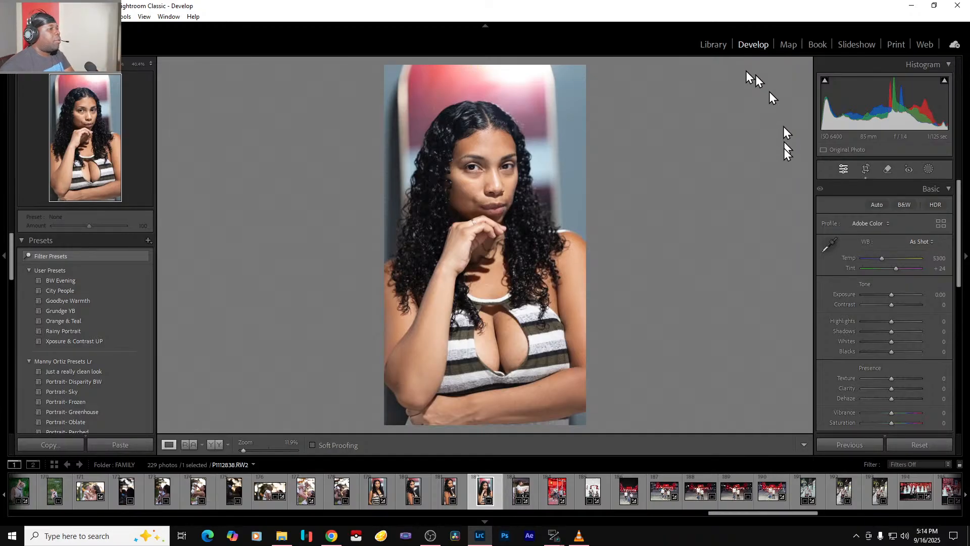
Step: Expand the portrait's crop to the full original width on both sides and apply it
{"action": "left_click", "coordinate": [864, 171]}
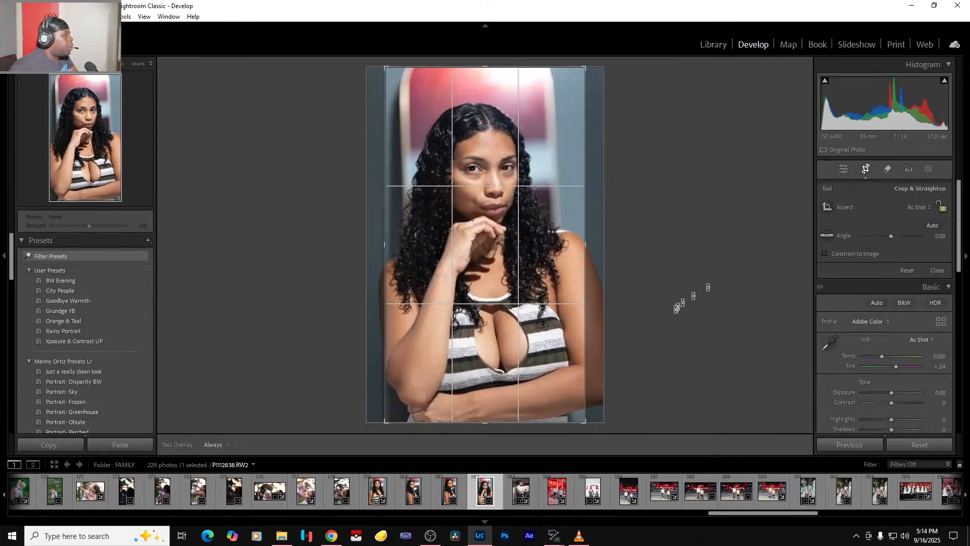
{"action": "left_click_drag", "start_coordinate": [586, 343], "coordinate": [595, 343]}
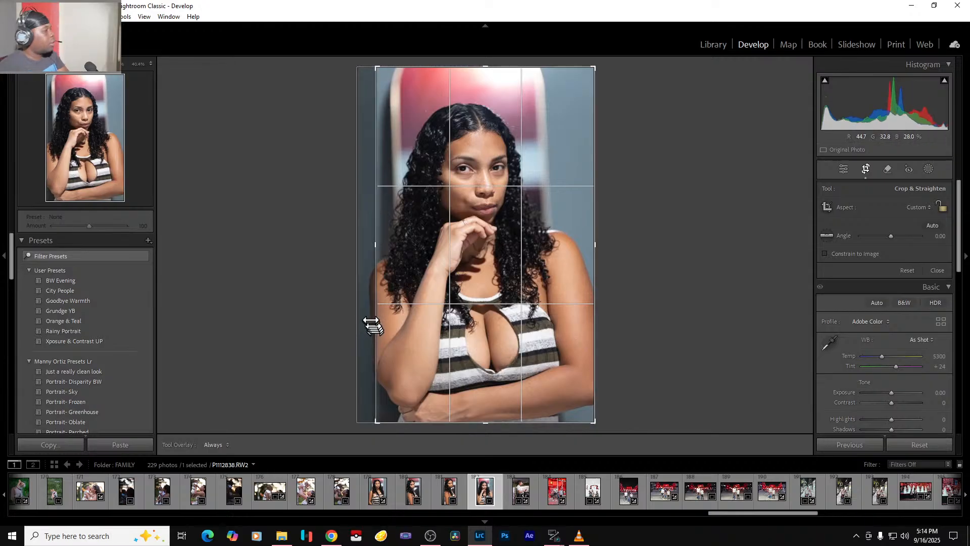
{"action": "left_click_drag", "start_coordinate": [375, 323], "coordinate": [323, 325]}
{"action": "key", "text": "Return"}
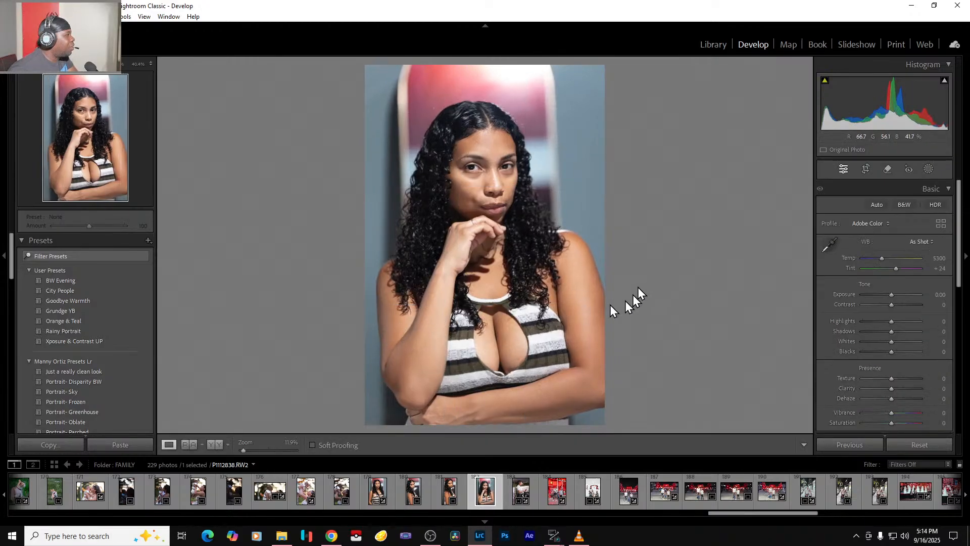
Step: Crop a narrow strip off the left edge of the portrait and apply the crop
{"action": "left_click", "coordinate": [865, 169]}
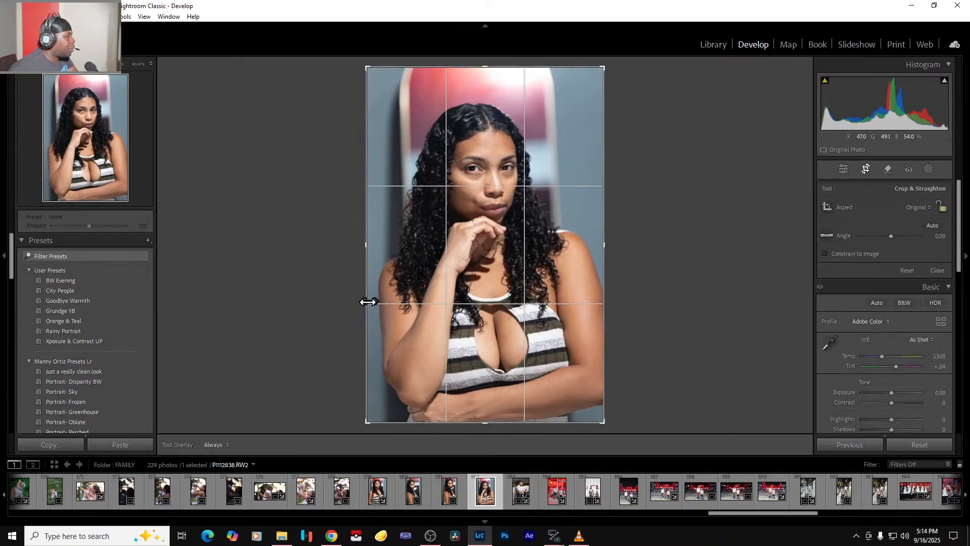
{"action": "left_click_drag", "start_coordinate": [367, 302], "coordinate": [374, 302]}
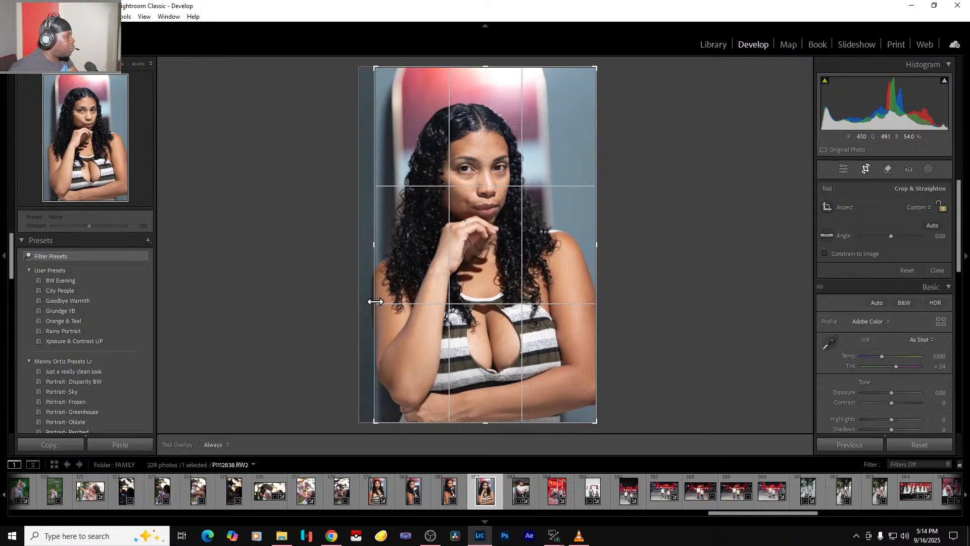
{"action": "key", "text": "Return"}
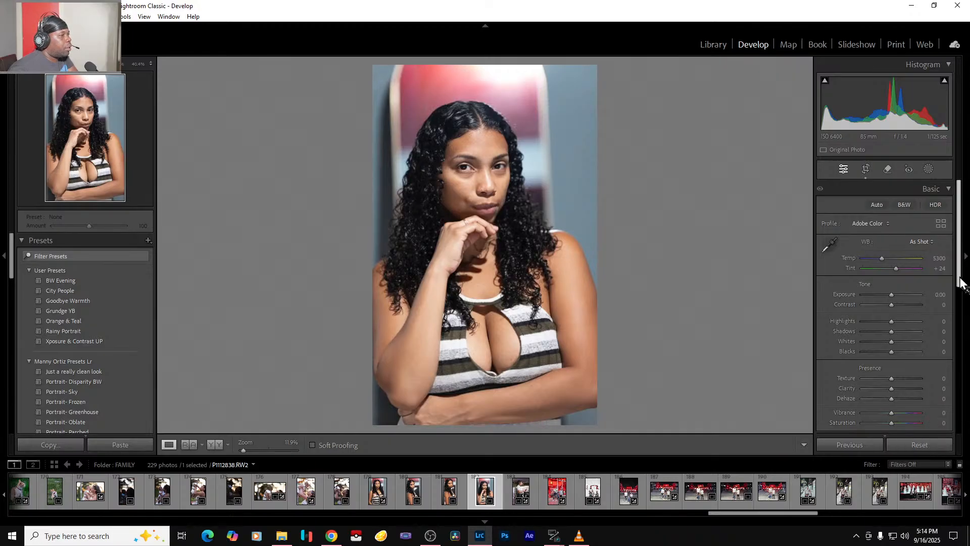
Step: Turn on Remove Chromatic Aberration in the photo's lens corrections
{"action": "scroll", "coordinate": [961, 283], "scroll_direction": "down", "scroll_amount": 2}
{"action": "mouse_move", "coordinate": [964, 302]}
{"action": "left_mouse_down"}
{"action": "mouse_move", "coordinate": [969, 409]}
{"action": "mouse_move", "coordinate": [959, 246]}
{"action": "mouse_move", "coordinate": [968, 316]}
{"action": "left_mouse_up"}
{"action": "scroll", "coordinate": [961, 266], "scroll_direction": "down", "scroll_amount": 3}
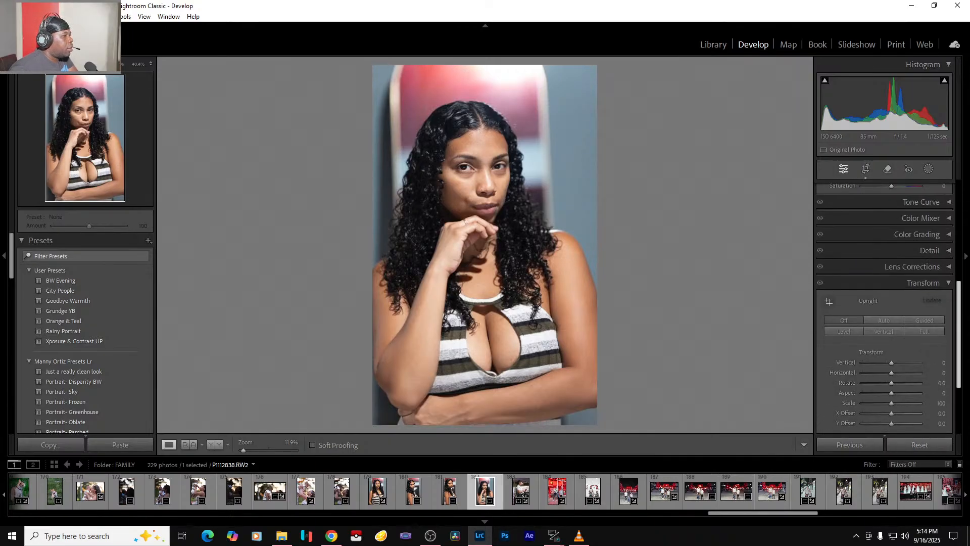
{"action": "left_click", "coordinate": [947, 268]}
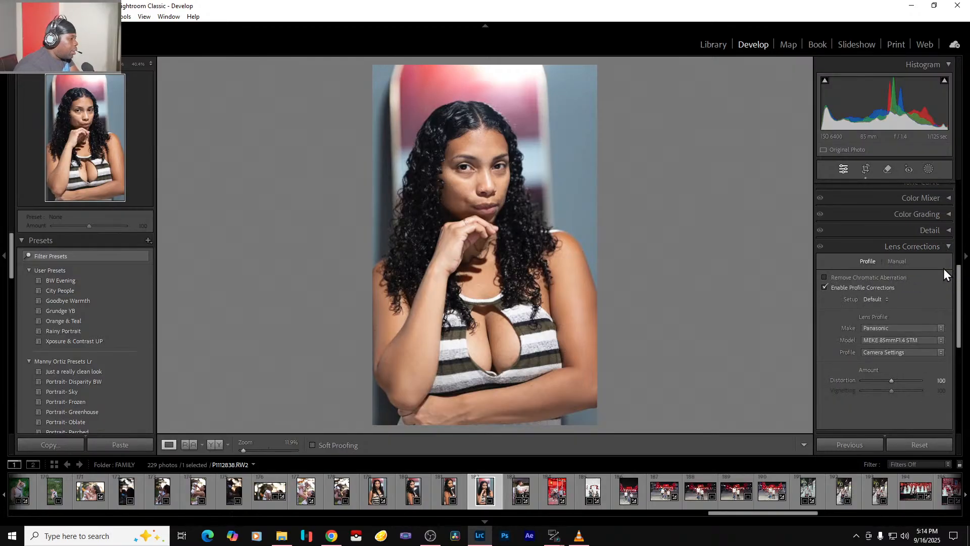
{"action": "left_click", "coordinate": [873, 278]}
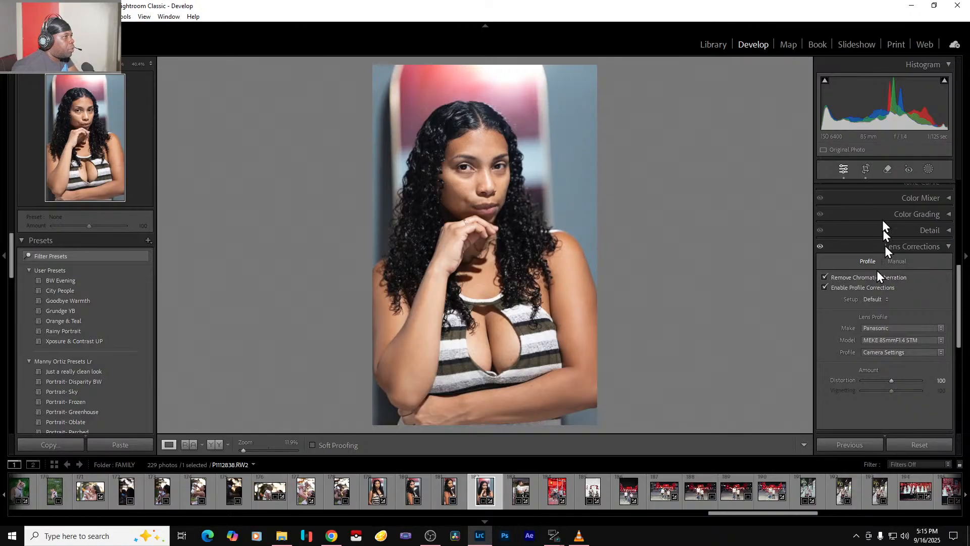
{"action": "left_click", "coordinate": [948, 246]}
{"action": "left_click", "coordinate": [940, 262]}
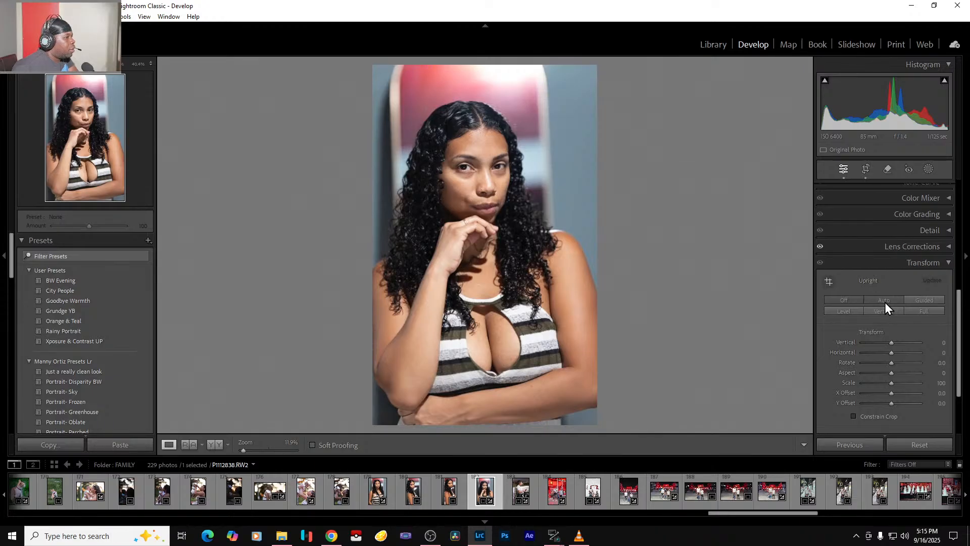
Step: Raise the Shadows to +65 and compare the before and after versions of the portrait side by side
{"action": "scroll", "coordinate": [913, 362], "scroll_direction": "up", "scroll_amount": 10}
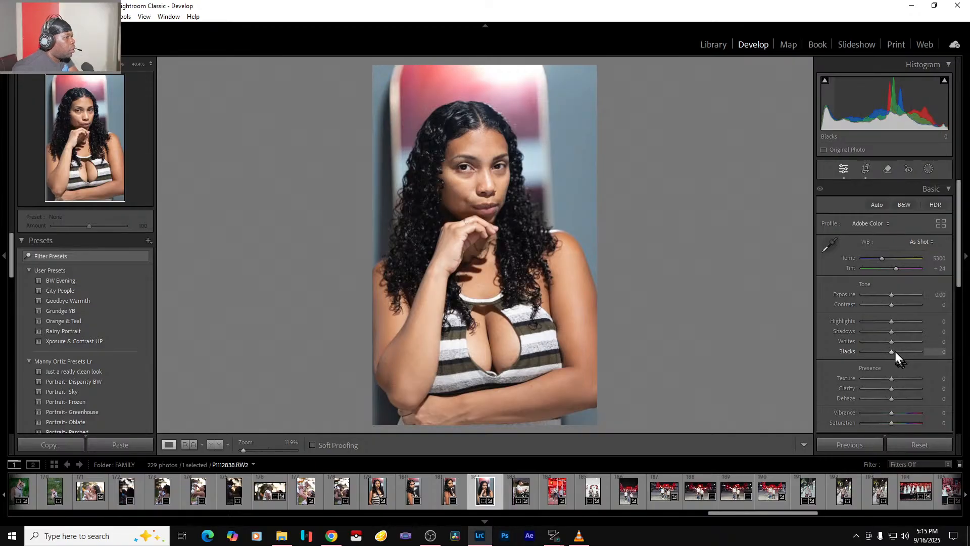
{"action": "left_click_drag", "start_coordinate": [891, 332], "coordinate": [909, 332]}
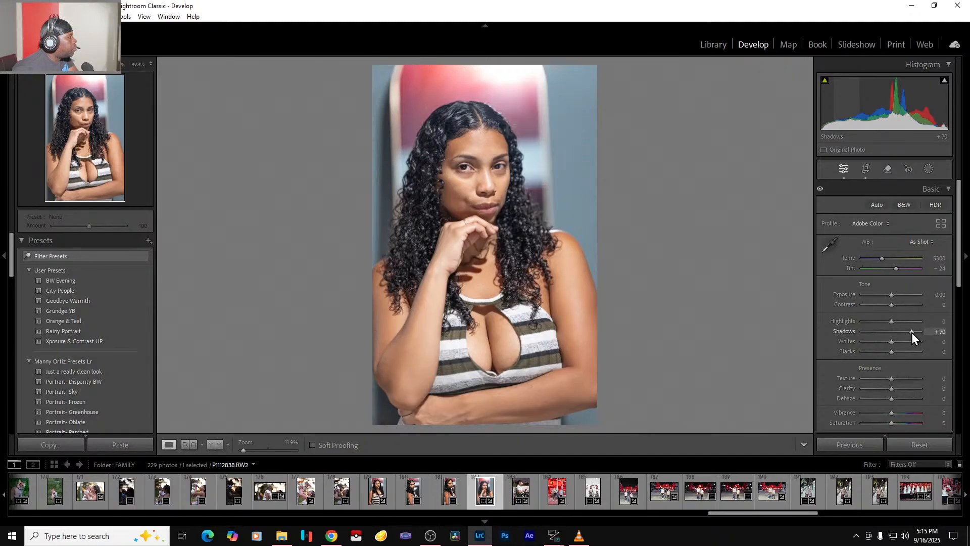
{"action": "key", "text": "backslash"}
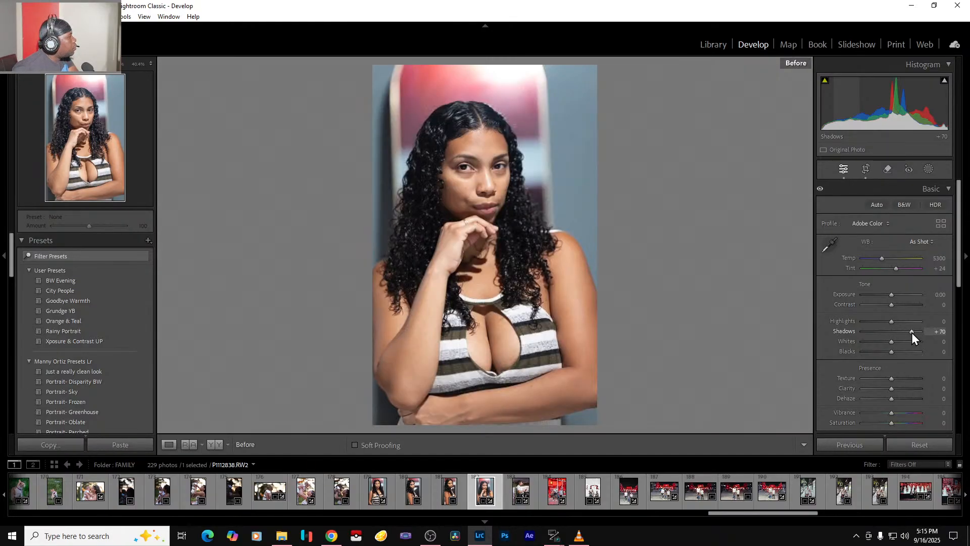
{"action": "key", "text": "backslash"}
{"action": "key", "text": "backslash"}
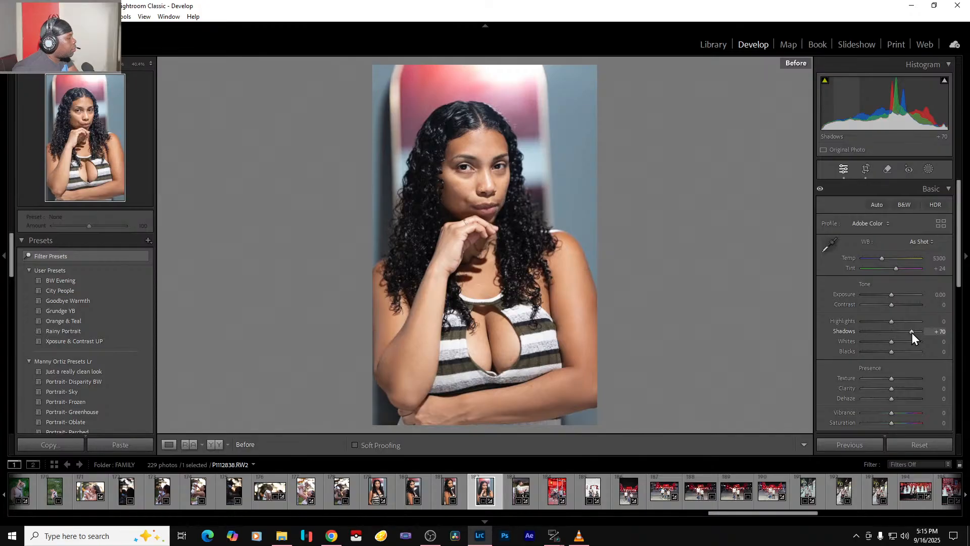
{"action": "left_click", "coordinate": [190, 447]}
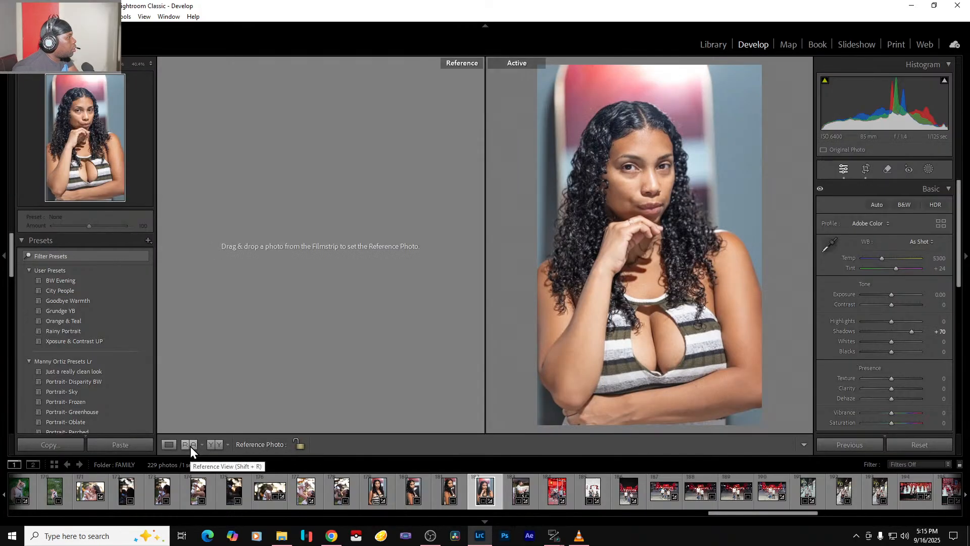
{"action": "left_click", "coordinate": [215, 447]}
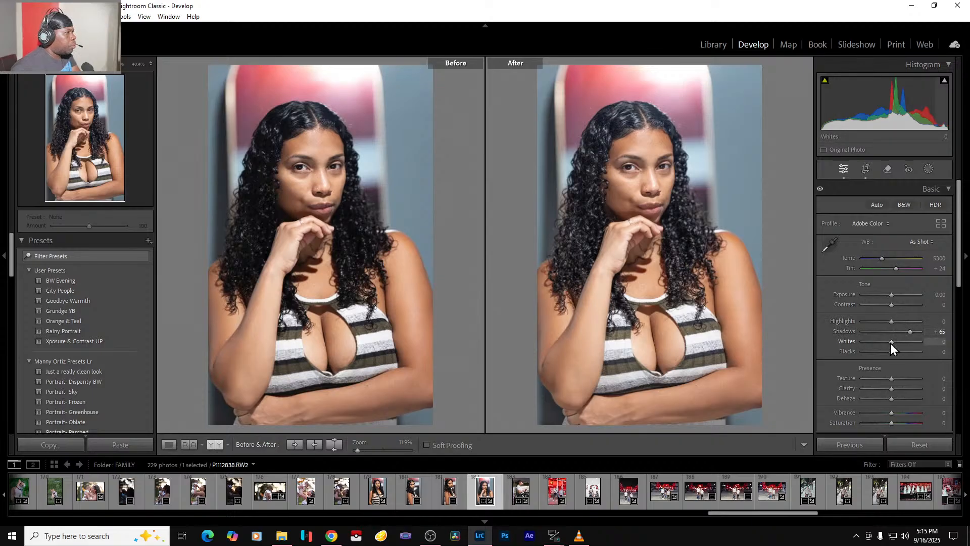
Step: Try the Auto white balance, return to As Shot, and undo a trial tint of +16
{"action": "left_click", "coordinate": [916, 242]}
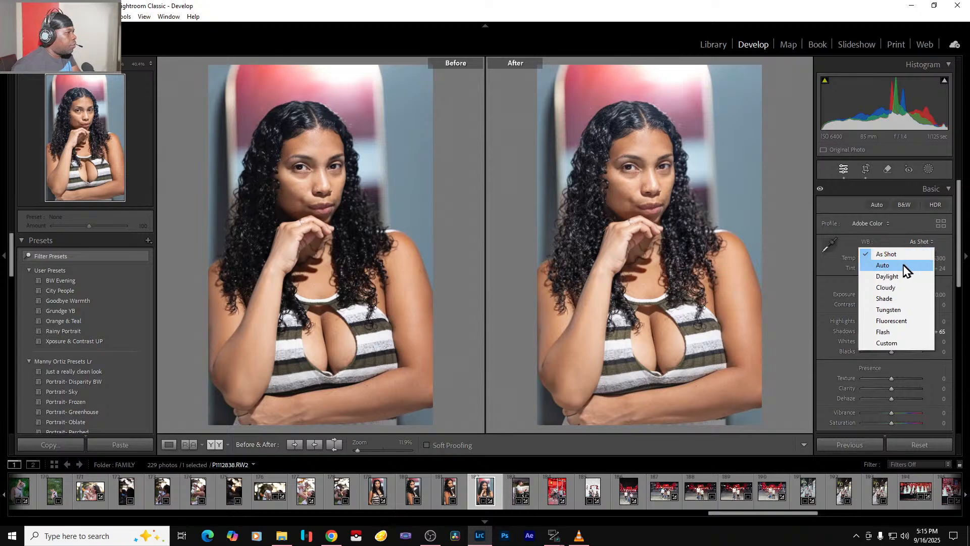
{"action": "left_click", "coordinate": [903, 266]}
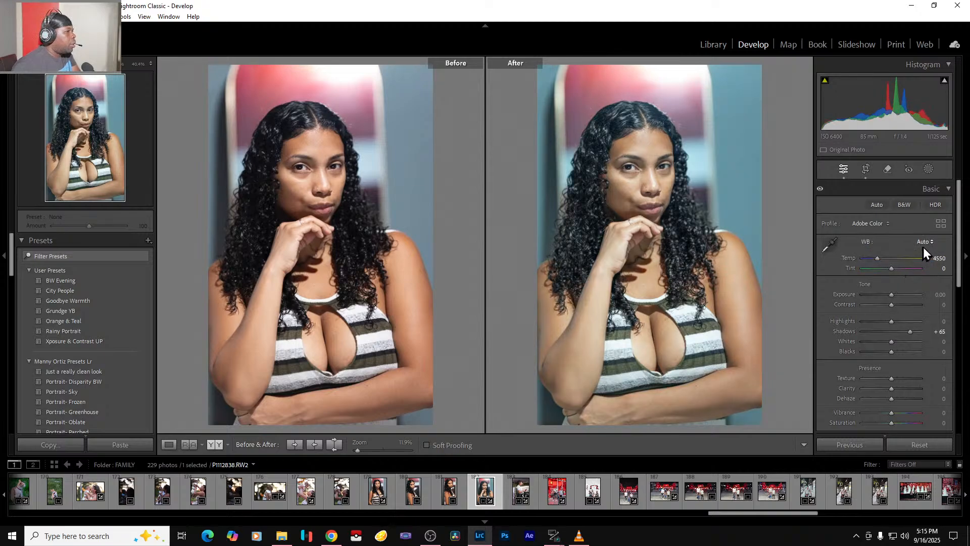
{"action": "left_click", "coordinate": [923, 244]}
{"action": "left_click", "coordinate": [922, 253]}
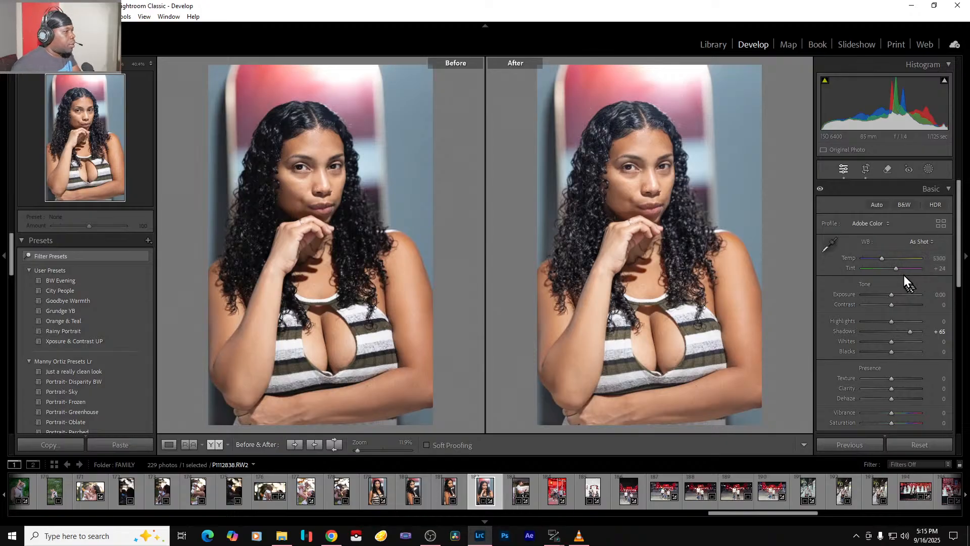
{"action": "left_click_drag", "start_coordinate": [897, 269], "coordinate": [895, 269]}
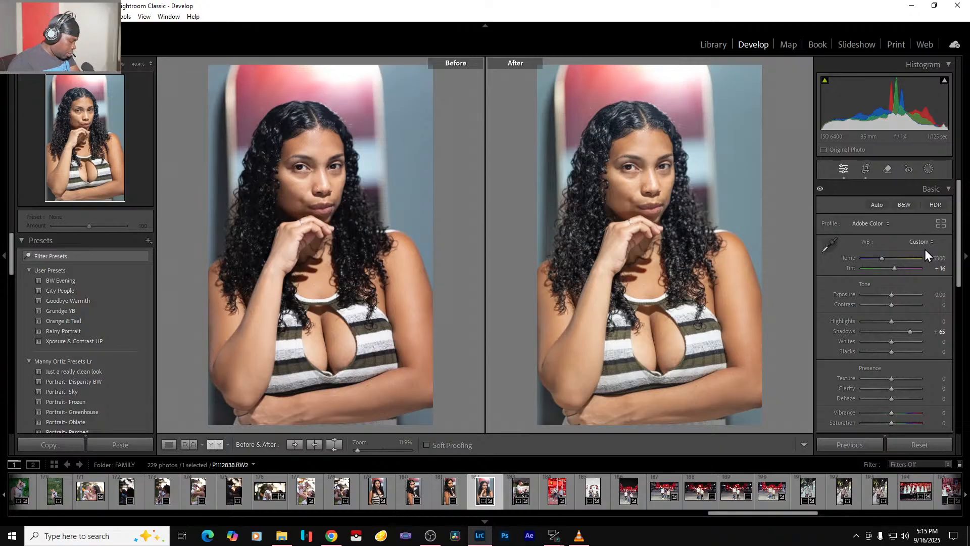
{"action": "key", "text": "ctrl+z"}
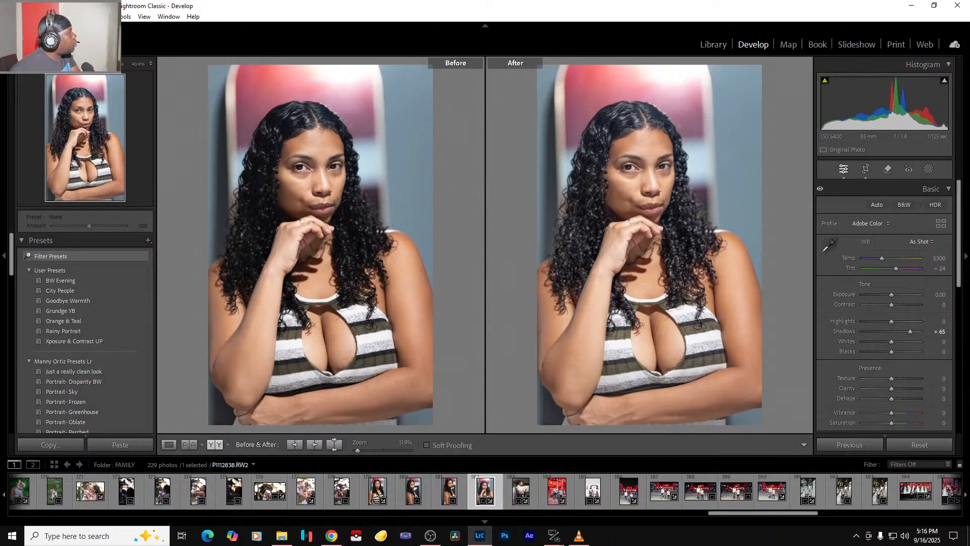
Step: Open the export settings for the portrait and start choosing a destination folder
{"action": "left_click", "coordinate": [11, 16]}
{"action": "left_click", "coordinate": [114, 162]}
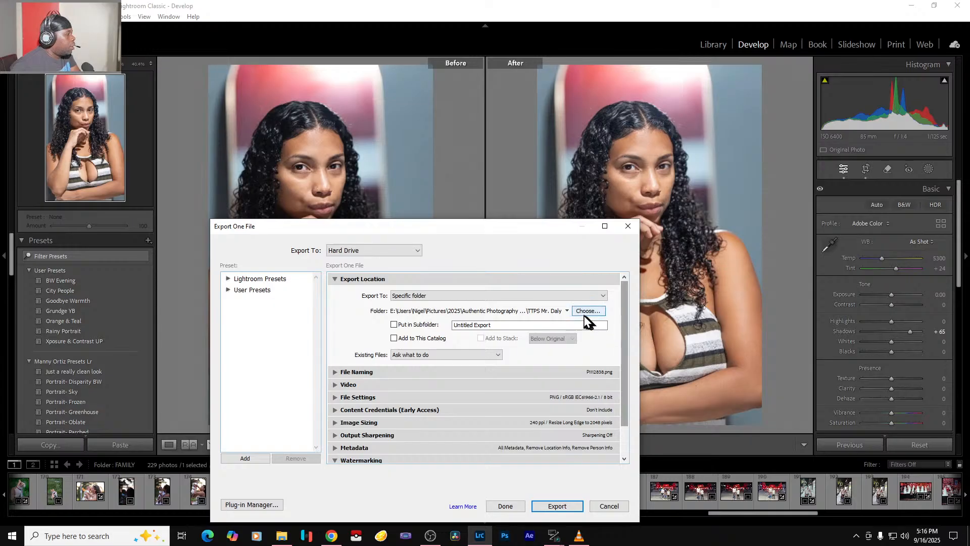
{"action": "left_click", "coordinate": [587, 312]}
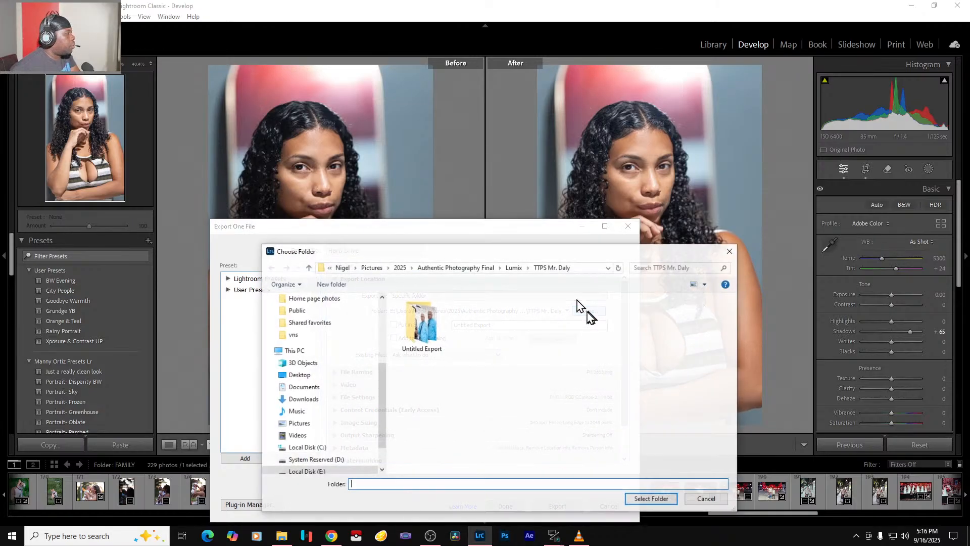
Step: Look through the Lumix folder inside Authentic Photography Final for an export destination, sorting its folders by name
{"action": "left_click", "coordinate": [513, 268]}
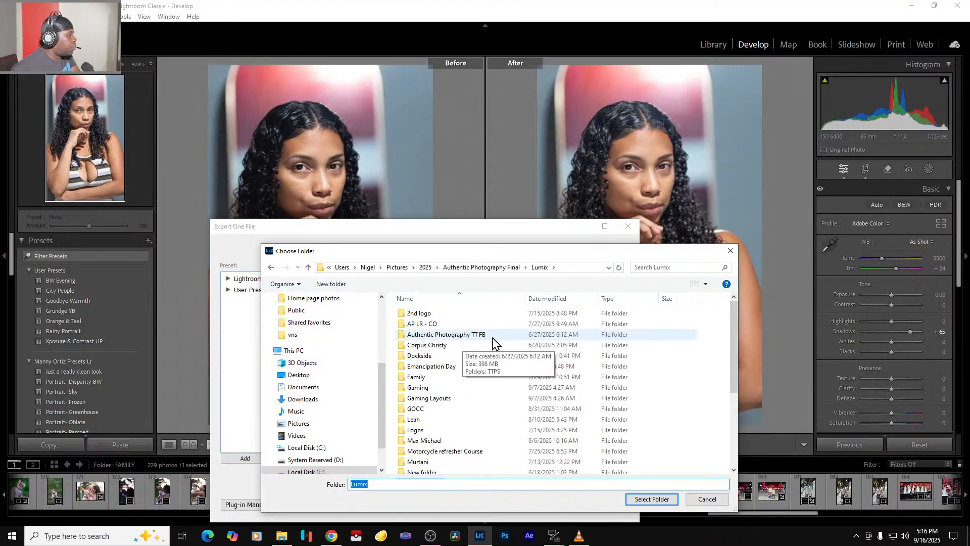
{"action": "scroll", "coordinate": [445, 424], "scroll_direction": "down", "scroll_amount": 4}
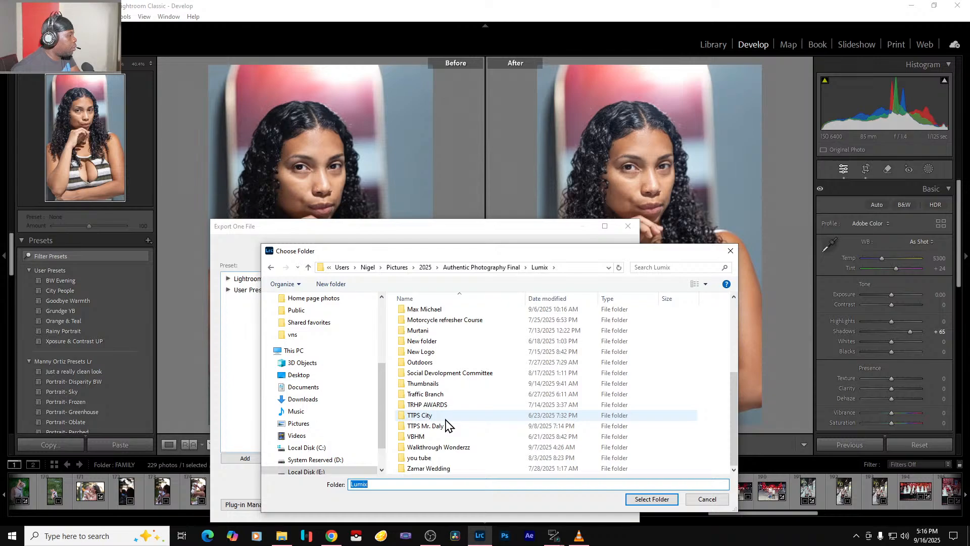
{"action": "left_click", "coordinate": [450, 301]}
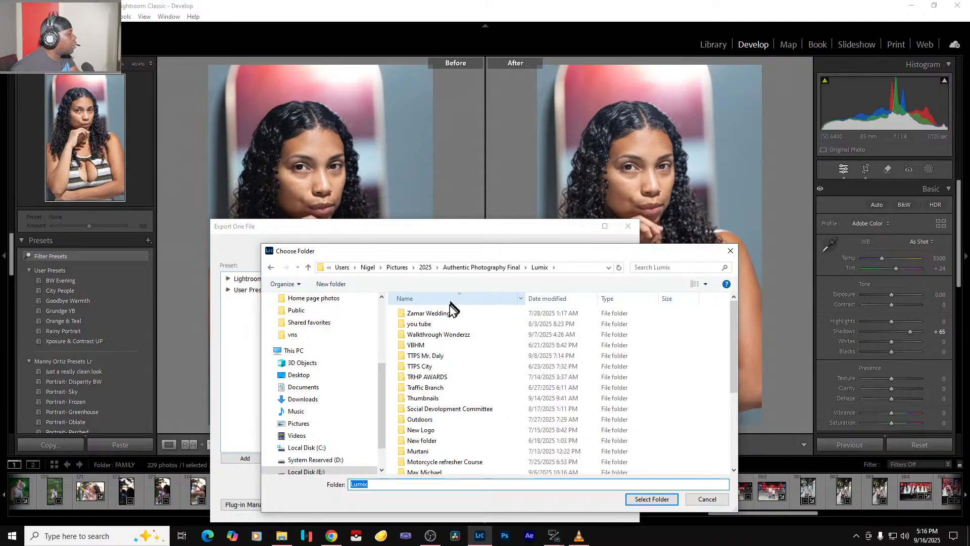
{"action": "left_click", "coordinate": [490, 300]}
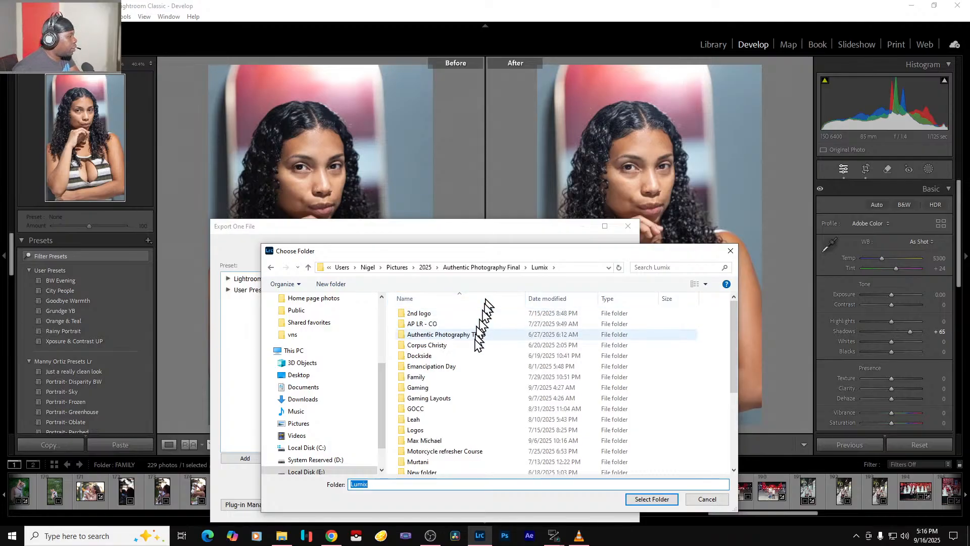
{"action": "scroll", "coordinate": [483, 428], "scroll_direction": "down", "scroll_amount": 4}
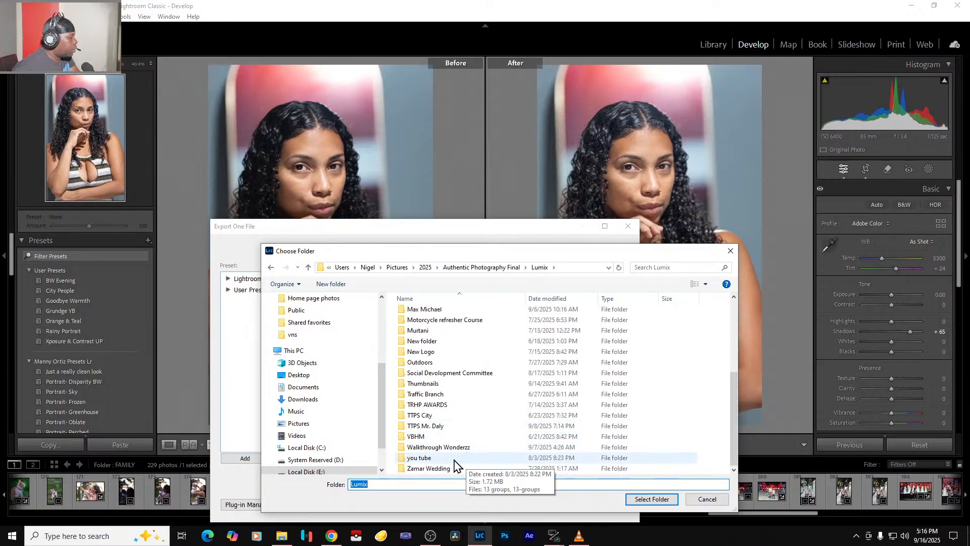
{"action": "scroll", "coordinate": [449, 425], "scroll_direction": "up", "scroll_amount": 4}
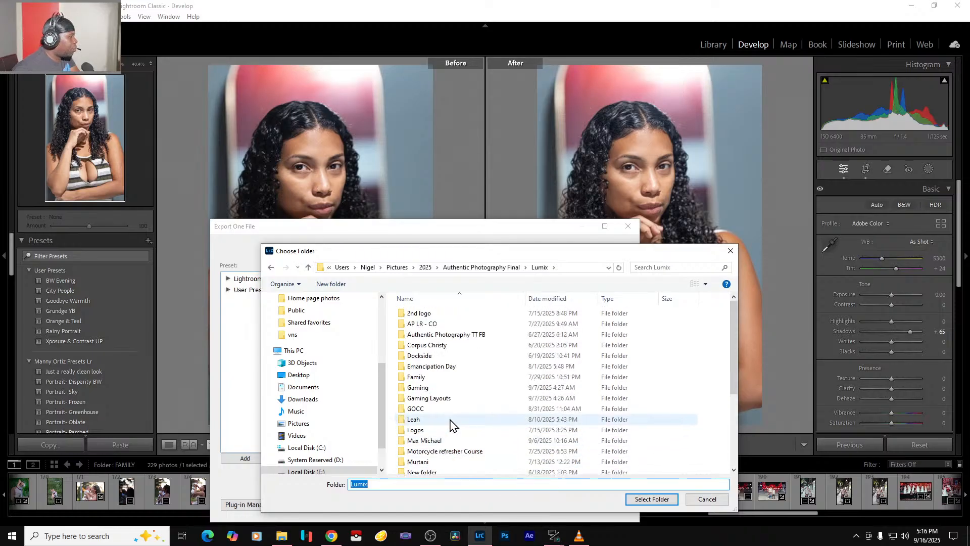
Step: Set the export destination to the AP Lr To Ps folder inside 2025\lumix
{"action": "left_click", "coordinate": [424, 268]}
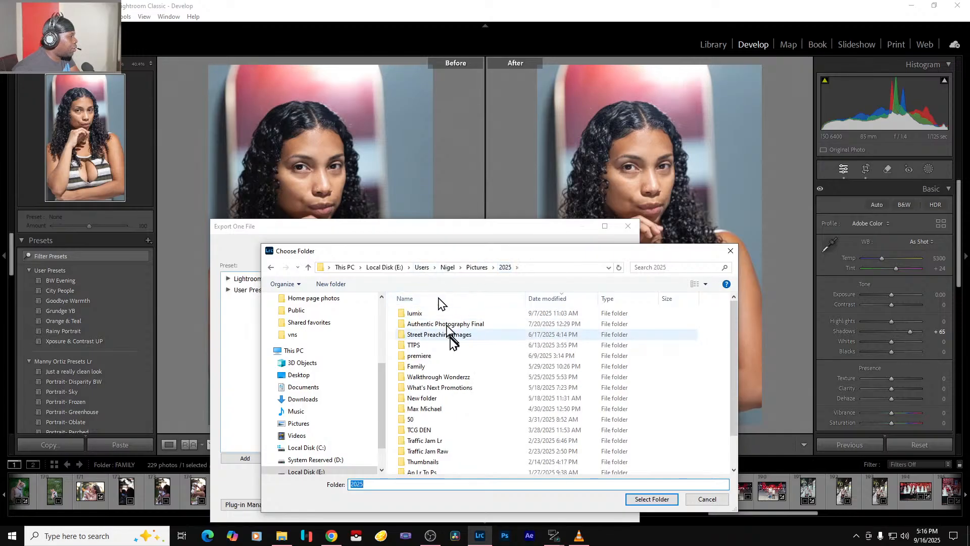
{"action": "double_click", "coordinate": [444, 313]}
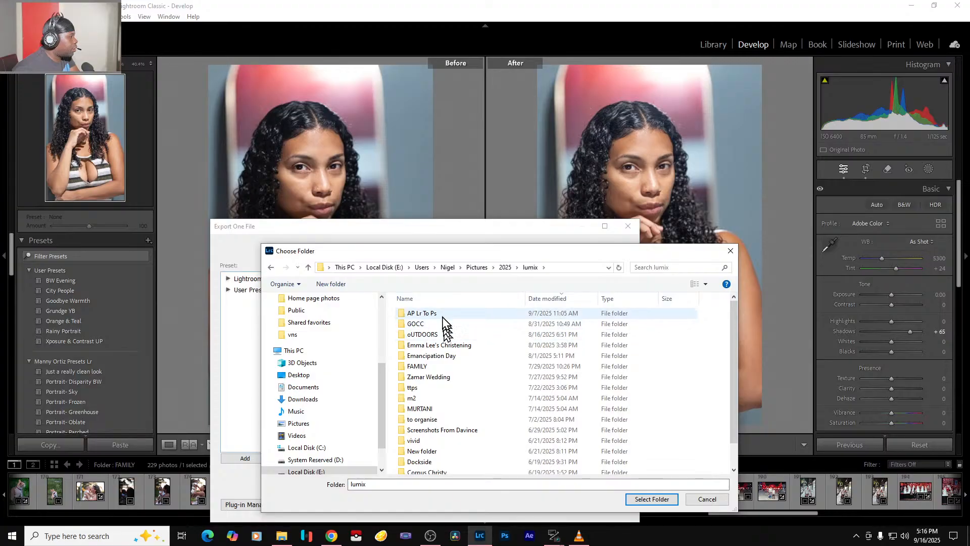
{"action": "double_click", "coordinate": [442, 314]}
{"action": "left_click", "coordinate": [649, 499]}
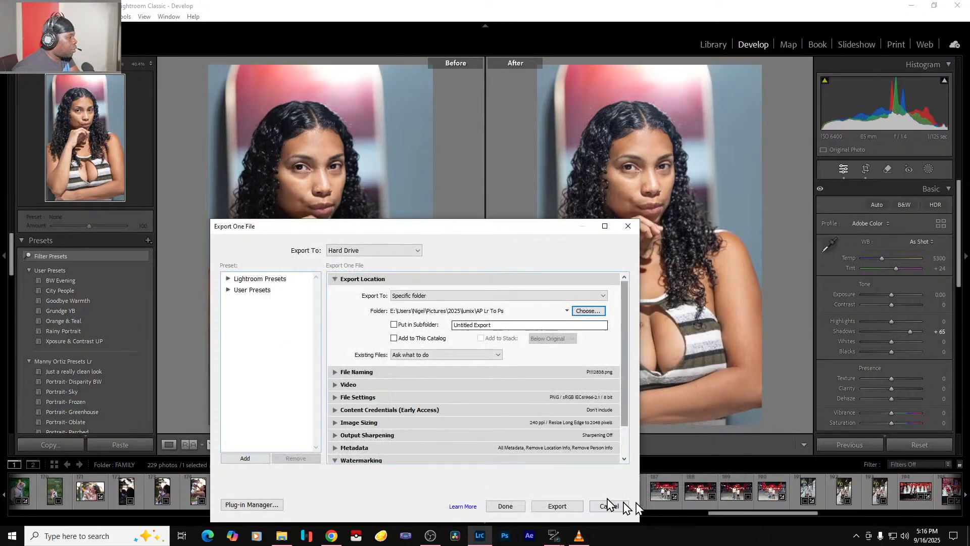
Step: Set the export image format to TIFF in the file settings
{"action": "left_click", "coordinate": [334, 397]}
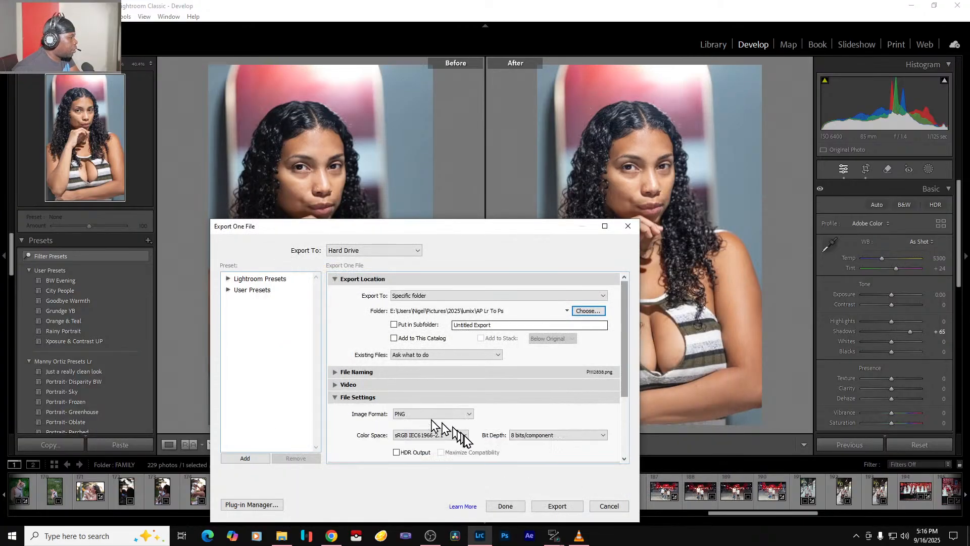
{"action": "left_click", "coordinate": [439, 417]}
{"action": "left_click", "coordinate": [417, 470]}
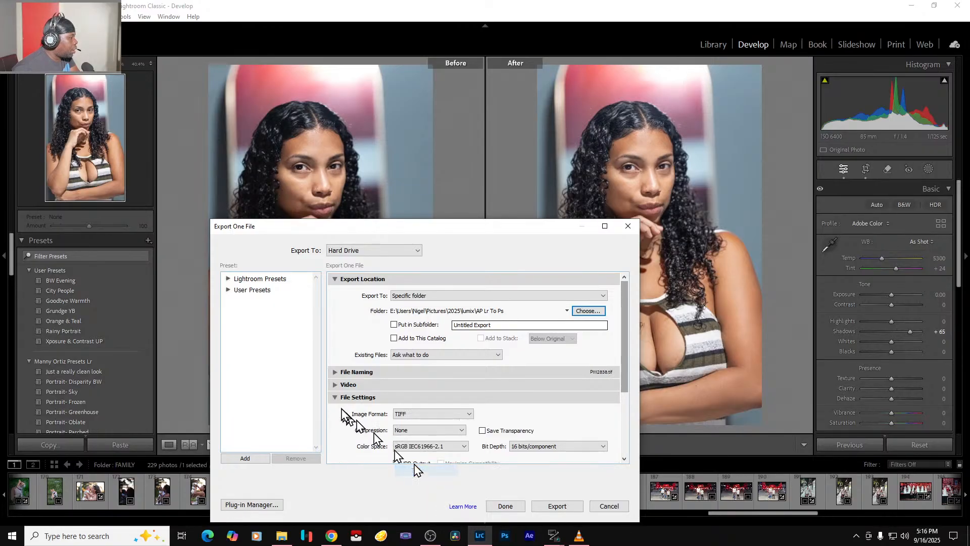
{"action": "left_click", "coordinate": [334, 397]}
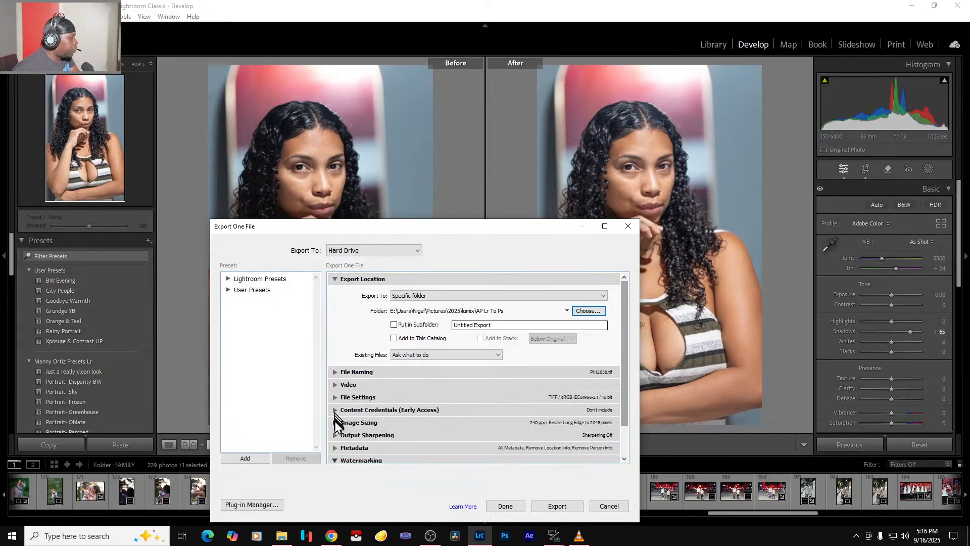
Step: Turn off Resize to Fit in the image sizing settings and export the portrait
{"action": "left_click", "coordinate": [335, 423]}
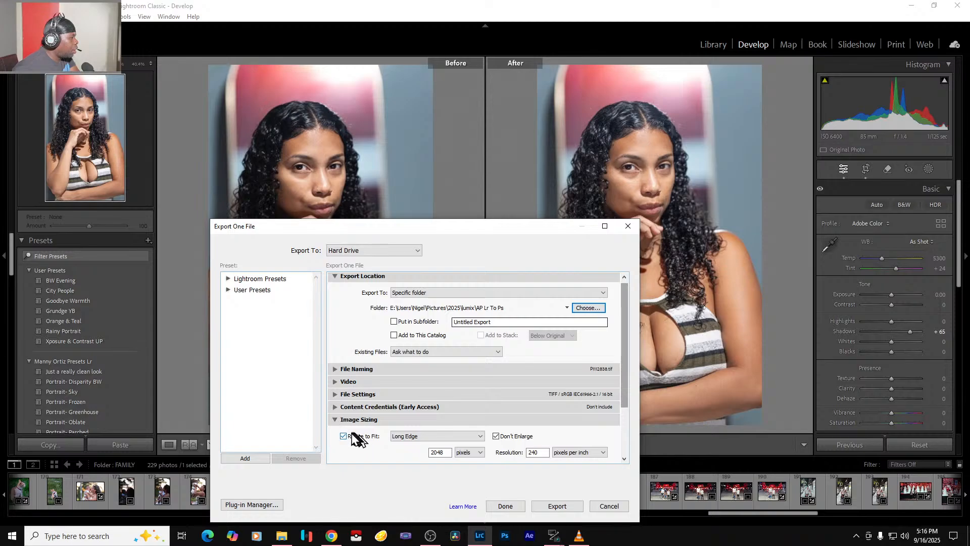
{"action": "left_click", "coordinate": [342, 436]}
{"action": "left_click", "coordinate": [334, 419]}
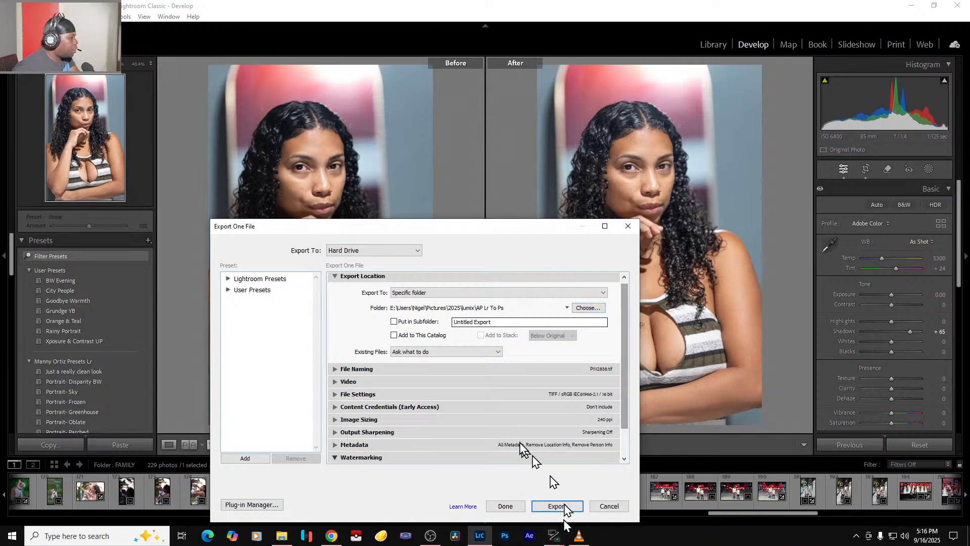
{"action": "left_click", "coordinate": [525, 457]}
{"action": "left_click", "coordinate": [555, 506]}
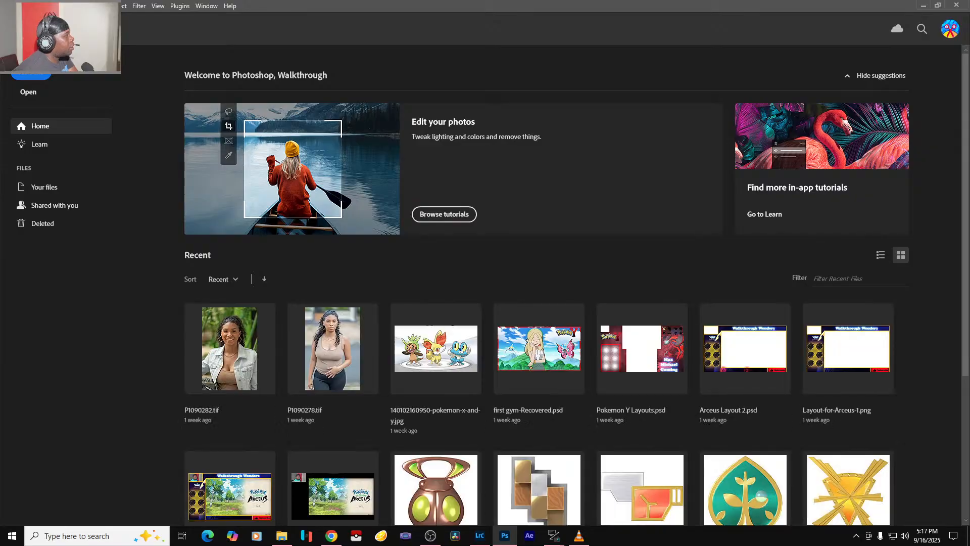
Step: Switch to Photoshop and open the exported portrait P1112838 from the AP Lr To Ps folder
{"action": "left_click", "coordinate": [20, 6]}
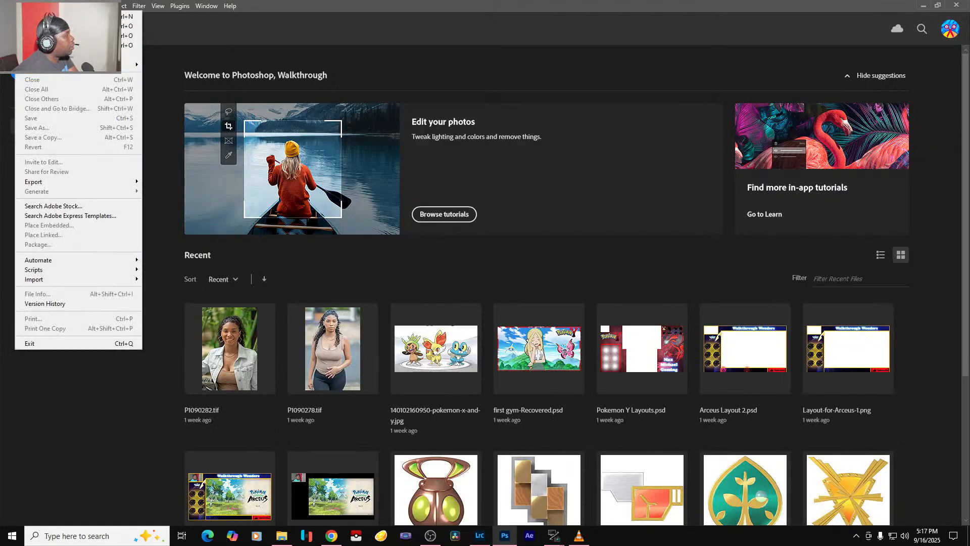
{"action": "left_click", "coordinate": [55, 26]}
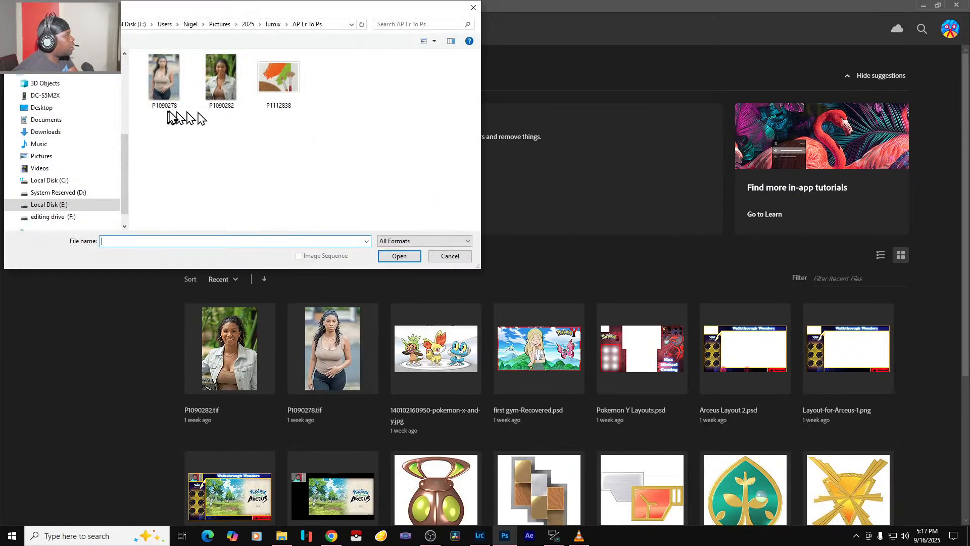
{"action": "left_click", "coordinate": [277, 83]}
{"action": "left_click", "coordinate": [398, 258]}
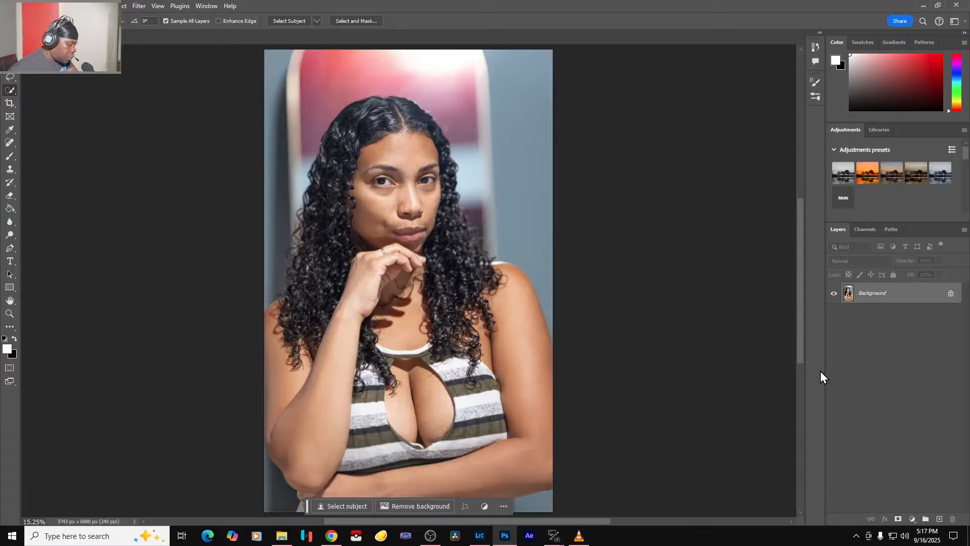
Step: Duplicate the Background layer and add a new empty layer above the copy
{"action": "key", "text": "ctrl+j"}
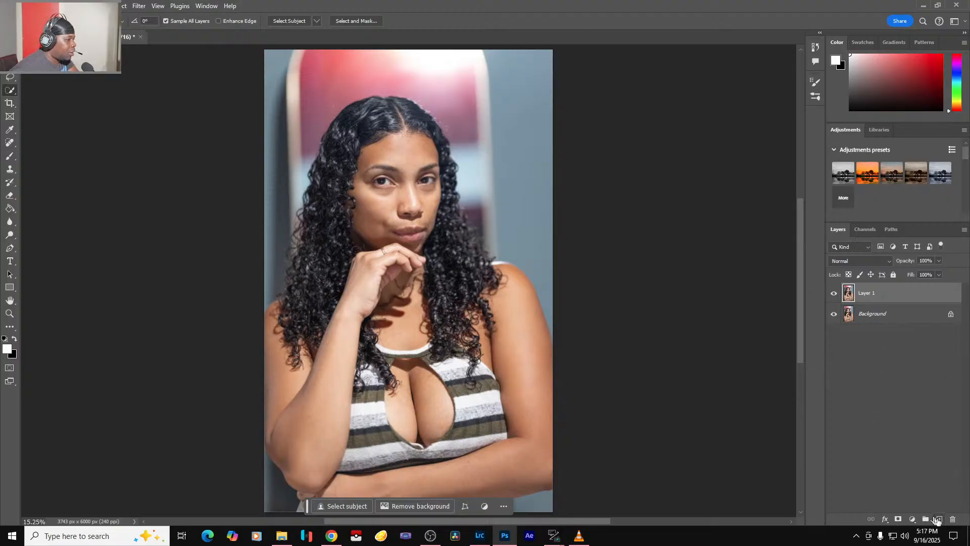
{"action": "left_click", "coordinate": [938, 519]}
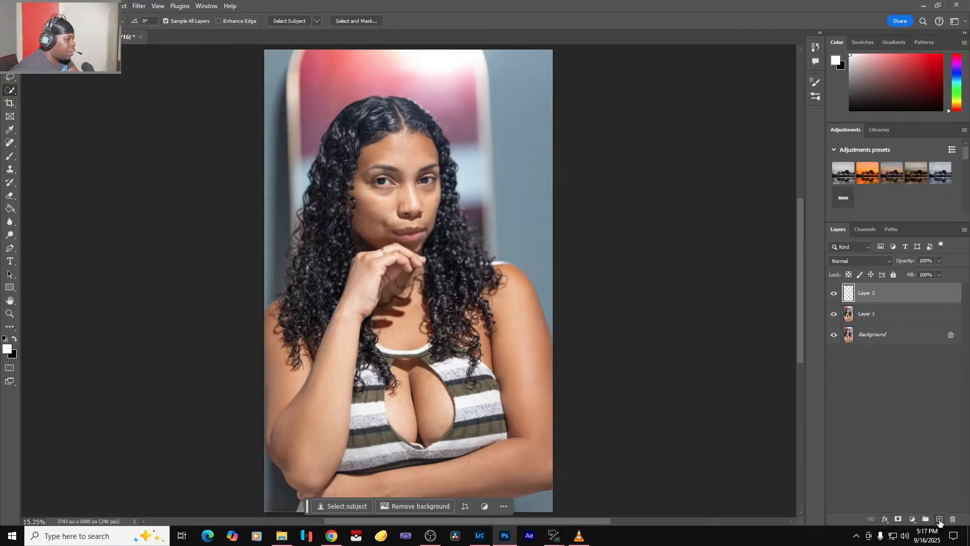
Step: Choose the Spot Healing Brush for the forehead retouching on Layer 2 and set its mode to Lighten
{"action": "left_click", "coordinate": [7, 144]}
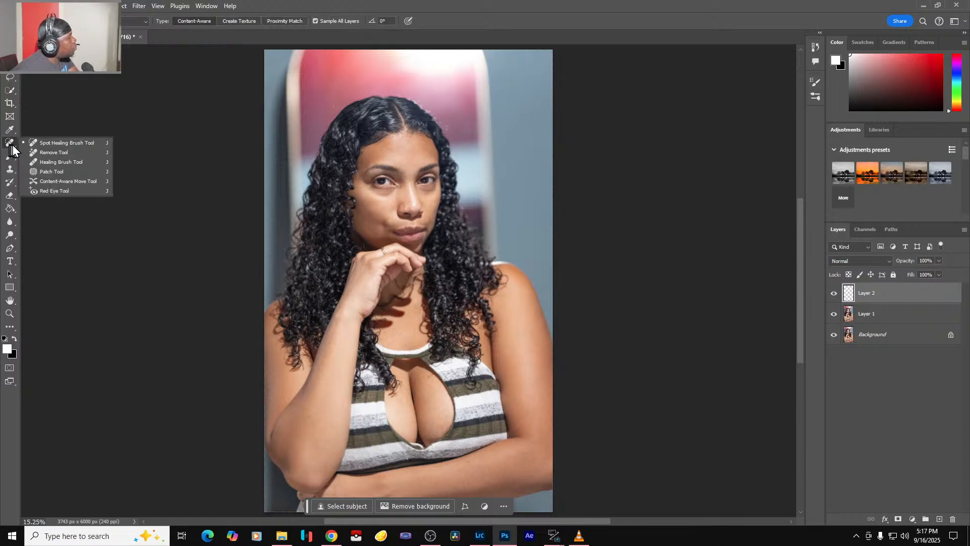
{"action": "left_click", "coordinate": [80, 143]}
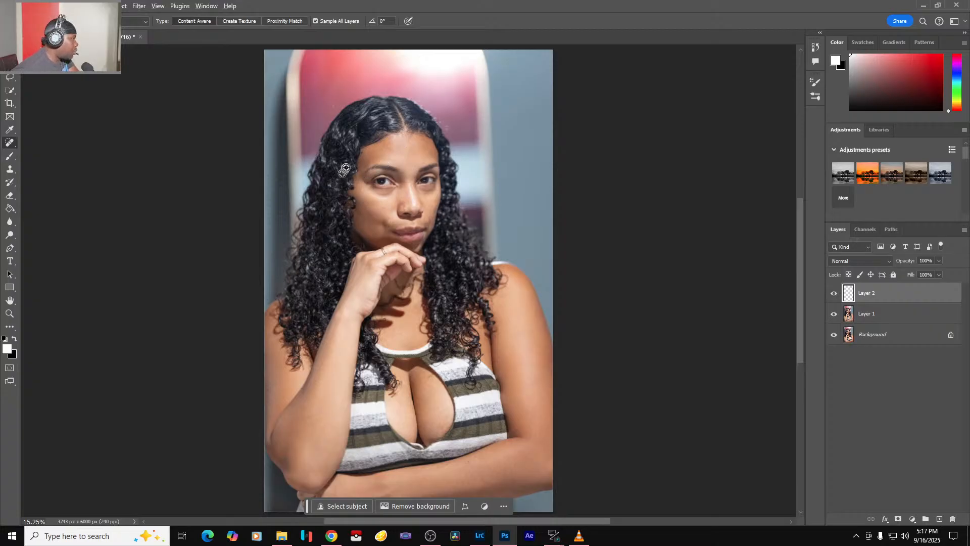
{"action": "scroll", "coordinate": [345, 167], "scroll_direction": "up", "scroll_amount": 5}
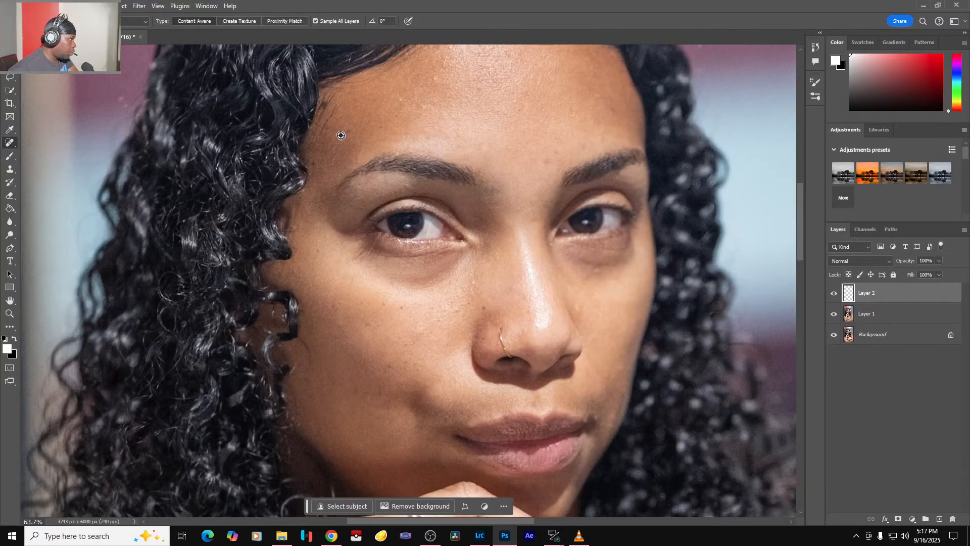
{"action": "scroll", "coordinate": [341, 135], "scroll_direction": "up", "scroll_amount": 2}
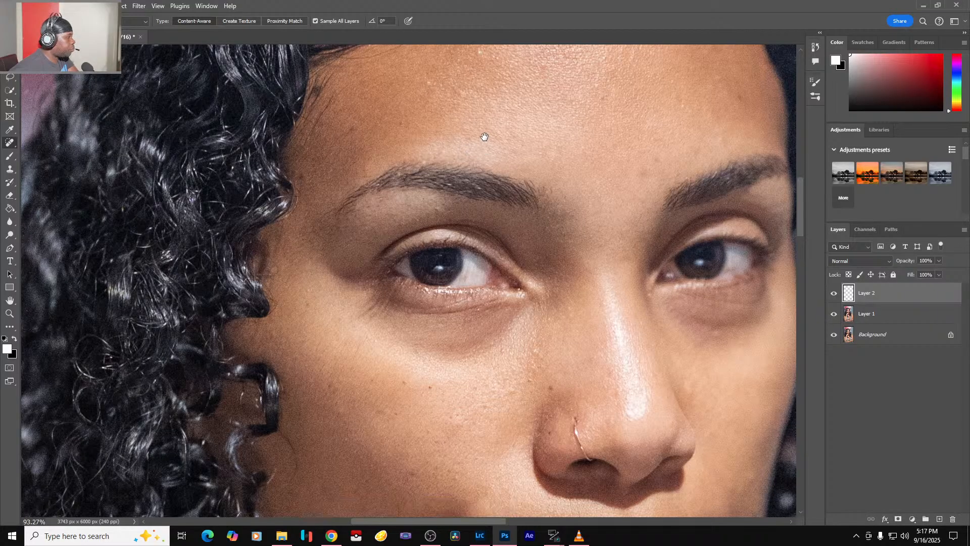
{"action": "mouse_move", "coordinate": [485, 139]}
{"action": "left_mouse_down"}
{"action": "mouse_move", "coordinate": [457, 235]}
{"action": "mouse_move", "coordinate": [413, 209]}
{"action": "mouse_move", "coordinate": [406, 220]}
{"action": "mouse_move", "coordinate": [420, 207]}
{"action": "left_mouse_up"}
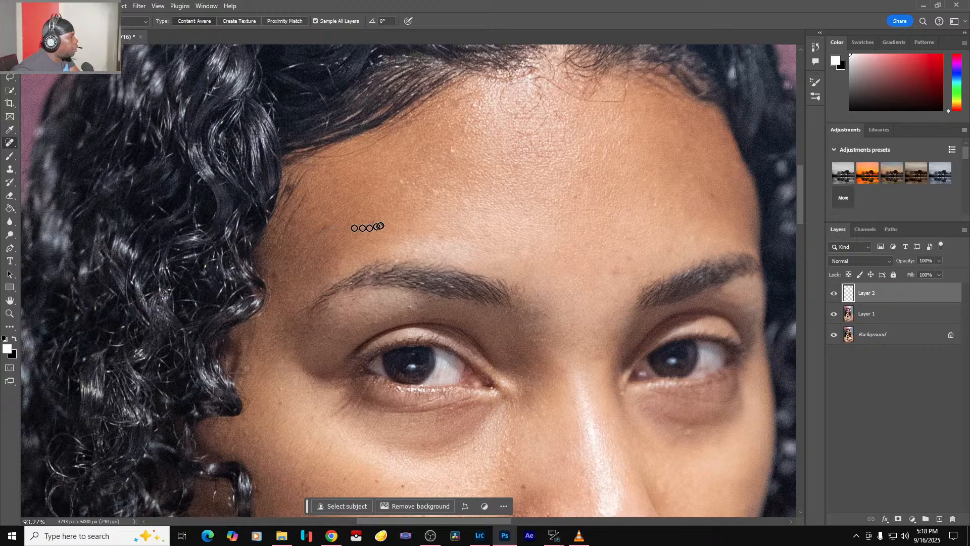
{"action": "left_click", "coordinate": [139, 22]}
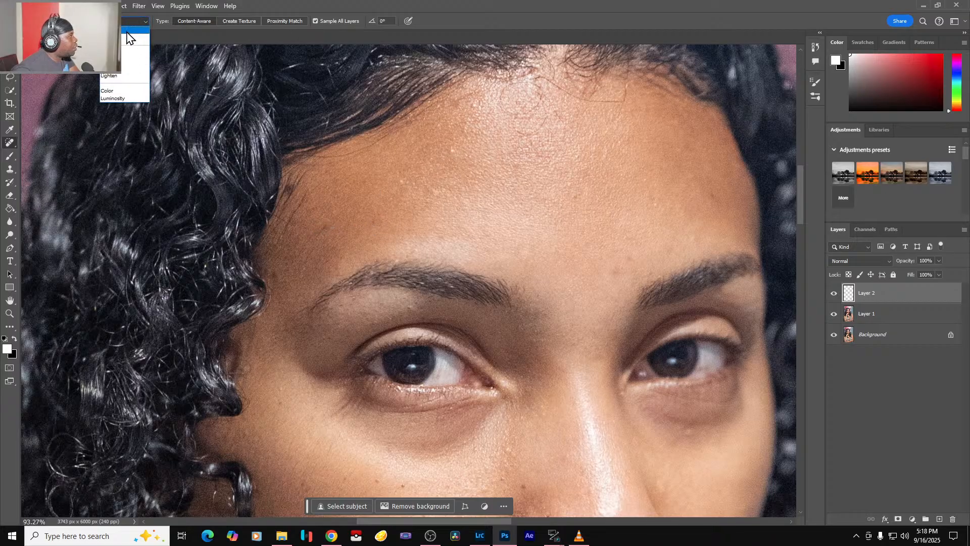
{"action": "left_click", "coordinate": [126, 32]}
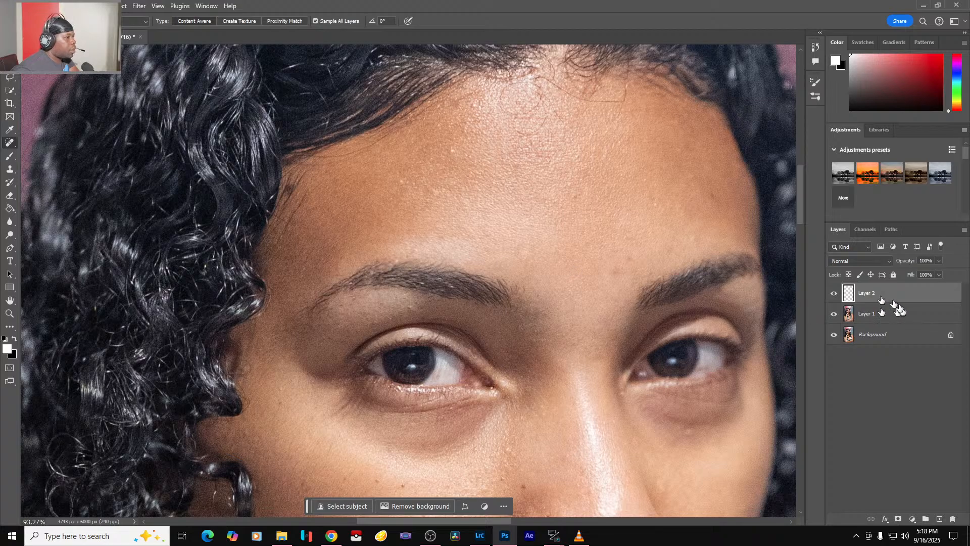
{"action": "left_click", "coordinate": [834, 294]}
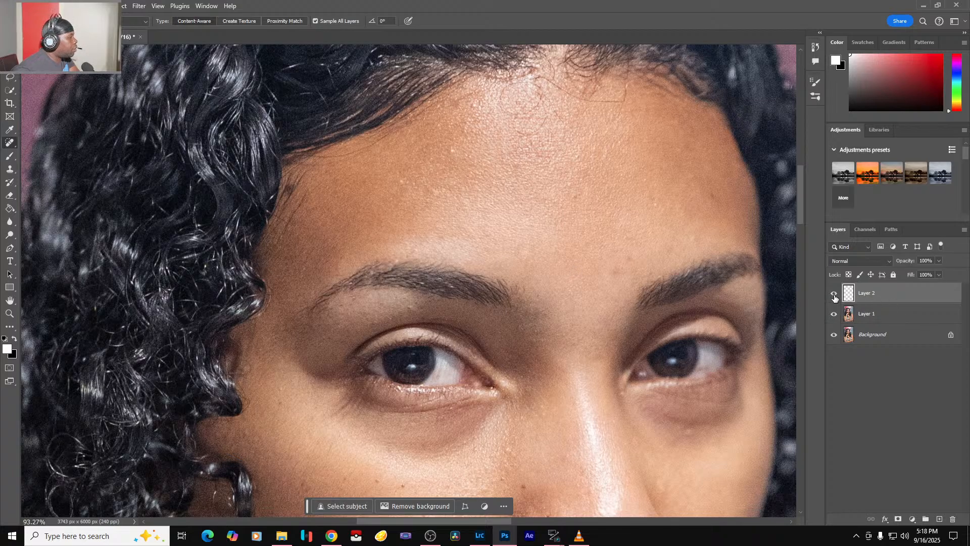
{"action": "left_click_drag", "start_coordinate": [438, 209], "coordinate": [378, 286]}
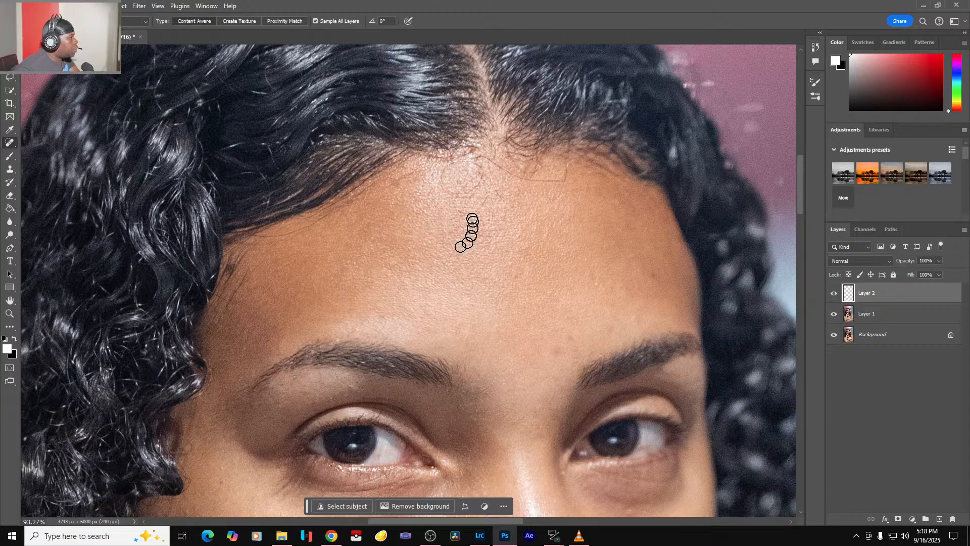
{"action": "left_click_drag", "start_coordinate": [535, 299], "coordinate": [453, 241]}
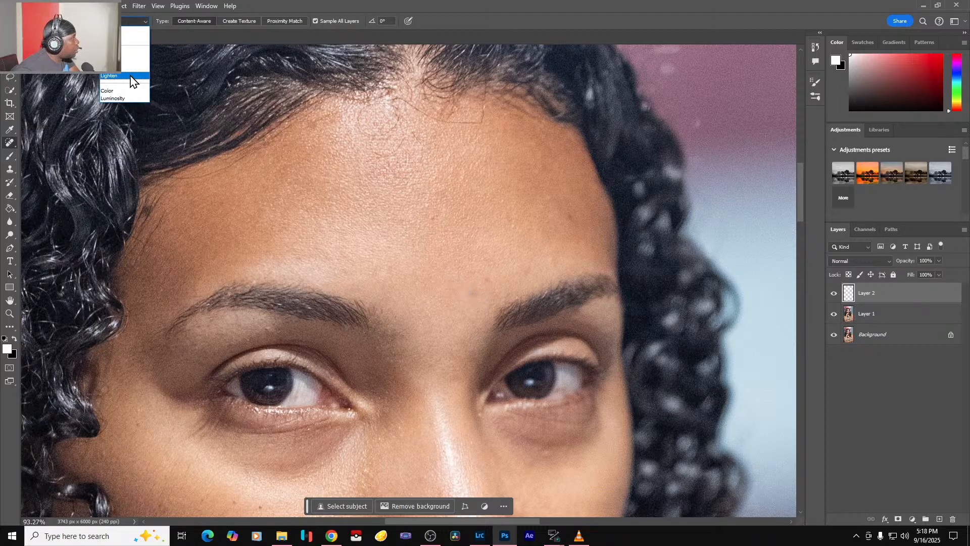
{"action": "left_click", "coordinate": [130, 76]}
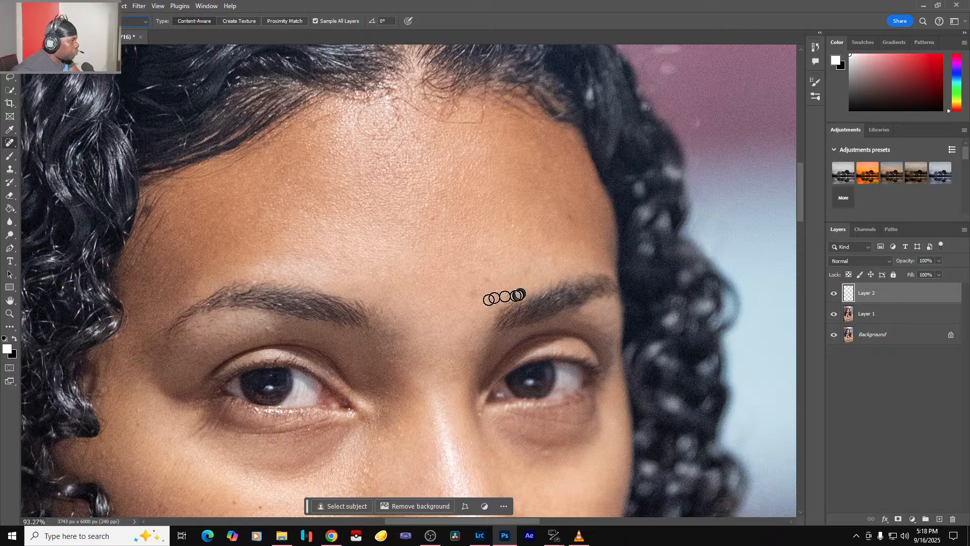
Step: Heal the dark spots above the eyebrow and across the forehead on Layer 2, comparing with the layer hidden and shown
{"action": "left_click", "coordinate": [488, 282]}
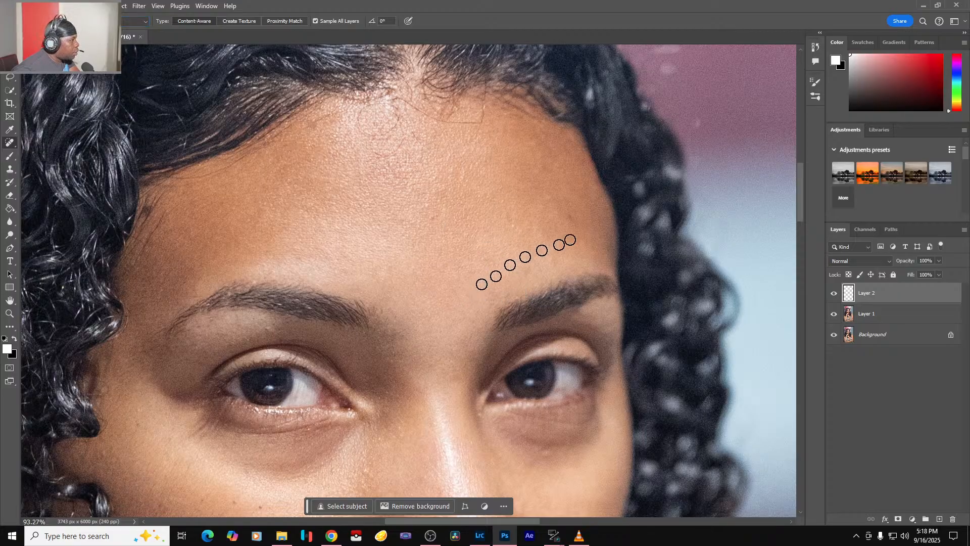
{"action": "left_click", "coordinate": [572, 215]}
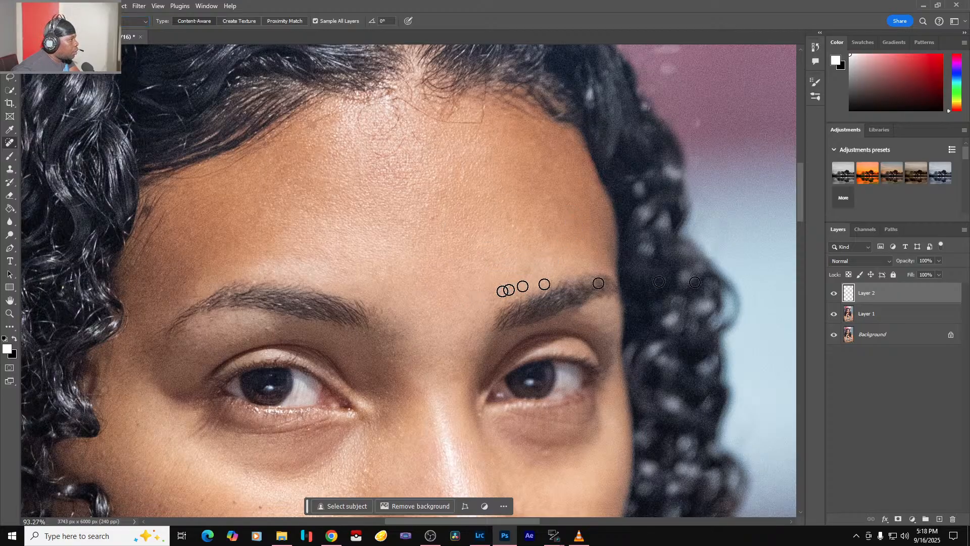
{"action": "left_click", "coordinate": [834, 294]}
{"action": "left_click", "coordinate": [834, 295]}
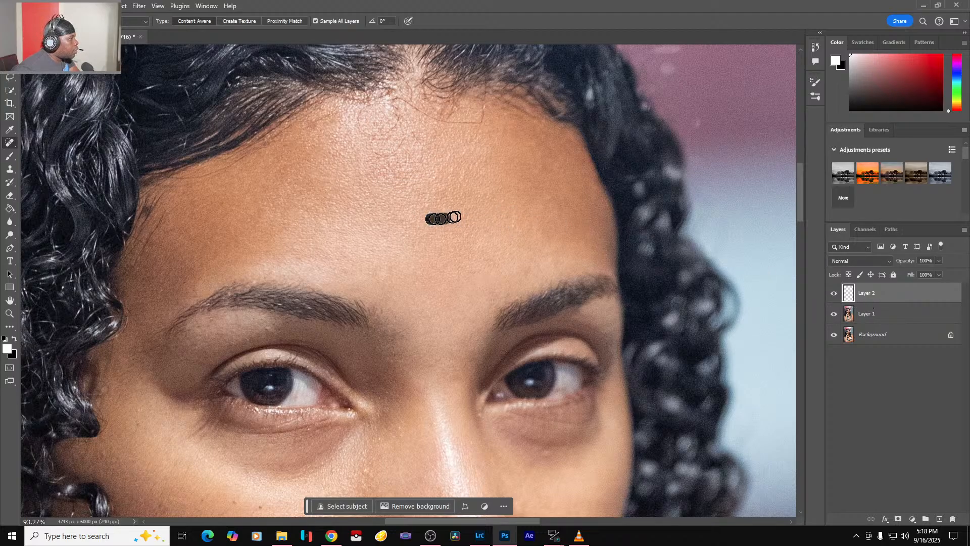
{"action": "left_click", "coordinate": [475, 210]}
{"action": "left_click", "coordinate": [434, 218]}
{"action": "left_click_drag", "start_coordinate": [505, 210], "coordinate": [560, 210]}
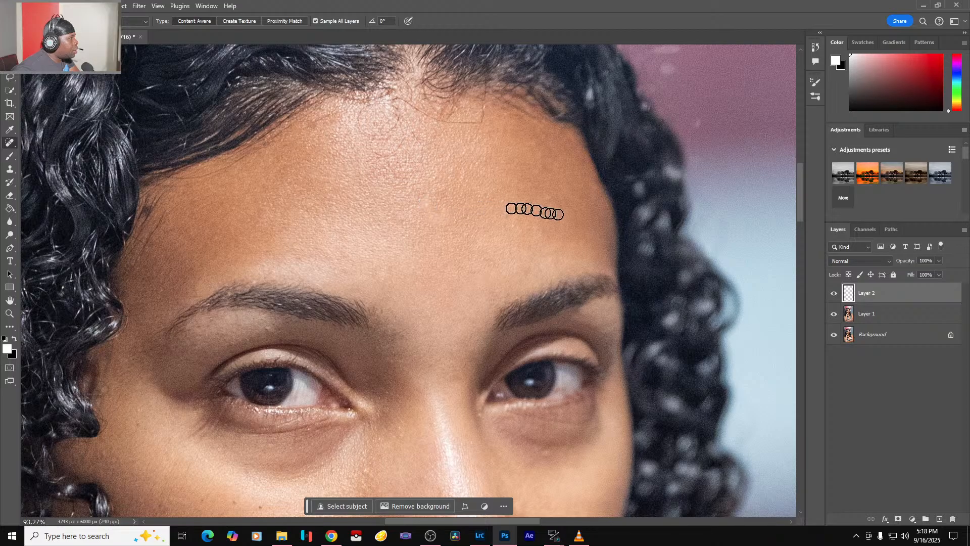
{"action": "left_click", "coordinate": [834, 295]}
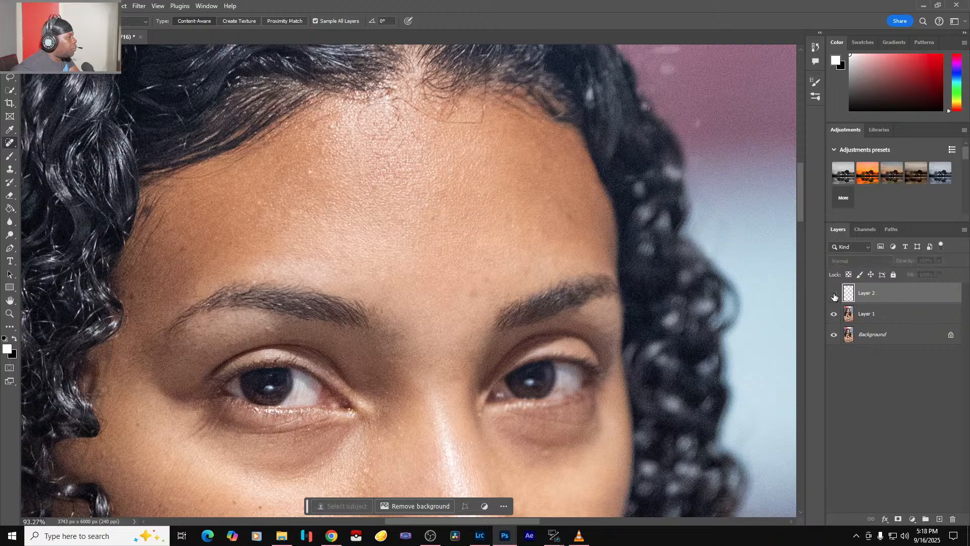
{"action": "left_click", "coordinate": [834, 294]}
Step: Heal the two dark spots on the side of the nose near the nose ring with the Spot Healing Brush
{"action": "left_click_drag", "start_coordinate": [406, 353], "coordinate": [518, 186]}
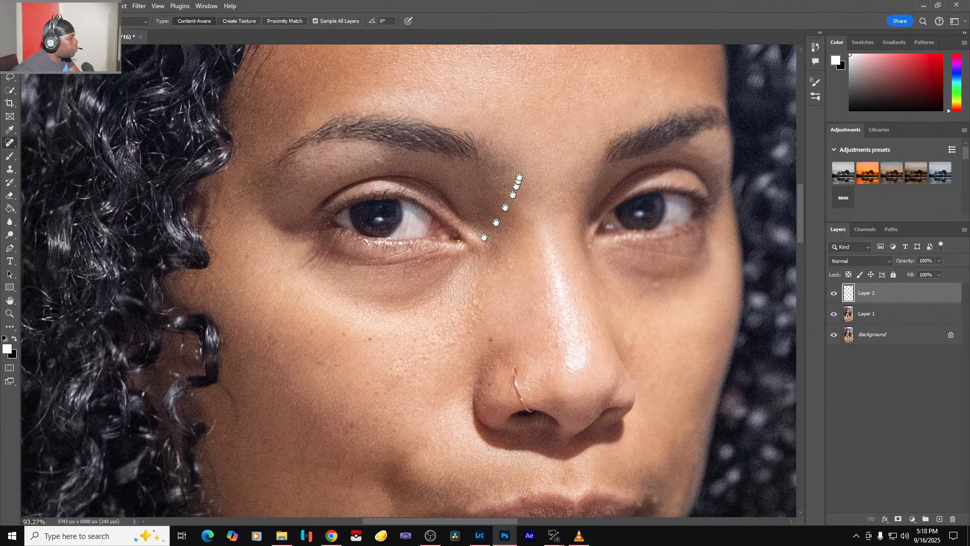
{"action": "scroll", "coordinate": [379, 335], "scroll_direction": "up", "scroll_amount": 5}
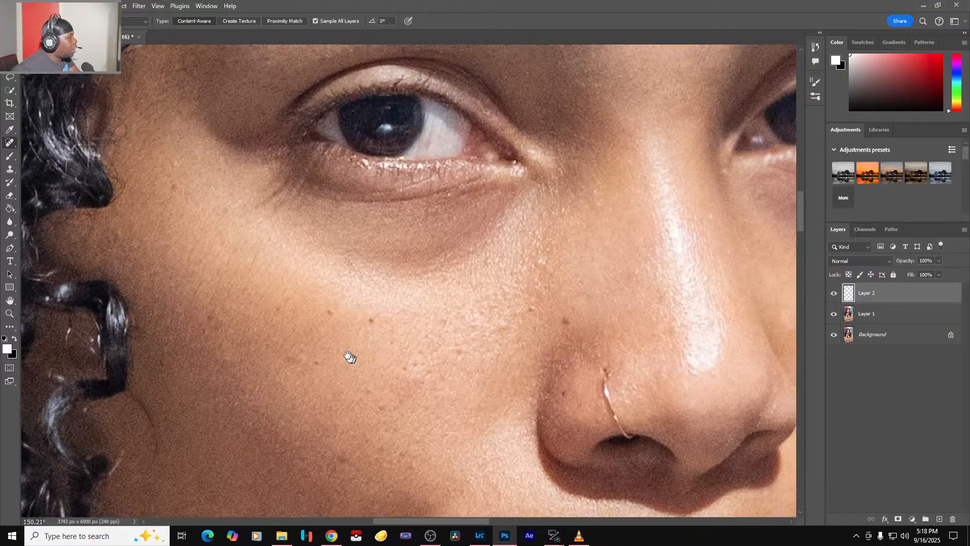
{"action": "mouse_move", "coordinate": [348, 357]}
{"action": "left_mouse_down"}
{"action": "mouse_move", "coordinate": [297, 308]}
{"action": "mouse_move", "coordinate": [350, 303]}
{"action": "left_mouse_up"}
{"action": "scroll", "coordinate": [329, 309], "scroll_direction": "up", "scroll_amount": 2}
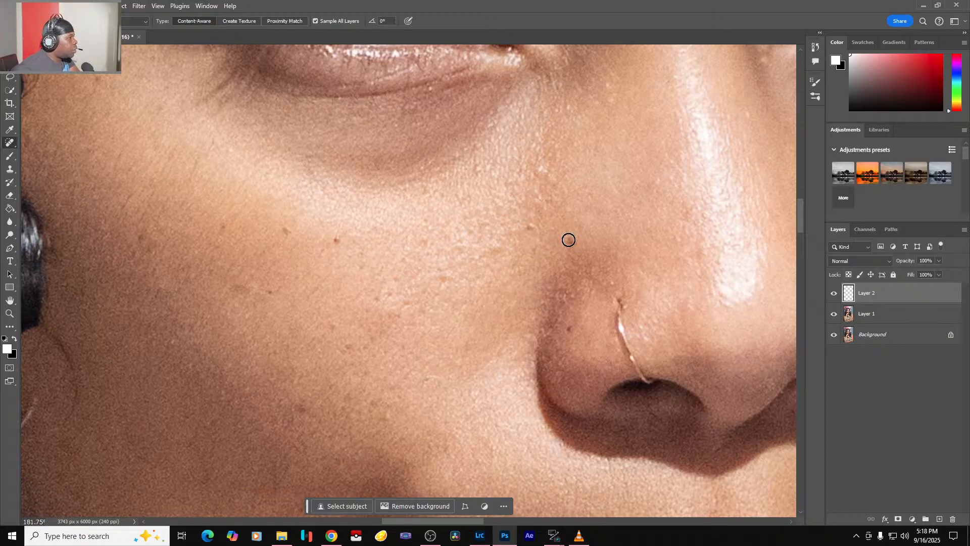
{"action": "left_click", "coordinate": [568, 240]}
{"action": "left_click", "coordinate": [564, 328]}
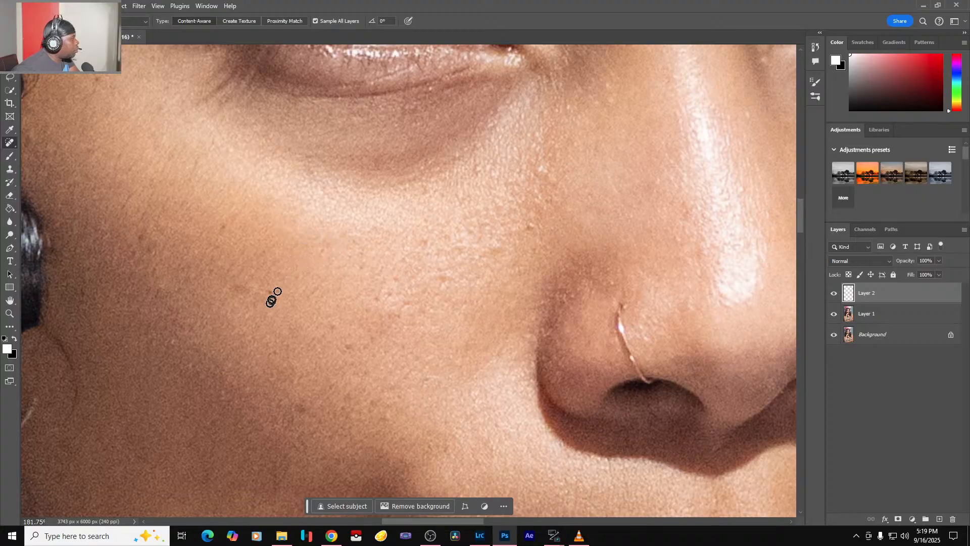
Step: Heal the dark spots across the cheek beside the nose on Layer 2, comparing with the layer hidden and shown
{"action": "left_click", "coordinate": [271, 294]}
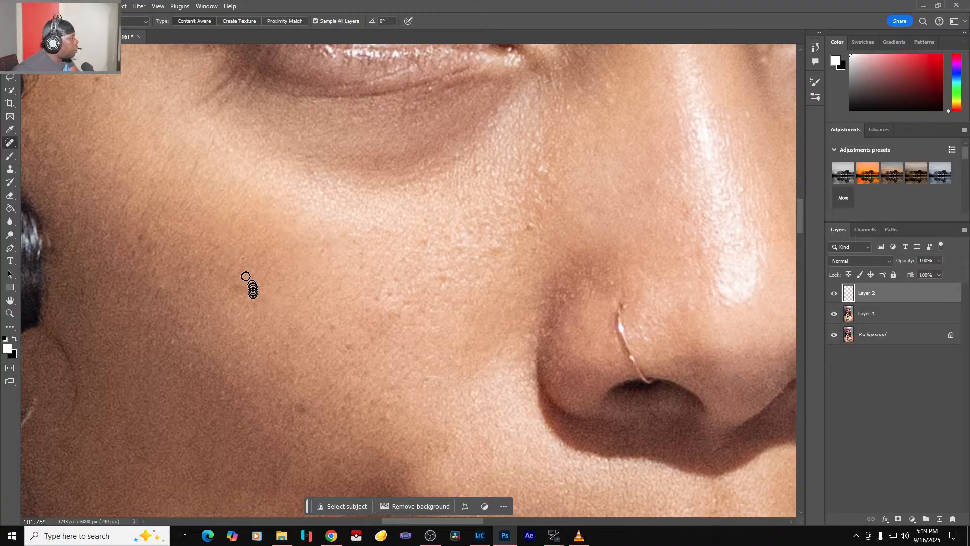
{"action": "left_click_drag", "start_coordinate": [233, 289], "coordinate": [283, 295]}
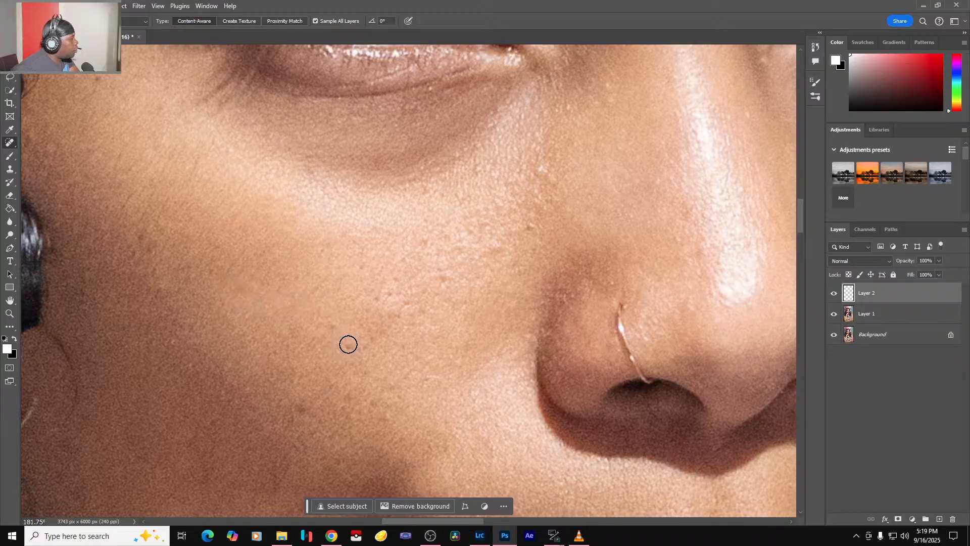
{"action": "left_click_drag", "start_coordinate": [298, 407], "coordinate": [317, 402]}
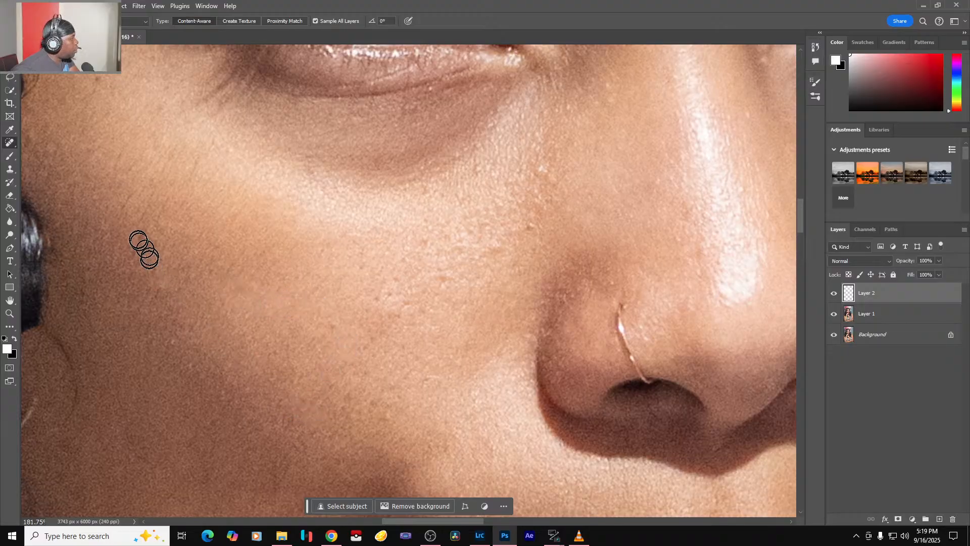
{"action": "left_click", "coordinate": [212, 246]}
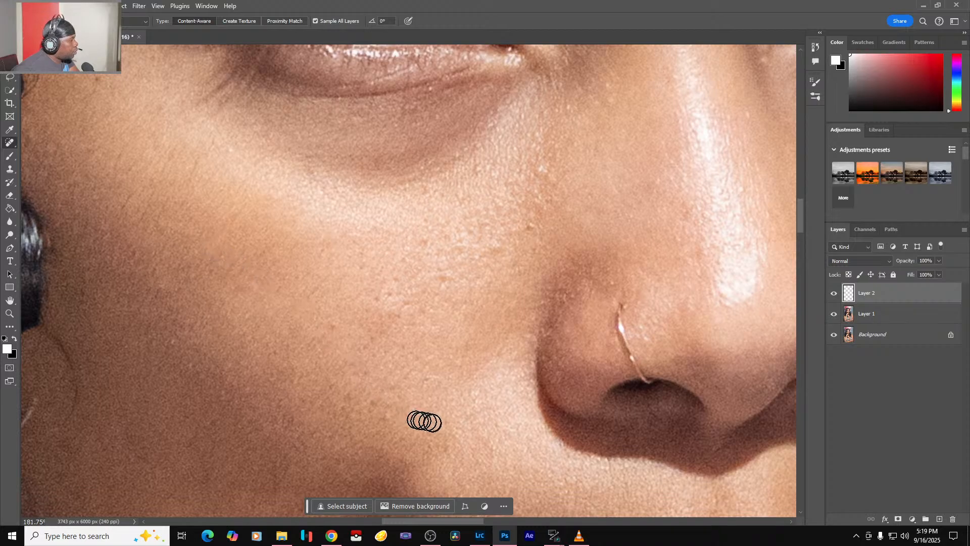
{"action": "left_click", "coordinate": [834, 293]}
{"action": "left_click", "coordinate": [834, 297]}
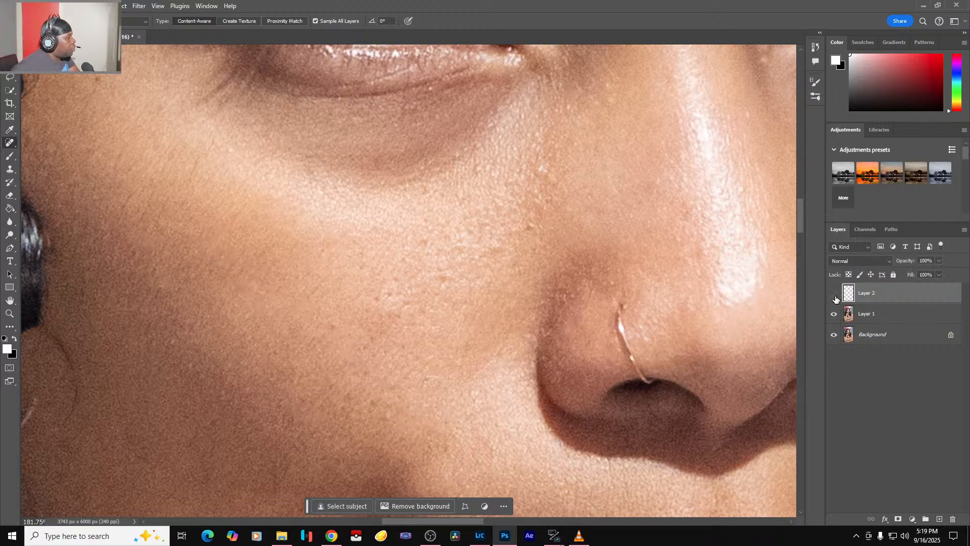
{"action": "left_click", "coordinate": [834, 298]}
{"action": "left_click", "coordinate": [835, 297]}
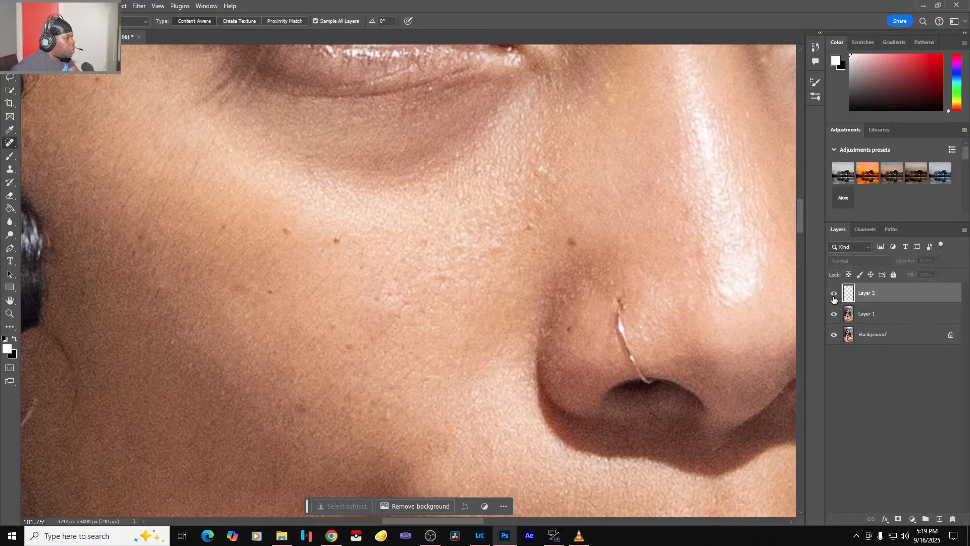
{"action": "left_click", "coordinate": [834, 295]}
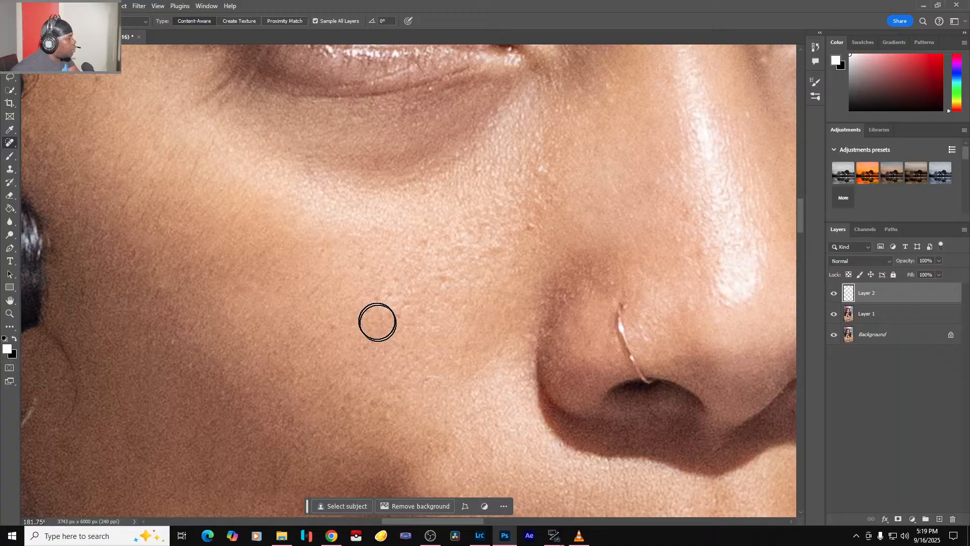
Step: Heal the remaining patch at the middle of the cheek on Layer 2 and compare with the layer hidden and shown
{"action": "left_click", "coordinate": [378, 321]}
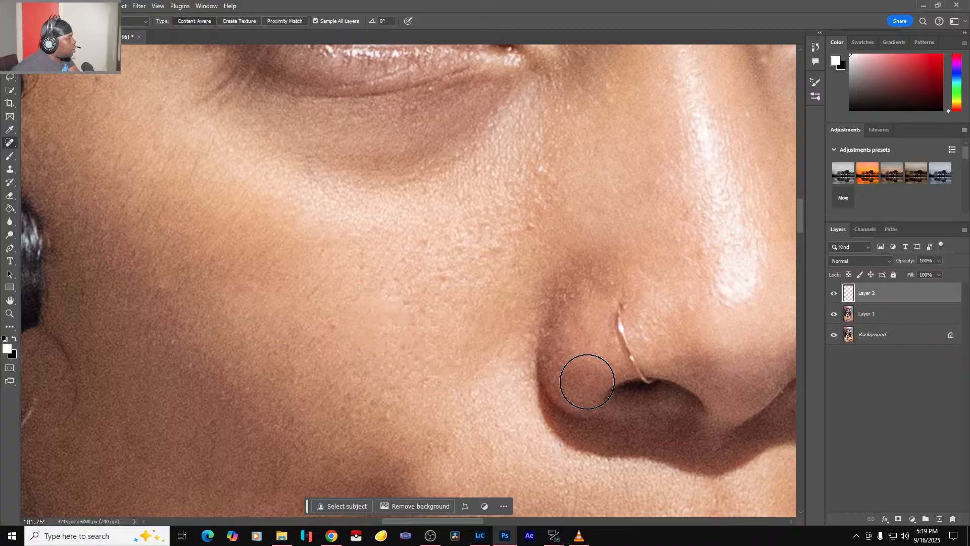
{"action": "left_click", "coordinate": [834, 292]}
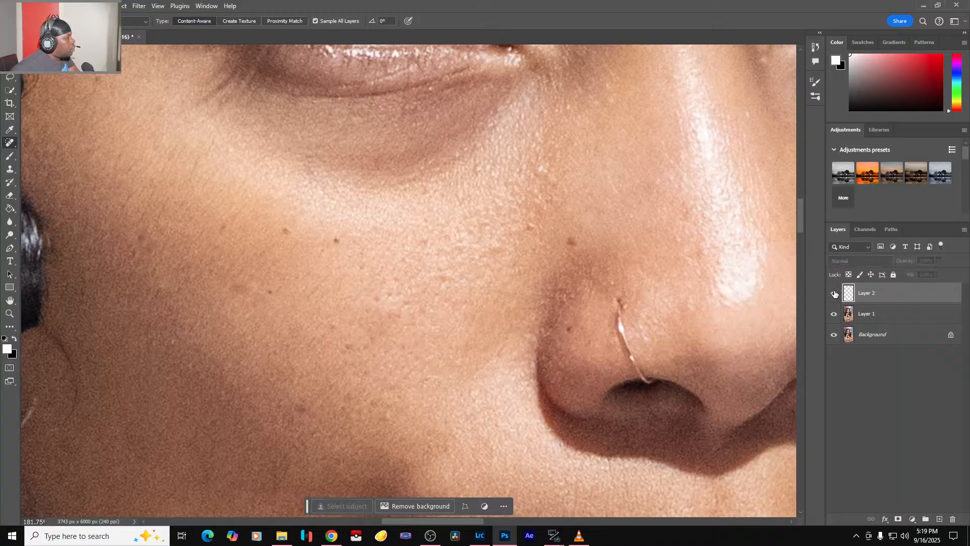
{"action": "left_click", "coordinate": [834, 292]}
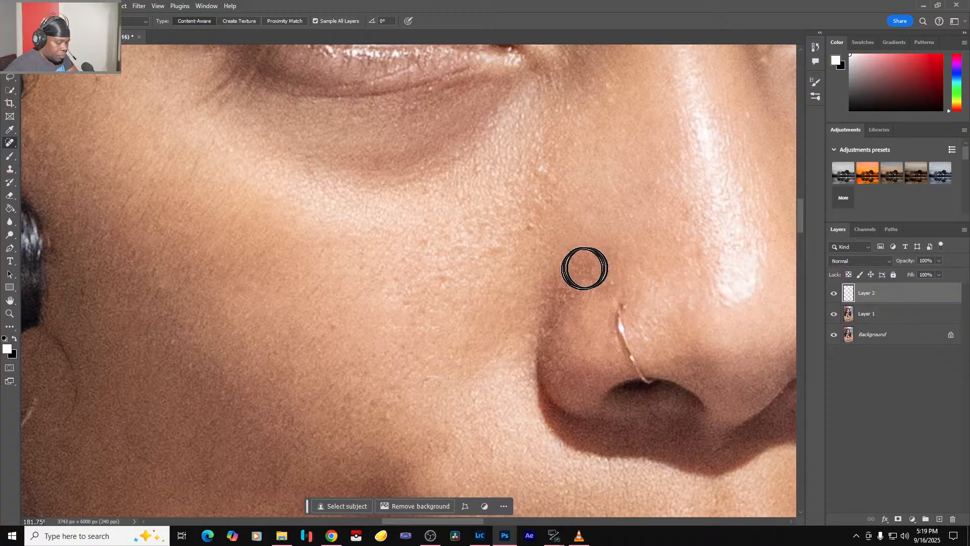
Step: Reduce the Spot Healing Brush size and heal the fine stray hairs on the skin just below the eyebrow arch
{"action": "key", "text": "bracketleft"}
{"action": "key", "text": "bracketleft"}
{"action": "key", "text": "bracketleft"}
{"action": "key", "text": "bracketleft"}
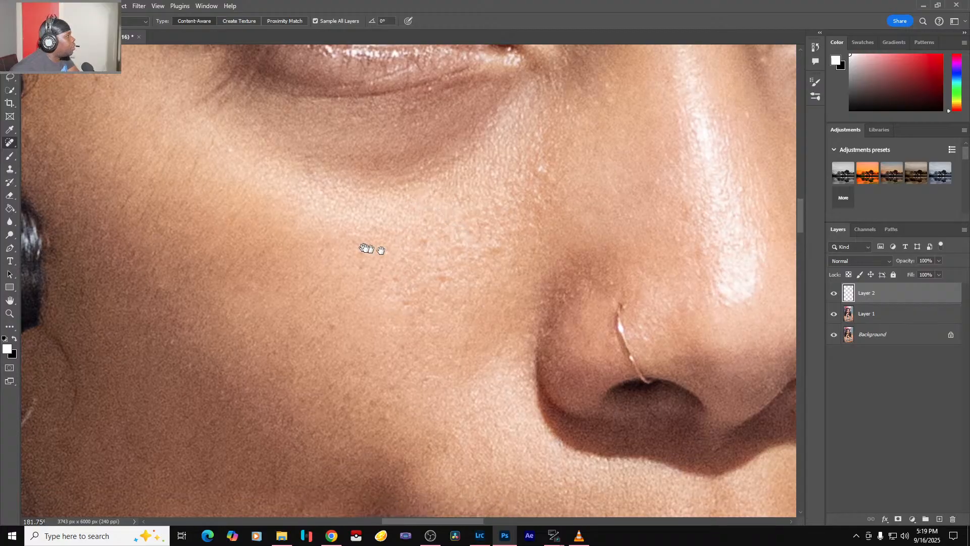
{"action": "left_click_drag", "start_coordinate": [367, 248], "coordinate": [545, 411]}
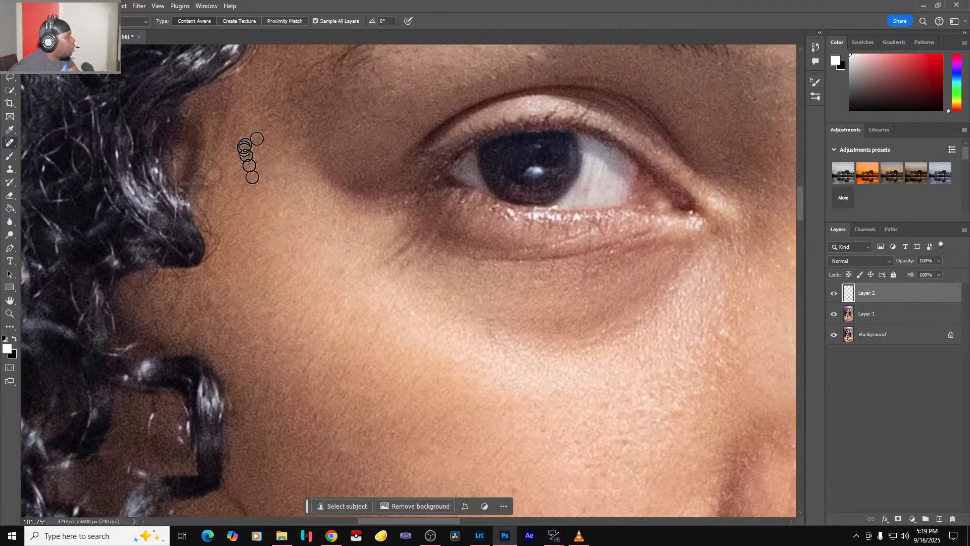
{"action": "left_click_drag", "start_coordinate": [356, 137], "coordinate": [307, 341]}
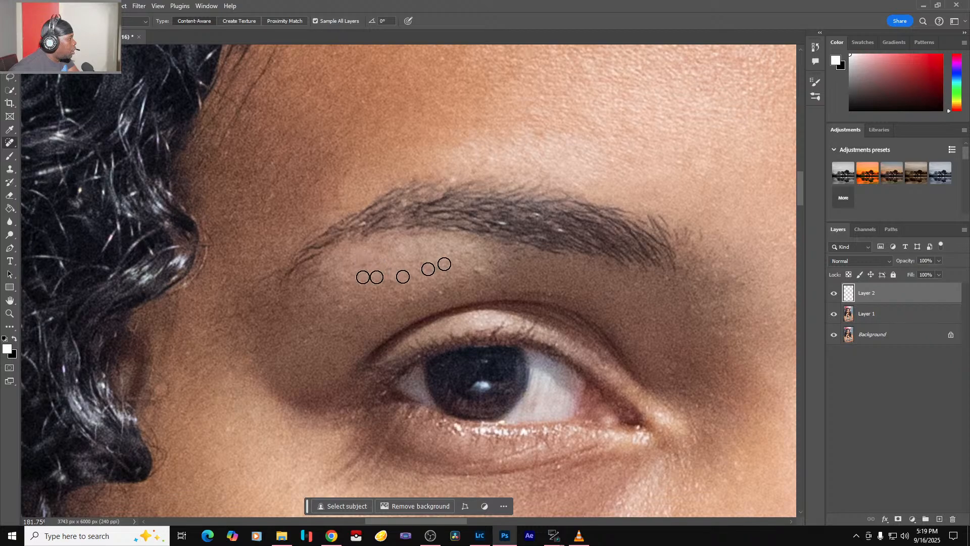
{"action": "mouse_move", "coordinate": [399, 245]}
{"action": "left_mouse_down"}
{"action": "mouse_move", "coordinate": [375, 253]}
{"action": "mouse_move", "coordinate": [399, 246]}
{"action": "mouse_move", "coordinate": [416, 259]}
{"action": "mouse_move", "coordinate": [383, 261]}
{"action": "mouse_move", "coordinate": [419, 261]}
{"action": "left_mouse_up"}
{"action": "mouse_move", "coordinate": [479, 267]}
{"action": "left_mouse_down"}
{"action": "mouse_move", "coordinate": [451, 263]}
{"action": "mouse_move", "coordinate": [476, 271]}
{"action": "mouse_move", "coordinate": [457, 254]}
{"action": "left_mouse_up"}
{"action": "left_click_drag", "start_coordinate": [381, 274], "coordinate": [336, 263]}
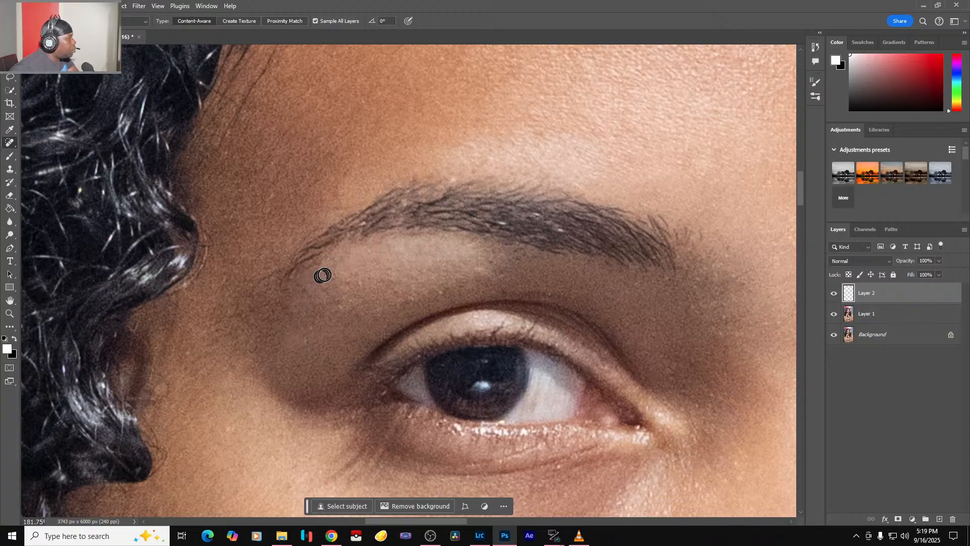
Step: Heal the remaining stray hairs under the outer end of the eyebrow, comparing with Layer 2 hidden and shown
{"action": "mouse_move", "coordinate": [331, 252]}
{"action": "left_mouse_down"}
{"action": "mouse_move", "coordinate": [363, 250]}
{"action": "mouse_move", "coordinate": [328, 278]}
{"action": "left_mouse_up"}
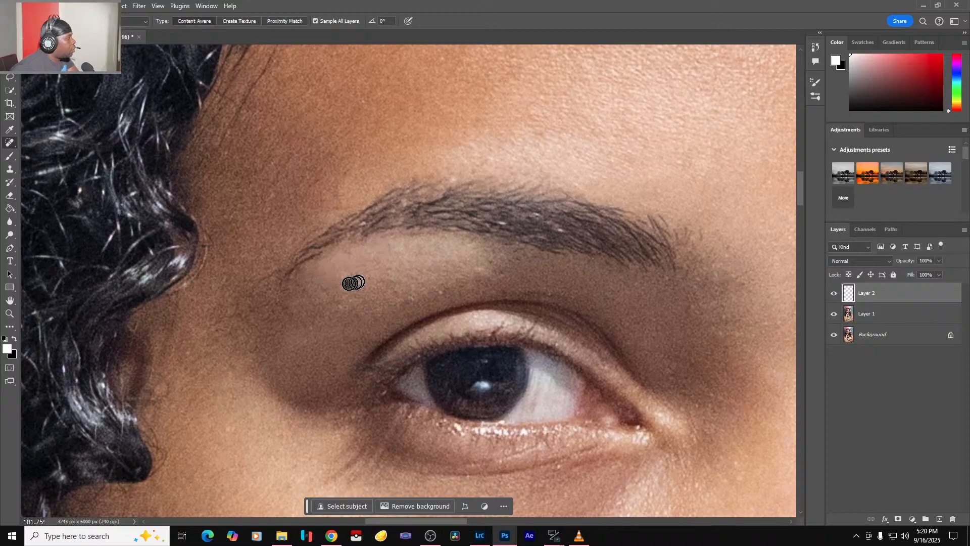
{"action": "left_click_drag", "start_coordinate": [392, 245], "coordinate": [389, 254]}
{"action": "left_click_drag", "start_coordinate": [365, 254], "coordinate": [356, 252]}
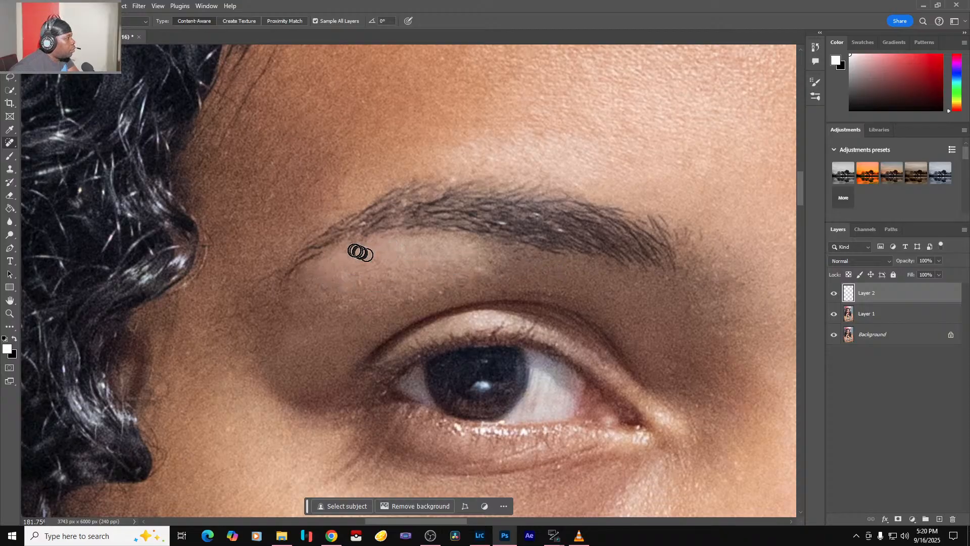
{"action": "left_click", "coordinate": [345, 256]}
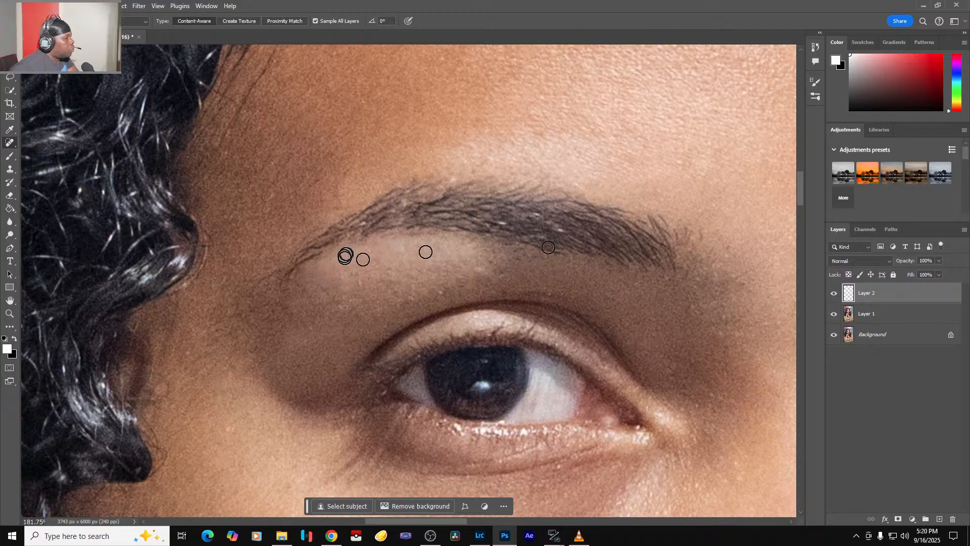
{"action": "left_click", "coordinate": [833, 293]}
{"action": "left_click", "coordinate": [832, 293]}
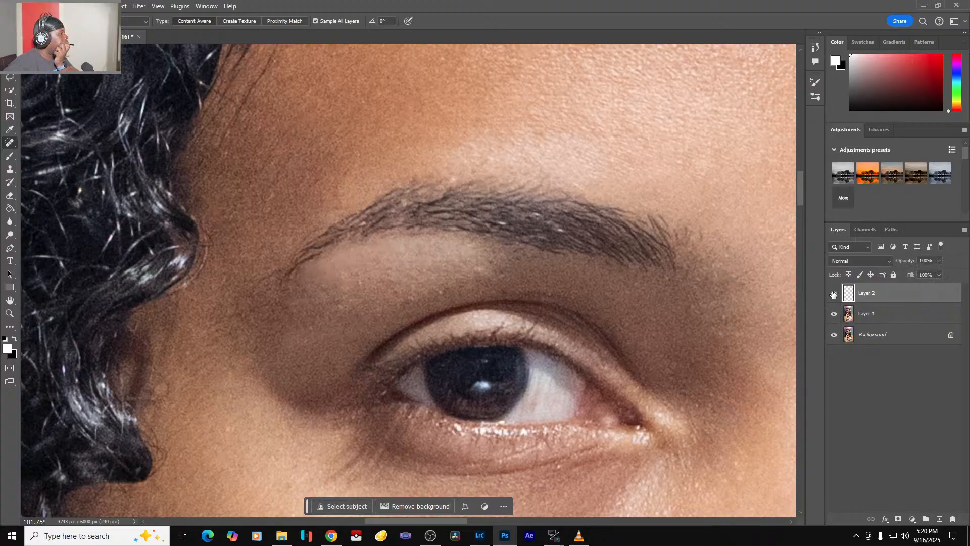
{"action": "left_click", "coordinate": [833, 294]}
{"action": "left_click", "coordinate": [833, 293]}
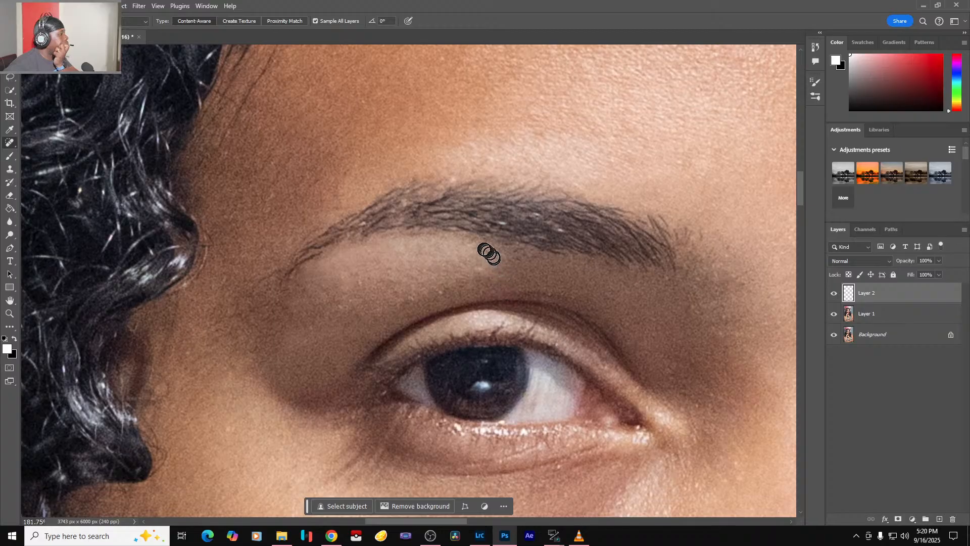
Step: Extend the healing along the inner side of the skin under the eyebrow and compare with Layer 2 hidden and shown
{"action": "left_click_drag", "start_coordinate": [478, 270], "coordinate": [511, 270]}
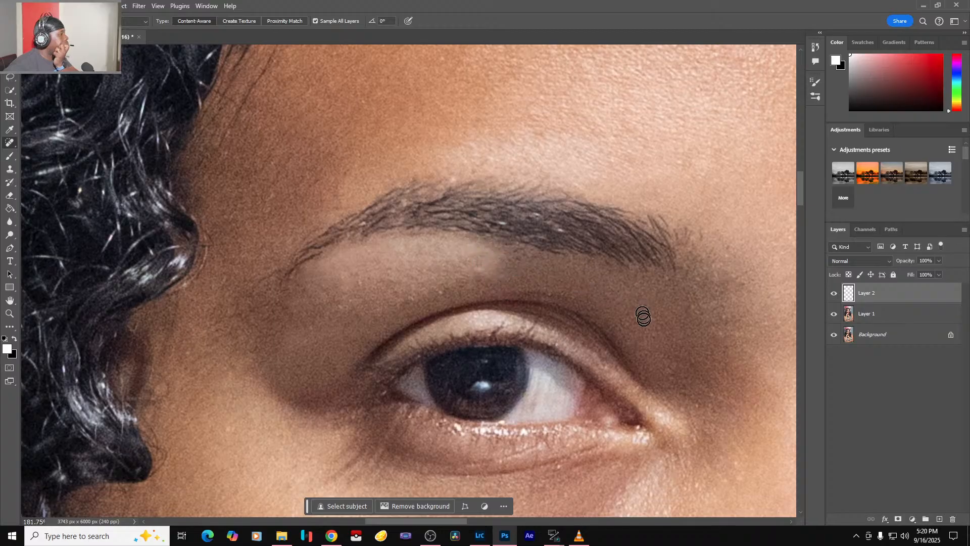
{"action": "left_click", "coordinate": [834, 294]}
{"action": "left_click", "coordinate": [834, 294]}
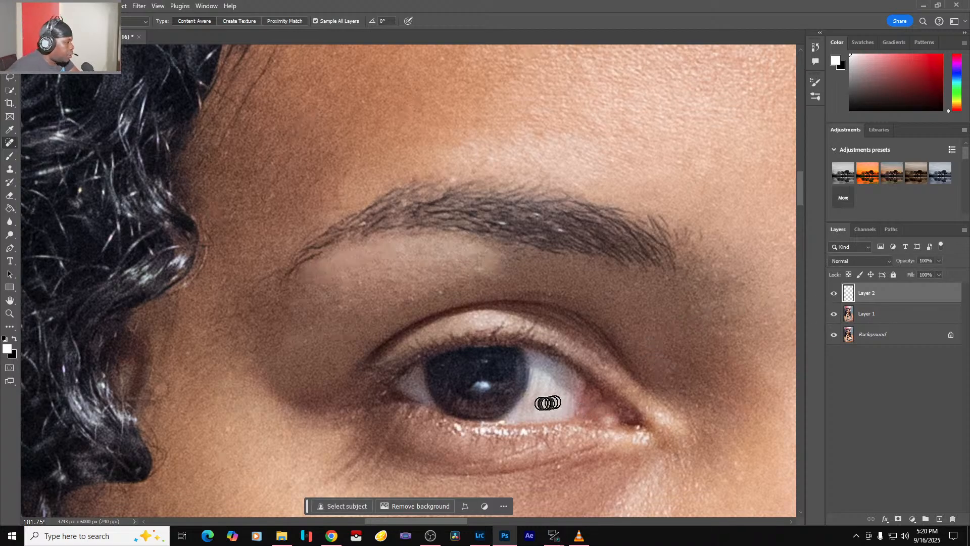
Step: Heal the marks in the whites of both eyes on Layer 2 with the small Spot Healing Brush
{"action": "left_click_drag", "start_coordinate": [528, 407], "coordinate": [559, 391]}
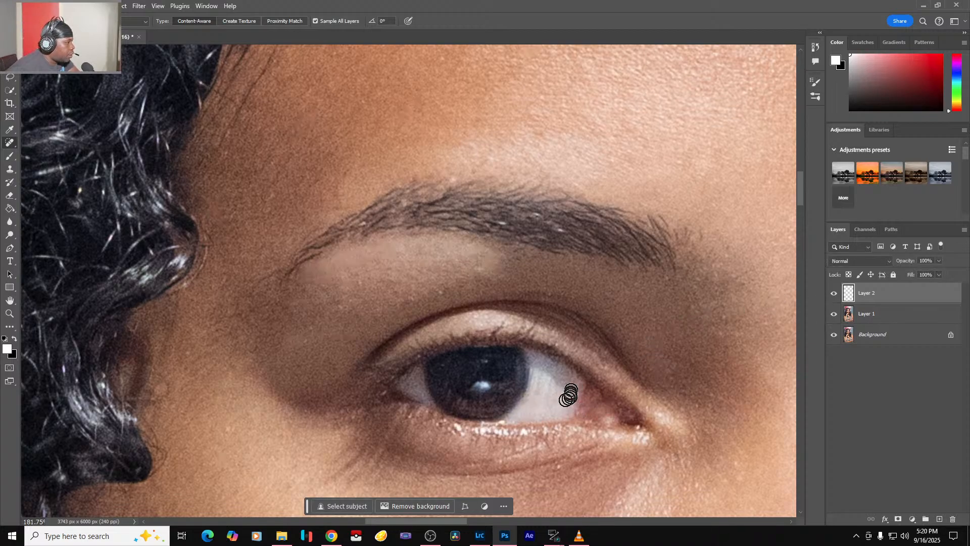
{"action": "left_click_drag", "start_coordinate": [702, 427], "coordinate": [311, 345]}
{"action": "left_click_drag", "start_coordinate": [616, 370], "coordinate": [556, 392]}
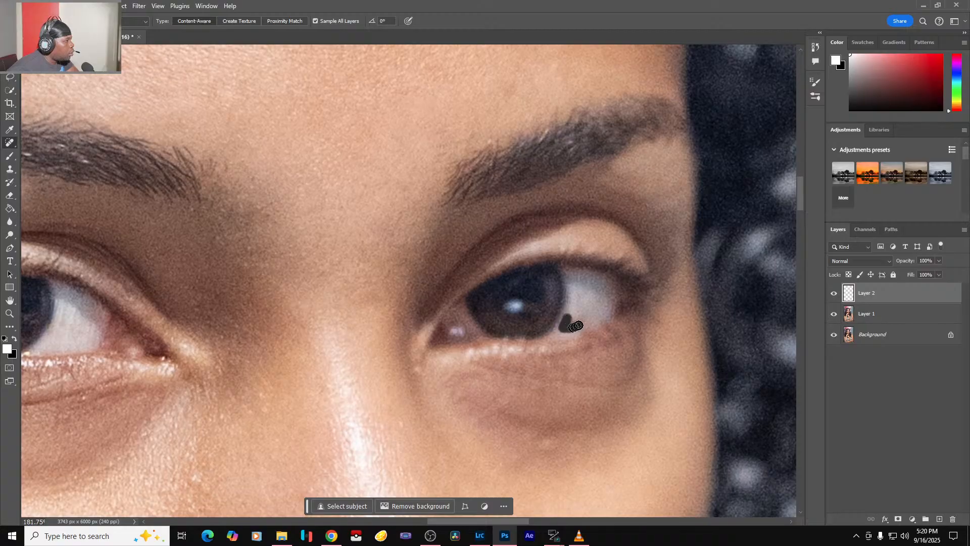
{"action": "mouse_move", "coordinate": [571, 322]}
{"action": "left_mouse_down"}
{"action": "mouse_move", "coordinate": [616, 316]}
{"action": "mouse_move", "coordinate": [625, 337]}
{"action": "mouse_move", "coordinate": [566, 327]}
{"action": "mouse_move", "coordinate": [591, 324]}
{"action": "left_mouse_up"}
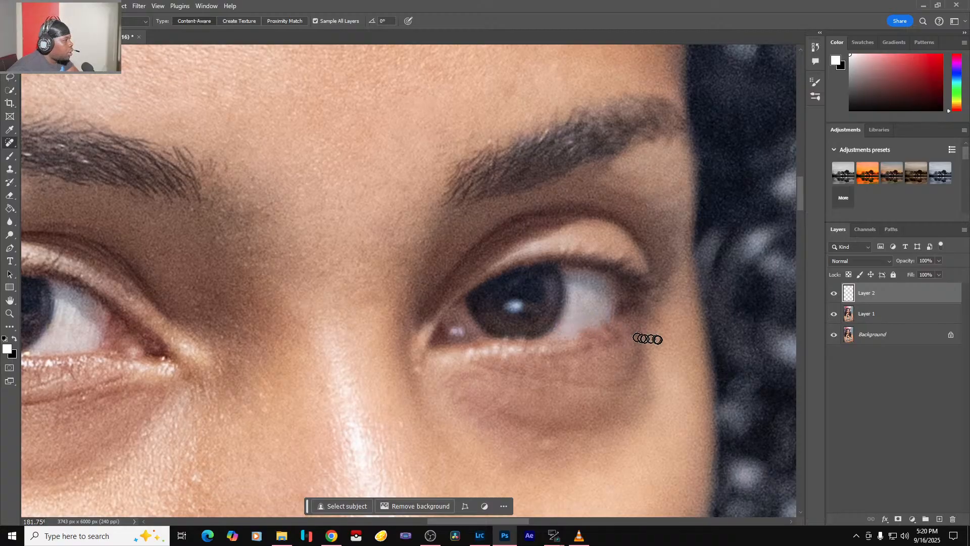
{"action": "left_click_drag", "start_coordinate": [658, 340], "coordinate": [643, 345]}
Step: Review the retouching on the whole face by comparing it with Layer 2 hidden and shown
{"action": "key", "text": "ctrl+0"}
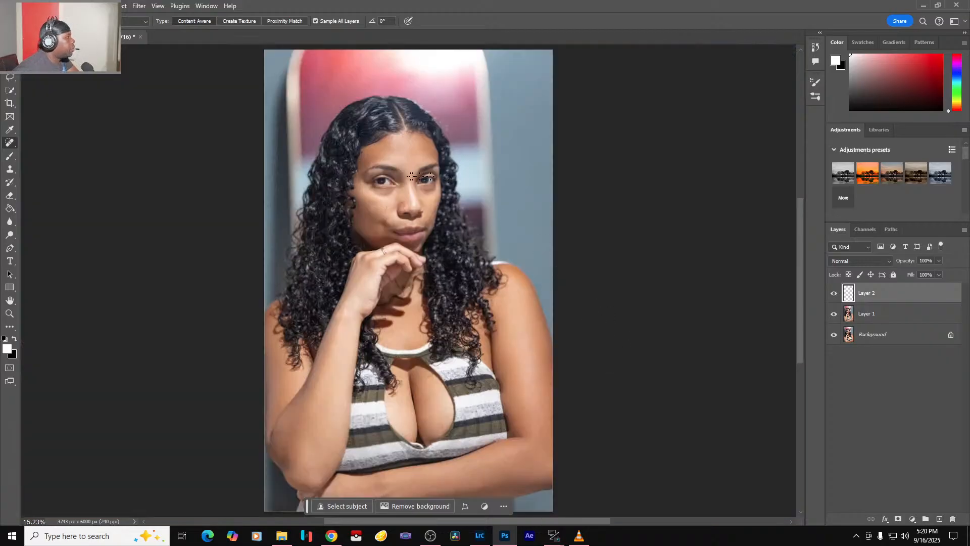
{"action": "mouse_move", "coordinate": [363, 130]}
{"action": "left_mouse_down"}
{"action": "mouse_move", "coordinate": [362, 153]}
{"action": "mouse_move", "coordinate": [385, 161]}
{"action": "left_mouse_up"}
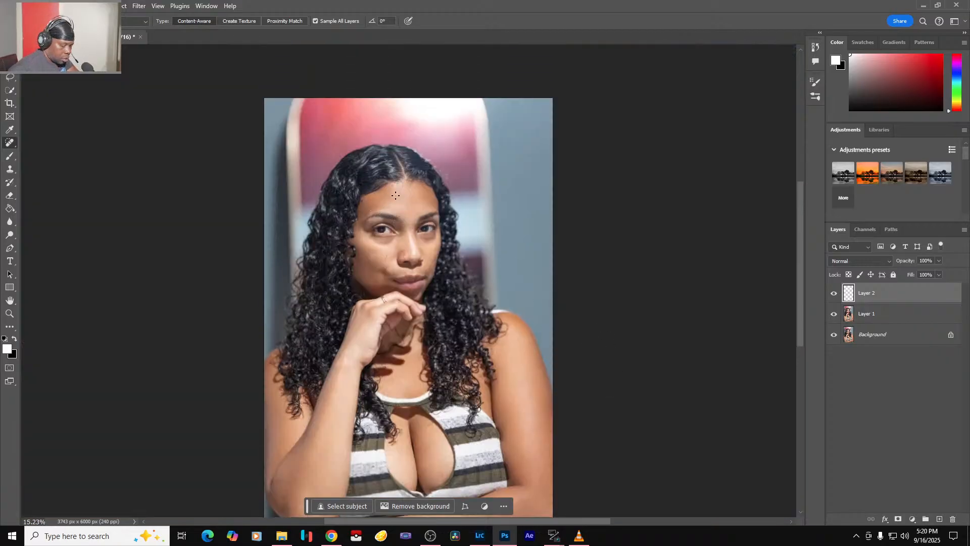
{"action": "scroll", "coordinate": [396, 195], "scroll_direction": "up", "scroll_amount": 5}
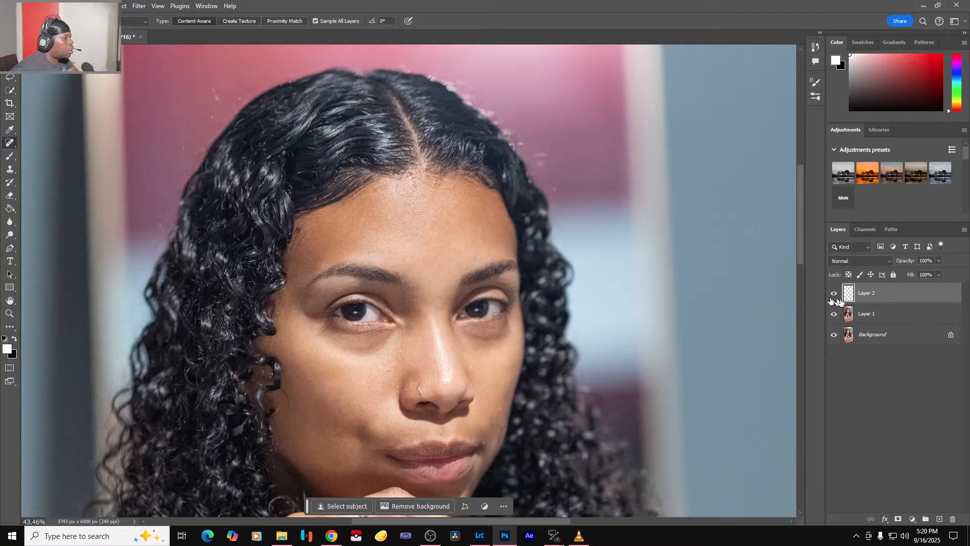
{"action": "left_click", "coordinate": [833, 295]}
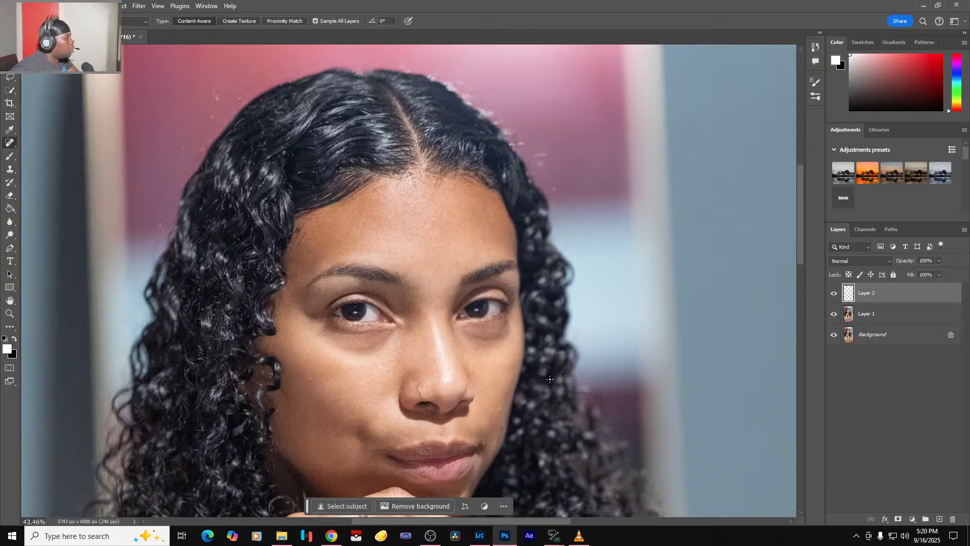
Step: Enlarge the healing brush slightly and heal the small spots on the side of the nose above the nose ring
{"action": "scroll", "coordinate": [412, 417], "scroll_direction": "up", "scroll_amount": 5}
{"action": "left_click_drag", "start_coordinate": [467, 391], "coordinate": [433, 262]}
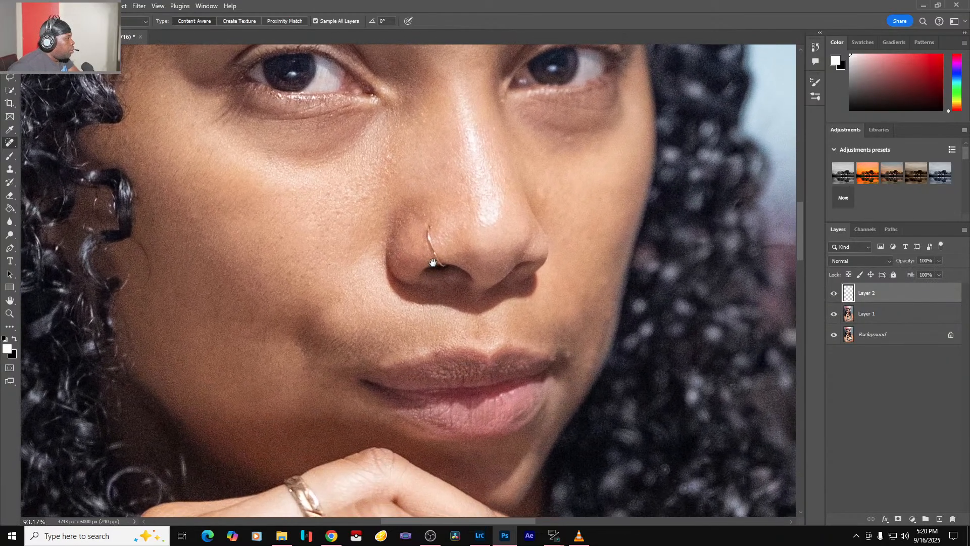
{"action": "scroll", "coordinate": [460, 190], "scroll_direction": "up", "scroll_amount": 5}
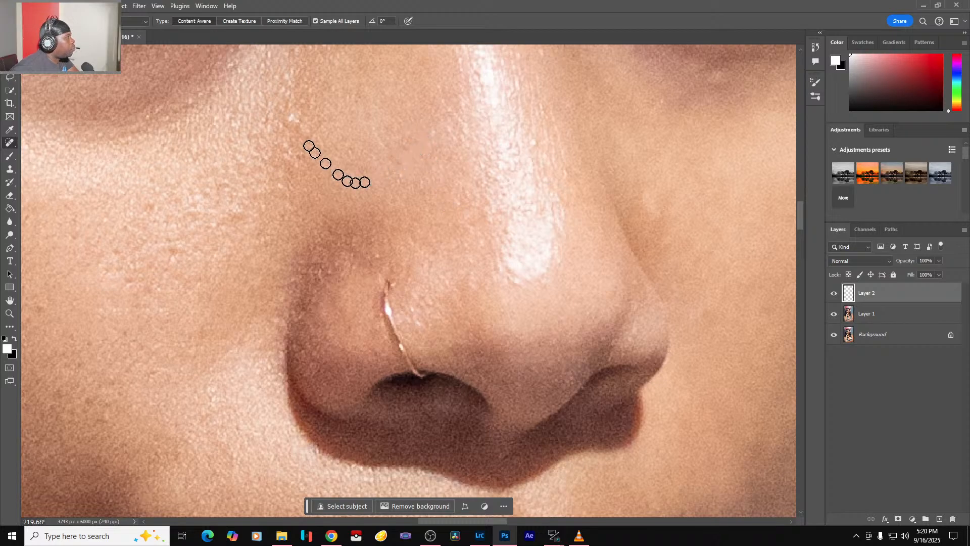
{"action": "key", "text": "bracketright"}
{"action": "mouse_move", "coordinate": [304, 153]}
{"action": "left_mouse_down"}
{"action": "mouse_move", "coordinate": [302, 197]}
{"action": "mouse_move", "coordinate": [381, 222]}
{"action": "left_mouse_up"}
{"action": "mouse_move", "coordinate": [290, 116]}
{"action": "left_mouse_down"}
{"action": "mouse_move", "coordinate": [334, 150]}
{"action": "mouse_move", "coordinate": [284, 165]}
{"action": "mouse_move", "coordinate": [290, 187]}
{"action": "left_mouse_up"}
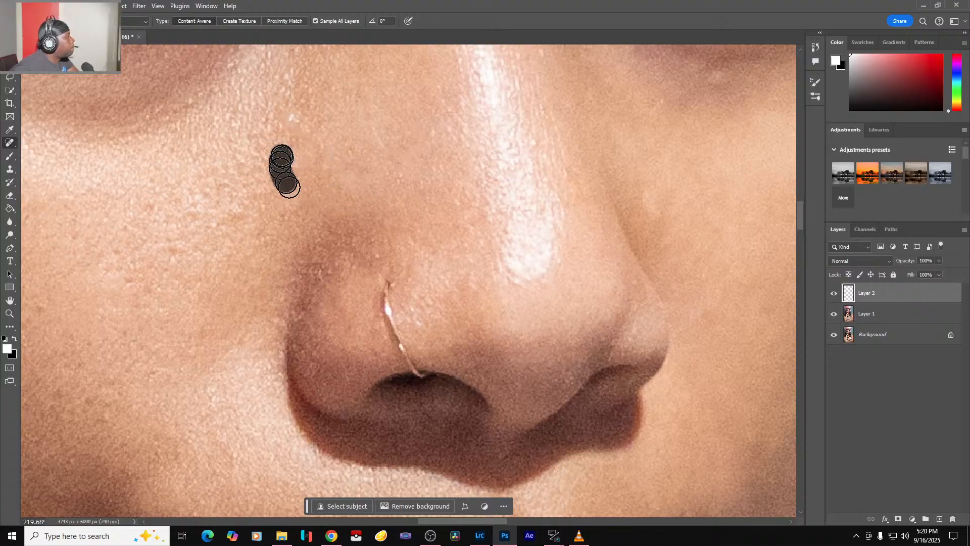
{"action": "mouse_move", "coordinate": [336, 213]}
{"action": "left_mouse_down"}
{"action": "mouse_move", "coordinate": [389, 265]}
{"action": "mouse_move", "coordinate": [316, 118]}
{"action": "left_mouse_up"}
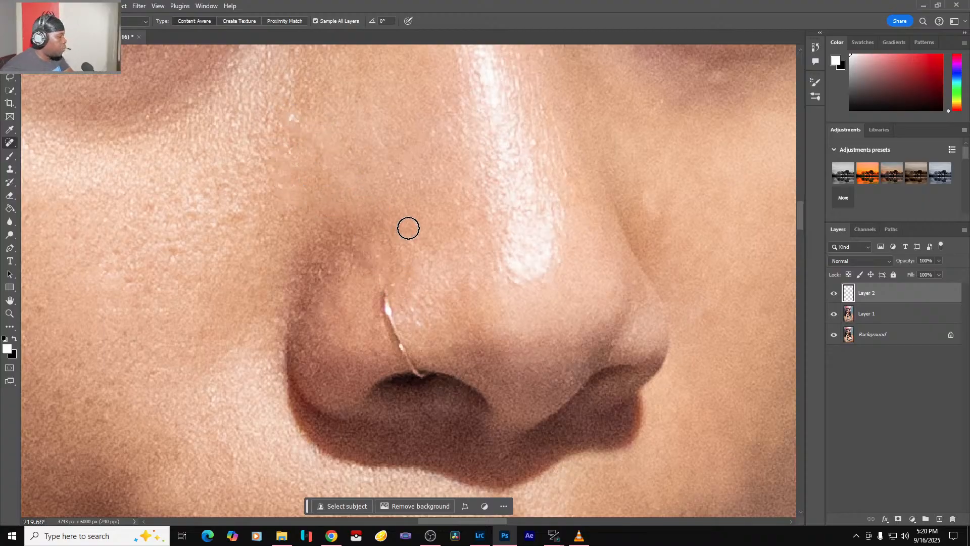
{"action": "left_click_drag", "start_coordinate": [406, 222], "coordinate": [512, 277]}
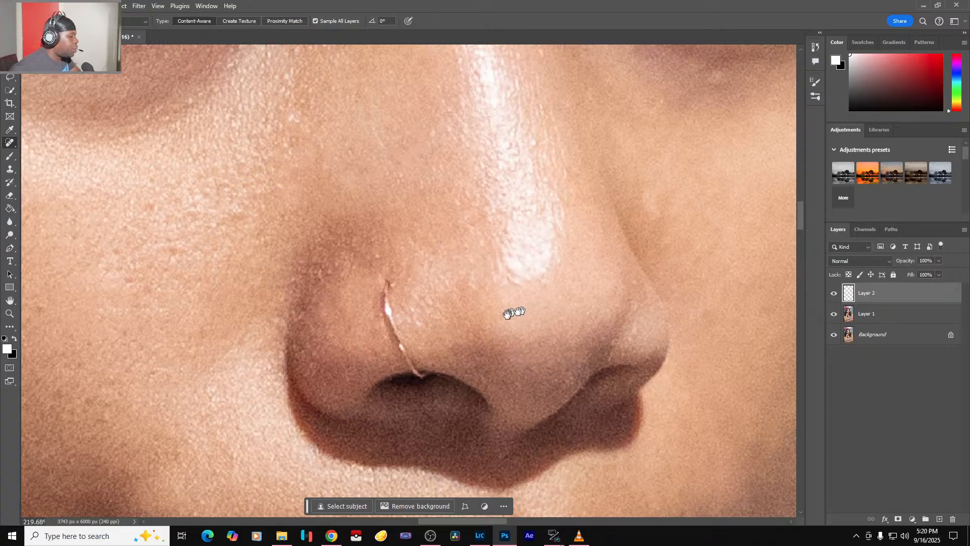
Step: Heal the spots on the skin beside the shadowed corner of the mouth, and check the lips for further blemishes
{"action": "mouse_move", "coordinate": [510, 313]}
{"action": "left_mouse_down"}
{"action": "mouse_move", "coordinate": [384, 146]}
{"action": "mouse_move", "coordinate": [348, 78]}
{"action": "mouse_move", "coordinate": [354, 68]}
{"action": "left_mouse_up"}
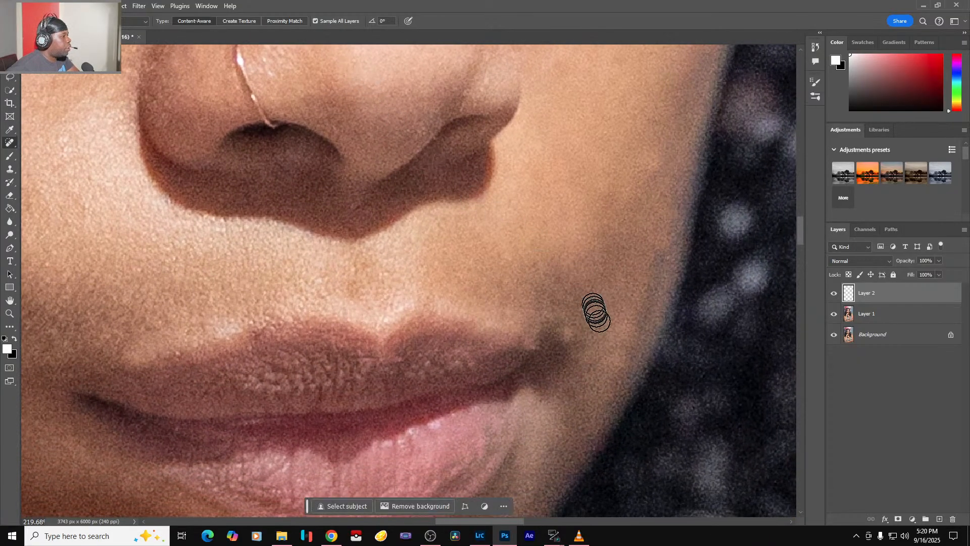
{"action": "left_click_drag", "start_coordinate": [585, 343], "coordinate": [589, 381]}
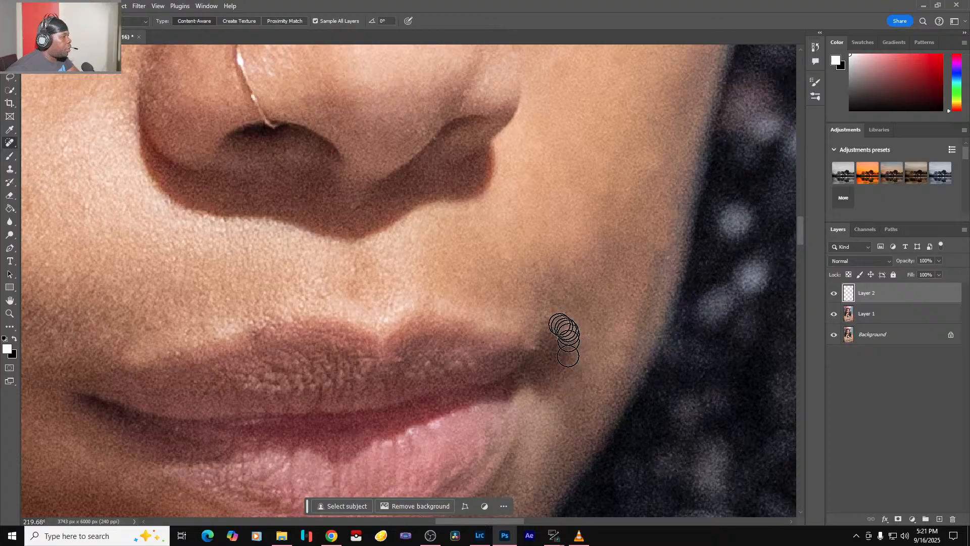
{"action": "left_click_drag", "start_coordinate": [564, 327], "coordinate": [577, 335]}
{"action": "left_click_drag", "start_coordinate": [530, 423], "coordinate": [741, 354]}
{"action": "scroll", "coordinate": [451, 298], "scroll_direction": "down", "scroll_amount": 6}
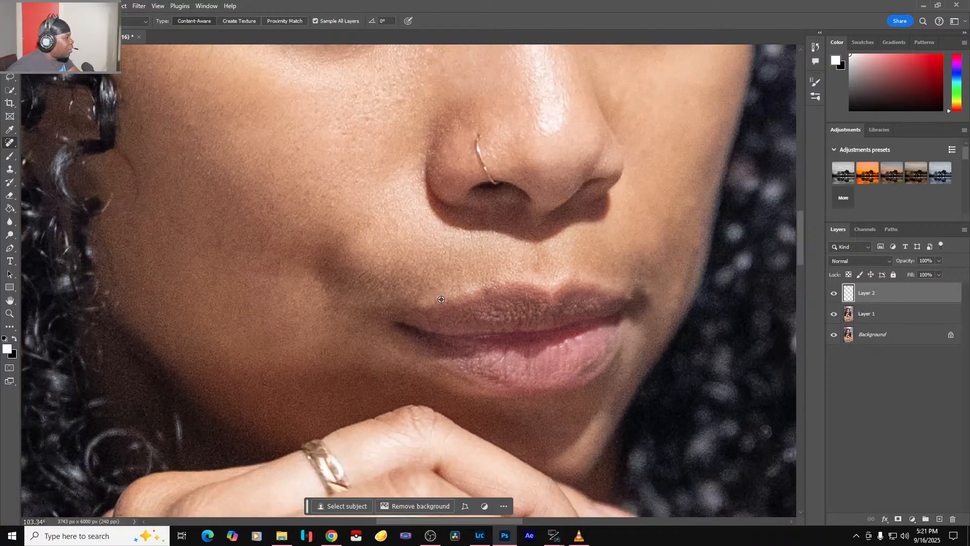
{"action": "scroll", "coordinate": [499, 304], "scroll_direction": "up", "scroll_amount": 4}
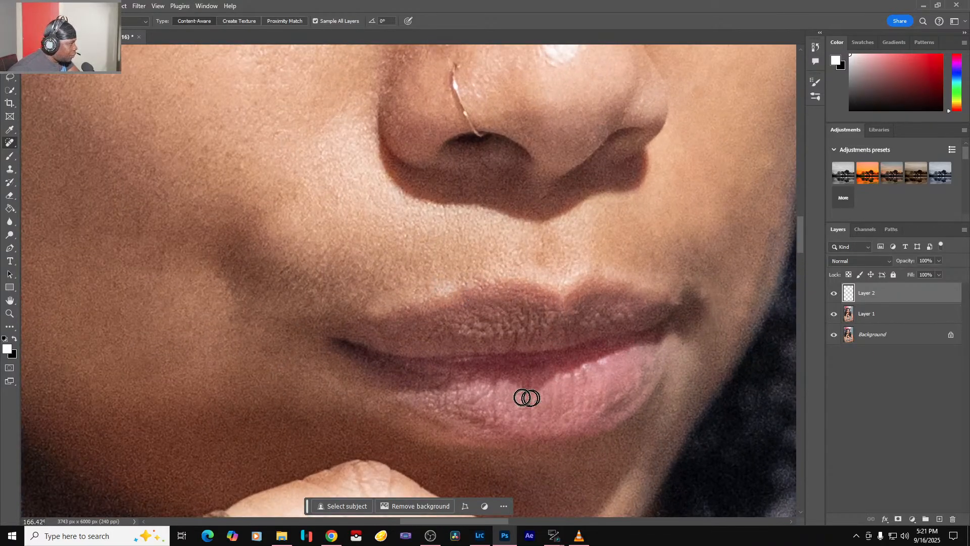
{"action": "scroll", "coordinate": [505, 394], "scroll_direction": "down", "scroll_amount": 4}
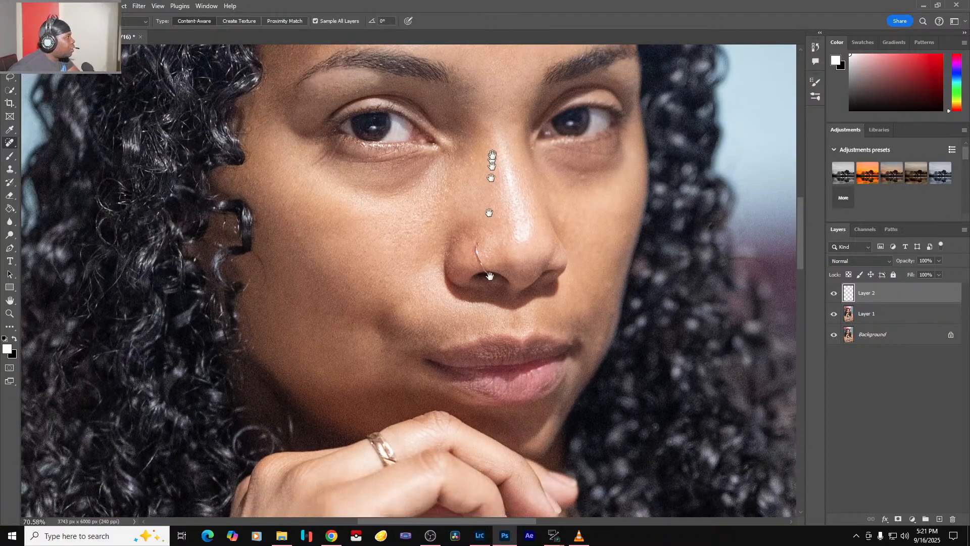
Step: Heal the faint marks on the upper chest above the neckline on Layer 2, and check the skin further down
{"action": "left_click_drag", "start_coordinate": [492, 159], "coordinate": [431, 87]}
{"action": "left_click_drag", "start_coordinate": [427, 365], "coordinate": [513, 64]}
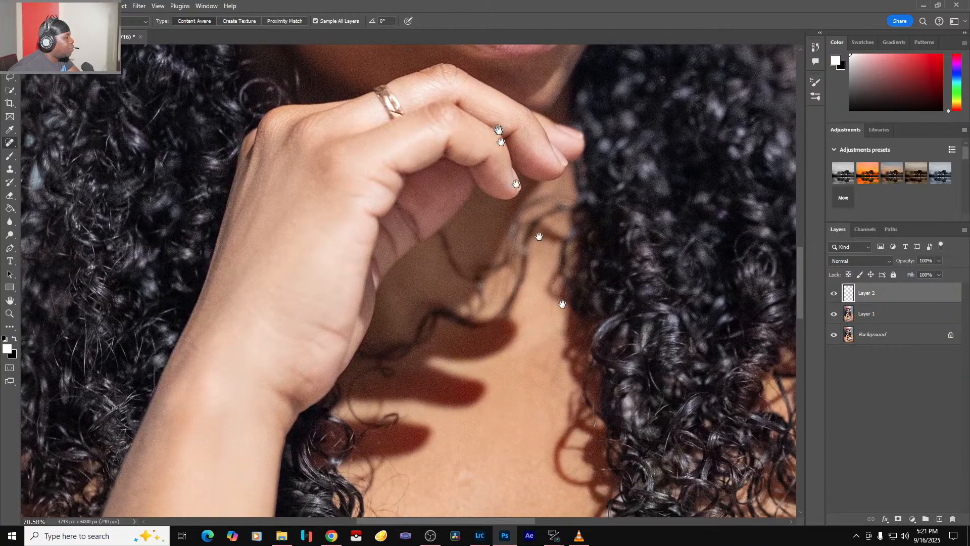
{"action": "left_click_drag", "start_coordinate": [543, 383], "coordinate": [504, 196]}
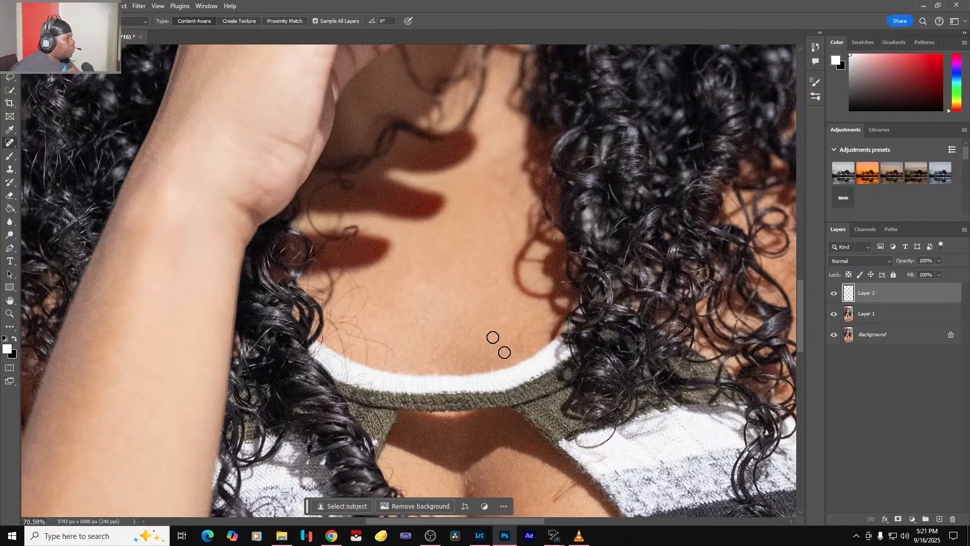
{"action": "left_click_drag", "start_coordinate": [423, 283], "coordinate": [490, 286]}
{"action": "left_click_drag", "start_coordinate": [500, 369], "coordinate": [479, 173]}
{"action": "left_click_drag", "start_coordinate": [526, 347], "coordinate": [515, 287]}
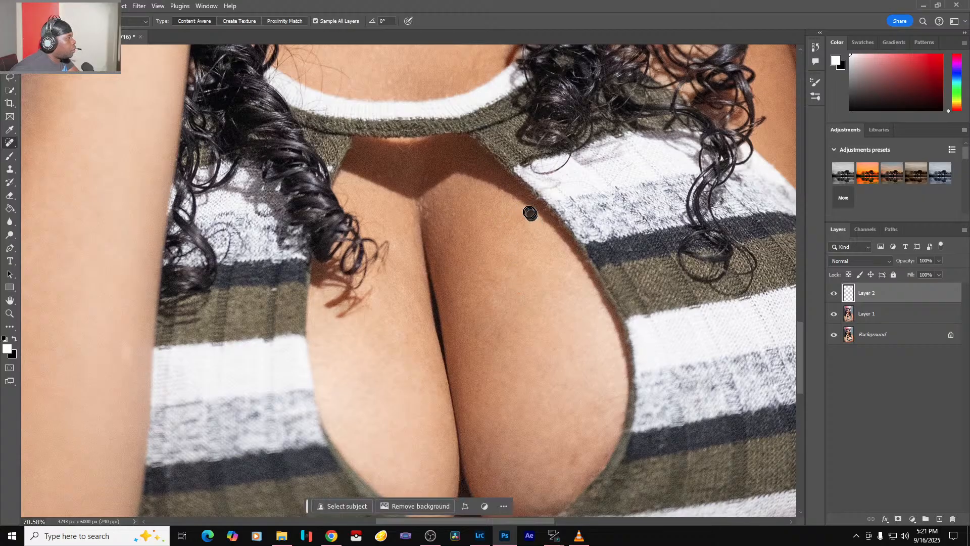
{"action": "left_click_drag", "start_coordinate": [495, 364], "coordinate": [496, 245]}
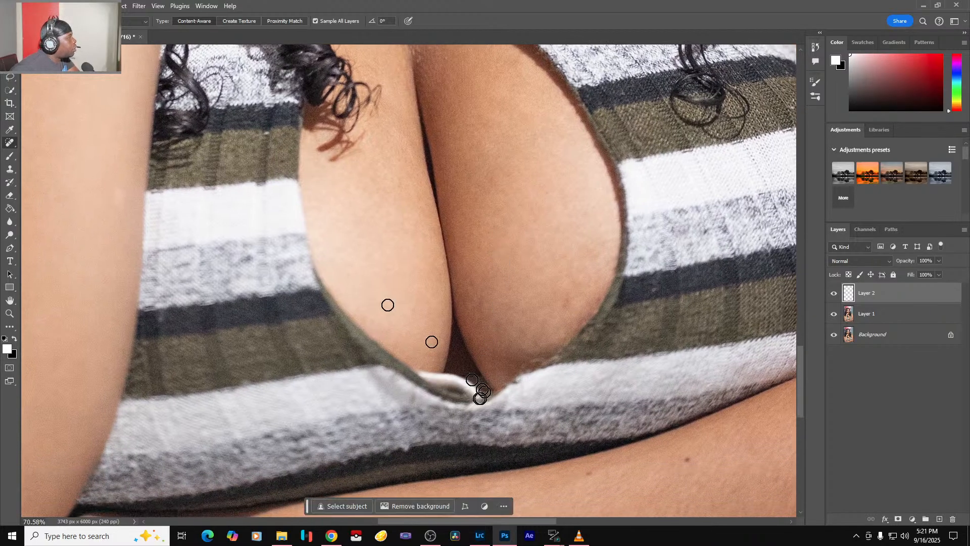
Step: Change the healing brush's blending mode, then on a new layer remove the white trim at the base of the neckline opening and clean the fabric edge
{"action": "left_click", "coordinate": [129, 22]}
{"action": "left_click", "coordinate": [128, 30]}
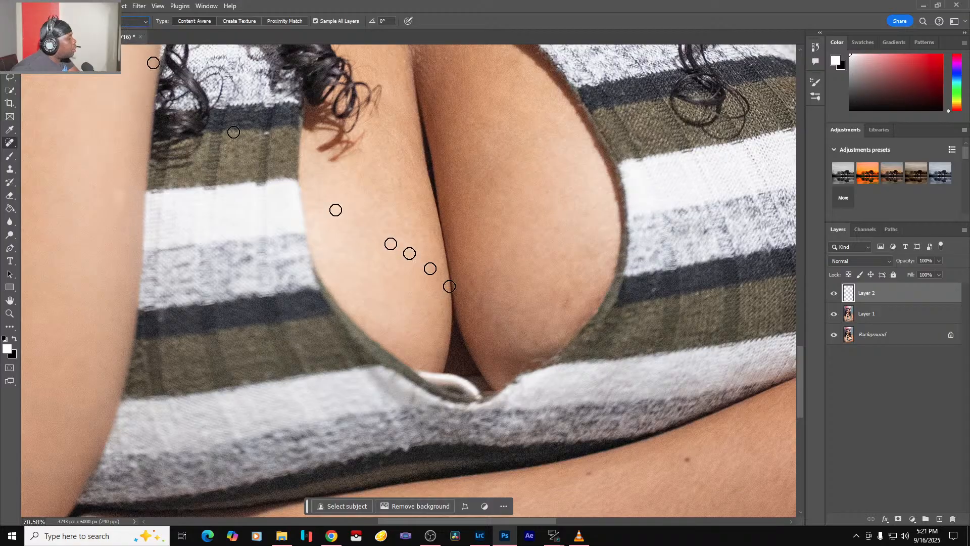
{"action": "left_click", "coordinate": [940, 519]}
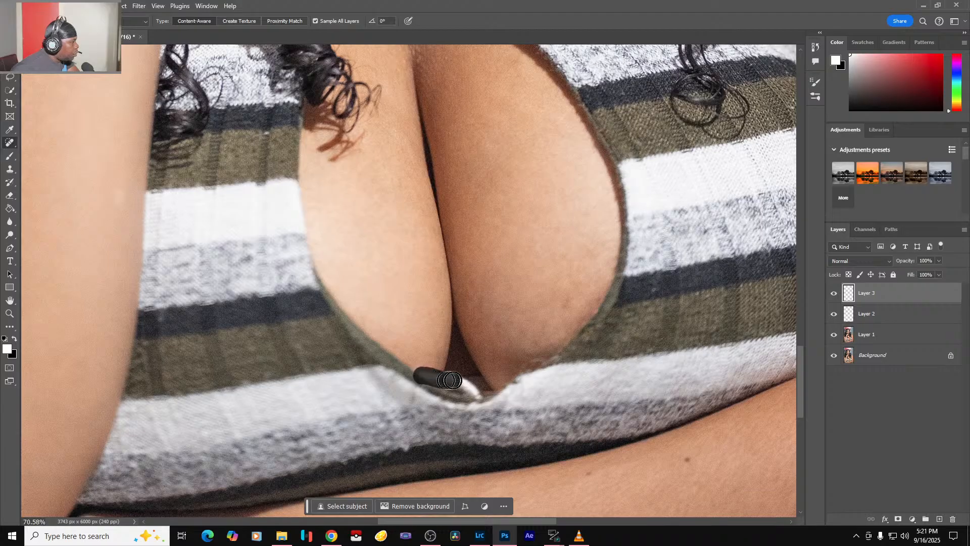
{"action": "left_click_drag", "start_coordinate": [449, 380], "coordinate": [494, 412]}
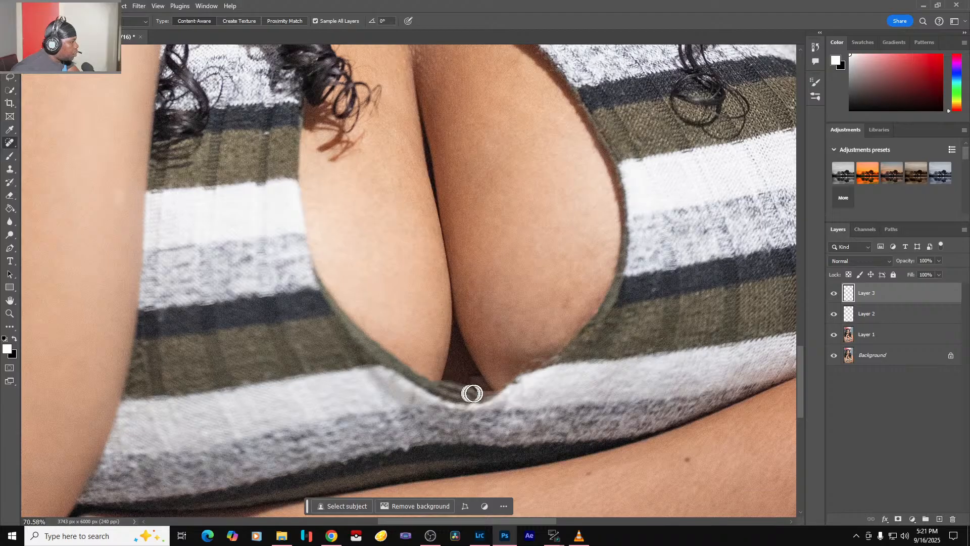
{"action": "mouse_move", "coordinate": [448, 385]}
{"action": "left_mouse_down"}
{"action": "mouse_move", "coordinate": [433, 389]}
{"action": "mouse_move", "coordinate": [468, 411]}
{"action": "left_mouse_up"}
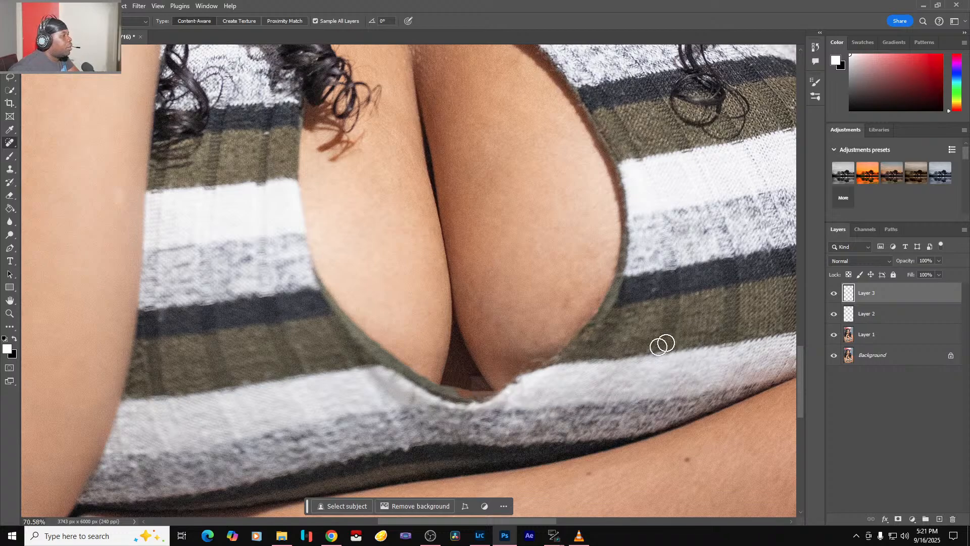
{"action": "mouse_move", "coordinate": [537, 359]}
{"action": "left_mouse_down"}
{"action": "mouse_move", "coordinate": [509, 386]}
{"action": "mouse_move", "coordinate": [513, 404]}
{"action": "left_mouse_up"}
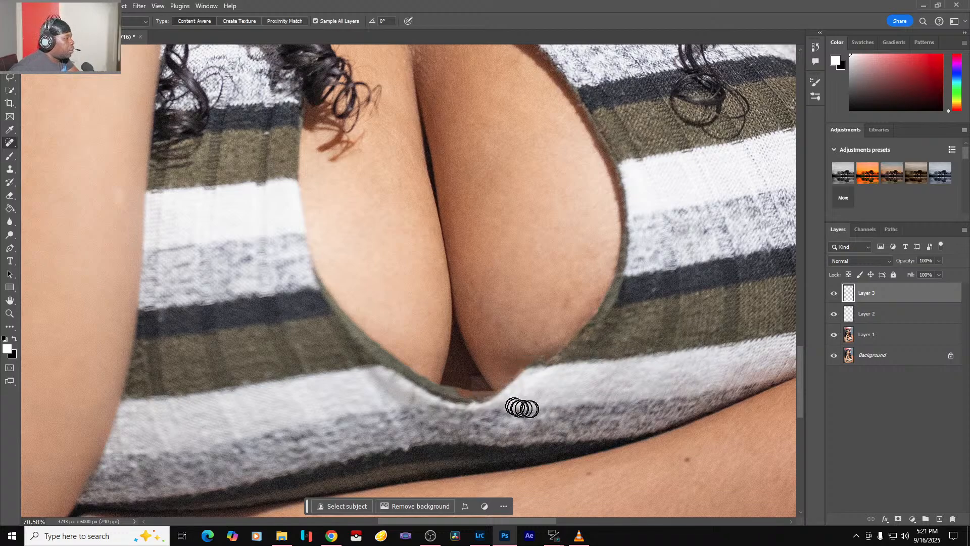
{"action": "left_click_drag", "start_coordinate": [558, 354], "coordinate": [510, 382]}
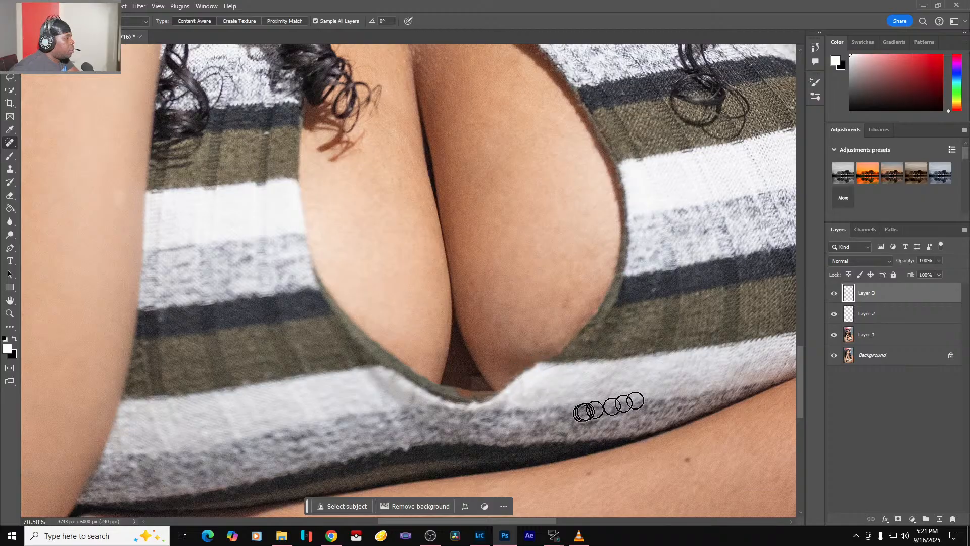
Step: Set the healing brush's mode to Lighten and heal the dark spots on the crossed forearm
{"action": "left_click_drag", "start_coordinate": [713, 363], "coordinate": [564, 208]}
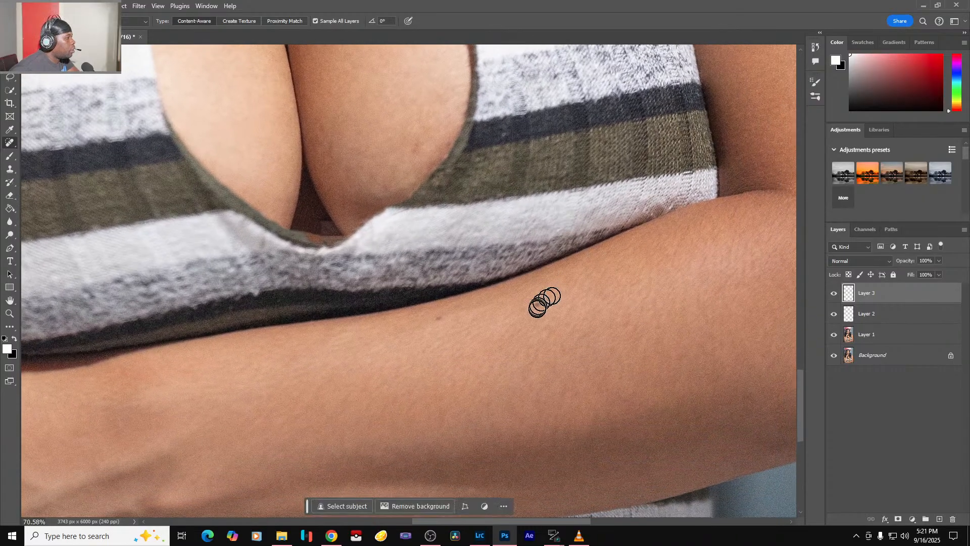
{"action": "left_click", "coordinate": [121, 23]}
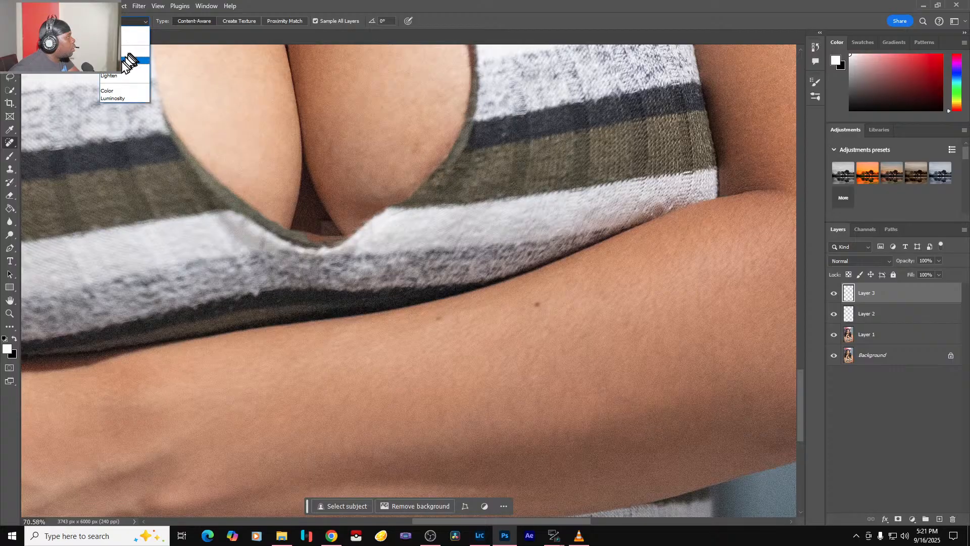
{"action": "left_click", "coordinate": [119, 79]}
{"action": "left_click", "coordinate": [537, 305]}
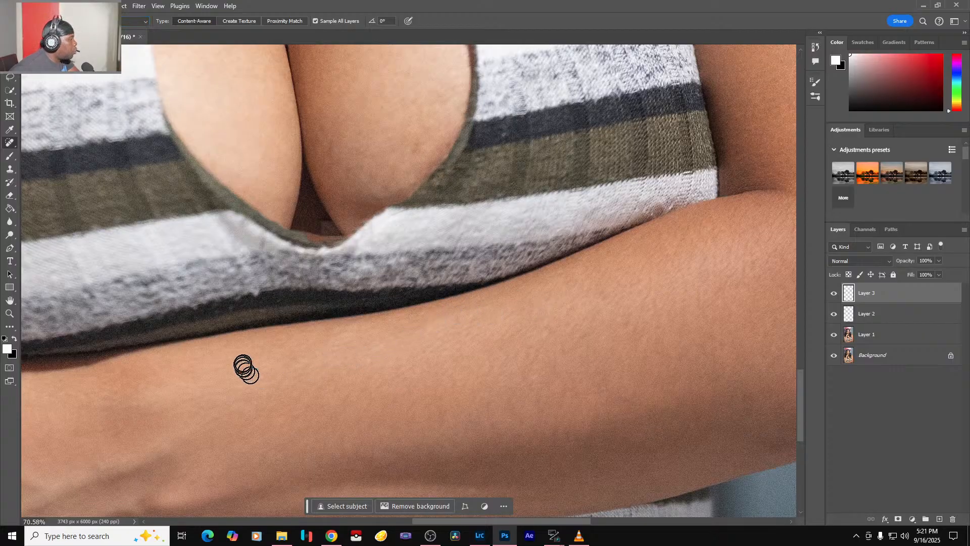
{"action": "left_click", "coordinate": [255, 362]}
Step: Examine the upper arms, the shoulders and the raised forearm for remaining blemishes
{"action": "left_click_drag", "start_coordinate": [613, 352], "coordinate": [576, 512]}
{"action": "left_click_drag", "start_coordinate": [637, 243], "coordinate": [542, 418]}
{"action": "mouse_move", "coordinate": [590, 250]}
{"action": "left_mouse_down"}
{"action": "mouse_move", "coordinate": [492, 346]}
{"action": "mouse_move", "coordinate": [445, 372]}
{"action": "left_mouse_up"}
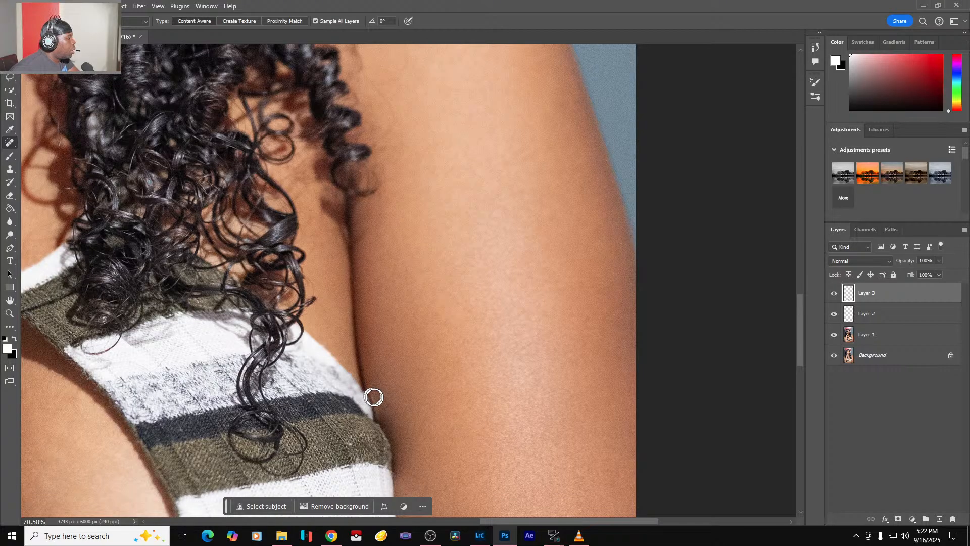
{"action": "left_click_drag", "start_coordinate": [496, 178], "coordinate": [494, 379]}
{"action": "left_click_drag", "start_coordinate": [459, 338], "coordinate": [490, 61]}
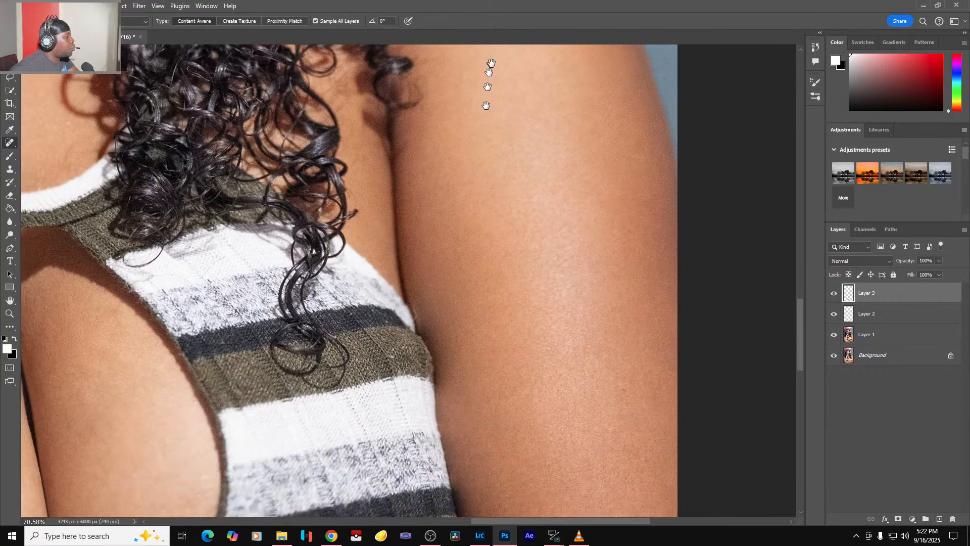
{"action": "left_click_drag", "start_coordinate": [431, 327], "coordinate": [272, 114]}
{"action": "left_click_drag", "start_coordinate": [279, 148], "coordinate": [376, 230]}
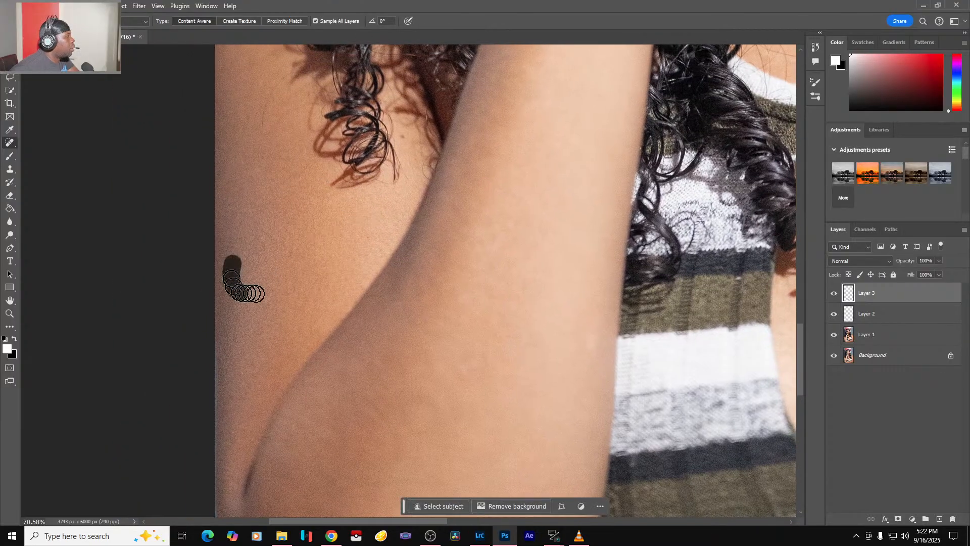
{"action": "mouse_move", "coordinate": [422, 389]}
{"action": "left_mouse_down"}
{"action": "mouse_move", "coordinate": [353, 162]}
{"action": "mouse_move", "coordinate": [352, 117]}
{"action": "left_mouse_up"}
{"action": "left_click_drag", "start_coordinate": [497, 386], "coordinate": [338, 160]}
{"action": "left_click_drag", "start_coordinate": [361, 196], "coordinate": [284, 388]}
Step: Stamp all visible layers into a new top layer, hide Layers 1 to 3, and compare the retouched face with the Background
{"action": "key", "text": "ctrl+0"}
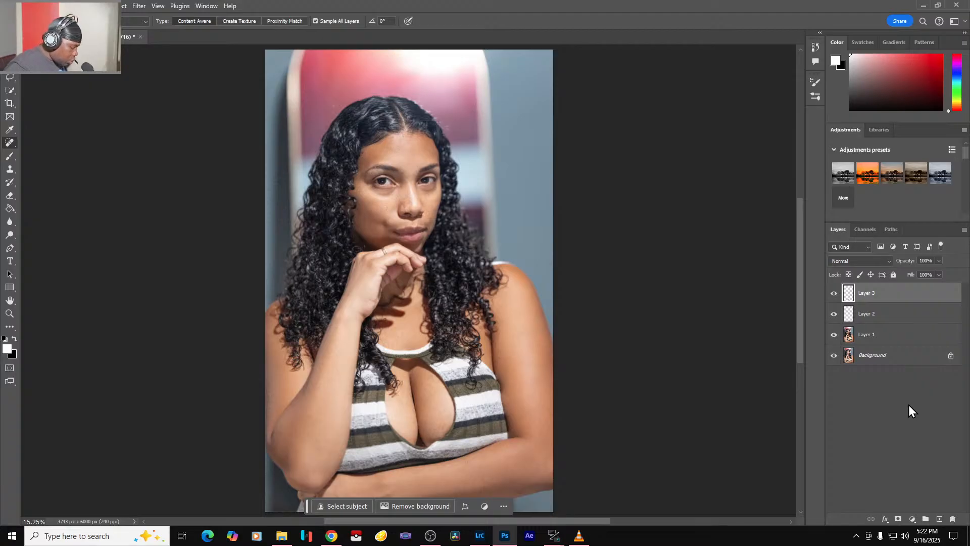
{"action": "key", "text": "ctrl+shift+alt+e"}
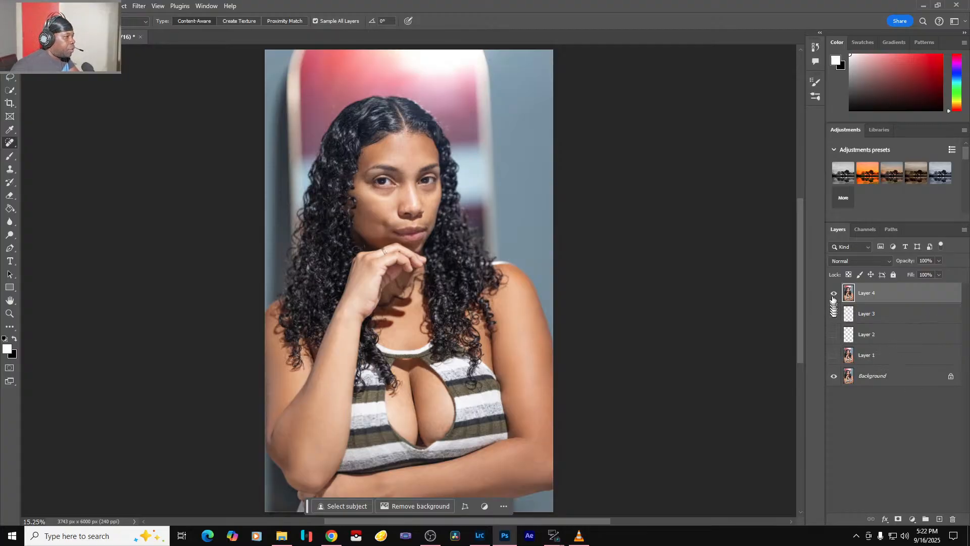
{"action": "scroll", "coordinate": [458, 167], "scroll_direction": "up", "scroll_amount": 5}
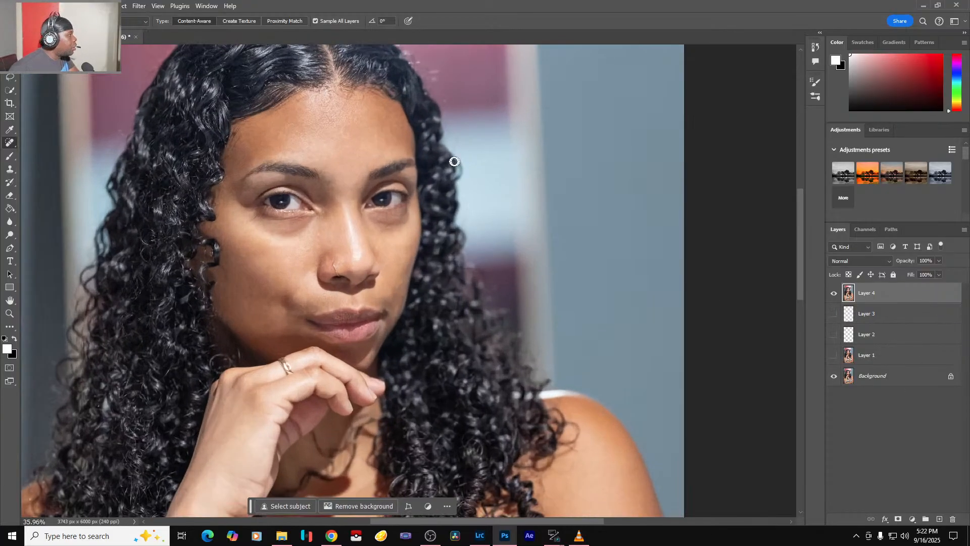
{"action": "scroll", "coordinate": [540, 247], "scroll_direction": "up", "scroll_amount": 2}
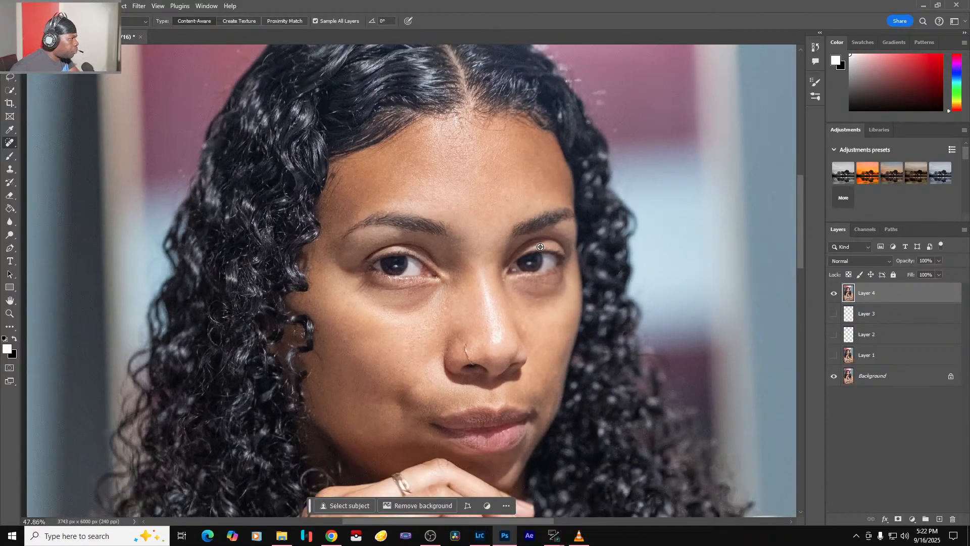
{"action": "left_click", "coordinate": [833, 293]}
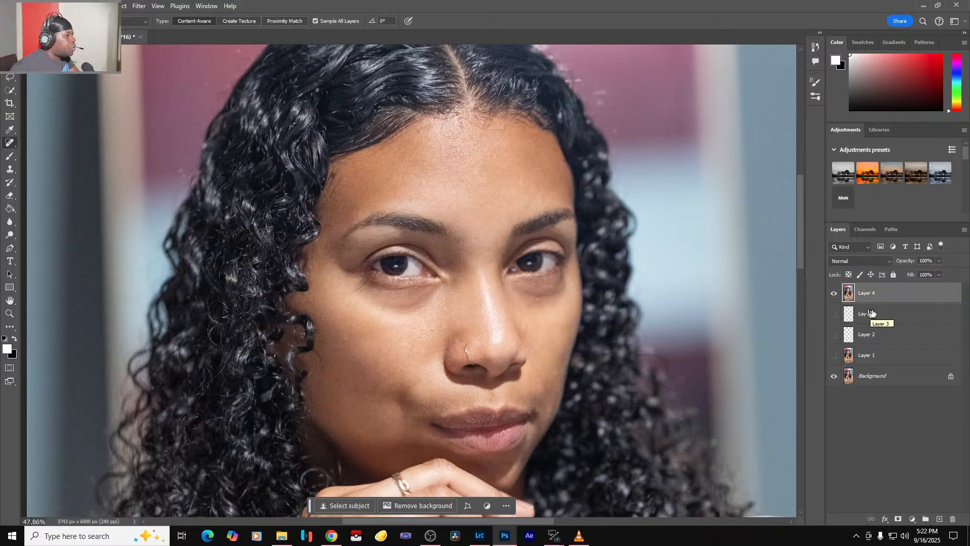
Step: Open Liquify on the stamped layer and reshape the mouth with the Face tool: Smile 42, Upper Lip -6, Lower Lip -20, Mouth Width 24
{"action": "left_click", "coordinate": [144, 9]}
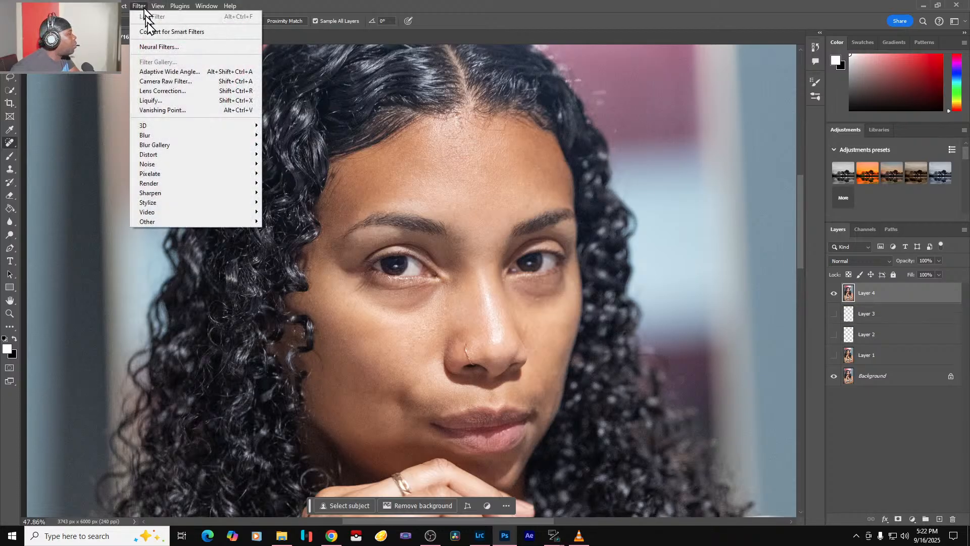
{"action": "left_click", "coordinate": [189, 101]}
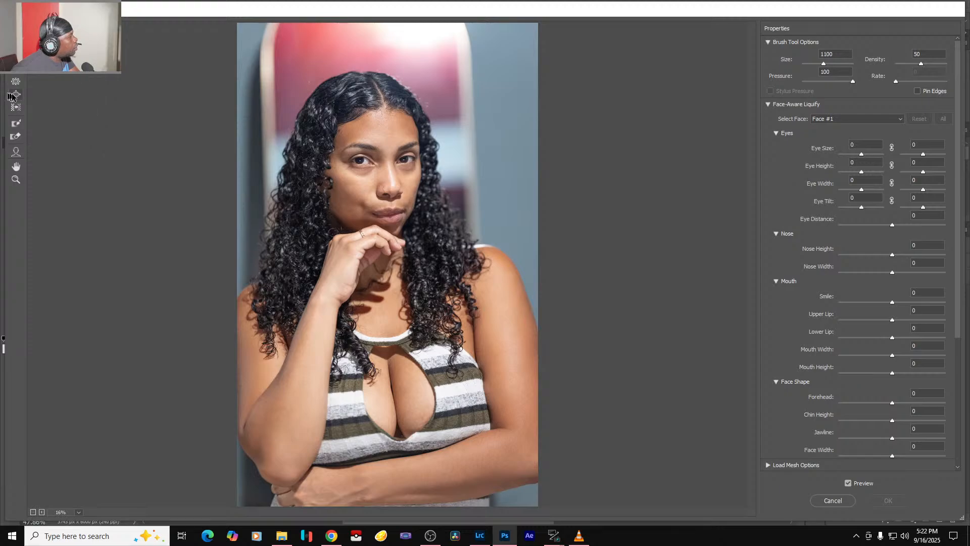
{"action": "left_click", "coordinate": [16, 151]}
{"action": "scroll", "coordinate": [383, 163], "scroll_direction": "up", "scroll_amount": 2}
{"action": "scroll", "coordinate": [383, 164], "scroll_direction": "up", "scroll_amount": 6}
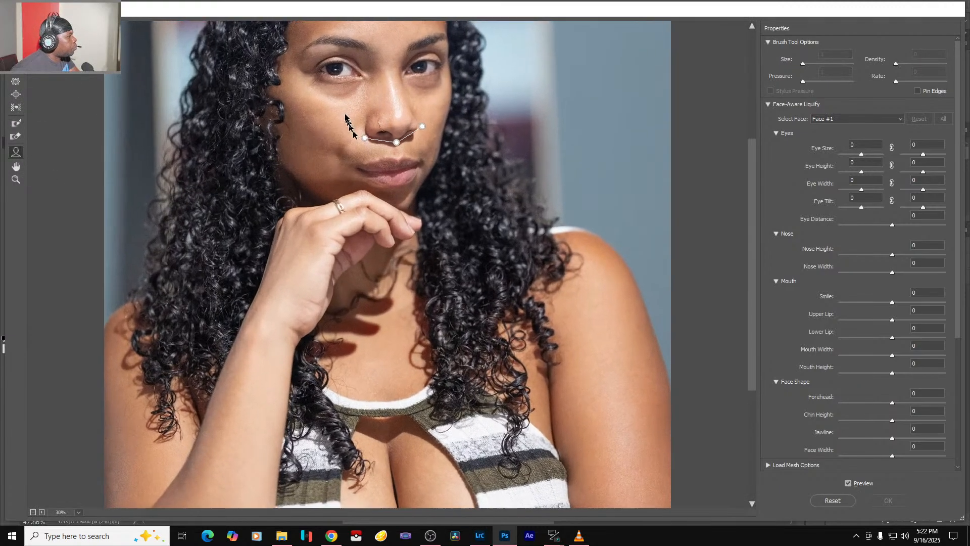
{"action": "scroll", "coordinate": [345, 89], "scroll_direction": "up", "scroll_amount": 1}
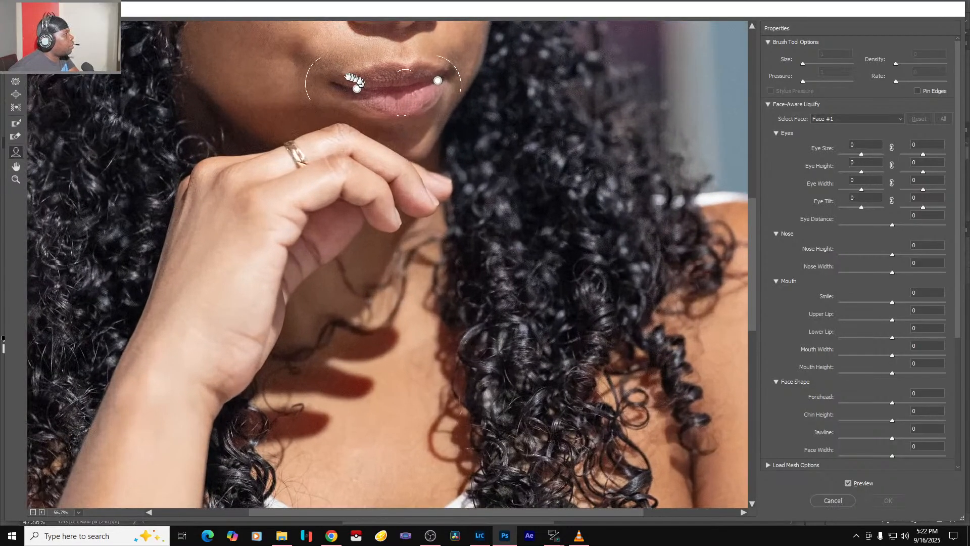
{"action": "left_click_drag", "start_coordinate": [330, 89], "coordinate": [374, 326]}
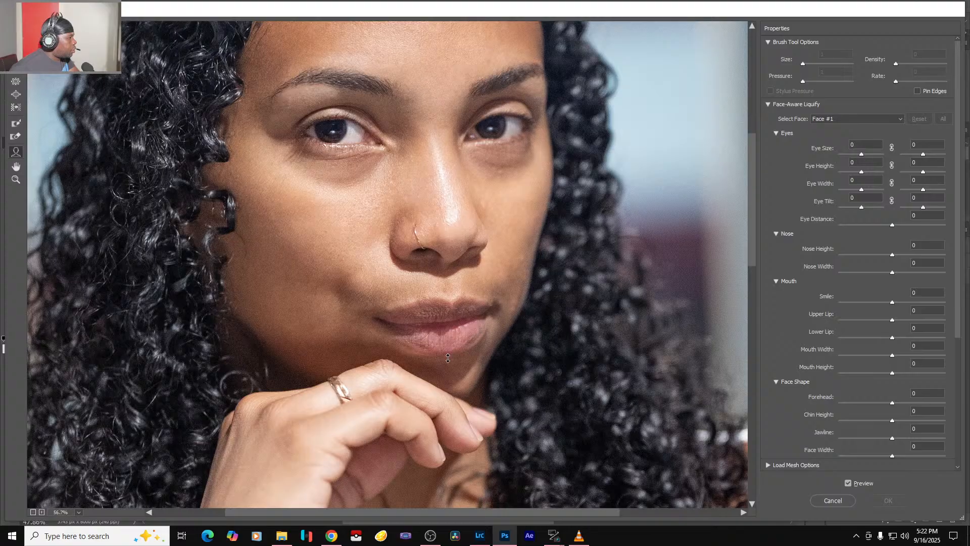
{"action": "left_click_drag", "start_coordinate": [448, 357], "coordinate": [455, 323]}
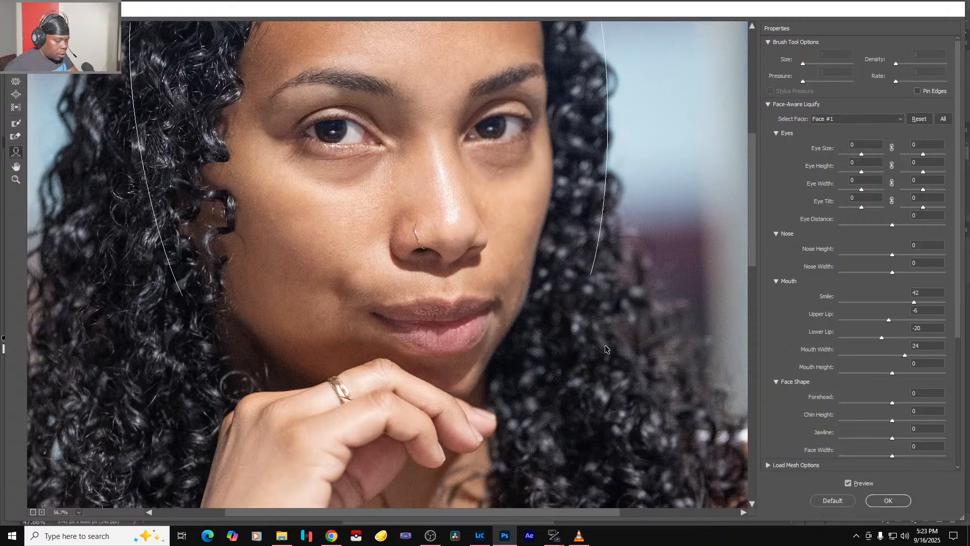
Step: Reshape the nose with the Face tool, with Nose Height 8 and Nose Width -97
{"action": "key", "text": "ctrl+0"}
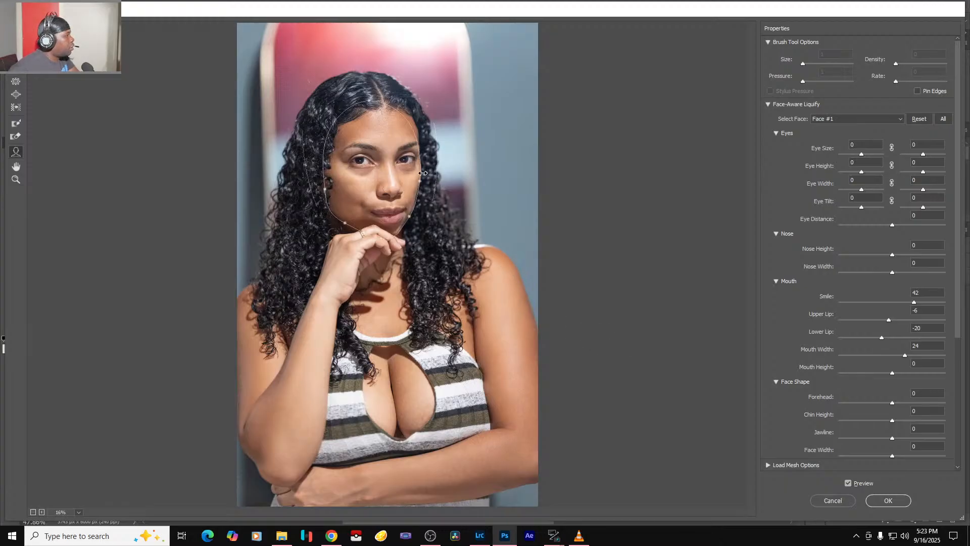
{"action": "scroll", "coordinate": [364, 116], "scroll_direction": "up", "scroll_amount": 5}
{"action": "scroll", "coordinate": [363, 116], "scroll_direction": "up", "scroll_amount": 10}
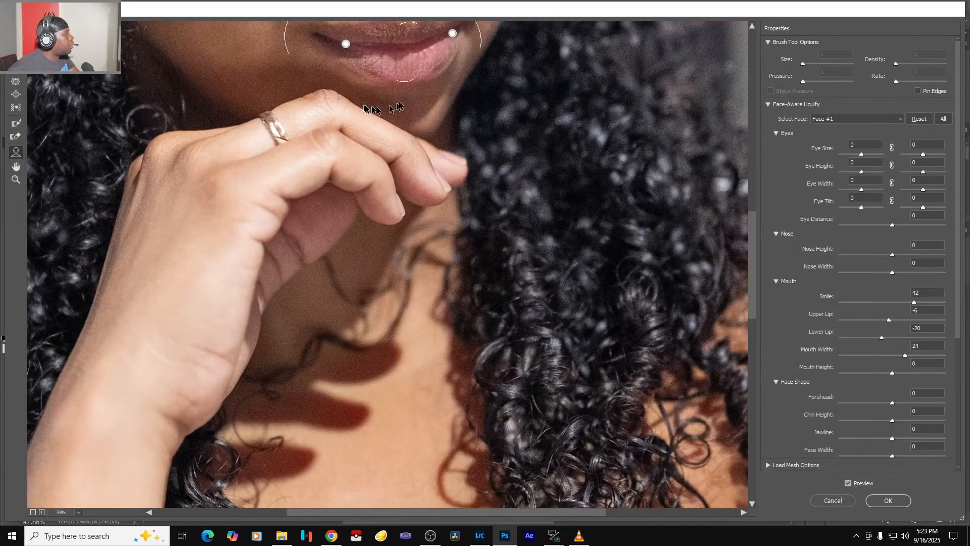
{"action": "left_click_drag", "start_coordinate": [403, 99], "coordinate": [448, 373]}
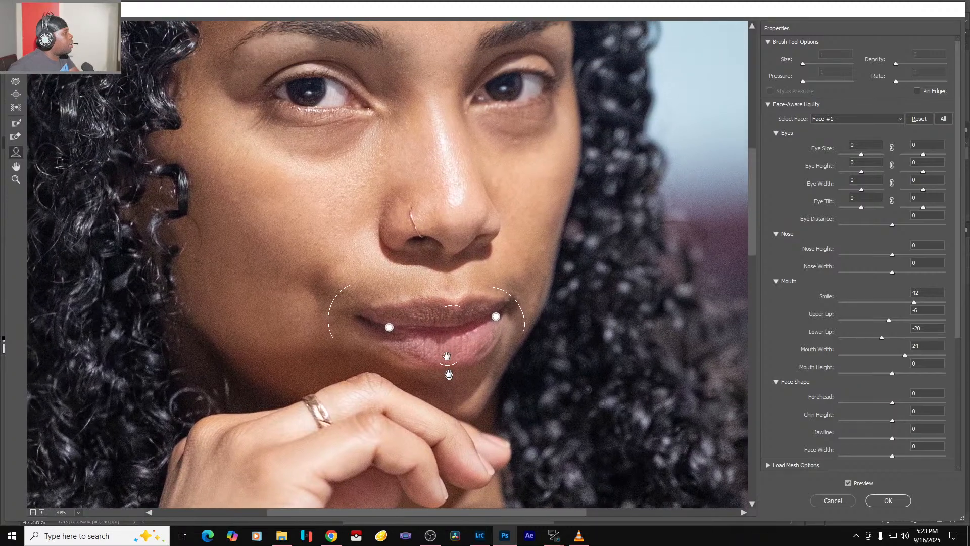
{"action": "mouse_move", "coordinate": [455, 147]}
{"action": "left_mouse_down"}
{"action": "mouse_move", "coordinate": [438, 283]}
{"action": "mouse_move", "coordinate": [438, 270]}
{"action": "left_mouse_up"}
{"action": "mouse_move", "coordinate": [430, 369]}
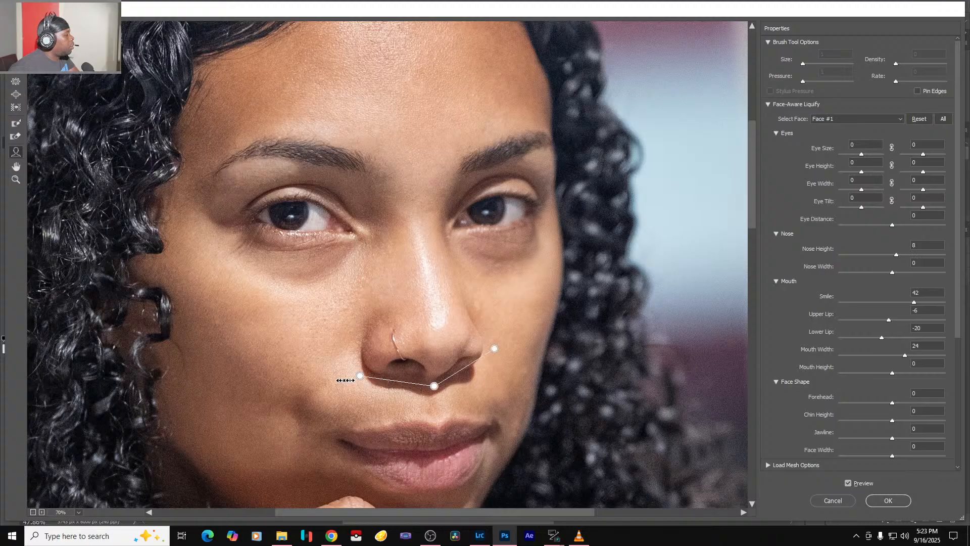
{"action": "left_click_drag", "start_coordinate": [345, 380], "coordinate": [382, 381]}
Step: Enlarge the eyes with the Face tool, with Eye Height 21 and 35 and Eye Width 24 and 1
{"action": "mouse_move", "coordinate": [319, 211]}
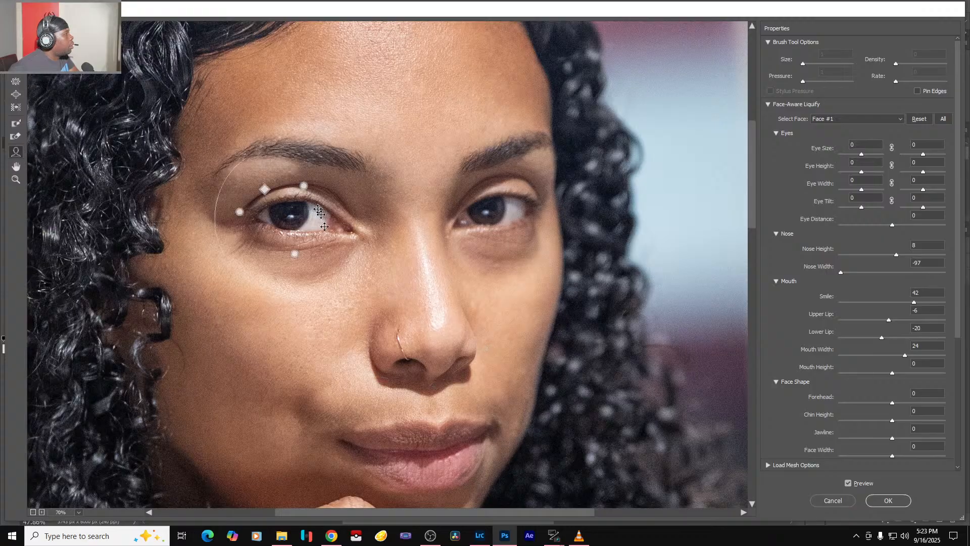
{"action": "left_click_drag", "start_coordinate": [304, 185], "coordinate": [305, 179]}
{"action": "mouse_move", "coordinate": [487, 192]}
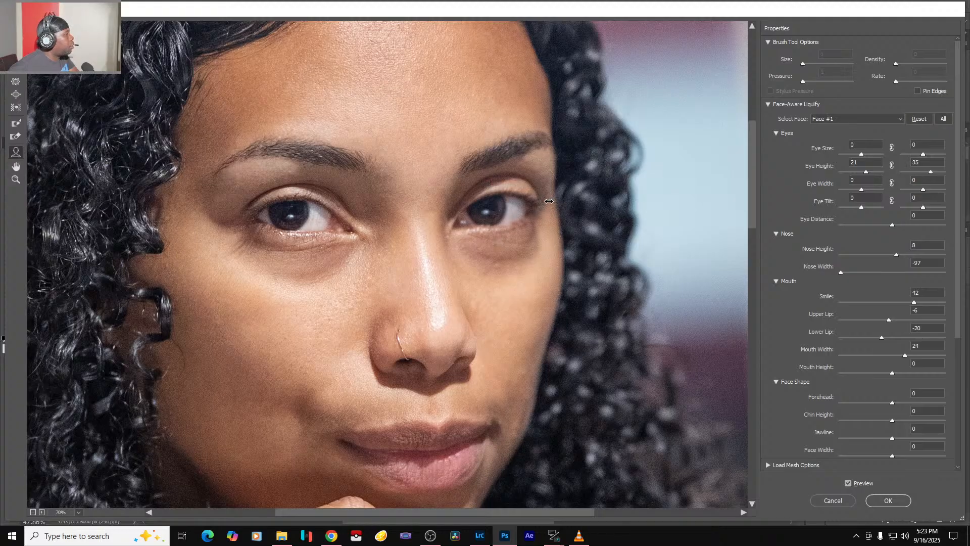
{"action": "left_click_drag", "start_coordinate": [242, 218], "coordinate": [234, 219]}
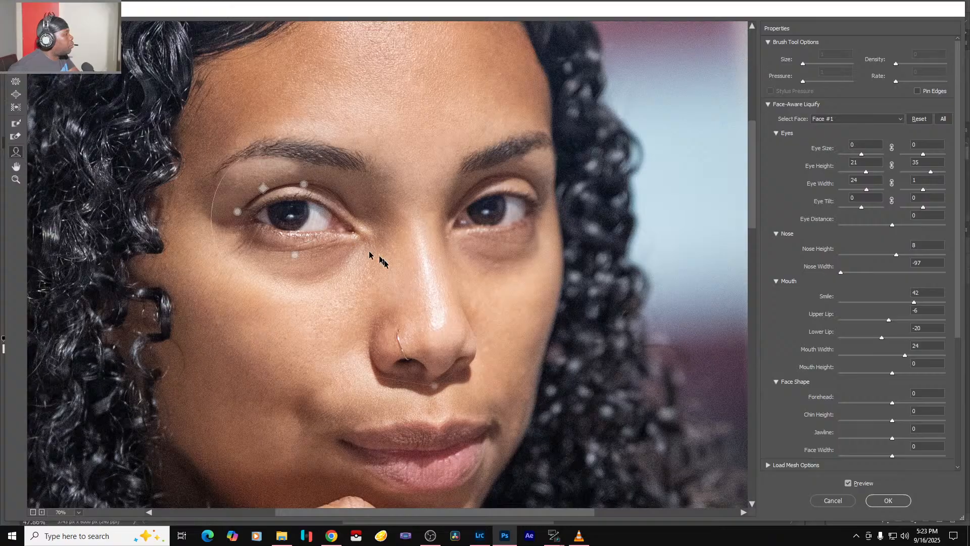
Step: Lower the forehead to -100 and narrow the Face Width to -49 with the Face tool
{"action": "scroll", "coordinate": [405, 275], "scroll_direction": "down", "scroll_amount": 3}
{"action": "scroll", "coordinate": [406, 275], "scroll_direction": "down", "scroll_amount": 1}
{"action": "mouse_move", "coordinate": [392, 75]}
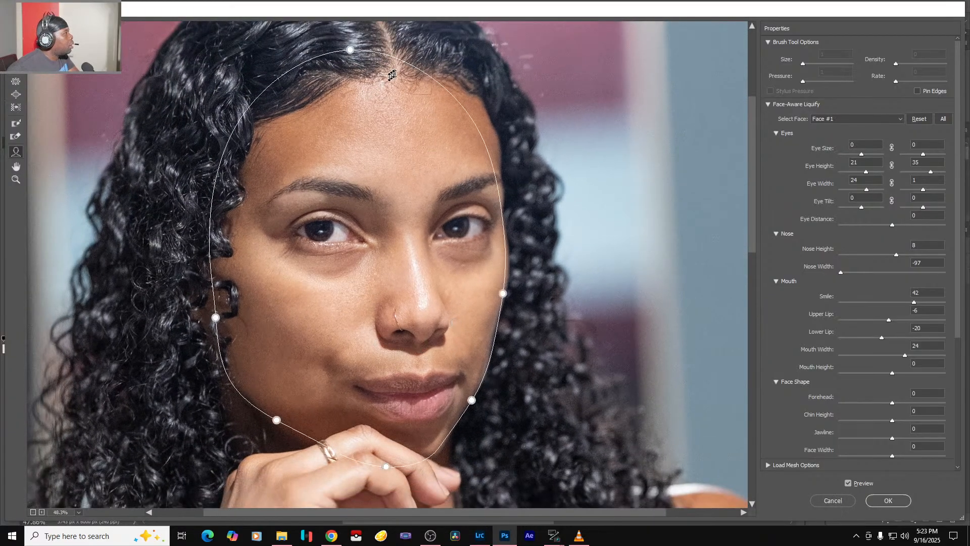
{"action": "left_click_drag", "start_coordinate": [357, 59], "coordinate": [359, 97]}
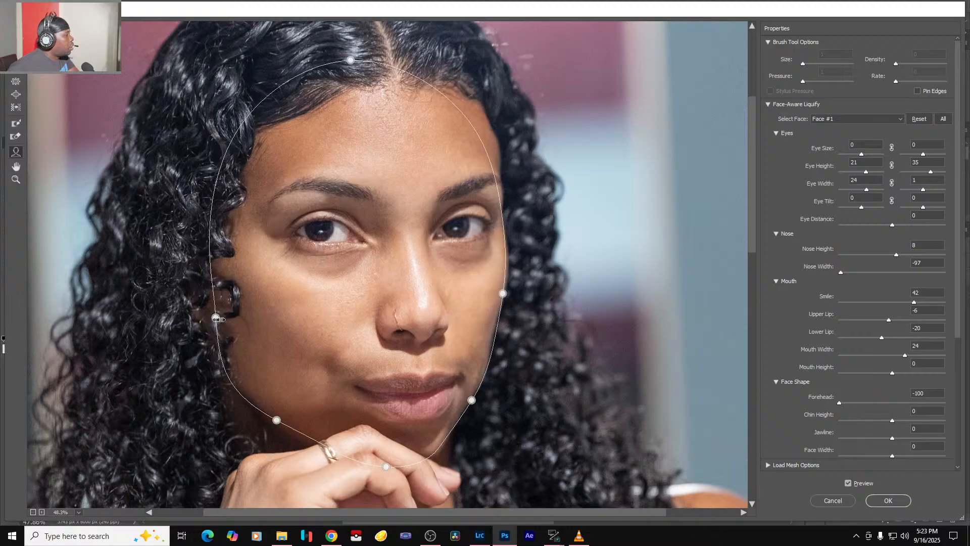
{"action": "left_click_drag", "start_coordinate": [215, 320], "coordinate": [223, 320]}
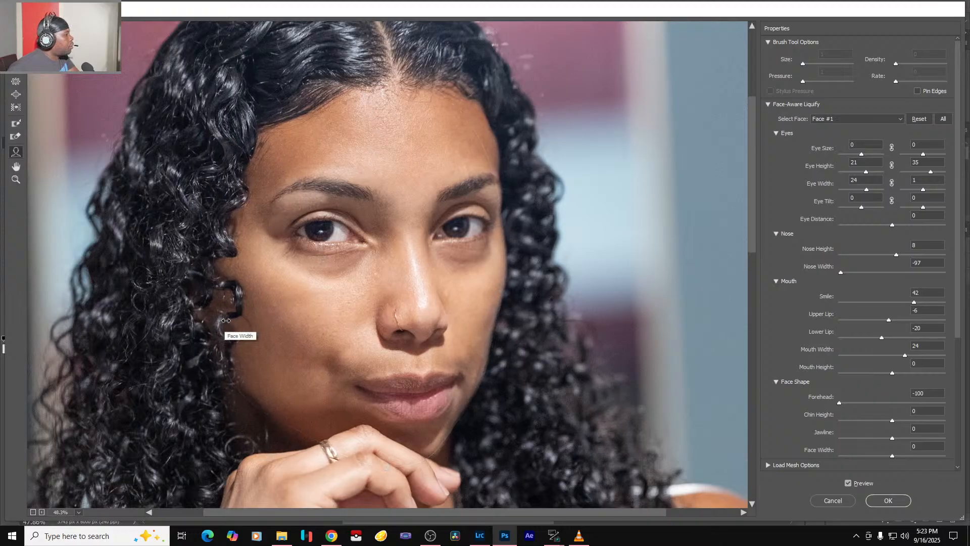
Step: With the Forward Warp tool at brush size 500, push the hair along the image's right side of the face outward
{"action": "scroll", "coordinate": [415, 301], "scroll_direction": "down", "scroll_amount": 5}
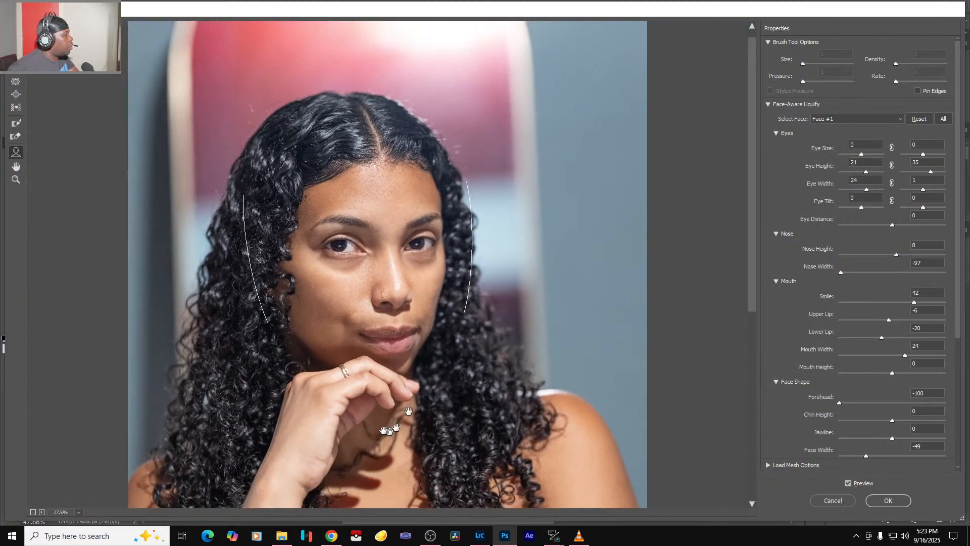
{"action": "left_click_drag", "start_coordinate": [467, 428], "coordinate": [467, 385]}
{"action": "key", "text": "w"}
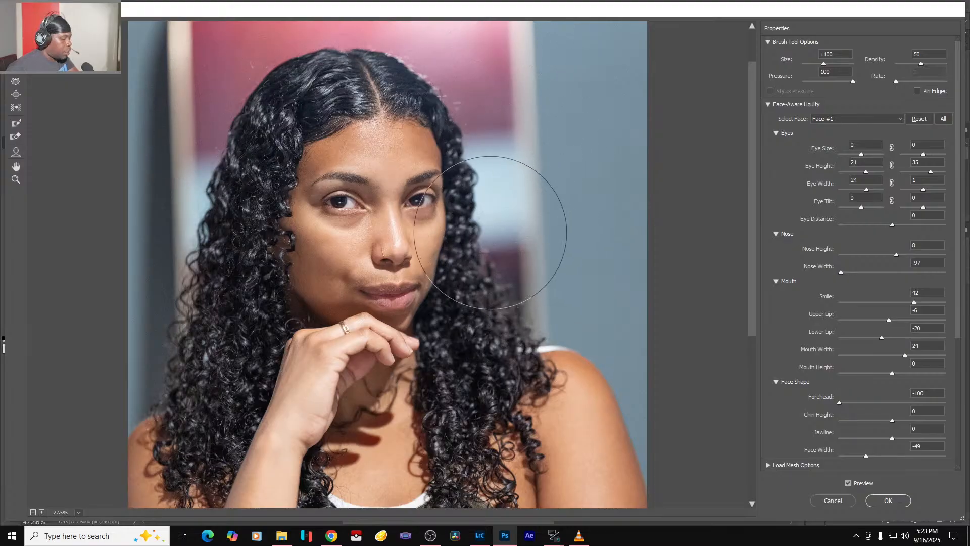
{"action": "key", "text": "bracketleft"}
{"action": "key", "text": "bracketleft"}
{"action": "key", "text": "bracketleft"}
{"action": "key", "text": "bracketleft"}
{"action": "key", "text": "bracketleft"}
{"action": "key", "text": "bracketleft"}
{"action": "key", "text": "bracketleft"}
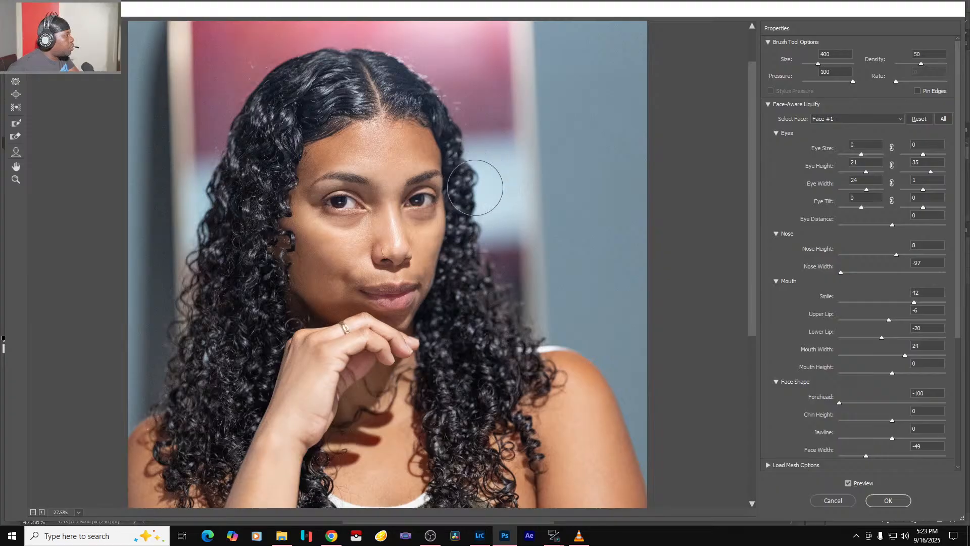
{"action": "key", "text": "bracketright"}
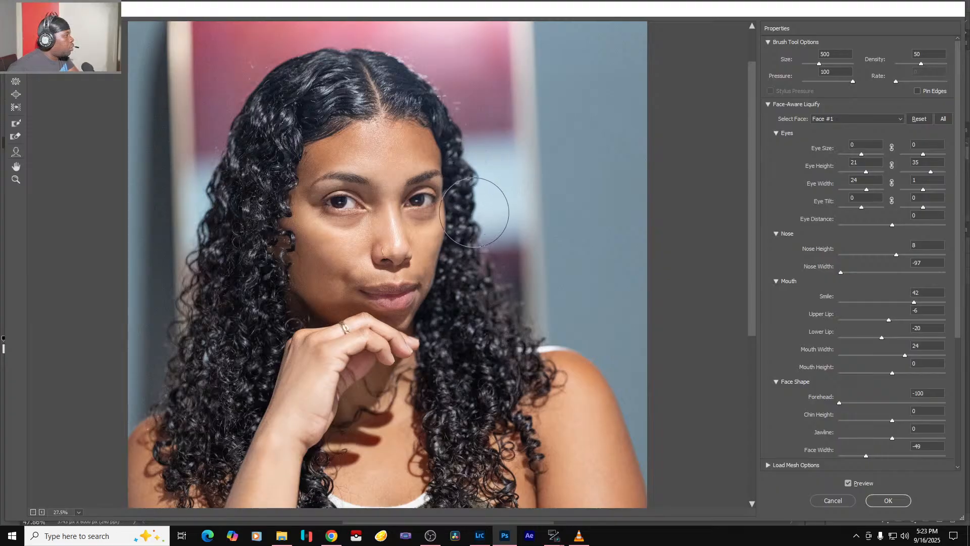
{"action": "mouse_move", "coordinate": [475, 213]}
{"action": "left_mouse_down"}
{"action": "mouse_move", "coordinate": [493, 210]}
{"action": "mouse_move", "coordinate": [480, 213]}
{"action": "left_mouse_up"}
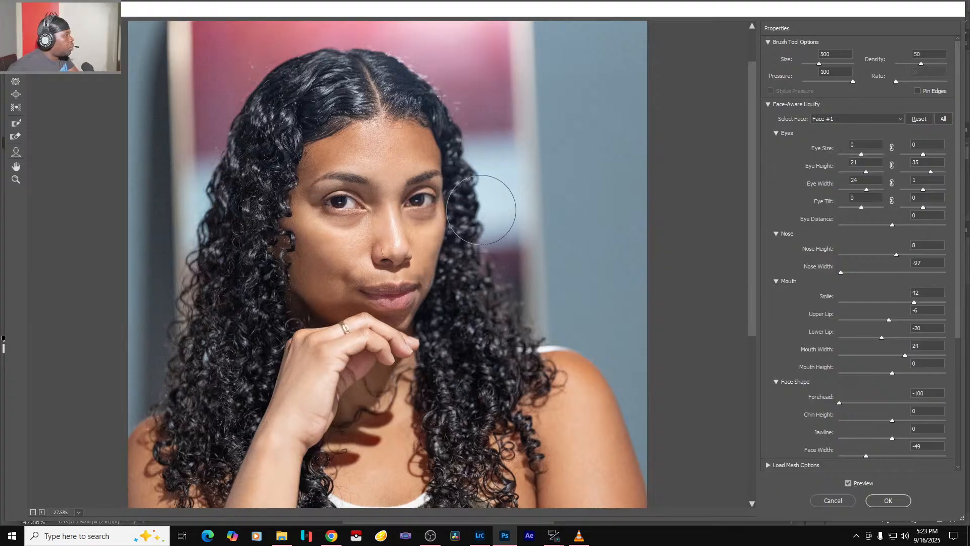
{"action": "left_click_drag", "start_coordinate": [473, 177], "coordinate": [477, 175]}
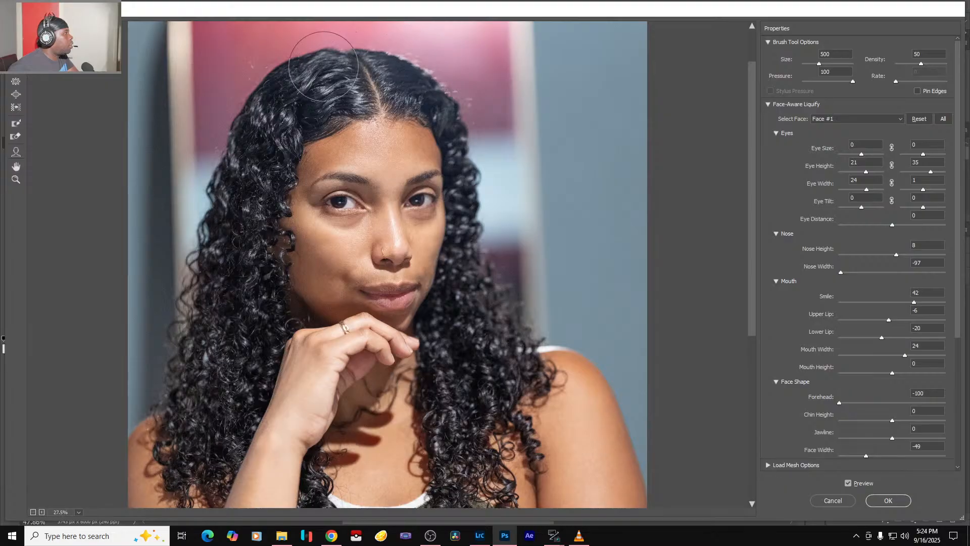
Step: Push the hair outward from the crown down the image's left side, reducing the warp brush to 300 for the lower curls
{"action": "mouse_move", "coordinate": [309, 65]}
{"action": "left_mouse_down"}
{"action": "mouse_move", "coordinate": [268, 73]}
{"action": "mouse_move", "coordinate": [245, 93]}
{"action": "left_mouse_up"}
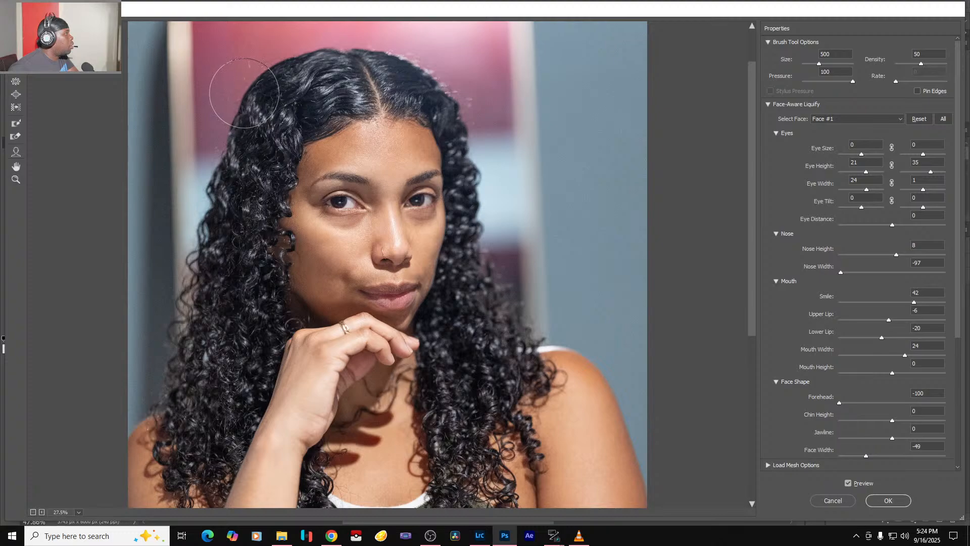
{"action": "left_click_drag", "start_coordinate": [235, 135], "coordinate": [227, 132]}
{"action": "left_click_drag", "start_coordinate": [216, 169], "coordinate": [212, 169]}
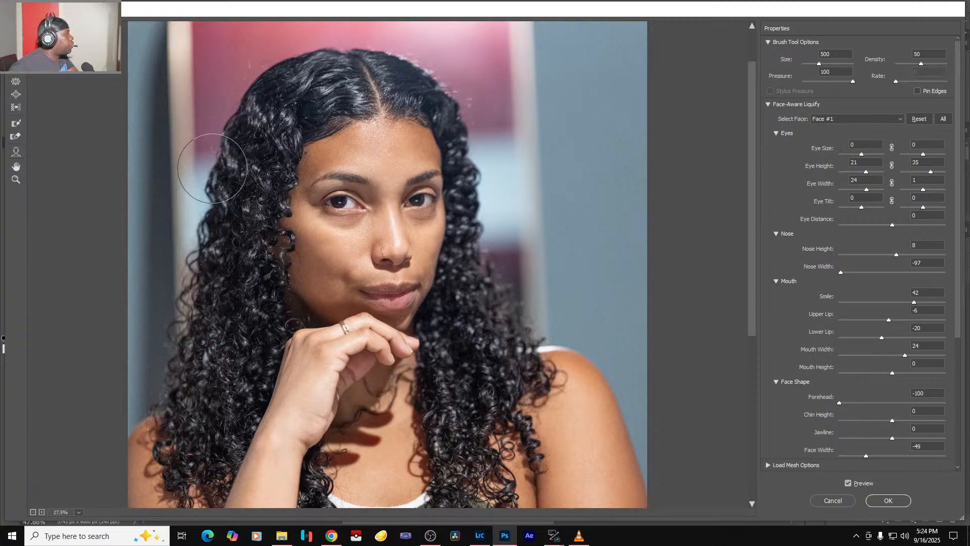
{"action": "key", "text": "bracketleft"}
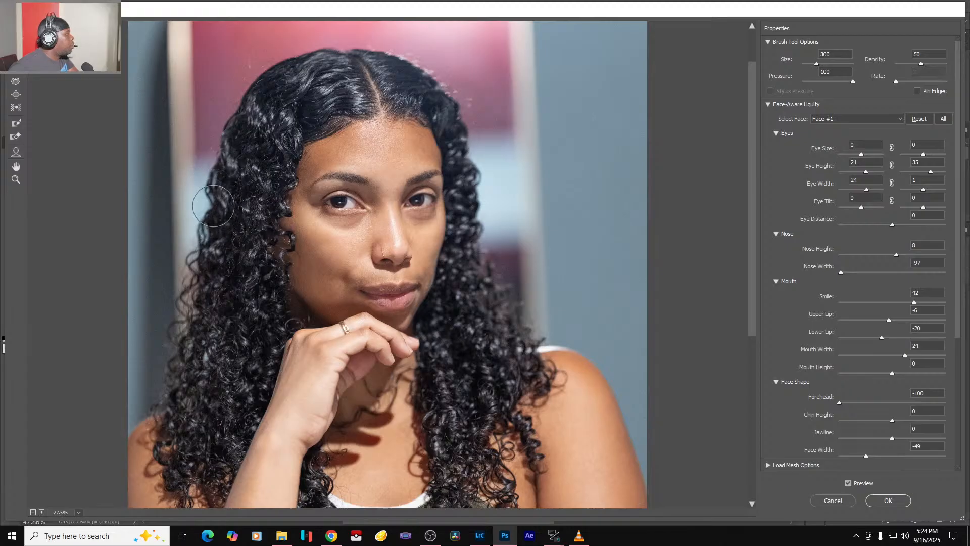
{"action": "left_click_drag", "start_coordinate": [213, 206], "coordinate": [207, 204]}
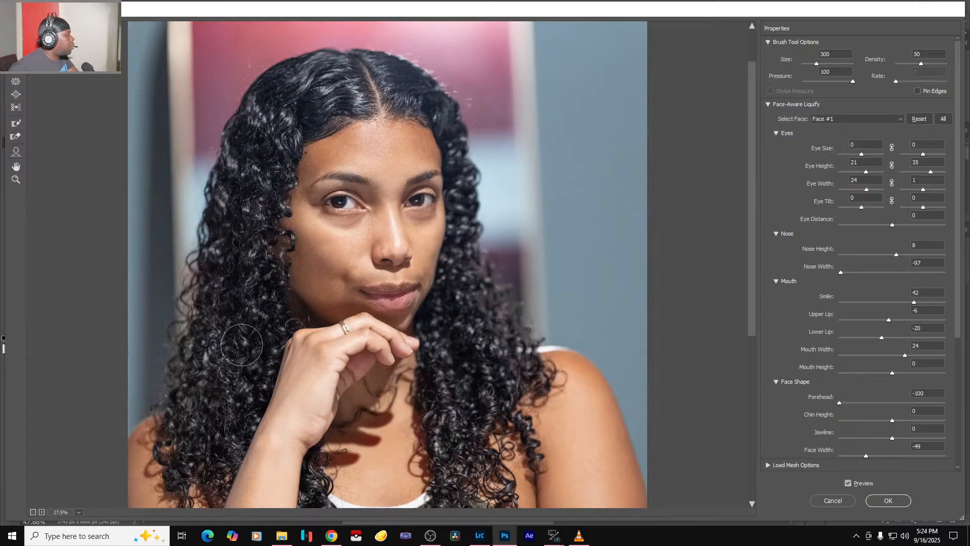
Step: Widen the curls on the image's left side with a 1000 px warp brush and apply the Liquify changes
{"action": "key", "text": "bracketright"}
{"action": "key", "text": "bracketright"}
{"action": "key", "text": "bracketright"}
{"action": "key", "text": "bracketright"}
{"action": "key", "text": "]"}
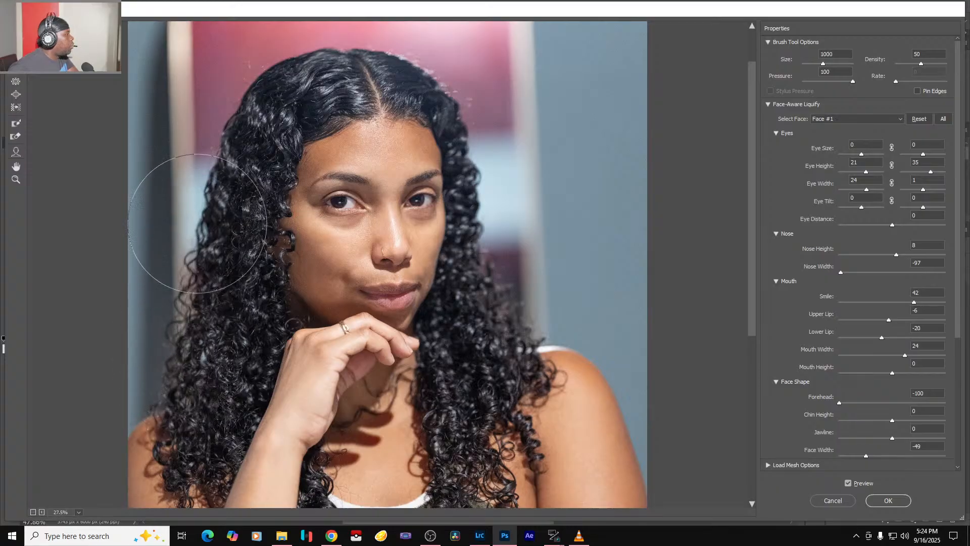
{"action": "left_click_drag", "start_coordinate": [200, 218], "coordinate": [195, 218]}
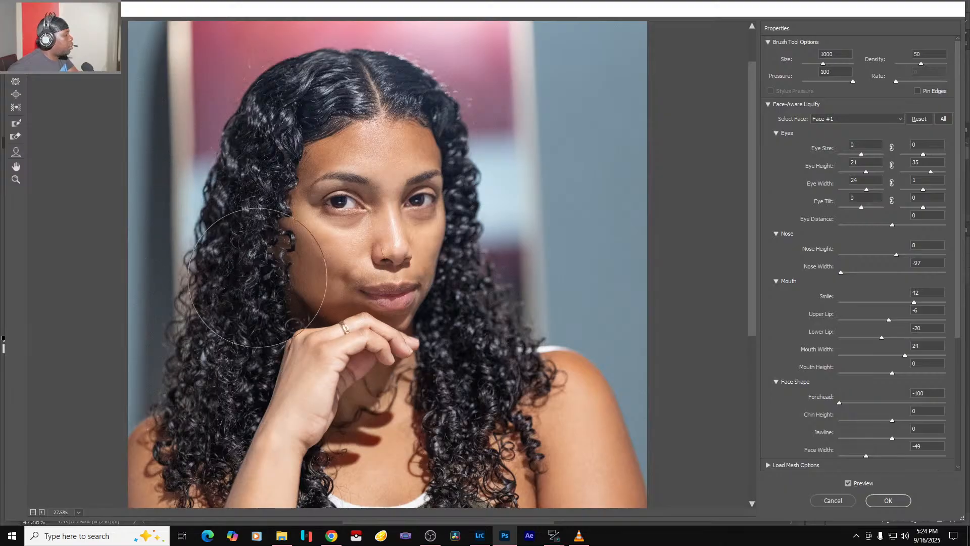
{"action": "scroll", "coordinate": [501, 424], "scroll_direction": "down", "scroll_amount": 5}
{"action": "scroll", "coordinate": [503, 421], "scroll_direction": "down", "scroll_amount": 5}
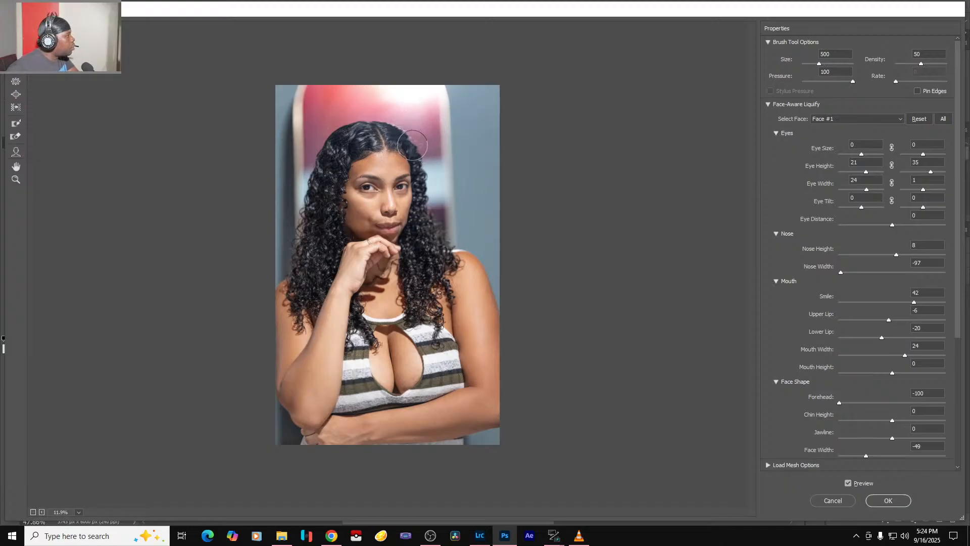
{"action": "left_click", "coordinate": [885, 505]}
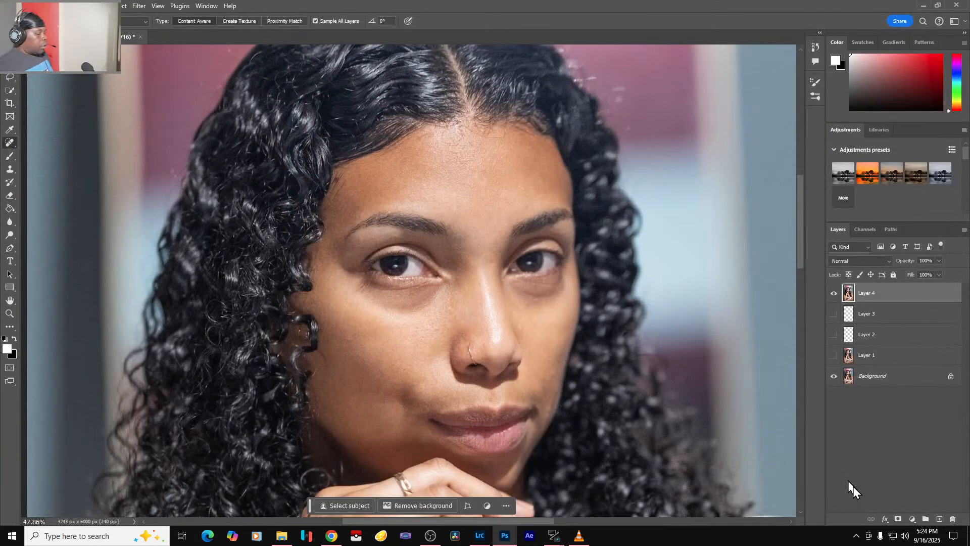
Step: Hide Layer 4, show Layers 1 to 3, and stamp the visible layers into a new layer above Layer 3
{"action": "key", "text": "ctrl+0"}
{"action": "left_click", "coordinate": [834, 293]}
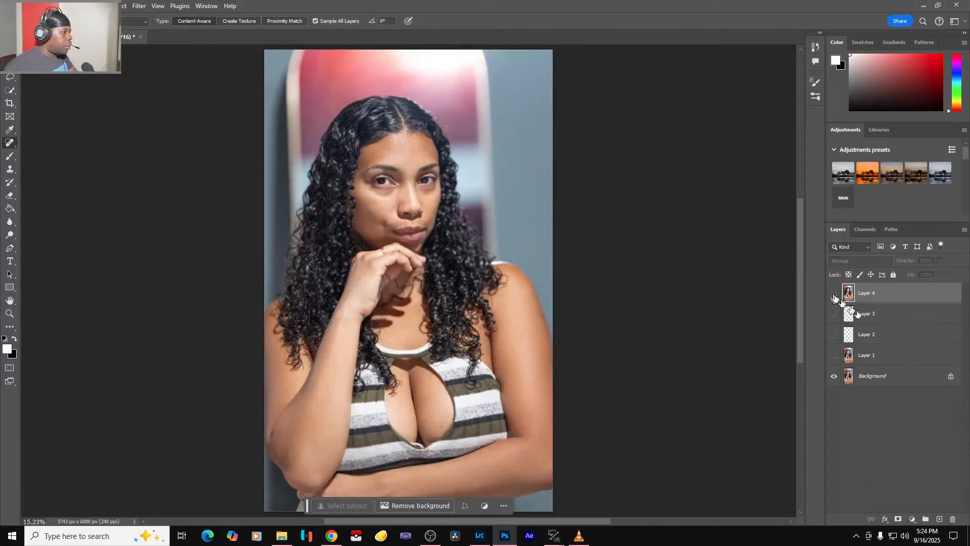
{"action": "left_click", "coordinate": [869, 314]}
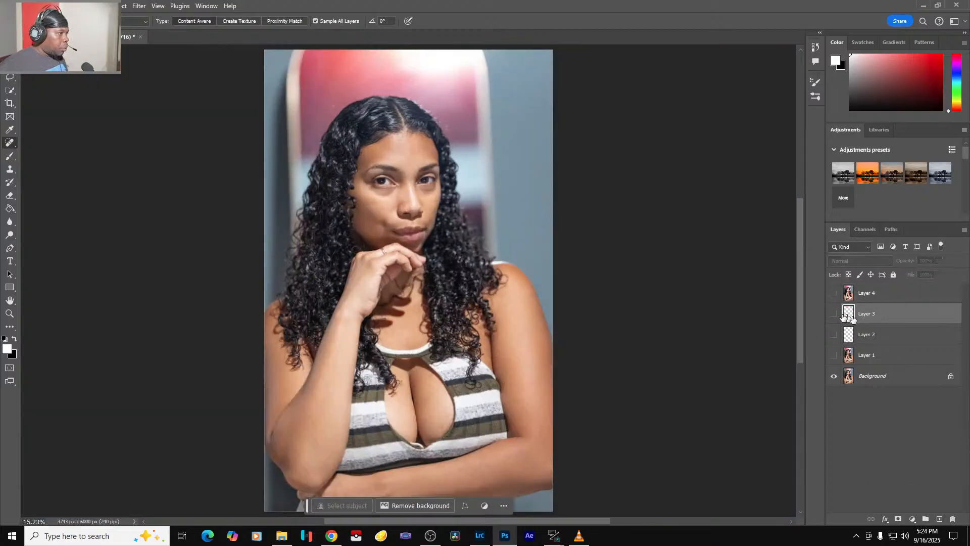
{"action": "left_click_drag", "start_coordinate": [829, 347], "coordinate": [830, 374]}
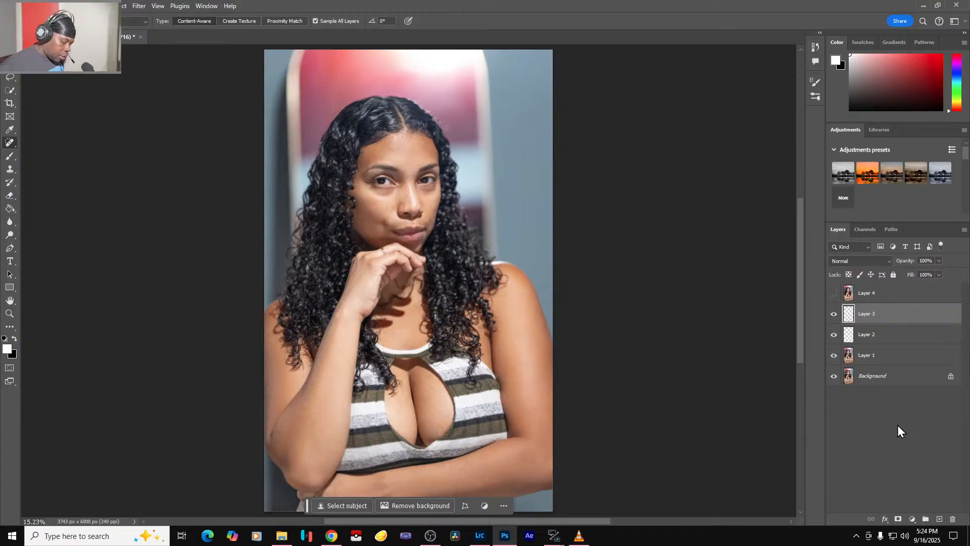
{"action": "key", "text": "ctrl+alt+shift+e"}
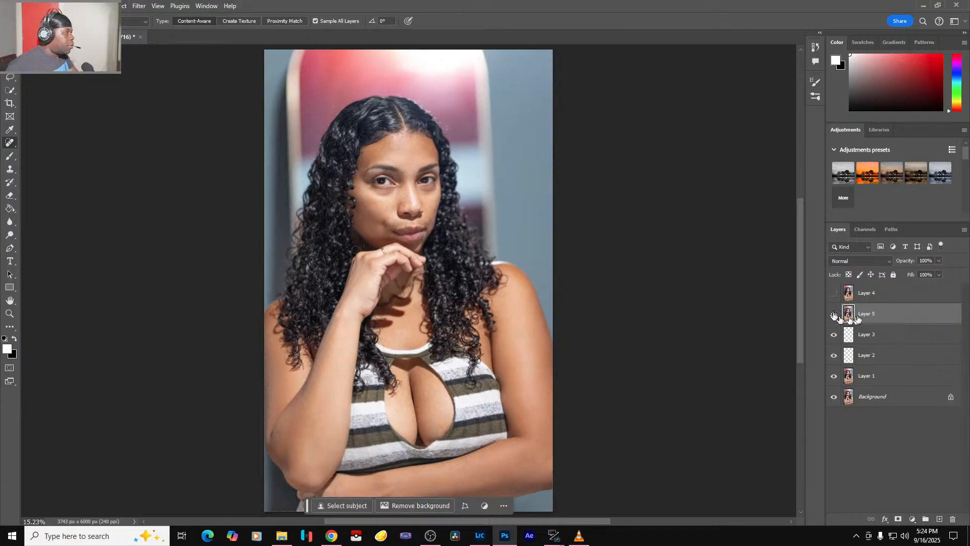
Step: Toggle Layer 4's visibility to compare the portrait before and after the Liquify reshaping, leaving the layer shown
{"action": "left_click", "coordinate": [834, 294]}
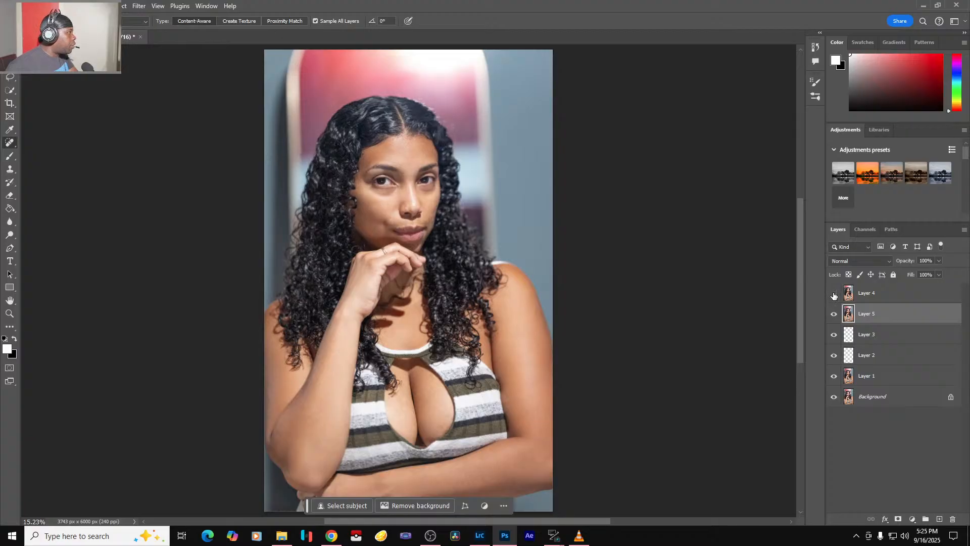
{"action": "left_click", "coordinate": [834, 294]}
{"action": "left_click", "coordinate": [834, 295]}
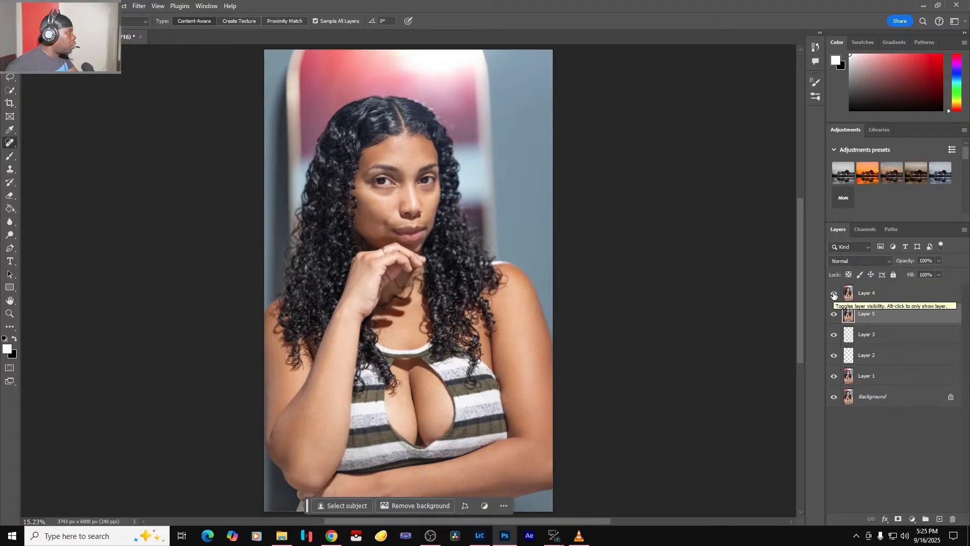
{"action": "left_click", "coordinate": [834, 295]}
{"action": "left_click", "coordinate": [834, 294]}
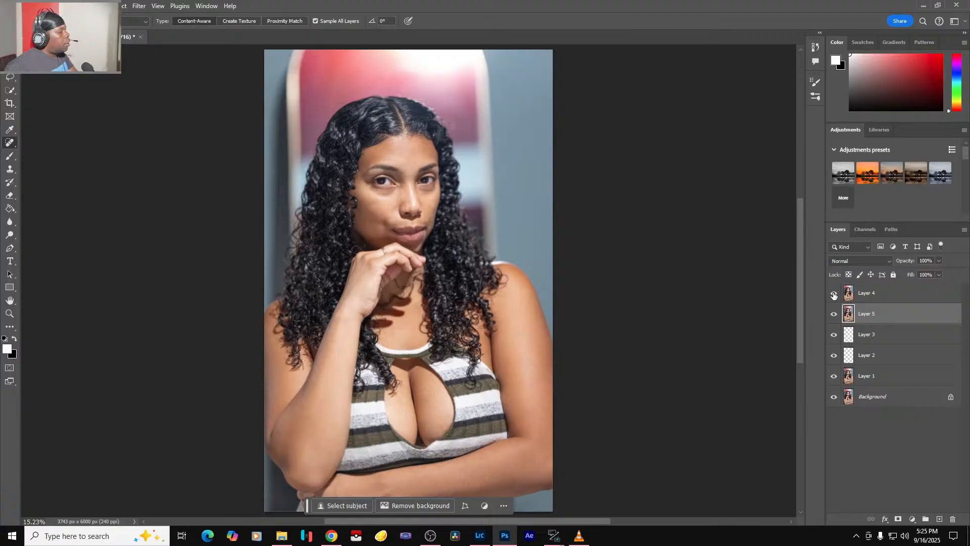
{"action": "left_click", "coordinate": [834, 295]}
{"action": "left_click", "coordinate": [834, 295]}
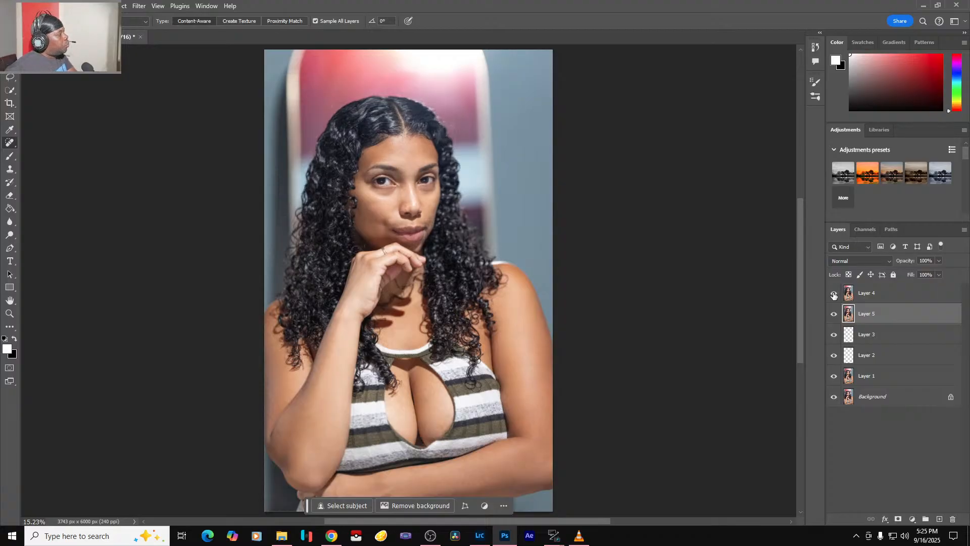
{"action": "left_click", "coordinate": [834, 294]}
{"action": "left_click", "coordinate": [833, 295]}
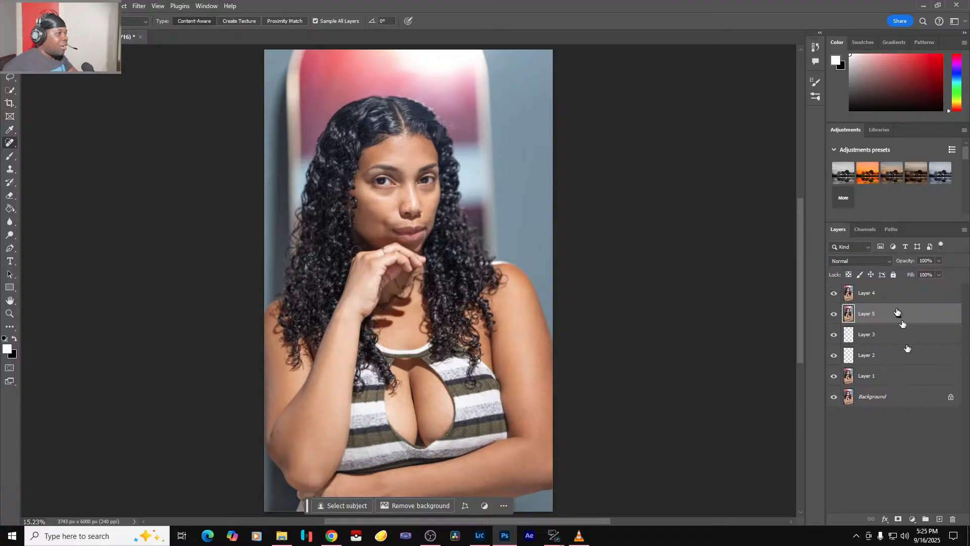
Step: Add a new layer above Layer 4 and heal the skin between the image's right eye and the nose with the Spot Healing Brush
{"action": "left_click", "coordinate": [897, 295]}
{"action": "left_click", "coordinate": [939, 519]}
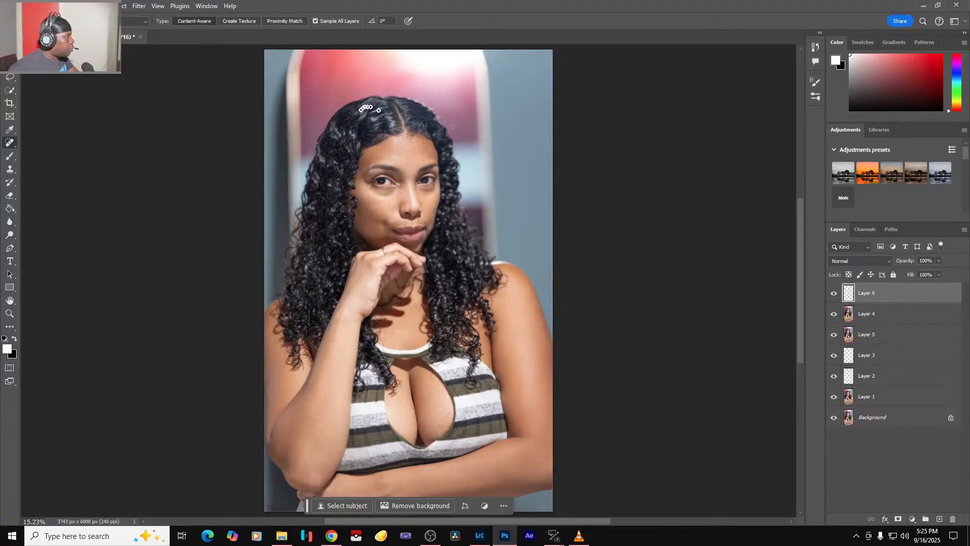
{"action": "scroll", "coordinate": [349, 124], "scroll_direction": "up", "scroll_amount": 20}
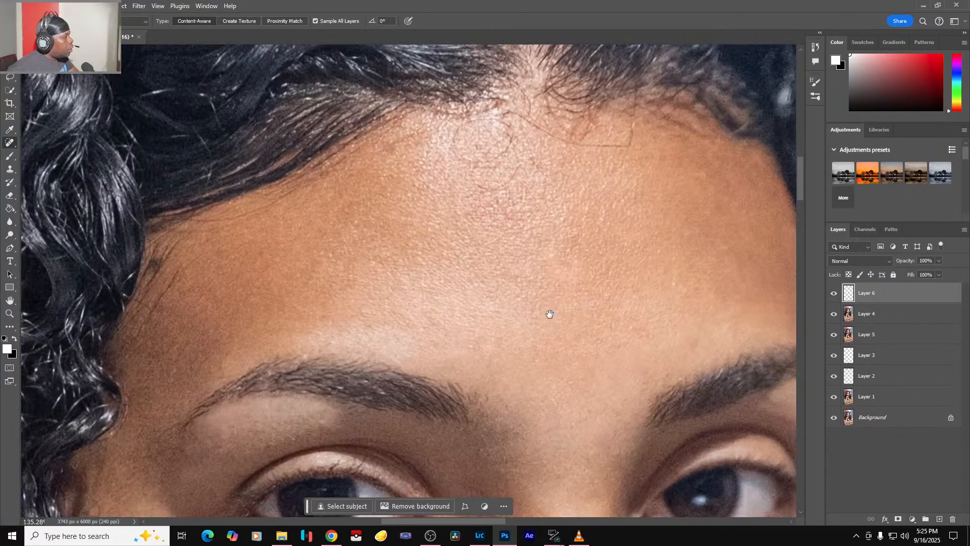
{"action": "left_click_drag", "start_coordinate": [549, 313], "coordinate": [290, 36]}
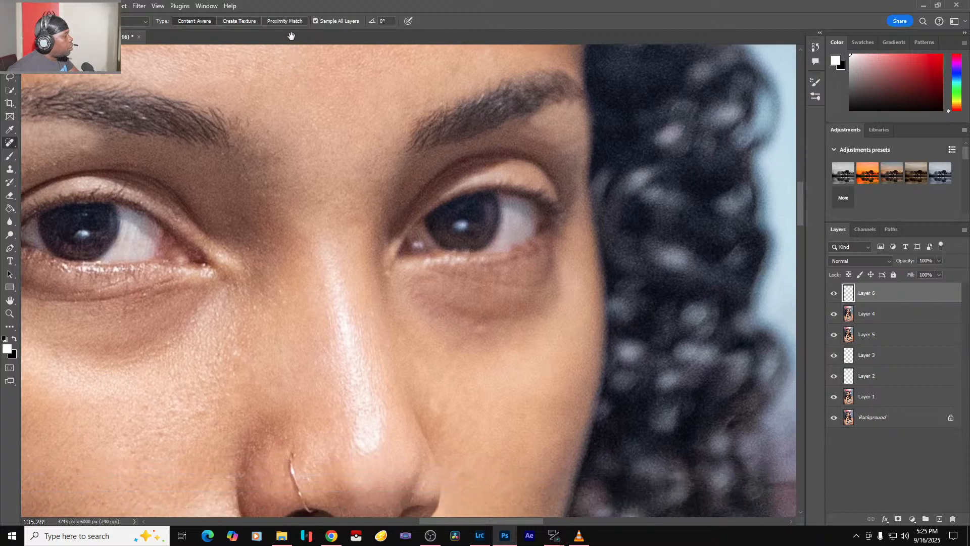
{"action": "scroll", "coordinate": [451, 220], "scroll_direction": "down", "scroll_amount": 4}
{"action": "scroll", "coordinate": [451, 220], "scroll_direction": "down", "scroll_amount": 2}
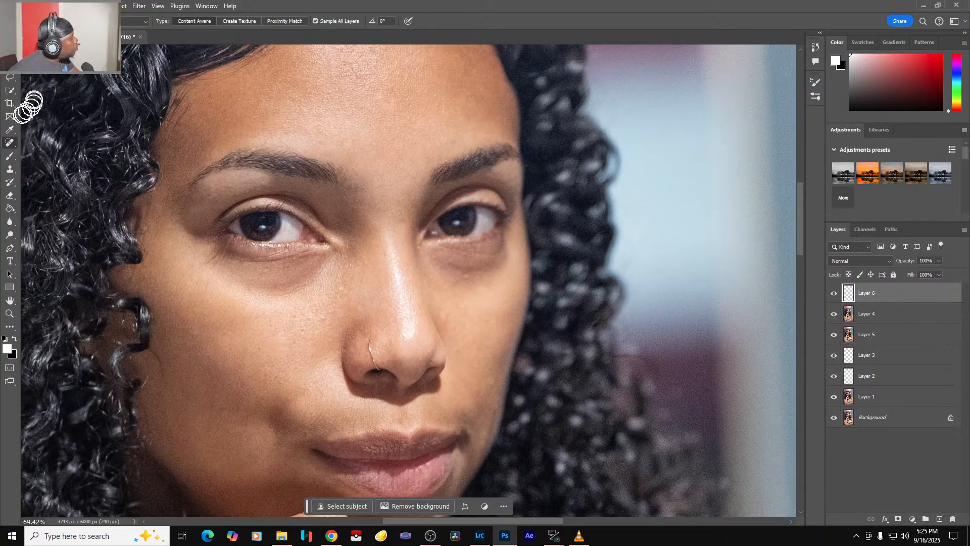
{"action": "scroll", "coordinate": [469, 282], "scroll_direction": "up", "scroll_amount": 2}
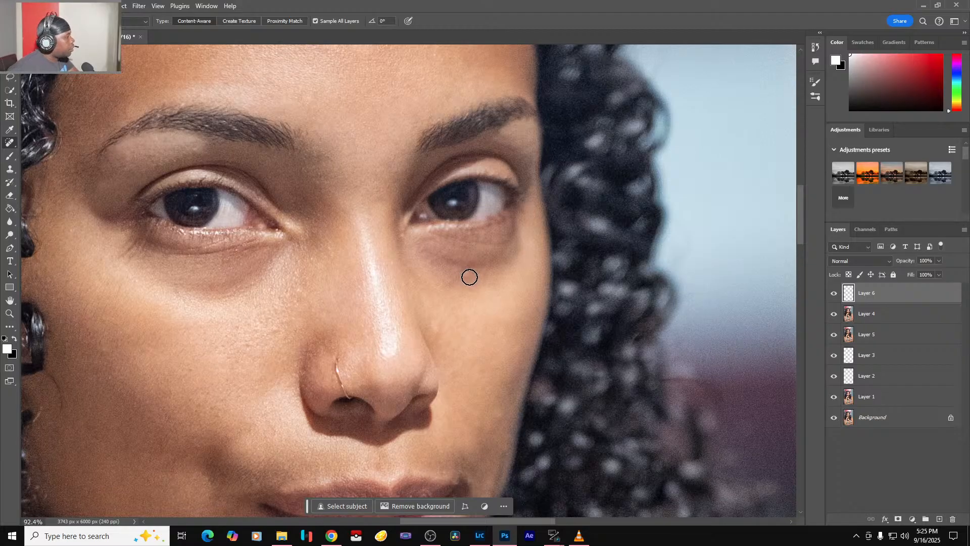
{"action": "mouse_move", "coordinate": [465, 273]}
{"action": "left_mouse_down"}
{"action": "mouse_move", "coordinate": [541, 343]}
{"action": "mouse_move", "coordinate": [427, 303]}
{"action": "left_mouse_up"}
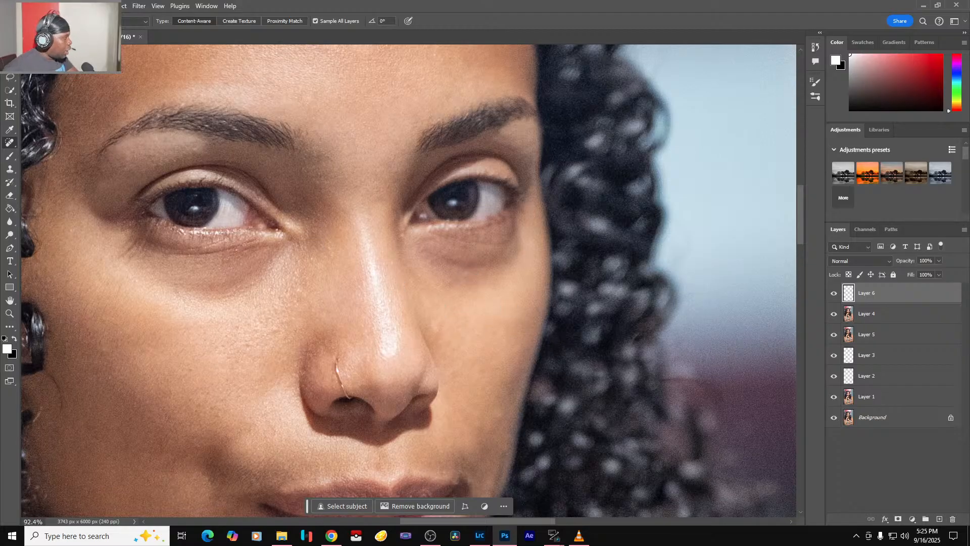
{"action": "left_click", "coordinate": [123, 24]}
{"action": "left_click", "coordinate": [126, 36]}
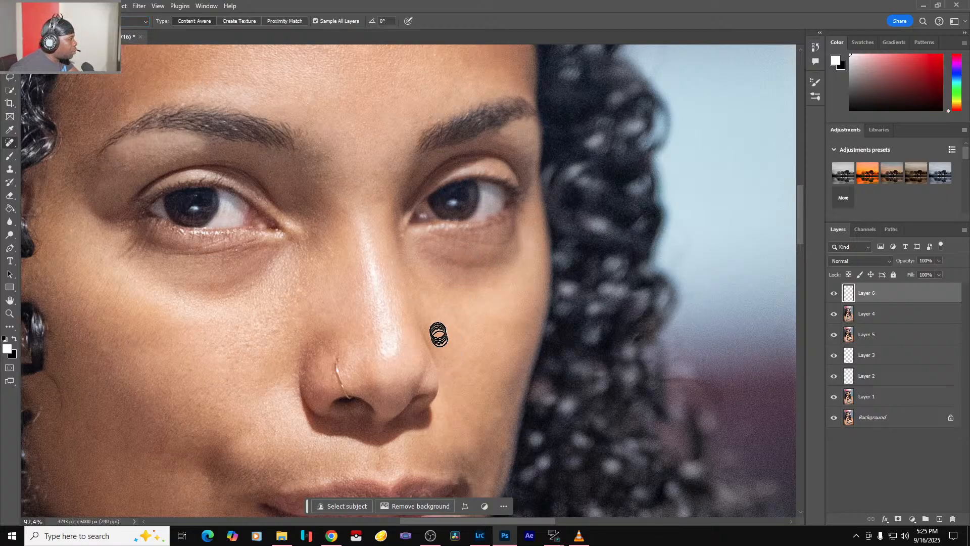
{"action": "left_click_drag", "start_coordinate": [454, 405], "coordinate": [602, 281]}
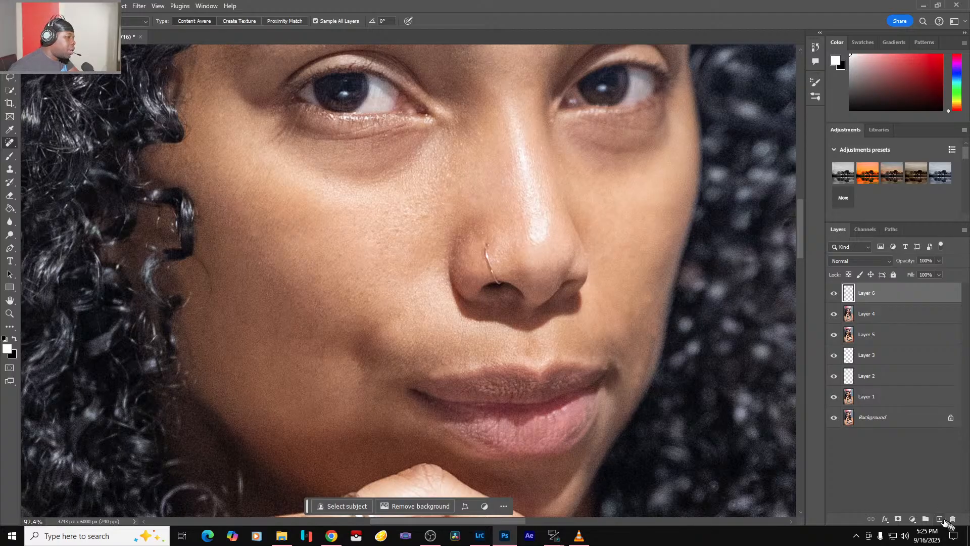
Step: Add another new layer, sample the cheek's skin tone, and paint over the dark crease beside the mouth with an enlarged brush at 10% opacity
{"action": "left_click", "coordinate": [938, 517]}
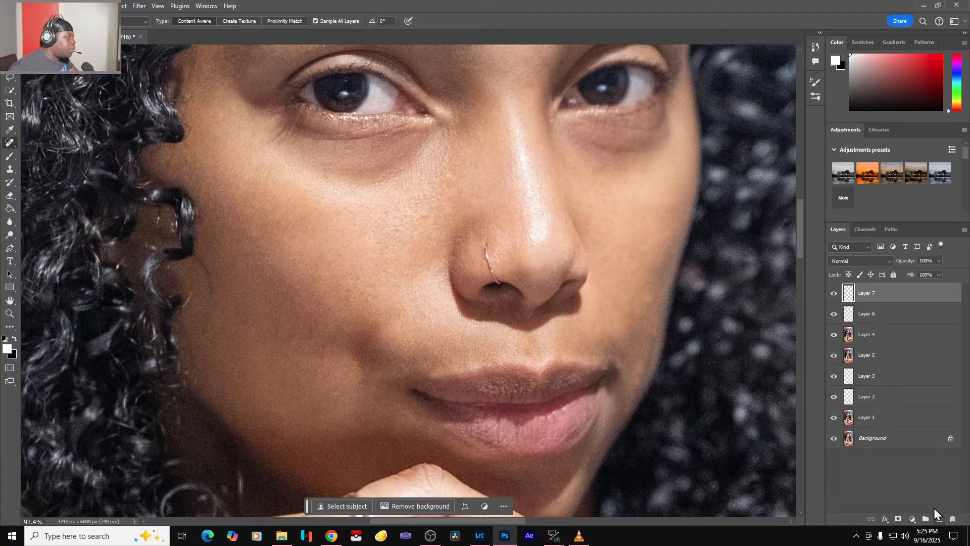
{"action": "key", "text": "b"}
{"action": "left_click", "coordinate": [384, 281], "text": "alt"}
{"action": "key", "text": "bracketright"}
{"action": "key", "text": "bracketright"}
{"action": "key", "text": "bracketright"}
{"action": "key", "text": "bracketright"}
{"action": "key", "text": "bracketright"}
{"action": "key", "text": "bracketright"}
{"action": "key", "text": "bracketright"}
{"action": "key", "text": "bracketright"}
{"action": "key", "text": "bracketright"}
{"action": "key", "text": "bracketright"}
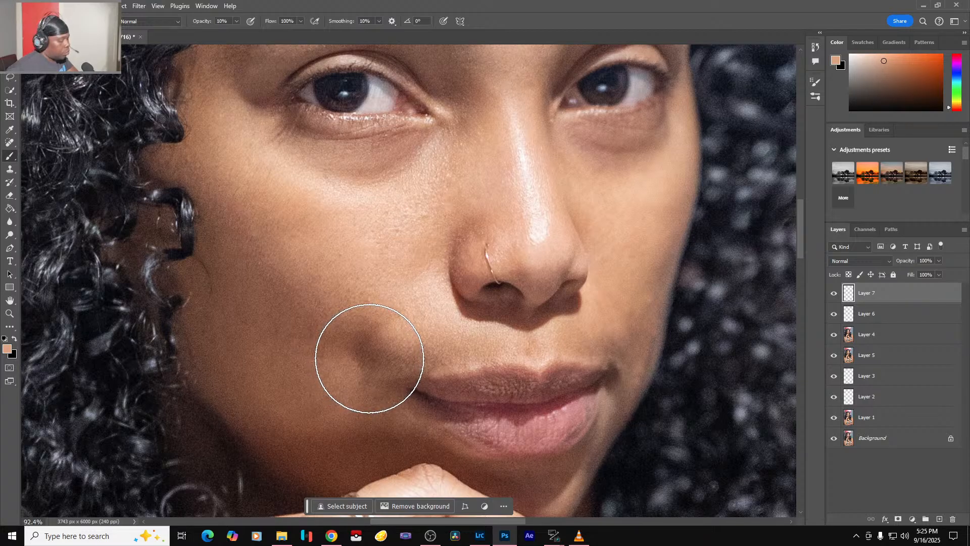
{"action": "mouse_move", "coordinate": [367, 354]}
{"action": "left_mouse_down"}
{"action": "mouse_move", "coordinate": [346, 384]}
{"action": "mouse_move", "coordinate": [369, 358]}
{"action": "mouse_move", "coordinate": [366, 346]}
{"action": "mouse_move", "coordinate": [355, 356]}
{"action": "mouse_move", "coordinate": [362, 343]}
{"action": "mouse_move", "coordinate": [409, 357]}
{"action": "mouse_move", "coordinate": [392, 369]}
{"action": "left_mouse_up"}
Step: Resize the brush and paint the sampled skin tone over the image's left cheek down towards the jaw to even the shading
{"action": "key", "text": "bracketleft"}
{"action": "key", "text": "bracketleft"}
{"action": "key", "text": "bracketleft"}
{"action": "key", "text": "bracketleft"}
{"action": "key", "text": "bracketright"}
{"action": "key", "text": "bracketright"}
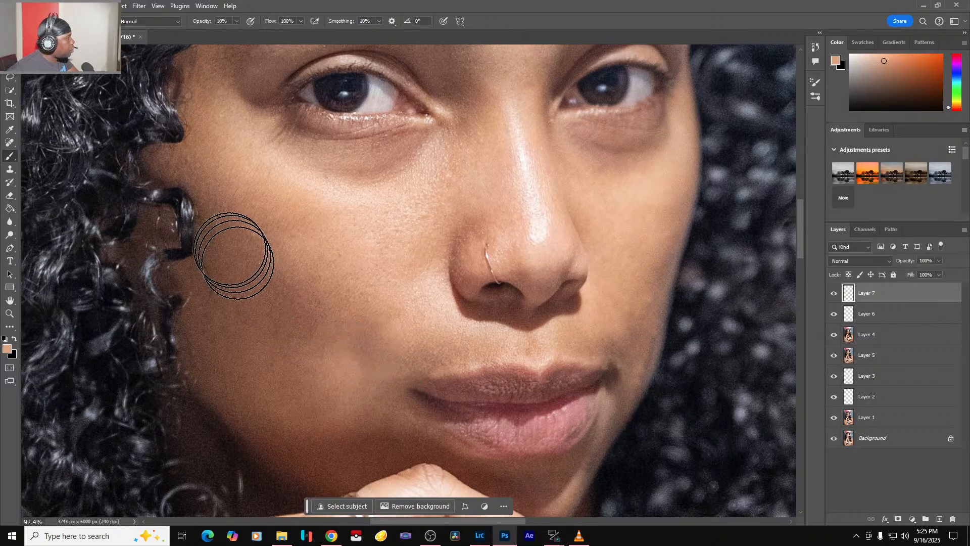
{"action": "key", "text": "bracketright"}
{"action": "mouse_move", "coordinate": [247, 275]}
{"action": "left_mouse_down"}
{"action": "mouse_move", "coordinate": [339, 401]}
{"action": "mouse_move", "coordinate": [303, 413]}
{"action": "mouse_move", "coordinate": [252, 339]}
{"action": "mouse_move", "coordinate": [236, 278]}
{"action": "mouse_move", "coordinate": [350, 410]}
{"action": "mouse_move", "coordinate": [206, 256]}
{"action": "mouse_move", "coordinate": [224, 270]}
{"action": "mouse_move", "coordinate": [194, 202]}
{"action": "mouse_move", "coordinate": [352, 380]}
{"action": "mouse_move", "coordinate": [344, 443]}
{"action": "mouse_move", "coordinate": [294, 441]}
{"action": "mouse_move", "coordinate": [329, 445]}
{"action": "mouse_move", "coordinate": [357, 422]}
{"action": "mouse_move", "coordinate": [360, 389]}
{"action": "mouse_move", "coordinate": [391, 418]}
{"action": "left_mouse_up"}
{"action": "scroll", "coordinate": [392, 418], "scroll_direction": "down", "scroll_amount": 3}
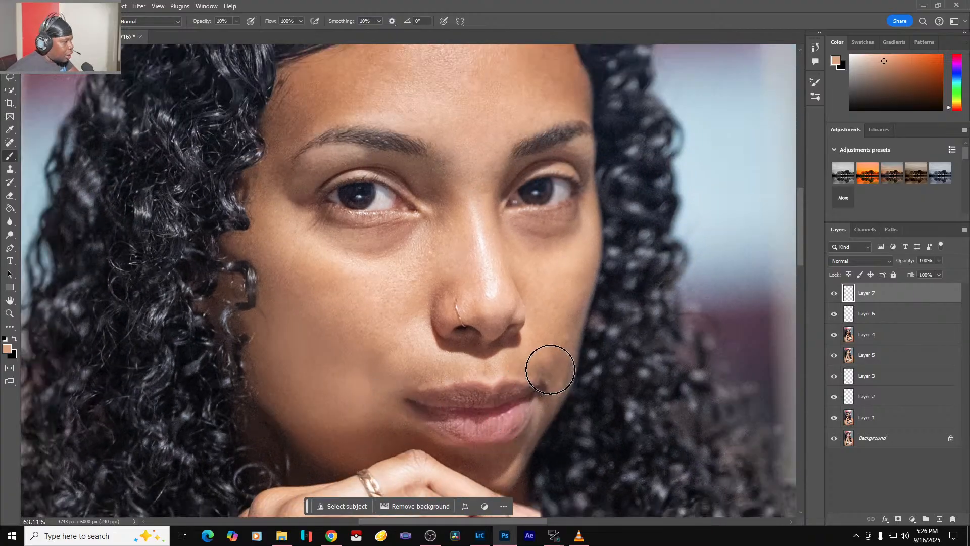
Step: Paint the sampled skin tone beside the mouth corner nearest the image's right cheek, and set Layer 7's blend mode to Color
{"action": "mouse_move", "coordinate": [550, 368]}
{"action": "left_mouse_down"}
{"action": "mouse_move", "coordinate": [575, 308]}
{"action": "mouse_move", "coordinate": [547, 405]}
{"action": "mouse_move", "coordinate": [552, 351]}
{"action": "mouse_move", "coordinate": [545, 389]}
{"action": "mouse_move", "coordinate": [554, 369]}
{"action": "mouse_move", "coordinate": [566, 387]}
{"action": "mouse_move", "coordinate": [514, 463]}
{"action": "mouse_move", "coordinate": [450, 462]}
{"action": "mouse_move", "coordinate": [507, 475]}
{"action": "mouse_move", "coordinate": [396, 435]}
{"action": "mouse_move", "coordinate": [374, 442]}
{"action": "mouse_move", "coordinate": [405, 439]}
{"action": "mouse_move", "coordinate": [318, 435]}
{"action": "mouse_move", "coordinate": [415, 437]}
{"action": "mouse_move", "coordinate": [375, 430]}
{"action": "mouse_move", "coordinate": [390, 397]}
{"action": "mouse_move", "coordinate": [428, 443]}
{"action": "mouse_move", "coordinate": [360, 363]}
{"action": "mouse_move", "coordinate": [381, 397]}
{"action": "mouse_move", "coordinate": [390, 374]}
{"action": "mouse_move", "coordinate": [420, 368]}
{"action": "mouse_move", "coordinate": [393, 368]}
{"action": "mouse_move", "coordinate": [408, 374]}
{"action": "mouse_move", "coordinate": [398, 378]}
{"action": "mouse_move", "coordinate": [348, 357]}
{"action": "mouse_move", "coordinate": [406, 425]}
{"action": "mouse_move", "coordinate": [337, 414]}
{"action": "mouse_move", "coordinate": [354, 443]}
{"action": "mouse_move", "coordinate": [265, 356]}
{"action": "mouse_move", "coordinate": [296, 376]}
{"action": "mouse_move", "coordinate": [305, 368]}
{"action": "mouse_move", "coordinate": [514, 374]}
{"action": "mouse_move", "coordinate": [546, 369]}
{"action": "mouse_move", "coordinate": [531, 361]}
{"action": "mouse_move", "coordinate": [568, 312]}
{"action": "mouse_move", "coordinate": [550, 400]}
{"action": "left_mouse_up"}
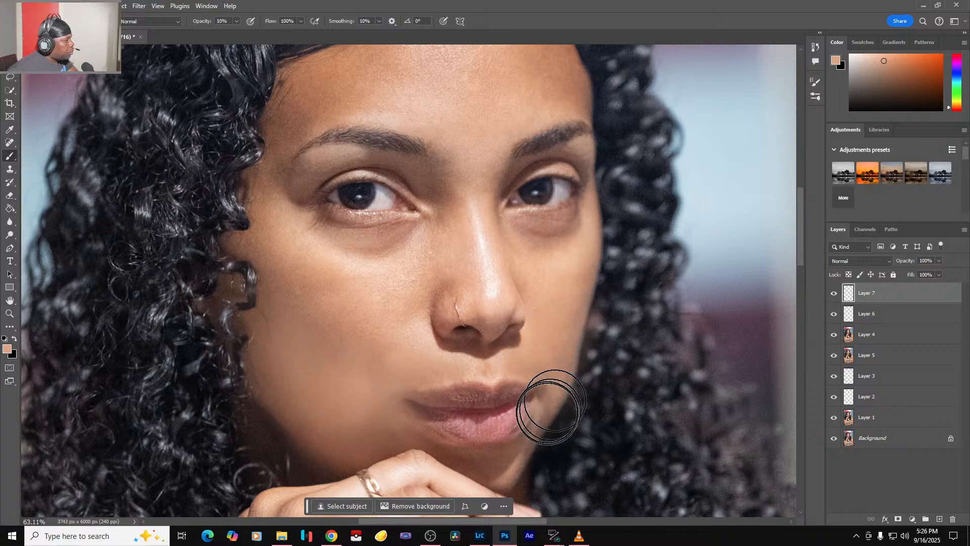
{"action": "left_click", "coordinate": [864, 261]}
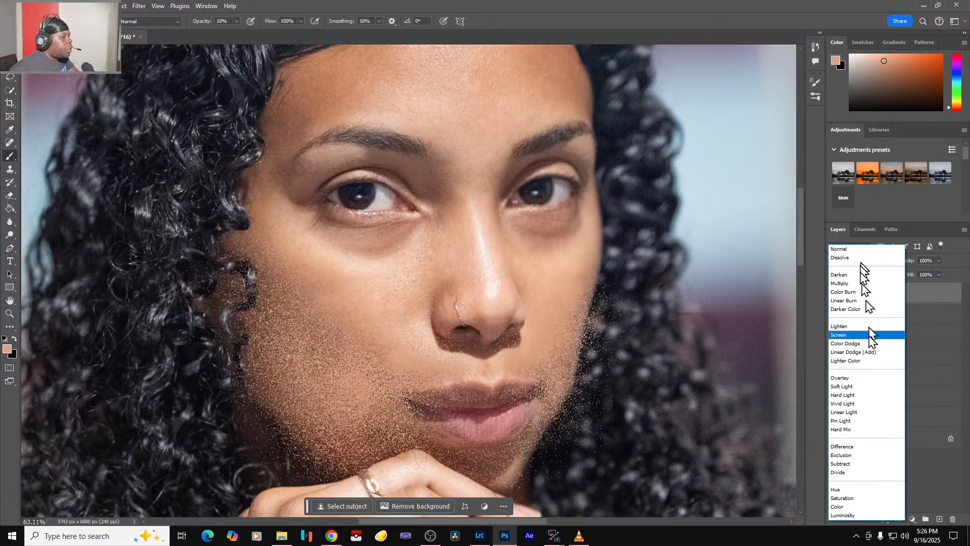
{"action": "left_click", "coordinate": [857, 506]}
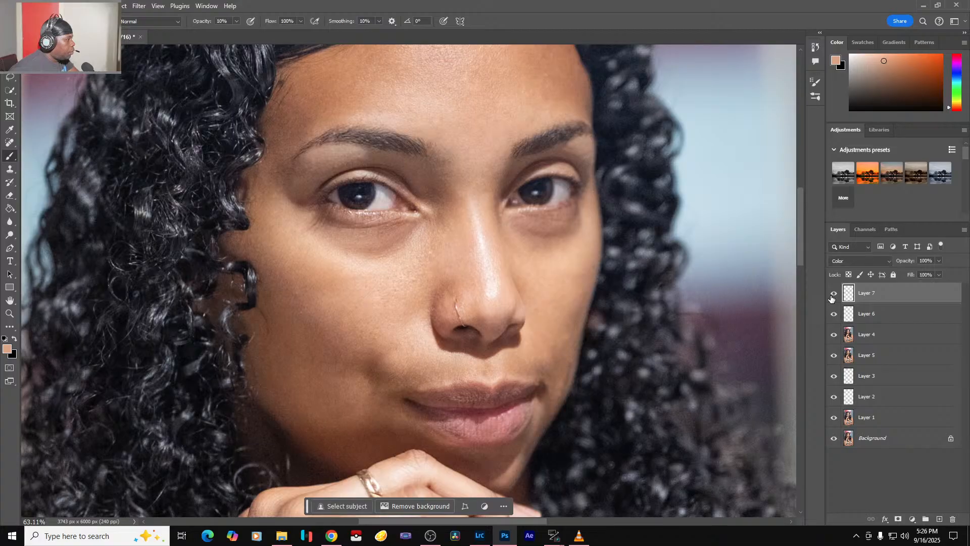
Step: Toggle Layer 7's visibility to compare the skin tone correction in full and close-up views, leaving the layer shown
{"action": "key", "text": "ctrl+0"}
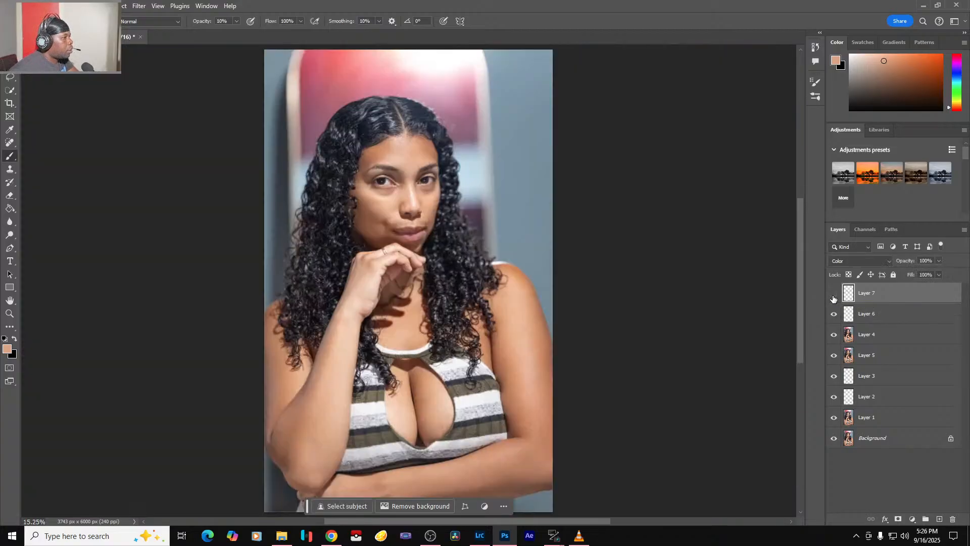
{"action": "left_click", "coordinate": [833, 297]}
{"action": "left_click", "coordinate": [833, 297]}
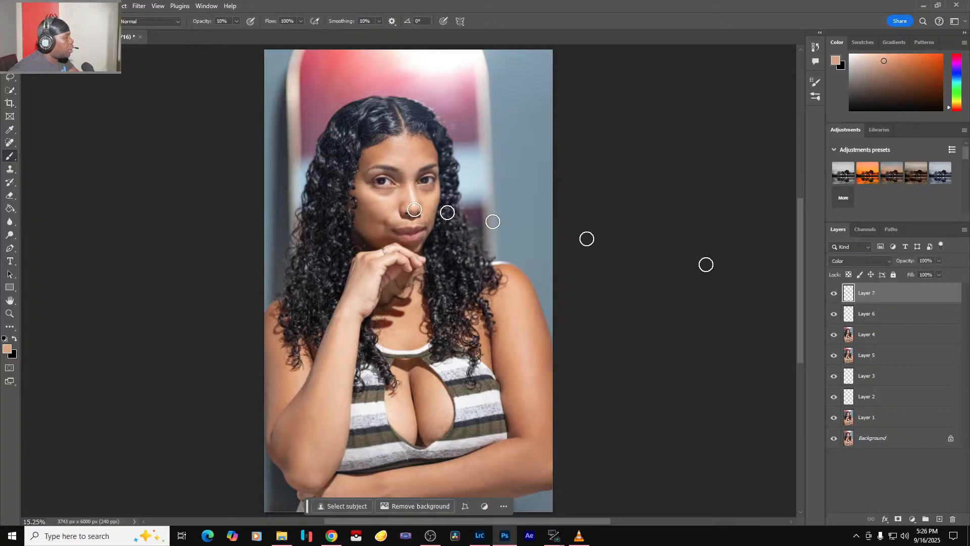
{"action": "scroll", "coordinate": [385, 183], "scroll_direction": "up", "scroll_amount": 15}
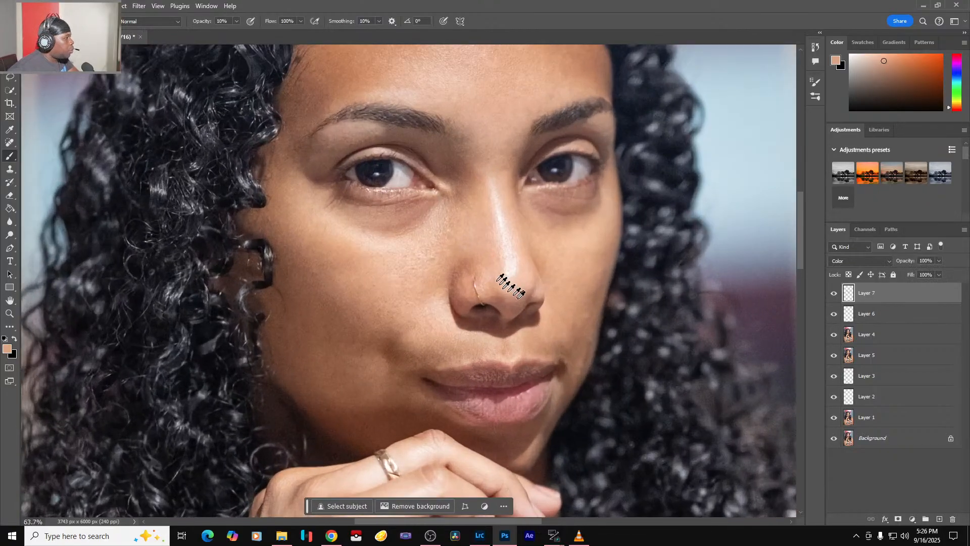
{"action": "scroll", "coordinate": [538, 313], "scroll_direction": "up", "scroll_amount": 2}
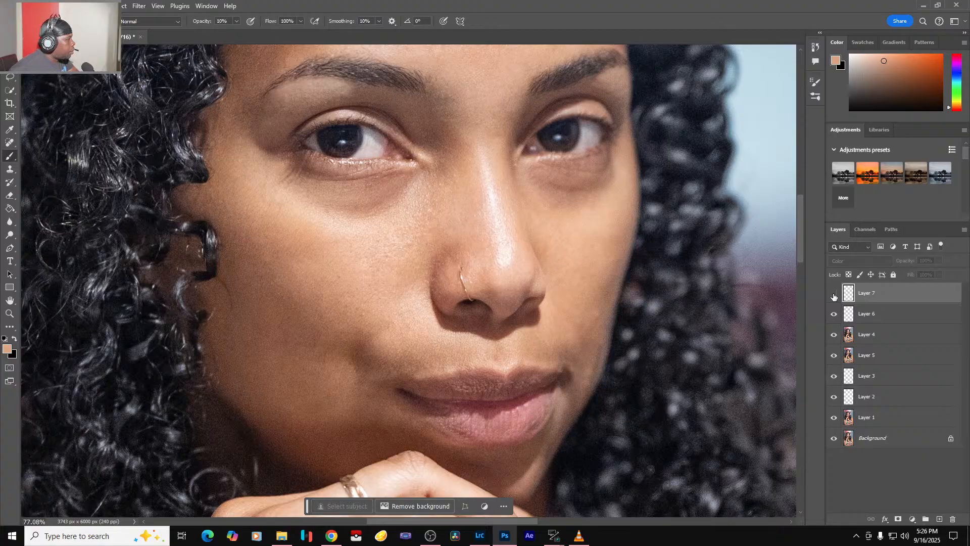
{"action": "key", "text": "ctrl+0"}
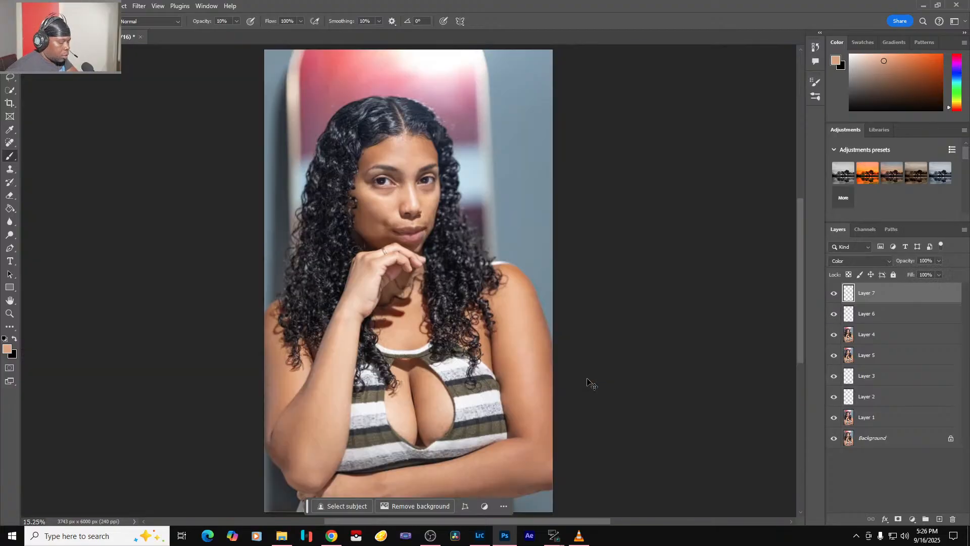
{"action": "scroll", "coordinate": [490, 401], "scroll_direction": "up", "scroll_amount": 9}
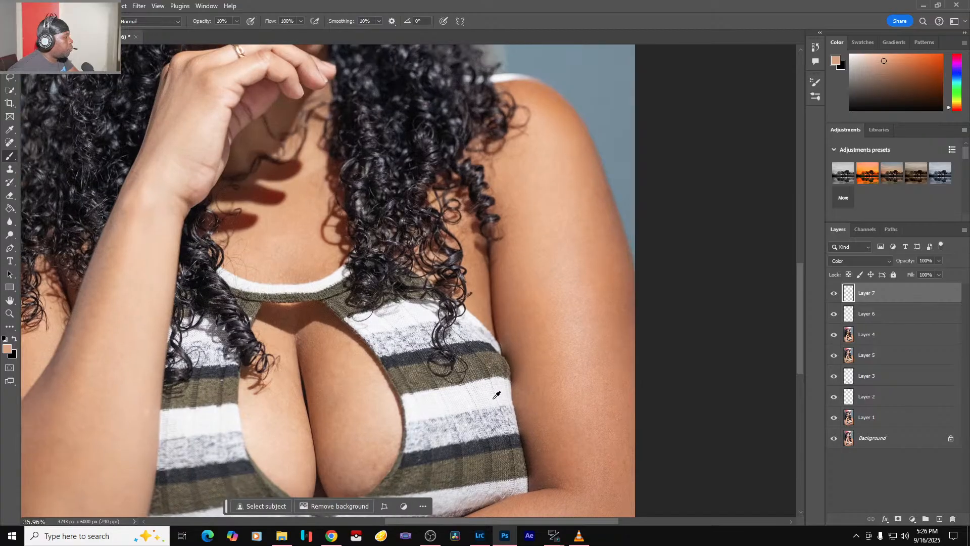
{"action": "mouse_move", "coordinate": [434, 387]}
{"action": "left_mouse_down"}
{"action": "mouse_move", "coordinate": [532, 300]}
{"action": "mouse_move", "coordinate": [531, 245]}
{"action": "mouse_move", "coordinate": [550, 502]}
{"action": "left_mouse_up"}
{"action": "left_click_drag", "start_coordinate": [442, 177], "coordinate": [460, 339]}
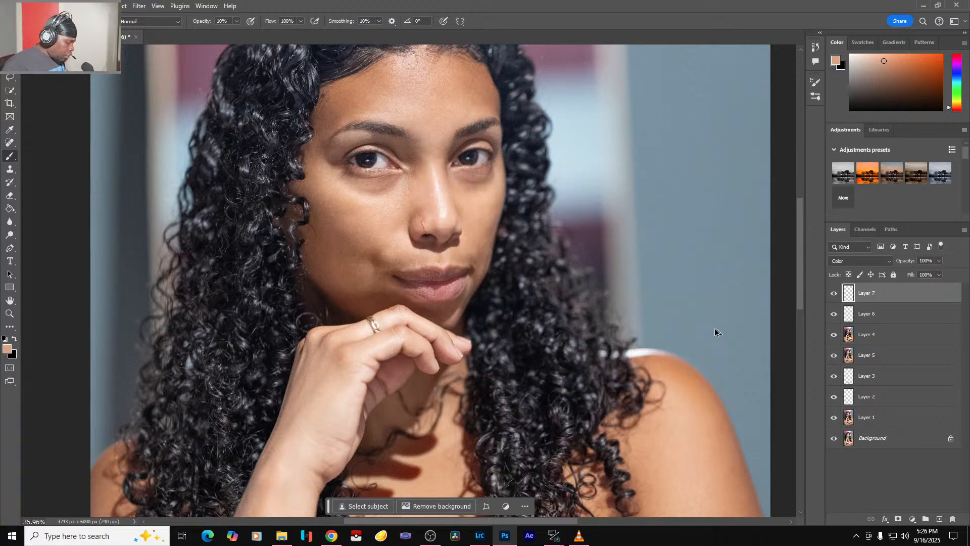
Step: Stamp all visible layers into a new layer on top and duplicate that layer twice
{"action": "key", "text": "ctrl+shift+alt+e"}
{"action": "key", "text": "ctrl+j"}
{"action": "key", "text": "ctrl+j"}
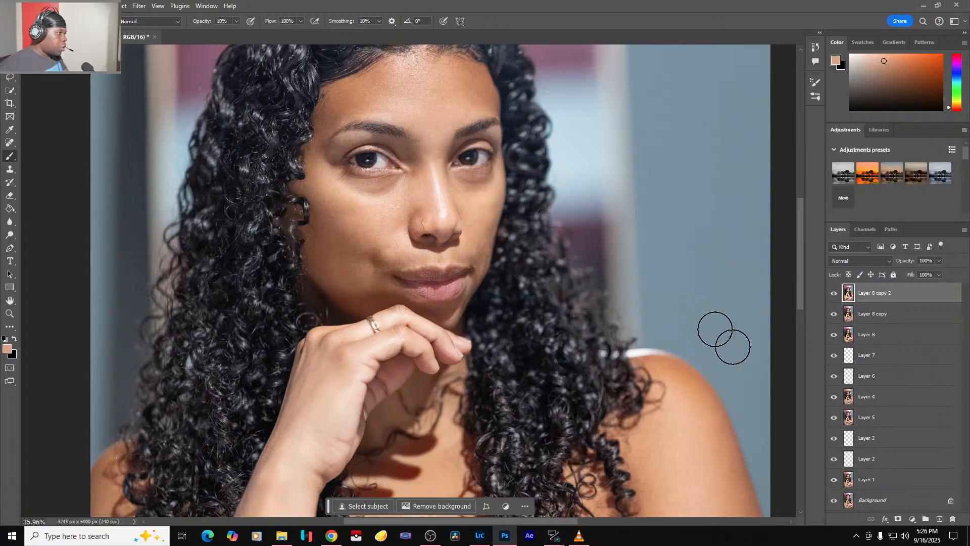
Step: Group the two Layer 8 copies, expand the group and hide Layer 8 copy 2
{"action": "left_click", "coordinate": [896, 318], "text": "shift"}
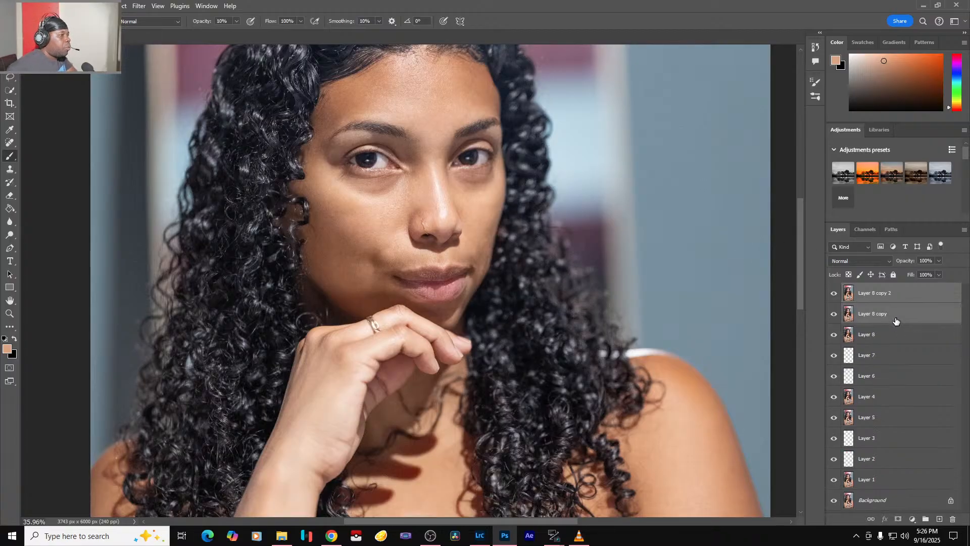
{"action": "key", "text": "ctrl+g"}
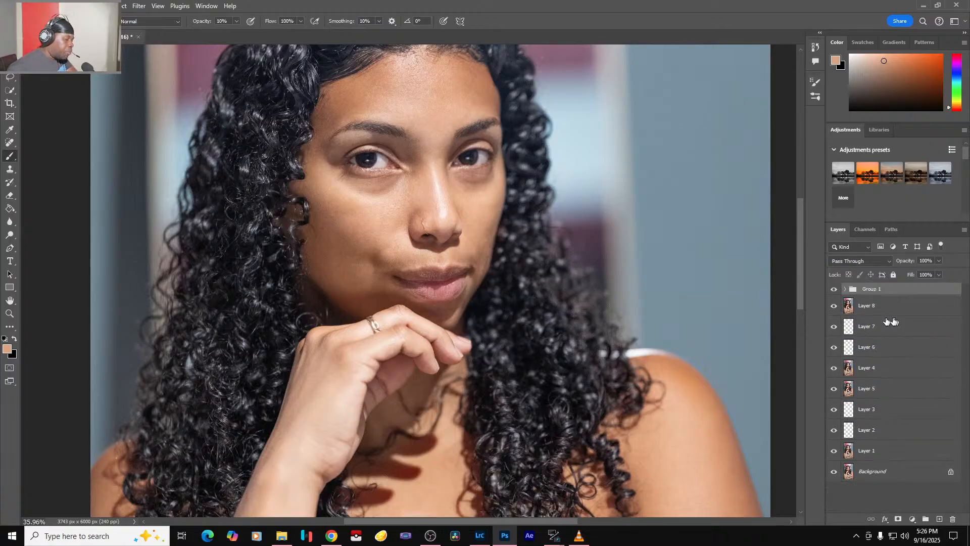
{"action": "left_click", "coordinate": [844, 290]}
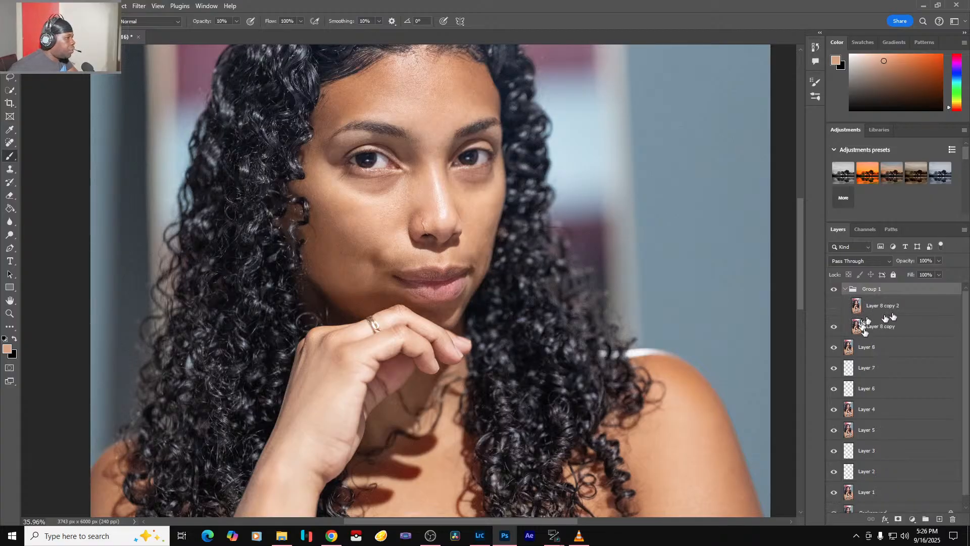
Step: Blur Layer 8 copy with a Gaussian Blur of 36.0 pixels radius
{"action": "left_click", "coordinate": [857, 328]}
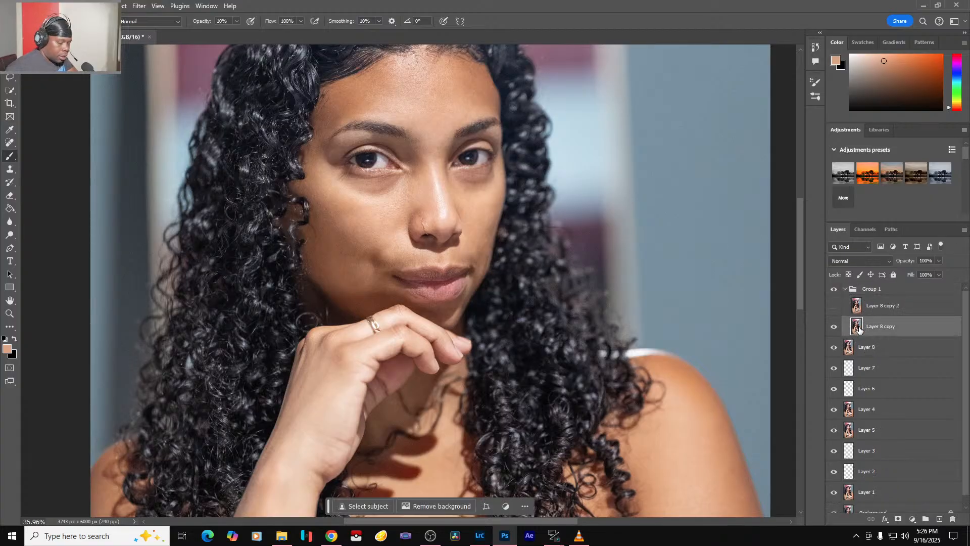
{"action": "key", "text": "ctrl+0"}
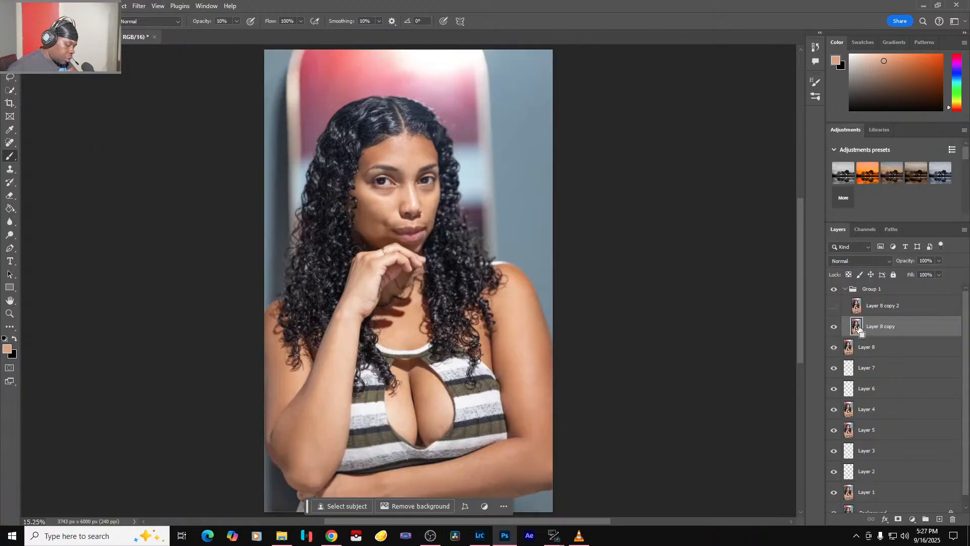
{"action": "key", "text": "ctrl+alt+f"}
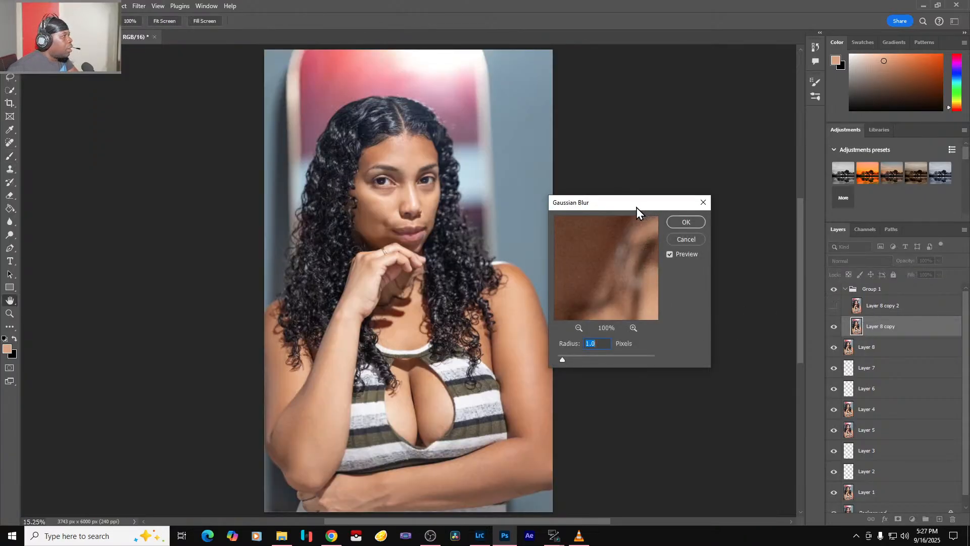
{"action": "left_click_drag", "start_coordinate": [636, 207], "coordinate": [668, 201]}
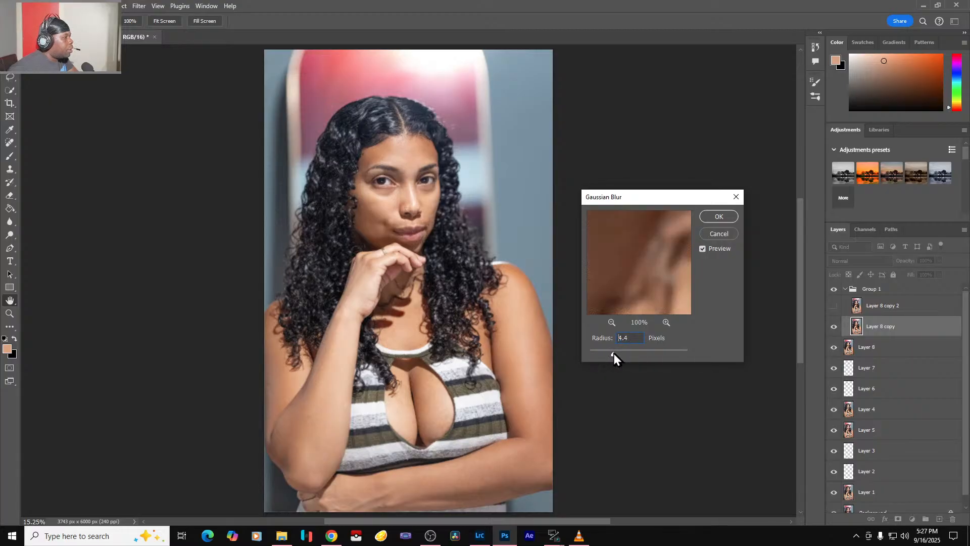
{"action": "left_click_drag", "start_coordinate": [624, 354], "coordinate": [638, 353]}
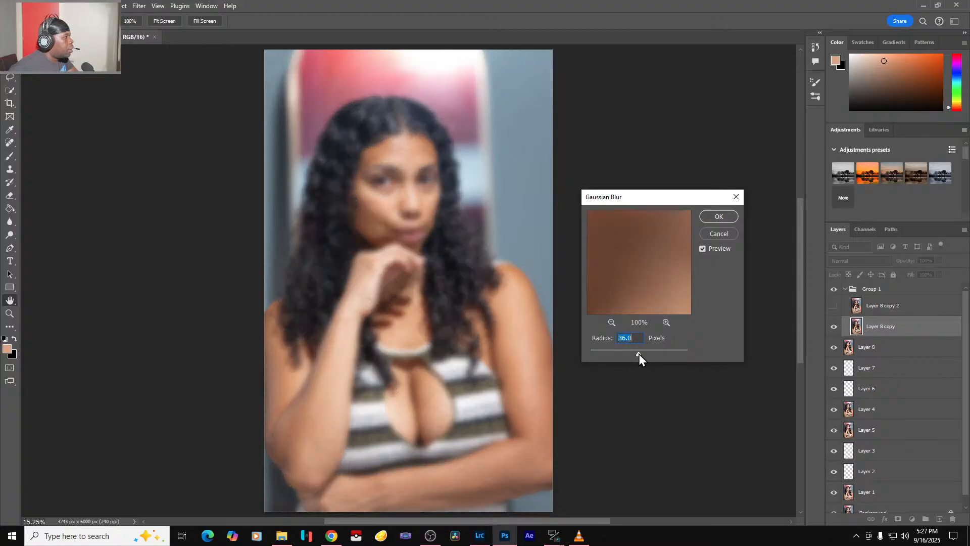
{"action": "left_click", "coordinate": [717, 217]}
{"action": "key", "text": "b"}
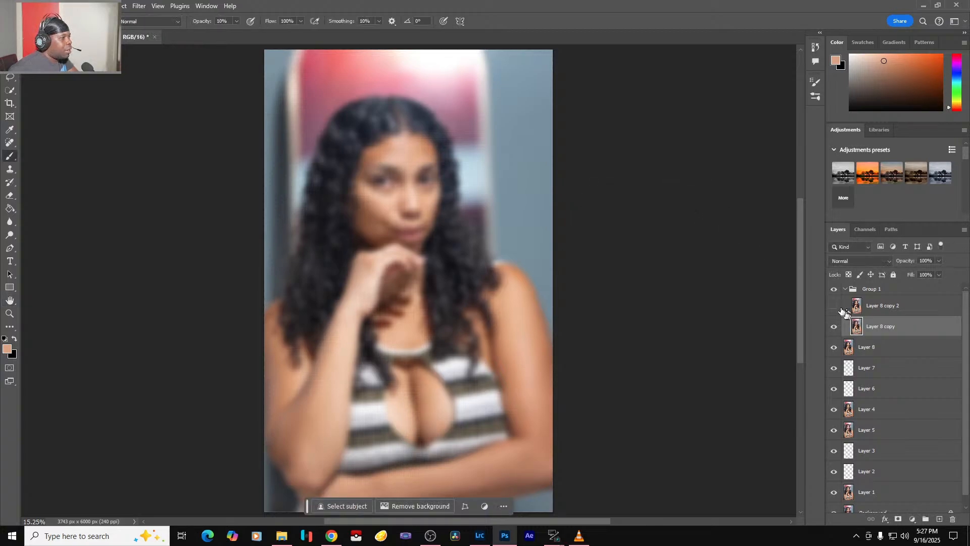
Step: Show Layer 8 copy 2 and use Apply Image on it with Layer 8 copy as source, Subtract blending, scale 2 and offset 128
{"action": "left_click", "coordinate": [834, 305]}
{"action": "left_click", "coordinate": [854, 306]}
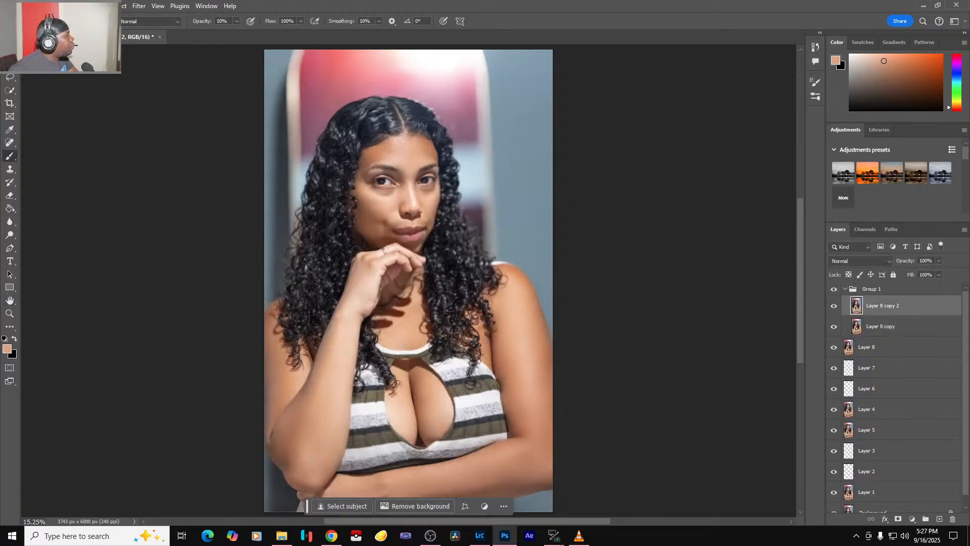
{"action": "left_click", "coordinate": [37, 7]}
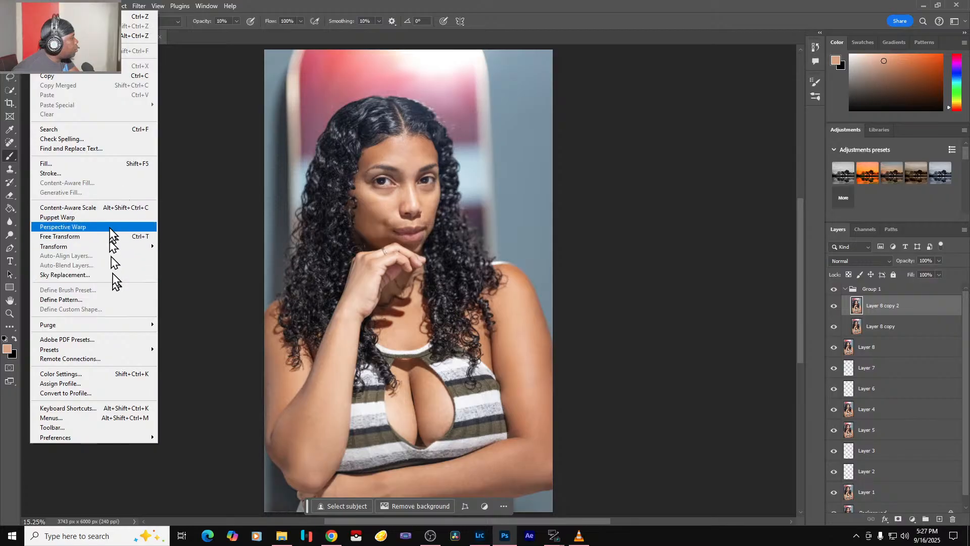
{"action": "mouse_move", "coordinate": [55, 7]}
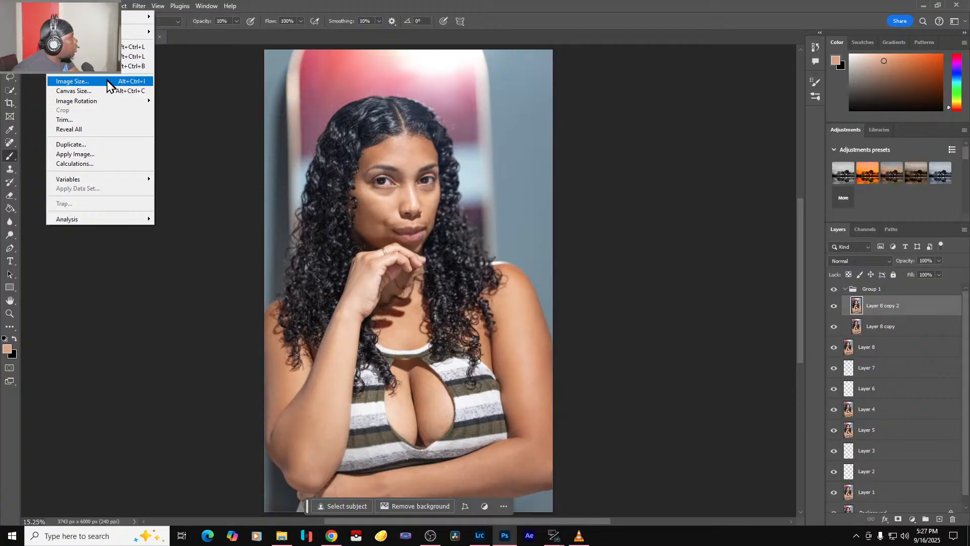
{"action": "left_click", "coordinate": [111, 154]}
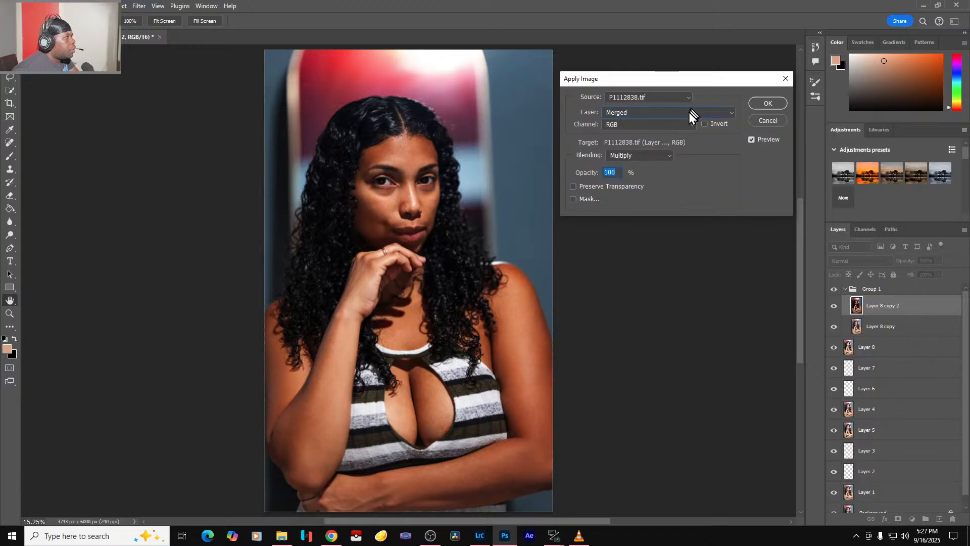
{"action": "left_click", "coordinate": [688, 113]}
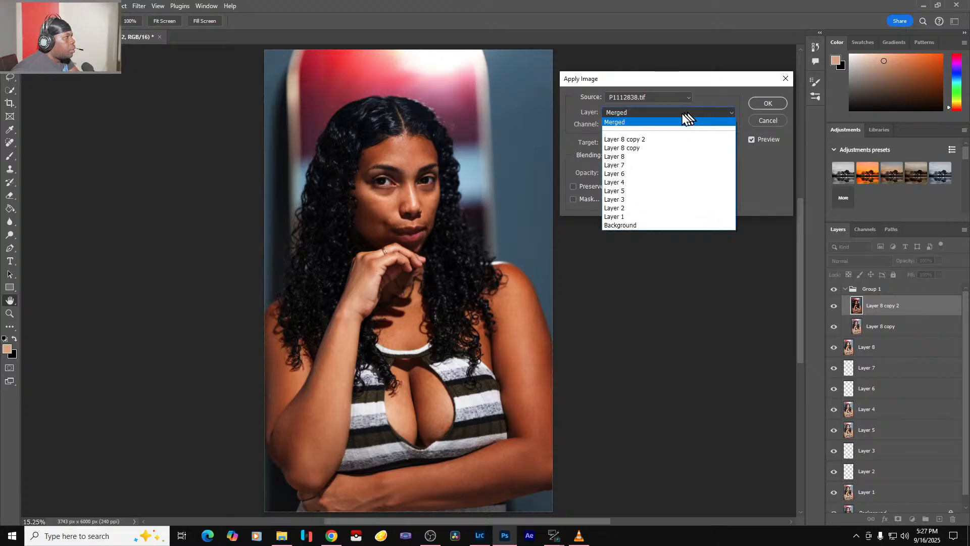
{"action": "left_click", "coordinate": [642, 149]}
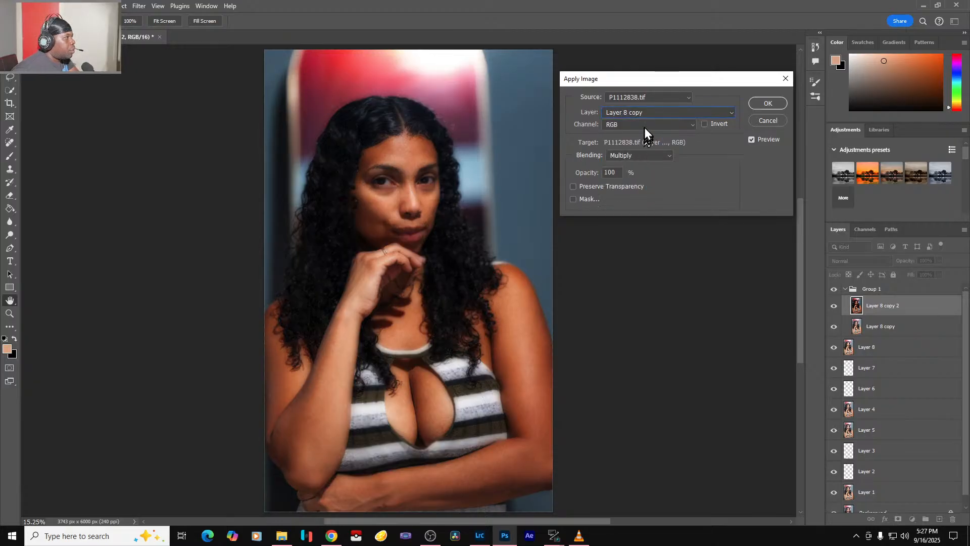
{"action": "left_click", "coordinate": [647, 153]}
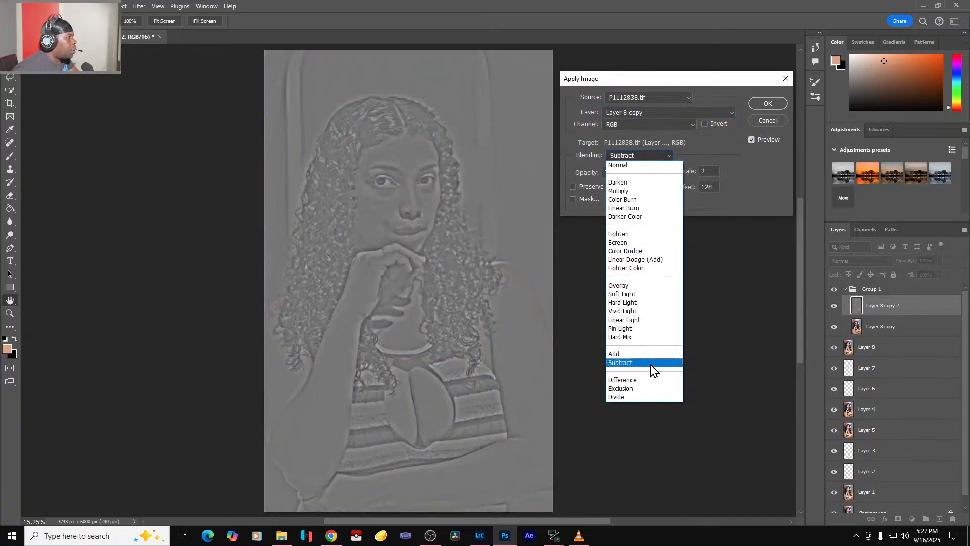
{"action": "left_click", "coordinate": [650, 363]}
{"action": "left_click", "coordinate": [766, 103]}
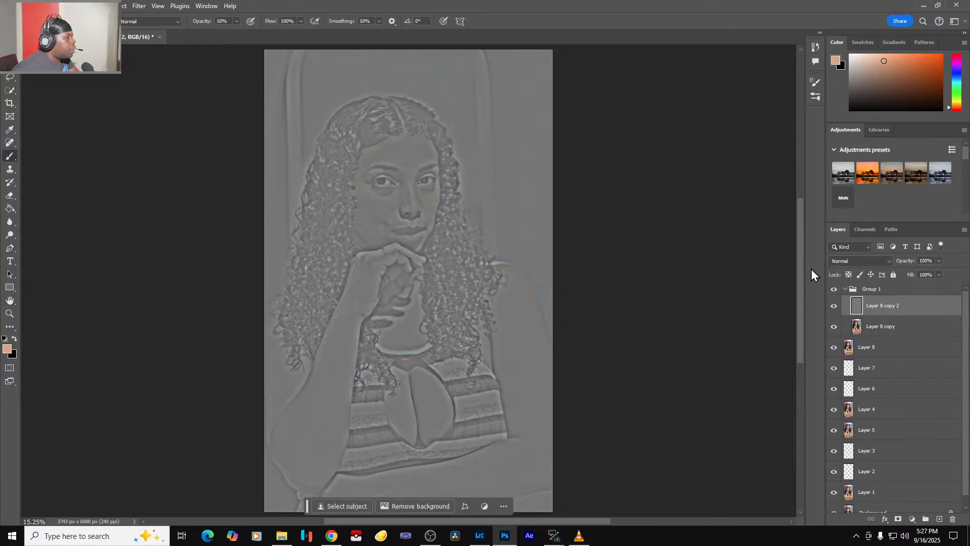
Step: Set Layer 8 copy 2's blend mode to Linear Light and toggle Group 1's visibility to compare the image
{"action": "key", "text": "b"}
{"action": "left_click", "coordinate": [860, 261]}
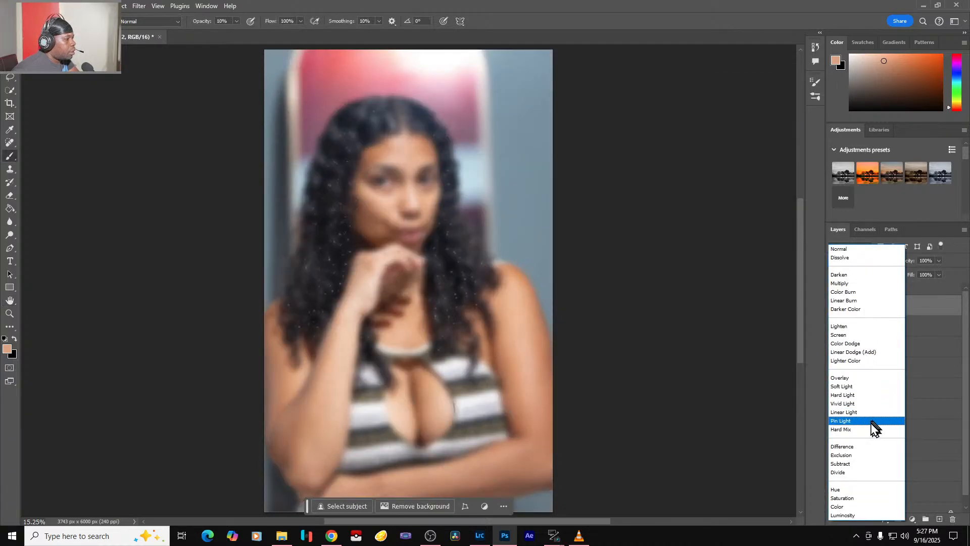
{"action": "left_click", "coordinate": [871, 412]}
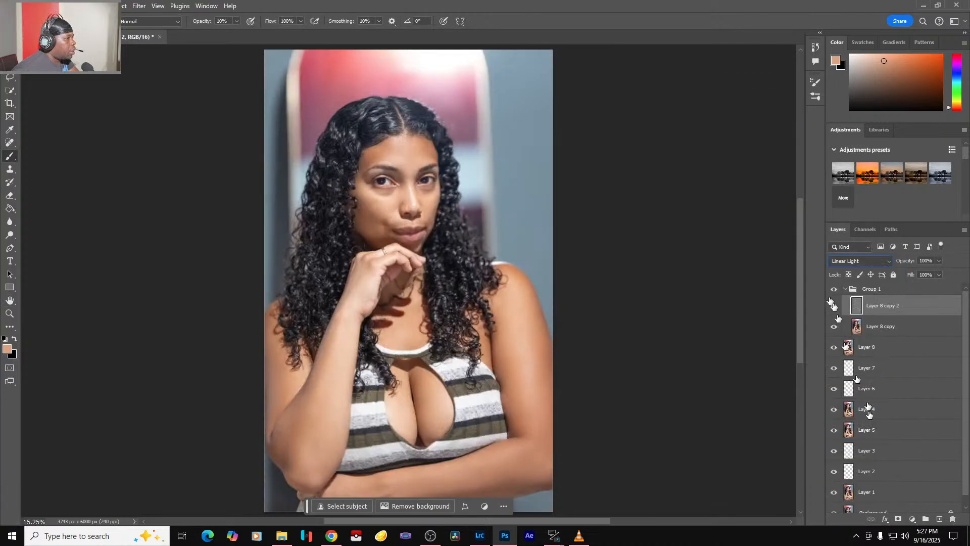
{"action": "left_click", "coordinate": [833, 290]}
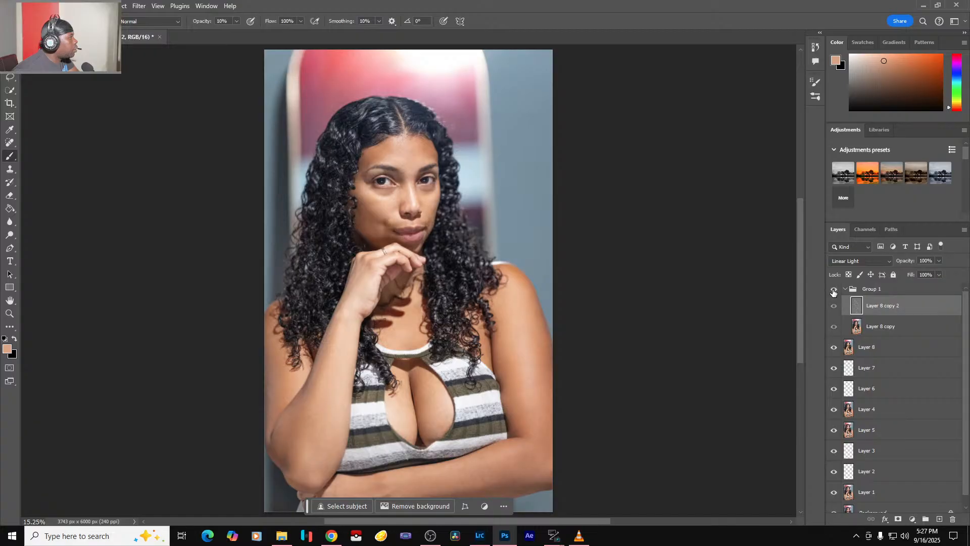
Step: On Layer 8 copy, lasso the shadowed side of the forehead, from the hairline down to just above the eyebrow
{"action": "left_click", "coordinate": [859, 327]}
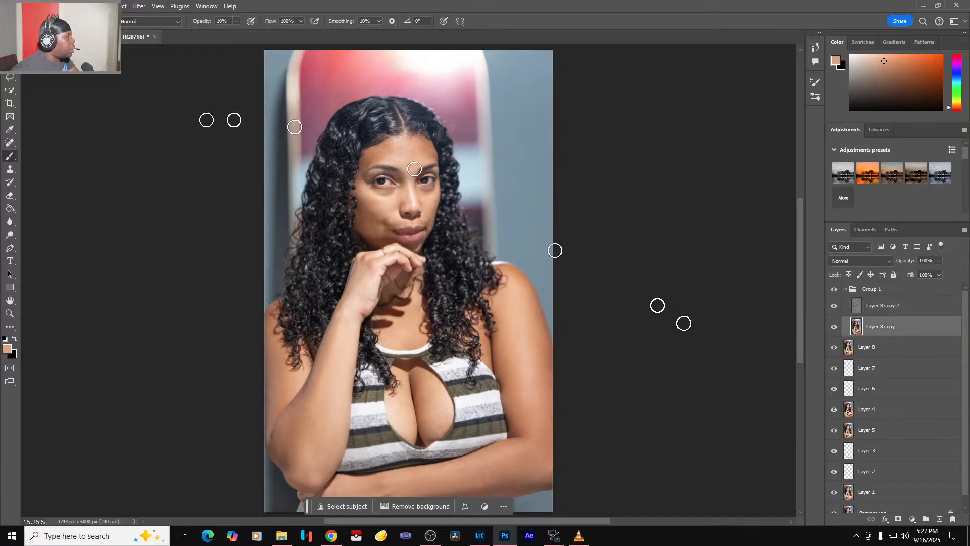
{"action": "left_click", "coordinate": [10, 78]}
{"action": "scroll", "coordinate": [409, 147], "scroll_direction": "up", "scroll_amount": 3}
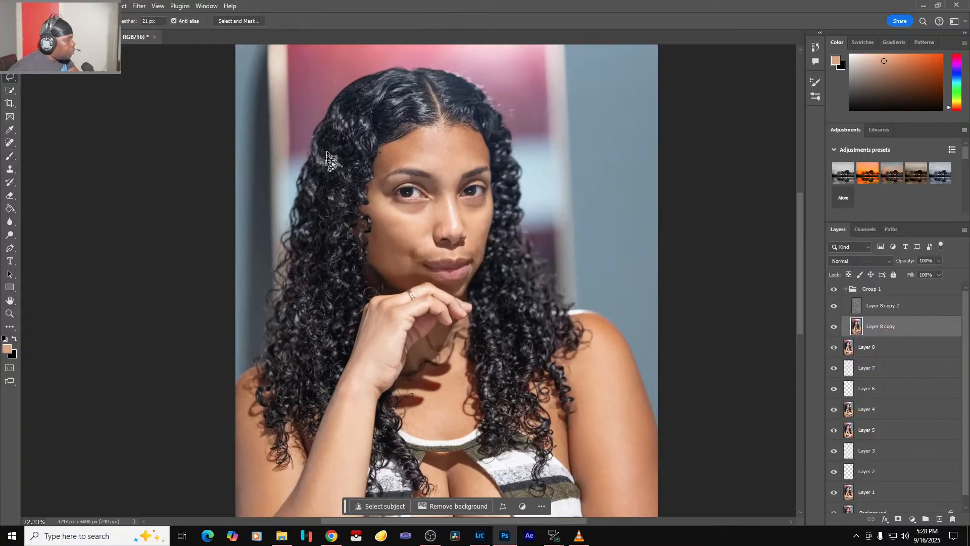
{"action": "scroll", "coordinate": [457, 137], "scroll_direction": "up", "scroll_amount": 4}
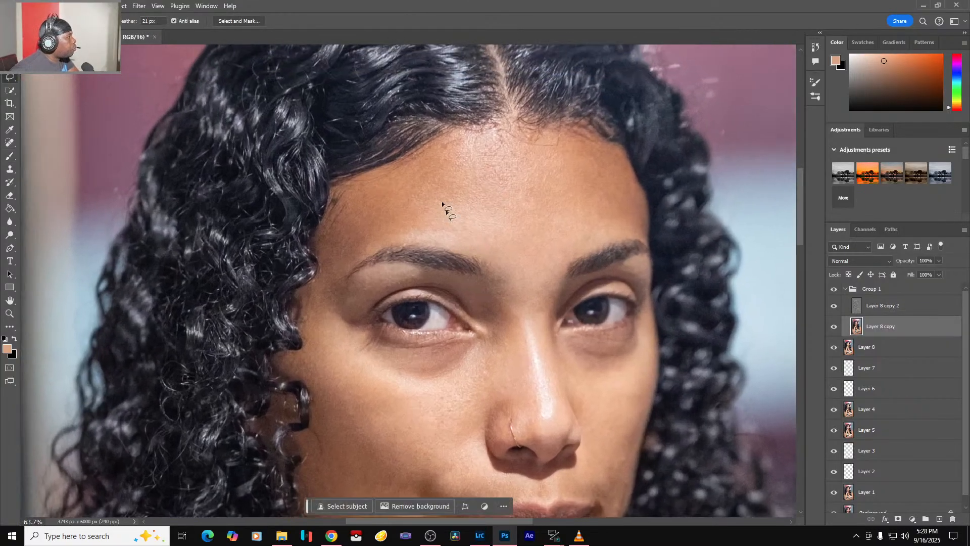
{"action": "mouse_move", "coordinate": [446, 144]}
{"action": "left_mouse_down"}
{"action": "mouse_move", "coordinate": [326, 201]}
{"action": "mouse_move", "coordinate": [327, 273]}
{"action": "mouse_move", "coordinate": [413, 234]}
{"action": "mouse_move", "coordinate": [459, 234]}
{"action": "mouse_move", "coordinate": [527, 256]}
{"action": "mouse_move", "coordinate": [514, 164]}
{"action": "mouse_move", "coordinate": [500, 142]}
{"action": "mouse_move", "coordinate": [465, 146]}
{"action": "left_mouse_up"}
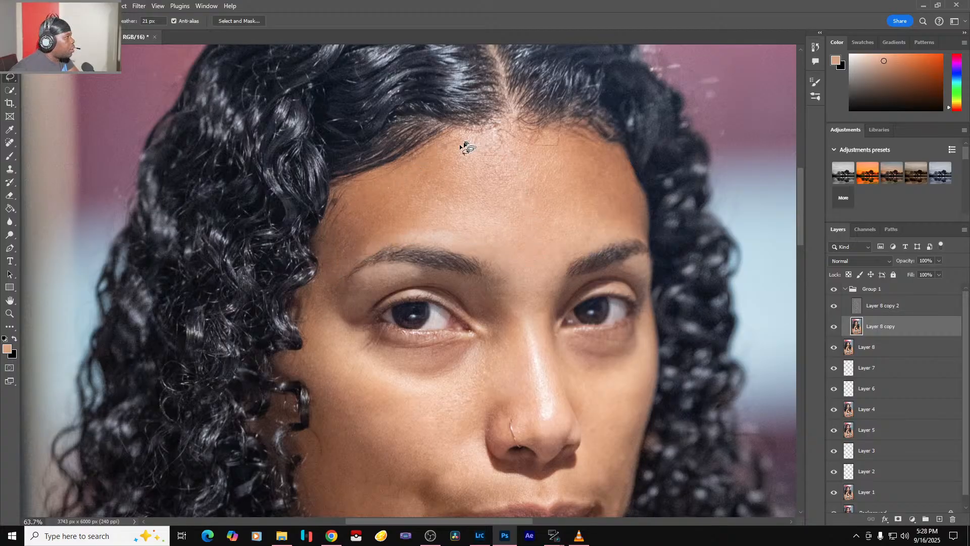
{"action": "mouse_move", "coordinate": [316, 219]}
{"action": "left_mouse_down"}
{"action": "mouse_move", "coordinate": [339, 215]}
{"action": "mouse_move", "coordinate": [338, 179]}
{"action": "left_mouse_up"}
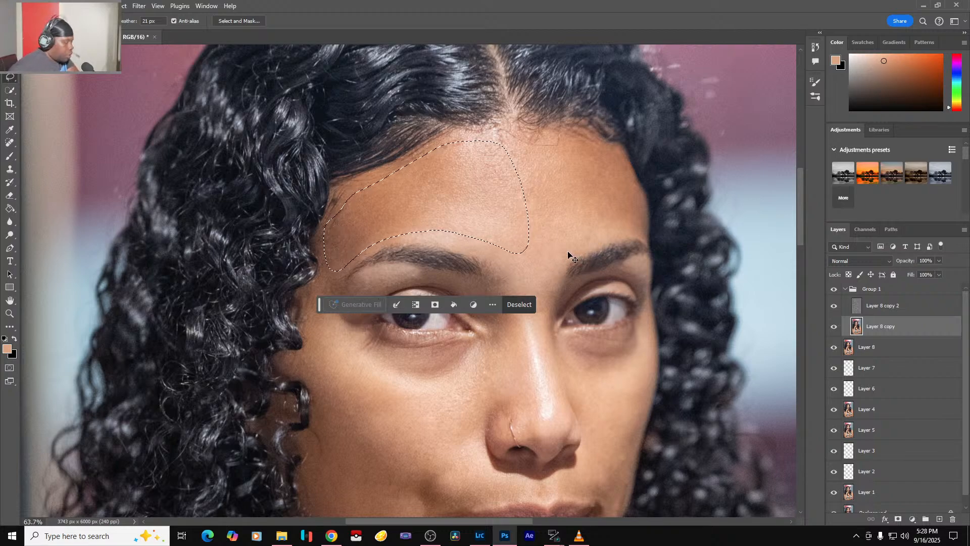
{"action": "key", "text": "ctrl+alt+f"}
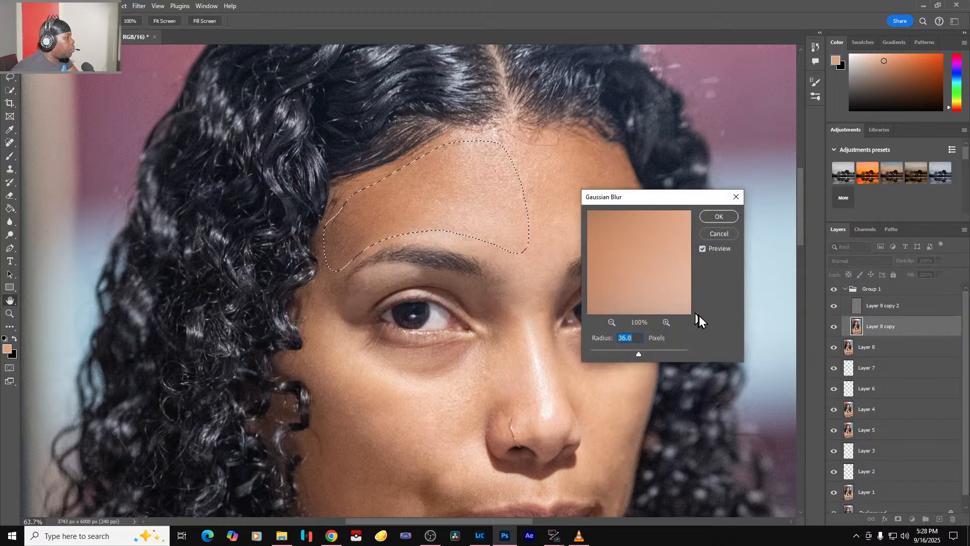
{"action": "left_click", "coordinate": [702, 249]}
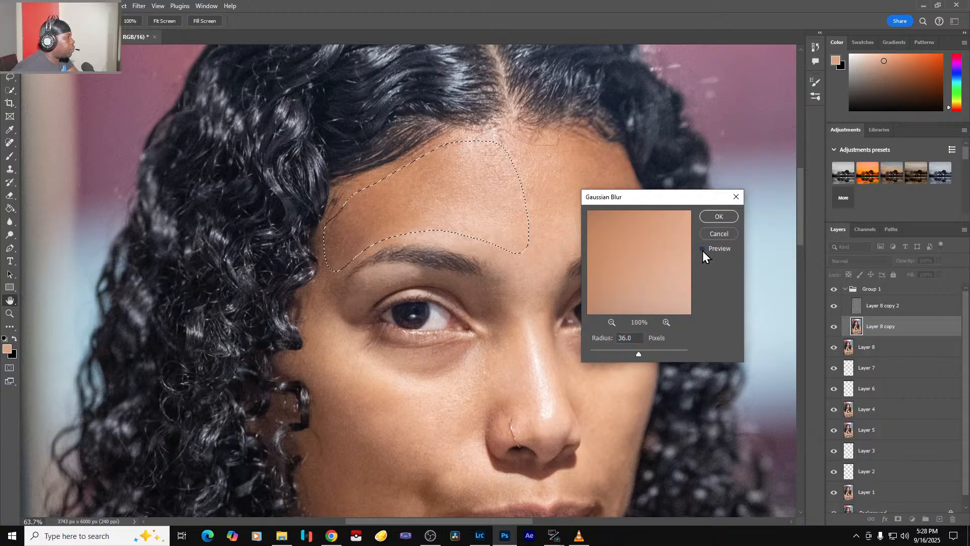
{"action": "left_click", "coordinate": [702, 250]}
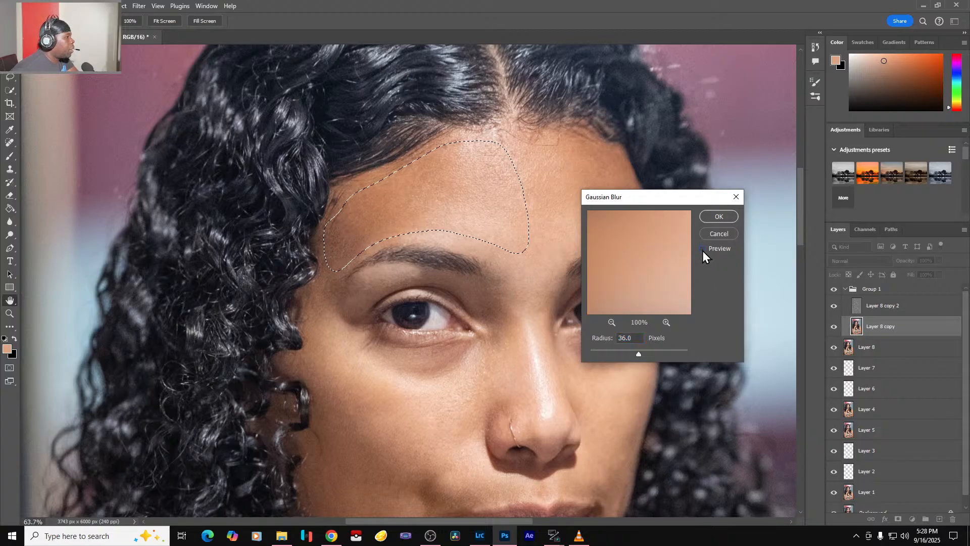
{"action": "double_click", "coordinate": [627, 338]}
{"action": "type", "text": "14"}
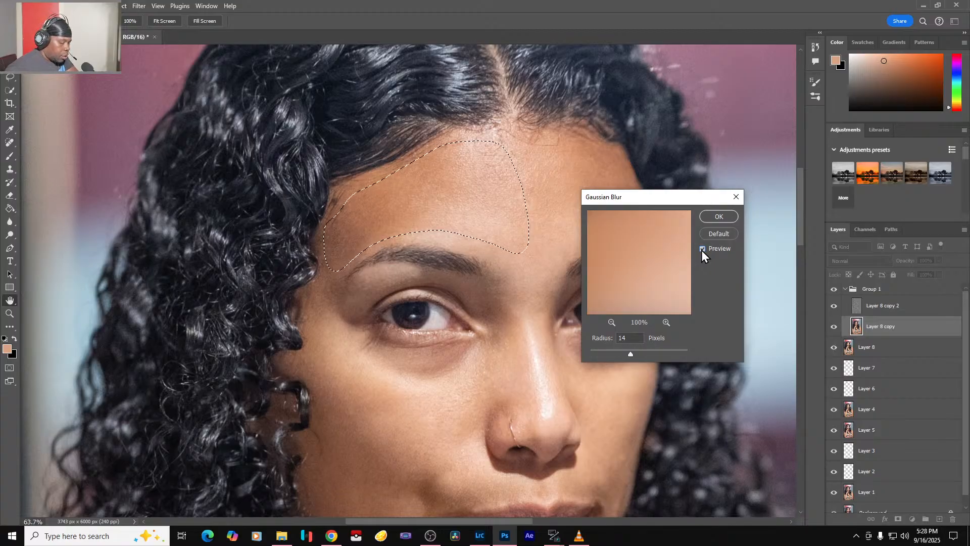
{"action": "key", "text": "ctrl+0"}
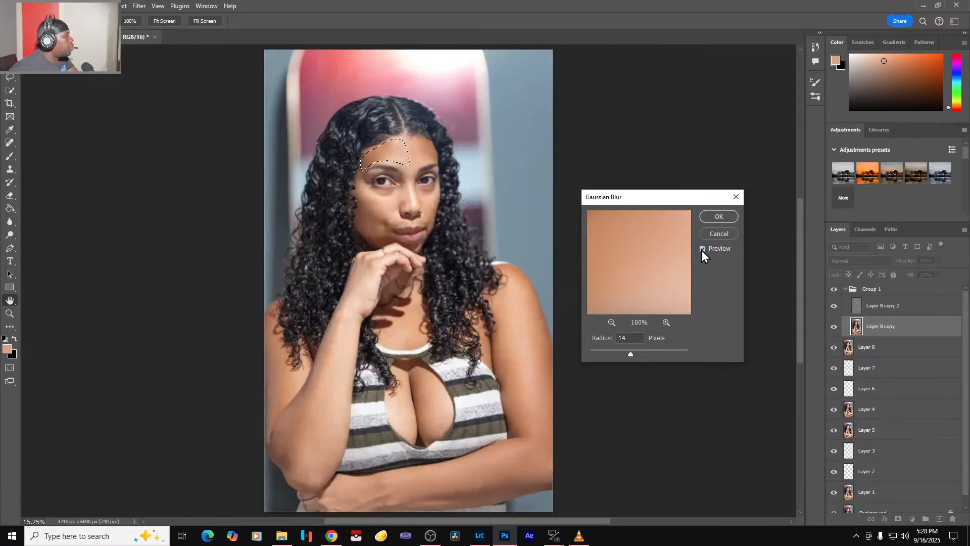
{"action": "left_click", "coordinate": [599, 339]}
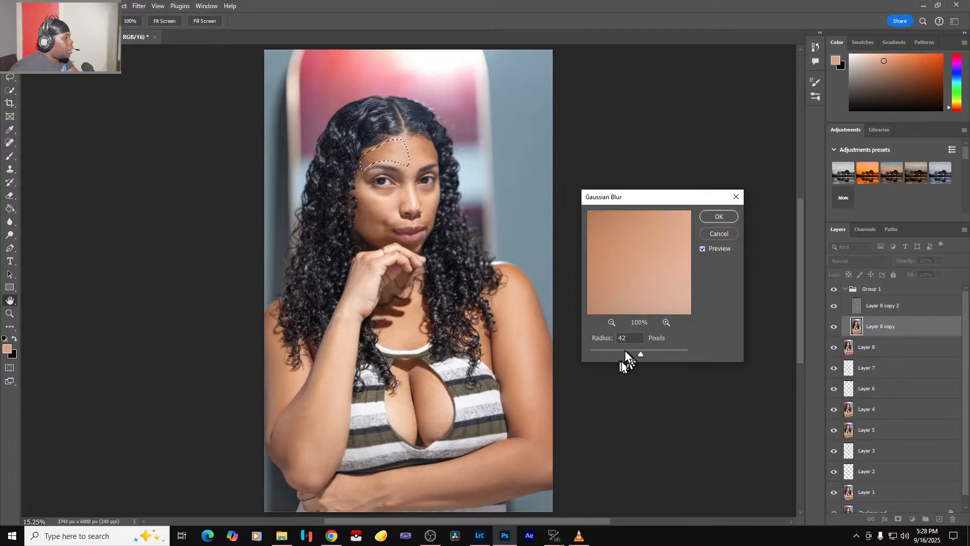
{"action": "left_click_drag", "start_coordinate": [624, 350], "coordinate": [592, 350]}
{"action": "key", "text": "alt"}
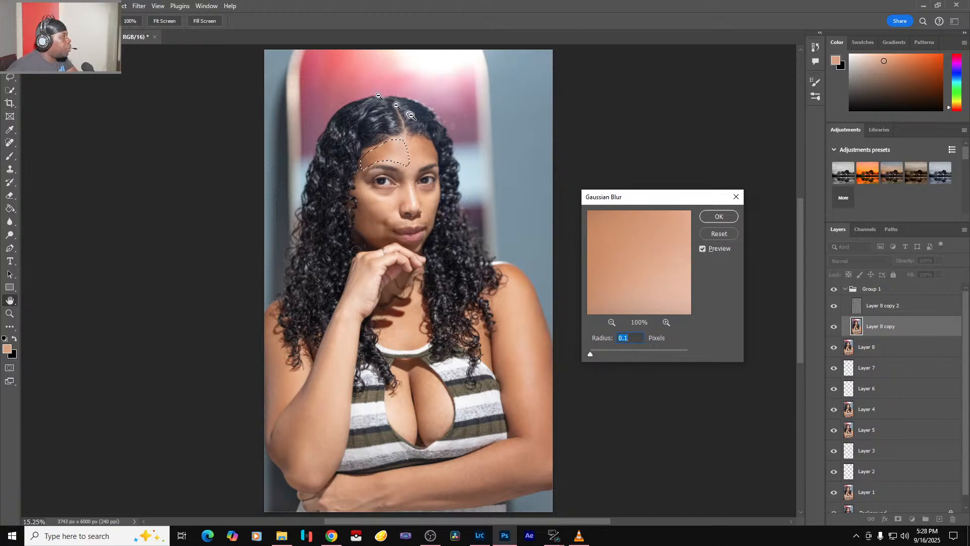
{"action": "left_click", "coordinate": [717, 233]}
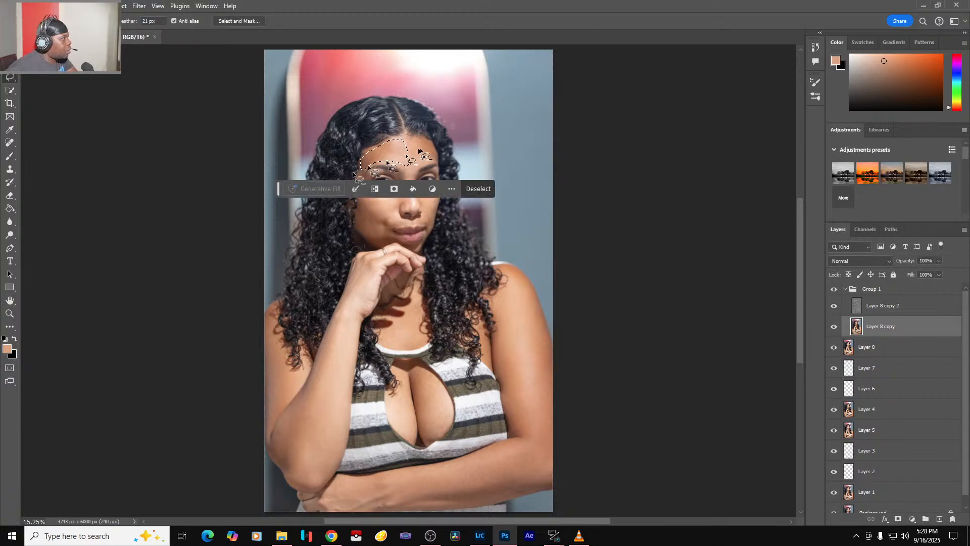
Step: Blur the forehead selection on Layer 8 copy with a Gaussian Blur radius of 21 pixels and deselect it
{"action": "scroll", "coordinate": [394, 151], "scroll_direction": "up", "scroll_amount": 8}
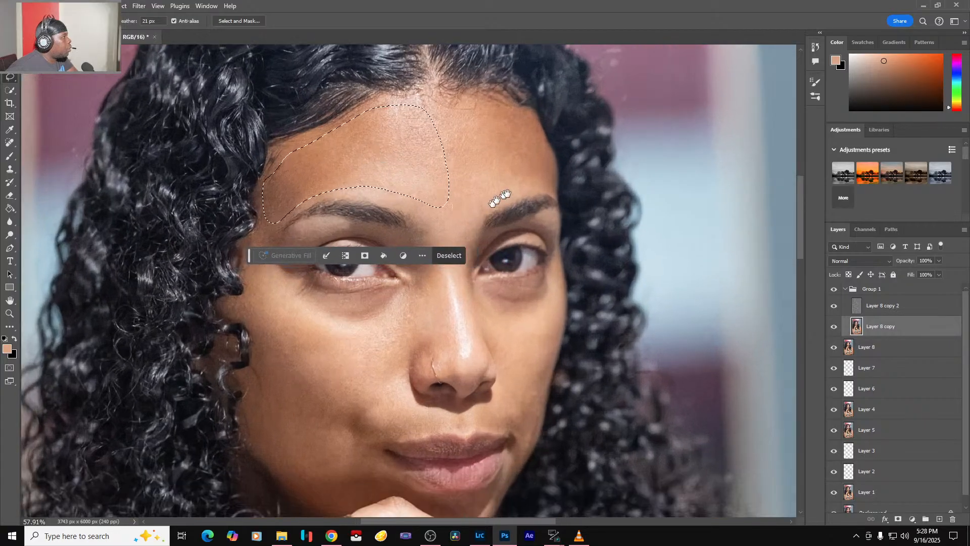
{"action": "left_click_drag", "start_coordinate": [501, 198], "coordinate": [565, 257]}
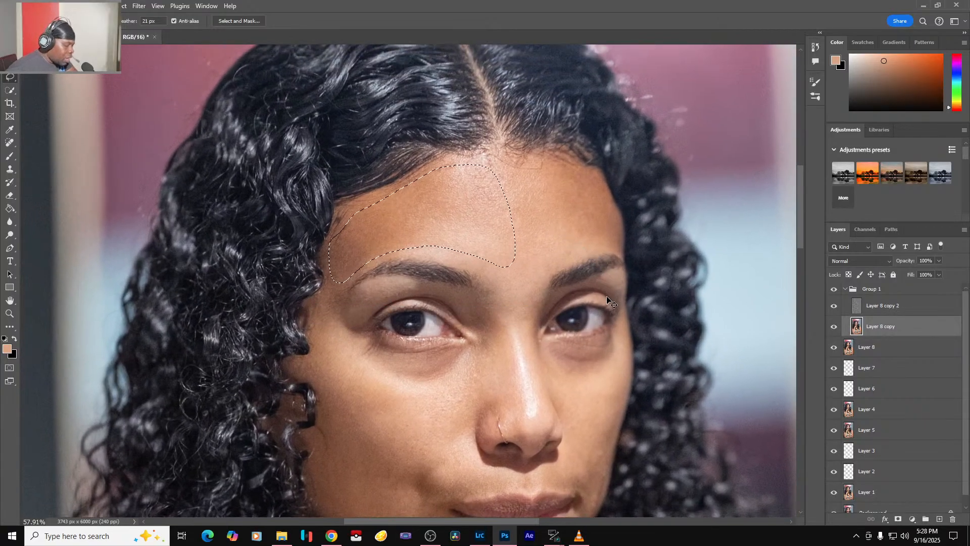
{"action": "key", "text": "ctrl+alt+f"}
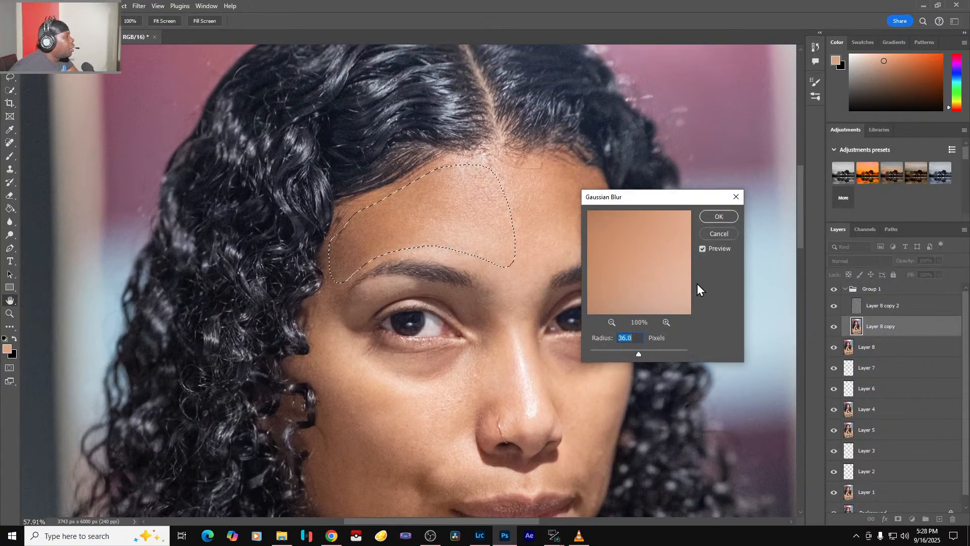
{"action": "left_click", "coordinate": [702, 250]}
{"action": "left_click", "coordinate": [702, 250]}
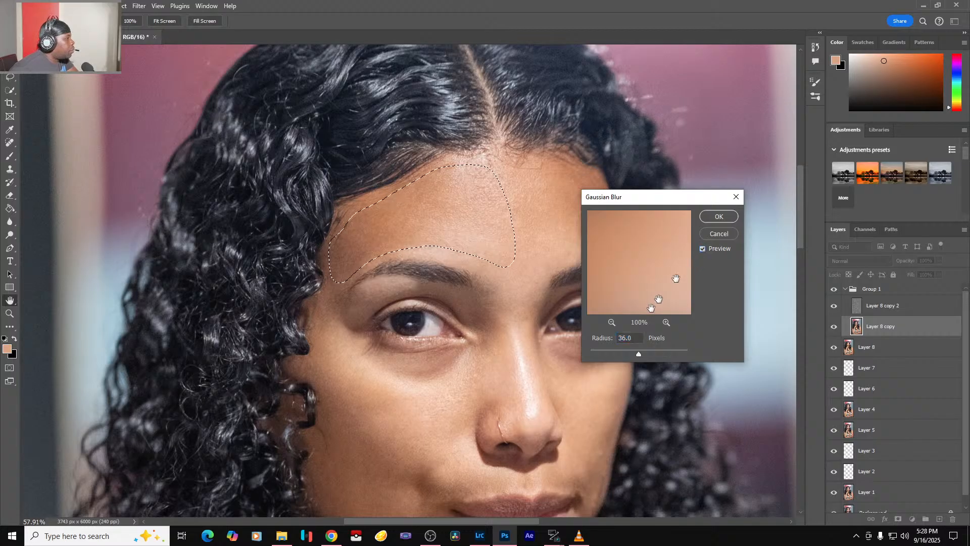
{"action": "double_click", "coordinate": [627, 337]}
{"action": "type", "text": "21"}
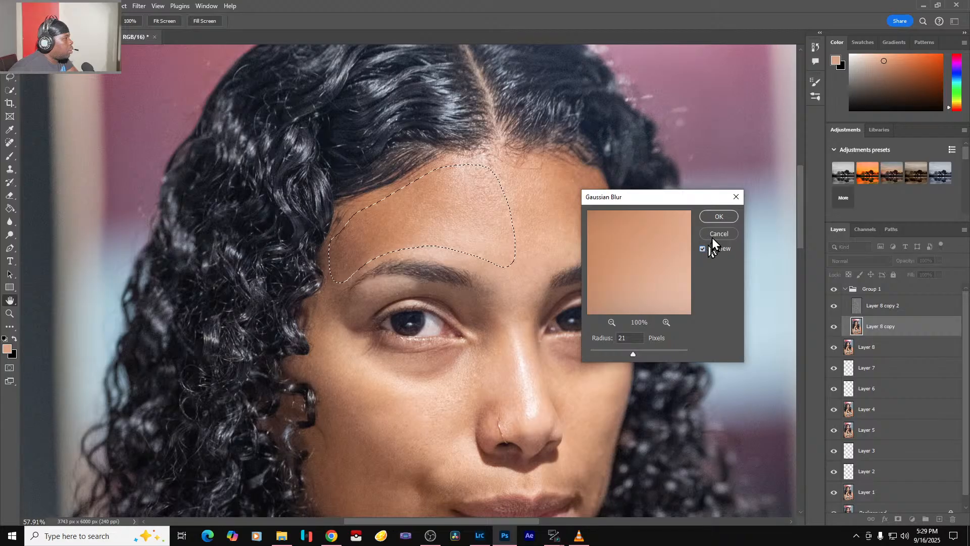
{"action": "key", "text": "Return"}
{"action": "left_click", "coordinate": [453, 242]}
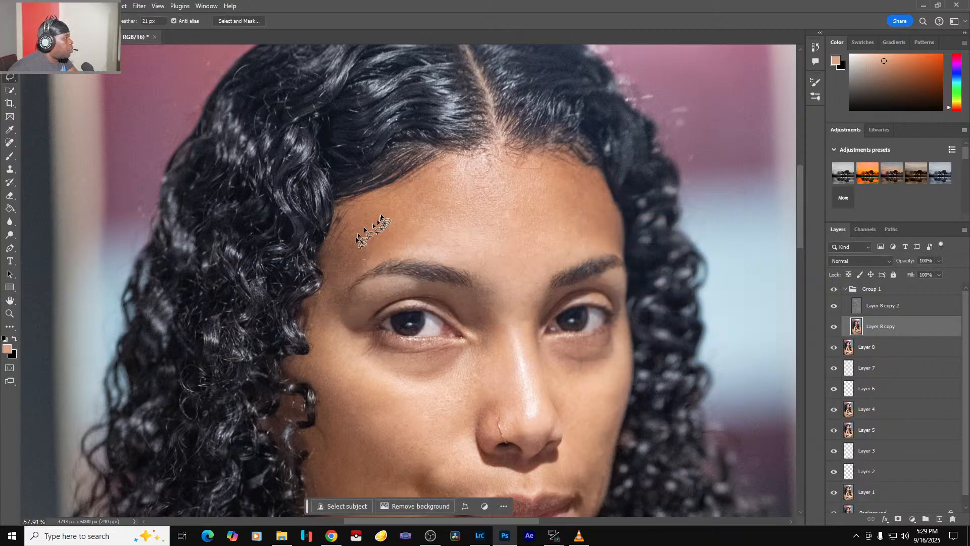
Step: Lasso the temple from the hairline to beside the eye, apply a Gaussian Blur of 14 pixels radius and deselect it
{"action": "mouse_move", "coordinate": [387, 204]}
{"action": "left_mouse_down"}
{"action": "mouse_move", "coordinate": [344, 200]}
{"action": "mouse_move", "coordinate": [334, 255]}
{"action": "left_mouse_up"}
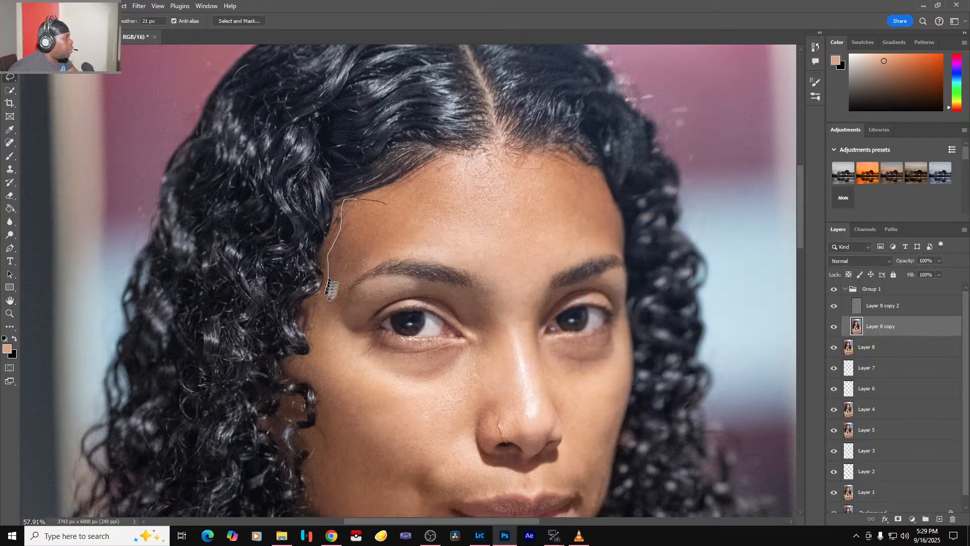
{"action": "mouse_move", "coordinate": [325, 289]}
{"action": "left_mouse_down"}
{"action": "mouse_move", "coordinate": [317, 320]}
{"action": "mouse_move", "coordinate": [325, 324]}
{"action": "mouse_move", "coordinate": [353, 311]}
{"action": "mouse_move", "coordinate": [341, 273]}
{"action": "mouse_move", "coordinate": [384, 256]}
{"action": "left_mouse_up"}
{"action": "left_click_drag", "start_coordinate": [404, 221], "coordinate": [391, 207]}
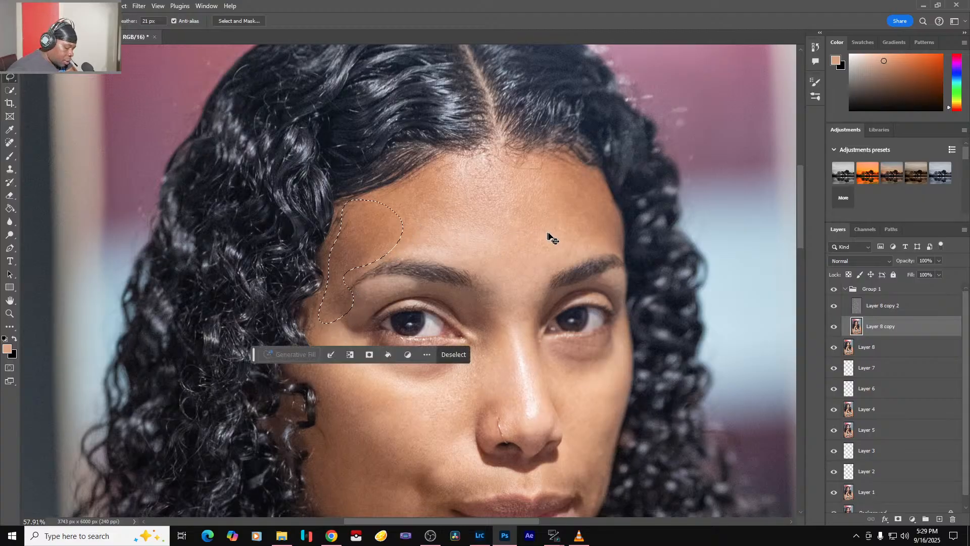
{"action": "key", "text": "ctrl+alt+f"}
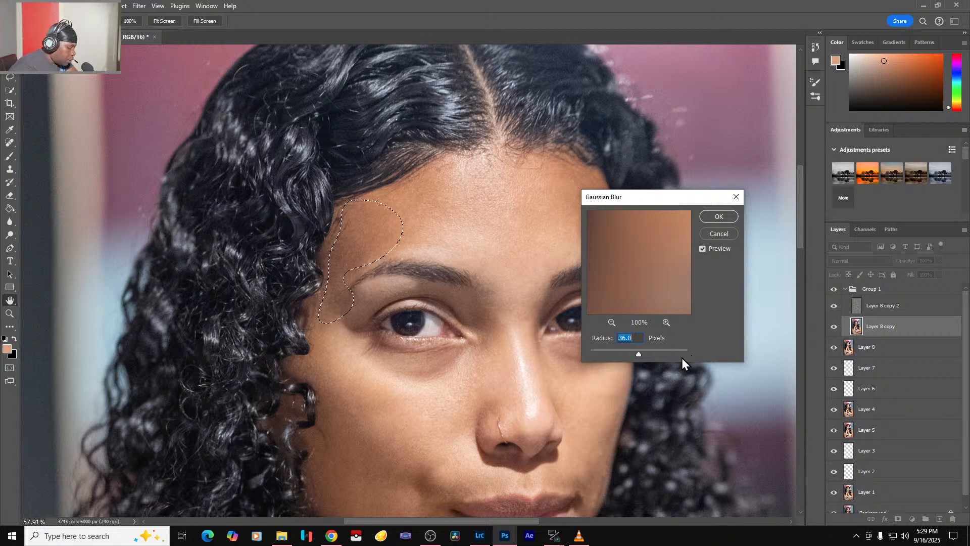
{"action": "type", "text": "7"}
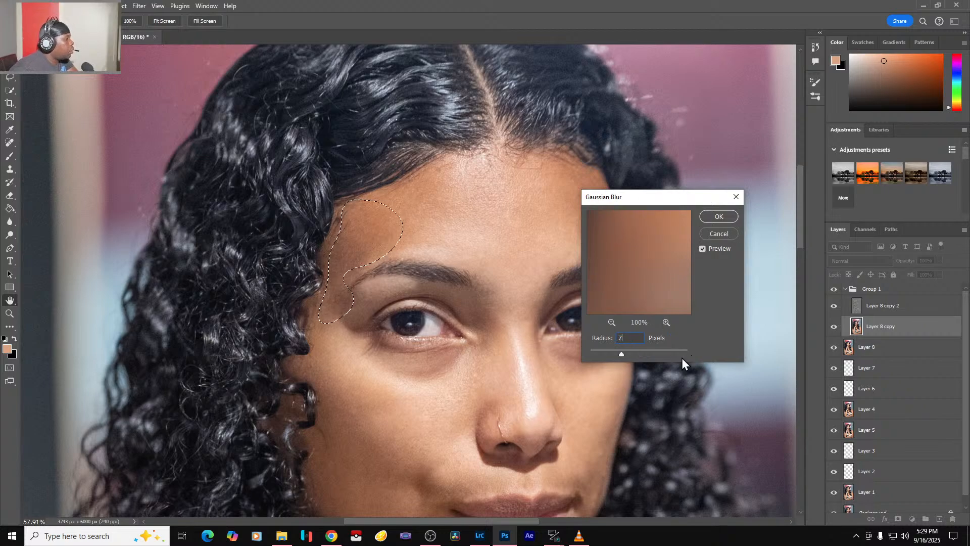
{"action": "key", "text": "BackSpace"}
{"action": "type", "text": "14"}
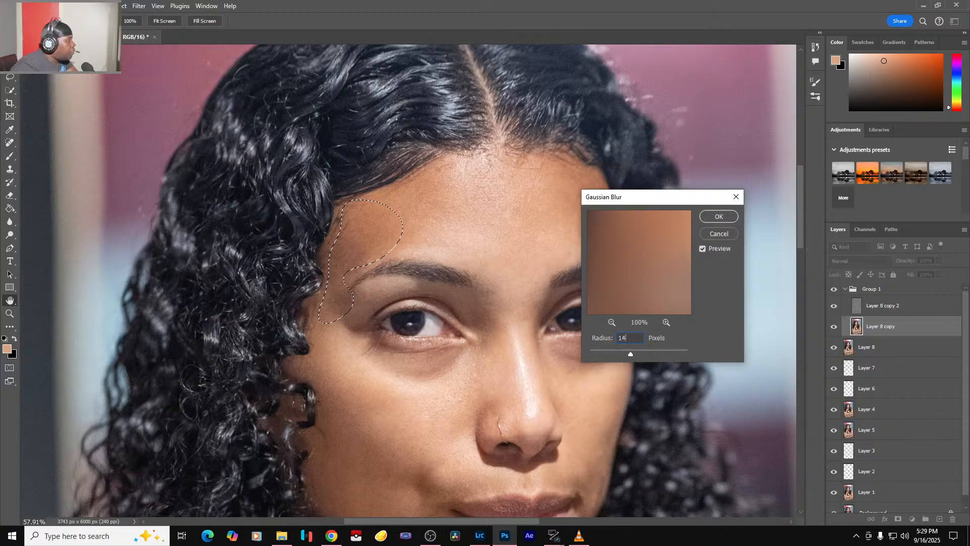
{"action": "left_click", "coordinate": [702, 249]}
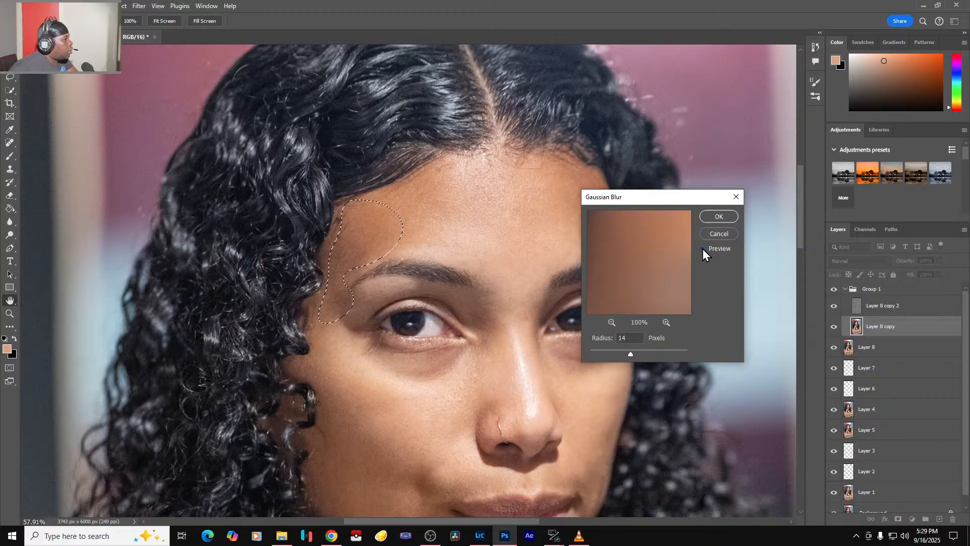
{"action": "key", "text": "Return"}
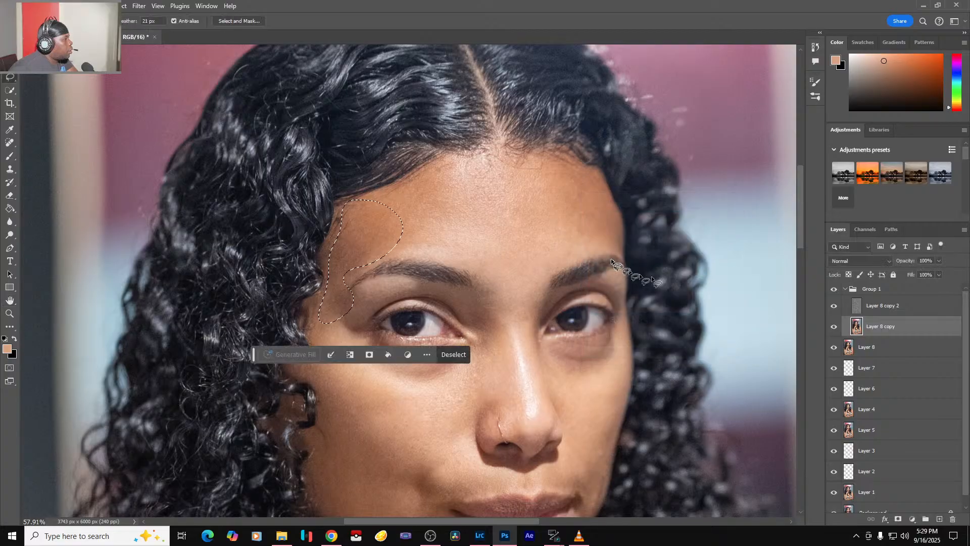
{"action": "key", "text": "ctrl+d"}
Step: Lasso the shadowed cheek beside the corner of the mouth and try a Gaussian Blur of 70 pixels radius on it
{"action": "left_click_drag", "start_coordinate": [461, 411], "coordinate": [530, 227]}
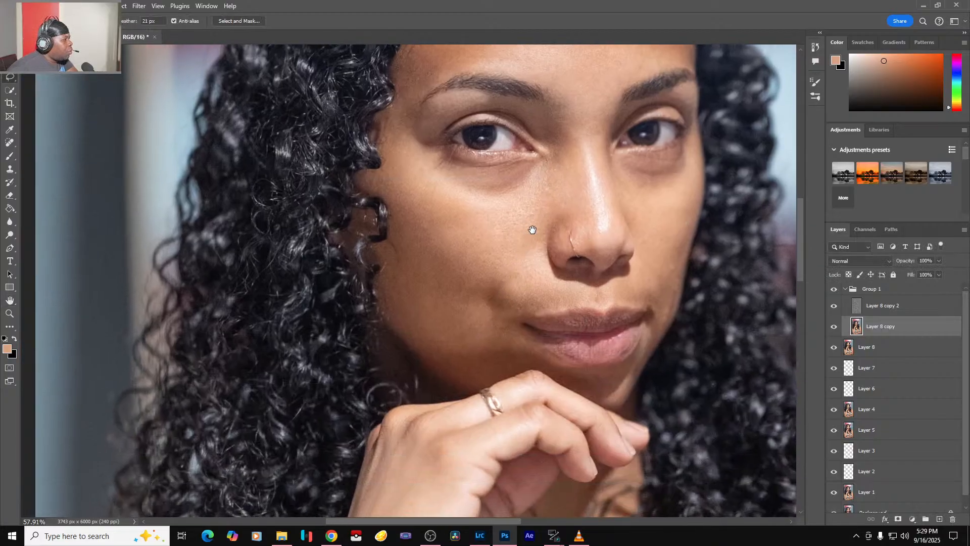
{"action": "mouse_move", "coordinate": [507, 260]}
{"action": "left_mouse_down"}
{"action": "mouse_move", "coordinate": [414, 327]}
{"action": "mouse_move", "coordinate": [504, 350]}
{"action": "mouse_move", "coordinate": [525, 316]}
{"action": "mouse_move", "coordinate": [532, 274]}
{"action": "mouse_move", "coordinate": [548, 298]}
{"action": "left_mouse_up"}
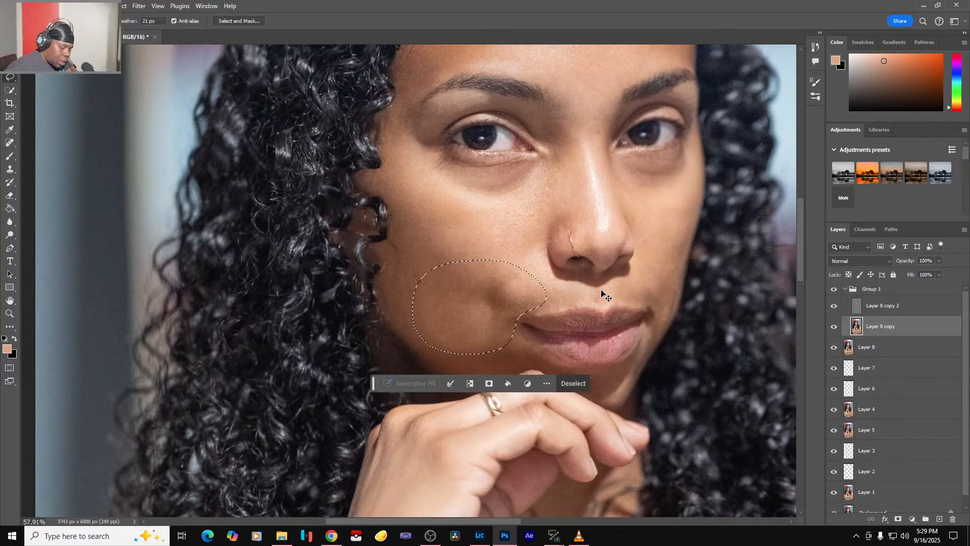
{"action": "key", "text": "ctrl+alt+f"}
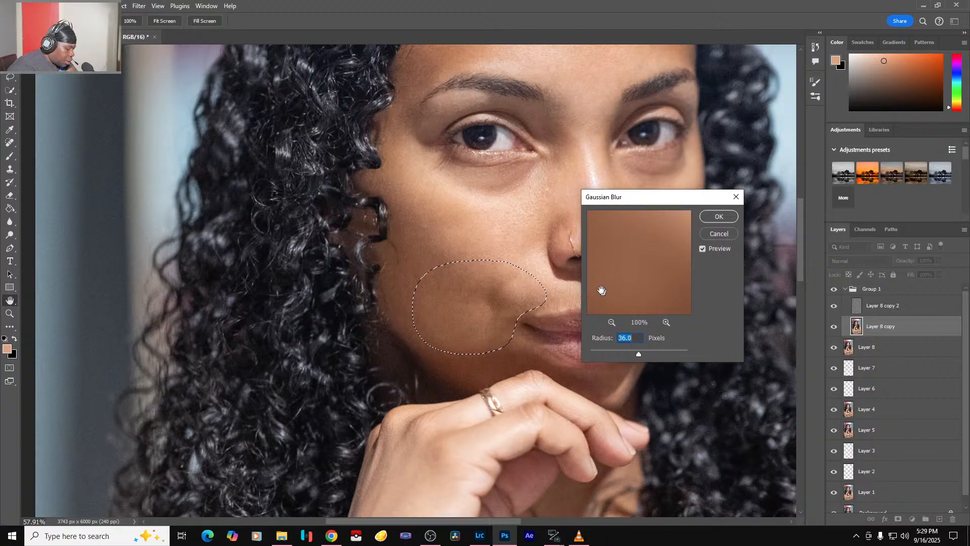
{"action": "type", "text": "70"}
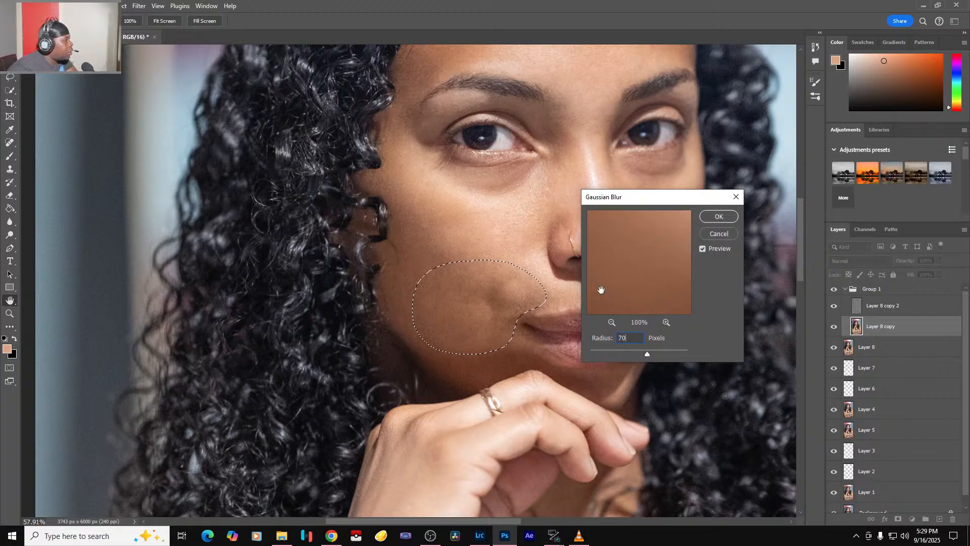
{"action": "key", "text": "alt"}
{"action": "key", "text": "ctrl+0"}
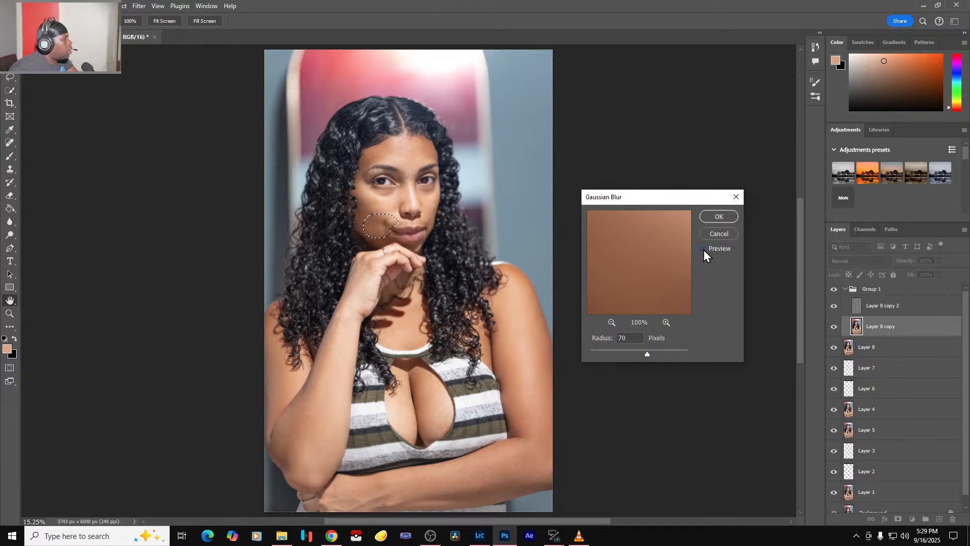
{"action": "left_click", "coordinate": [713, 234]}
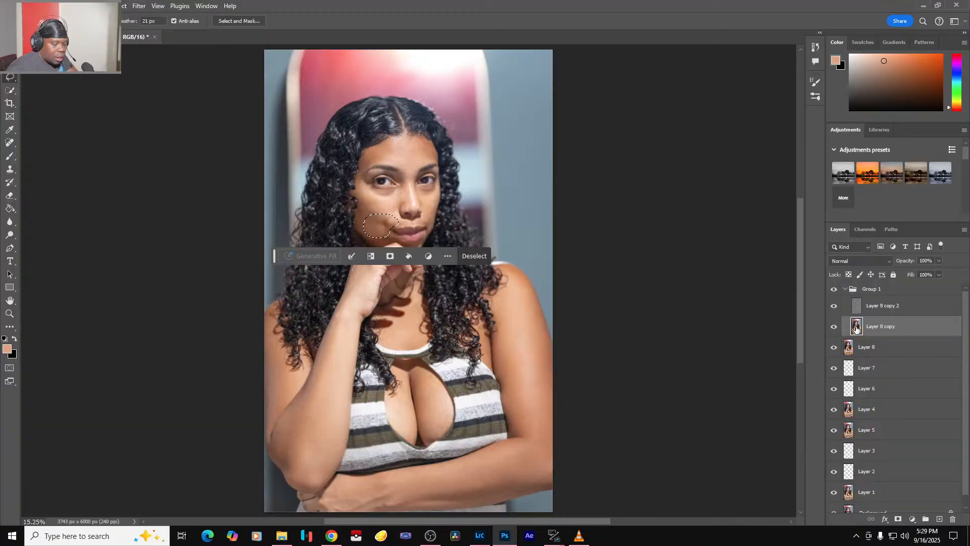
Step: Try to delete Group 1 and place it inside a new layer group
{"action": "left_click", "coordinate": [869, 292]}
{"action": "key", "text": "Delete"}
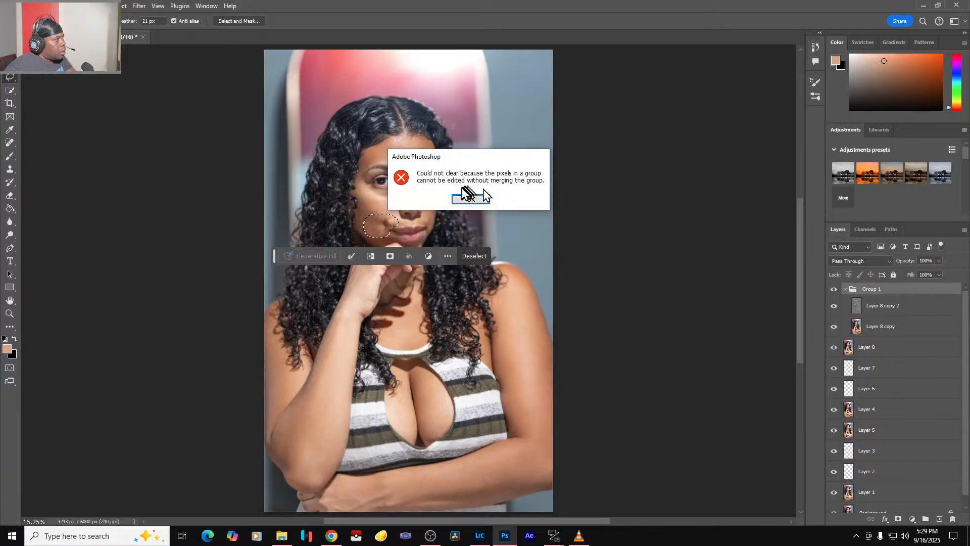
{"action": "left_click", "coordinate": [469, 199]}
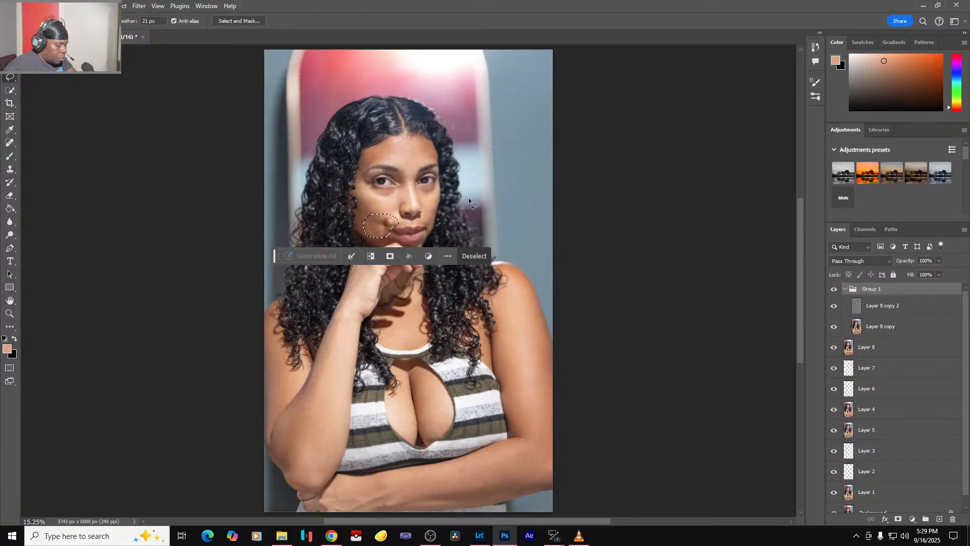
{"action": "key", "text": "ctrl+g"}
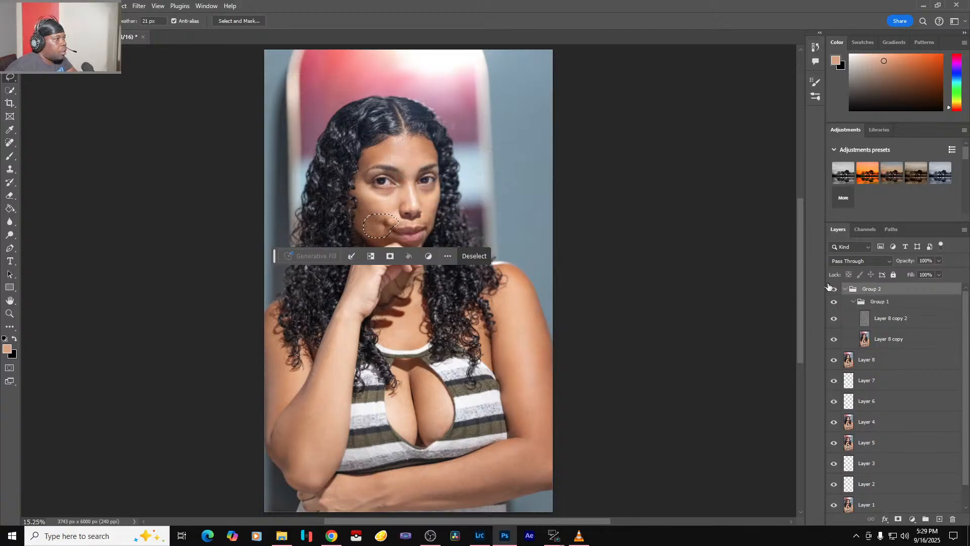
Step: Replace Group 2 with a fresh group holding two duplicates of Layer 8, leaving no active selection
{"action": "key", "text": "ctrl+d"}
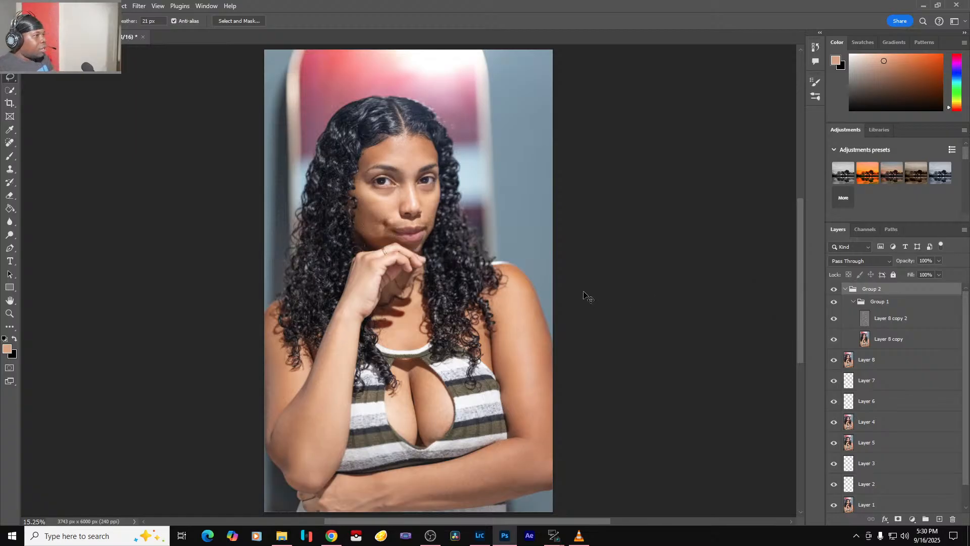
{"action": "key", "text": "Delete"}
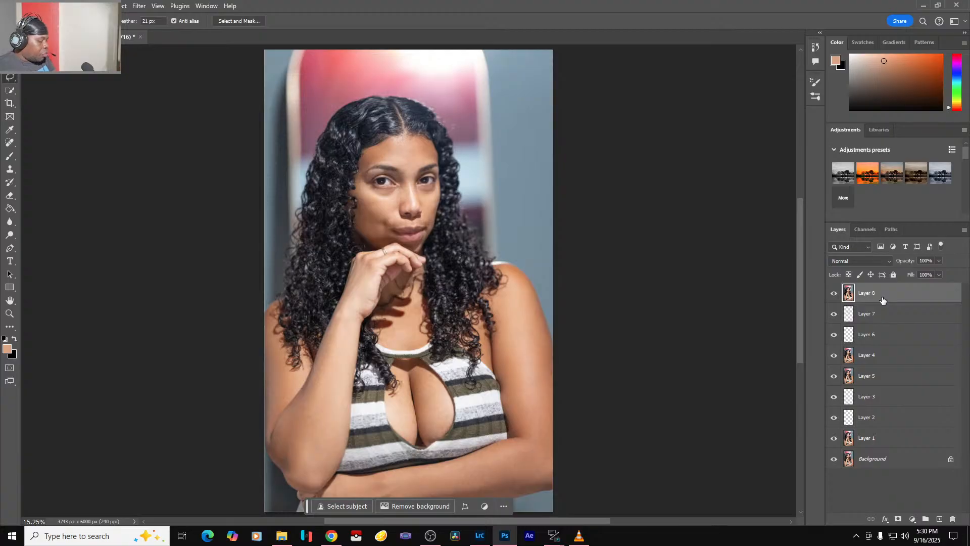
{"action": "key", "text": "ctrl+j"}
{"action": "key", "text": "ctrl+j"}
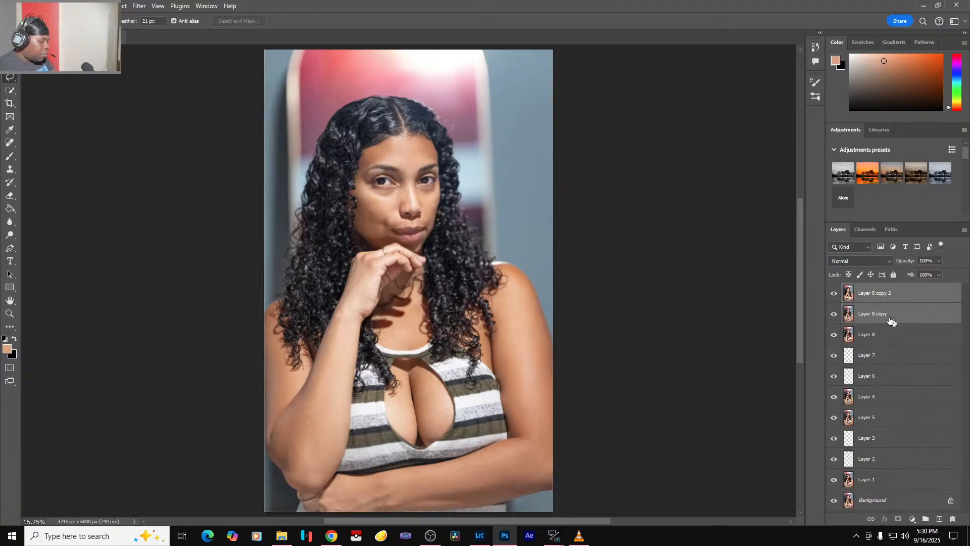
{"action": "key", "text": "ctrl+g"}
{"action": "left_click", "coordinate": [843, 289]}
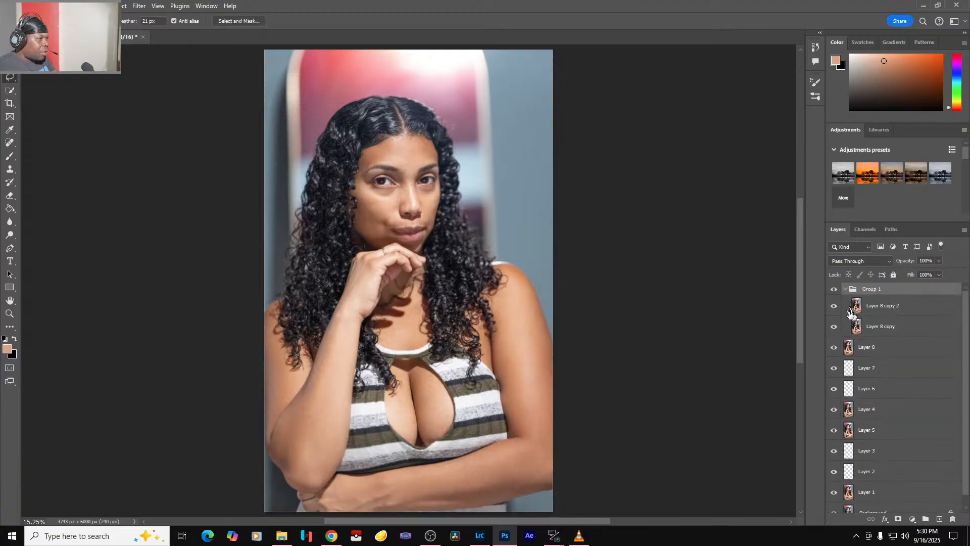
Step: Hide Layer 8 copy 2 and blur Layer 8 copy with a Gaussian Blur radius of 5.8 pixels
{"action": "left_click", "coordinate": [834, 305]}
{"action": "left_click", "coordinate": [863, 333]}
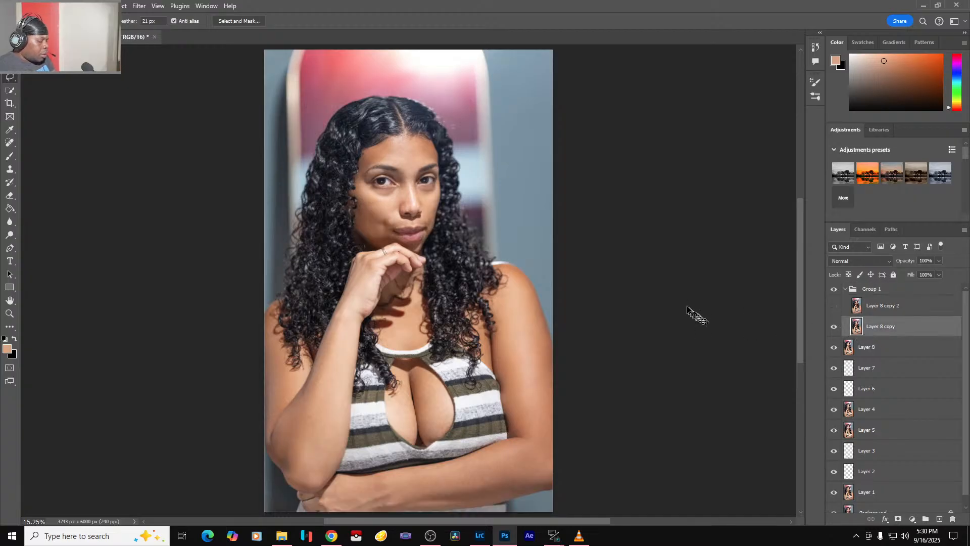
{"action": "key", "text": "ctrl+alt+f"}
{"action": "type", "text": "5.8"}
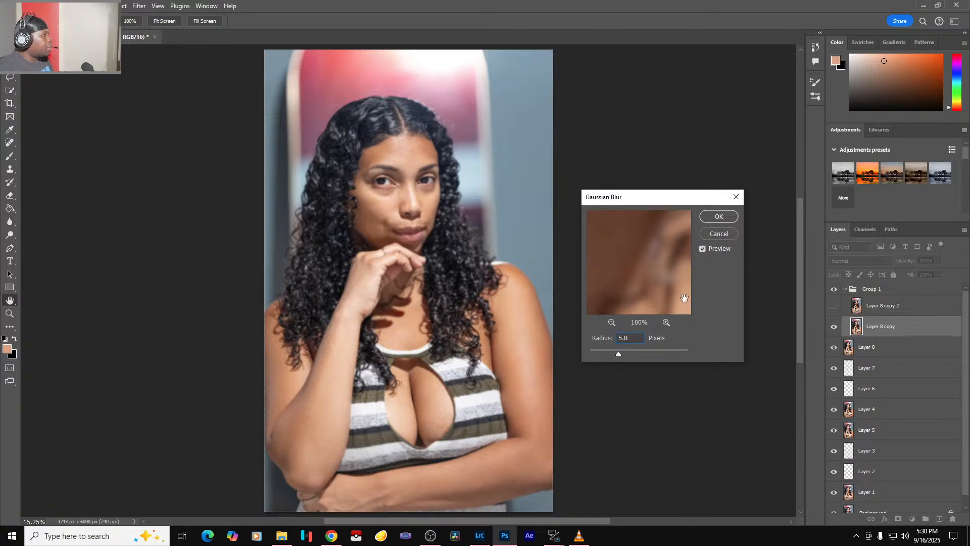
{"action": "left_click", "coordinate": [715, 218]}
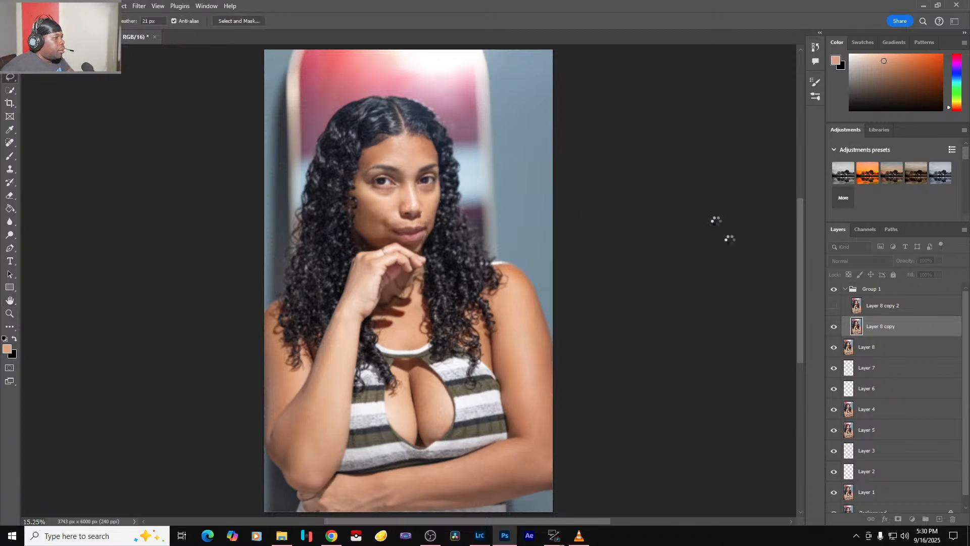
Step: Show Layer 8 copy 2 and use Apply Image on it with Layer 8 copy as source, Subtract blending, scale 2 and offset 128
{"action": "left_click", "coordinate": [856, 308]}
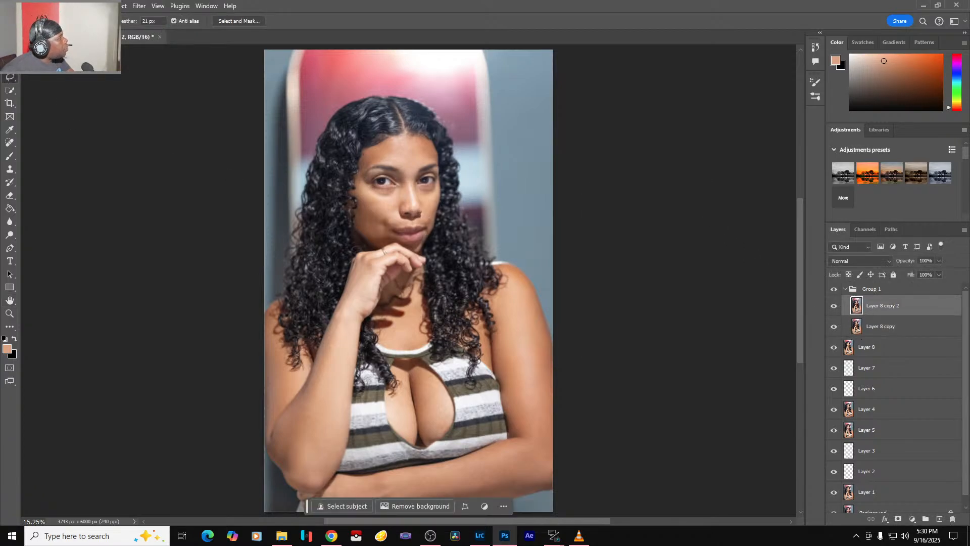
{"action": "left_click", "coordinate": [44, 6]}
{"action": "mouse_move", "coordinate": [63, 6]}
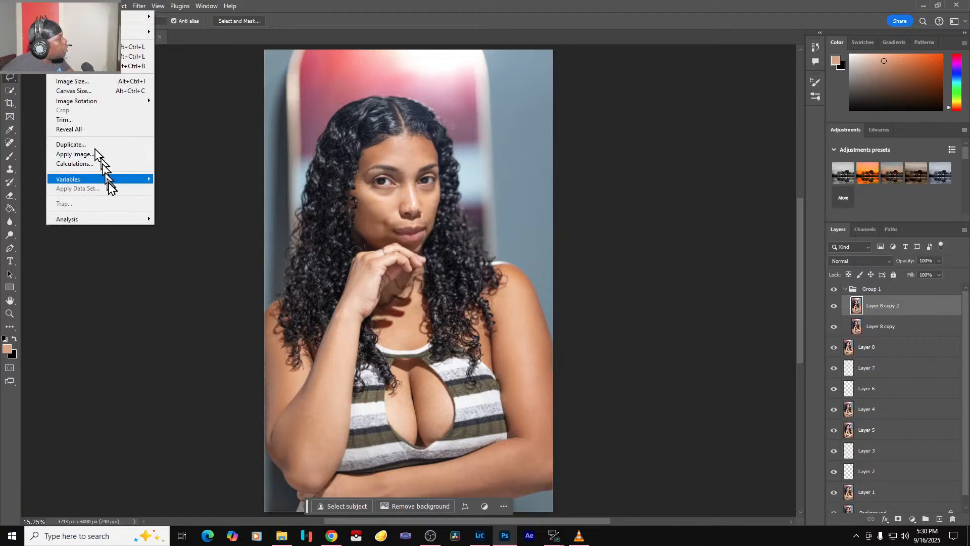
{"action": "left_click", "coordinate": [111, 154]}
{"action": "left_click", "coordinate": [727, 113]}
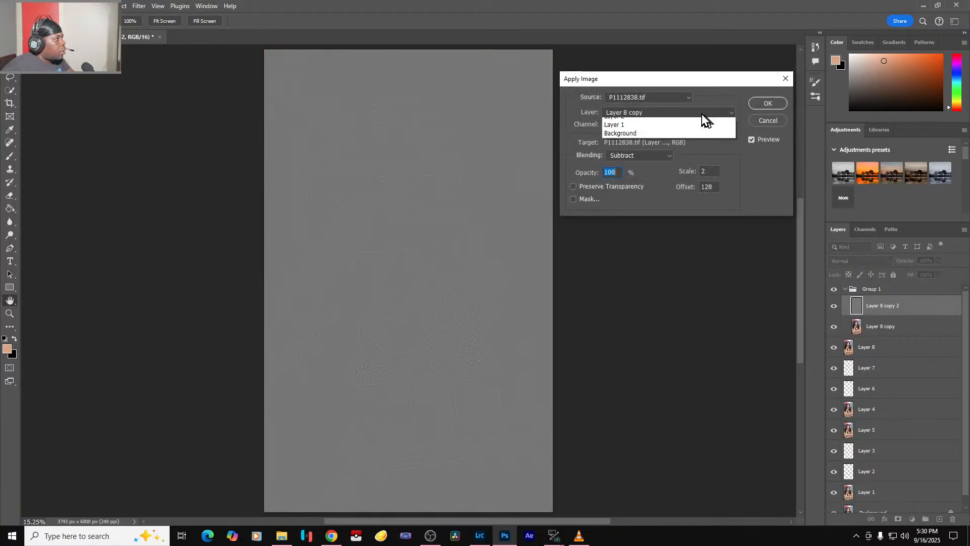
{"action": "left_click", "coordinate": [659, 148]}
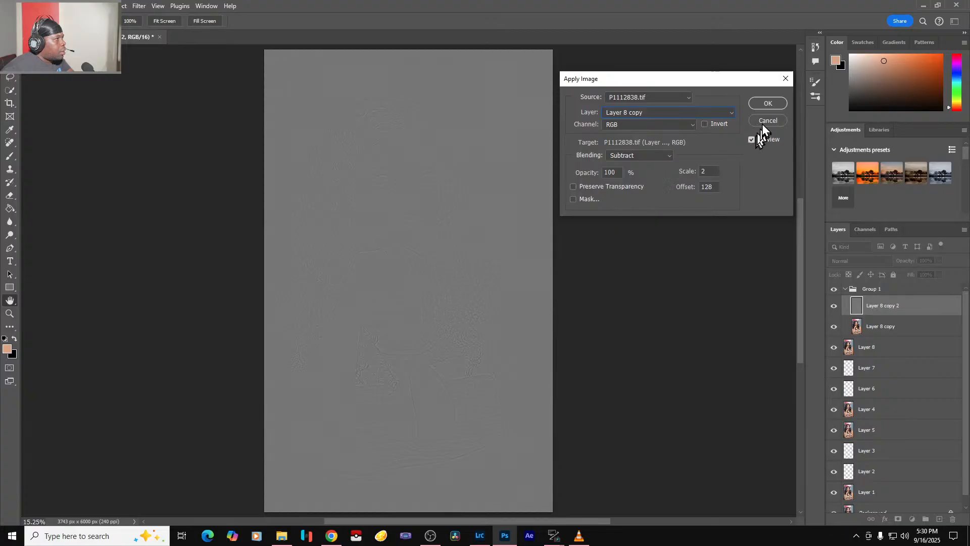
{"action": "left_click", "coordinate": [765, 106]}
Step: Set Layer 8 copy 2's blend mode to Linear Light and make Layer 8 copy the active layer
{"action": "left_click", "coordinate": [859, 261]}
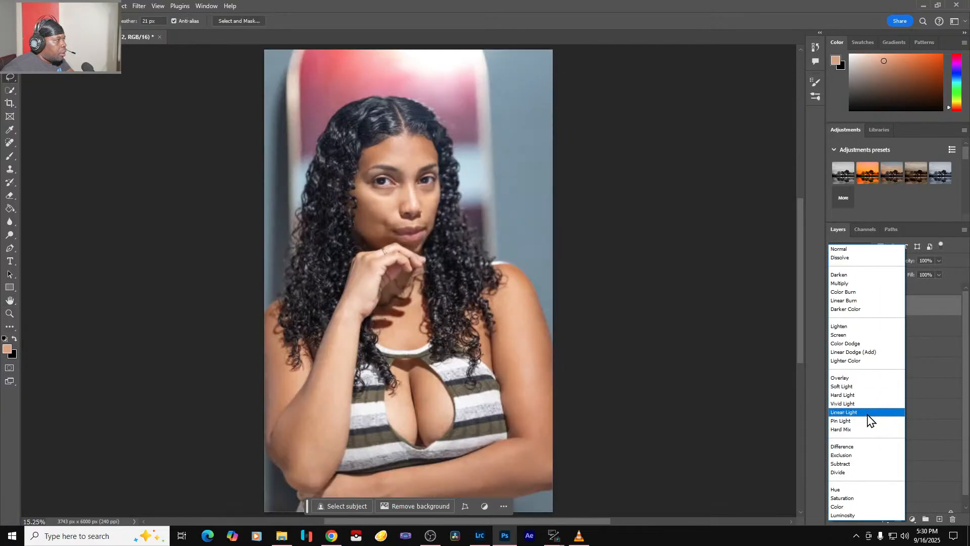
{"action": "key", "text": "Escape"}
{"action": "left_click", "coordinate": [857, 329]}
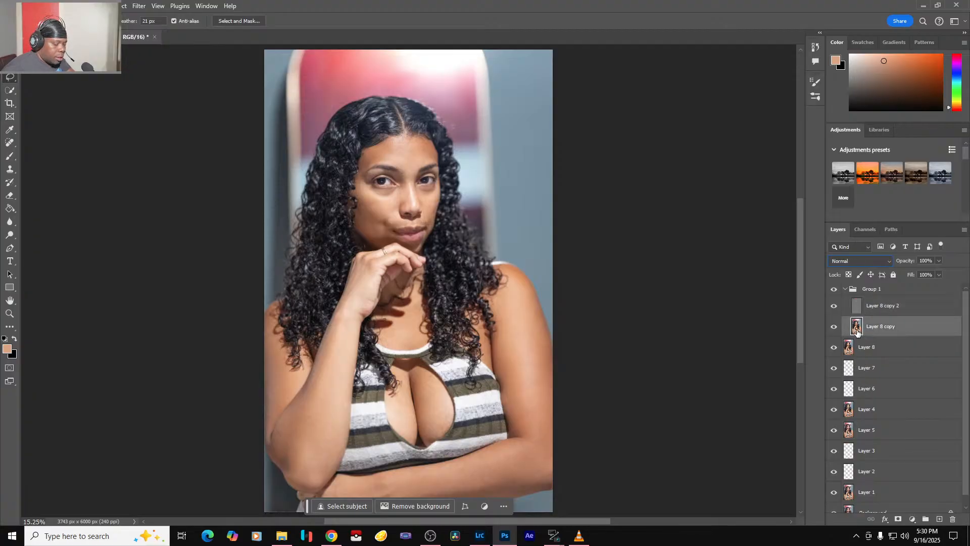
Step: Lasso the cheek beside the corner of the mouth and try a Gaussian Blur of 42 pixels radius on it
{"action": "scroll", "coordinate": [364, 175], "scroll_direction": "up", "scroll_amount": 5}
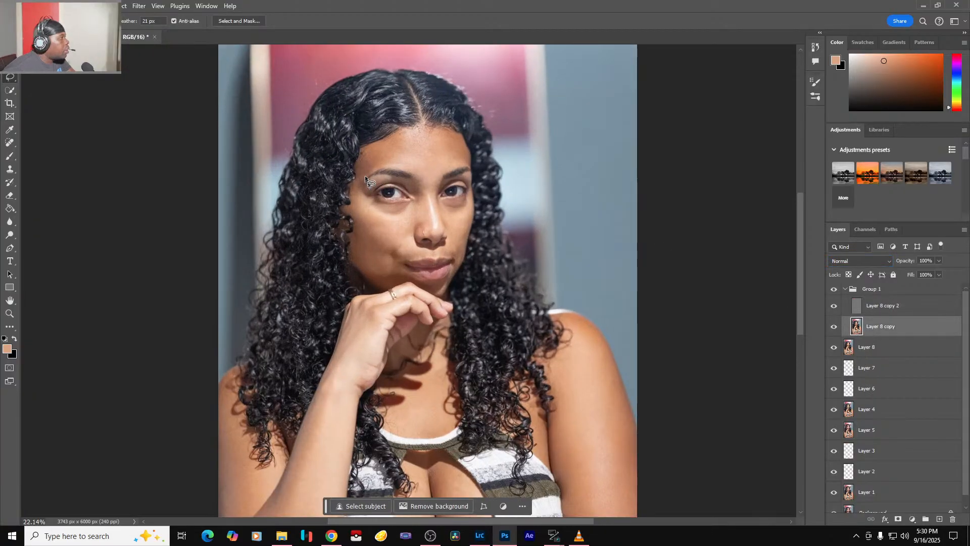
{"action": "mouse_move", "coordinate": [447, 317]}
{"action": "left_mouse_down"}
{"action": "mouse_move", "coordinate": [390, 353]}
{"action": "mouse_move", "coordinate": [408, 379]}
{"action": "mouse_move", "coordinate": [439, 377]}
{"action": "mouse_move", "coordinate": [468, 339]}
{"action": "left_mouse_up"}
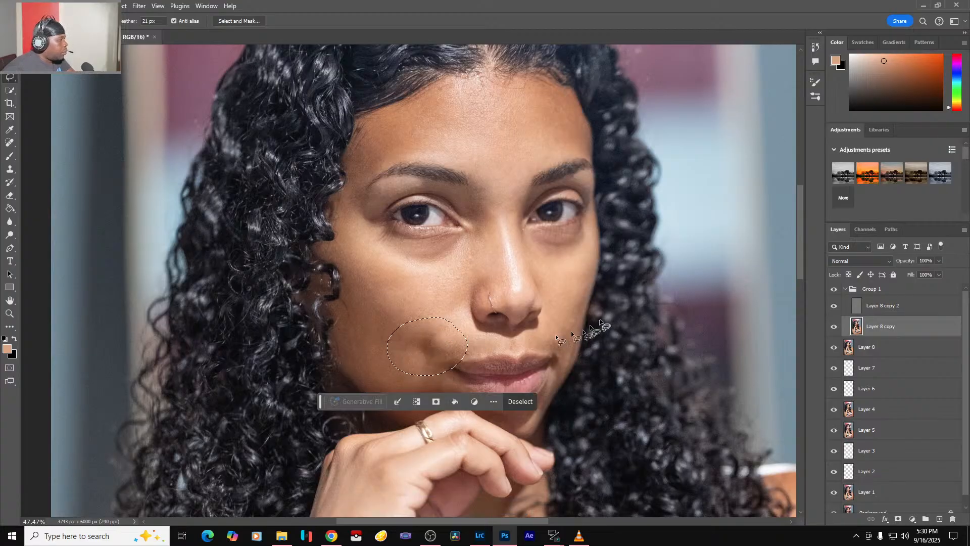
{"action": "key", "text": "ctrl+alt+f"}
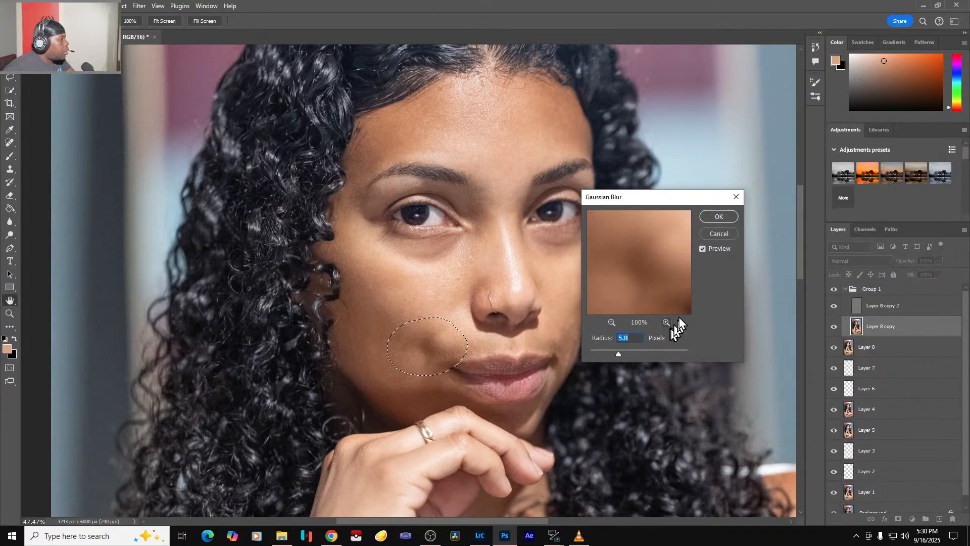
{"action": "type", "text": "42"}
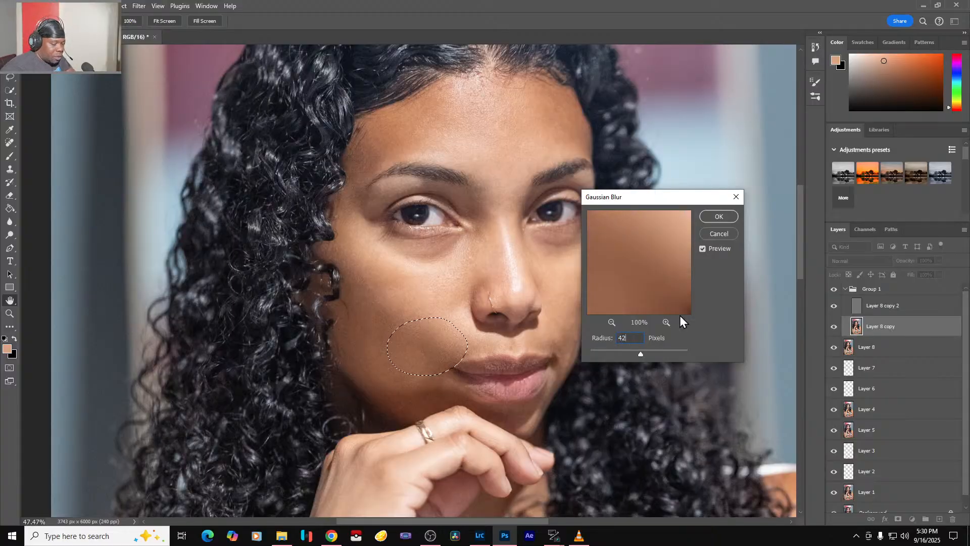
{"action": "key", "text": "ctrl+0"}
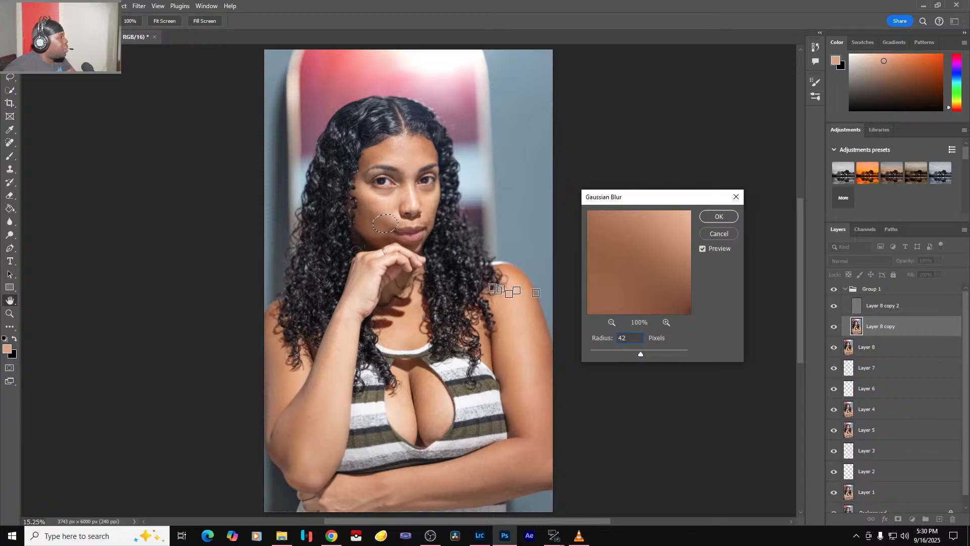
{"action": "left_click", "coordinate": [719, 216]}
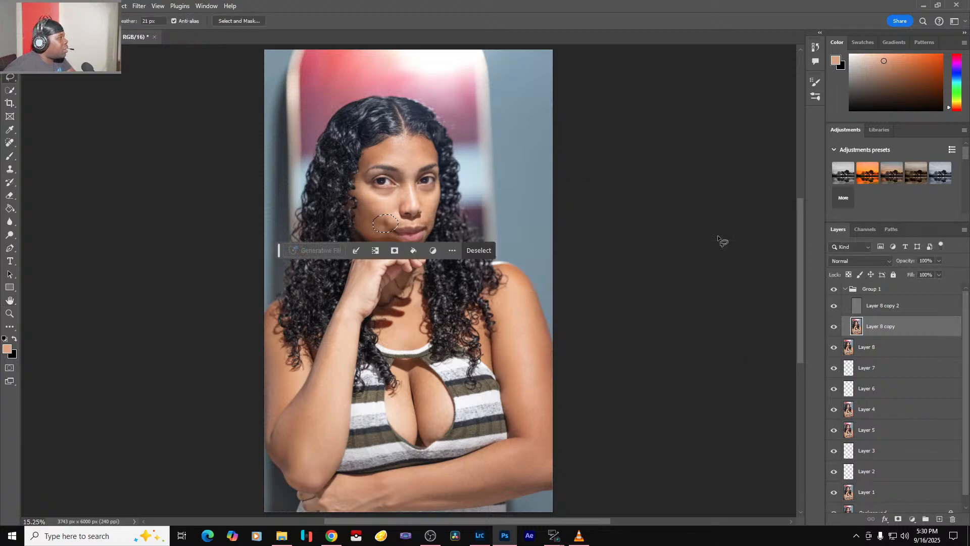
Step: Lasso the forehead from the image-left hairline down around the eyebrow to the temple, apply a 21-pixel Gaussian Blur and deselect it
{"action": "scroll", "coordinate": [374, 152], "scroll_direction": "up", "scroll_amount": 5}
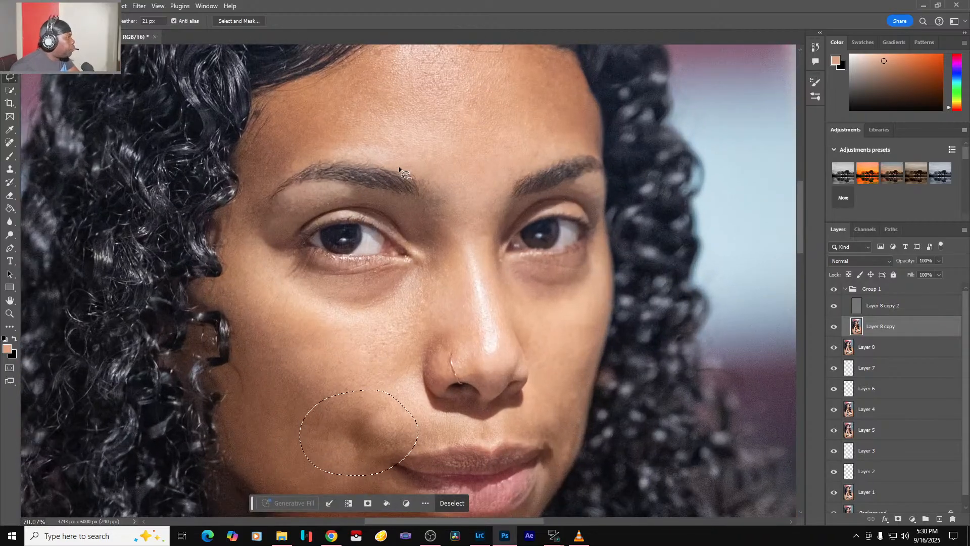
{"action": "left_click_drag", "start_coordinate": [366, 152], "coordinate": [422, 236]}
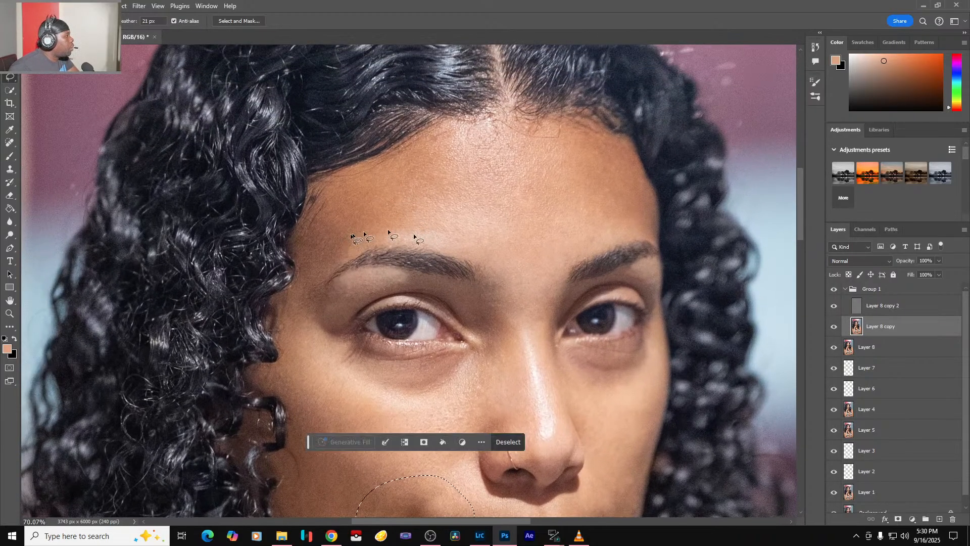
{"action": "mouse_move", "coordinate": [339, 181]}
{"action": "left_mouse_down"}
{"action": "mouse_move", "coordinate": [306, 203]}
{"action": "mouse_move", "coordinate": [299, 222]}
{"action": "mouse_move", "coordinate": [287, 316]}
{"action": "mouse_move", "coordinate": [311, 314]}
{"action": "mouse_move", "coordinate": [328, 296]}
{"action": "mouse_move", "coordinate": [336, 256]}
{"action": "mouse_move", "coordinate": [403, 233]}
{"action": "mouse_move", "coordinate": [451, 234]}
{"action": "mouse_move", "coordinate": [472, 216]}
{"action": "mouse_move", "coordinate": [443, 138]}
{"action": "mouse_move", "coordinate": [337, 180]}
{"action": "left_mouse_up"}
{"action": "key", "text": "ctrl+alt+f"}
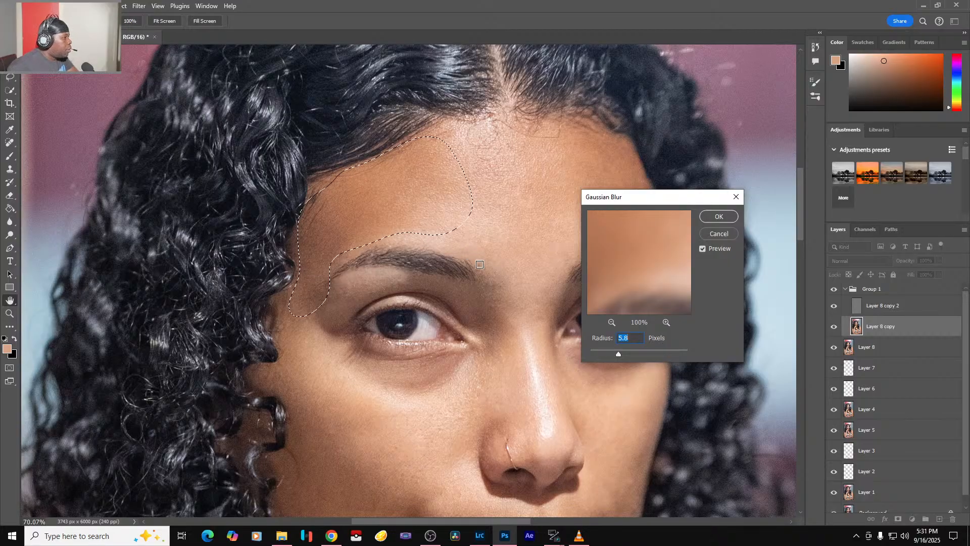
{"action": "type", "text": "14"}
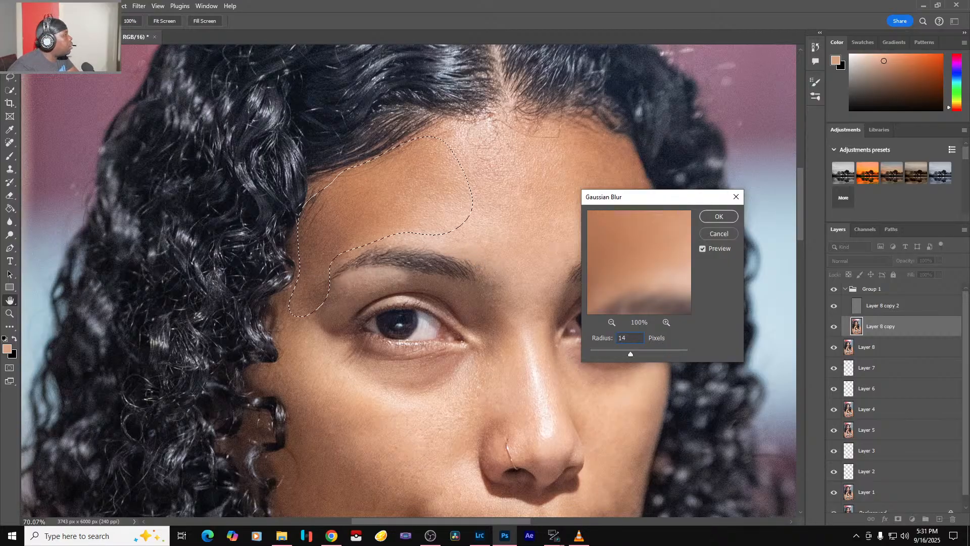
{"action": "type", "text": "21"}
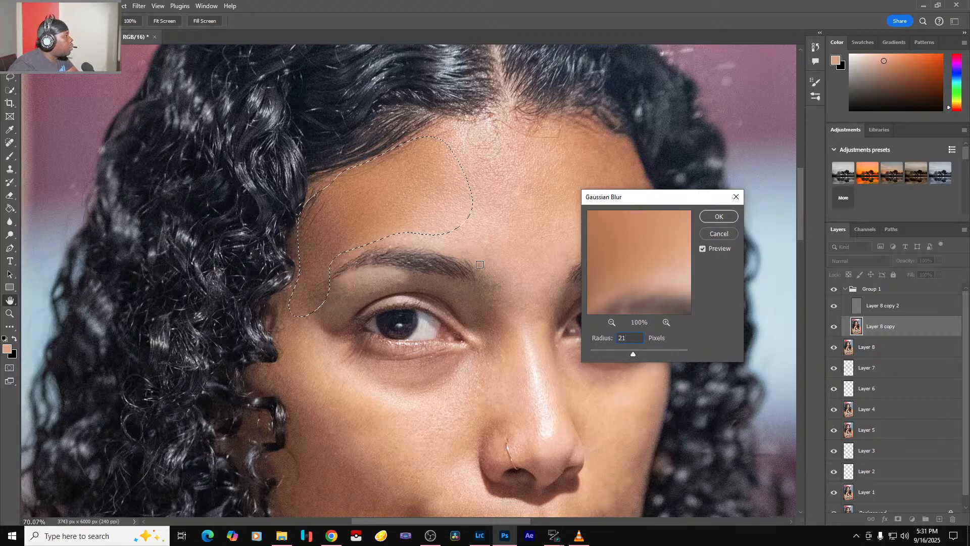
{"action": "key", "text": "ctrl+0"}
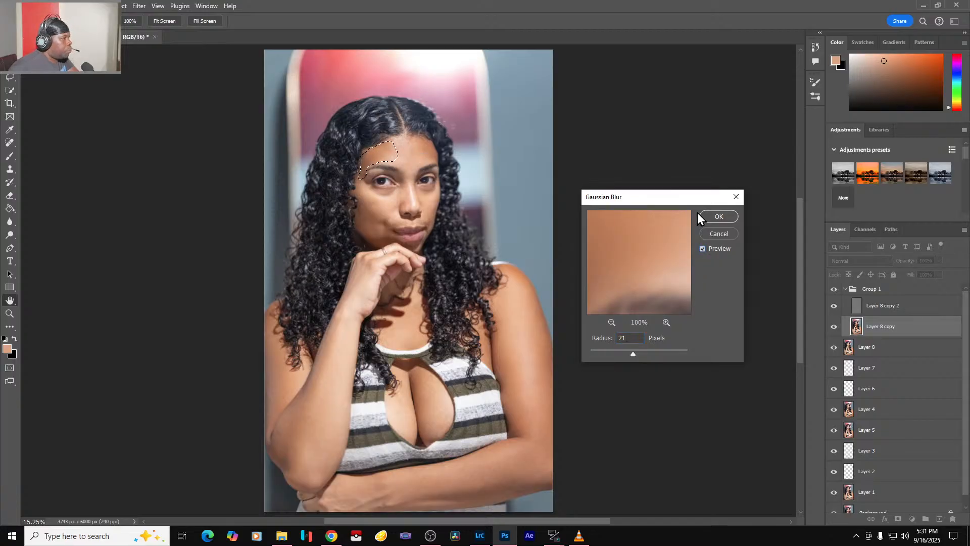
{"action": "left_click", "coordinate": [718, 217]}
{"action": "key", "text": "ctrl+d"}
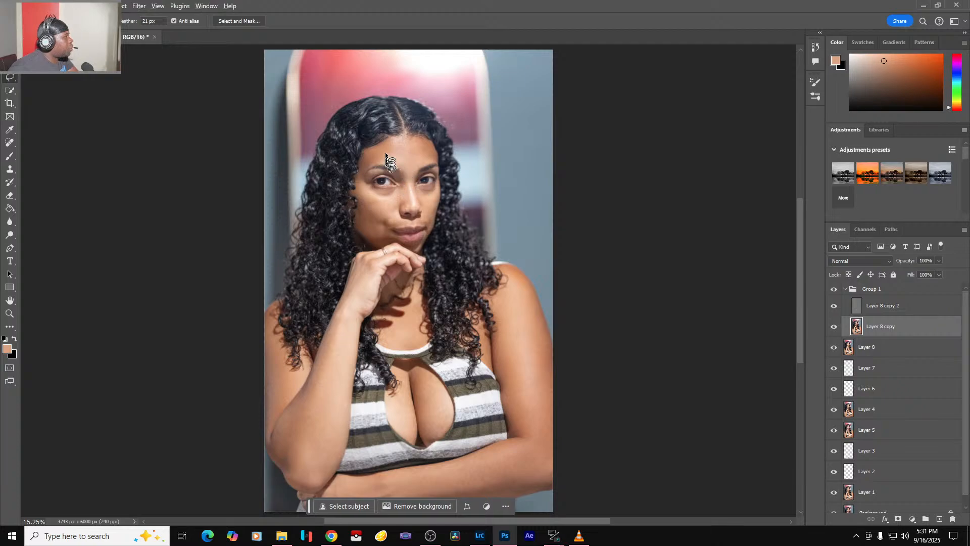
Step: Lasso the middle of the forehead from the hairline down between the eyebrows, apply a 21-pixel Gaussian Blur and deselect it
{"action": "scroll", "coordinate": [386, 145], "scroll_direction": "up", "scroll_amount": 3}
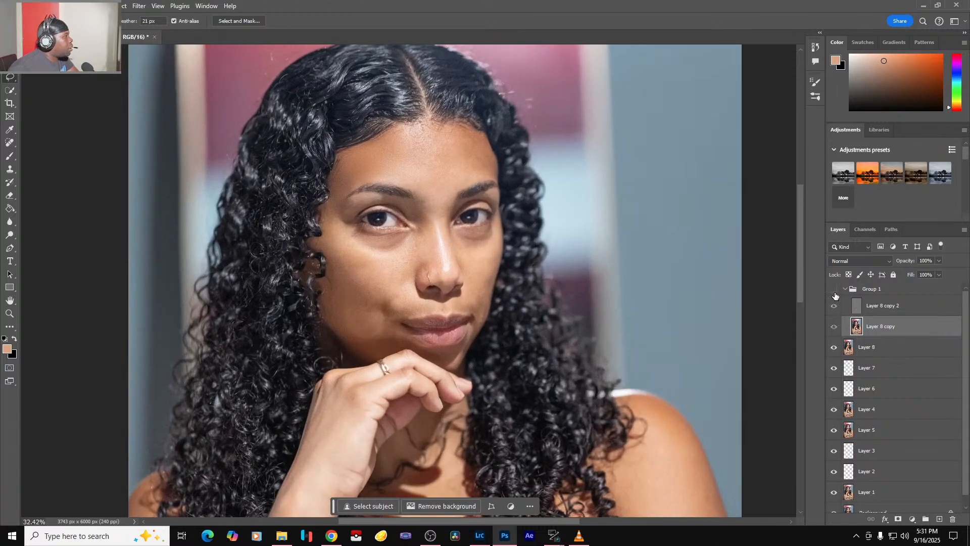
{"action": "scroll", "coordinate": [412, 155], "scroll_direction": "up", "scroll_amount": 3}
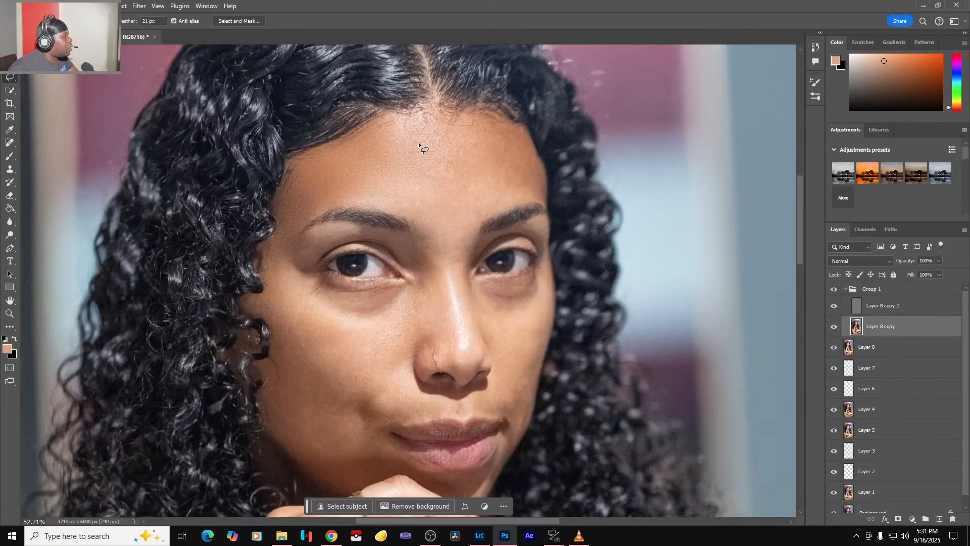
{"action": "mouse_move", "coordinate": [451, 115]}
{"action": "left_mouse_down"}
{"action": "mouse_move", "coordinate": [392, 116]}
{"action": "mouse_move", "coordinate": [391, 148]}
{"action": "mouse_move", "coordinate": [407, 196]}
{"action": "left_mouse_up"}
{"action": "left_click_drag", "start_coordinate": [444, 268], "coordinate": [472, 257]}
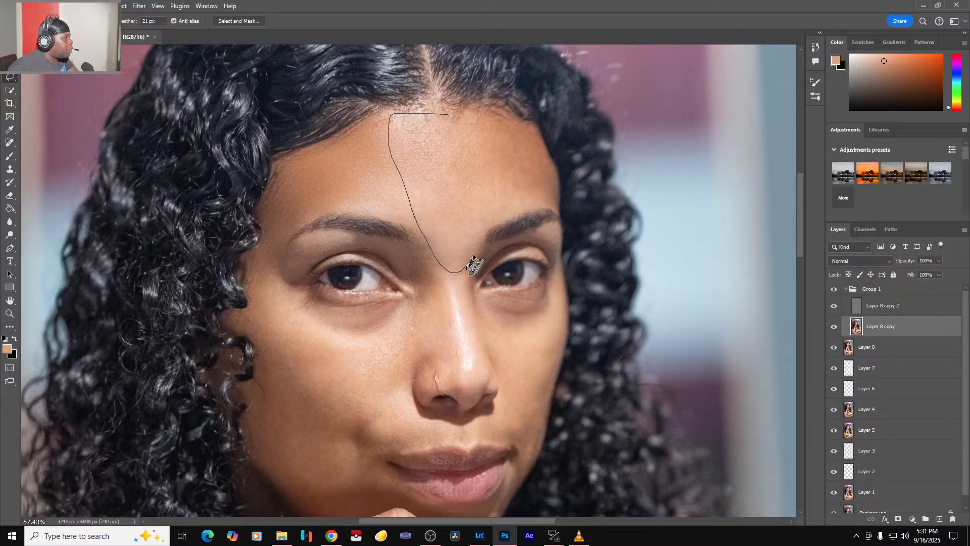
{"action": "mouse_move", "coordinate": [489, 225]}
{"action": "left_mouse_down"}
{"action": "mouse_move", "coordinate": [512, 210]}
{"action": "mouse_move", "coordinate": [516, 187]}
{"action": "mouse_move", "coordinate": [511, 140]}
{"action": "left_mouse_up"}
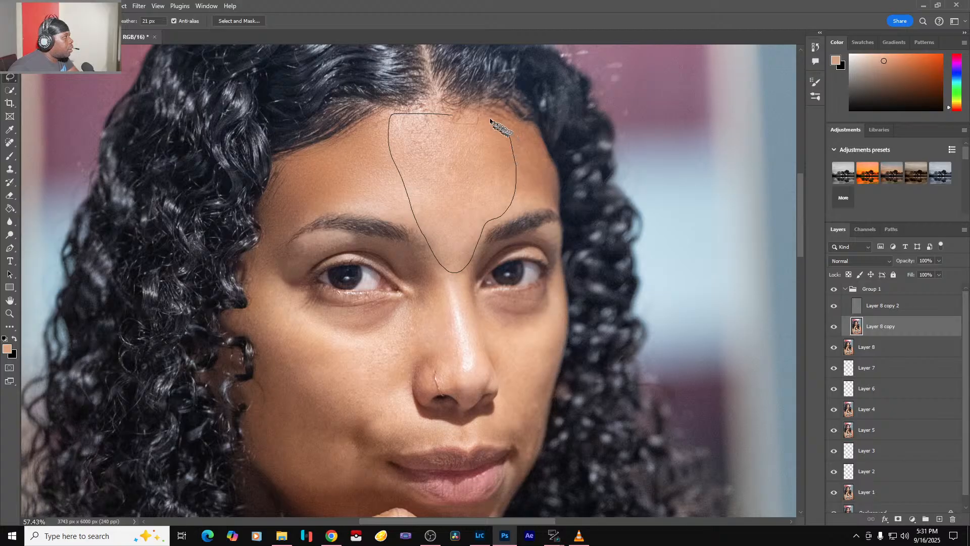
{"action": "left_click_drag", "start_coordinate": [456, 117], "coordinate": [461, 116]}
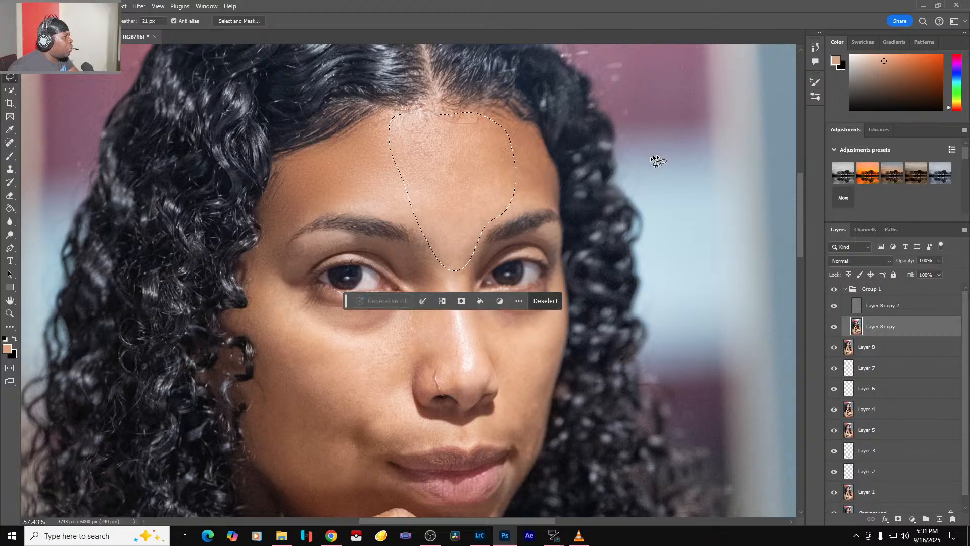
{"action": "key", "text": "ctrl+alt+f"}
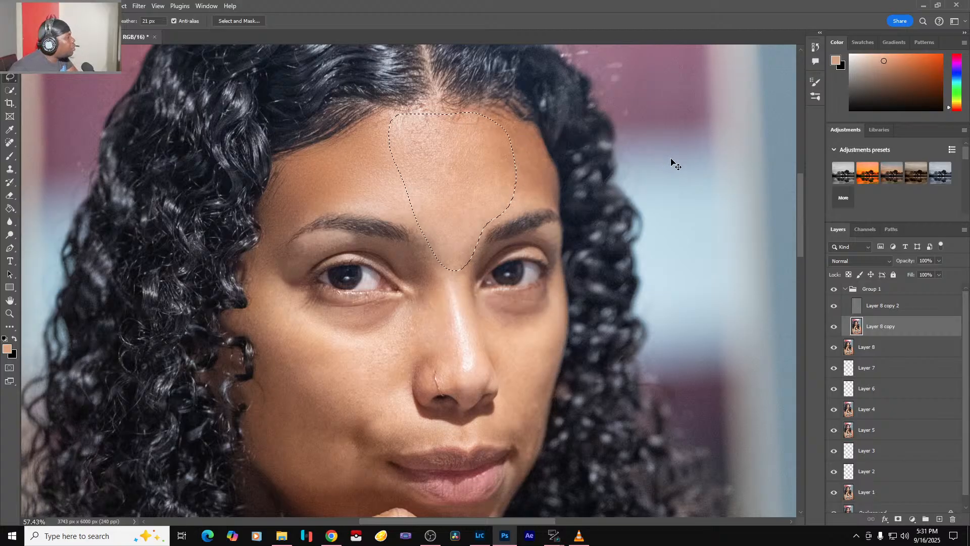
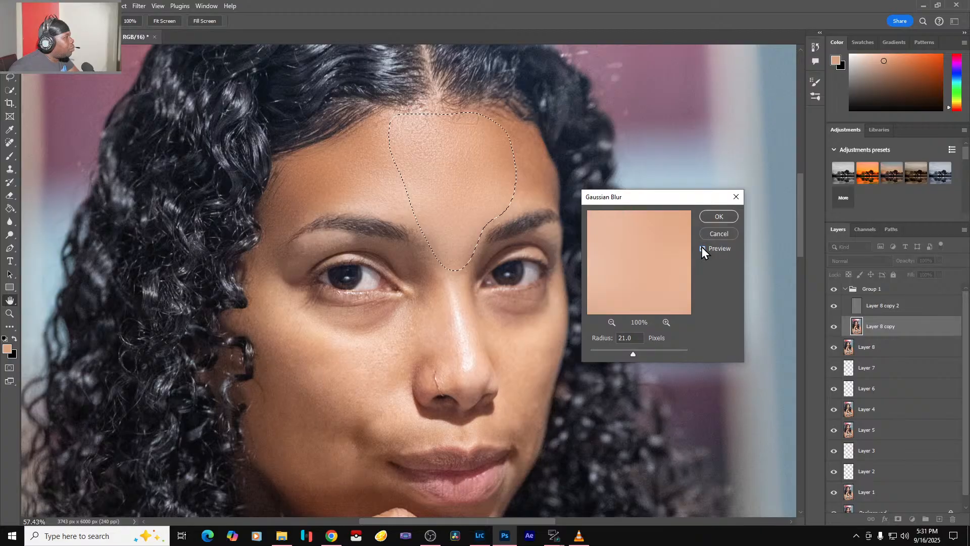
{"action": "left_click", "coordinate": [718, 217]}
{"action": "key", "text": "l"}
{"action": "key", "text": "ctrl+d"}
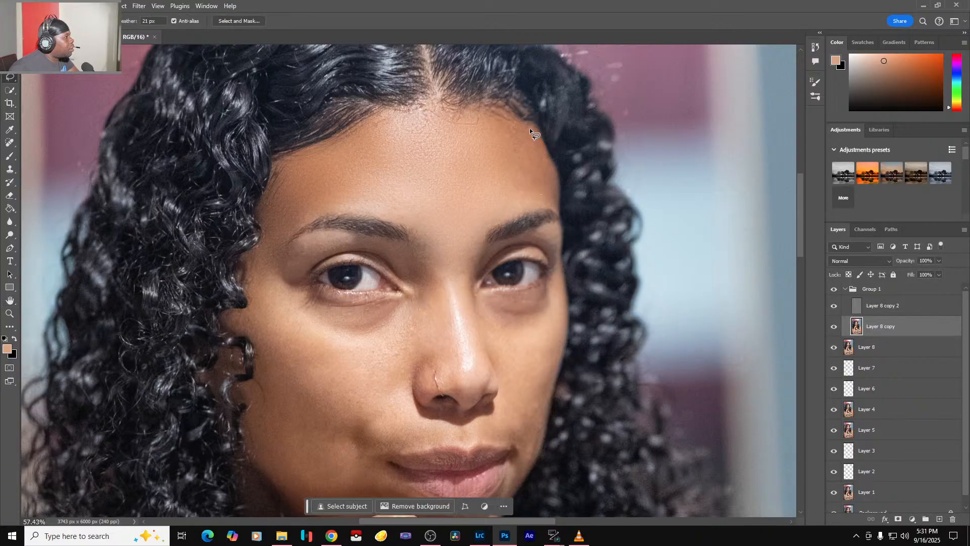
Step: Lasso the image-right side of the forehead from the hairline down to the eyebrow, apply a 21-pixel Gaussian Blur and deselect it
{"action": "mouse_move", "coordinate": [529, 128]}
{"action": "left_mouse_down"}
{"action": "mouse_move", "coordinate": [512, 124]}
{"action": "mouse_move", "coordinate": [495, 171]}
{"action": "mouse_move", "coordinate": [515, 208]}
{"action": "left_mouse_up"}
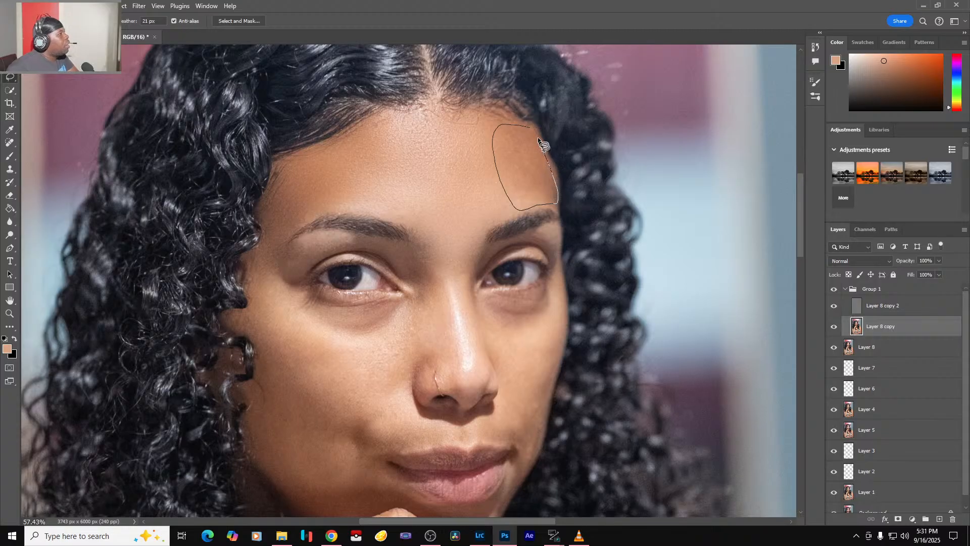
{"action": "left_click_drag", "start_coordinate": [537, 137], "coordinate": [537, 136]}
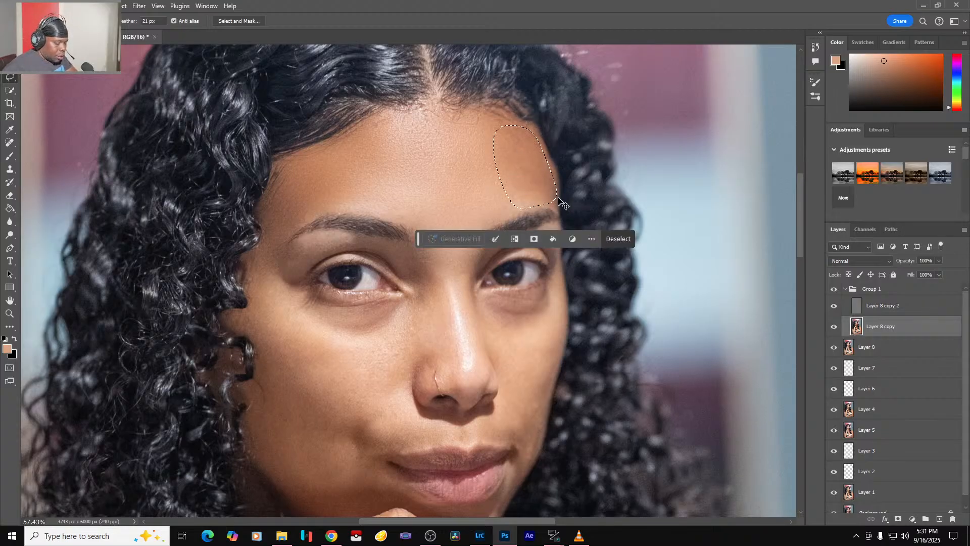
{"action": "key", "text": "ctrl+alt+f"}
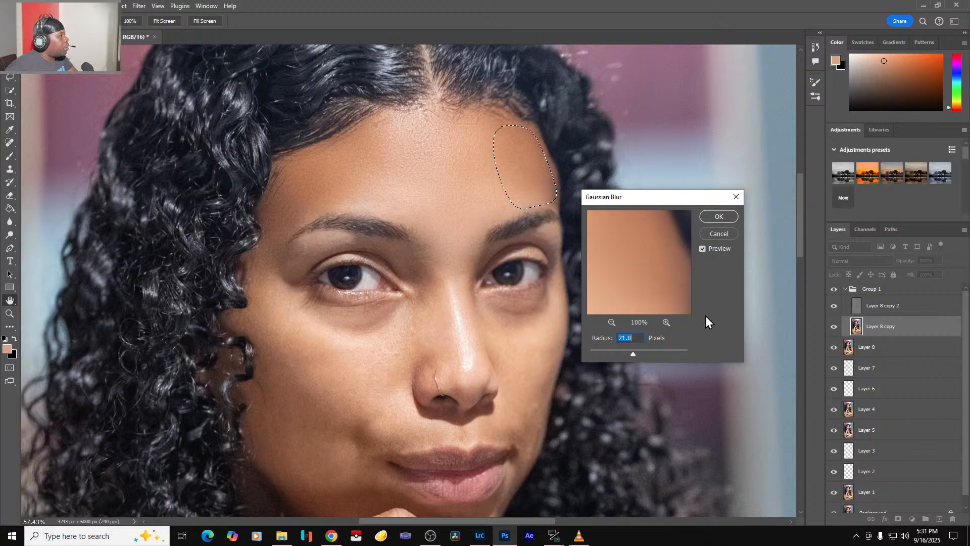
{"action": "left_click", "coordinate": [715, 217]}
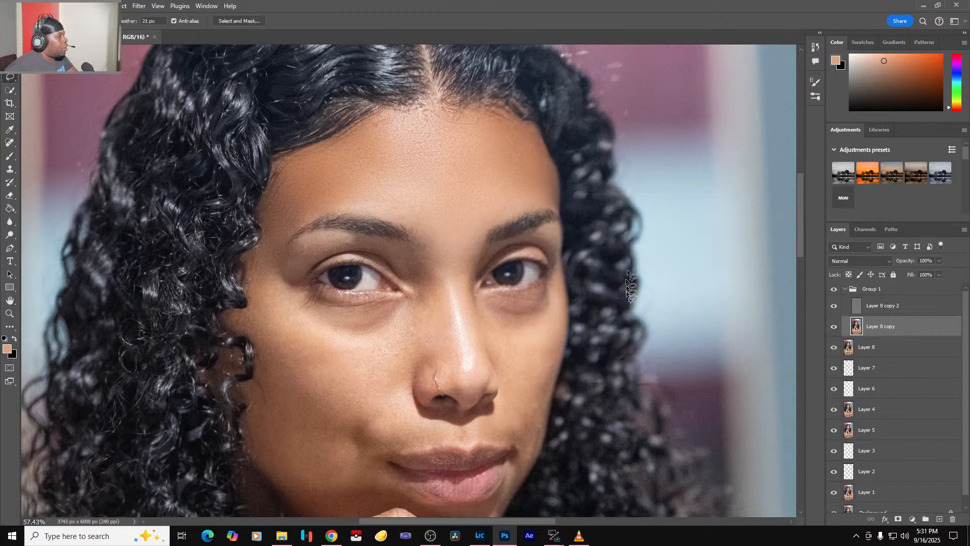
{"action": "key", "text": "ctrl+d"}
Step: Lasso the shadow between the image-left eye's inner corner and the nose bridge, apply a 21-pixel Gaussian Blur and deselect it
{"action": "scroll", "coordinate": [578, 266], "scroll_direction": "down", "scroll_amount": 5}
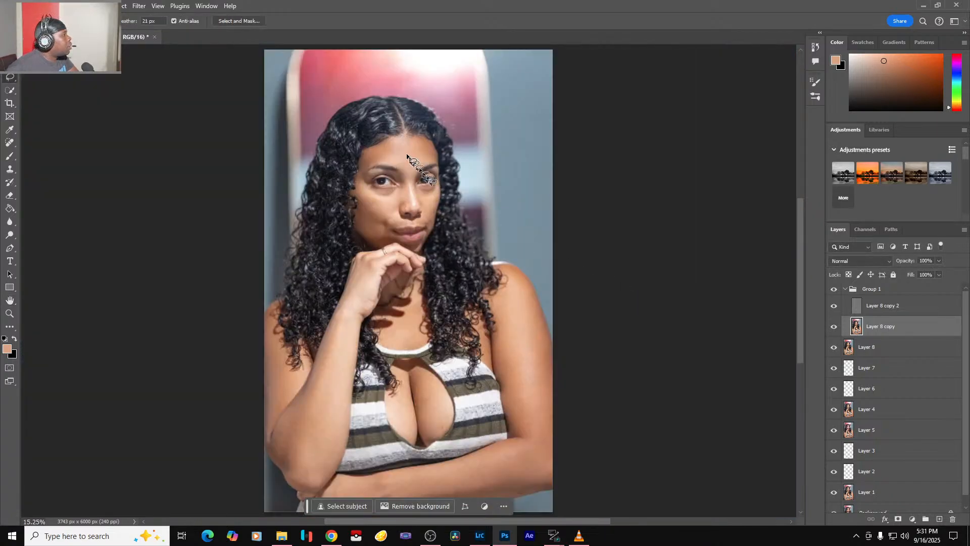
{"action": "scroll", "coordinate": [400, 146], "scroll_direction": "up", "scroll_amount": 2}
{"action": "scroll", "coordinate": [400, 147], "scroll_direction": "up", "scroll_amount": 1}
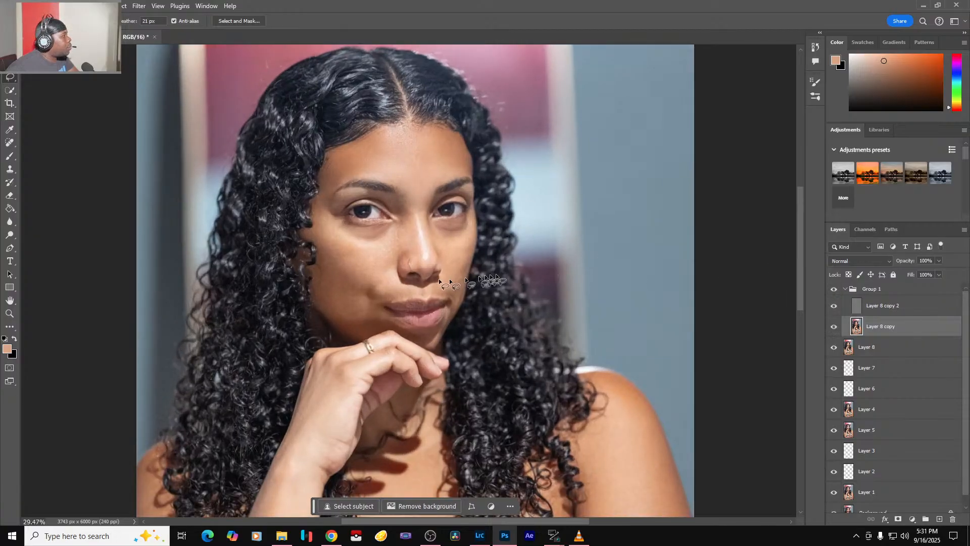
{"action": "scroll", "coordinate": [331, 257], "scroll_direction": "up", "scroll_amount": 3}
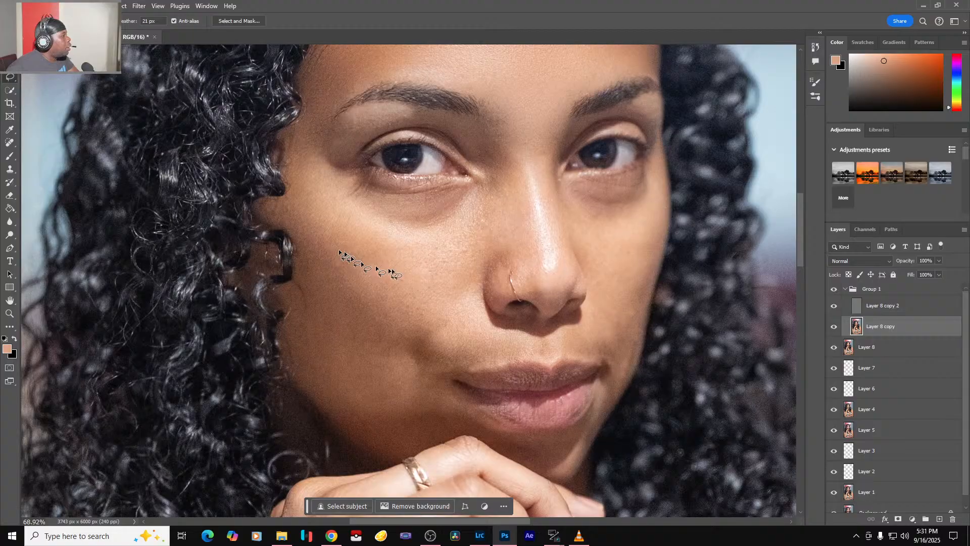
{"action": "left_click_drag", "start_coordinate": [391, 273], "coordinate": [422, 299]}
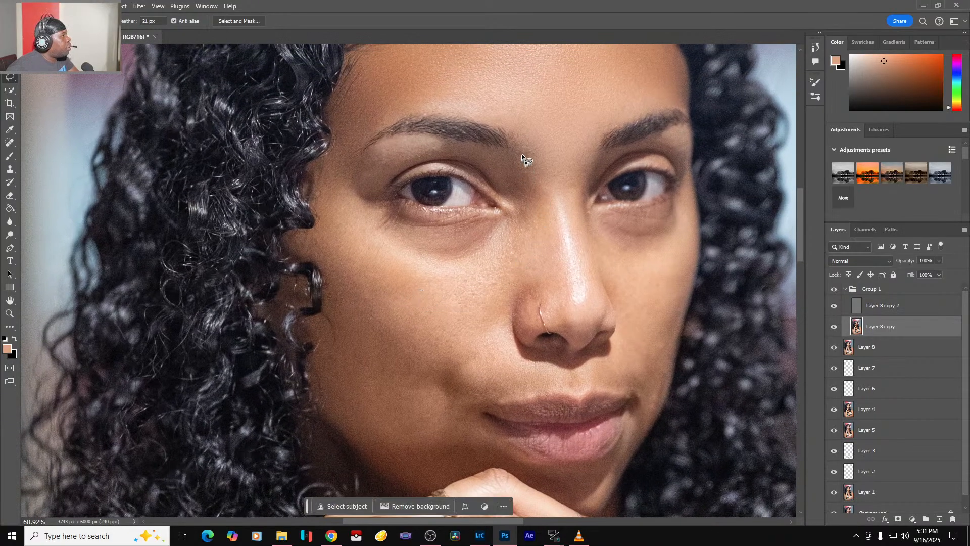
{"action": "left_click_drag", "start_coordinate": [523, 158], "coordinate": [501, 157]}
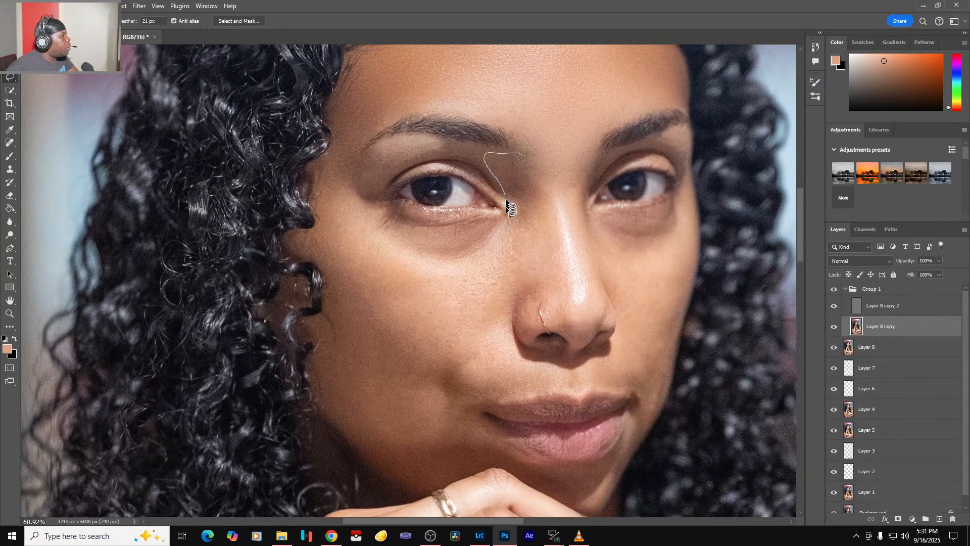
{"action": "mouse_move", "coordinate": [511, 228]}
{"action": "left_mouse_down"}
{"action": "mouse_move", "coordinate": [546, 233]}
{"action": "mouse_move", "coordinate": [556, 200]}
{"action": "left_mouse_up"}
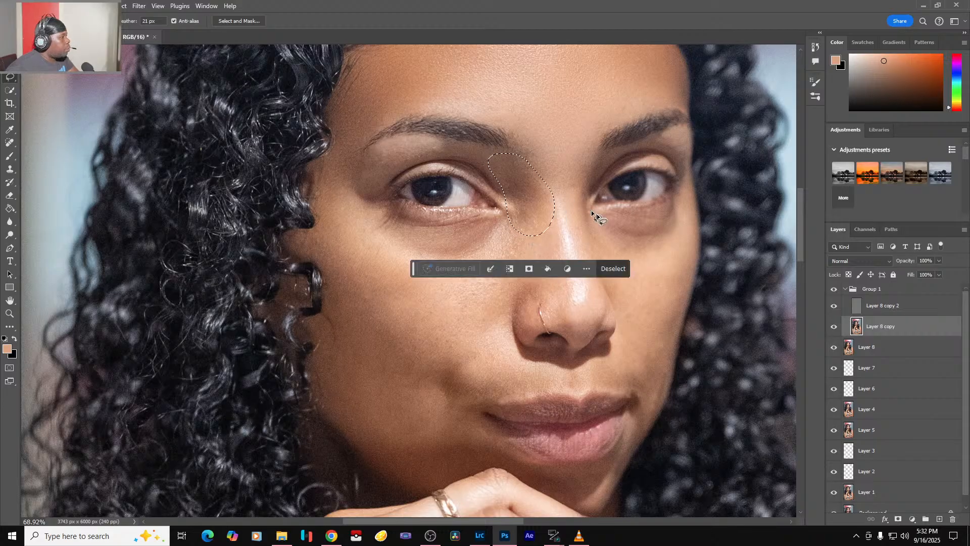
{"action": "key", "text": "ctrl+alt+f"}
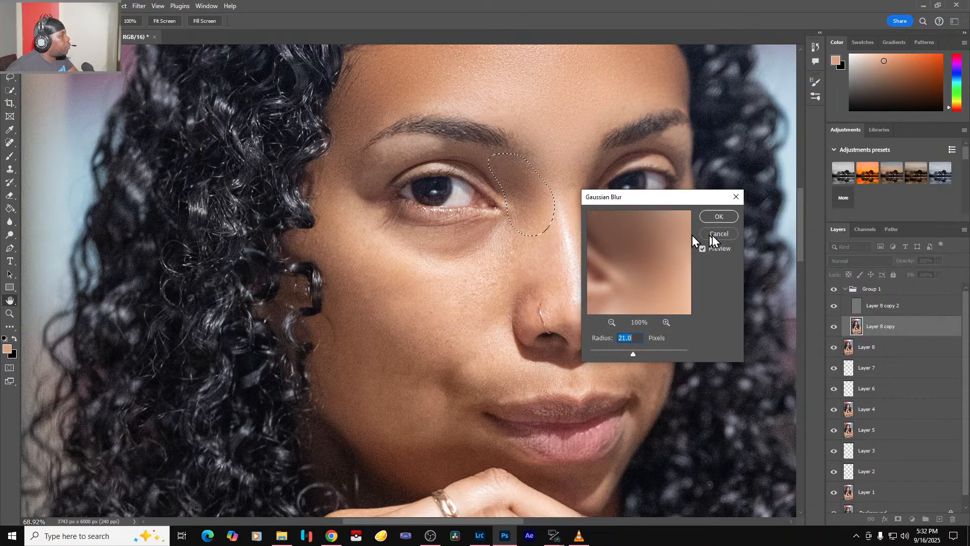
{"action": "left_click", "coordinate": [723, 217]}
{"action": "key", "text": "ctrl+d"}
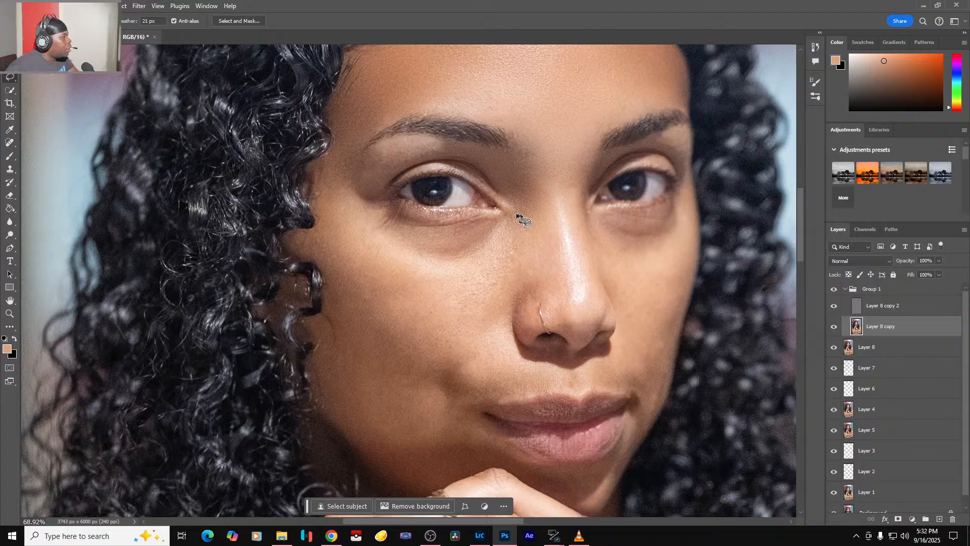
Step: Lasso the skin from the image-left side of the nose to the inner cheek, apply a 21-pixel Gaussian Blur and deselect it
{"action": "mouse_move", "coordinate": [506, 218]}
{"action": "left_mouse_down"}
{"action": "mouse_move", "coordinate": [548, 241]}
{"action": "mouse_move", "coordinate": [549, 255]}
{"action": "mouse_move", "coordinate": [498, 344]}
{"action": "mouse_move", "coordinate": [460, 326]}
{"action": "mouse_move", "coordinate": [452, 300]}
{"action": "mouse_move", "coordinate": [502, 232]}
{"action": "left_mouse_up"}
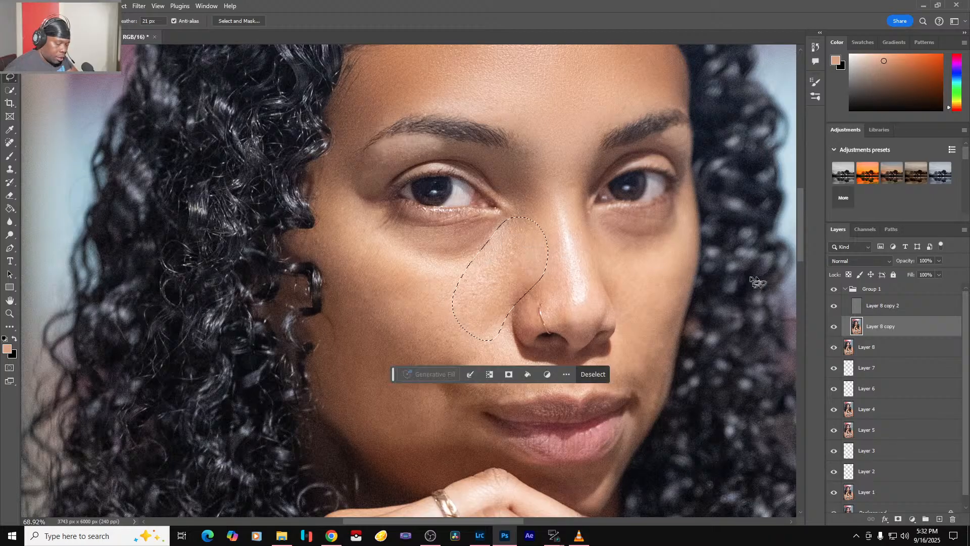
{"action": "key", "text": "ctrl+alt+f"}
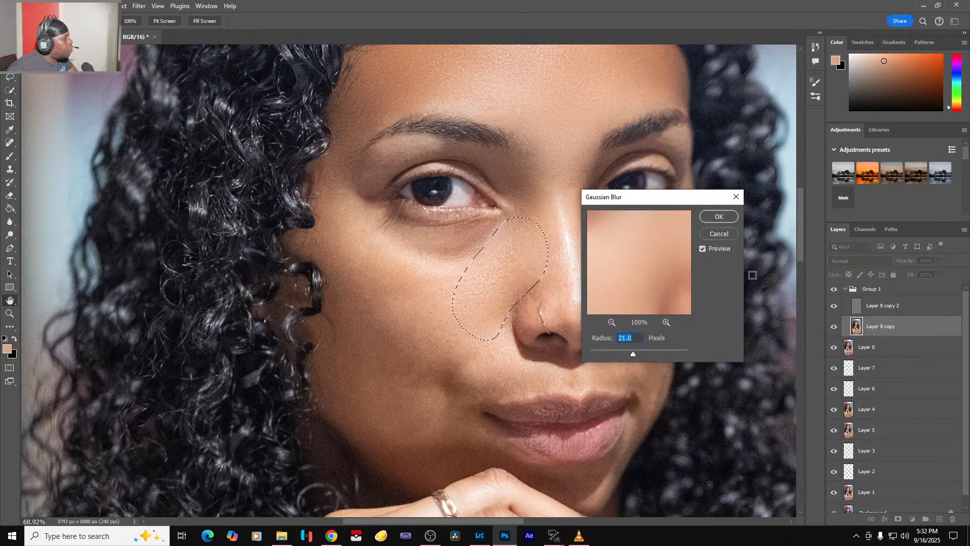
{"action": "left_click", "coordinate": [718, 217]}
{"action": "key", "text": "ctrl+d"}
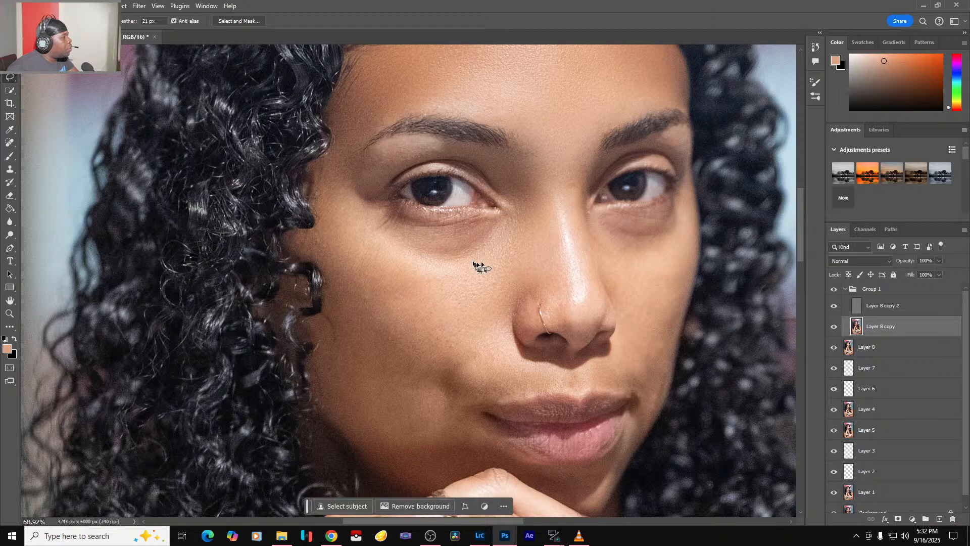
Step: Lasso the area under the image-left eye, check a 21-pixel Gaussian Blur at full-image view, apply it and deselect the area
{"action": "mouse_move", "coordinate": [479, 215]}
{"action": "left_mouse_down"}
{"action": "mouse_move", "coordinate": [371, 210]}
{"action": "mouse_move", "coordinate": [392, 252]}
{"action": "mouse_move", "coordinate": [420, 270]}
{"action": "mouse_move", "coordinate": [456, 273]}
{"action": "mouse_move", "coordinate": [485, 262]}
{"action": "mouse_move", "coordinate": [498, 220]}
{"action": "left_mouse_up"}
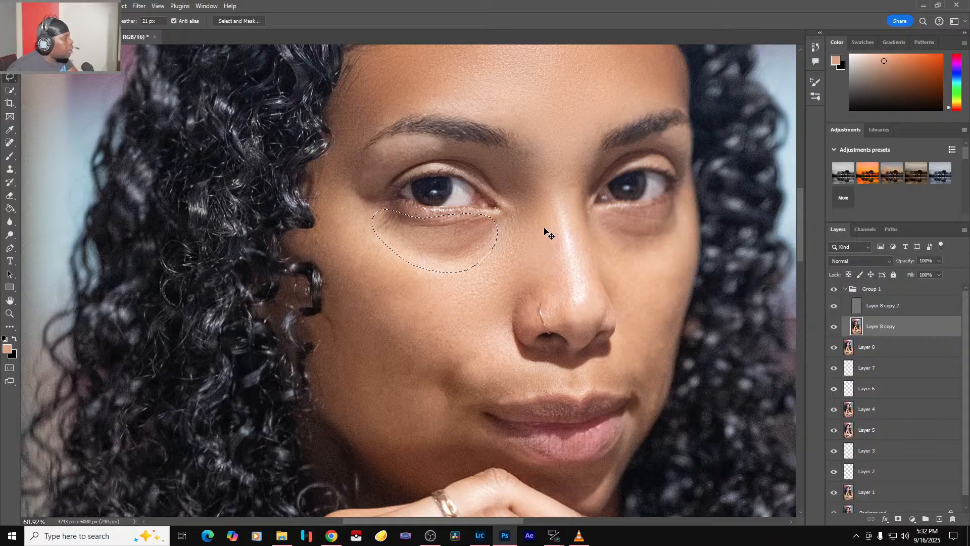
{"action": "key", "text": "ctrl+alt+f"}
{"action": "key", "text": "ctrl+0"}
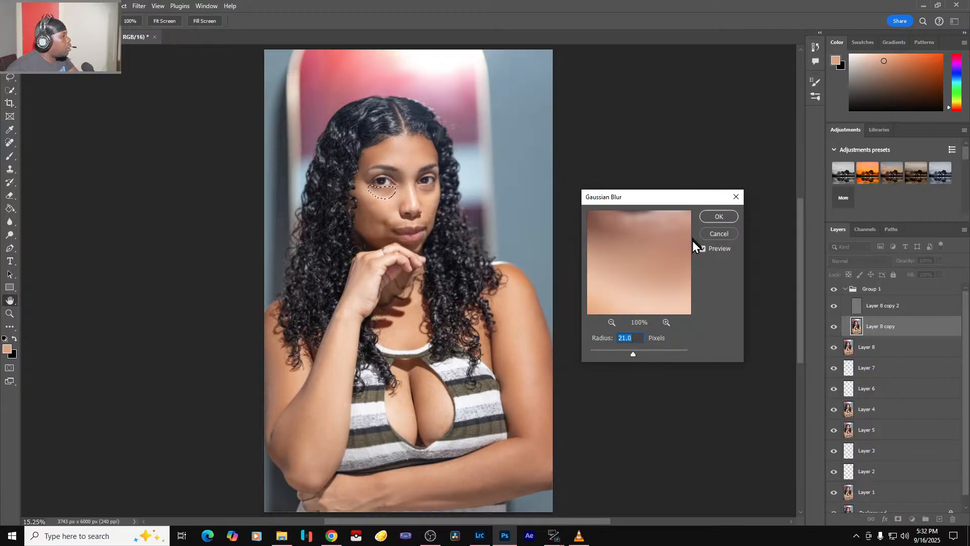
{"action": "left_click", "coordinate": [702, 248]}
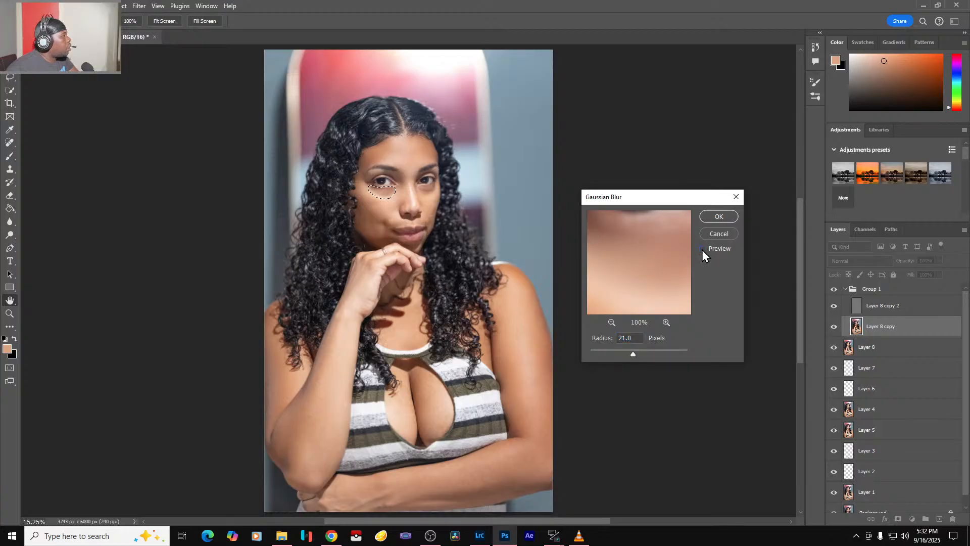
{"action": "left_click", "coordinate": [718, 217]}
{"action": "key", "text": "ctrl+d"}
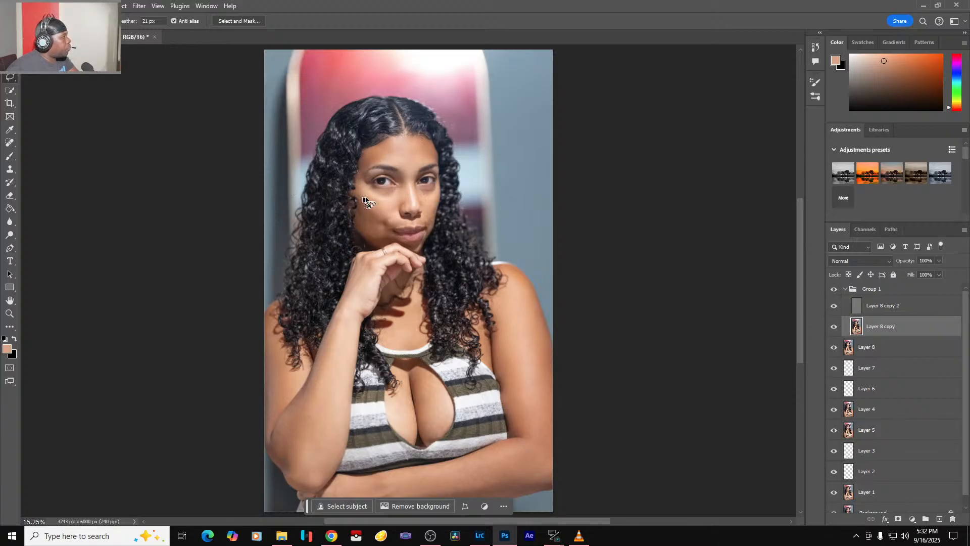
Step: Lasso the image-left cheek from the temple diagonally down to the mouth corner, apply a 21-pixel Gaussian Blur and deselect it
{"action": "scroll", "coordinate": [385, 198], "scroll_direction": "up", "scroll_amount": 5}
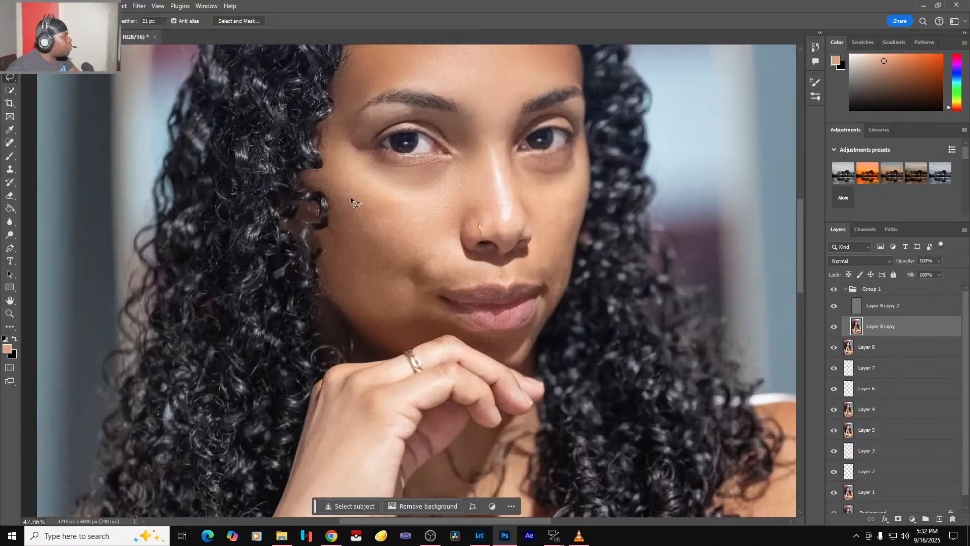
{"action": "scroll", "coordinate": [351, 197], "scroll_direction": "up", "scroll_amount": 1}
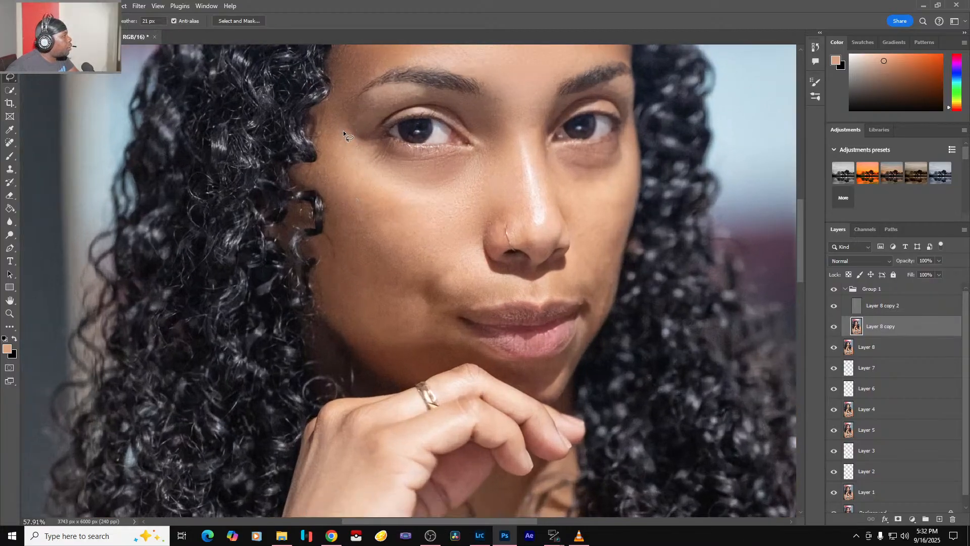
{"action": "mouse_move", "coordinate": [326, 146]}
{"action": "left_mouse_down"}
{"action": "mouse_move", "coordinate": [314, 174]}
{"action": "mouse_move", "coordinate": [374, 282]}
{"action": "mouse_move", "coordinate": [400, 311]}
{"action": "mouse_move", "coordinate": [436, 324]}
{"action": "mouse_move", "coordinate": [451, 319]}
{"action": "mouse_move", "coordinate": [466, 286]}
{"action": "mouse_move", "coordinate": [425, 200]}
{"action": "mouse_move", "coordinate": [373, 171]}
{"action": "mouse_move", "coordinate": [349, 140]}
{"action": "left_mouse_up"}
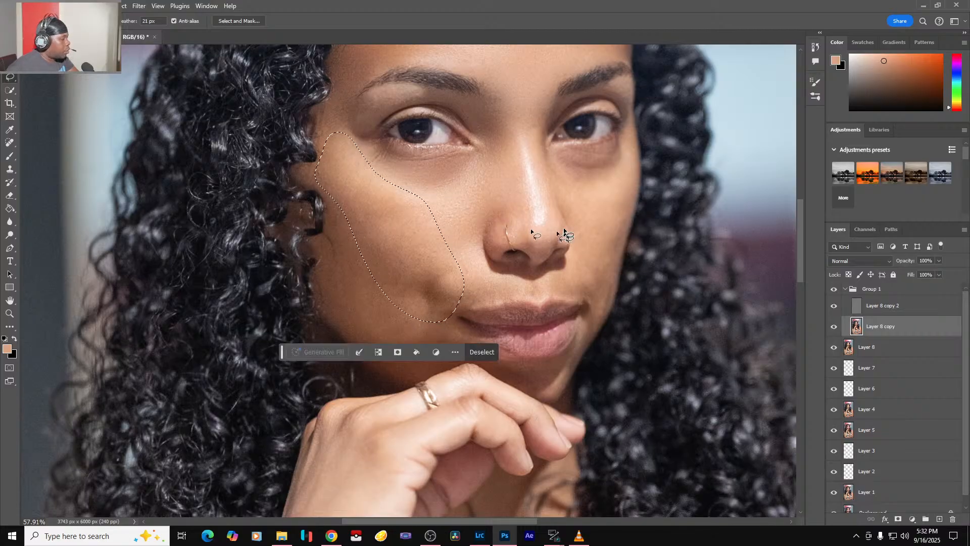
{"action": "key", "text": "ctrl+alt+f"}
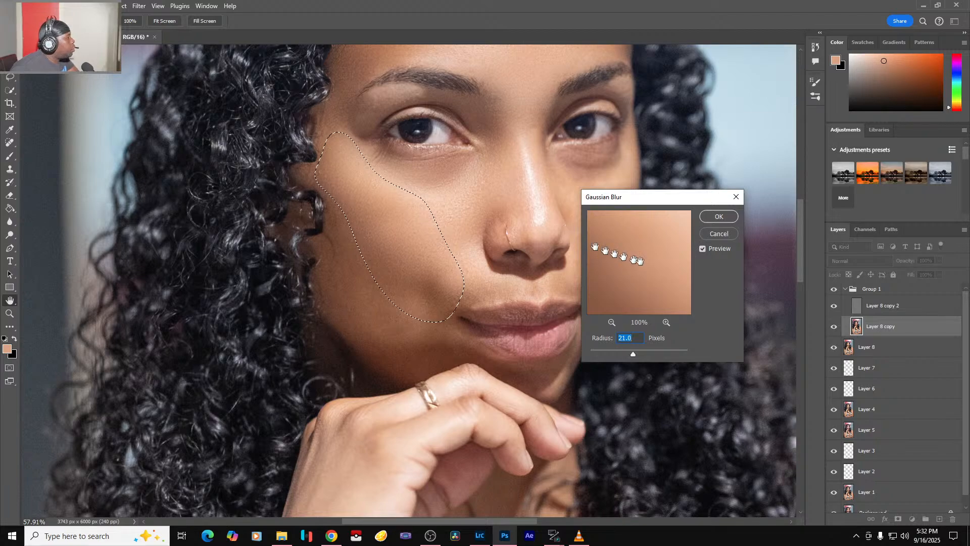
{"action": "left_click", "coordinate": [719, 216]}
{"action": "key", "text": "ctrl+d"}
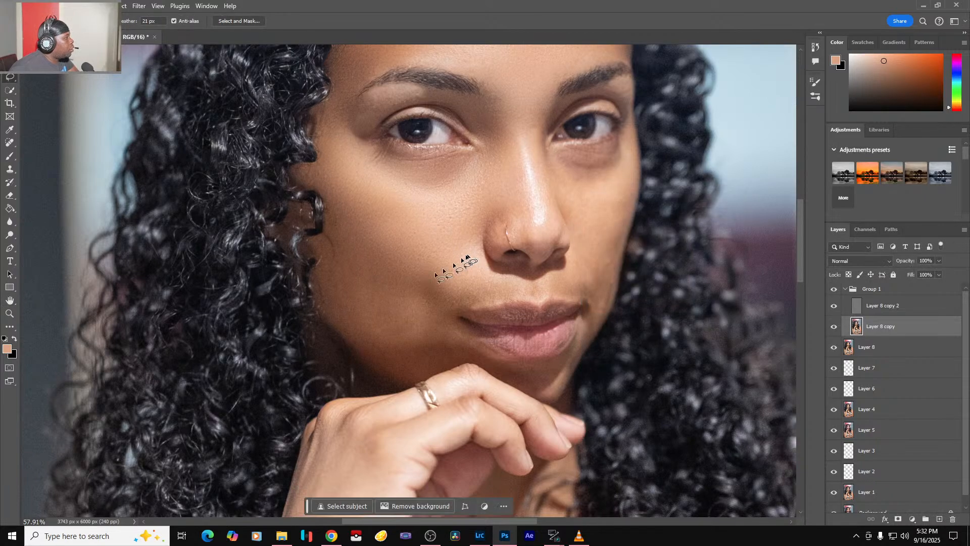
Step: Lasso the lower image-left cheek along the jaw down to the hand, apply a 21-pixel Gaussian Blur and deselect it
{"action": "mouse_move", "coordinate": [334, 237]}
{"action": "left_mouse_down"}
{"action": "mouse_move", "coordinate": [427, 302]}
{"action": "mouse_move", "coordinate": [451, 342]}
{"action": "mouse_move", "coordinate": [441, 361]}
{"action": "mouse_move", "coordinate": [393, 369]}
{"action": "mouse_move", "coordinate": [349, 329]}
{"action": "mouse_move", "coordinate": [326, 288]}
{"action": "mouse_move", "coordinate": [331, 250]}
{"action": "left_mouse_up"}
{"action": "key", "text": "ctrl+alt+f"}
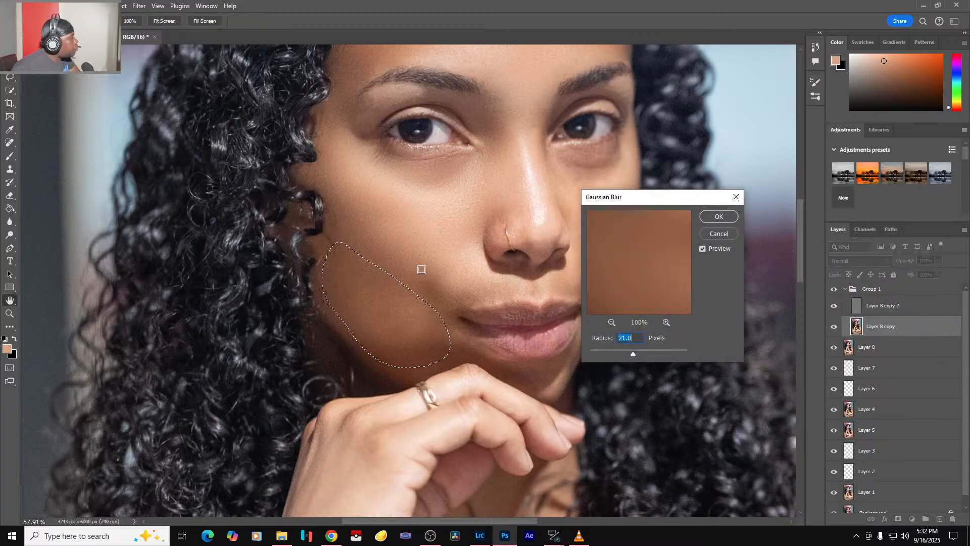
{"action": "left_click", "coordinate": [718, 218]}
{"action": "key", "text": "ctrl+d"}
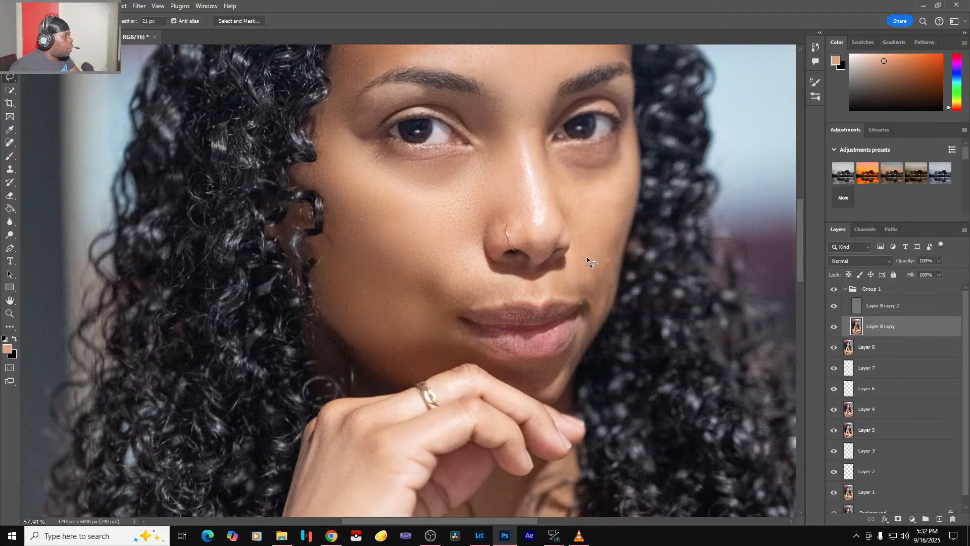
Step: Lasso the nose from the bridge between the eyes down to the tip, apply a 14-pixel Gaussian Blur and deselect it
{"action": "key", "text": "ctrl+0"}
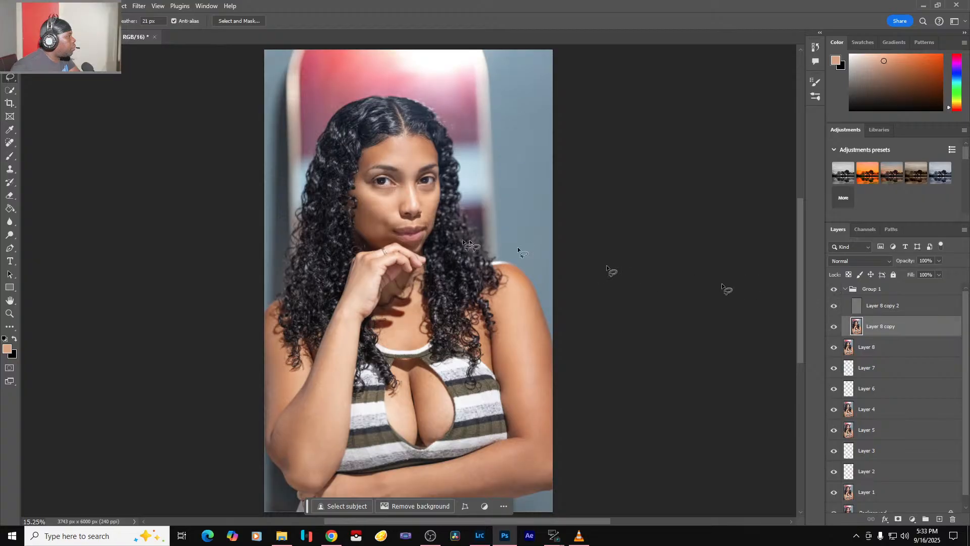
{"action": "scroll", "coordinate": [398, 201], "scroll_direction": "up", "scroll_amount": 12}
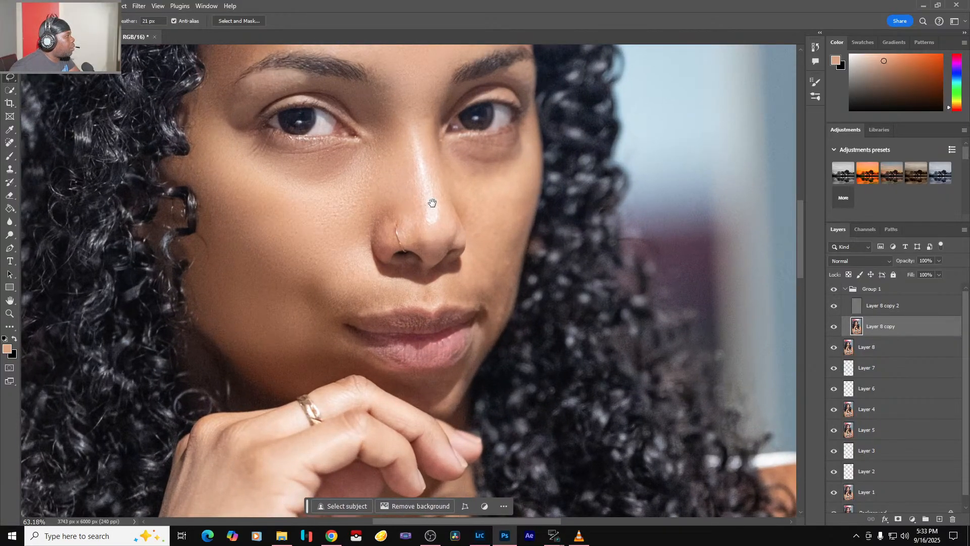
{"action": "left_click_drag", "start_coordinate": [432, 203], "coordinate": [411, 283]}
{"action": "mouse_move", "coordinate": [411, 183]}
{"action": "left_mouse_down"}
{"action": "mouse_move", "coordinate": [372, 176]}
{"action": "mouse_move", "coordinate": [387, 308]}
{"action": "mouse_move", "coordinate": [406, 334]}
{"action": "mouse_move", "coordinate": [432, 322]}
{"action": "mouse_move", "coordinate": [438, 304]}
{"action": "mouse_move", "coordinate": [429, 252]}
{"action": "left_mouse_up"}
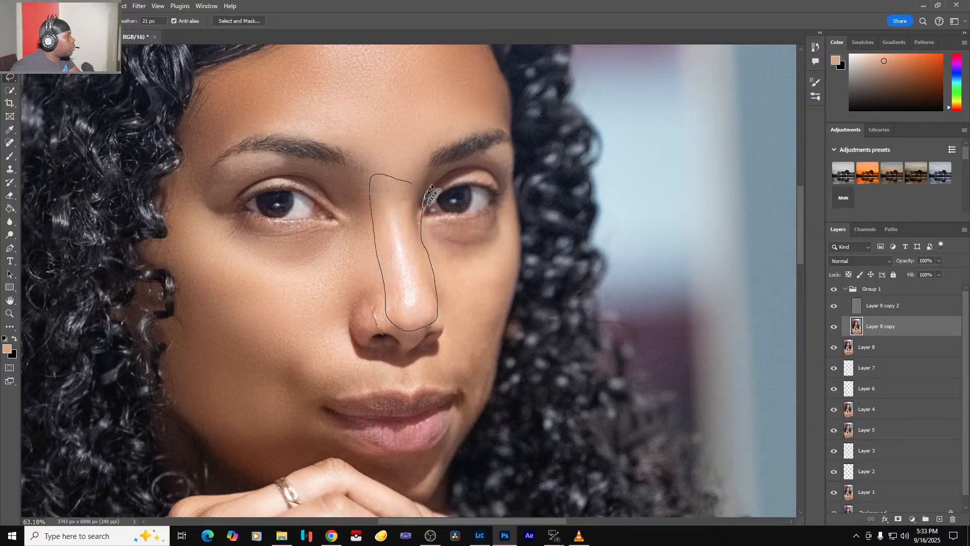
{"action": "left_click_drag", "start_coordinate": [432, 194], "coordinate": [428, 175]}
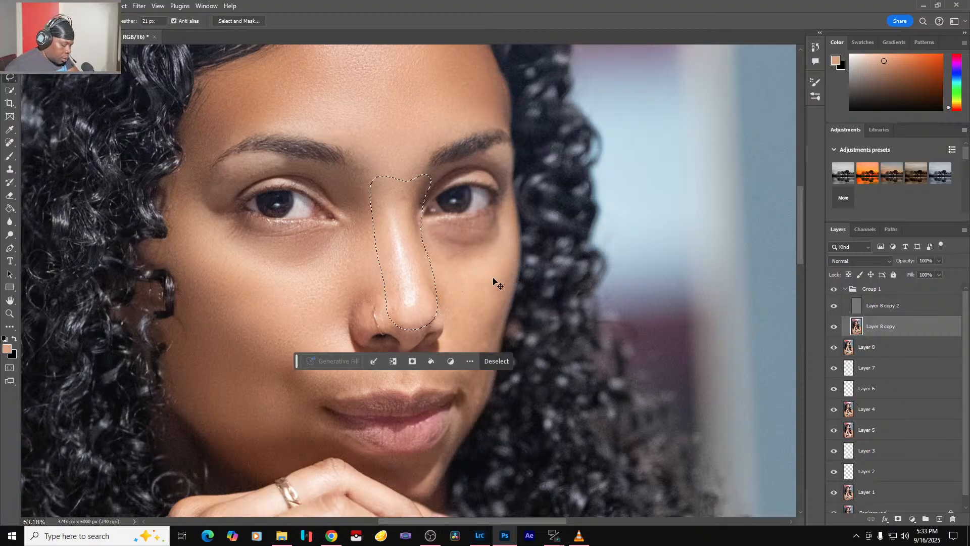
{"action": "key", "text": "ctrl+alt+f"}
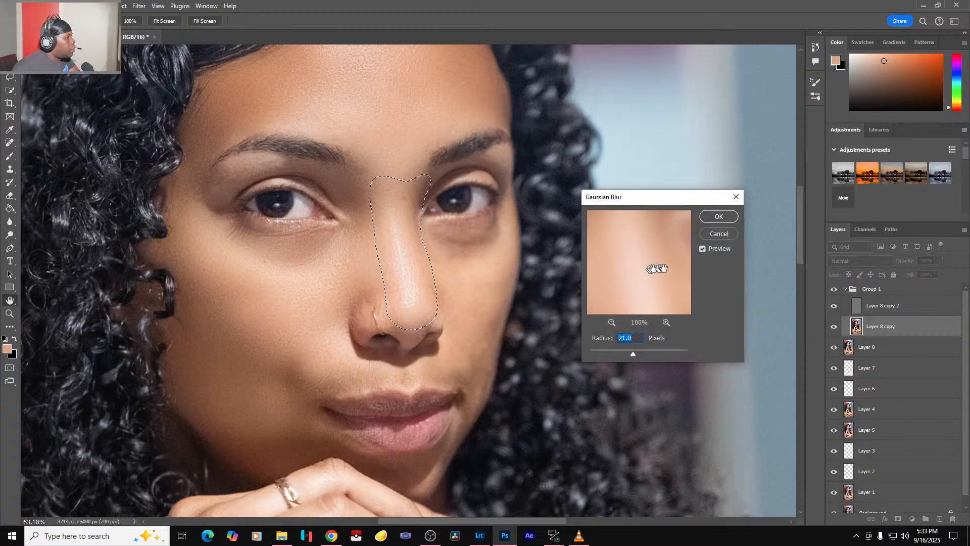
{"action": "type", "text": "14"}
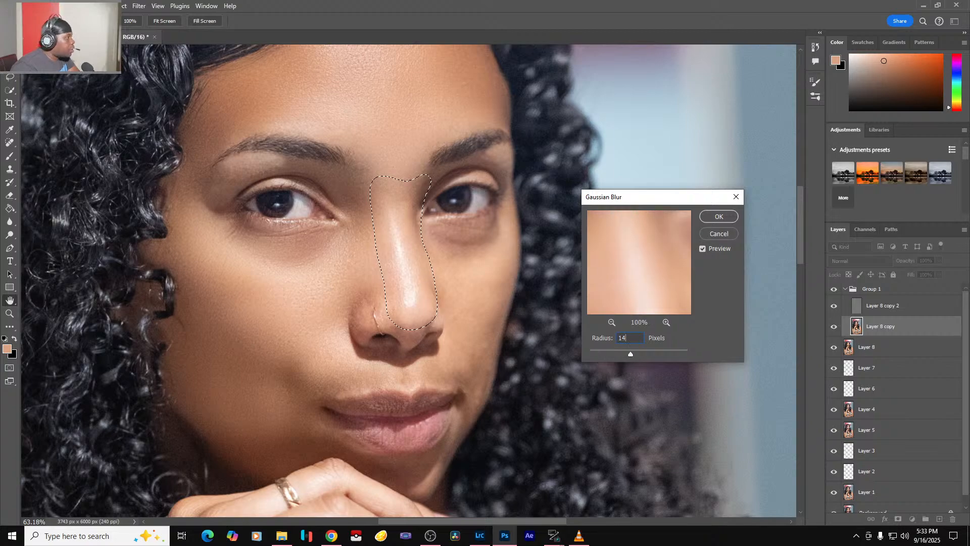
{"action": "key", "text": "Return"}
{"action": "key", "text": "ctrl+d"}
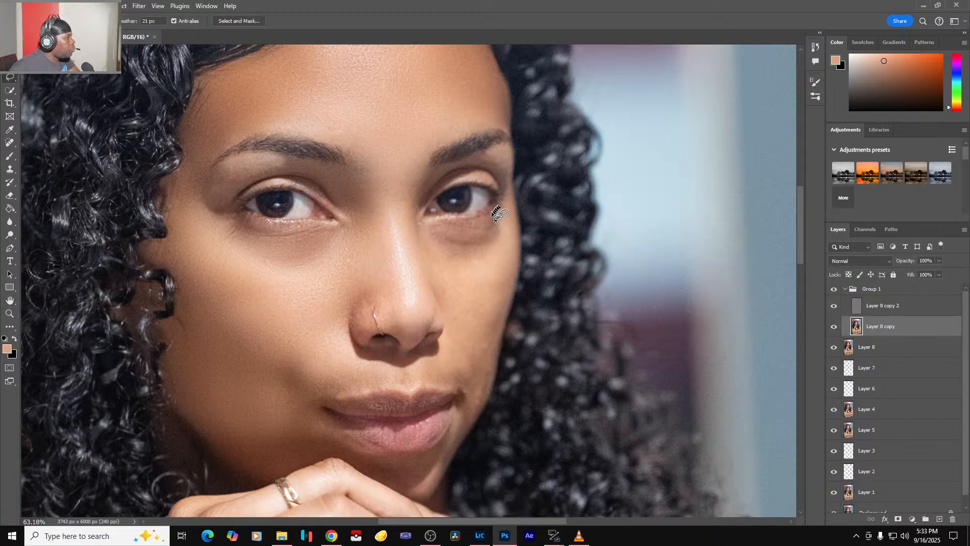
Step: Lasso the area under the image-right eye, apply a 21-pixel Gaussian Blur and deselect it
{"action": "mouse_move", "coordinate": [497, 206]}
{"action": "left_mouse_down"}
{"action": "mouse_move", "coordinate": [432, 225]}
{"action": "mouse_move", "coordinate": [430, 243]}
{"action": "mouse_move", "coordinate": [481, 262]}
{"action": "mouse_move", "coordinate": [495, 258]}
{"action": "mouse_move", "coordinate": [508, 216]}
{"action": "left_mouse_up"}
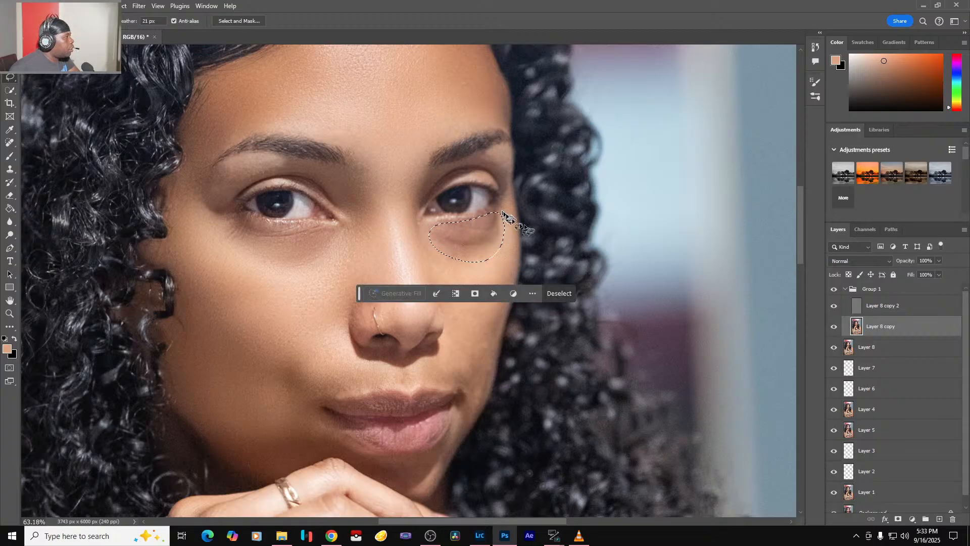
{"action": "key", "text": "ctrl+alt+f"}
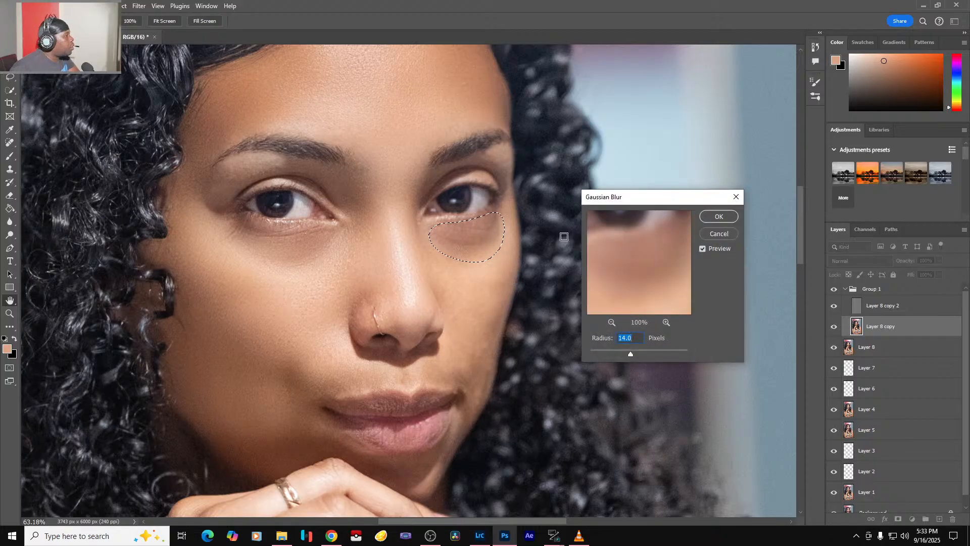
{"action": "type", "text": "21"}
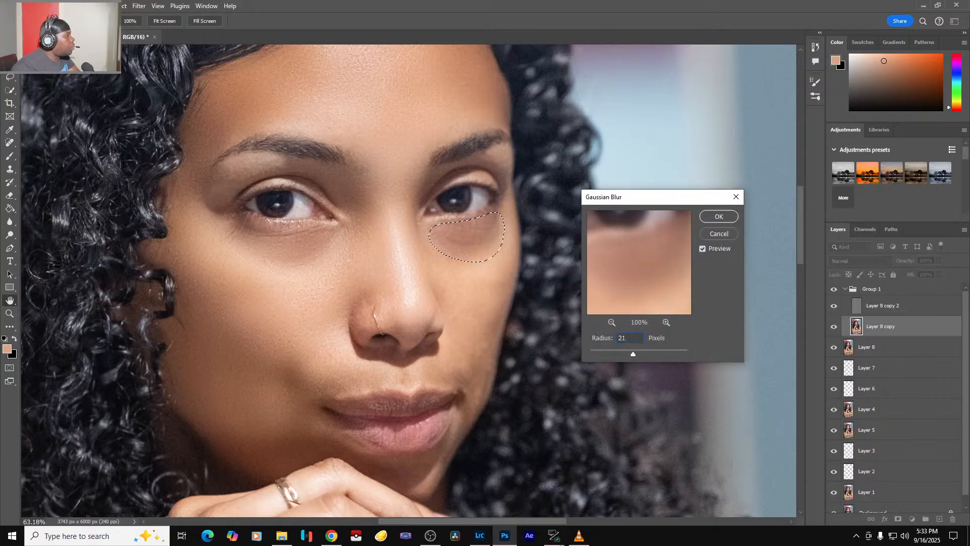
{"action": "left_click", "coordinate": [717, 217]}
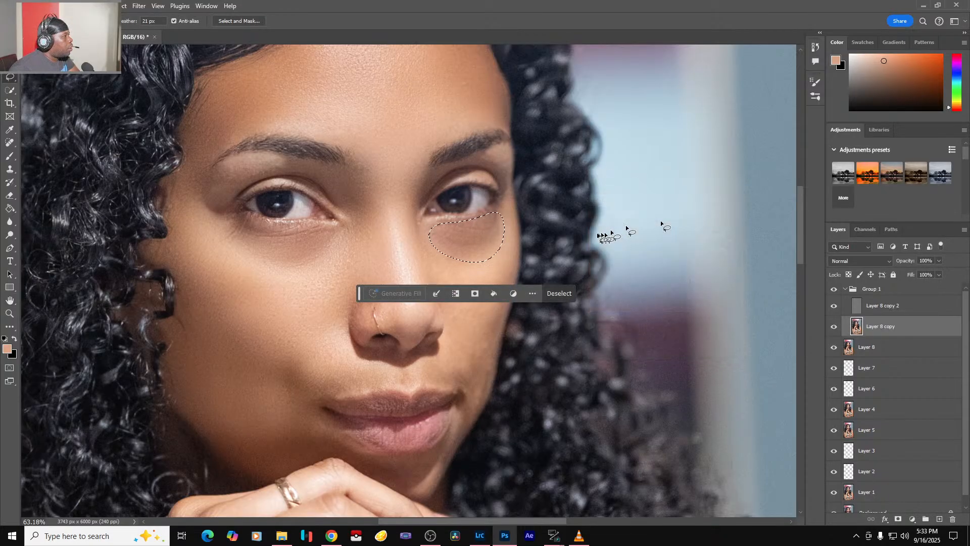
{"action": "key", "text": "ctrl+d"}
Step: Lasso the image-right cheek from below the eye to the mouth corner, refine its nose-side edge, apply a 21-pixel Gaussian Blur and deselect it
{"action": "key", "text": "ctrl+0"}
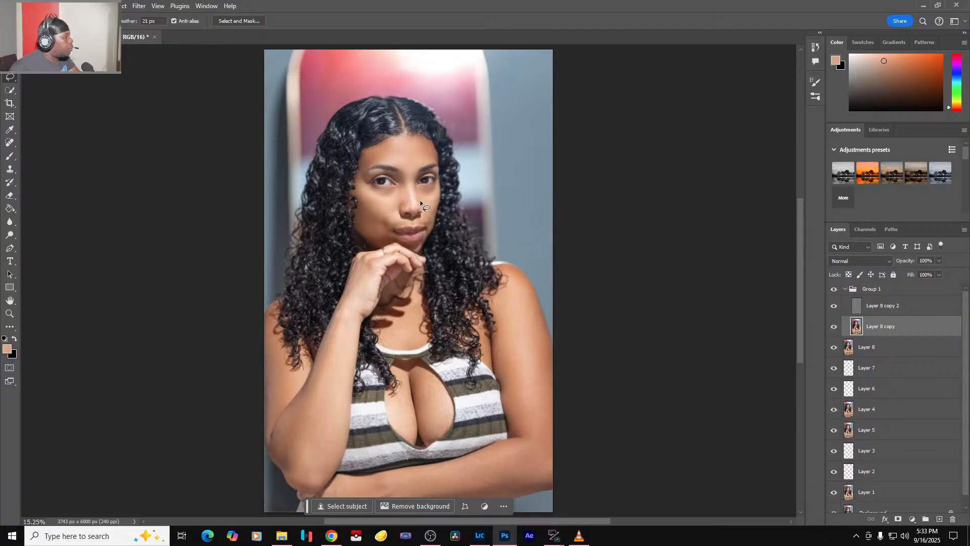
{"action": "scroll", "coordinate": [427, 188], "scroll_direction": "up", "scroll_amount": 5}
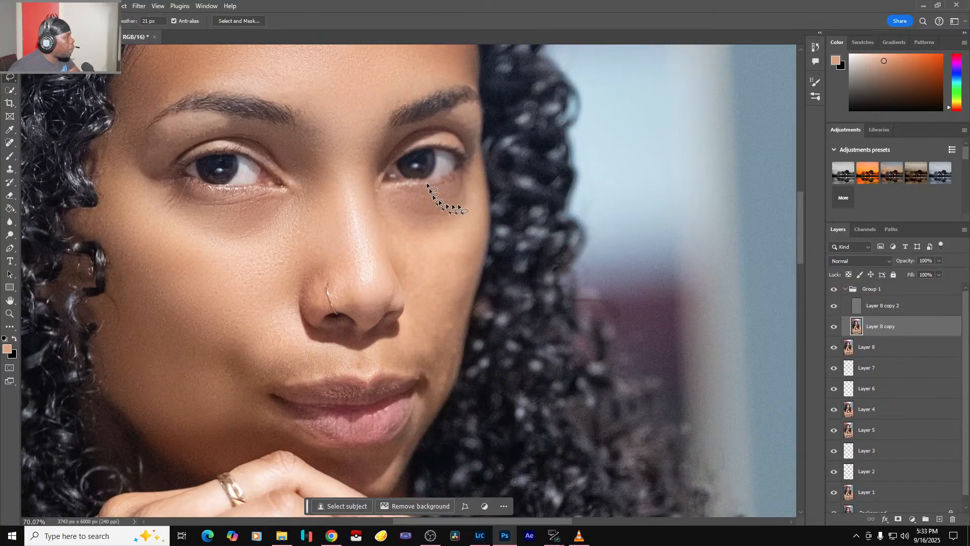
{"action": "left_click_drag", "start_coordinate": [469, 185], "coordinate": [485, 205]}
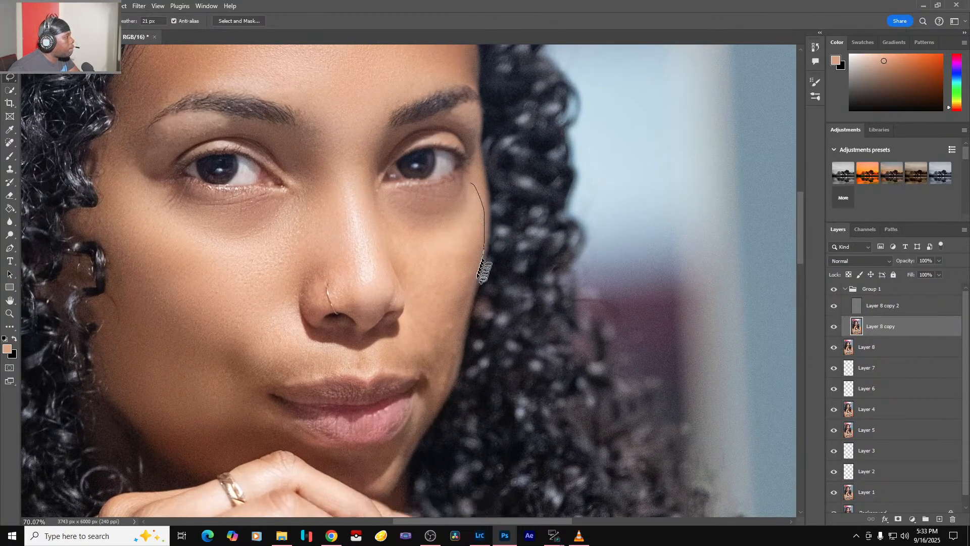
{"action": "left_click_drag", "start_coordinate": [465, 315], "coordinate": [456, 369]}
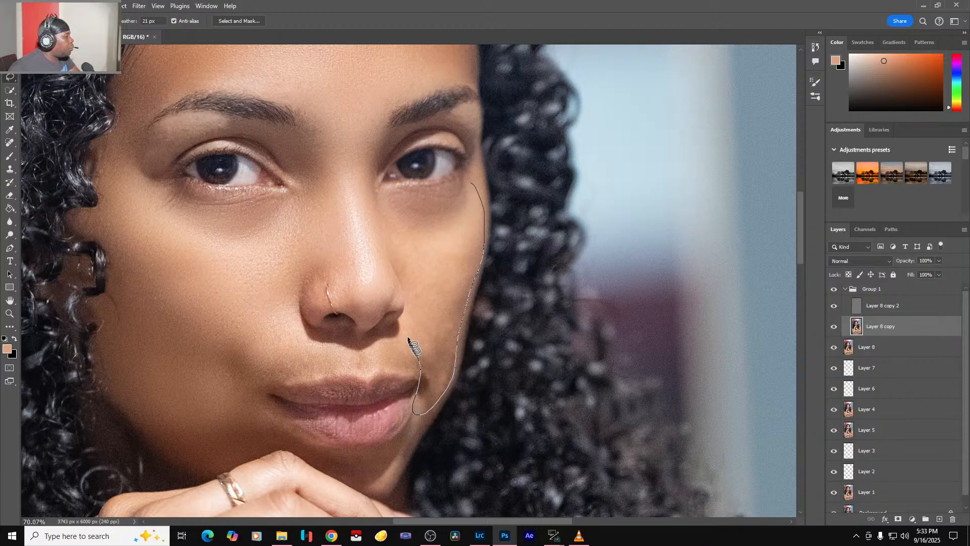
{"action": "mouse_move", "coordinate": [408, 338]}
{"action": "left_mouse_down"}
{"action": "mouse_move", "coordinate": [409, 256]}
{"action": "mouse_move", "coordinate": [389, 240]}
{"action": "mouse_move", "coordinate": [401, 222]}
{"action": "mouse_move", "coordinate": [474, 196]}
{"action": "left_mouse_up"}
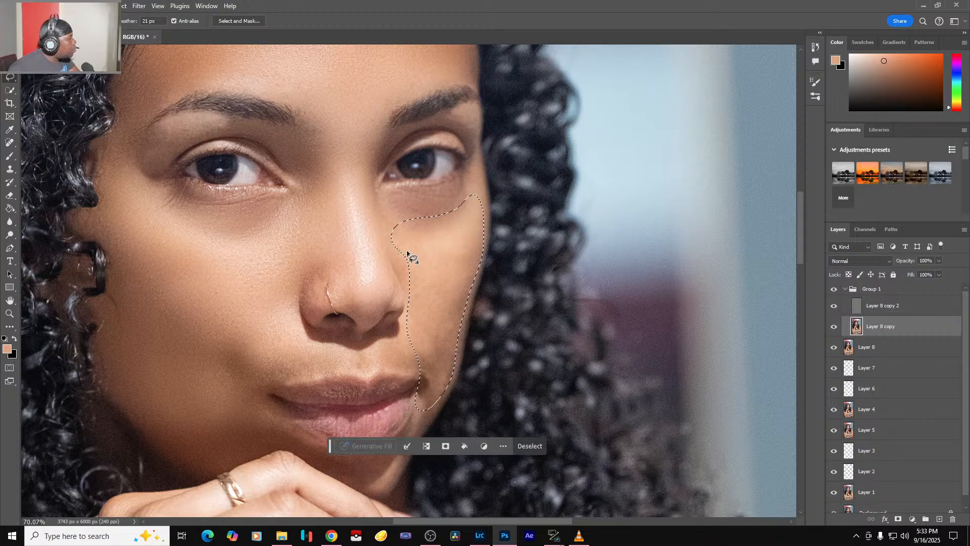
{"action": "left_click_drag", "start_coordinate": [407, 251], "coordinate": [392, 251]}
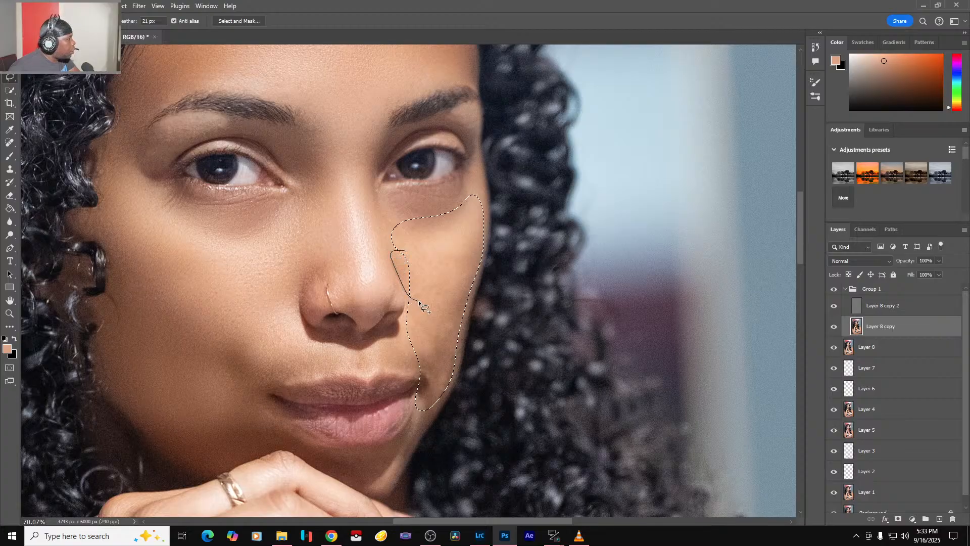
{"action": "left_click_drag", "start_coordinate": [419, 301], "coordinate": [421, 304]}
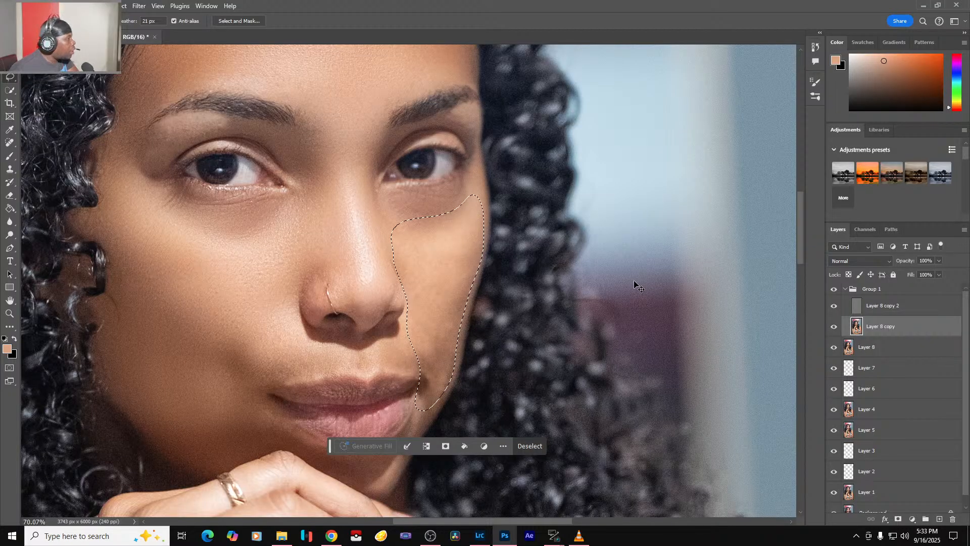
{"action": "key", "text": "ctrl+alt+f"}
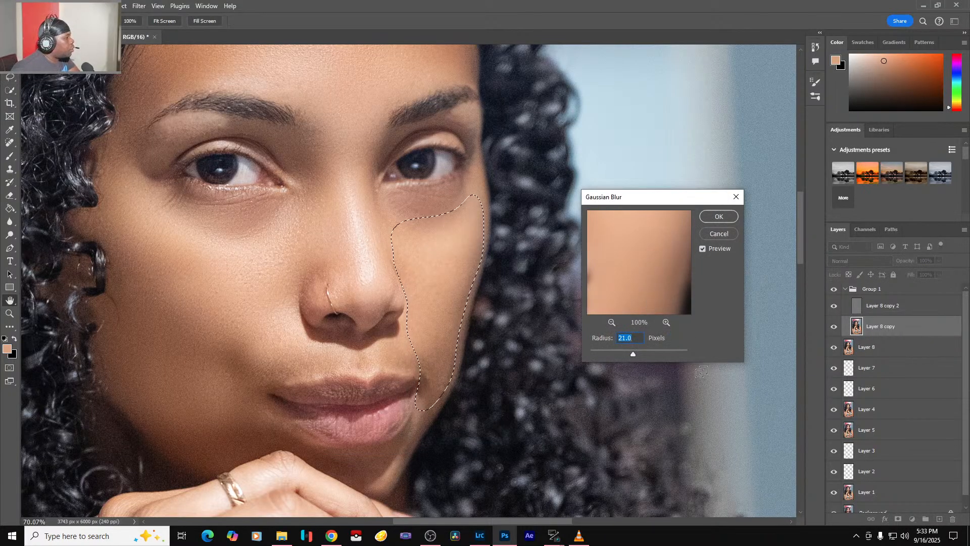
{"action": "key", "text": "ctrl+0"}
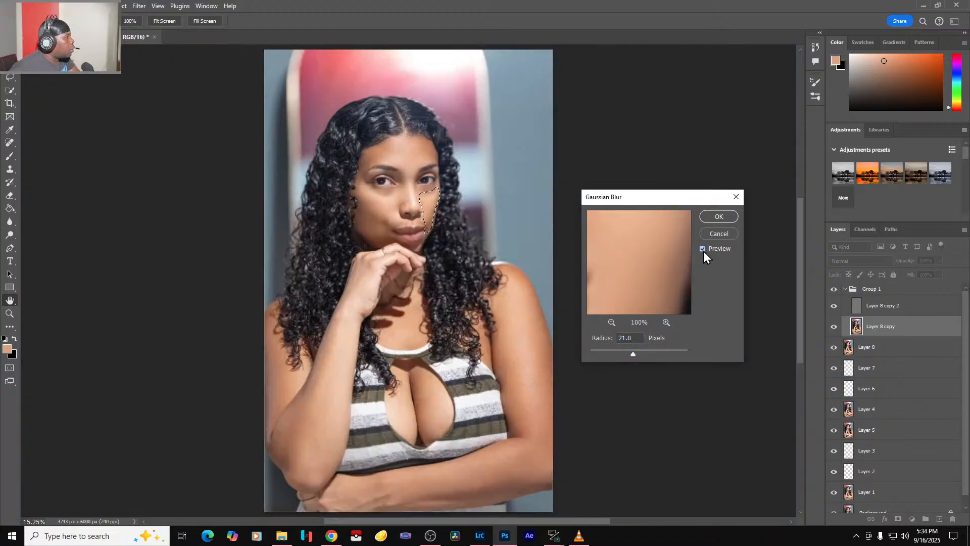
{"action": "left_click", "coordinate": [718, 216]}
{"action": "key", "text": "ctrl+d"}
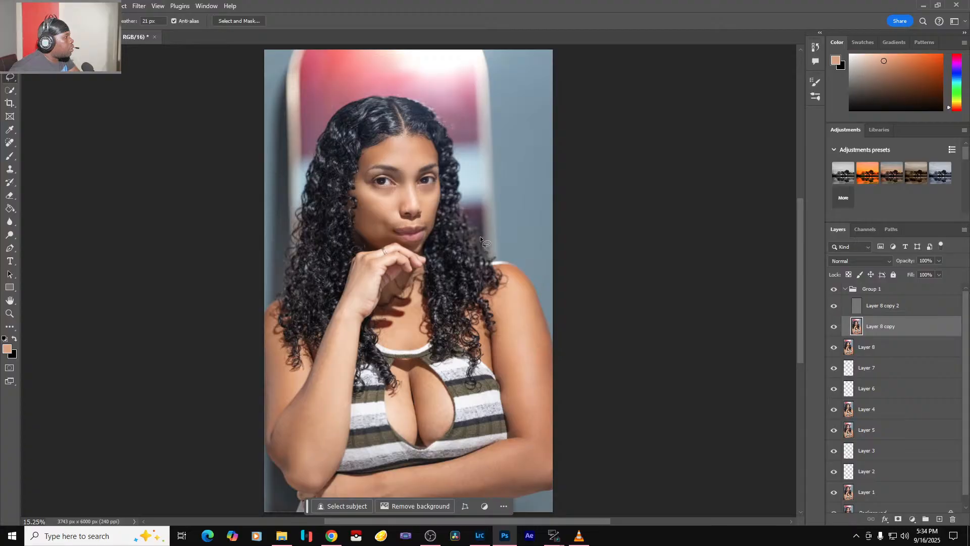
Step: Lasso the skin between the nose and upper lip, apply a 21-pixel Gaussian Blur and deselect it
{"action": "scroll", "coordinate": [403, 225], "scroll_direction": "up", "scroll_amount": 5}
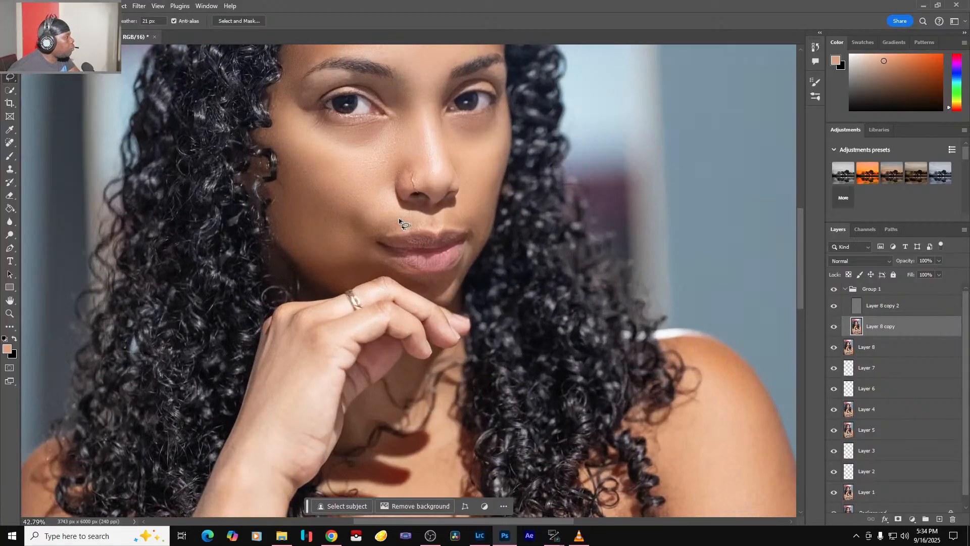
{"action": "mouse_move", "coordinate": [395, 193]}
{"action": "left_mouse_down"}
{"action": "mouse_move", "coordinate": [352, 224]}
{"action": "mouse_move", "coordinate": [355, 241]}
{"action": "mouse_move", "coordinate": [466, 230]}
{"action": "mouse_move", "coordinate": [514, 244]}
{"action": "mouse_move", "coordinate": [500, 212]}
{"action": "mouse_move", "coordinate": [470, 203]}
{"action": "mouse_move", "coordinate": [401, 199]}
{"action": "left_mouse_up"}
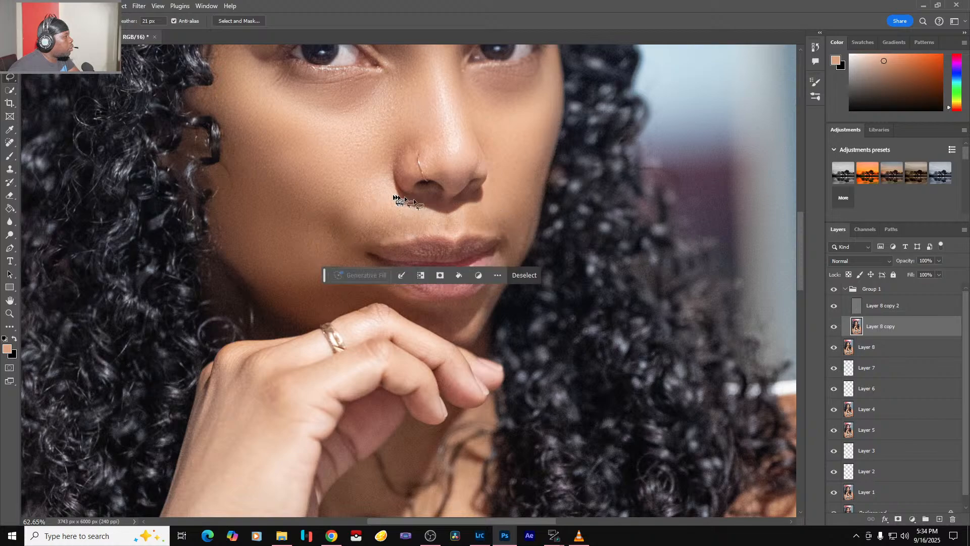
{"action": "key", "text": "ctrl+alt+f"}
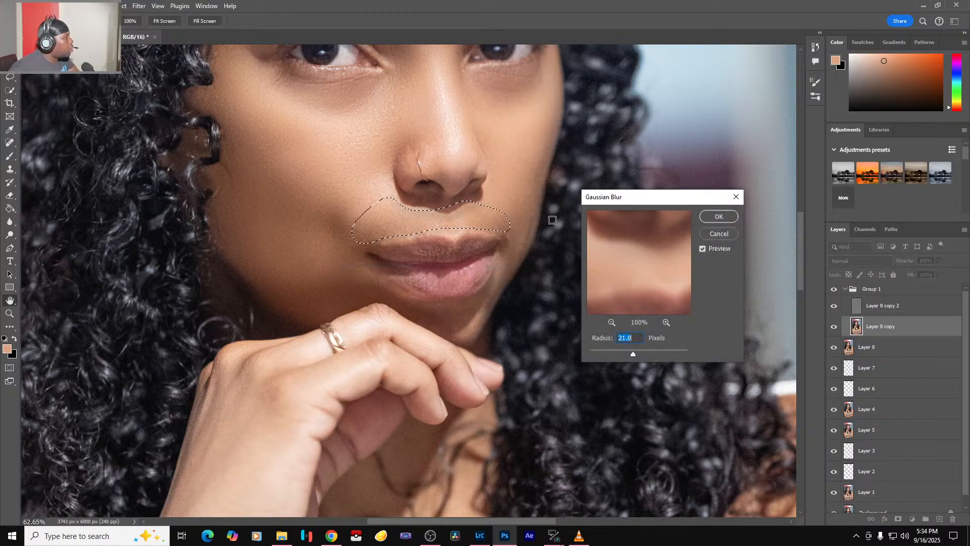
{"action": "left_click", "coordinate": [713, 216]}
{"action": "key", "text": "ctrl+d"}
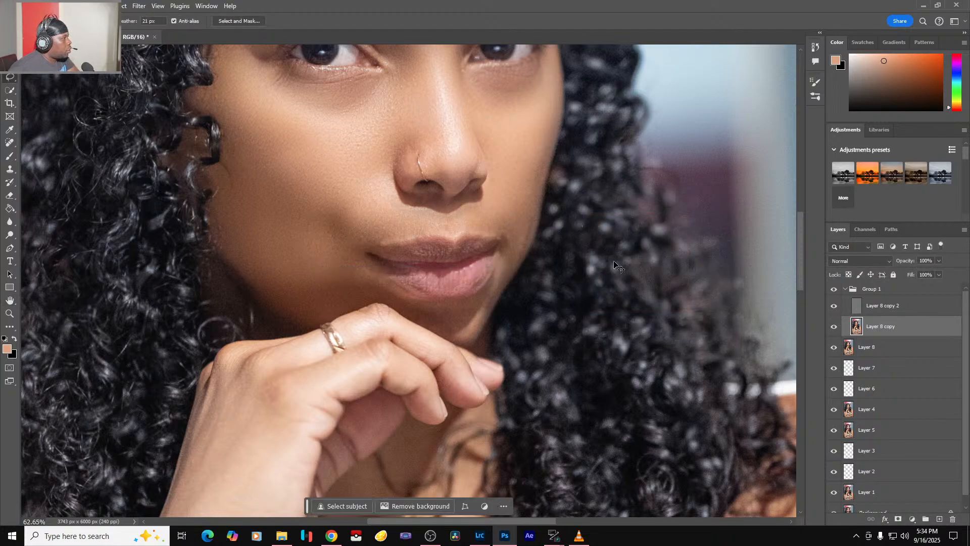
Step: Lasso the image-right upper arm from the shoulder down to just above the elbow and apply a 21-pixel Gaussian Blur
{"action": "key", "text": "ctrl+0"}
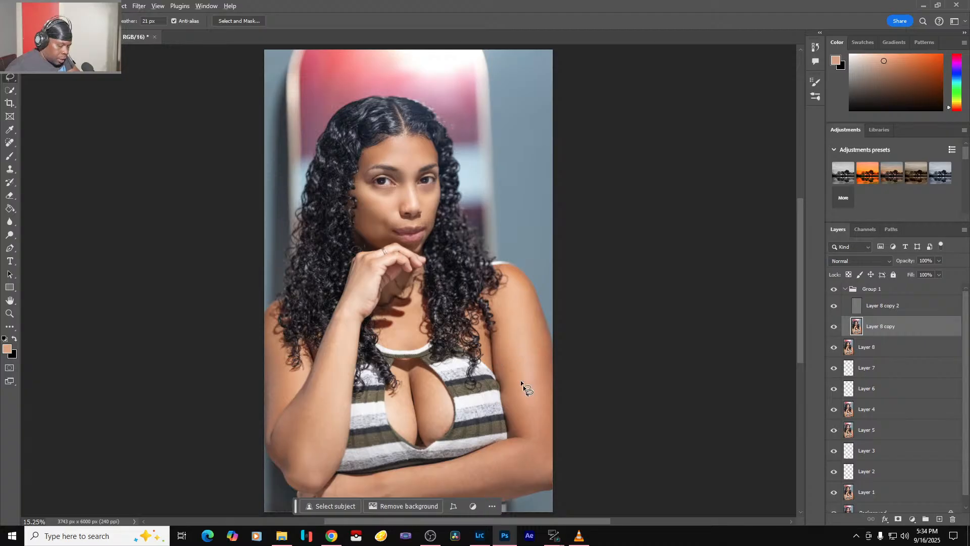
{"action": "scroll", "coordinate": [522, 392], "scroll_direction": "up", "scroll_amount": 5}
{"action": "left_click_drag", "start_coordinate": [520, 303], "coordinate": [426, 334]}
{"action": "scroll", "coordinate": [419, 325], "scroll_direction": "down", "scroll_amount": 2}
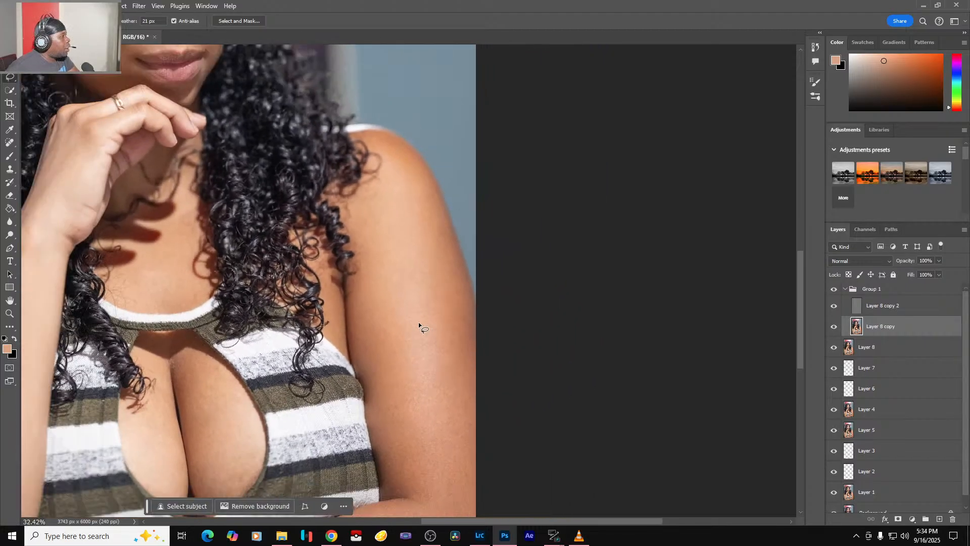
{"action": "mouse_move", "coordinate": [403, 165]}
{"action": "left_mouse_down"}
{"action": "mouse_move", "coordinate": [367, 207]}
{"action": "mouse_move", "coordinate": [376, 301]}
{"action": "left_mouse_up"}
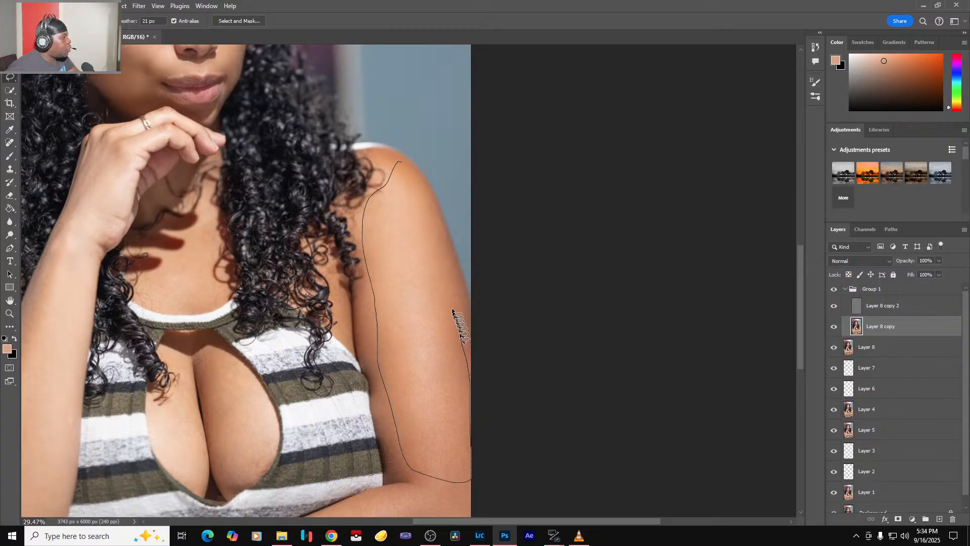
{"action": "left_click_drag", "start_coordinate": [452, 311], "coordinate": [416, 180]}
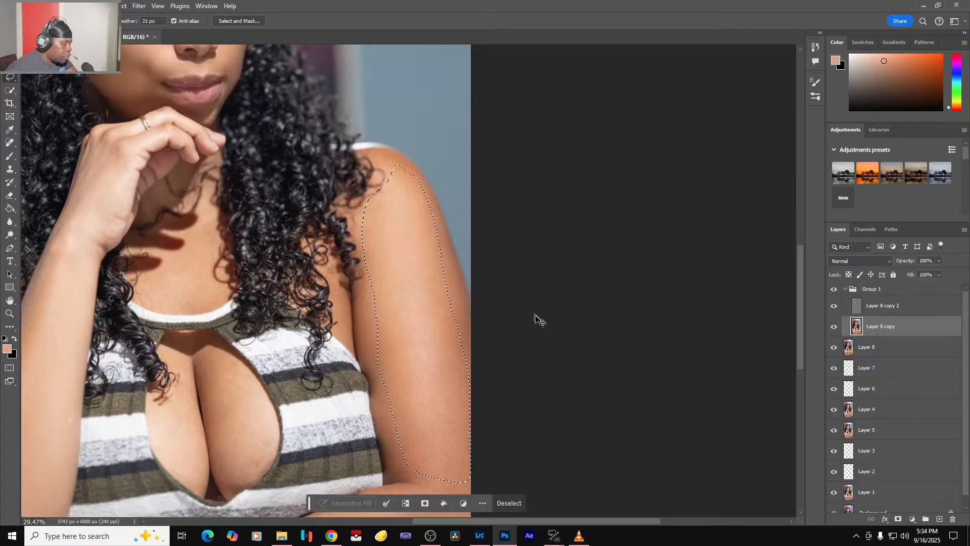
{"action": "key", "text": "ctrl+alt+f"}
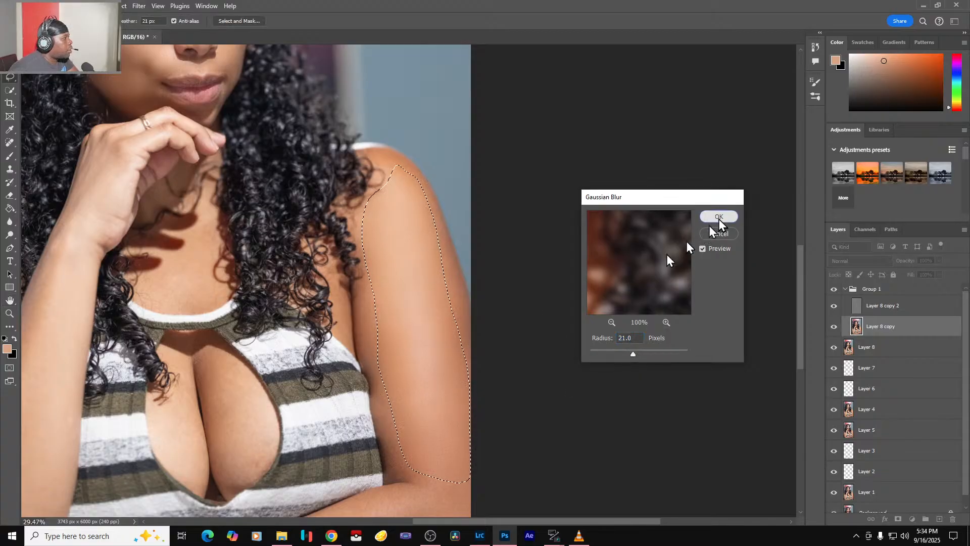
{"action": "key", "text": "Return"}
Step: Lasso the folded forearm from the elbow to the hand and trim the grey garment out of the selection's lower edge
{"action": "mouse_move", "coordinate": [423, 405]}
{"action": "left_mouse_down"}
{"action": "mouse_move", "coordinate": [464, 183]}
{"action": "mouse_move", "coordinate": [480, 178]}
{"action": "mouse_move", "coordinate": [418, 289]}
{"action": "mouse_move", "coordinate": [115, 340]}
{"action": "mouse_move", "coordinate": [110, 380]}
{"action": "mouse_move", "coordinate": [198, 398]}
{"action": "mouse_move", "coordinate": [295, 386]}
{"action": "mouse_move", "coordinate": [513, 335]}
{"action": "mouse_move", "coordinate": [533, 326]}
{"action": "mouse_move", "coordinate": [531, 264]}
{"action": "left_mouse_up"}
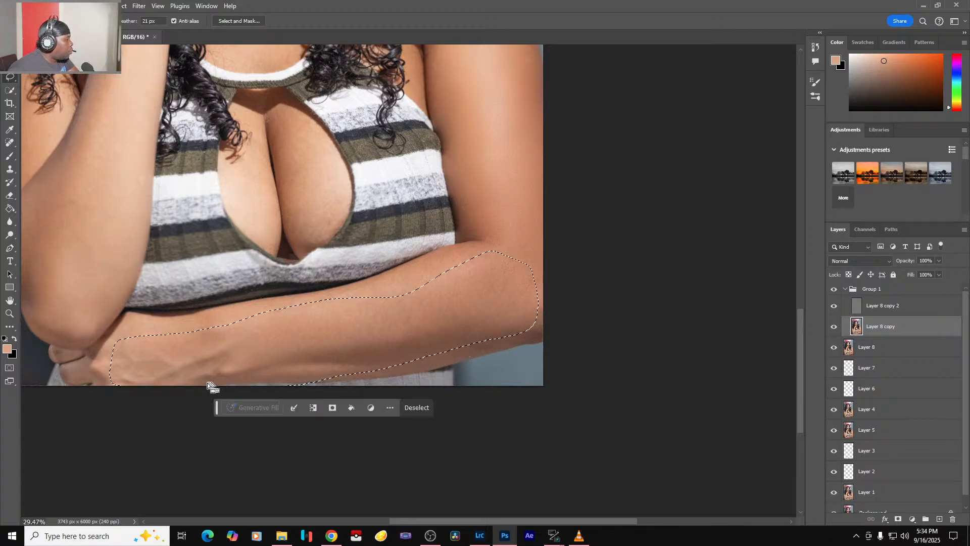
{"action": "mouse_move", "coordinate": [207, 383]}
{"action": "left_mouse_down"}
{"action": "mouse_move", "coordinate": [212, 391]}
{"action": "mouse_move", "coordinate": [298, 395]}
{"action": "left_mouse_up"}
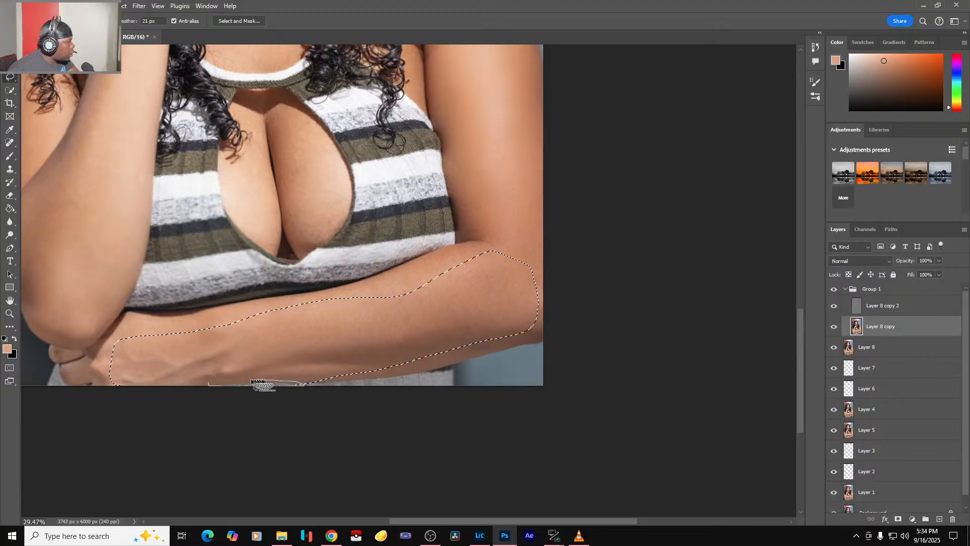
{"action": "left_click_drag", "start_coordinate": [207, 383], "coordinate": [206, 385]}
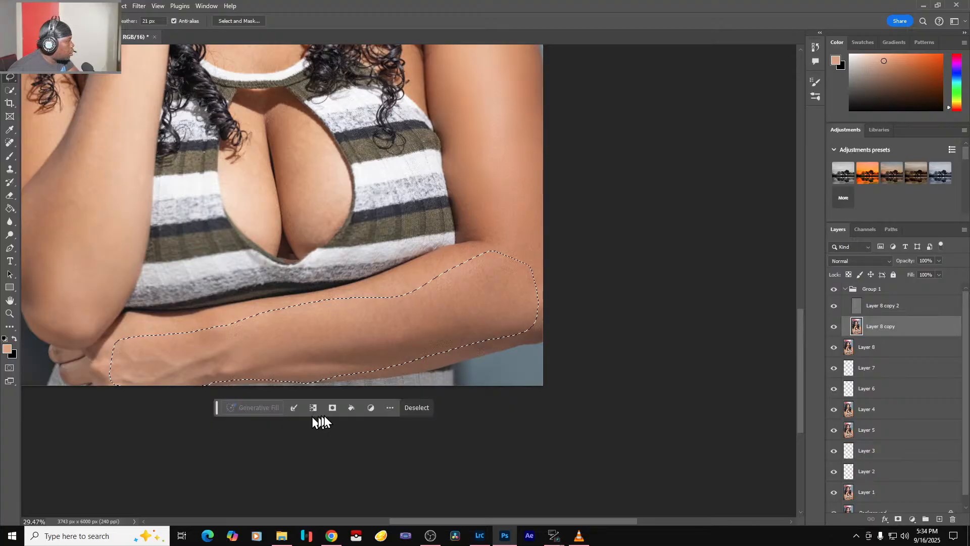
{"action": "mouse_move", "coordinate": [298, 383]}
{"action": "left_mouse_down"}
{"action": "mouse_move", "coordinate": [275, 380]}
{"action": "mouse_move", "coordinate": [323, 386]}
{"action": "mouse_move", "coordinate": [325, 377]}
{"action": "mouse_move", "coordinate": [303, 378]}
{"action": "left_mouse_up"}
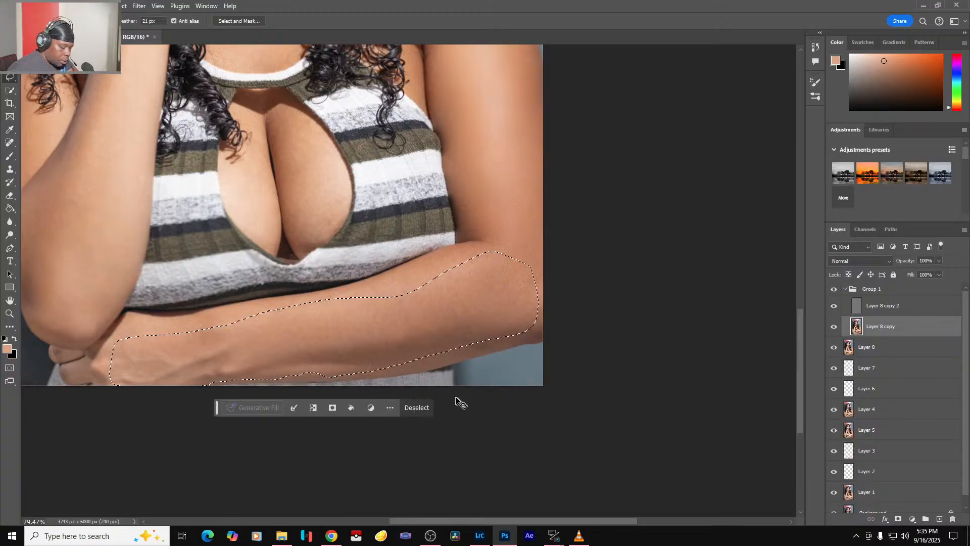
{"action": "key", "text": "ctrl+alt+f"}
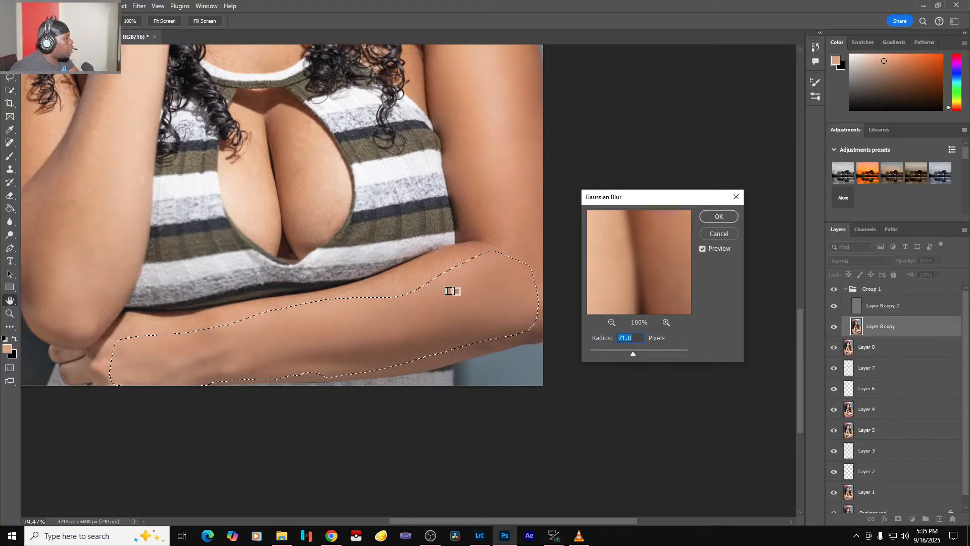
{"action": "left_click", "coordinate": [719, 233]}
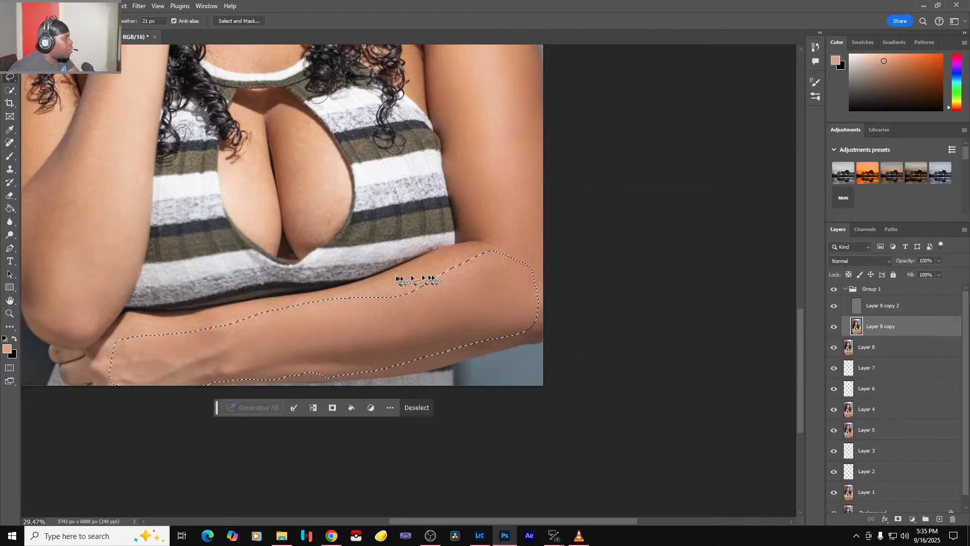
{"action": "left_click_drag", "start_coordinate": [396, 273], "coordinate": [347, 293]}
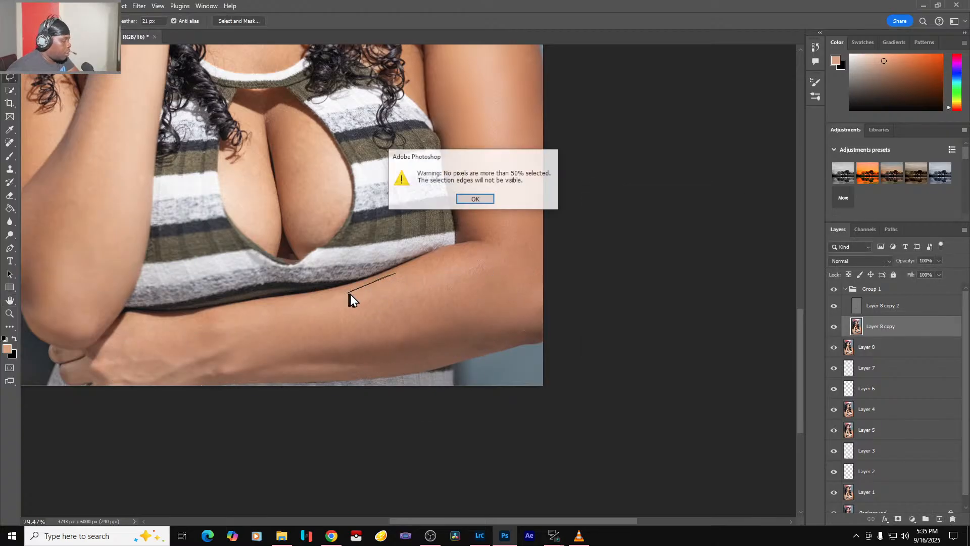
{"action": "left_click", "coordinate": [476, 200]}
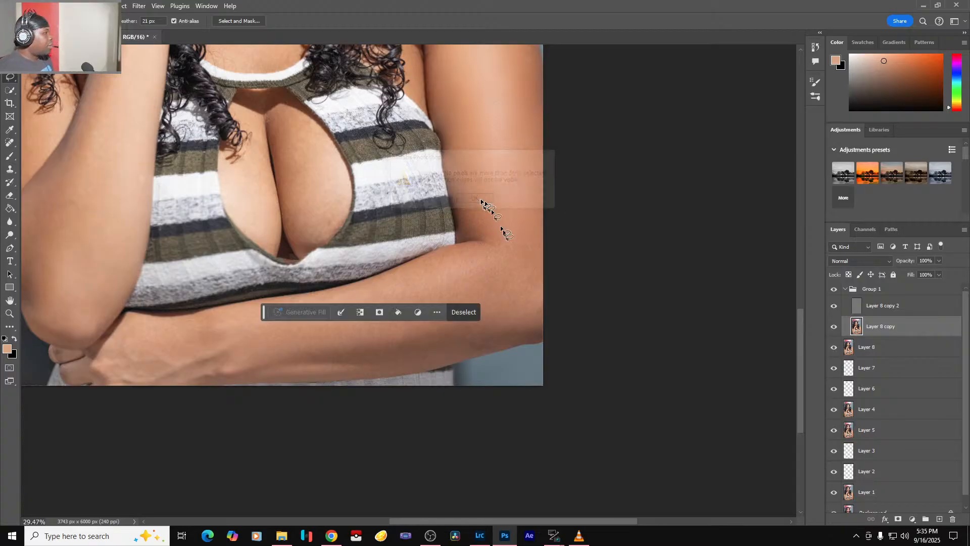
{"action": "key", "text": "ctrl+z"}
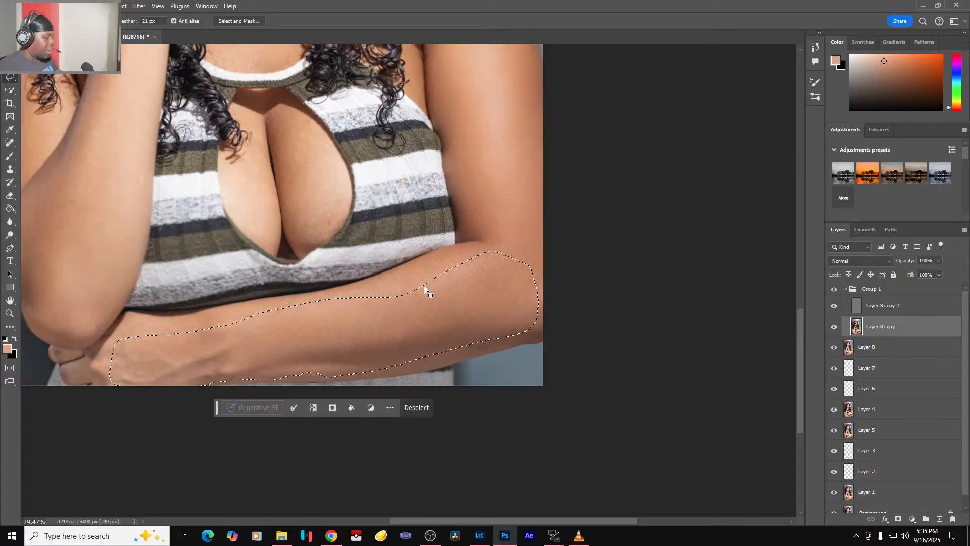
Step: Extend the folded forearm's selection up to the garment edge, apply a 14-pixel Gaussian Blur and deselect it
{"action": "mouse_move", "coordinate": [485, 261]}
{"action": "left_mouse_down"}
{"action": "mouse_move", "coordinate": [455, 248]}
{"action": "mouse_move", "coordinate": [294, 309]}
{"action": "mouse_move", "coordinate": [426, 312]}
{"action": "mouse_move", "coordinate": [500, 272]}
{"action": "left_mouse_up"}
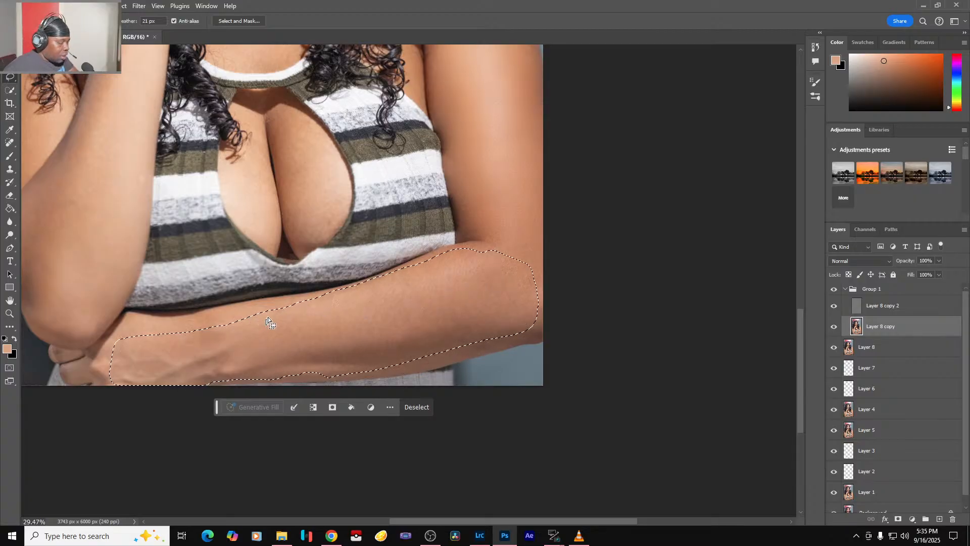
{"action": "mouse_move", "coordinate": [298, 310]}
{"action": "left_mouse_down"}
{"action": "mouse_move", "coordinate": [153, 318]}
{"action": "mouse_move", "coordinate": [138, 321]}
{"action": "mouse_move", "coordinate": [131, 336]}
{"action": "mouse_move", "coordinate": [226, 334]}
{"action": "mouse_move", "coordinate": [329, 312]}
{"action": "left_mouse_up"}
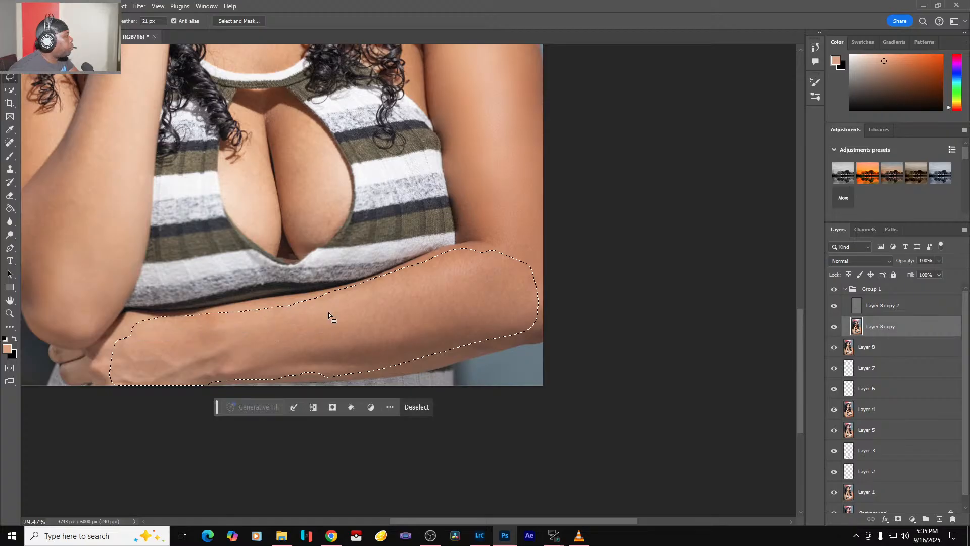
{"action": "key", "text": "ctrl+alt+f"}
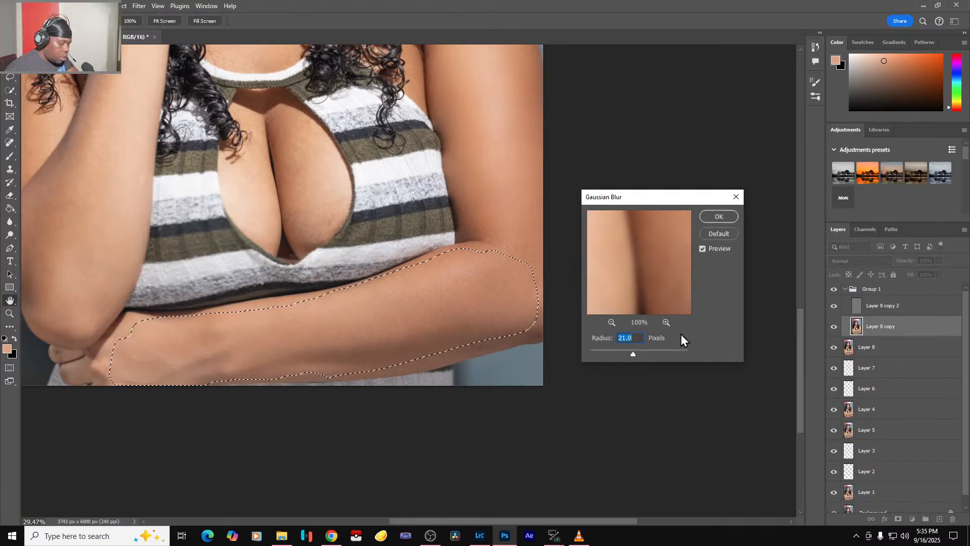
{"action": "key", "text": "ctrl+0"}
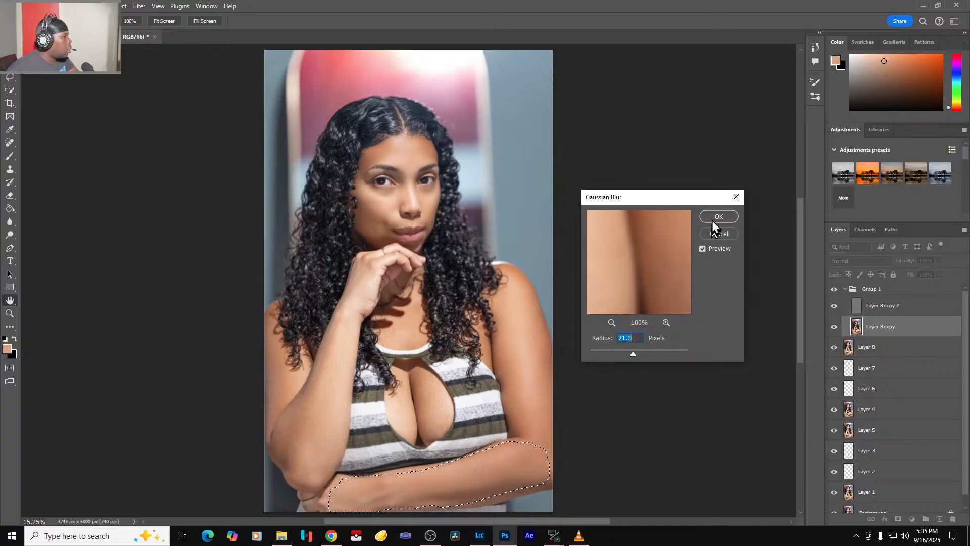
{"action": "type", "text": "35"}
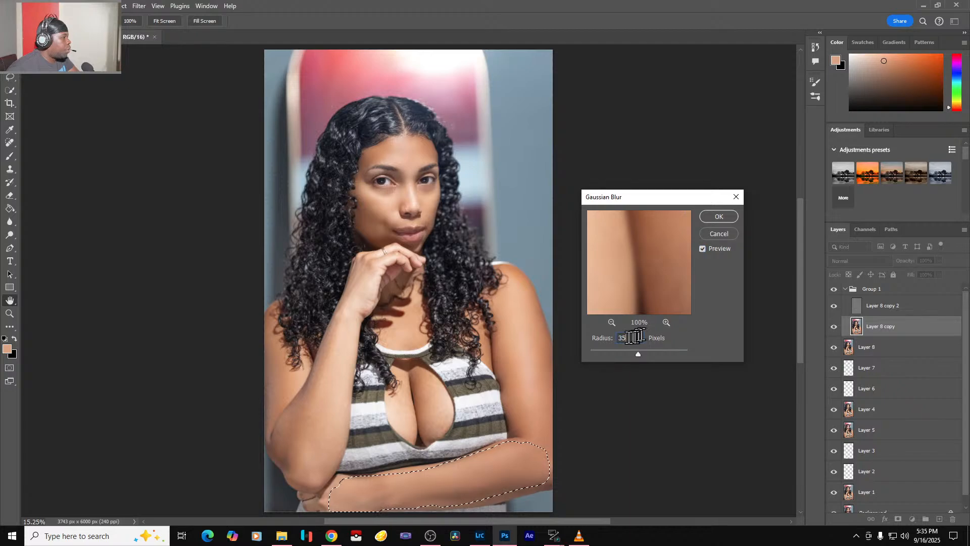
{"action": "type", "text": "14"}
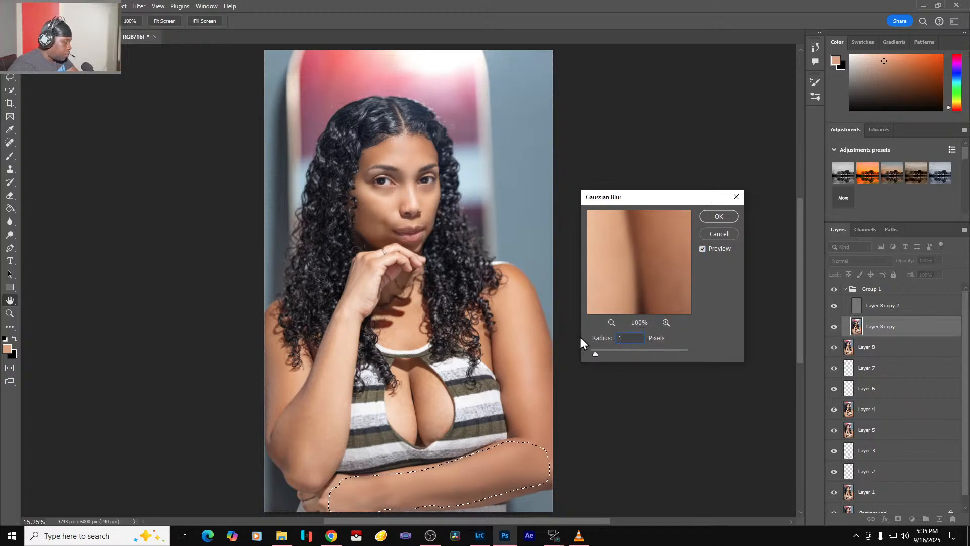
{"action": "left_click", "coordinate": [727, 218]}
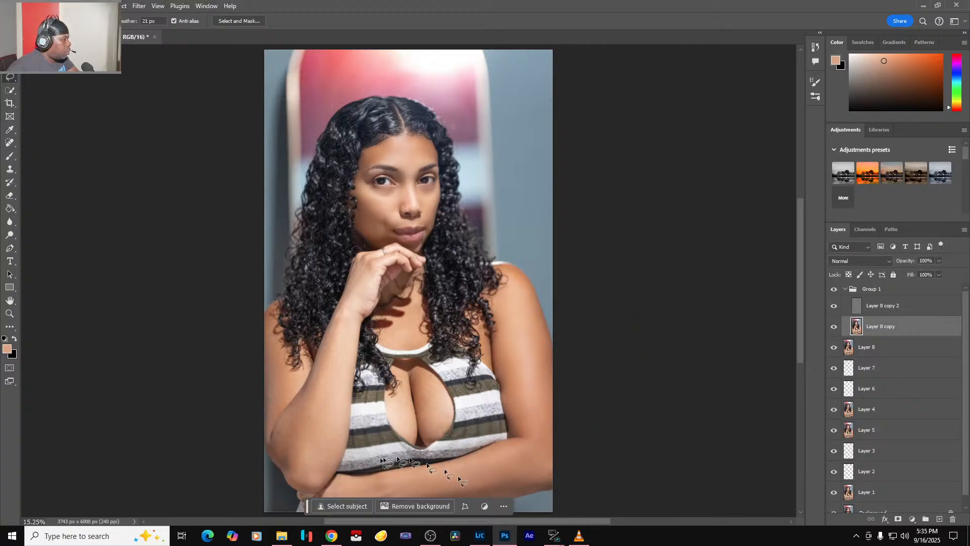
Step: Lasso the veined skin at the wrist end of the folded forearm and apply a 42-pixel Gaussian Blur
{"action": "scroll", "coordinate": [366, 484], "scroll_direction": "up", "scroll_amount": 10}
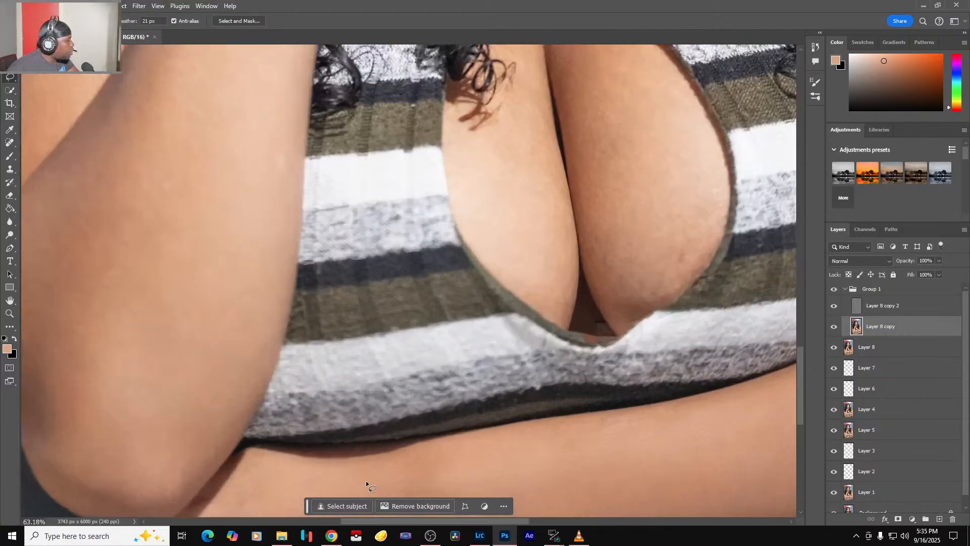
{"action": "mouse_move", "coordinate": [412, 388]}
{"action": "left_mouse_down"}
{"action": "mouse_move", "coordinate": [448, 184]}
{"action": "mouse_move", "coordinate": [447, 192]}
{"action": "left_mouse_up"}
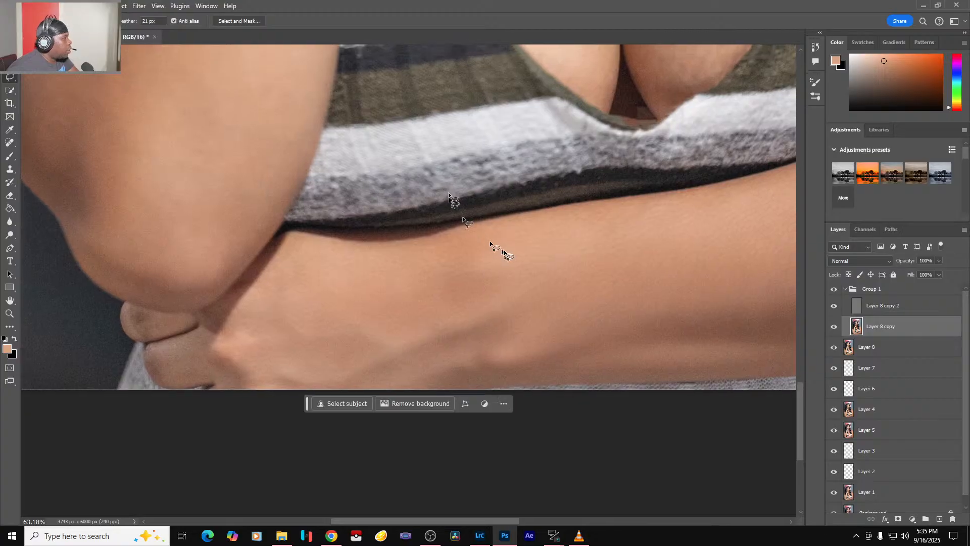
{"action": "mouse_move", "coordinate": [462, 250]}
{"action": "left_mouse_down"}
{"action": "mouse_move", "coordinate": [515, 265]}
{"action": "mouse_move", "coordinate": [530, 302]}
{"action": "mouse_move", "coordinate": [525, 330]}
{"action": "mouse_move", "coordinate": [392, 390]}
{"action": "mouse_move", "coordinate": [284, 388]}
{"action": "mouse_move", "coordinate": [263, 374]}
{"action": "mouse_move", "coordinate": [260, 302]}
{"action": "left_mouse_up"}
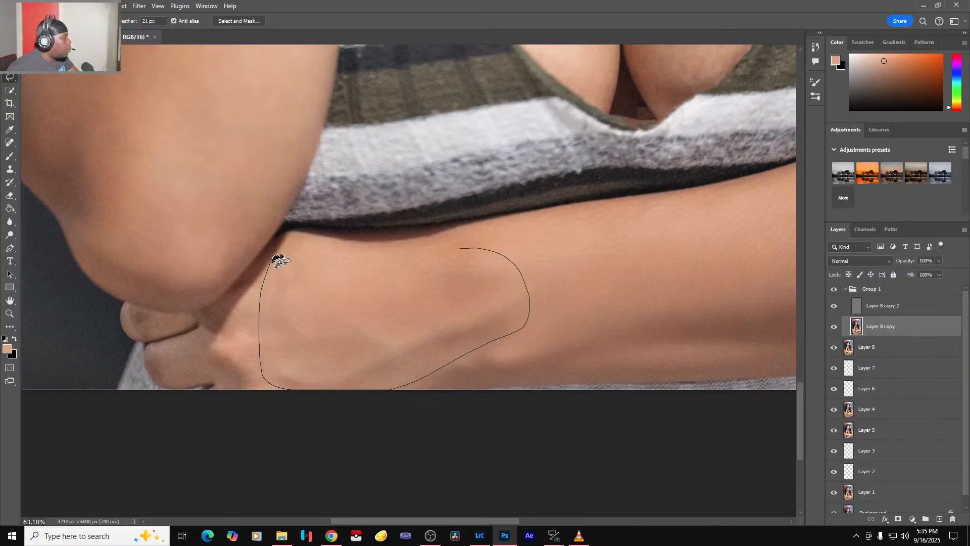
{"action": "left_click_drag", "start_coordinate": [277, 260], "coordinate": [278, 258]}
{"action": "key", "text": "ctrl+alt+f"}
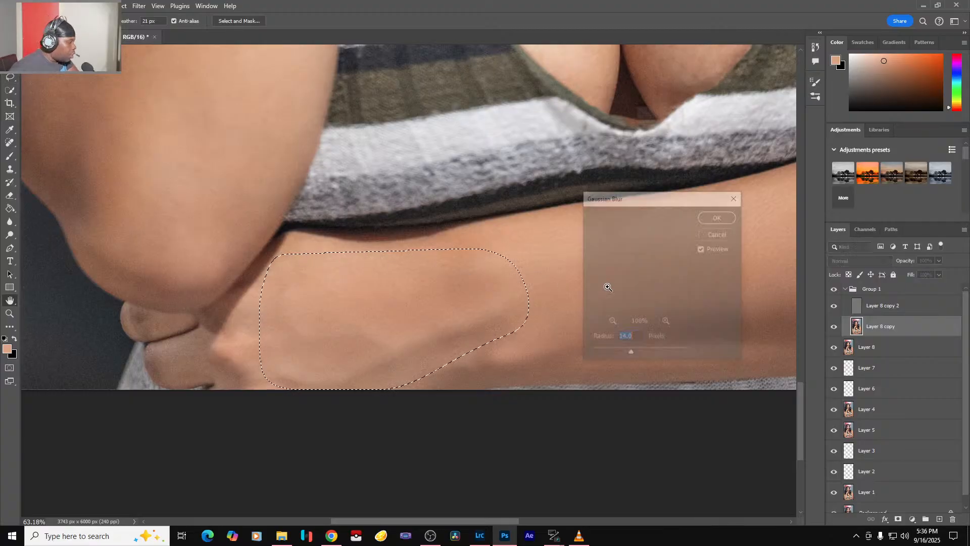
{"action": "type", "text": "4"}
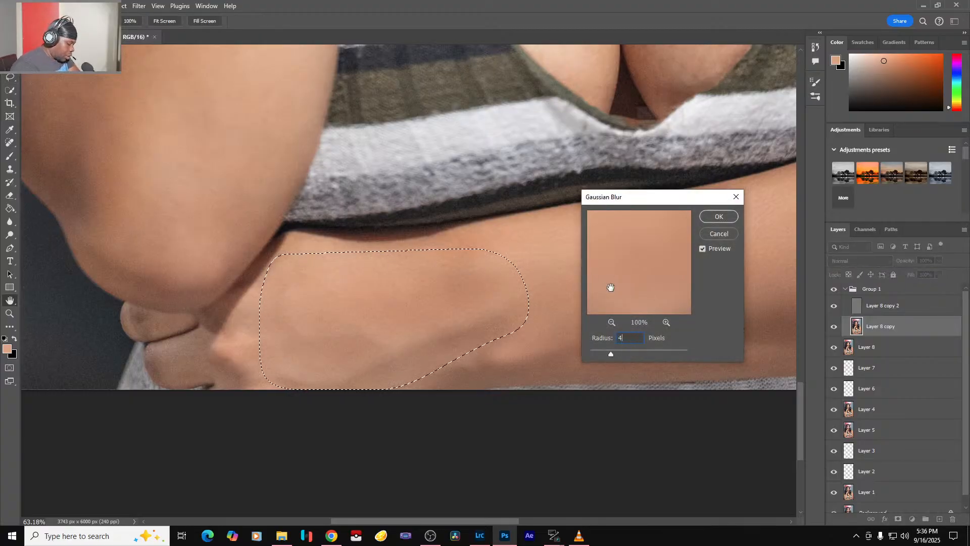
{"action": "type", "text": "2"}
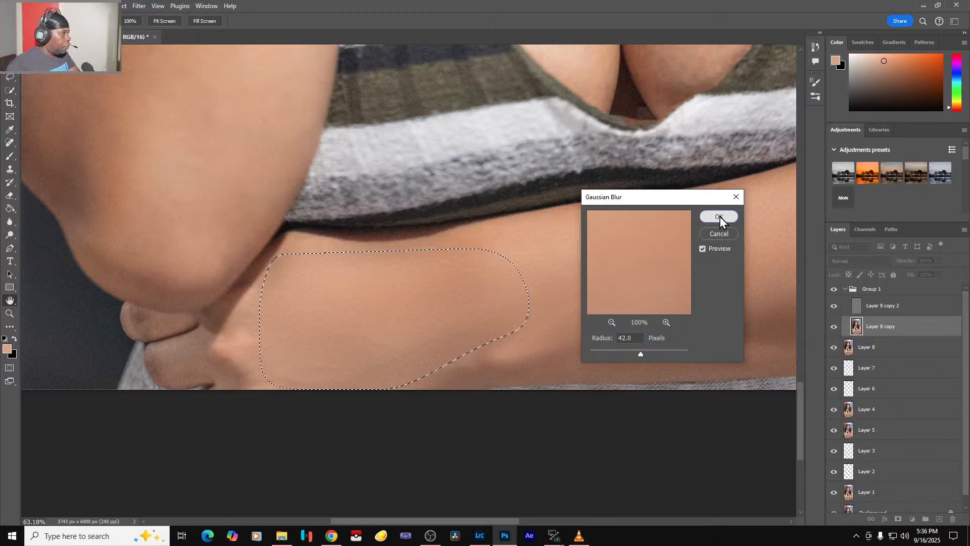
{"action": "left_click", "coordinate": [719, 216]}
Step: Compare the wrist with Group 1 hidden and shown, and clear the selection
{"action": "left_click", "coordinate": [834, 290]}
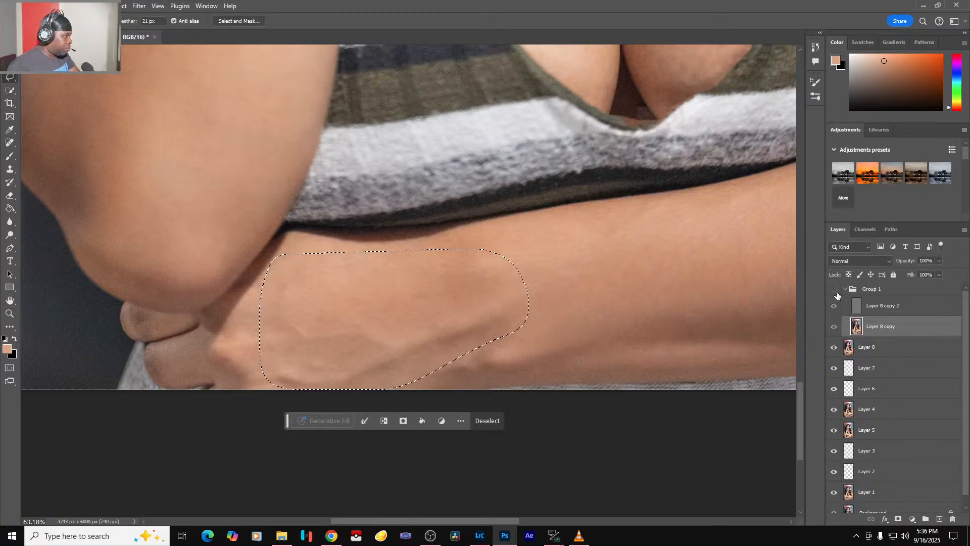
{"action": "left_click", "coordinate": [834, 289]}
{"action": "left_click", "coordinate": [620, 302]}
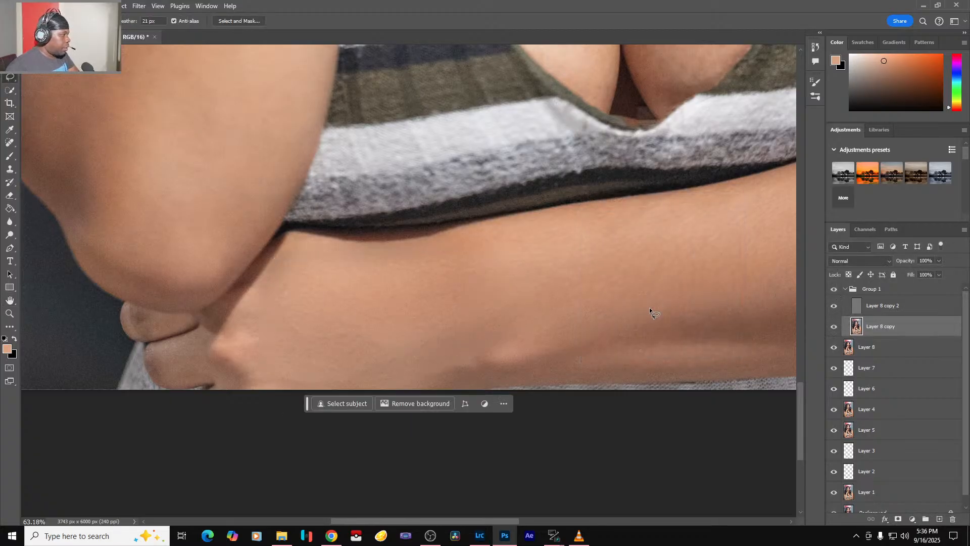
Step: Lasso the image-left upper arm beside the curls from shoulder to elbow, apply a 21-pixel Gaussian Blur and deselect it
{"action": "key", "text": "ctrl+0"}
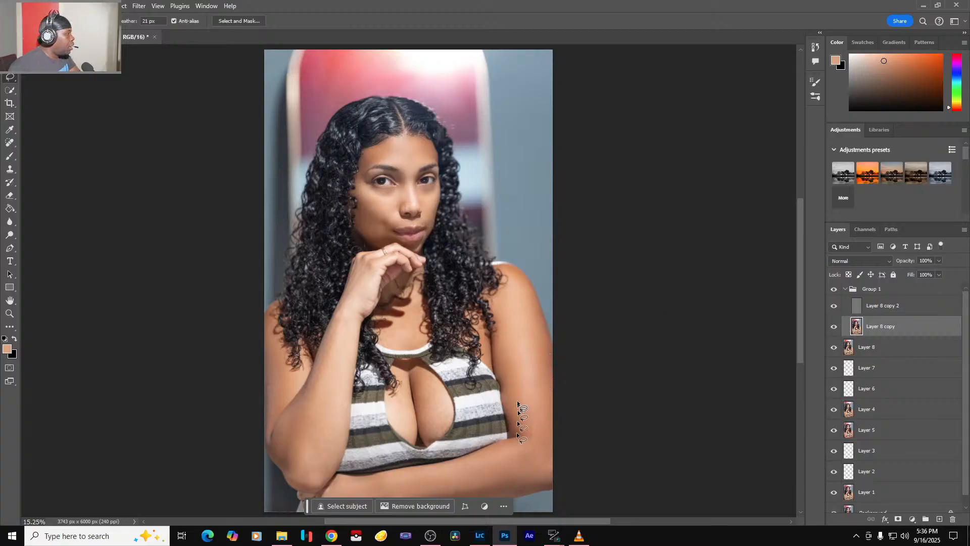
{"action": "scroll", "coordinate": [514, 398], "scroll_direction": "down", "scroll_amount": 2}
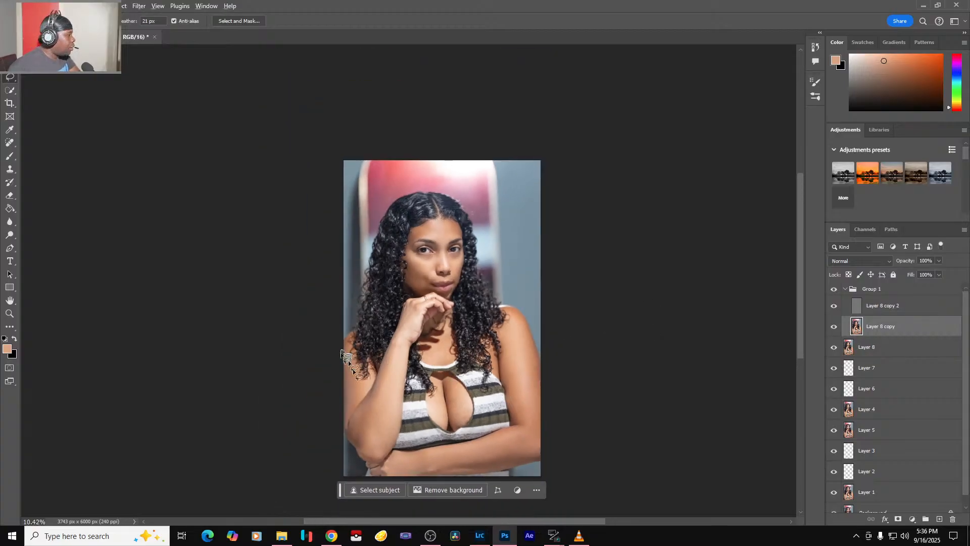
{"action": "scroll", "coordinate": [353, 371], "scroll_direction": "up", "scroll_amount": 6}
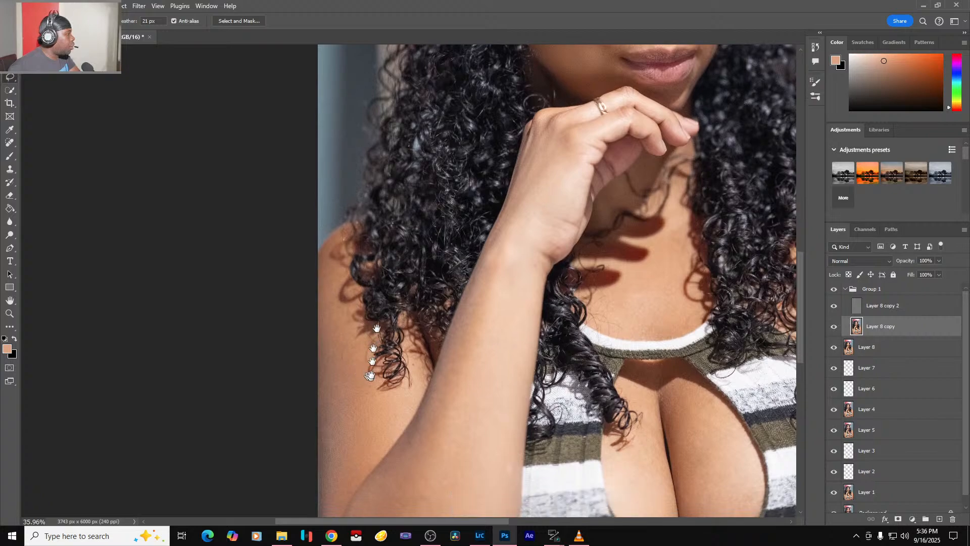
{"action": "left_click_drag", "start_coordinate": [371, 375], "coordinate": [422, 218]}
{"action": "mouse_move", "coordinate": [380, 105]}
{"action": "left_mouse_down"}
{"action": "mouse_move", "coordinate": [343, 198]}
{"action": "mouse_move", "coordinate": [339, 379]}
{"action": "mouse_move", "coordinate": [348, 392]}
{"action": "mouse_move", "coordinate": [423, 302]}
{"action": "mouse_move", "coordinate": [411, 329]}
{"action": "mouse_move", "coordinate": [438, 269]}
{"action": "left_mouse_up"}
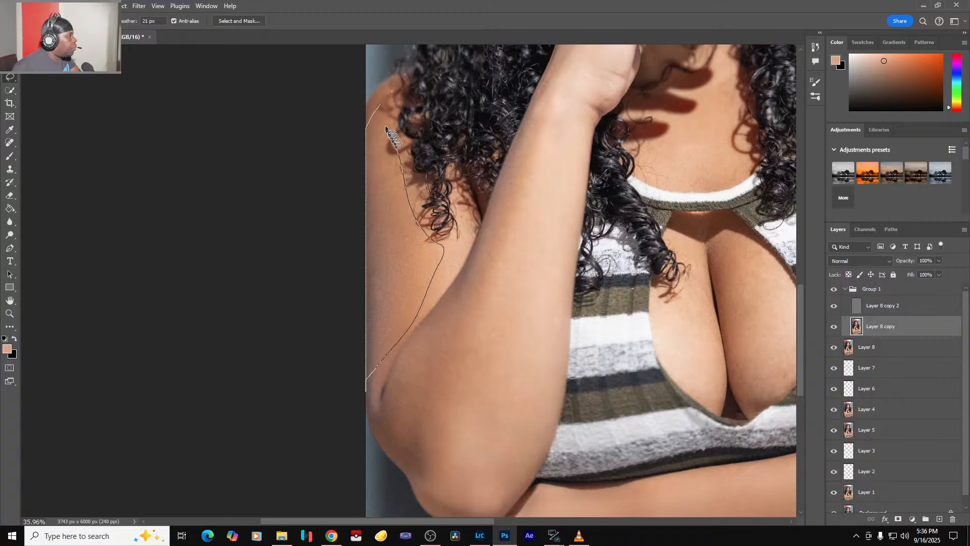
{"action": "left_click_drag", "start_coordinate": [385, 128], "coordinate": [388, 130]}
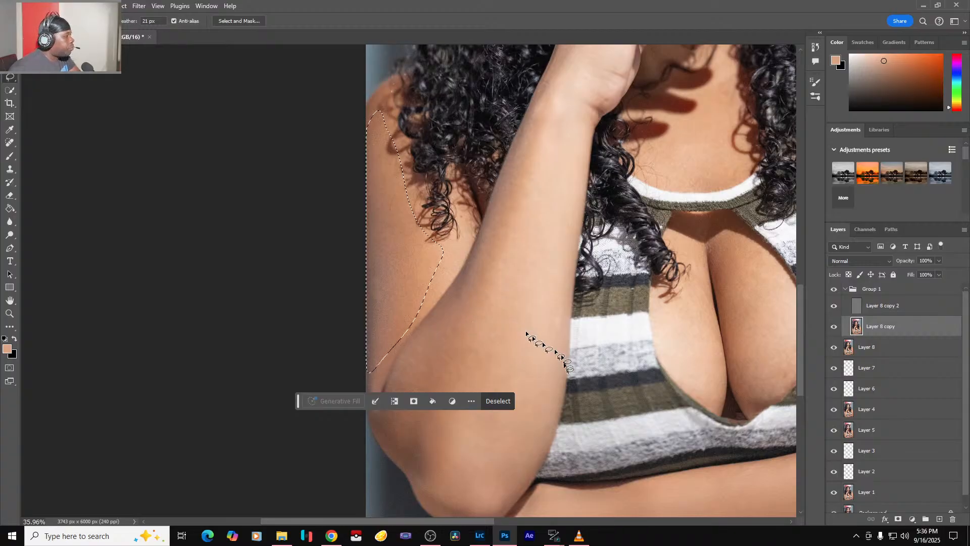
{"action": "key", "text": "ctrl+alt+f"}
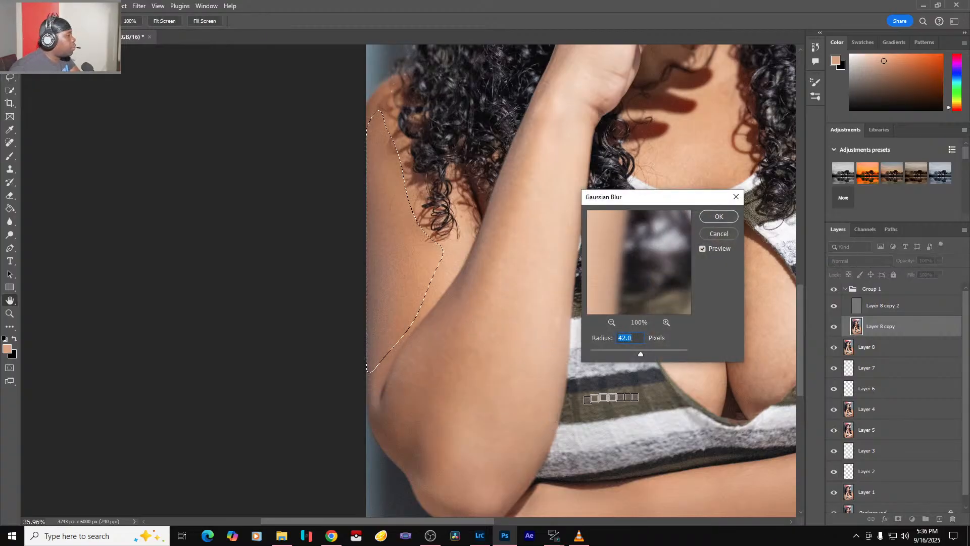
{"action": "type", "text": "21"}
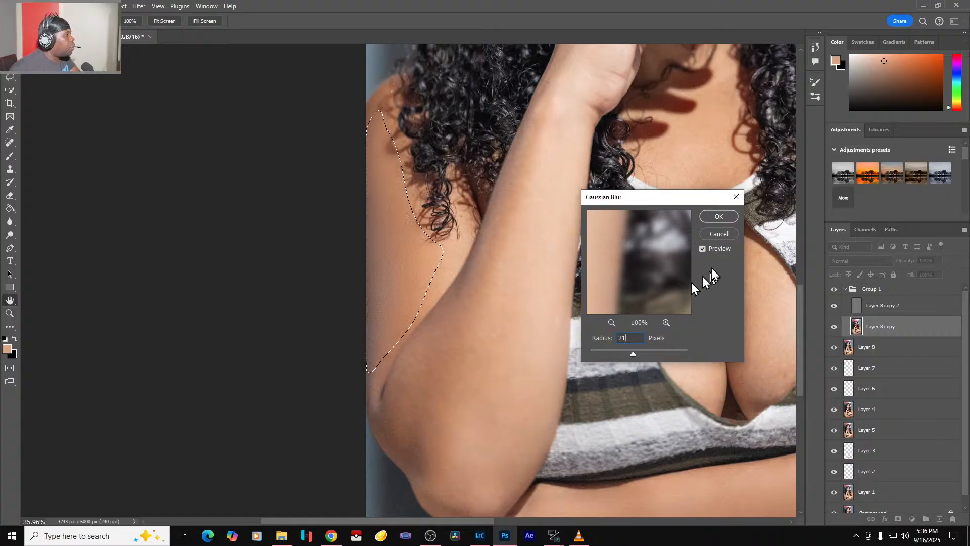
{"action": "left_click", "coordinate": [720, 218]}
{"action": "key", "text": "ctrl+d"}
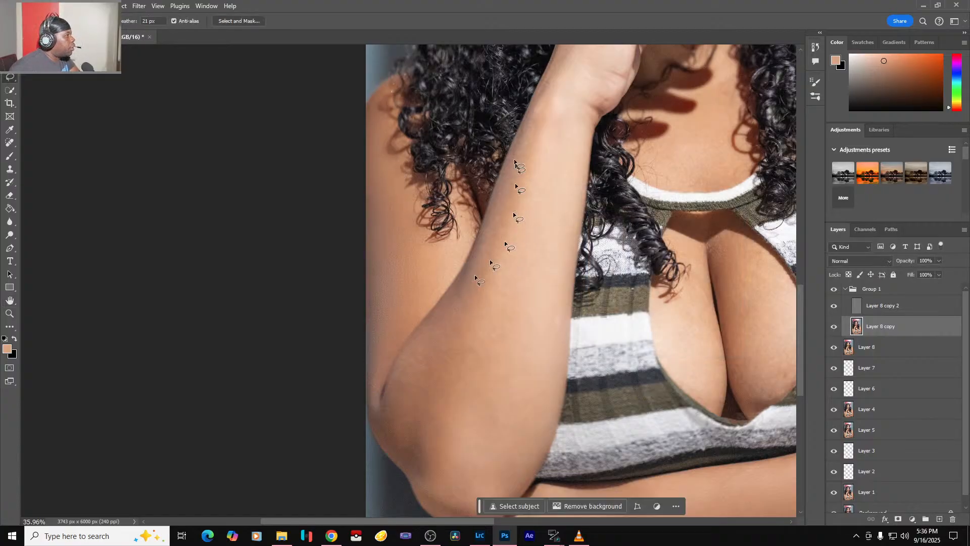
Step: Lasso the narrow skin patch between the hanging curls and the raised forearm, apply a 21-pixel Gaussian Blur and deselect it
{"action": "left_click_drag", "start_coordinate": [459, 208], "coordinate": [471, 209]}
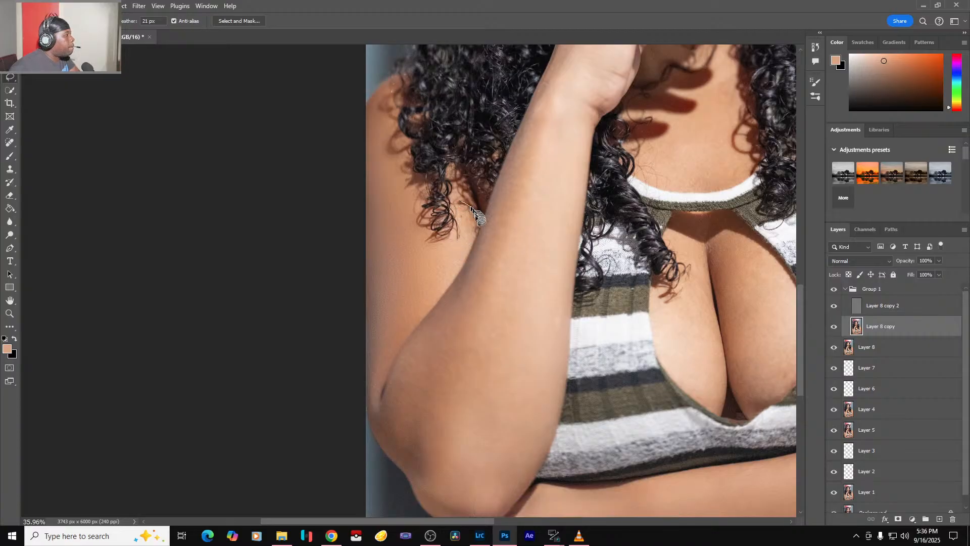
{"action": "left_click_drag", "start_coordinate": [441, 273], "coordinate": [436, 285]}
{"action": "key", "text": "ctrl+alt+f"}
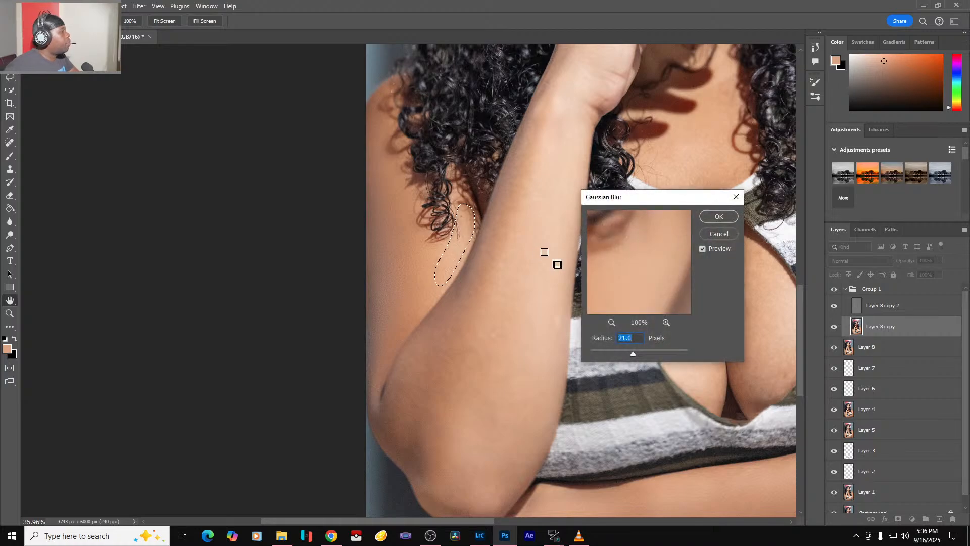
{"action": "key", "text": "Return"}
{"action": "key", "text": "ctrl+d"}
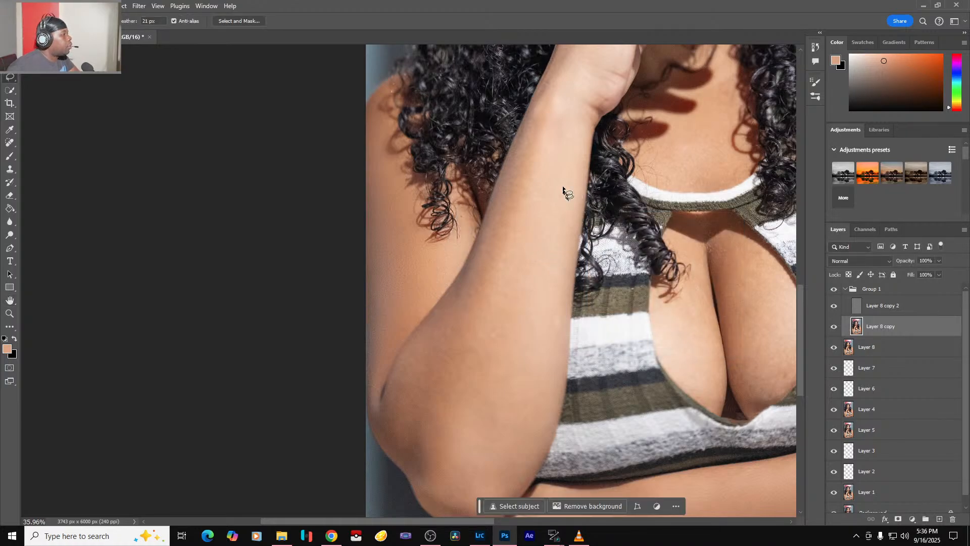
Step: Lasso the raised forearm from just below the wrist down to the elbow
{"action": "mouse_move", "coordinate": [537, 114]}
{"action": "left_mouse_down"}
{"action": "mouse_move", "coordinate": [577, 160]}
{"action": "mouse_move", "coordinate": [580, 194]}
{"action": "mouse_move", "coordinate": [539, 368]}
{"action": "mouse_move", "coordinate": [535, 457]}
{"action": "mouse_move", "coordinate": [498, 515]}
{"action": "mouse_move", "coordinate": [449, 503]}
{"action": "mouse_move", "coordinate": [411, 474]}
{"action": "mouse_move", "coordinate": [389, 425]}
{"action": "mouse_move", "coordinate": [508, 209]}
{"action": "left_mouse_up"}
{"action": "scroll", "coordinate": [561, 358], "scroll_direction": "down", "scroll_amount": 1}
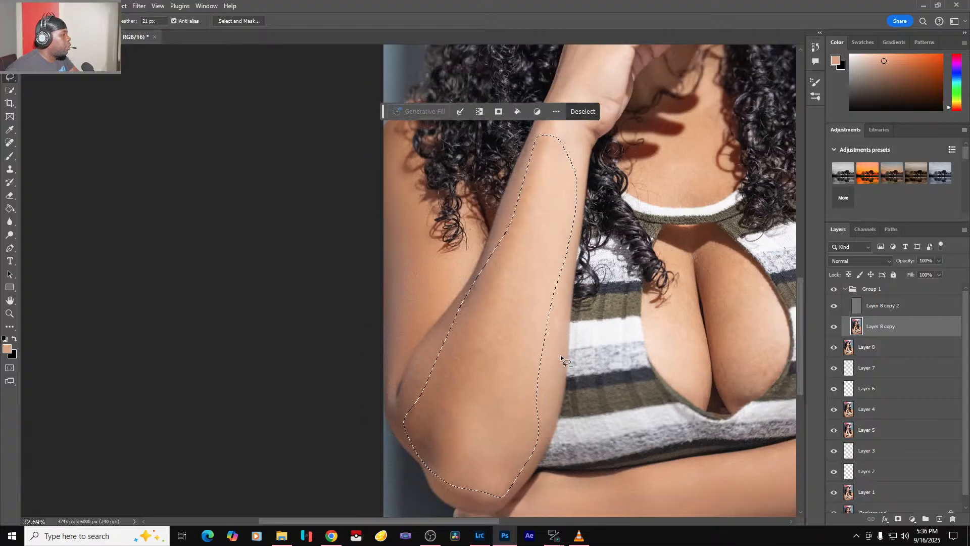
{"action": "scroll", "coordinate": [558, 374], "scroll_direction": "down", "scroll_amount": 1}
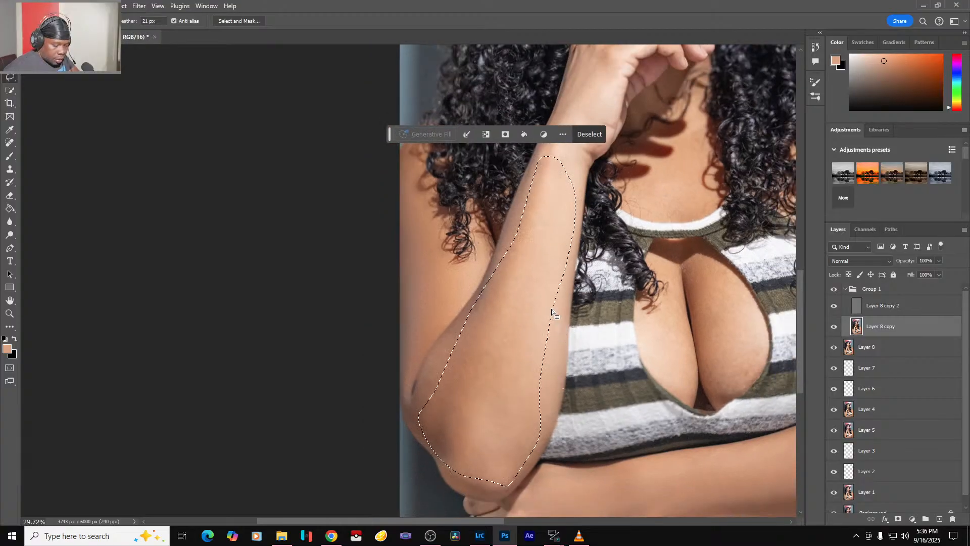
Step: Refine the feathered lasso selection on the raised forearm, extending it along the inner edge and down to the elbow tip
{"action": "mouse_move", "coordinate": [557, 277]}
{"action": "left_mouse_down"}
{"action": "mouse_move", "coordinate": [561, 389]}
{"action": "mouse_move", "coordinate": [556, 413]}
{"action": "mouse_move", "coordinate": [528, 455]}
{"action": "left_mouse_up"}
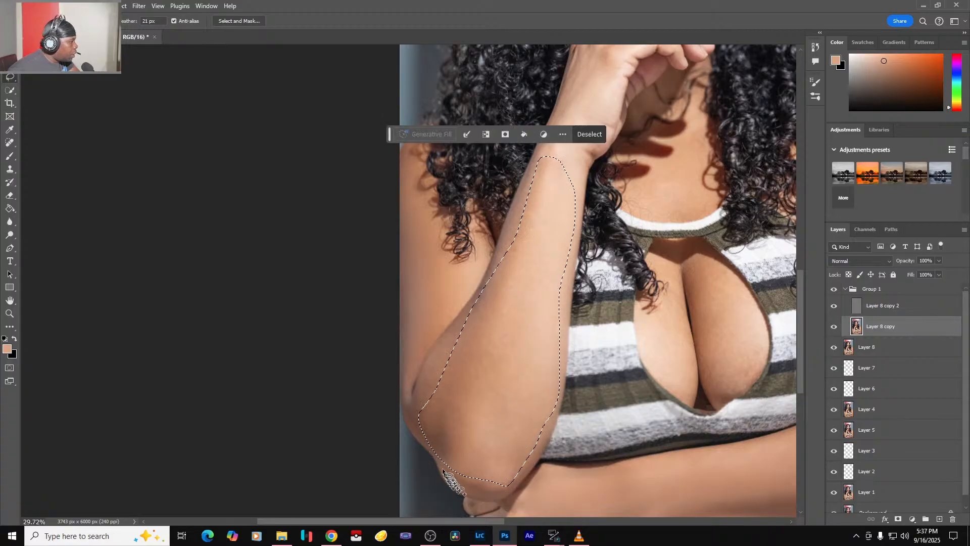
{"action": "left_click_drag", "start_coordinate": [442, 469], "coordinate": [442, 454]}
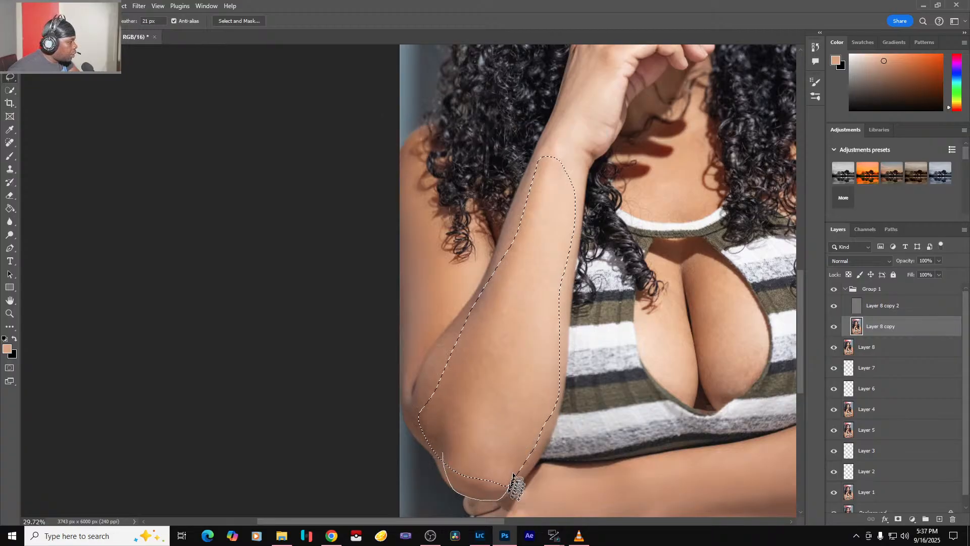
{"action": "left_click_drag", "start_coordinate": [513, 475], "coordinate": [516, 480]}
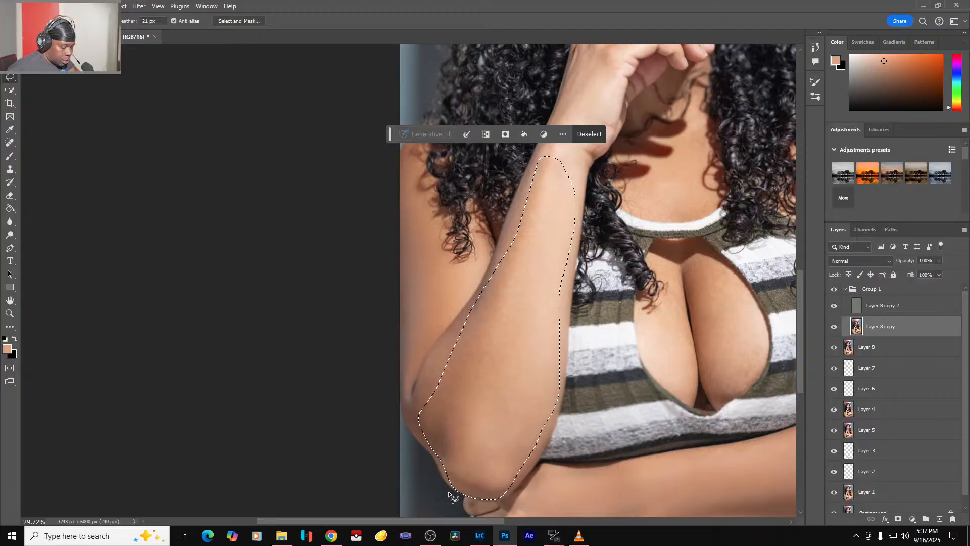
{"action": "left_click_drag", "start_coordinate": [449, 493], "coordinate": [446, 491]}
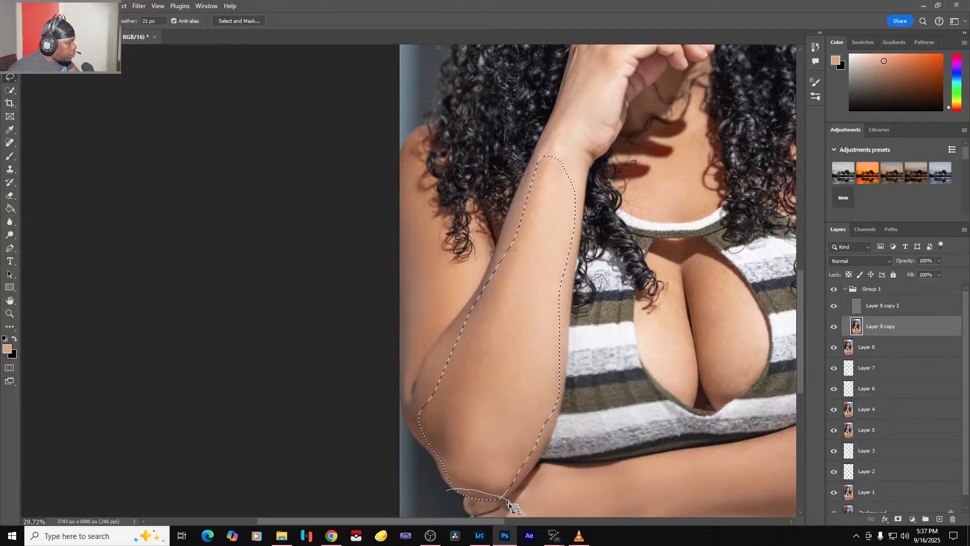
{"action": "left_click_drag", "start_coordinate": [495, 511], "coordinate": [499, 511]}
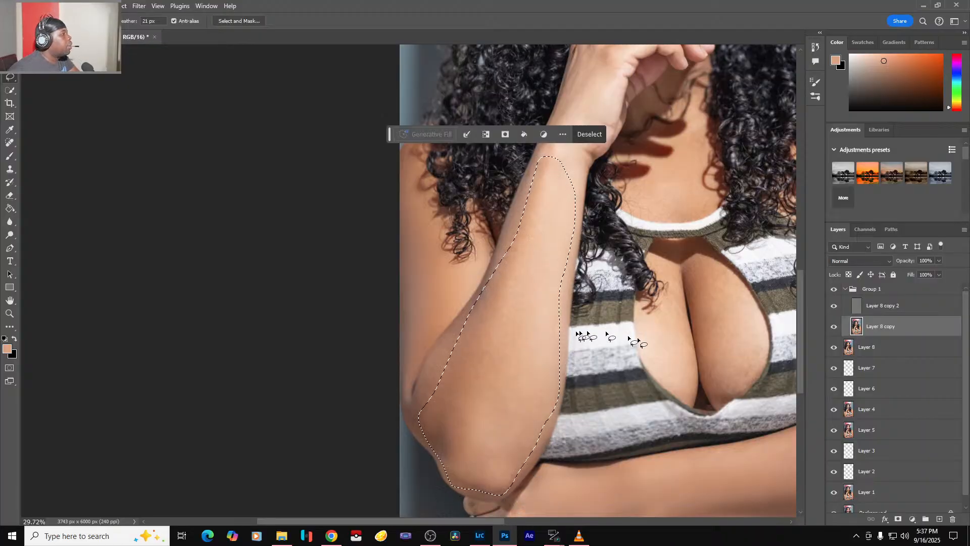
Step: Apply a Gaussian Blur with a 21 px radius to the selected forearm skin on Layer 8 copy, and clear the selection
{"action": "key", "text": "ctrl+alt+f"}
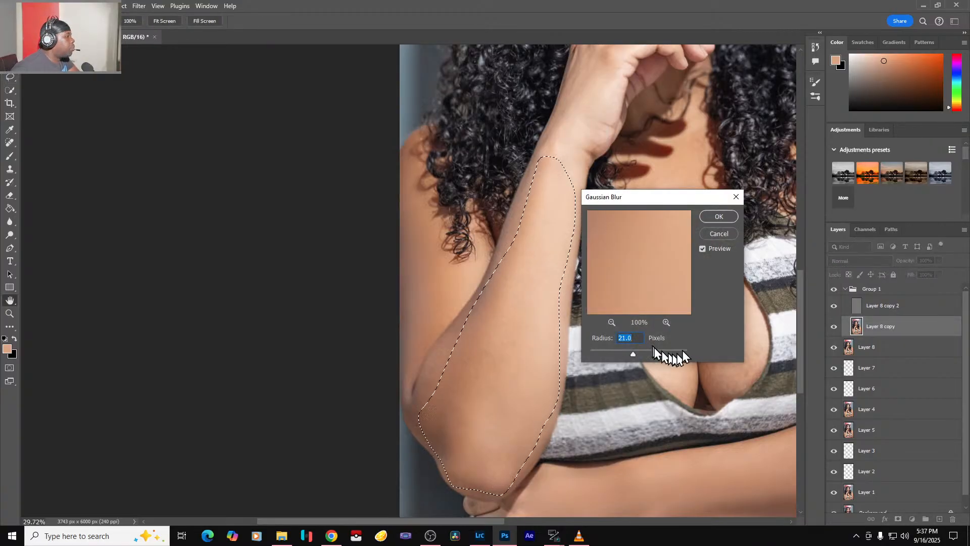
{"action": "left_click", "coordinate": [717, 218]}
{"action": "key", "text": "ctrl+d"}
{"action": "key", "text": "ctrl+0"}
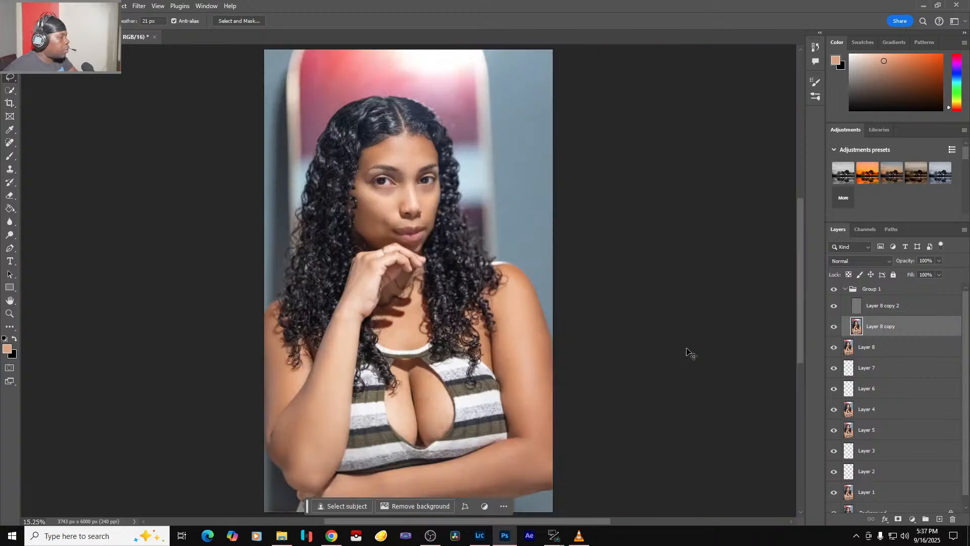
Step: Lasso the back of the raised hand, soften it with a 42 px Gaussian Blur, and clear the selection
{"action": "scroll", "coordinate": [357, 262], "scroll_direction": "up", "scroll_amount": 5}
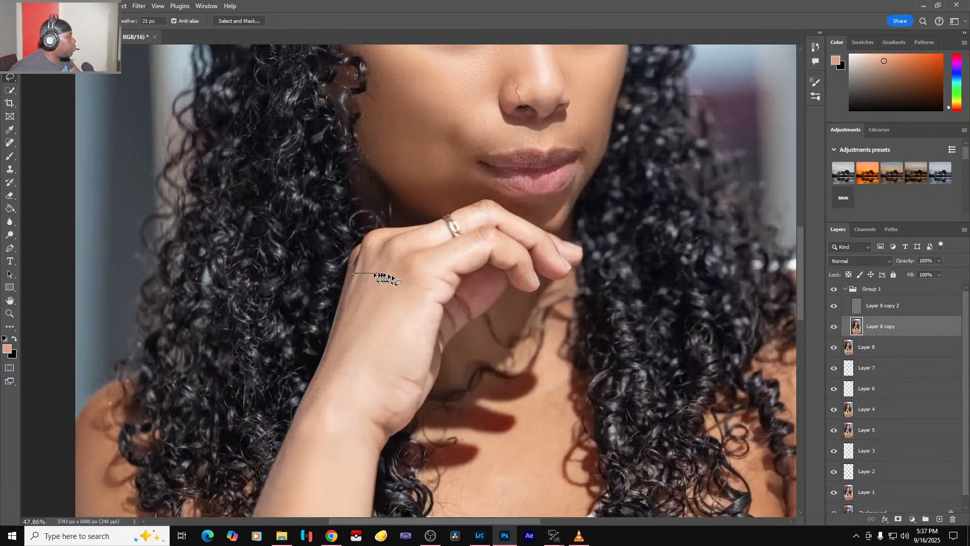
{"action": "left_click_drag", "start_coordinate": [416, 303], "coordinate": [322, 402]}
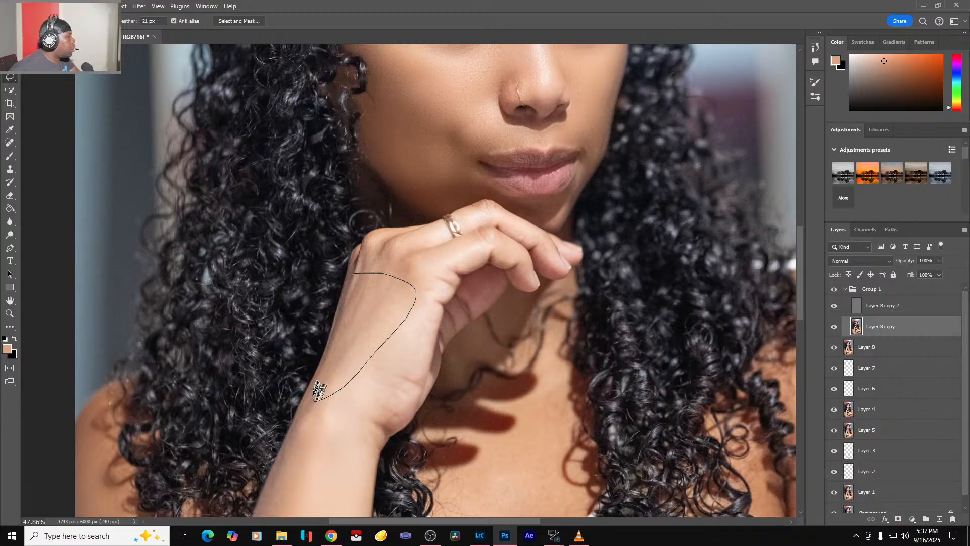
{"action": "left_click_drag", "start_coordinate": [323, 365], "coordinate": [324, 367]}
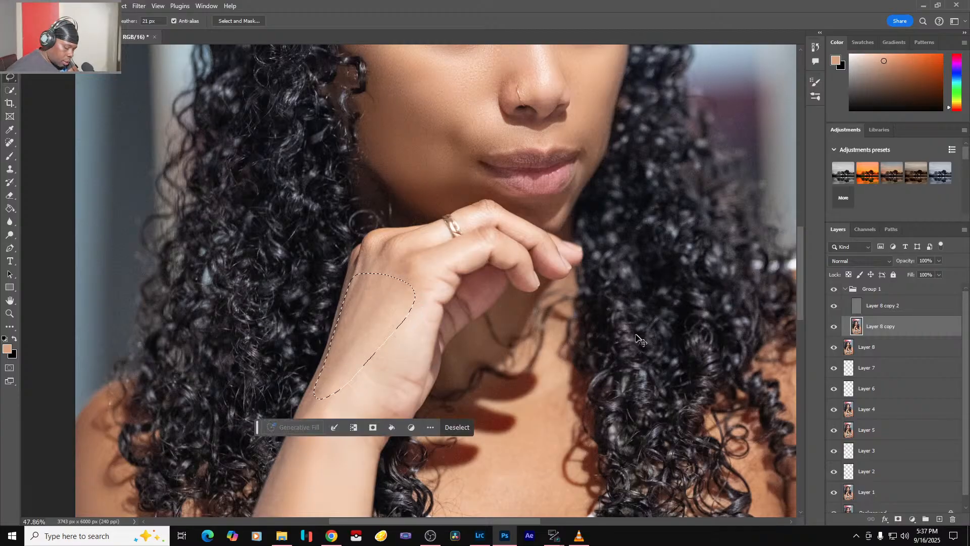
{"action": "key", "text": "ctrl+alt+f"}
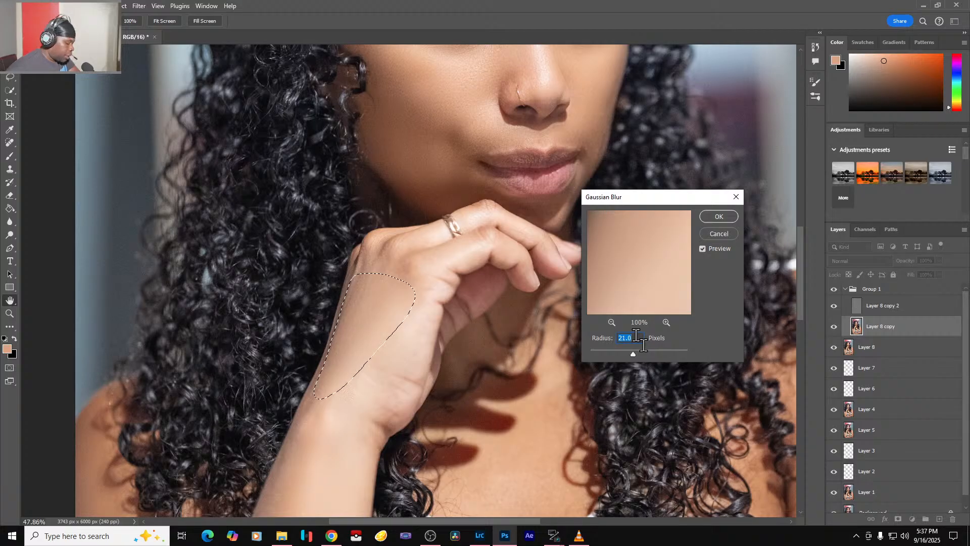
{"action": "type", "text": "42"}
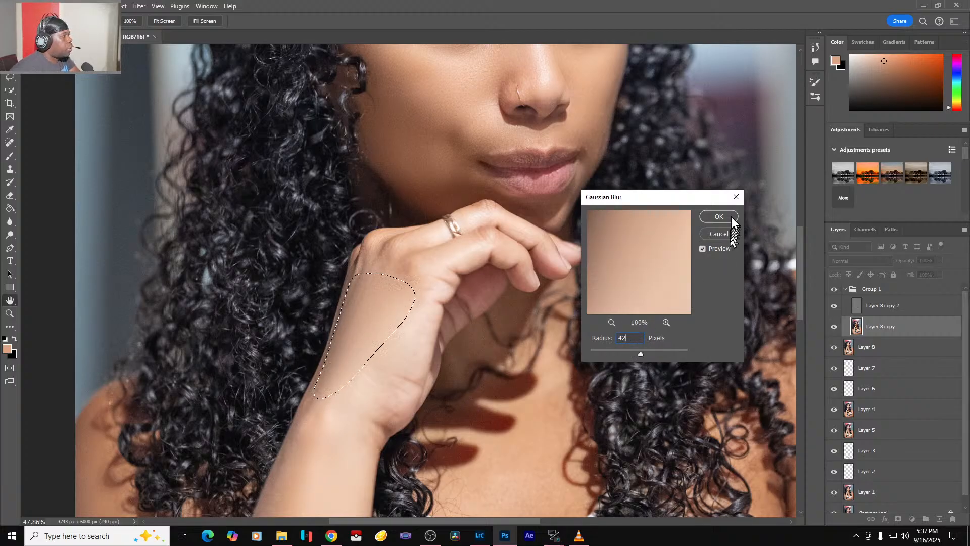
{"action": "left_click", "coordinate": [731, 218]}
{"action": "key", "text": "ctrl+d"}
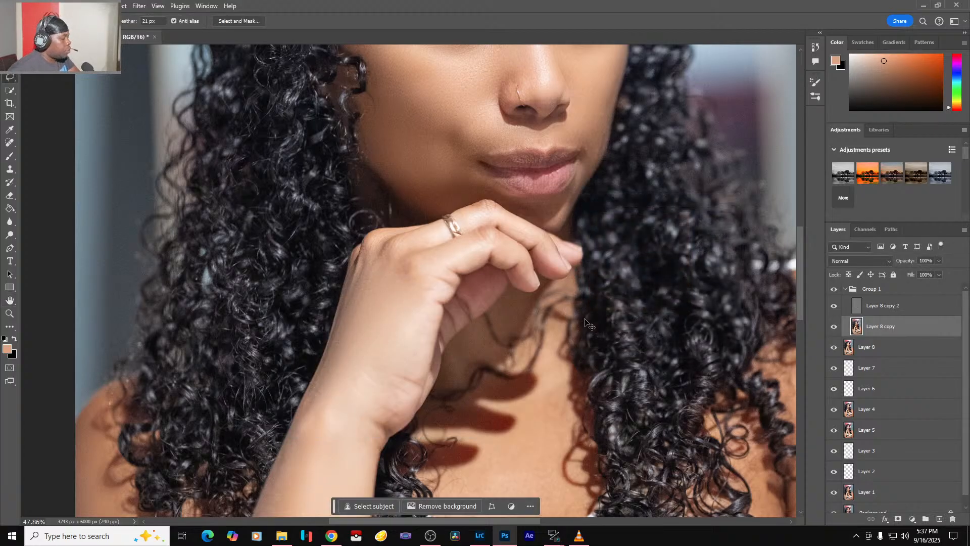
{"action": "key", "text": "ctrl+0"}
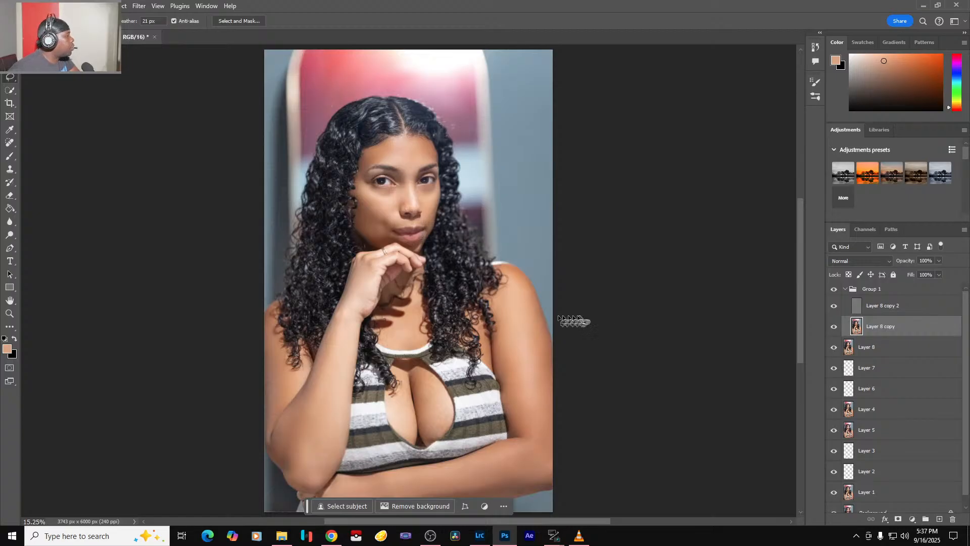
Step: Lasso the lit upper-chest skin above the top's neckline, keeping clear of the hair and the shadows under the hand
{"action": "scroll", "coordinate": [420, 399], "scroll_direction": "up", "scroll_amount": 5}
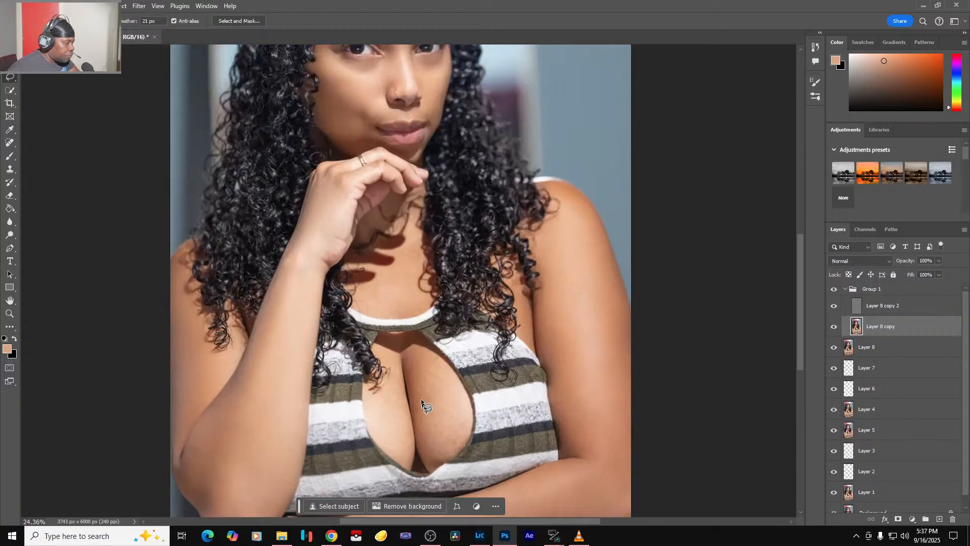
{"action": "left_click_drag", "start_coordinate": [375, 234], "coordinate": [409, 354]}
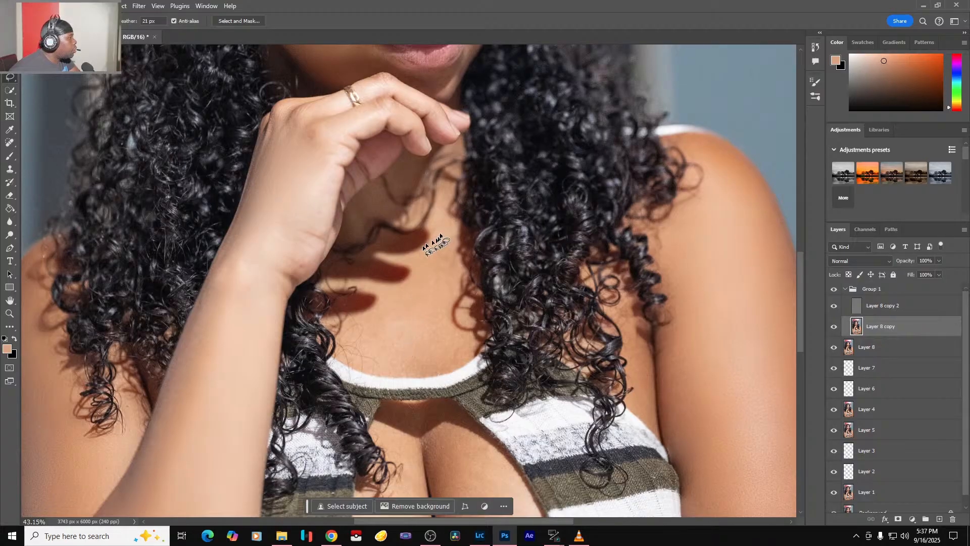
{"action": "left_click_drag", "start_coordinate": [440, 217], "coordinate": [456, 251]}
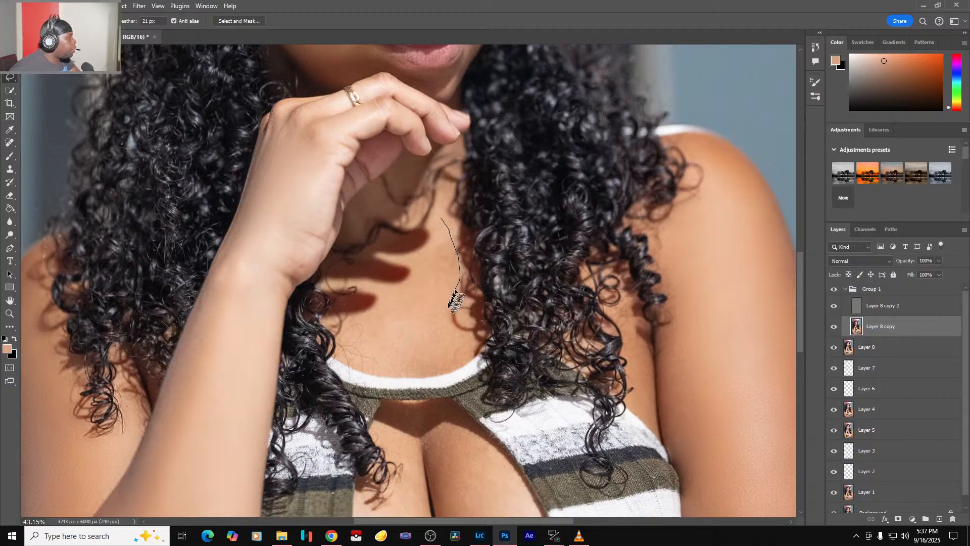
{"action": "mouse_move", "coordinate": [471, 350]}
{"action": "left_mouse_down"}
{"action": "mouse_move", "coordinate": [386, 368]}
{"action": "mouse_move", "coordinate": [362, 360]}
{"action": "mouse_move", "coordinate": [348, 324]}
{"action": "mouse_move", "coordinate": [402, 292]}
{"action": "left_mouse_up"}
{"action": "left_click_drag", "start_coordinate": [435, 248], "coordinate": [441, 221]}
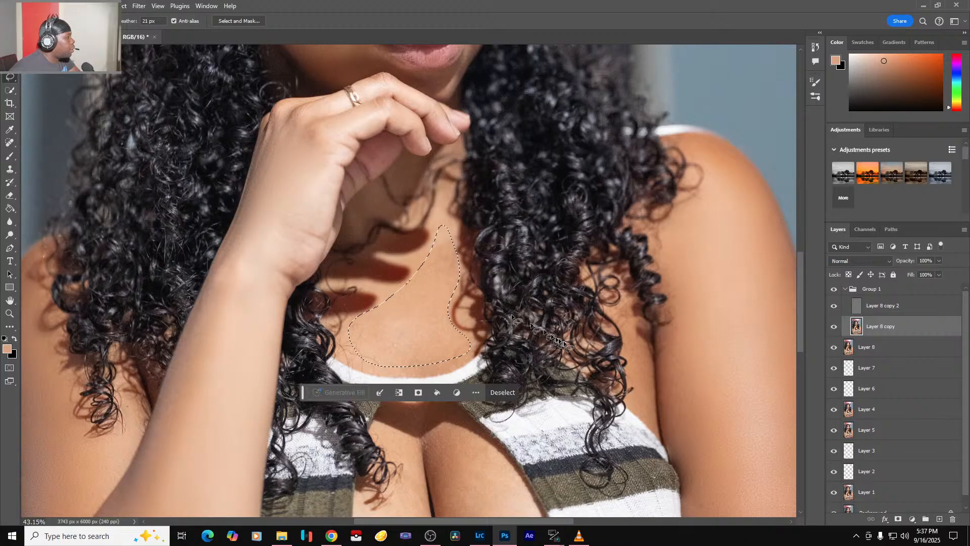
Step: Apply a Gaussian Blur with a 21 px radius to the upper-chest selection, deselect, and compare the retouch by toggling Group 1's visibility
{"action": "key", "text": "ctrl+alt+f"}
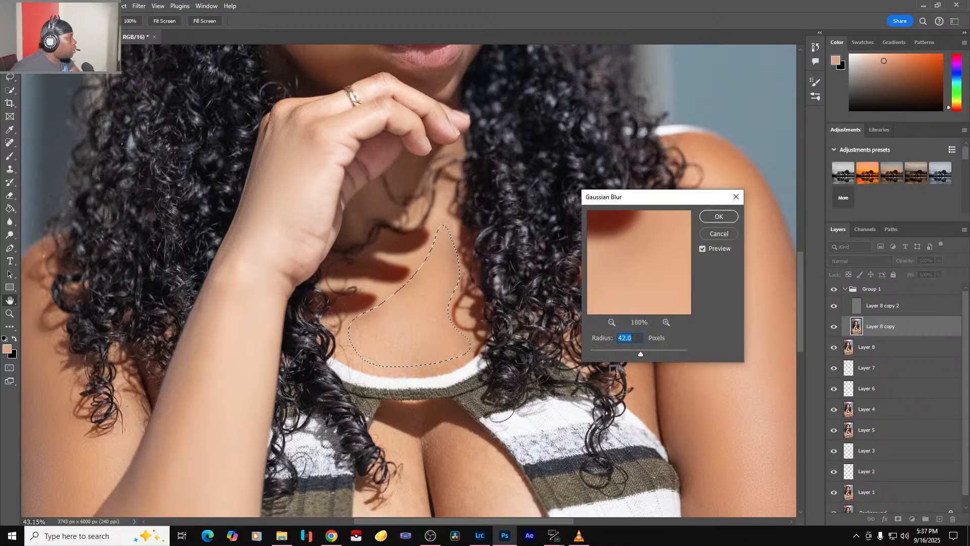
{"action": "type", "text": "1"}
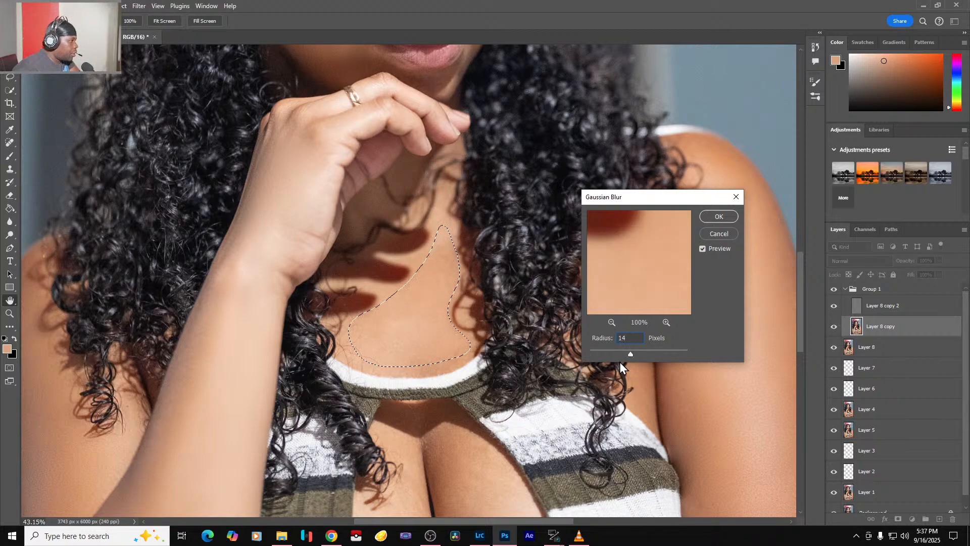
{"action": "type", "text": "4"}
{"action": "key", "text": "BackSpace"}
{"action": "key", "text": "BackSpace"}
{"action": "type", "text": "21"}
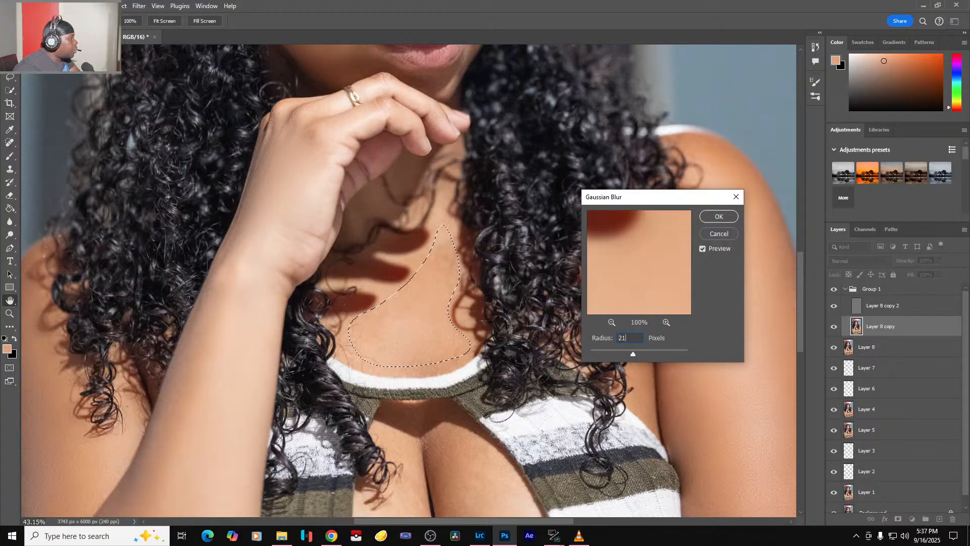
{"action": "left_click", "coordinate": [719, 217]}
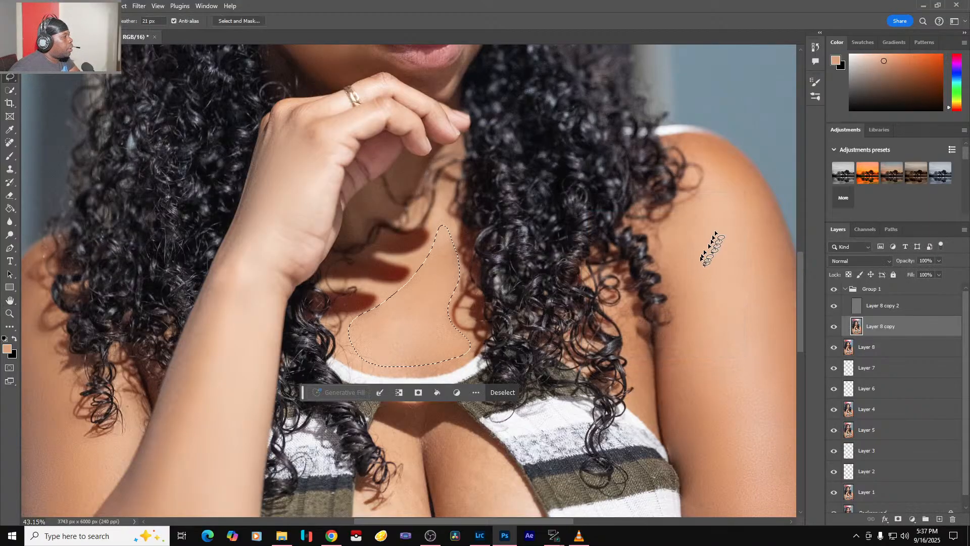
{"action": "key", "text": "ctrl+d"}
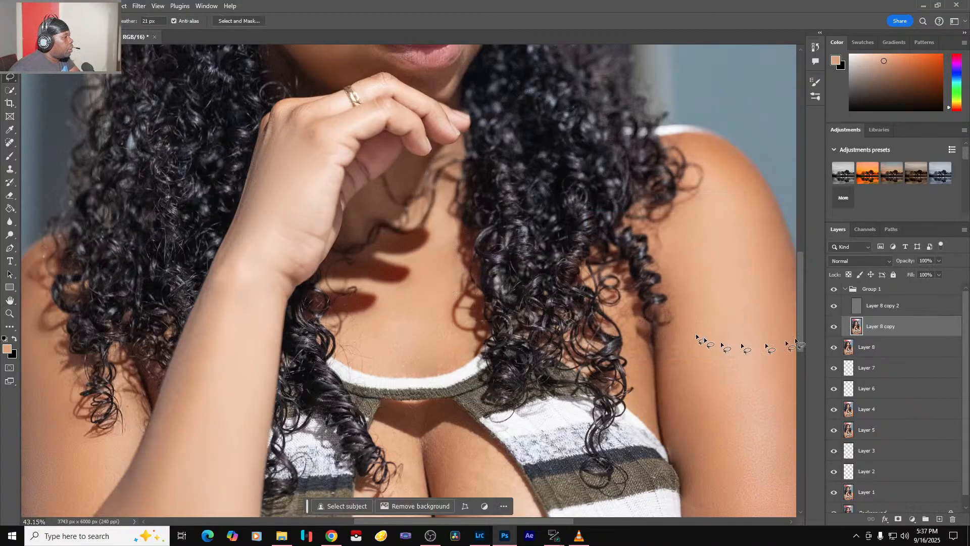
{"action": "left_click", "coordinate": [834, 289]}
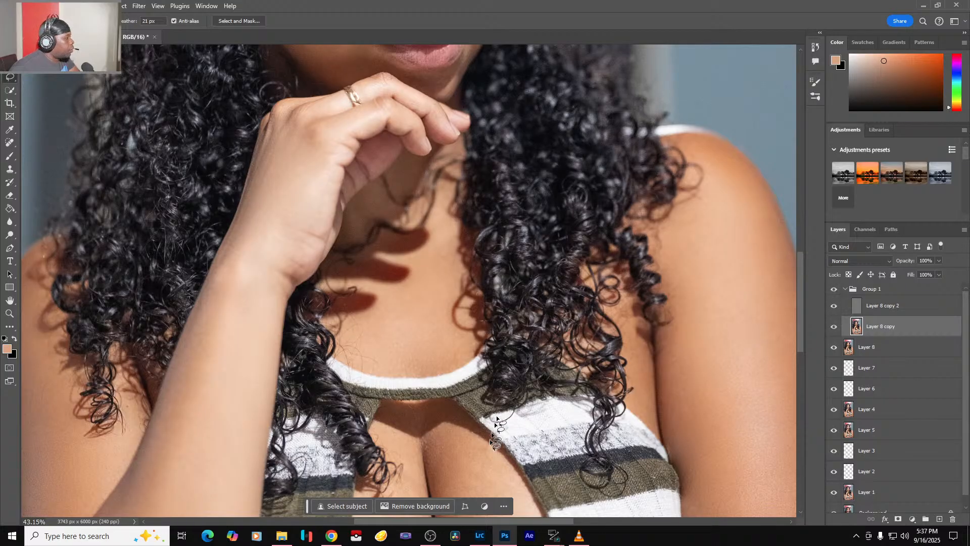
Step: Lasso the skin on the right half of the top's cutout, smooth it with a 21 px Gaussian Blur, and deselect
{"action": "left_click_drag", "start_coordinate": [517, 458], "coordinate": [502, 291]}
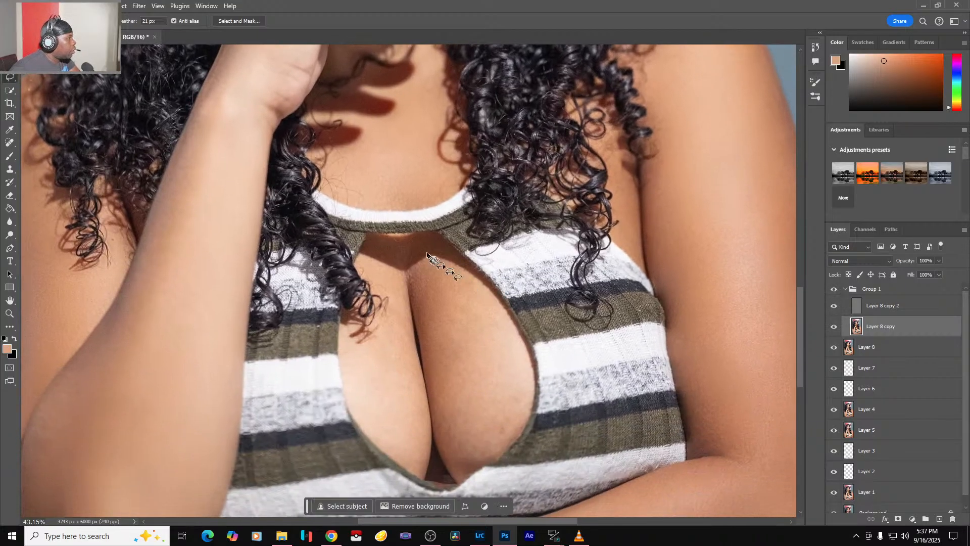
{"action": "mouse_move", "coordinate": [435, 250]}
{"action": "left_mouse_down"}
{"action": "mouse_move", "coordinate": [416, 260]}
{"action": "mouse_move", "coordinate": [413, 286]}
{"action": "mouse_move", "coordinate": [449, 446]}
{"action": "mouse_move", "coordinate": [457, 471]}
{"action": "mouse_move", "coordinate": [469, 472]}
{"action": "mouse_move", "coordinate": [512, 439]}
{"action": "mouse_move", "coordinate": [523, 375]}
{"action": "mouse_move", "coordinate": [455, 255]}
{"action": "left_mouse_up"}
{"action": "mouse_move", "coordinate": [516, 436]}
{"action": "left_mouse_down"}
{"action": "mouse_move", "coordinate": [467, 477]}
{"action": "mouse_move", "coordinate": [485, 485]}
{"action": "left_mouse_up"}
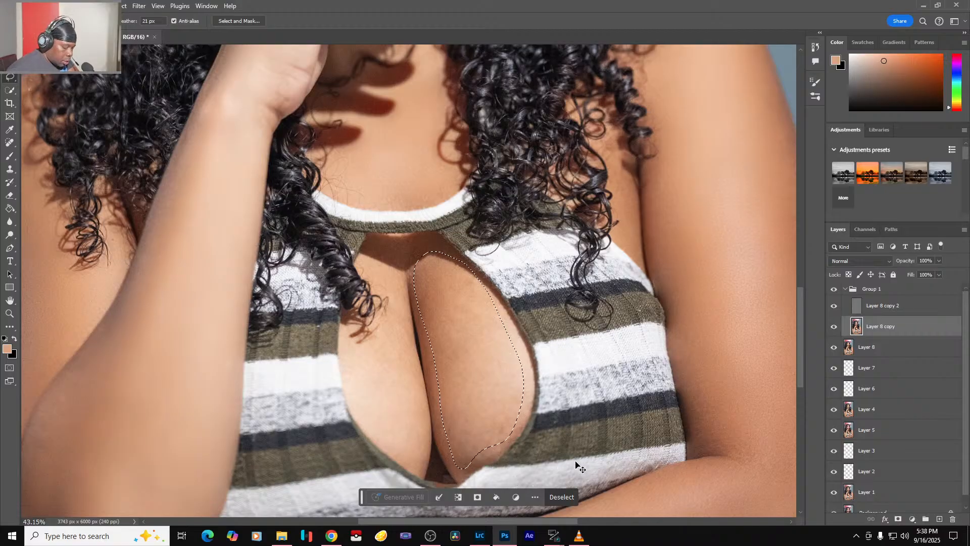
{"action": "key", "text": "ctrl+alt+f"}
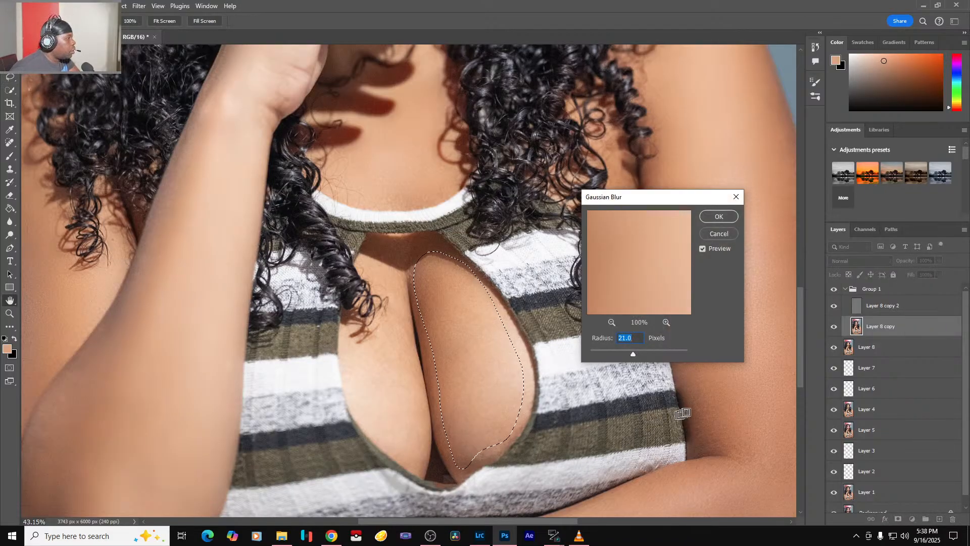
{"action": "left_click", "coordinate": [703, 248]}
{"action": "left_click", "coordinate": [702, 249]}
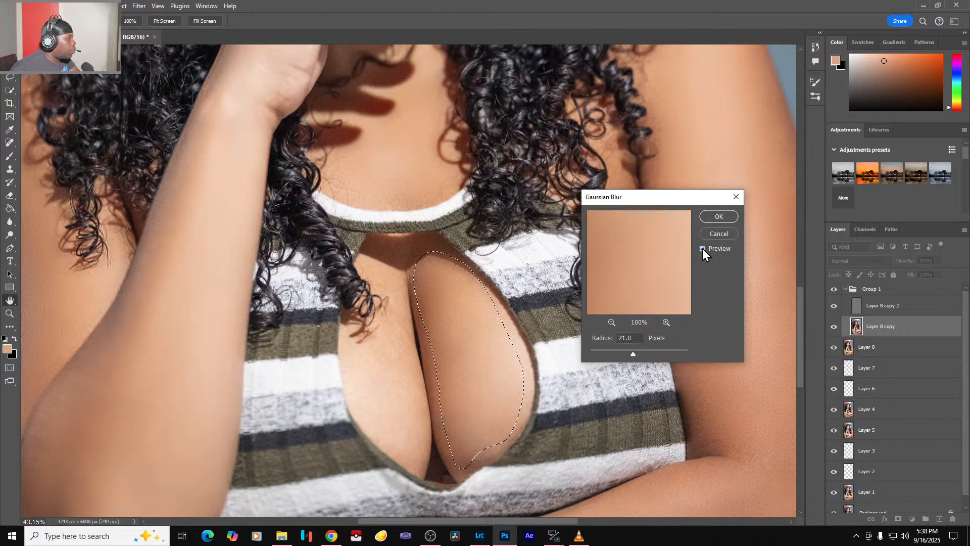
{"action": "left_click", "coordinate": [718, 216]}
{"action": "key", "text": "ctrl+d"}
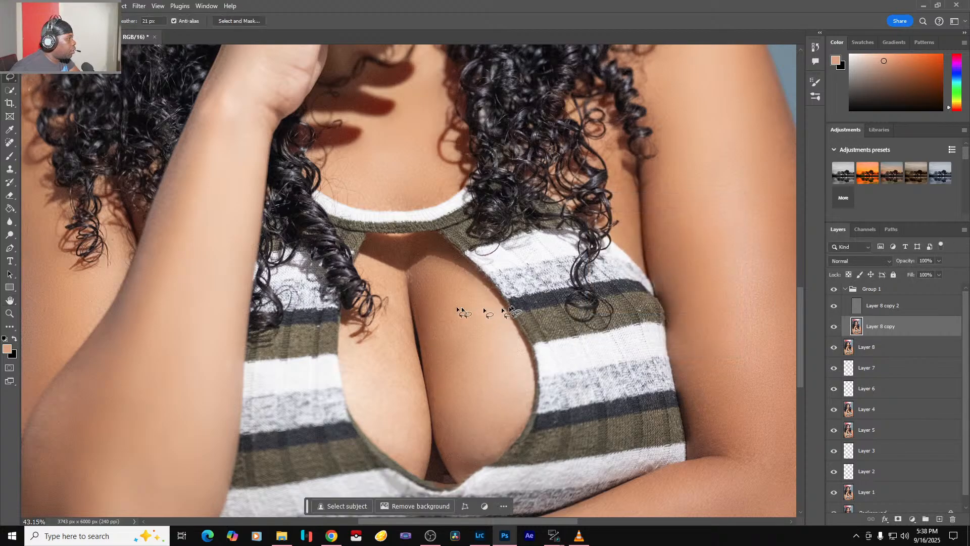
Step: Lasso the skin on the left half of the top's cutout around the hair strand, apply a 21 px Gaussian Blur, and deselect
{"action": "mouse_move", "coordinate": [362, 258]}
{"action": "left_mouse_down"}
{"action": "mouse_move", "coordinate": [388, 273]}
{"action": "mouse_move", "coordinate": [412, 321]}
{"action": "mouse_move", "coordinate": [415, 461]}
{"action": "mouse_move", "coordinate": [376, 434]}
{"action": "mouse_move", "coordinate": [348, 379]}
{"action": "mouse_move", "coordinate": [351, 356]}
{"action": "mouse_move", "coordinate": [388, 313]}
{"action": "mouse_move", "coordinate": [375, 267]}
{"action": "left_mouse_up"}
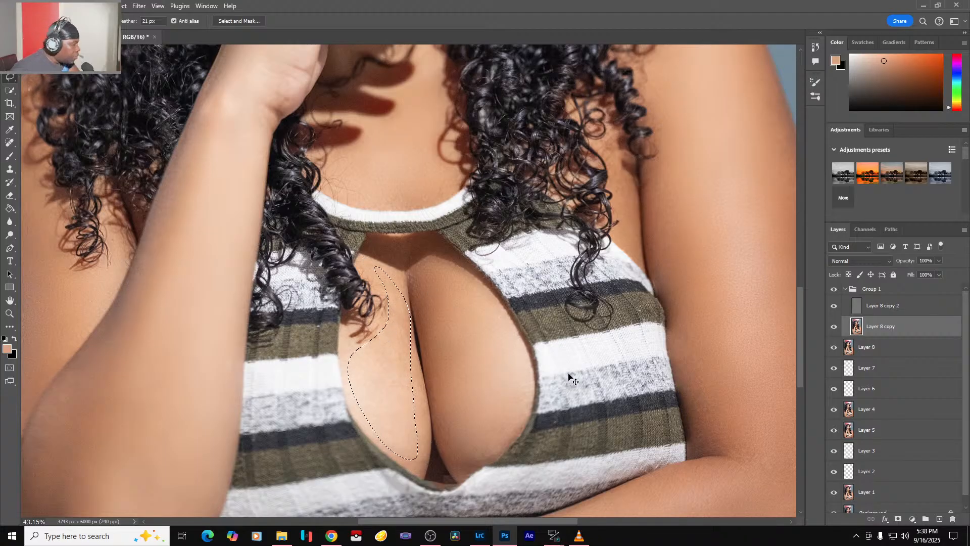
{"action": "key", "text": "ctrl+alt+f"}
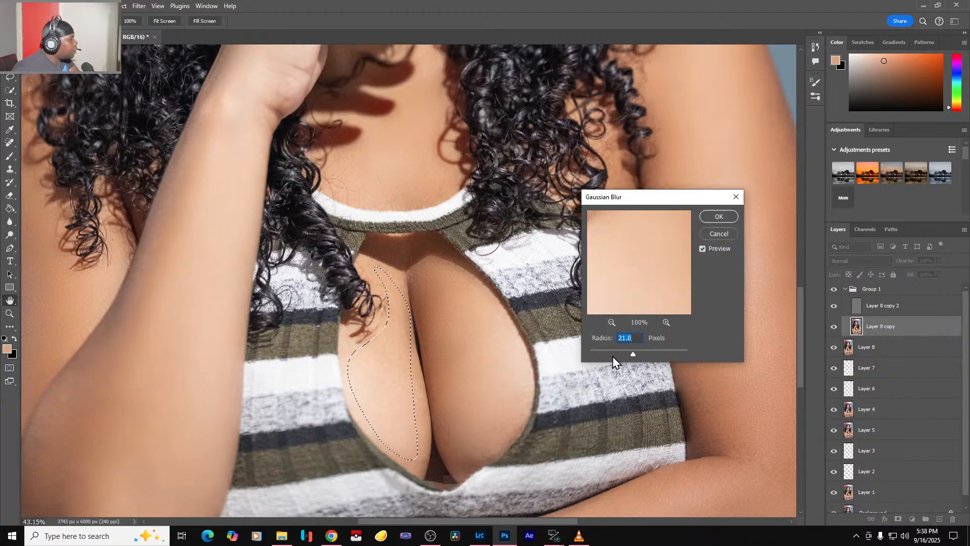
{"action": "left_click", "coordinate": [719, 216]}
{"action": "key", "text": "ctrl+d"}
{"action": "key", "text": "ctrl+0"}
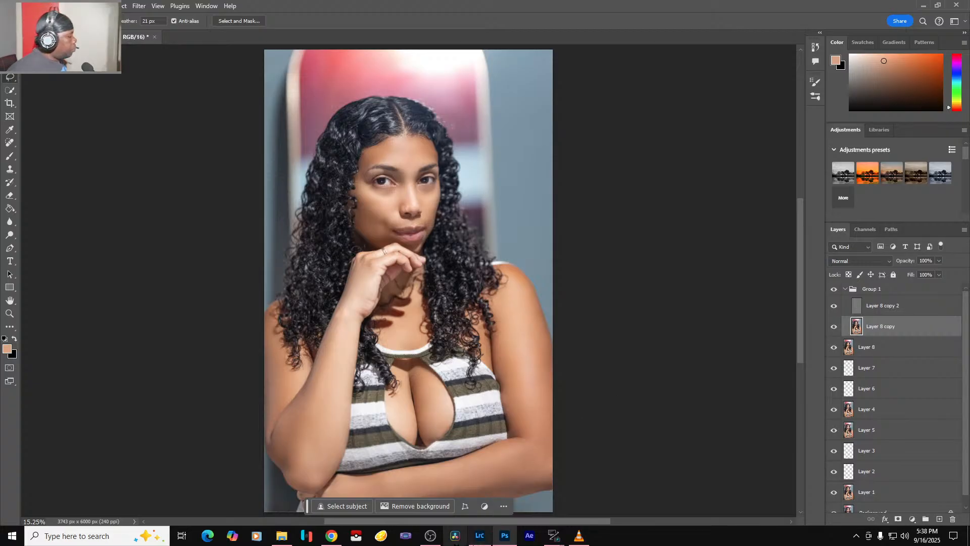
Step: Move the contextual task bar off the portrait and toggle Group 1's visibility to compare the skin retouch, checking the face up close
{"action": "left_click_drag", "start_coordinate": [308, 507], "coordinate": [583, 76]}
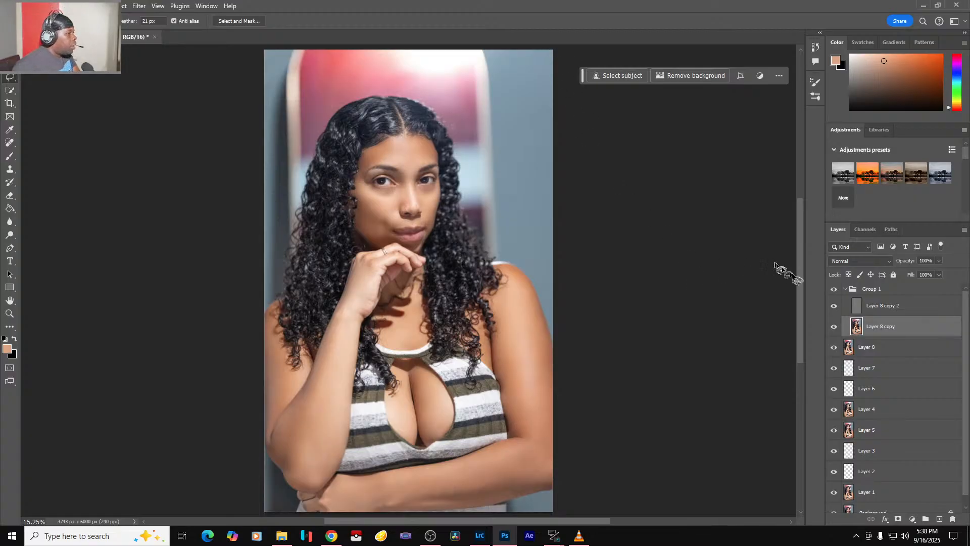
{"action": "left_click", "coordinate": [835, 290]}
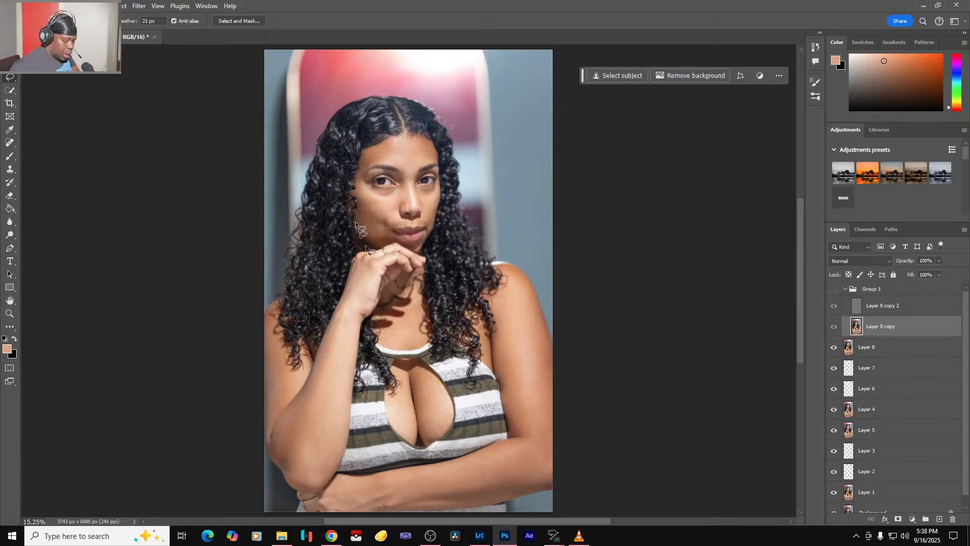
{"action": "scroll", "coordinate": [399, 207], "scroll_direction": "up", "scroll_amount": 3}
{"action": "scroll", "coordinate": [402, 209], "scroll_direction": "up", "scroll_amount": 1}
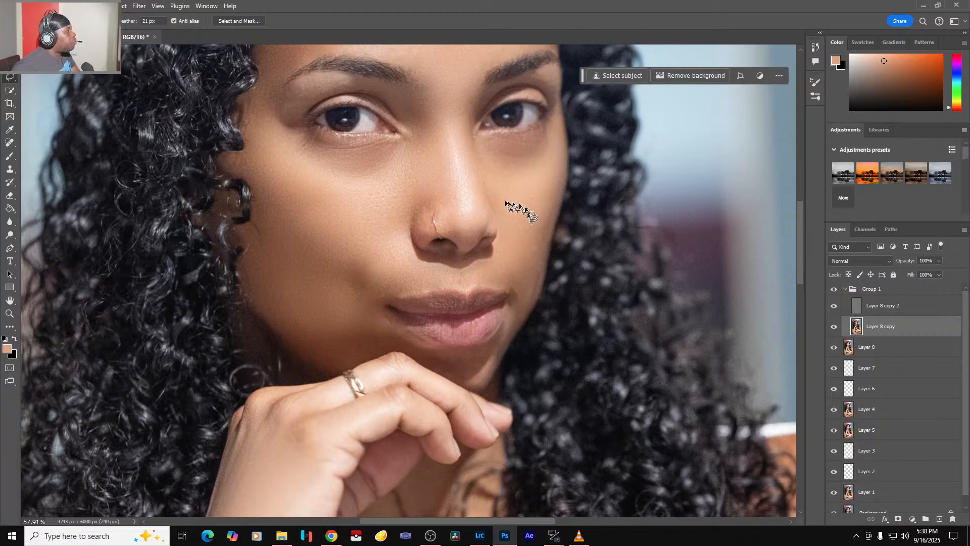
Step: Hide Layer 8 through Layer 1 and toggle Group 1's visibility to compare the smoothed skin with the original photo
{"action": "left_click_drag", "start_coordinate": [443, 152], "coordinate": [479, 334]}
{"action": "key", "text": "ctrl+0"}
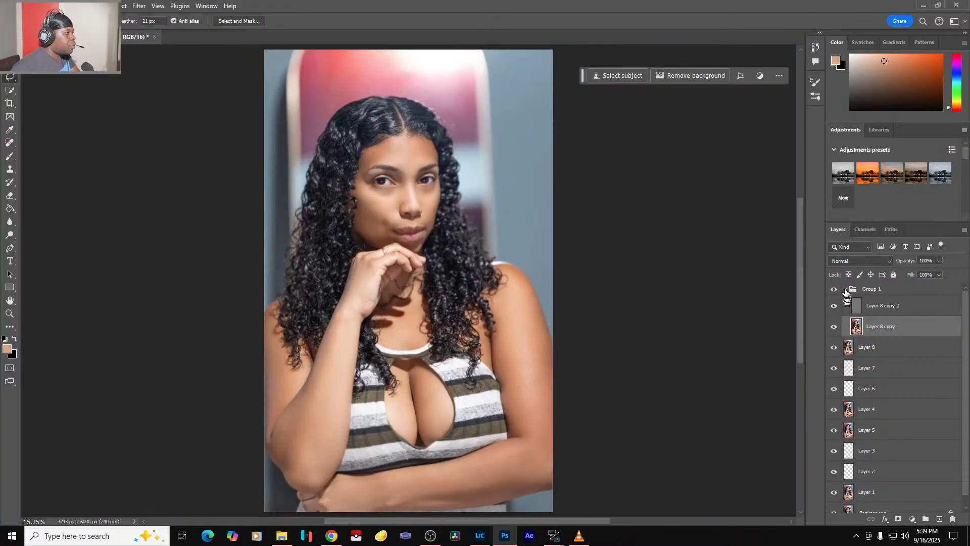
{"action": "left_click_drag", "start_coordinate": [834, 354], "coordinate": [836, 399]}
{"action": "scroll", "coordinate": [908, 429], "scroll_direction": "down", "scroll_amount": 1}
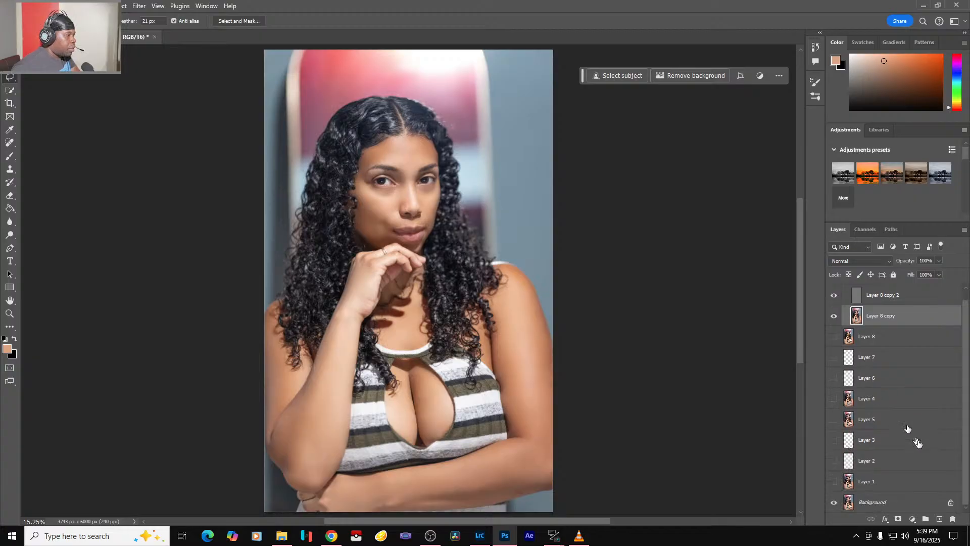
{"action": "scroll", "coordinate": [853, 329], "scroll_direction": "up", "scroll_amount": 1}
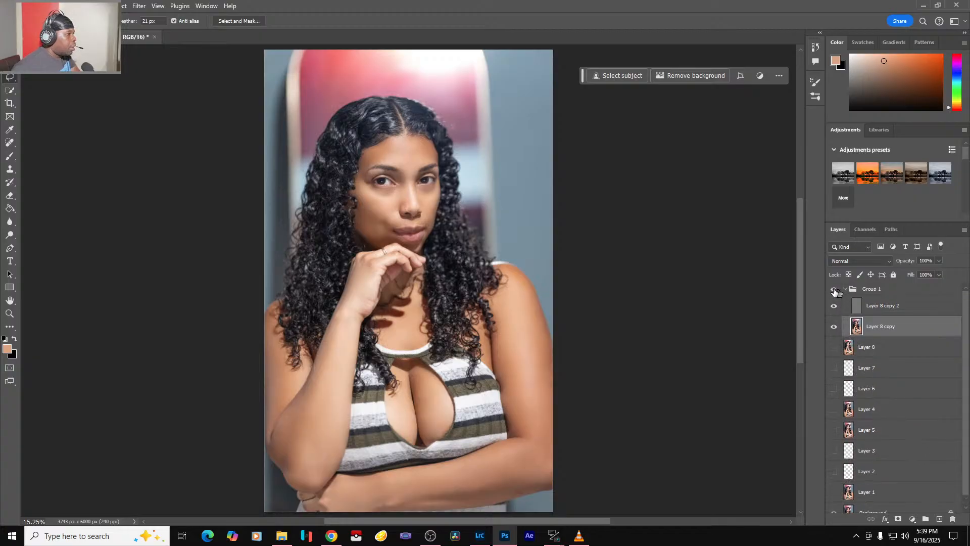
{"action": "left_click", "coordinate": [834, 291]}
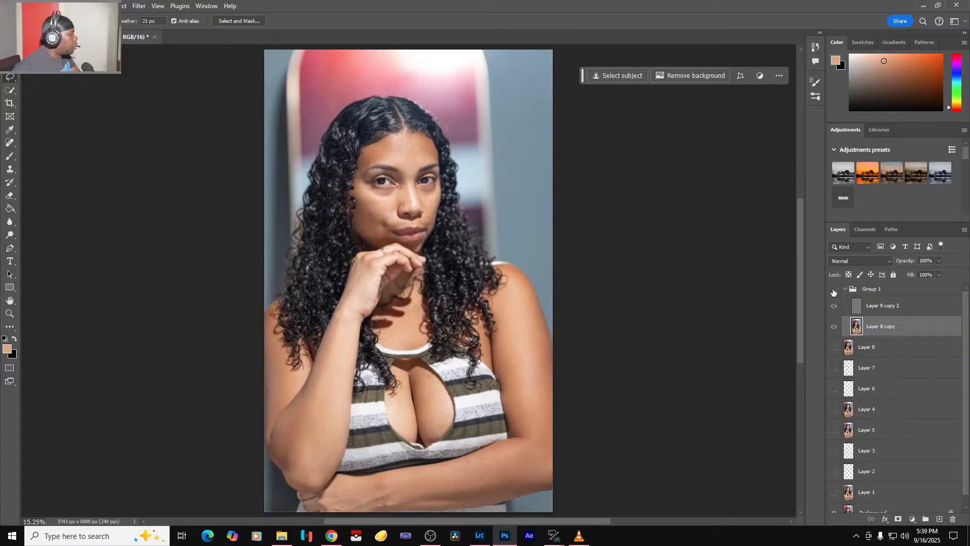
{"action": "left_click", "coordinate": [834, 292]}
{"action": "left_click", "coordinate": [834, 292]}
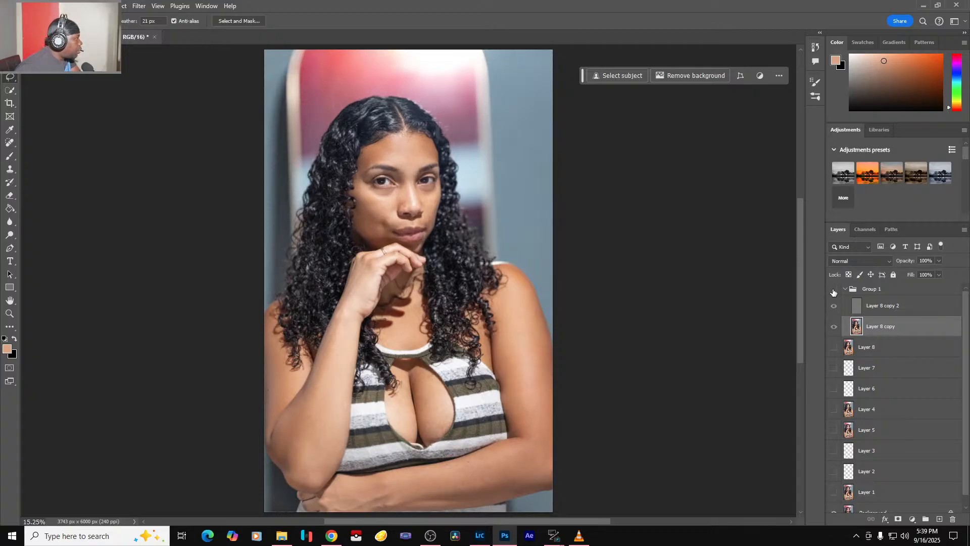
{"action": "left_click", "coordinate": [833, 291]}
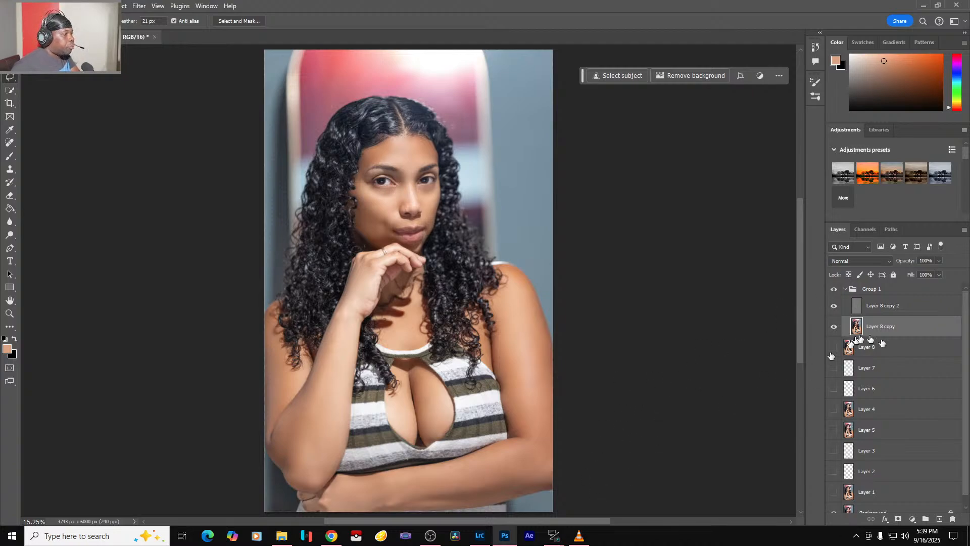
Step: Collapse Group 1, rename it fs, and add a Curves adjustment layer above it
{"action": "left_click", "coordinate": [845, 290]}
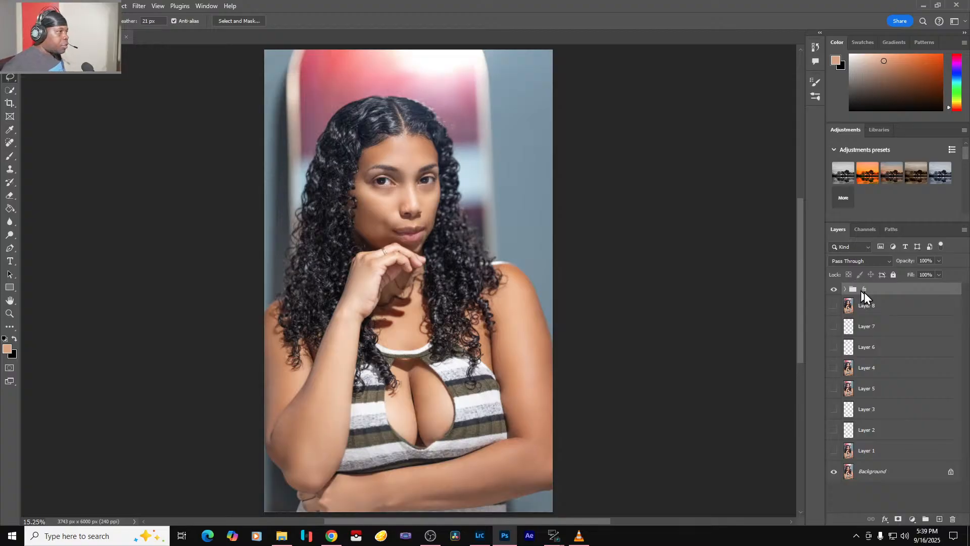
{"action": "left_click", "coordinate": [915, 521]}
{"action": "left_click", "coordinate": [916, 393]}
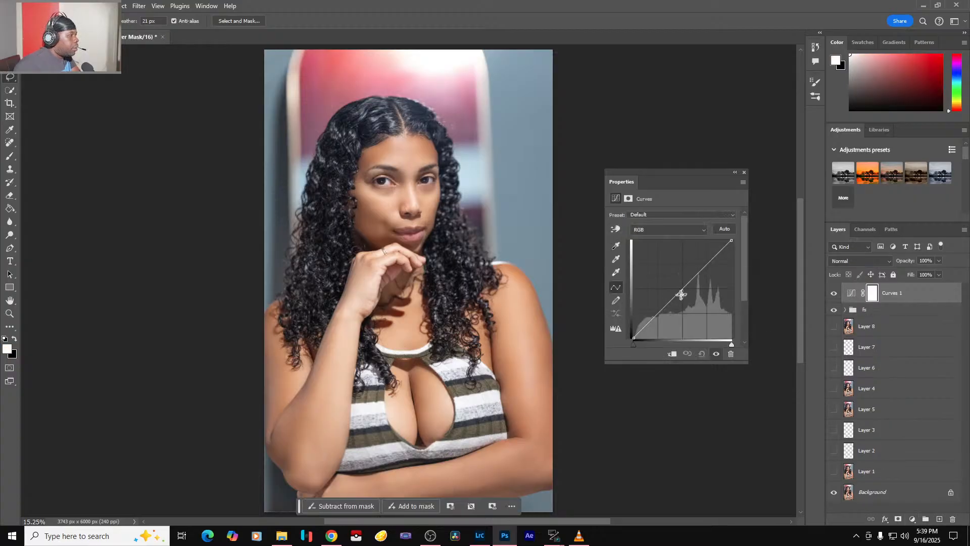
Step: Bend the RGB curve strongly upward to brighten the image and invert the adjustment's mask to black
{"action": "left_click_drag", "start_coordinate": [682, 290], "coordinate": [668, 274]}
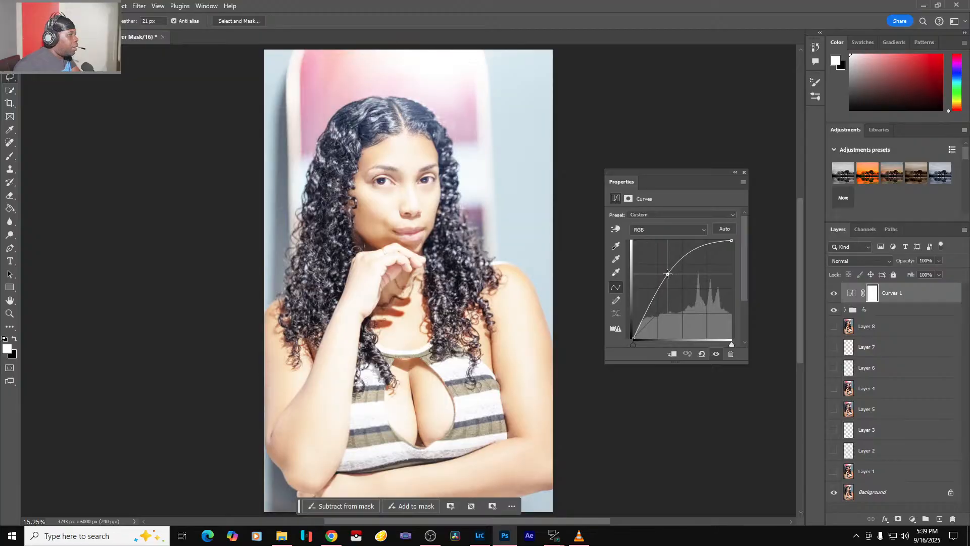
{"action": "left_click", "coordinate": [702, 354]}
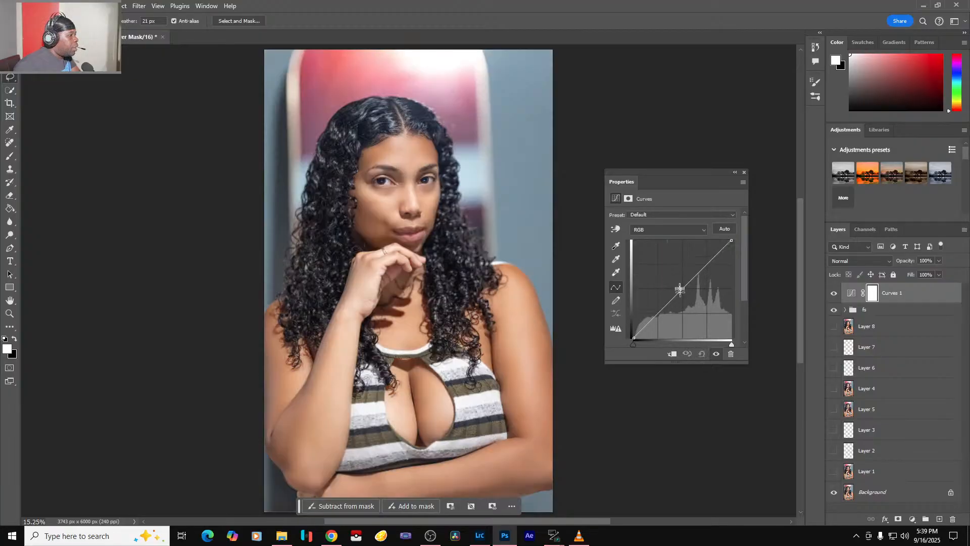
{"action": "left_click_drag", "start_coordinate": [680, 290], "coordinate": [663, 277]}
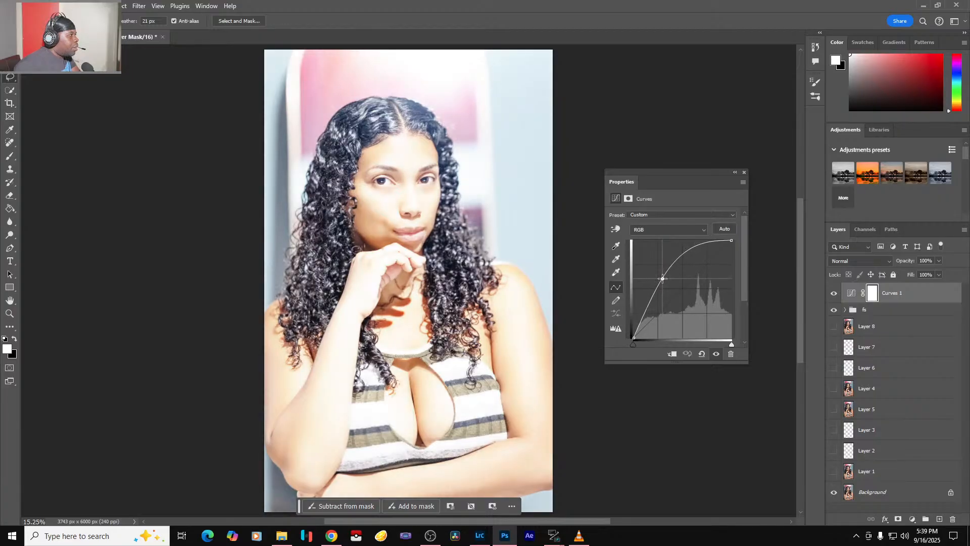
{"action": "key", "text": "ctrl+i"}
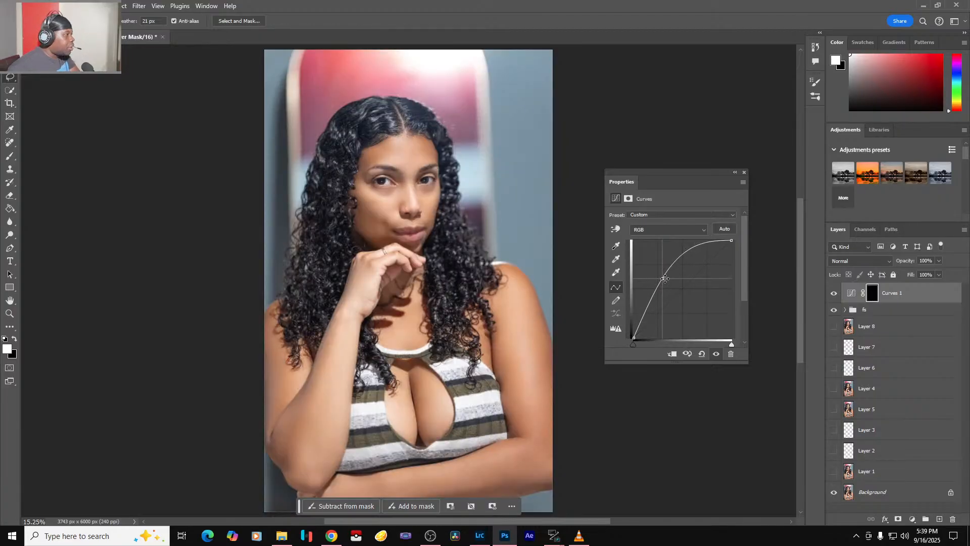
Step: Rename the brightening Curves layer d and add a second Curves adjustment layer above it
{"action": "double_click", "coordinate": [897, 293]}
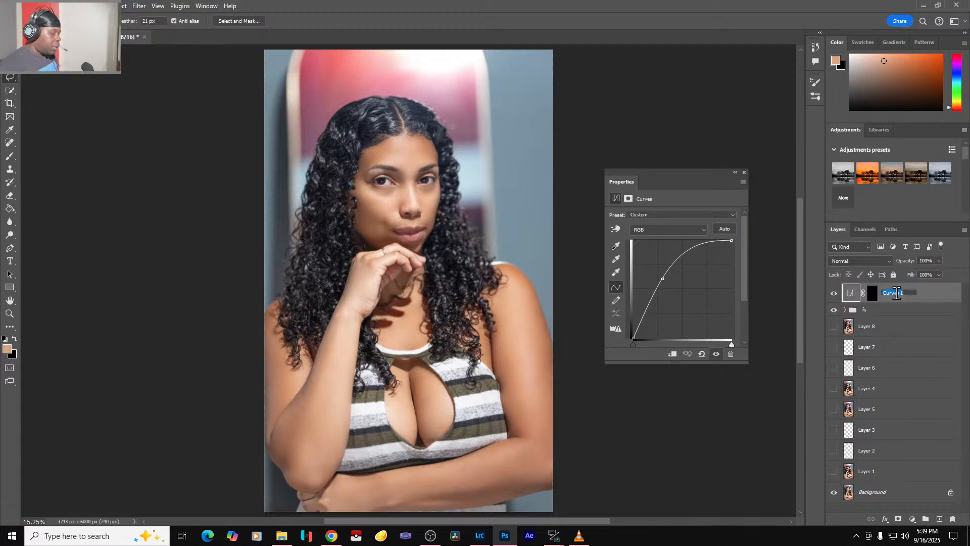
{"action": "key", "text": "Return"}
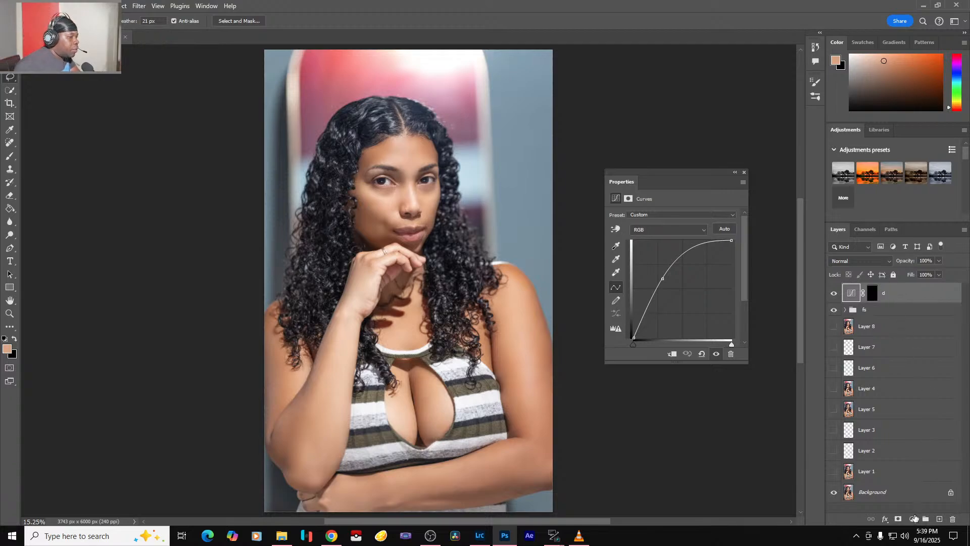
{"action": "left_click", "coordinate": [912, 519]}
{"action": "left_click", "coordinate": [914, 389]}
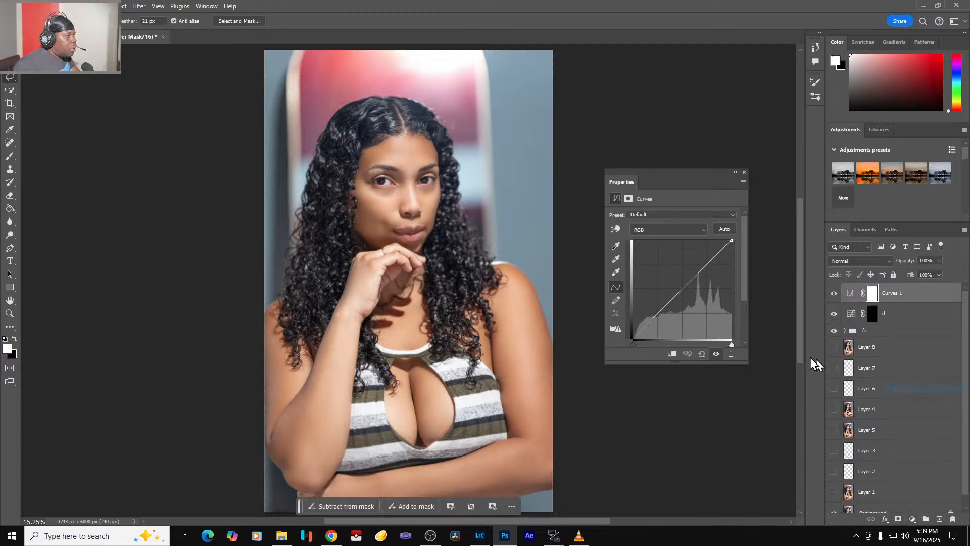
Step: Bend the second layer's RGB curve strongly downward to darken the image and invert its mask to black
{"action": "left_click_drag", "start_coordinate": [682, 289], "coordinate": [698, 305]}
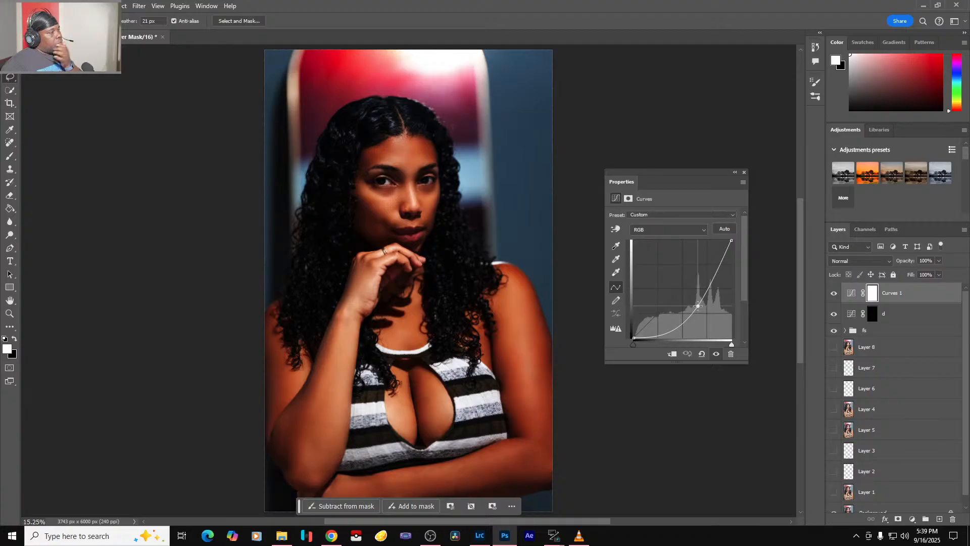
{"action": "left_click_drag", "start_coordinate": [698, 305], "coordinate": [699, 306]}
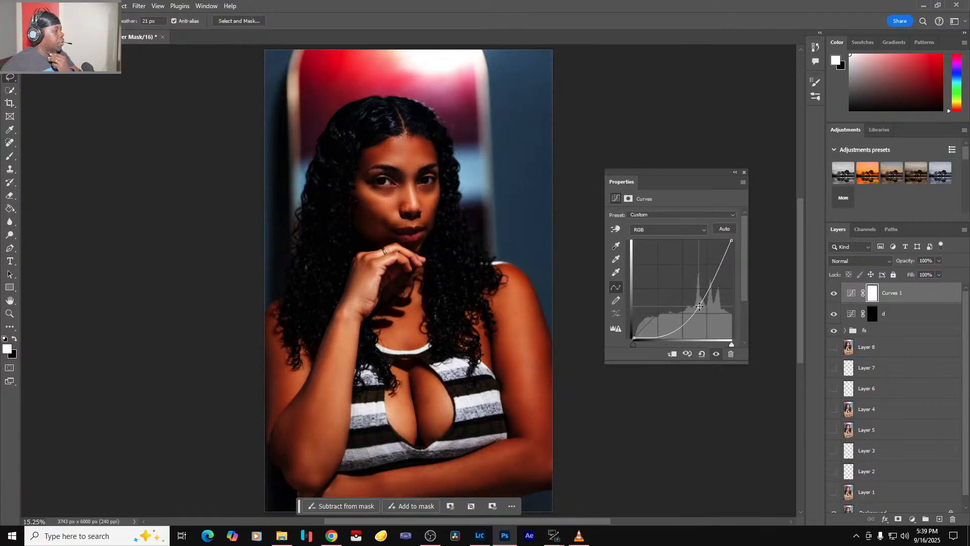
{"action": "key", "text": "ctrl+i"}
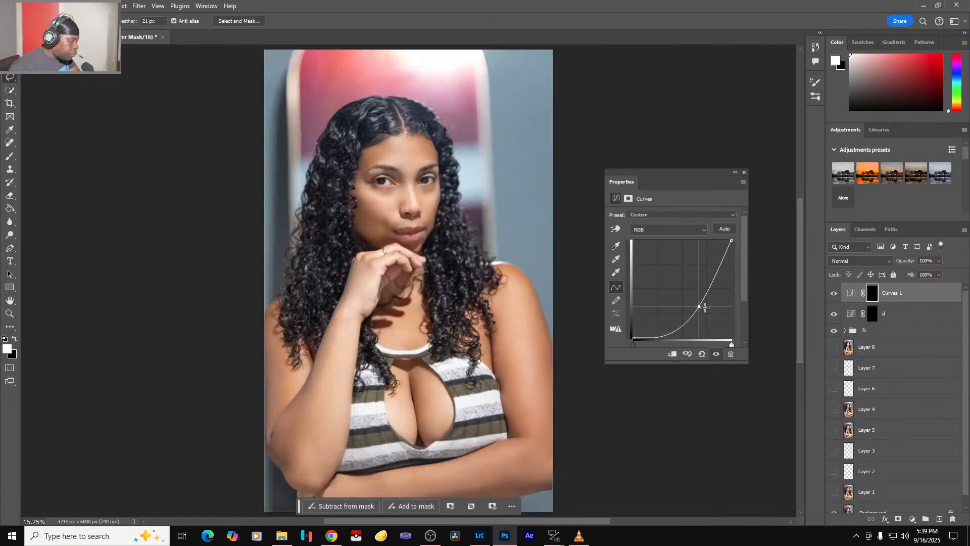
Step: Close the curve settings and rename the darkening Curves layer b
{"action": "left_click", "coordinate": [743, 172]}
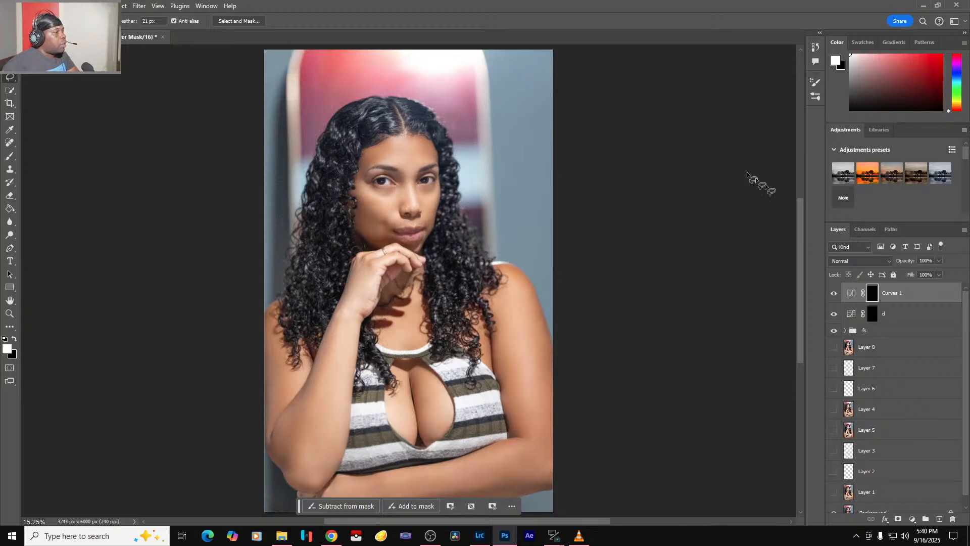
{"action": "double_click", "coordinate": [894, 292]}
{"action": "key", "text": "Return"}
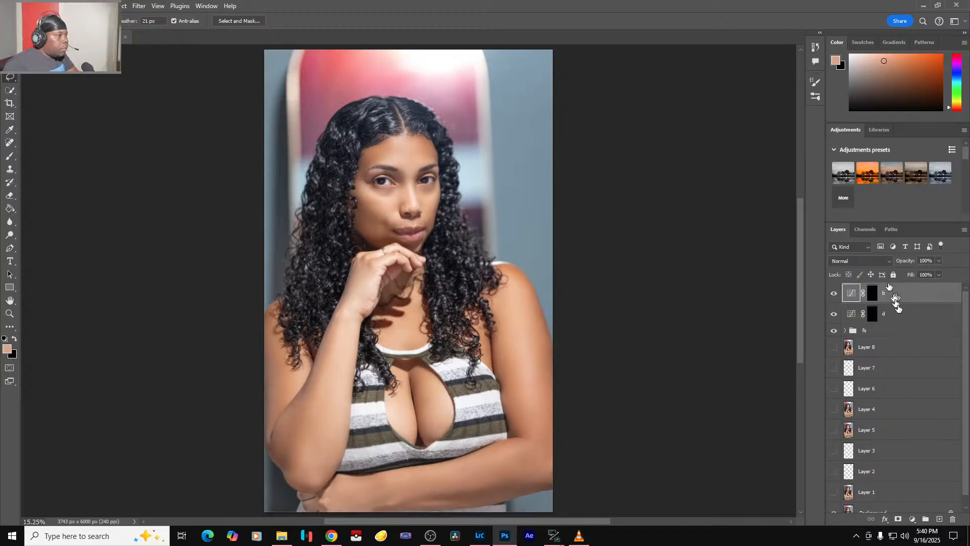
Step: Brighten both irises by painting on the d layer's mask with a small white brush at 10% opacity
{"action": "left_click", "coordinate": [872, 314]}
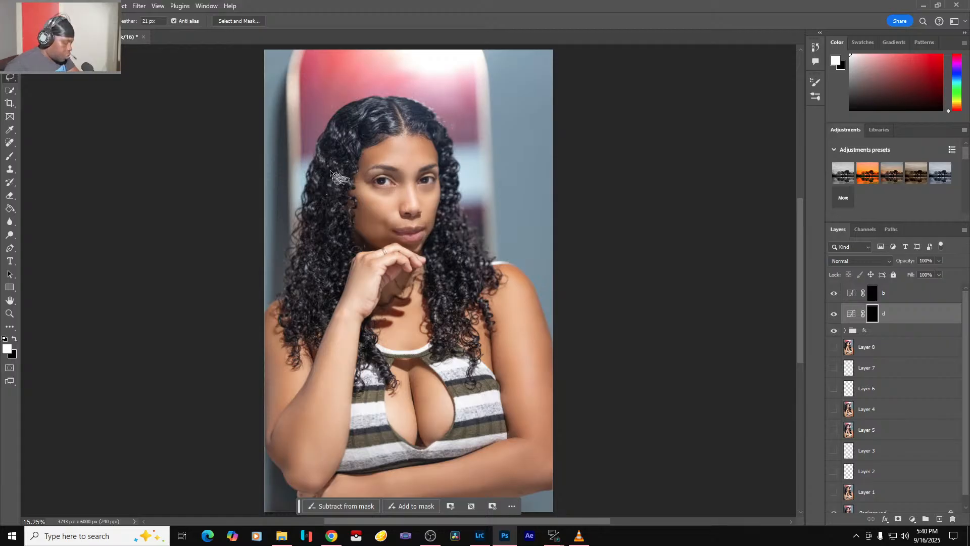
{"action": "key", "text": "b"}
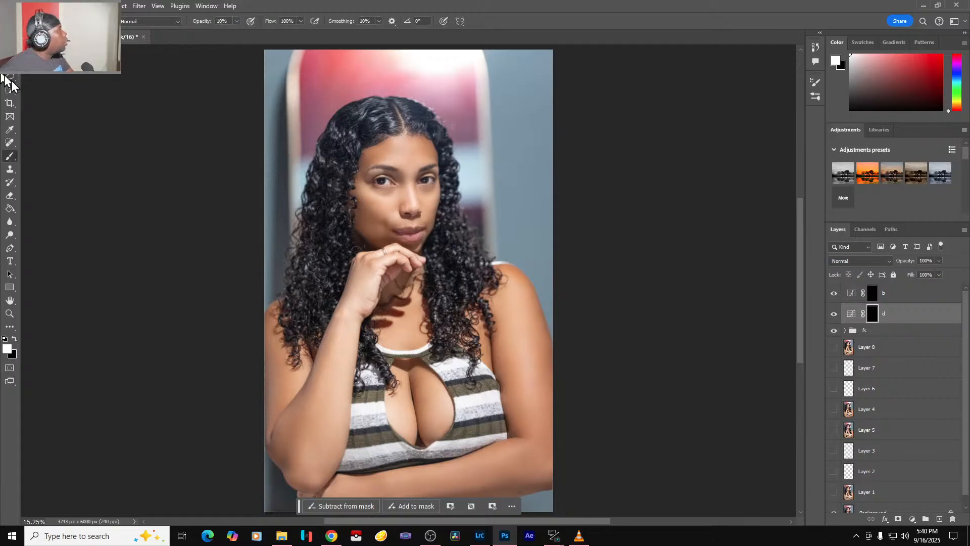
{"action": "scroll", "coordinate": [383, 158], "scroll_direction": "up", "scroll_amount": 8}
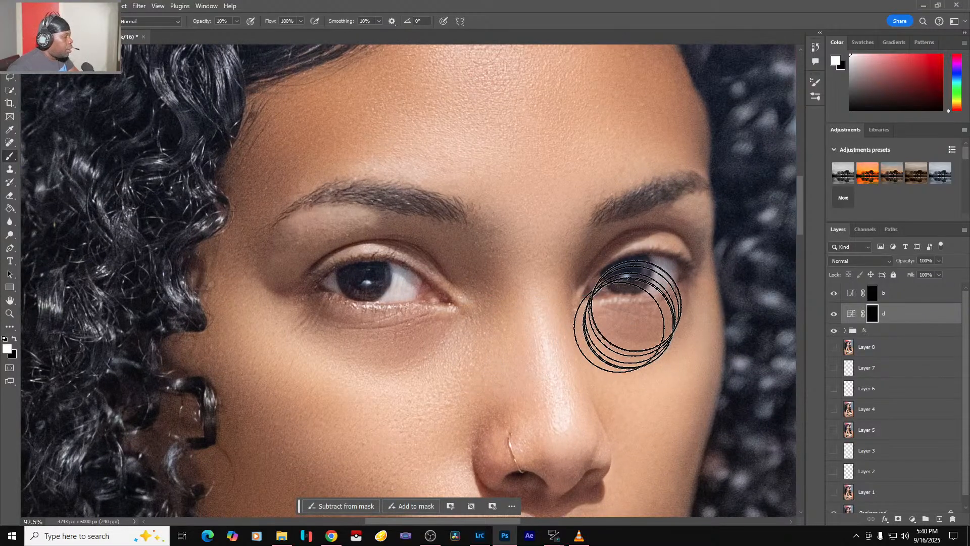
{"action": "key", "text": "bracketleft"}
{"action": "key", "text": "bracketleft"}
{"action": "key", "text": "bracketleft"}
{"action": "key", "text": "bracketleft"}
{"action": "key", "text": "bracketleft"}
{"action": "key", "text": "bracketleft"}
{"action": "key", "text": "bracketleft"}
{"action": "key", "text": "bracketleft"}
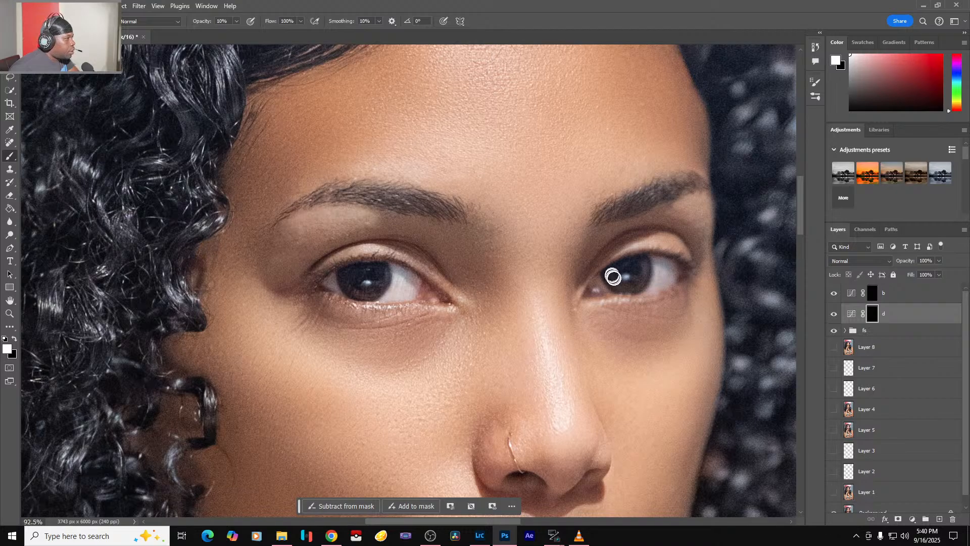
{"action": "mouse_move", "coordinate": [613, 277]}
{"action": "left_mouse_down"}
{"action": "mouse_move", "coordinate": [628, 284]}
{"action": "mouse_move", "coordinate": [645, 268]}
{"action": "left_mouse_up"}
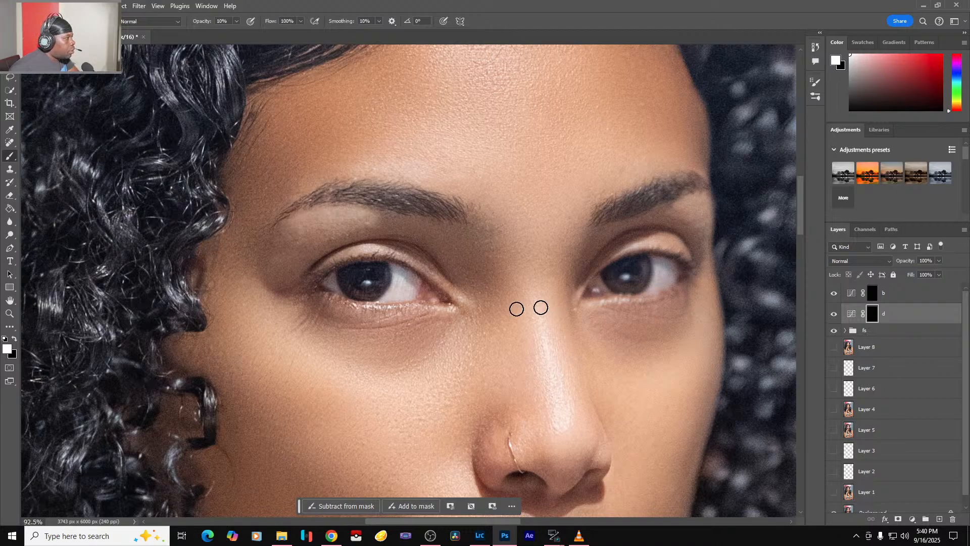
{"action": "mouse_move", "coordinate": [344, 275]}
{"action": "left_mouse_down"}
{"action": "mouse_move", "coordinate": [378, 287]}
{"action": "mouse_move", "coordinate": [383, 276]}
{"action": "left_mouse_up"}
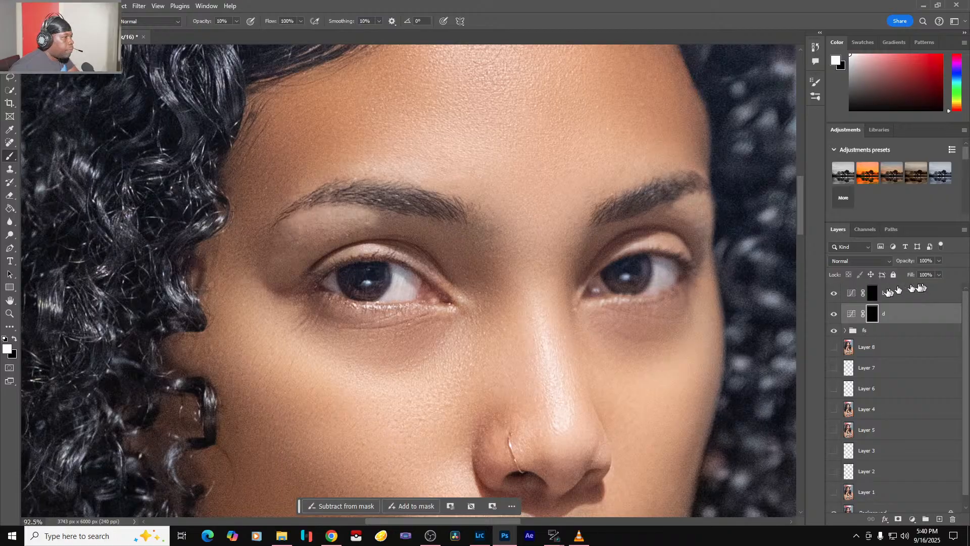
Step: Group the b and d Curves layers and expand the new group
{"action": "left_click", "coordinate": [920, 296], "text": "shift"}
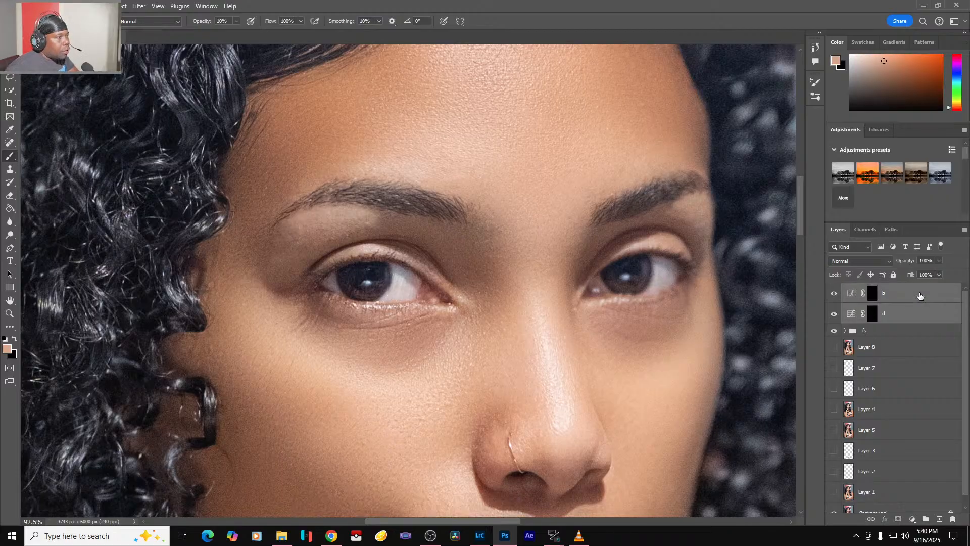
{"action": "key", "text": "ctrl+g"}
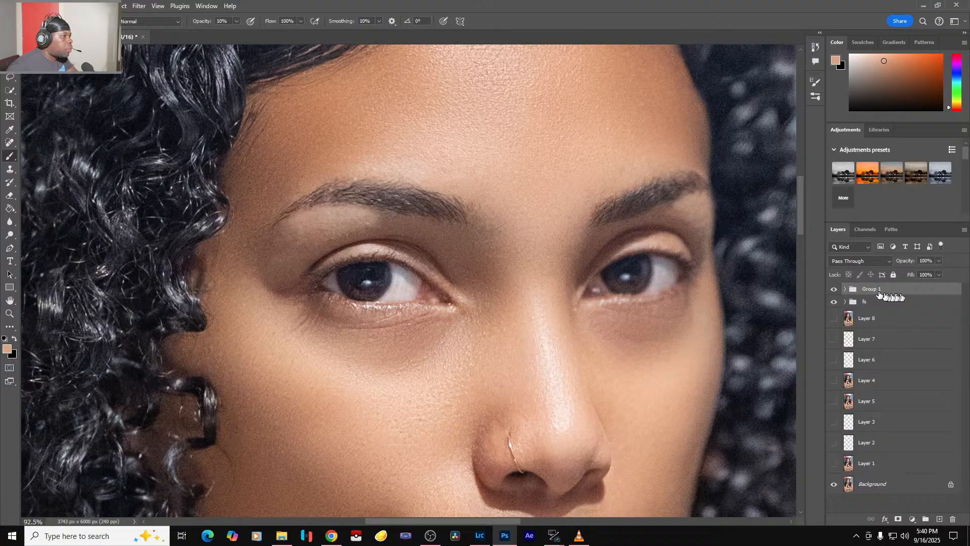
{"action": "left_click", "coordinate": [845, 289]}
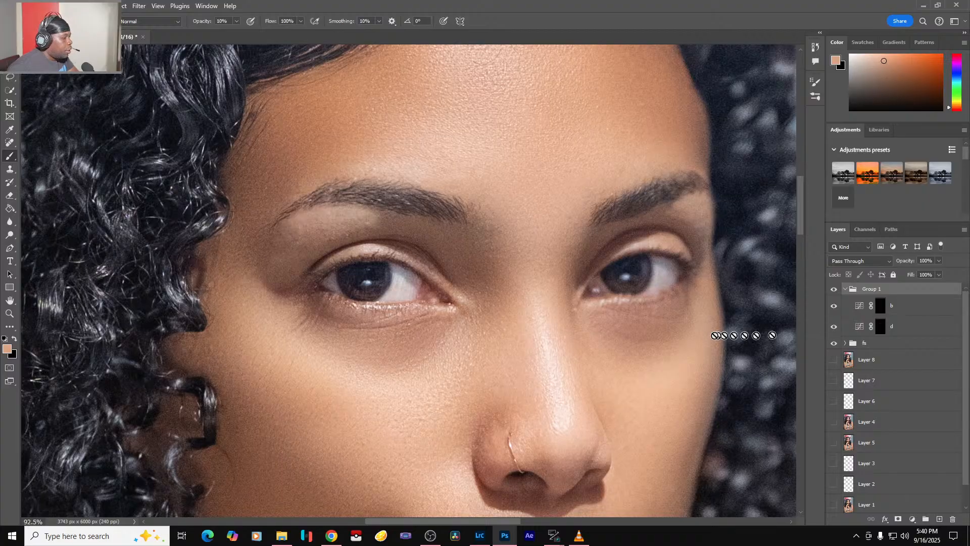
Step: Set the brush opacity to 4% and paint white on the d layer's mask under the eye on the image's right side
{"action": "scroll", "coordinate": [691, 339], "scroll_direction": "down", "scroll_amount": 2}
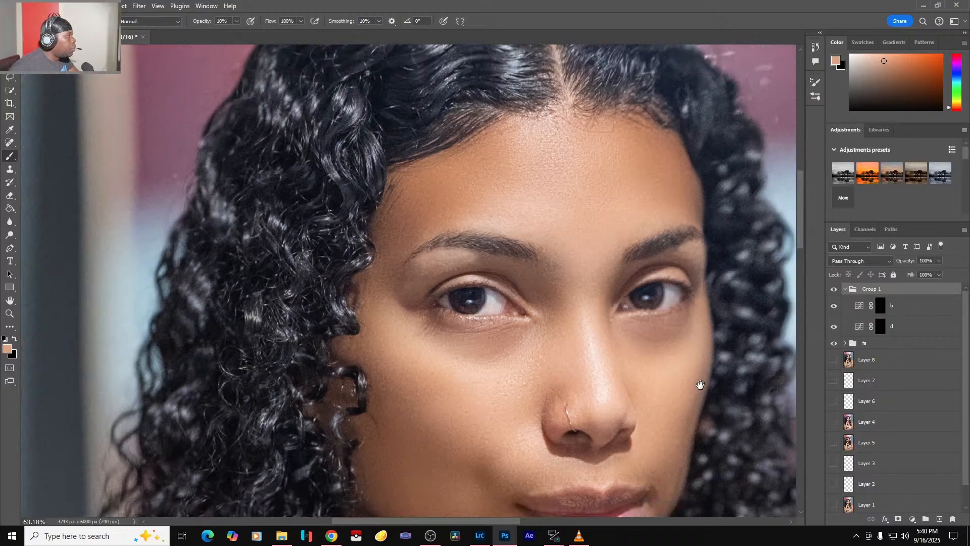
{"action": "left_click_drag", "start_coordinate": [700, 385], "coordinate": [615, 333]}
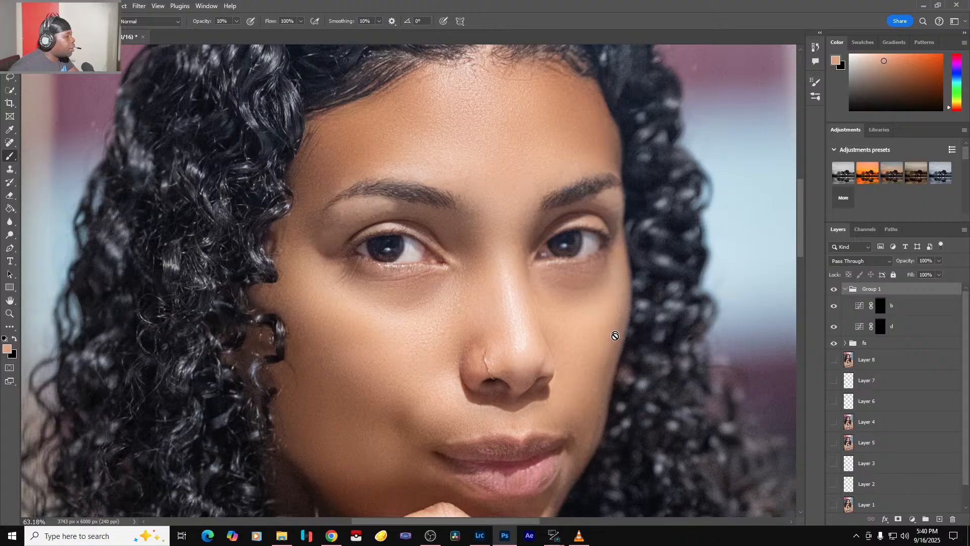
{"action": "left_click", "coordinate": [880, 326]}
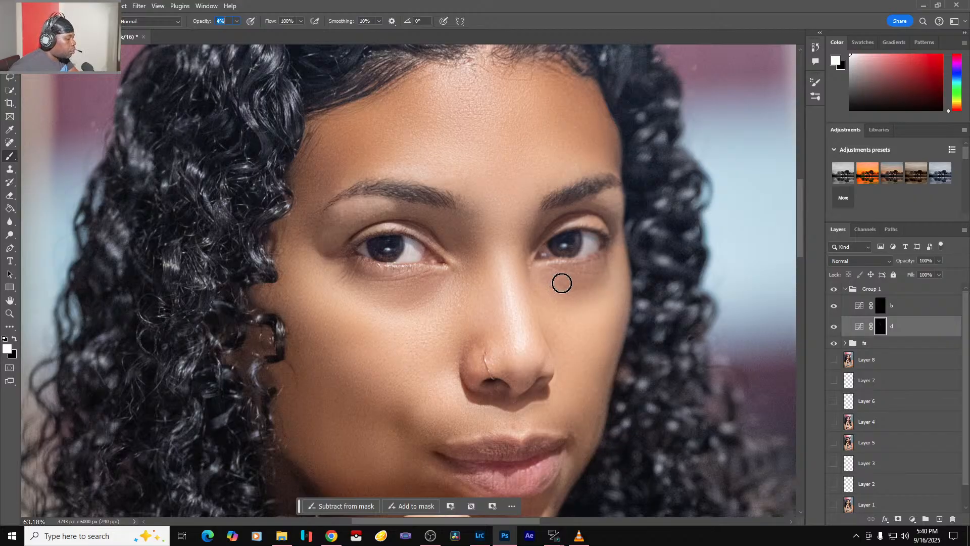
{"action": "mouse_move", "coordinate": [563, 282]}
{"action": "left_mouse_down"}
{"action": "mouse_move", "coordinate": [603, 269]}
{"action": "mouse_move", "coordinate": [553, 280]}
{"action": "mouse_move", "coordinate": [601, 274]}
{"action": "left_mouse_up"}
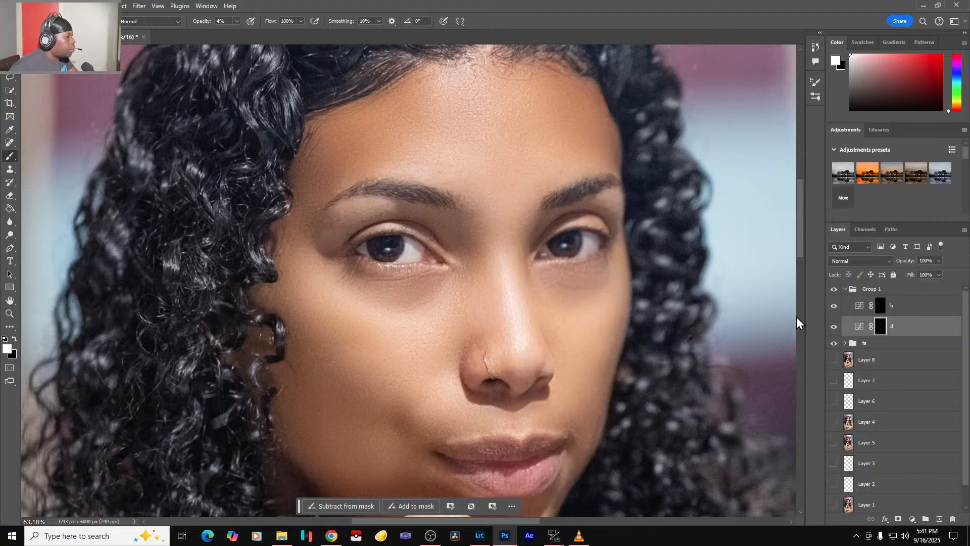
Step: Toggle the d layer's visibility to compare the brightening, checking the full portrait and the face up close
{"action": "left_click", "coordinate": [832, 327]}
{"action": "left_click", "coordinate": [831, 327]}
{"action": "key", "text": "ctrl+0"}
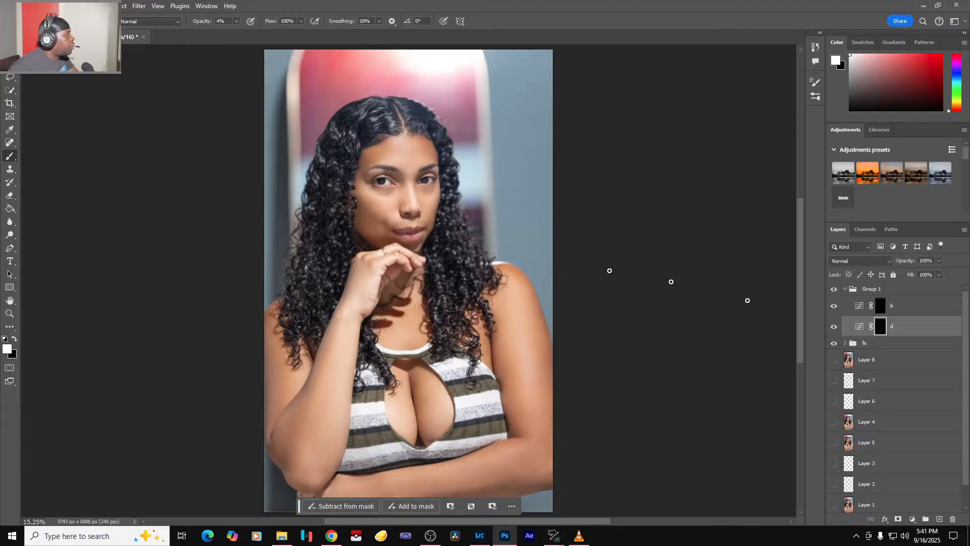
{"action": "scroll", "coordinate": [367, 191], "scroll_direction": "up", "scroll_amount": 6}
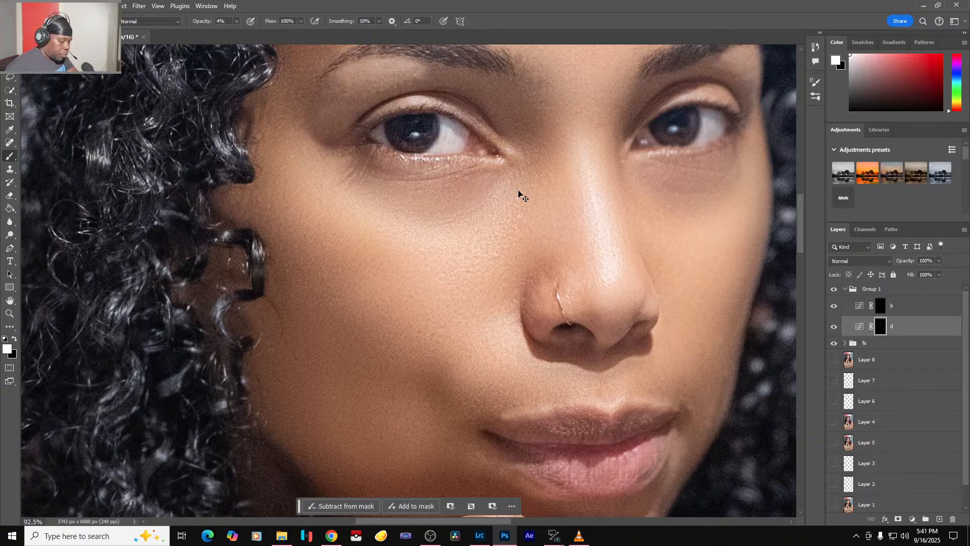
Step: Set the brush opacity to 10%, enlarge the brush, and brighten the face on the d layer's mask, comparing with Group 1 hidden
{"action": "key", "text": "ctrl+0"}
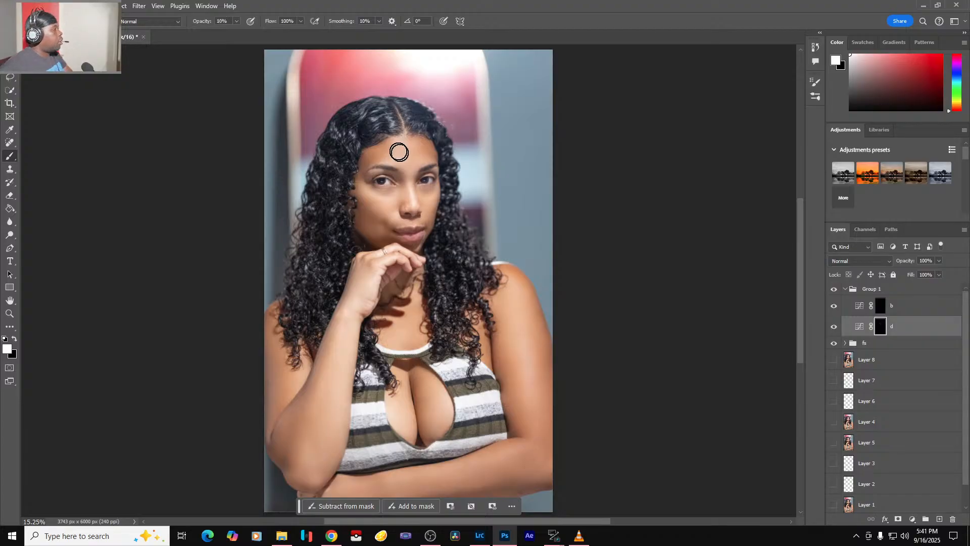
{"action": "key", "text": "bracketright"}
{"action": "key", "text": "bracketright"}
{"action": "key", "text": "bracketright"}
{"action": "key", "text": "bracketright"}
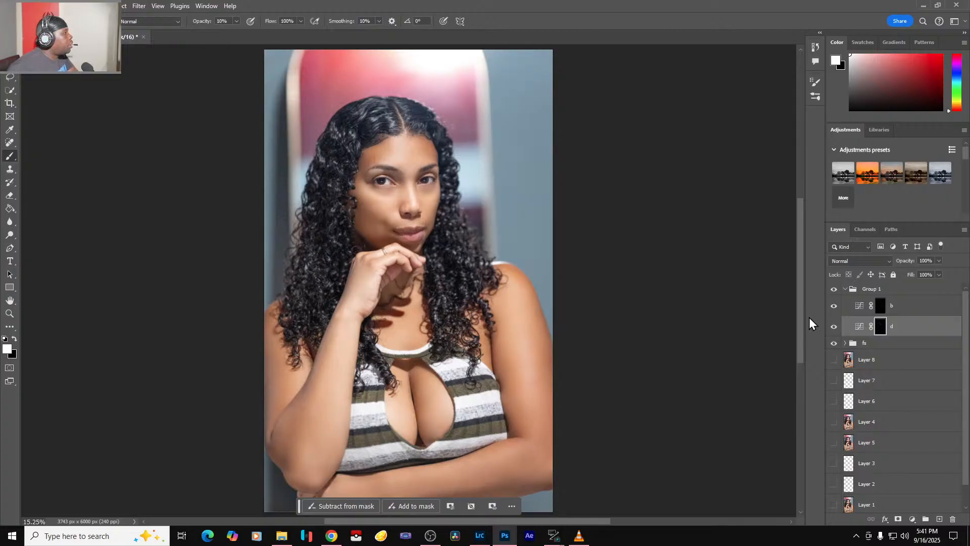
{"action": "left_click", "coordinate": [834, 289]}
{"action": "left_click", "coordinate": [834, 290]}
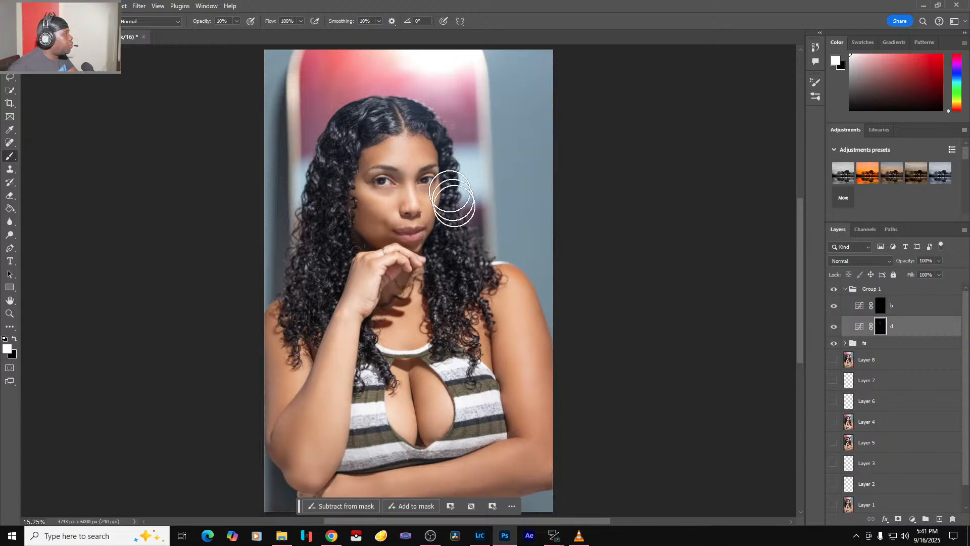
Step: Shrink the brush and refine the face highlights on the d layer's mask at 10% opacity, toggling Group 1's visibility to compare
{"action": "key", "text": "["}
{"action": "key", "text": "["}
{"action": "key", "text": "["}
{"action": "key", "text": "["}
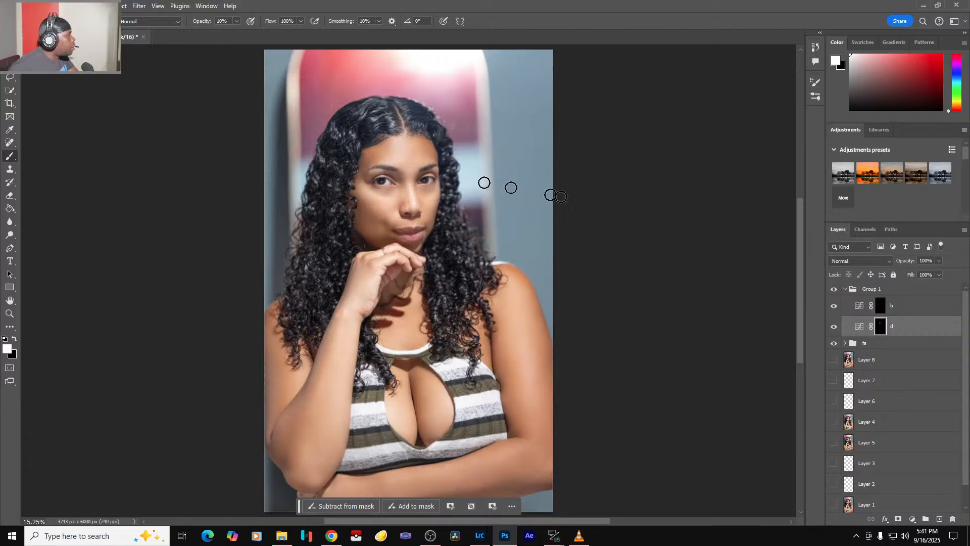
{"action": "left_click", "coordinate": [834, 290]}
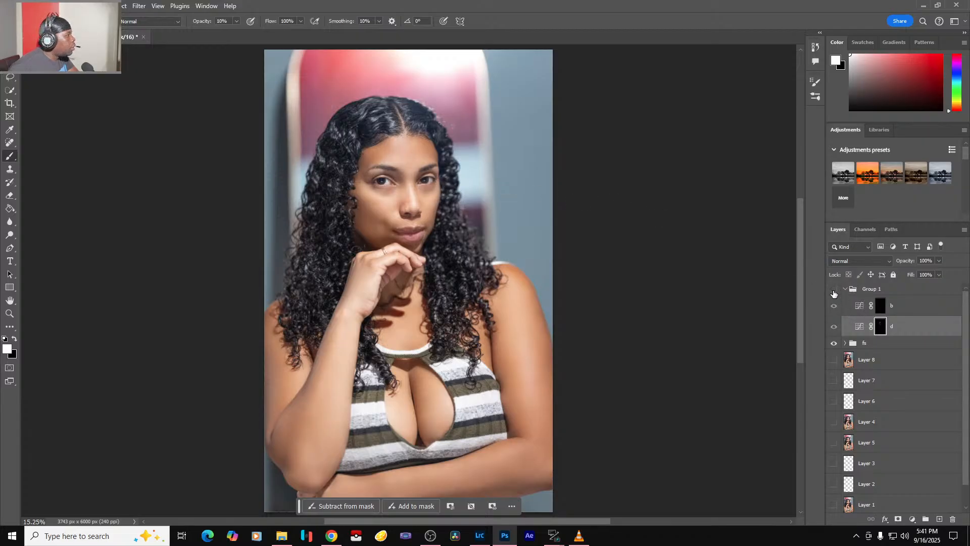
{"action": "left_click", "coordinate": [833, 290]}
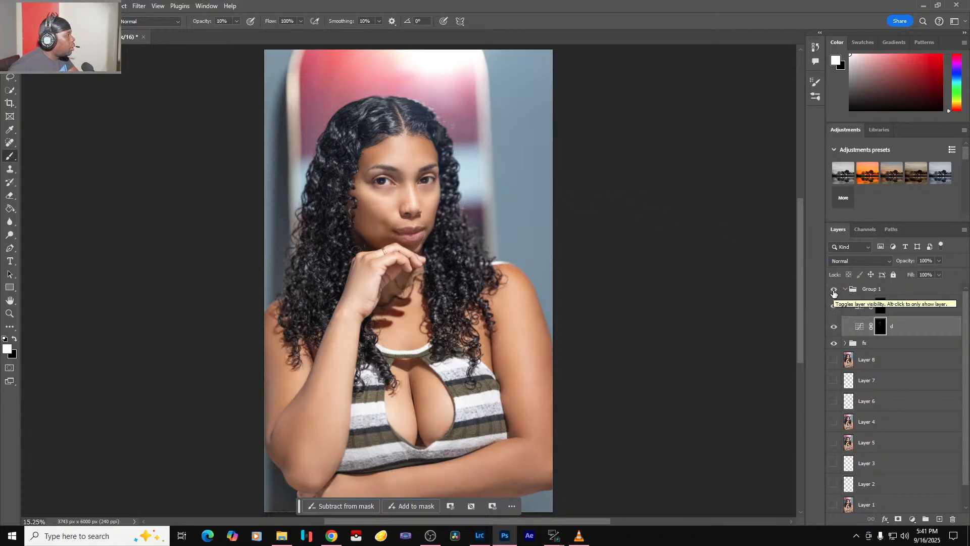
{"action": "left_click", "coordinate": [833, 290]}
{"action": "left_click", "coordinate": [833, 290]}
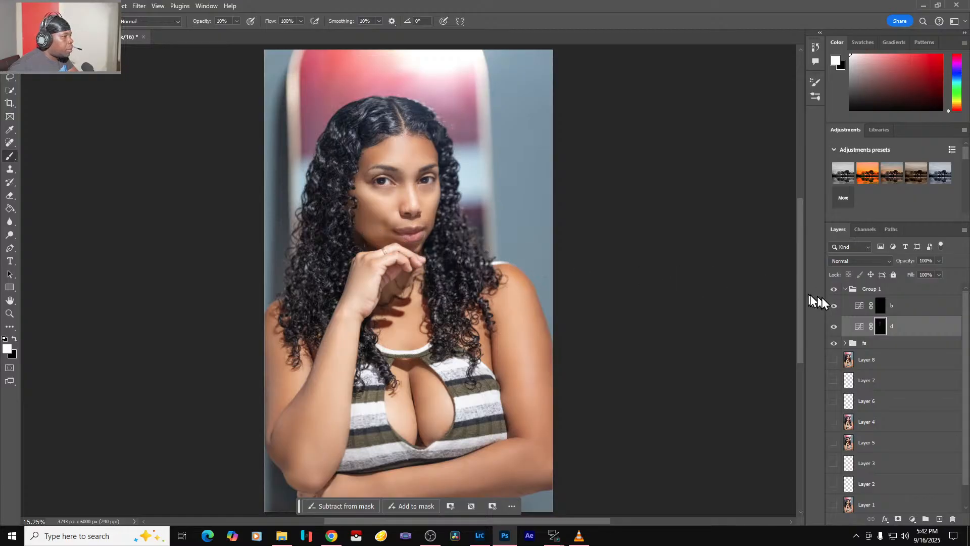
{"action": "left_click", "coordinate": [834, 290]}
{"action": "left_click", "coordinate": [834, 290]}
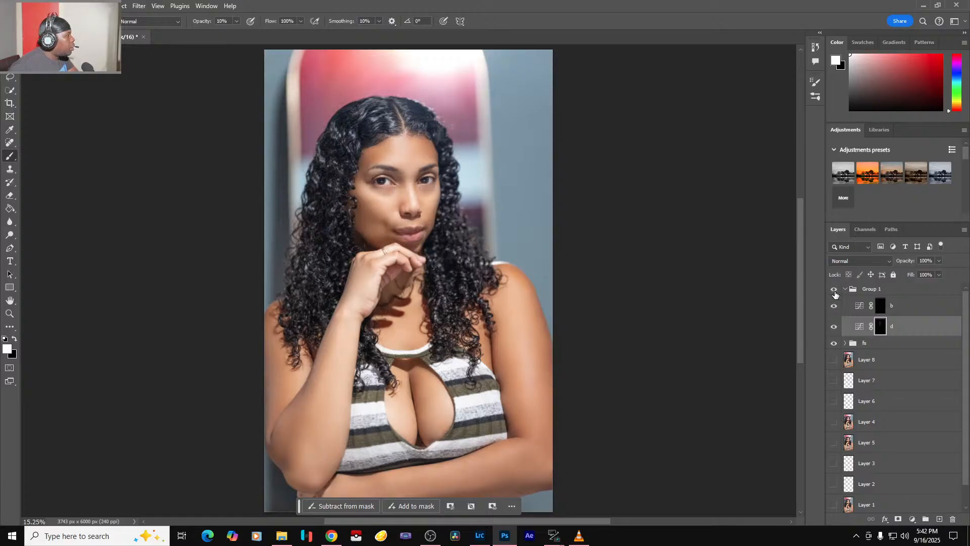
{"action": "key", "text": "ctrl+z"}
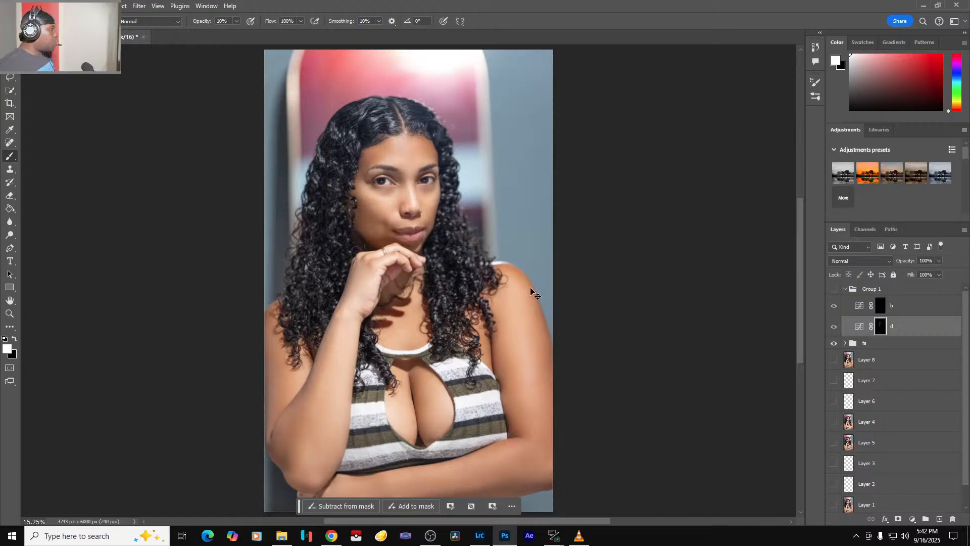
{"action": "key", "text": "ctrl+shift+z"}
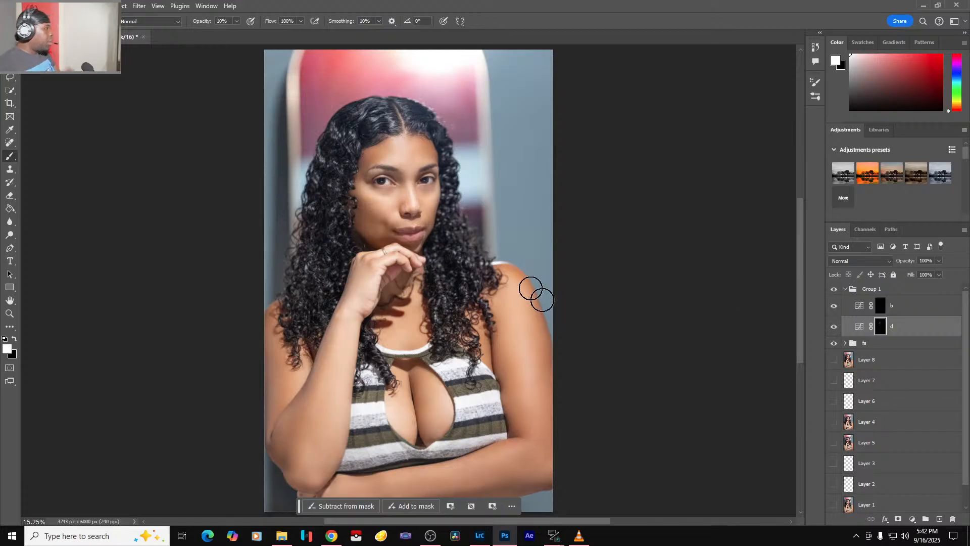
Step: Paint white on the b layer's mask at 10% opacity to deepen the facial shadows, comparing with Group 1 hidden
{"action": "left_click", "coordinate": [881, 307]}
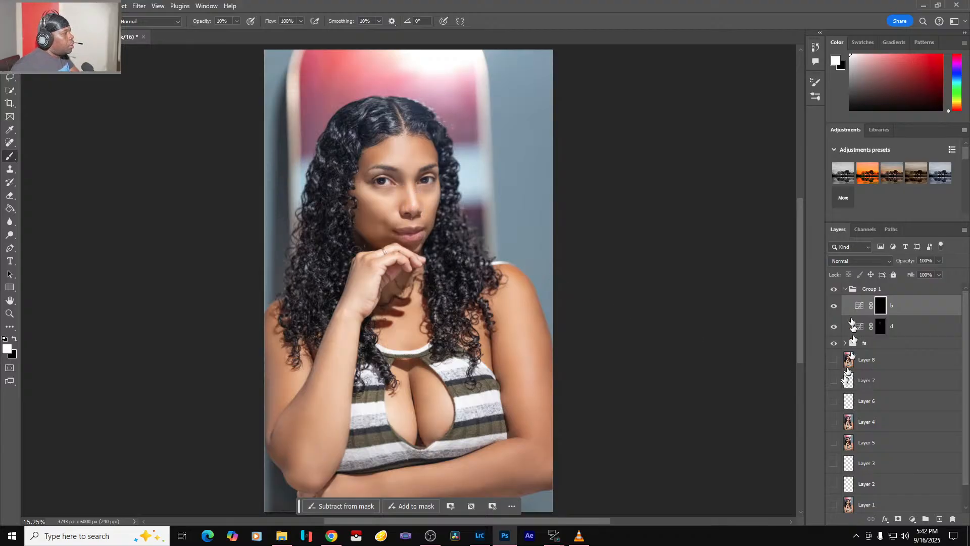
{"action": "left_click", "coordinate": [833, 292]}
{"action": "left_click", "coordinate": [832, 291]}
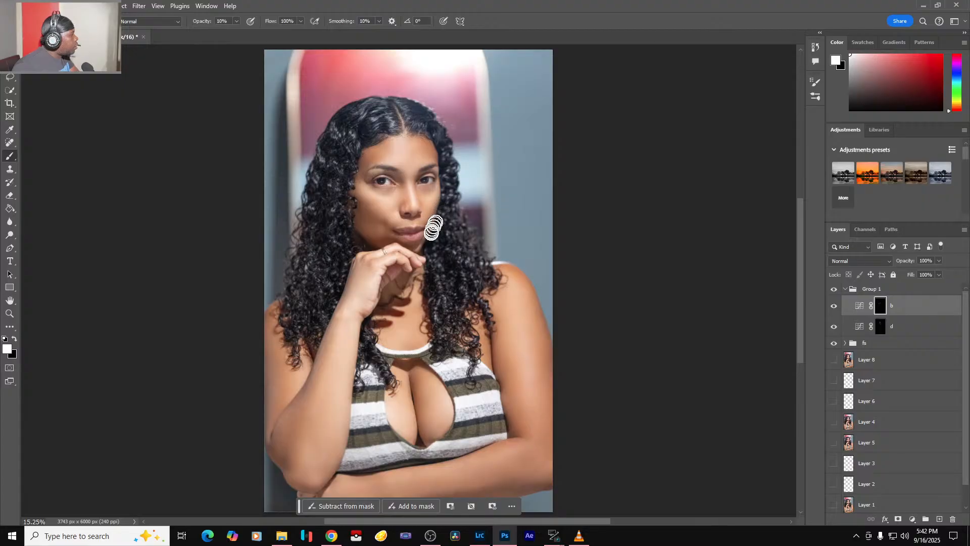
{"action": "left_click", "coordinate": [836, 291]}
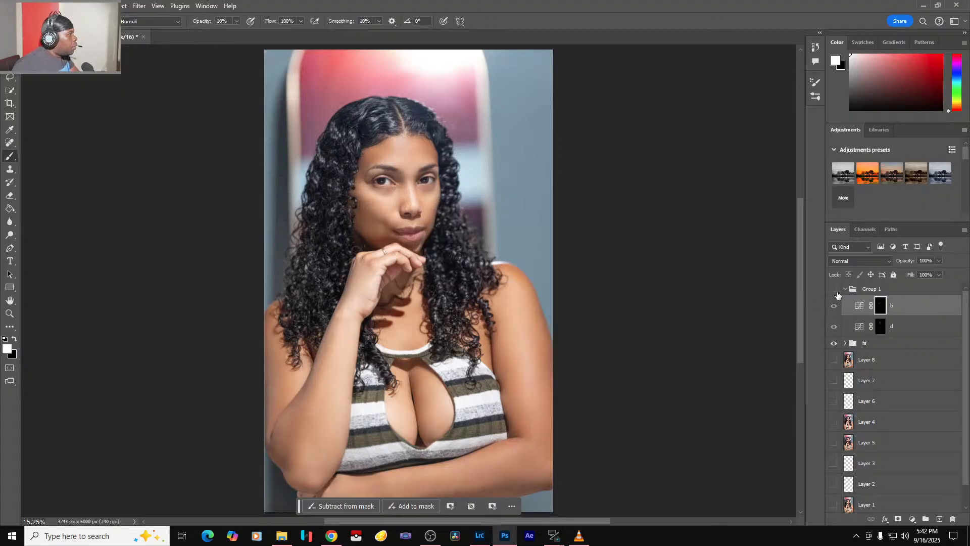
{"action": "left_click", "coordinate": [836, 292]}
{"action": "left_click", "coordinate": [834, 290]}
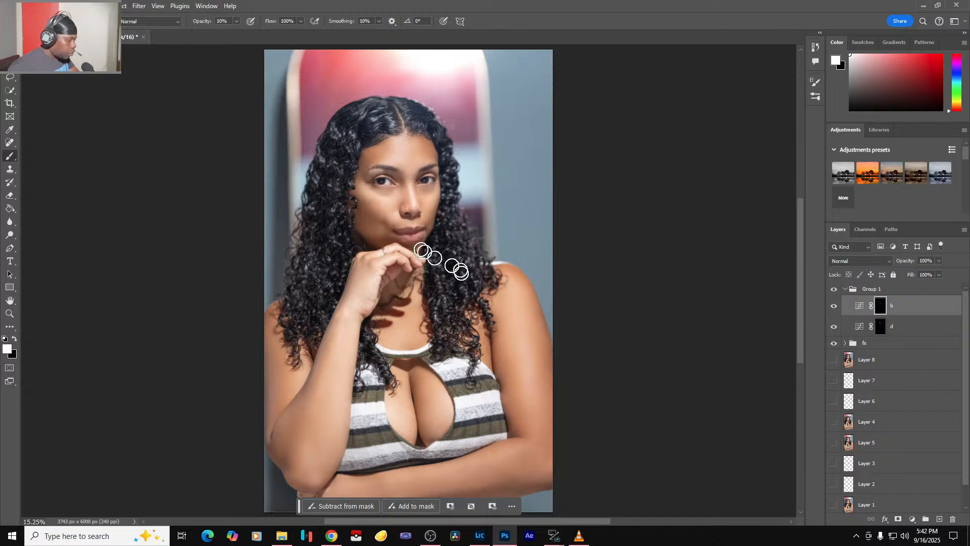
Step: Brighten the lips by painting white on the d layer's mask with a small brush at 10% opacity
{"action": "scroll", "coordinate": [399, 236], "scroll_direction": "up", "scroll_amount": 15}
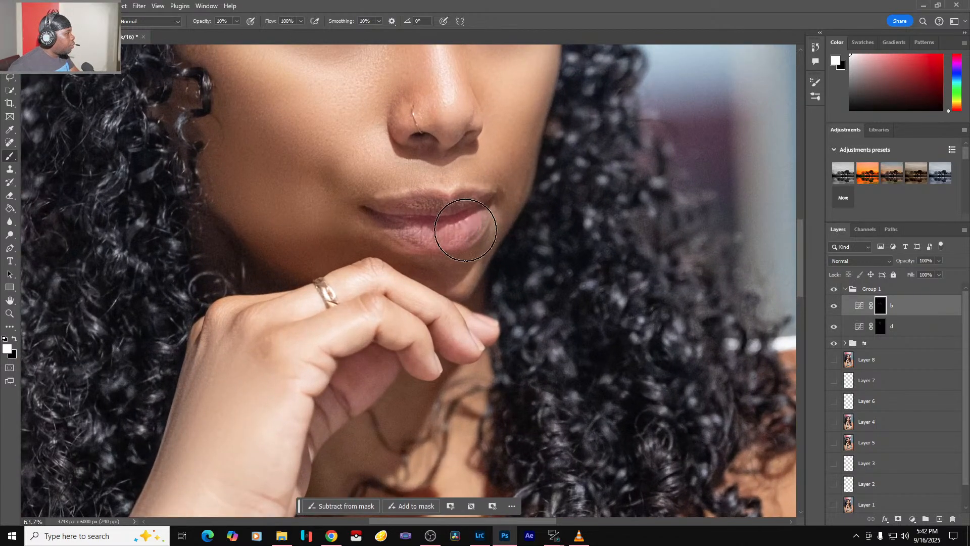
{"action": "left_click_drag", "start_coordinate": [438, 272], "coordinate": [481, 332]}
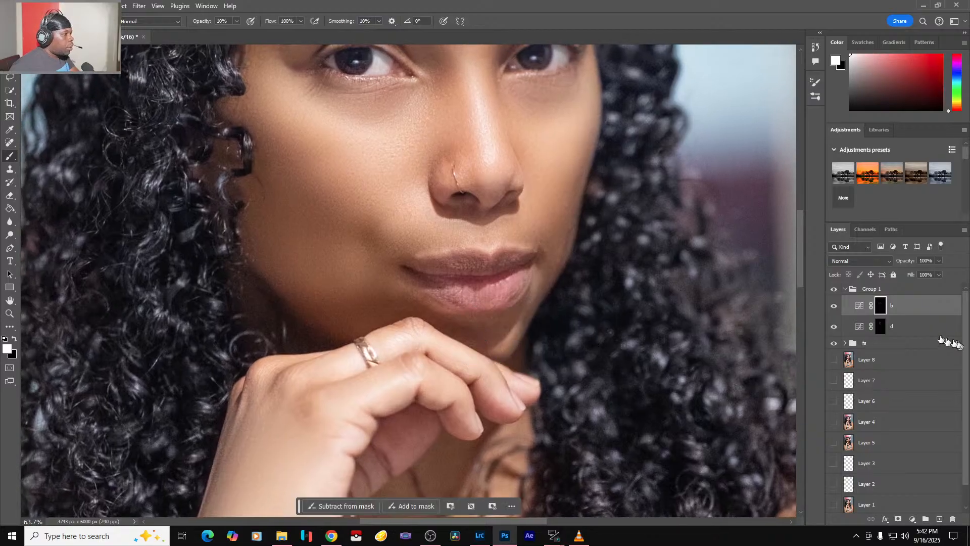
{"action": "left_click", "coordinate": [881, 327]}
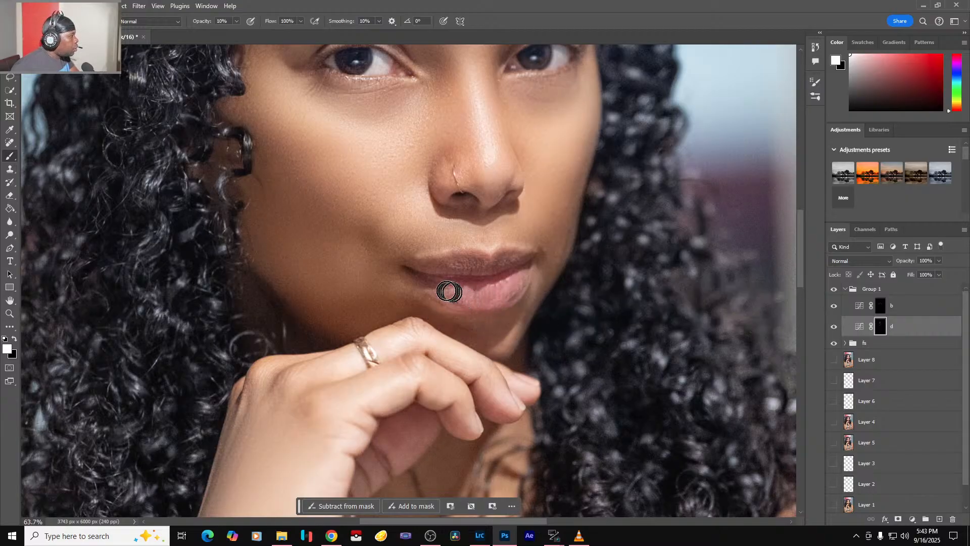
{"action": "mouse_move", "coordinate": [450, 293]}
{"action": "left_mouse_down"}
{"action": "mouse_move", "coordinate": [512, 283]}
{"action": "mouse_move", "coordinate": [460, 295]}
{"action": "mouse_move", "coordinate": [449, 289]}
{"action": "mouse_move", "coordinate": [455, 270]}
{"action": "mouse_move", "coordinate": [510, 268]}
{"action": "left_mouse_up"}
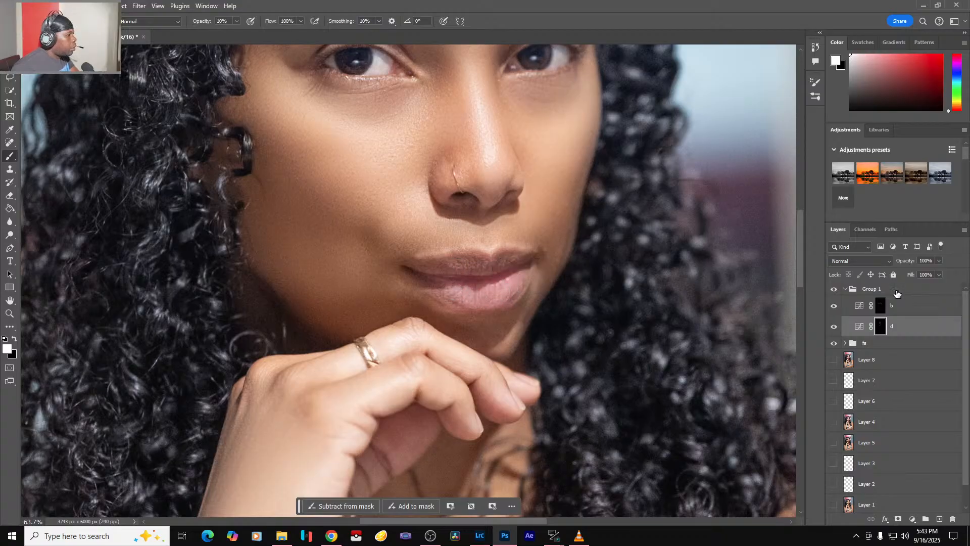
Step: Darken the upper lip and the lower lip's edge by painting white on the b layer's mask at 10% opacity
{"action": "left_click", "coordinate": [882, 307]}
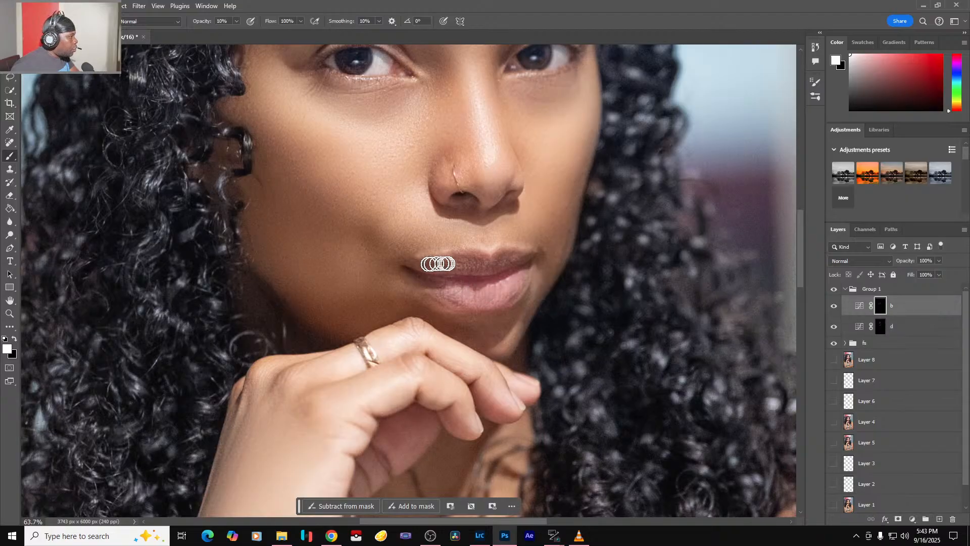
{"action": "mouse_move", "coordinate": [466, 261]}
{"action": "left_mouse_down"}
{"action": "mouse_move", "coordinate": [515, 258]}
{"action": "mouse_move", "coordinate": [498, 279]}
{"action": "left_mouse_up"}
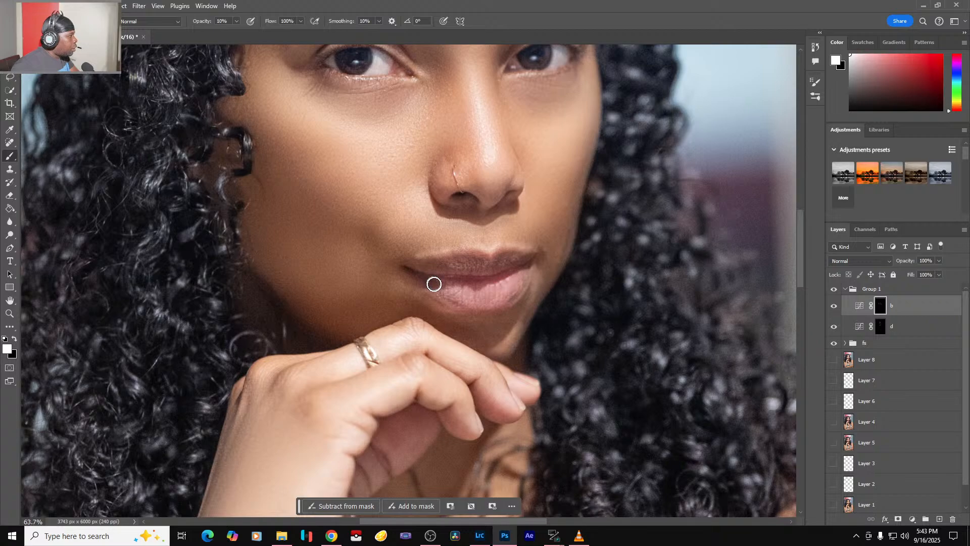
{"action": "mouse_move", "coordinate": [434, 284]}
{"action": "left_mouse_down"}
{"action": "mouse_move", "coordinate": [537, 275]}
{"action": "mouse_move", "coordinate": [511, 300]}
{"action": "left_mouse_up"}
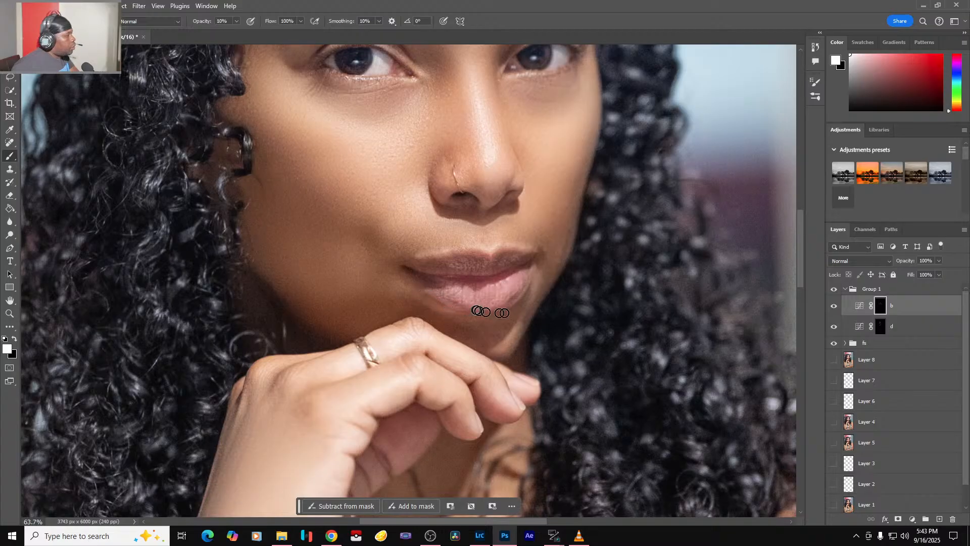
Step: Toggle Group 1's visibility to compare the lip dodging and burning on the full portrait
{"action": "key", "text": "ctrl+0"}
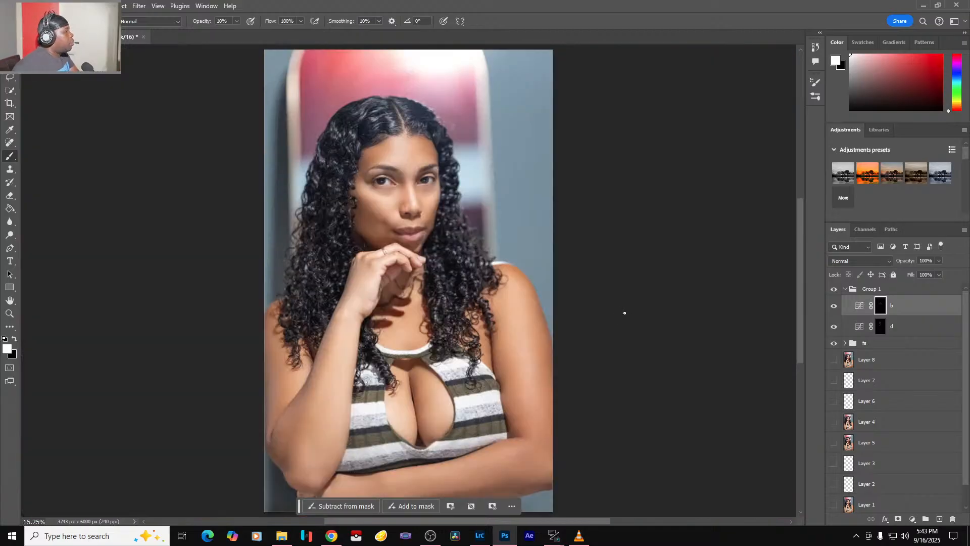
{"action": "left_click", "coordinate": [834, 289]}
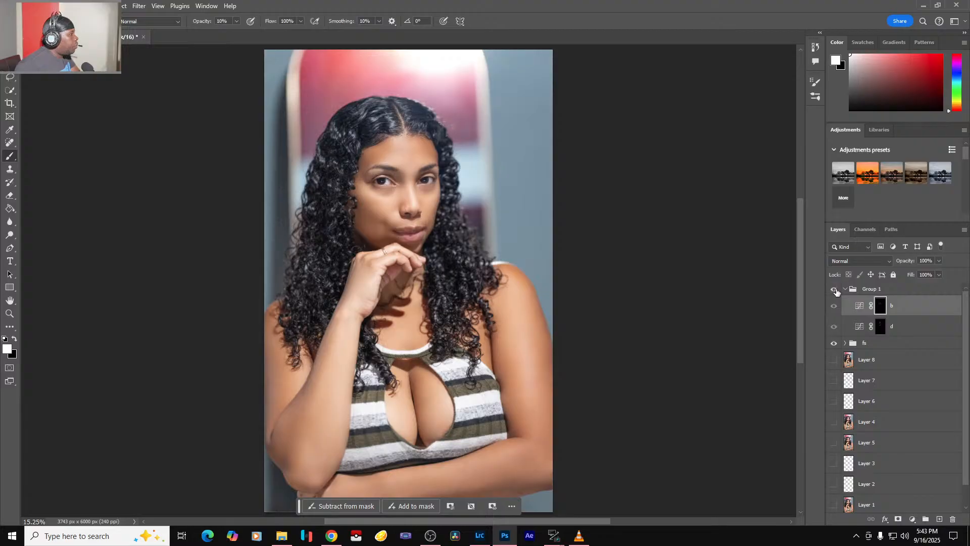
{"action": "left_click", "coordinate": [834, 289]}
{"action": "left_click", "coordinate": [834, 289]}
{"action": "left_click", "coordinate": [834, 290]}
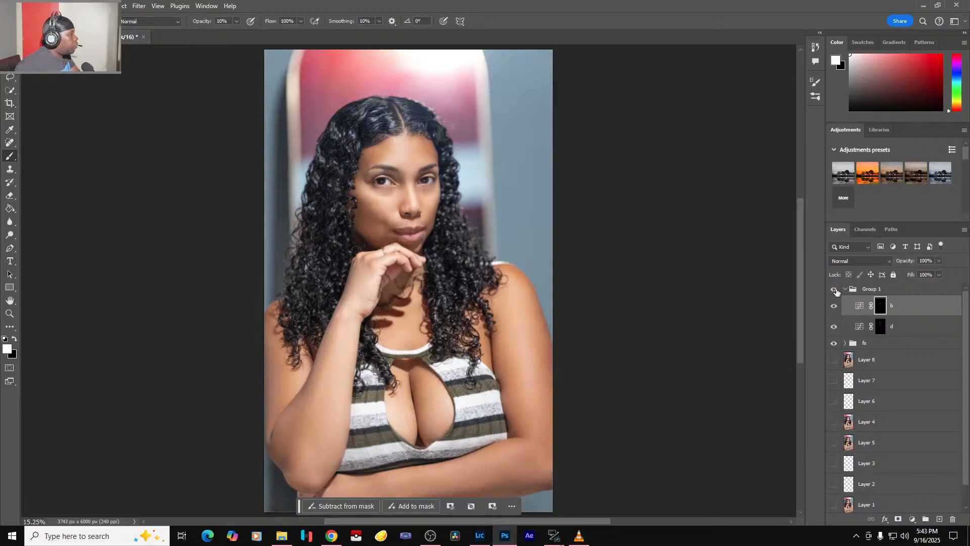
{"action": "left_click", "coordinate": [834, 290]}
Step: Set the brush opacity to 30% and darken the lash line of the eye on the image's left side on the b layer's mask
{"action": "scroll", "coordinate": [372, 161], "scroll_direction": "up", "scroll_amount": 3}
{"action": "scroll", "coordinate": [389, 161], "scroll_direction": "up", "scroll_amount": 6}
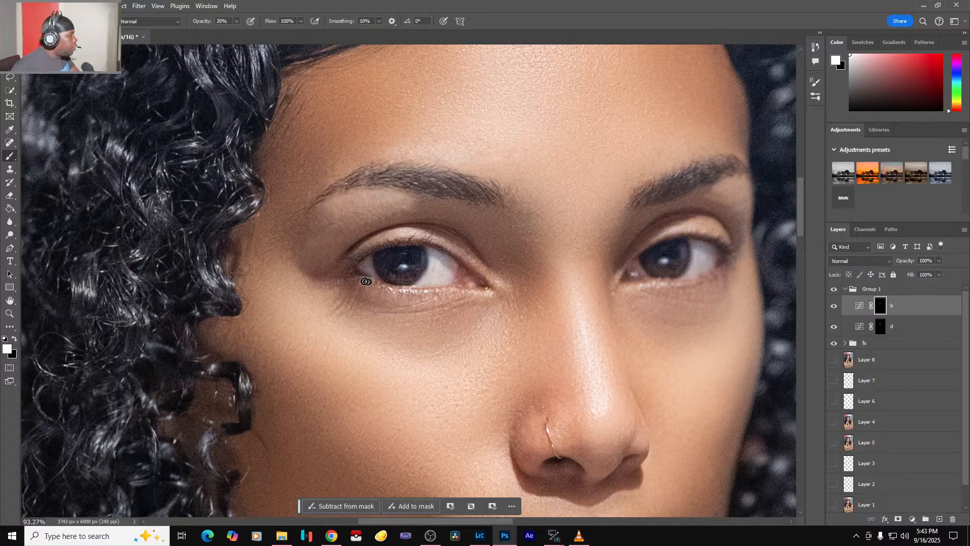
{"action": "scroll", "coordinate": [360, 278], "scroll_direction": "up", "scroll_amount": 2}
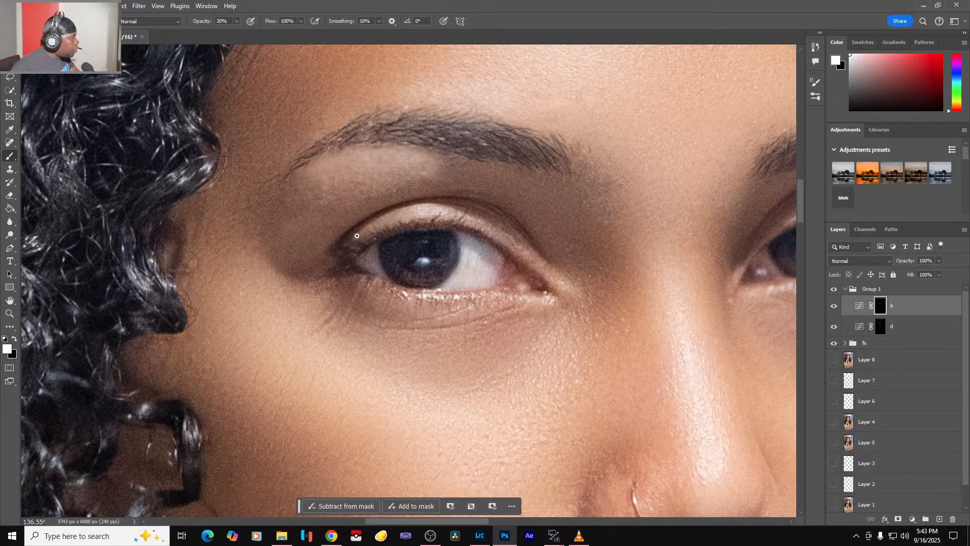
{"action": "scroll", "coordinate": [356, 235], "scroll_direction": "up", "scroll_amount": 2}
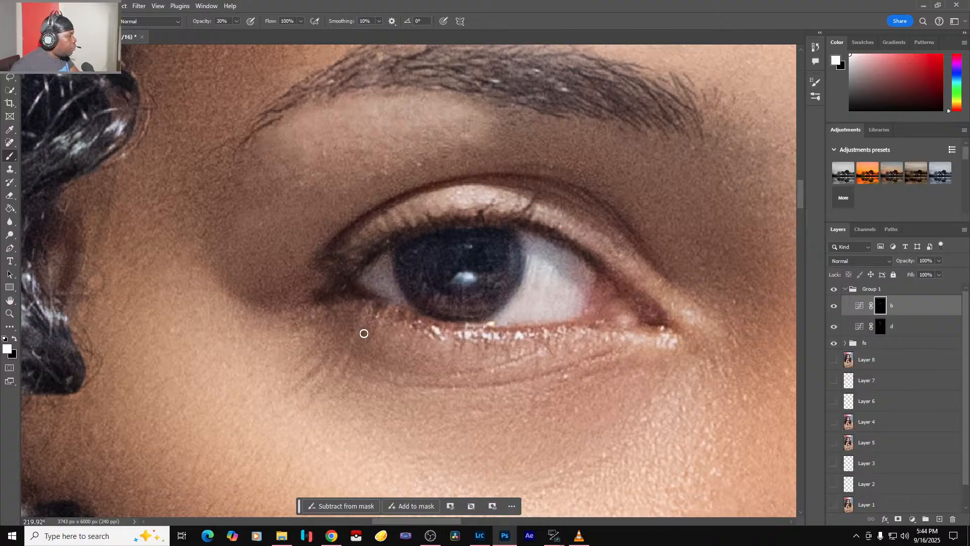
Step: Compare the eye darkening with Group 1 hidden and shown, both on the face up close and on the full portrait
{"action": "key", "text": "ctrl+0"}
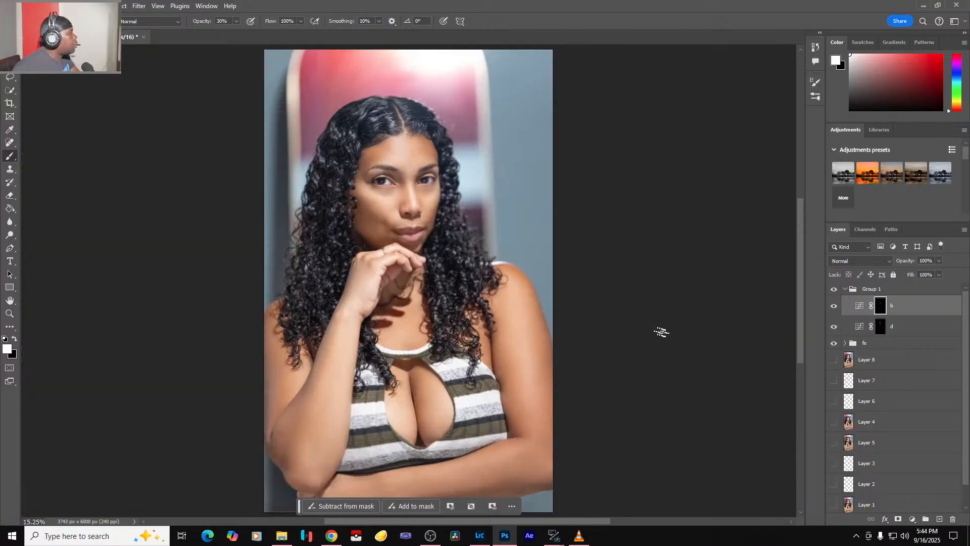
{"action": "scroll", "coordinate": [399, 156], "scroll_direction": "up", "scroll_amount": 8}
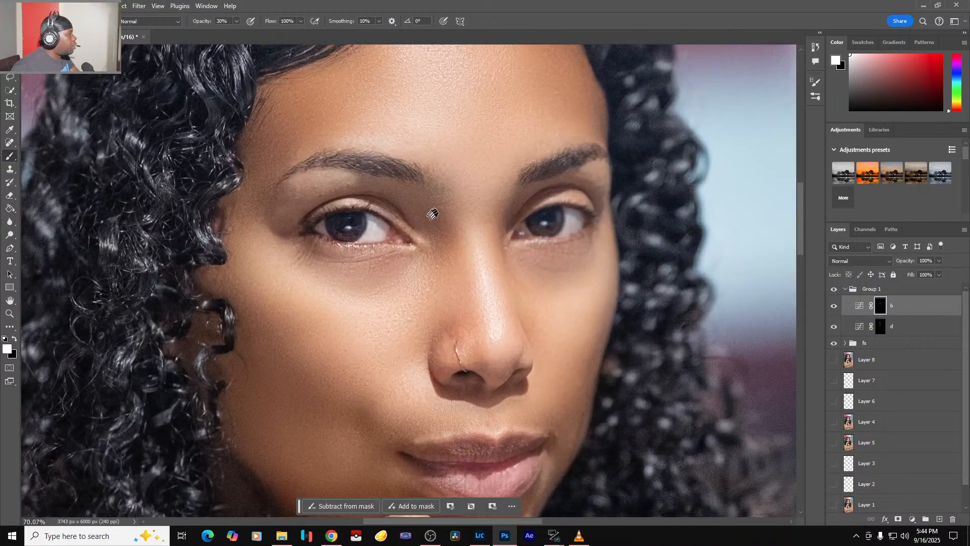
{"action": "left_click", "coordinate": [834, 290]}
{"action": "left_click", "coordinate": [835, 290]}
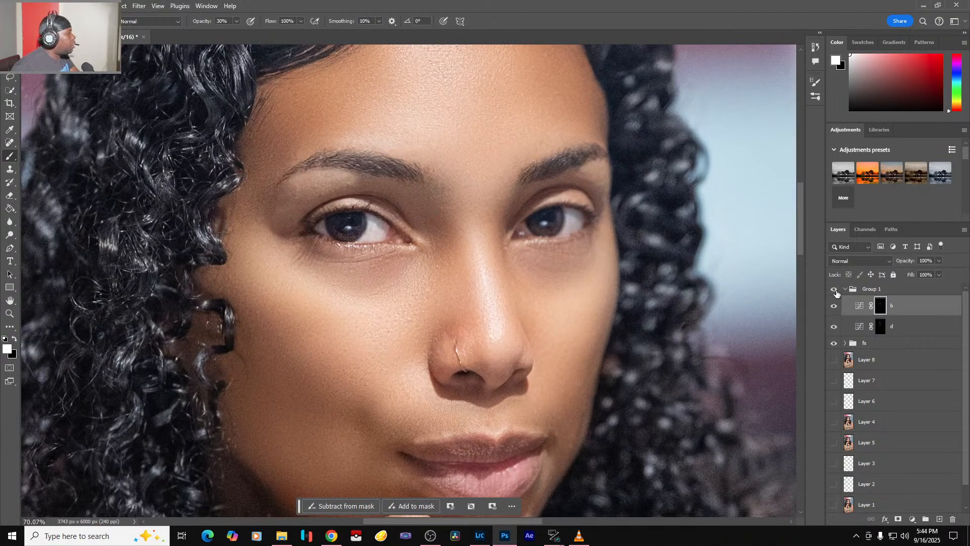
{"action": "key", "text": "ctrl+0"}
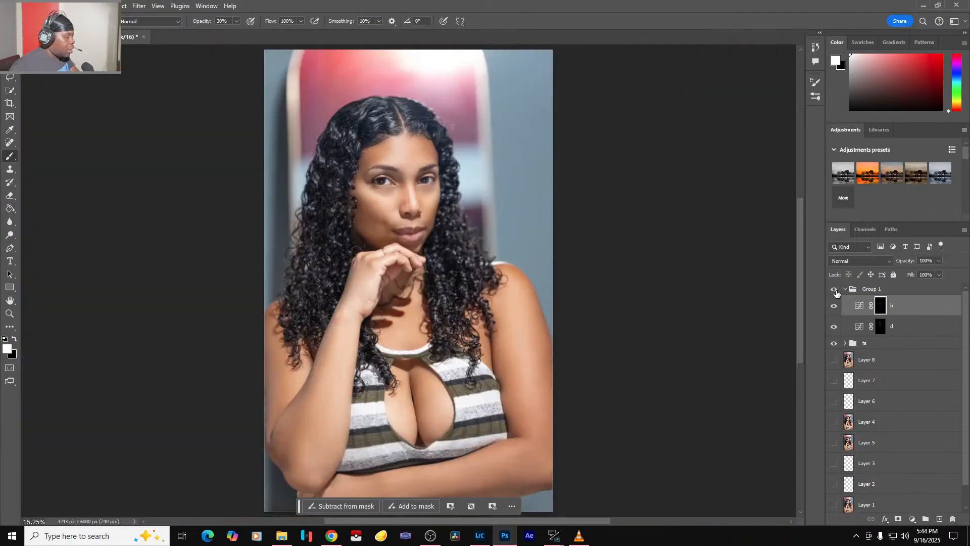
{"action": "left_click", "coordinate": [835, 289]}
{"action": "left_click", "coordinate": [835, 290]}
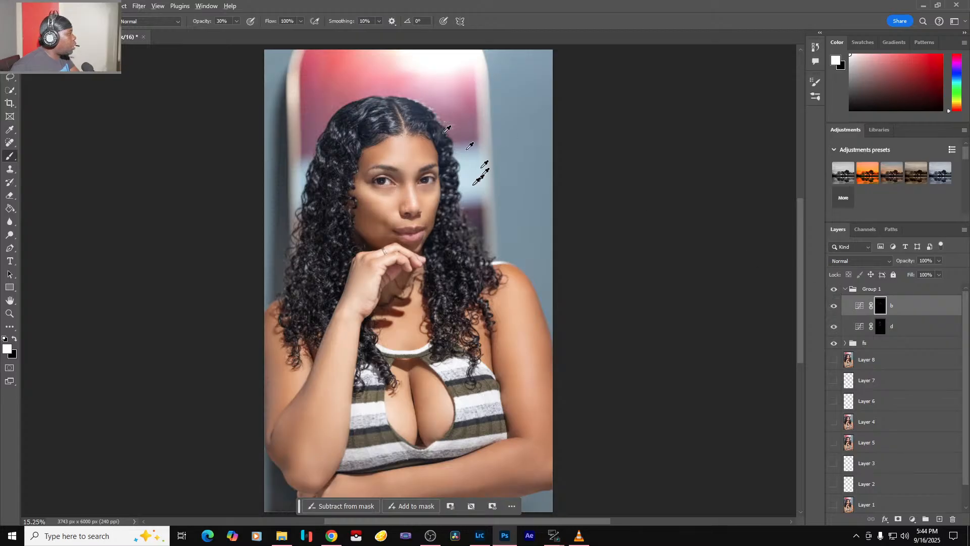
Step: Darken the upper lash line of the eye on the image's right side with a slightly larger 30% opacity brush on the b layer's mask
{"action": "scroll", "coordinate": [430, 172], "scroll_direction": "up", "scroll_amount": 10}
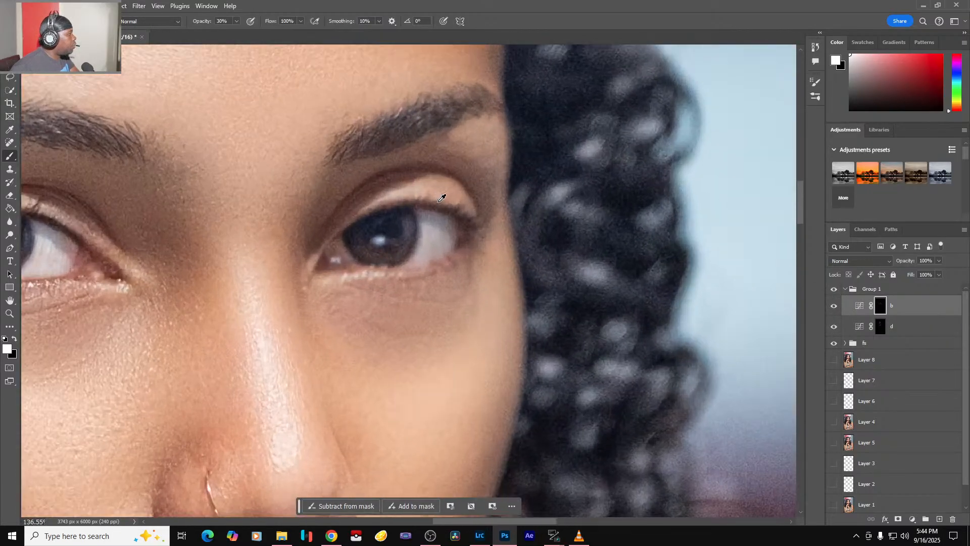
{"action": "scroll", "coordinate": [442, 198], "scroll_direction": "up", "scroll_amount": 1}
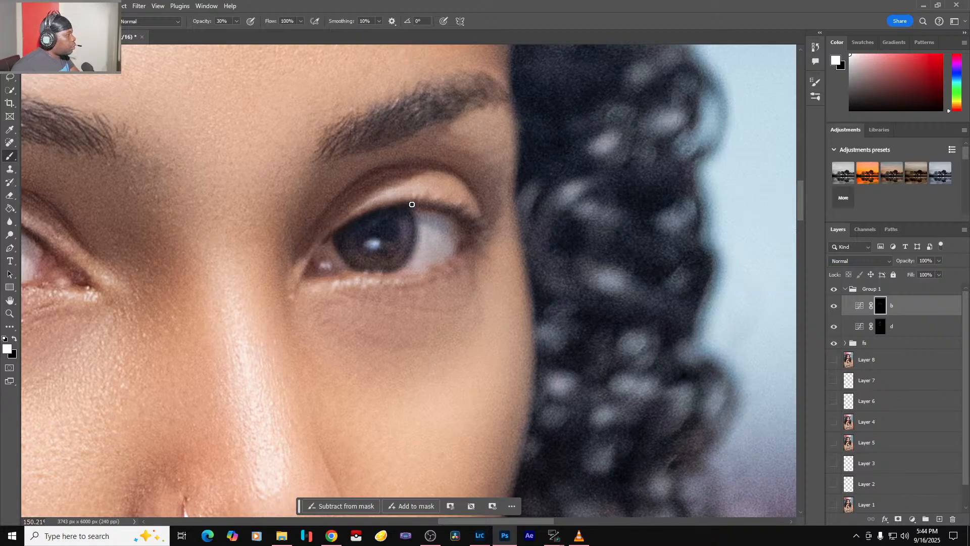
{"action": "key", "text": "bracketright"}
{"action": "key", "text": "bracketright"}
{"action": "key", "text": "bracketright"}
{"action": "key", "text": "bracketright"}
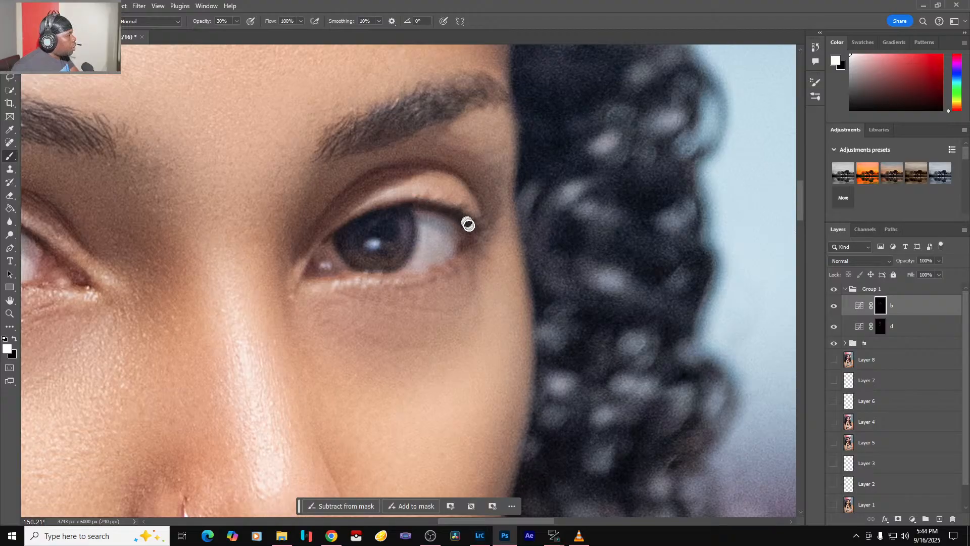
Step: Darken the outer lashes and lower lash line of the eye on the image's right side on the b layer's mask
{"action": "mouse_move", "coordinate": [469, 237]}
{"action": "left_mouse_down"}
{"action": "mouse_move", "coordinate": [452, 265]}
{"action": "mouse_move", "coordinate": [420, 275]}
{"action": "mouse_move", "coordinate": [342, 279]}
{"action": "left_mouse_up"}
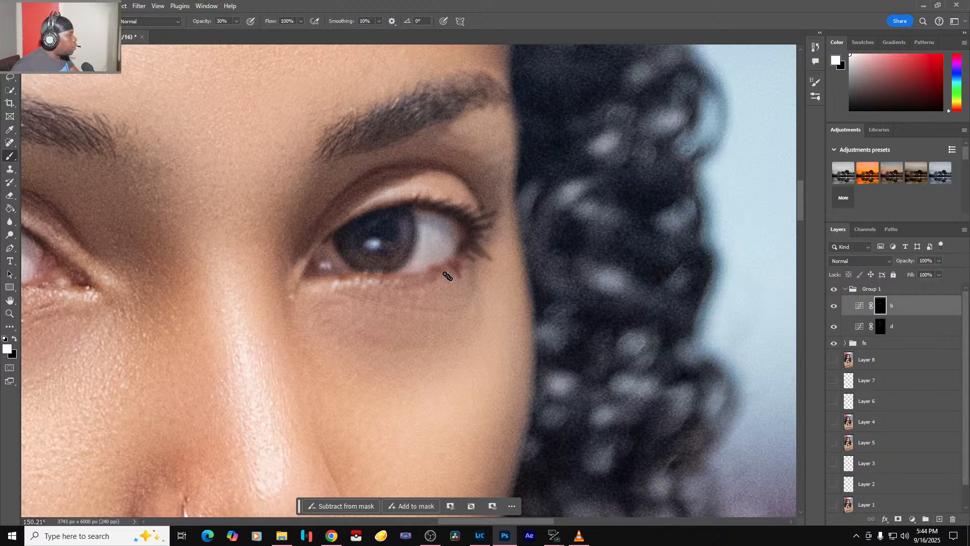
{"action": "key", "text": "ctrl+0"}
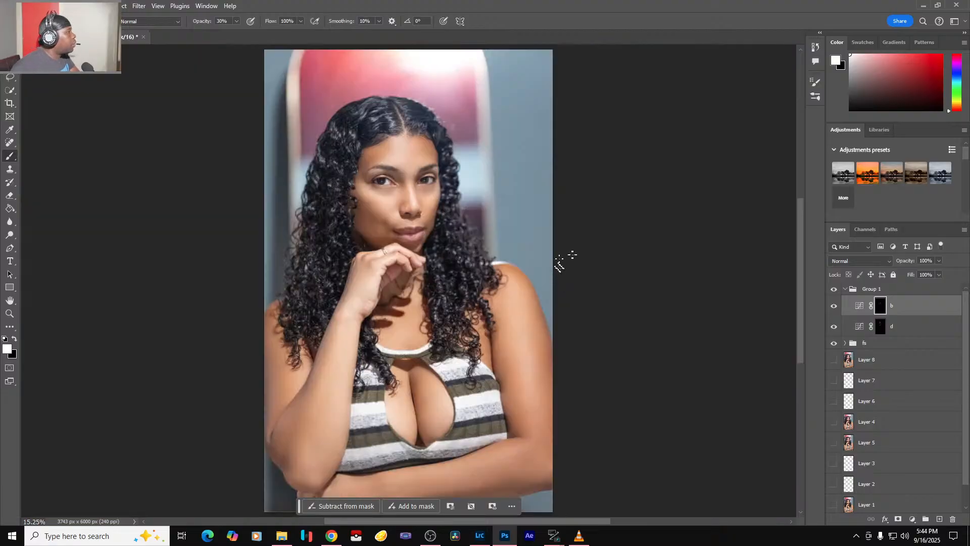
{"action": "scroll", "coordinate": [437, 174], "scroll_direction": "up", "scroll_amount": 5}
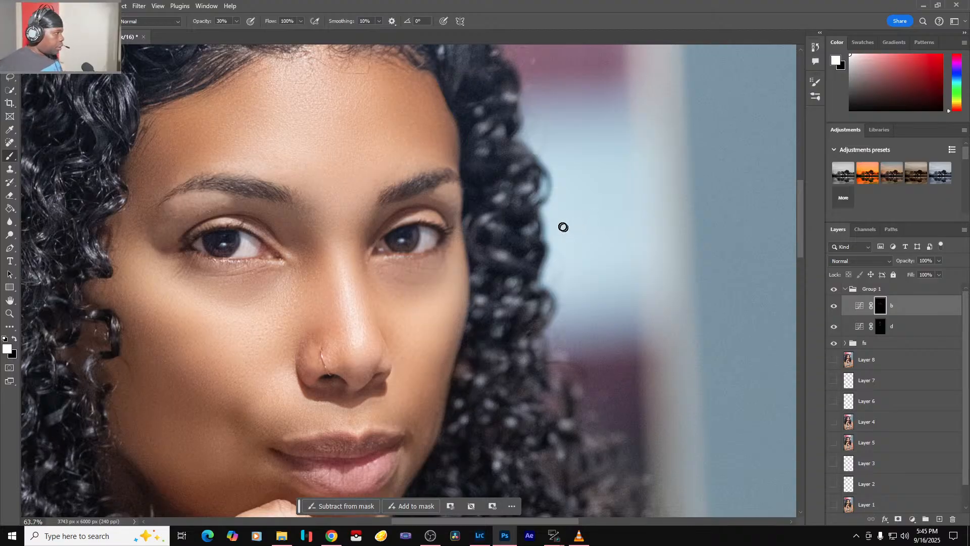
{"action": "key", "text": "ctrl+0"}
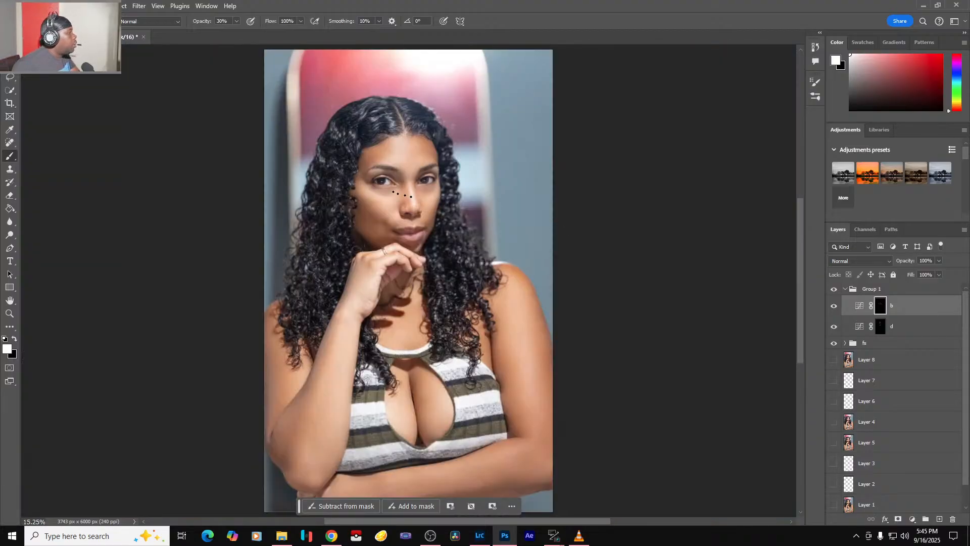
Step: Darken the eyebrow on the image's left side on the b layer's mask with a larger brush at 10% opacity
{"action": "scroll", "coordinate": [404, 168], "scroll_direction": "up", "scroll_amount": 10}
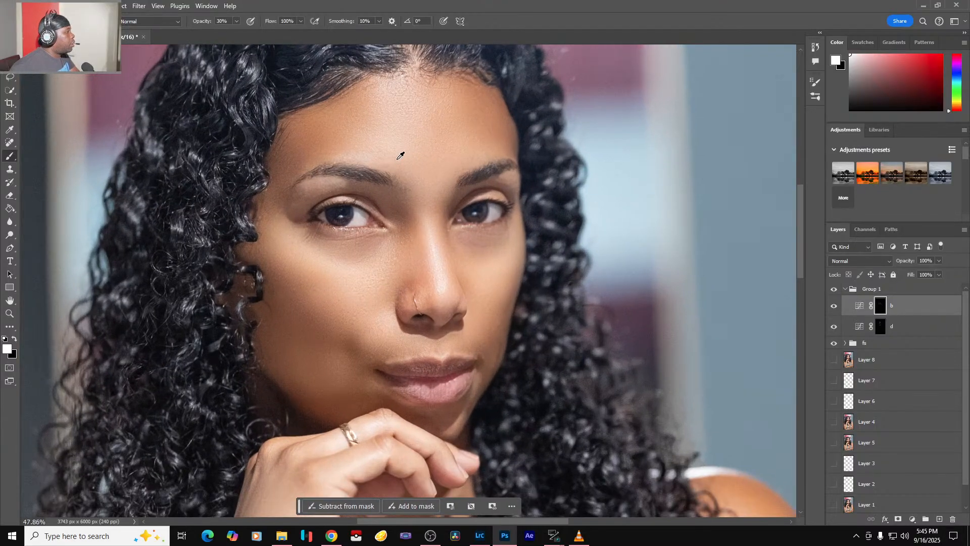
{"action": "scroll", "coordinate": [399, 158], "scroll_direction": "up", "scroll_amount": 5}
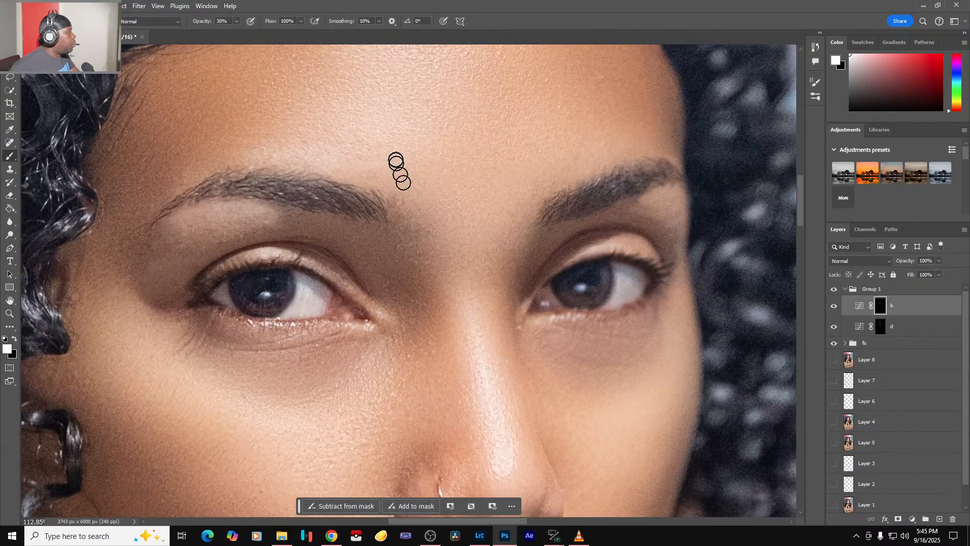
{"action": "scroll", "coordinate": [497, 220], "scroll_direction": "up", "scroll_amount": 4}
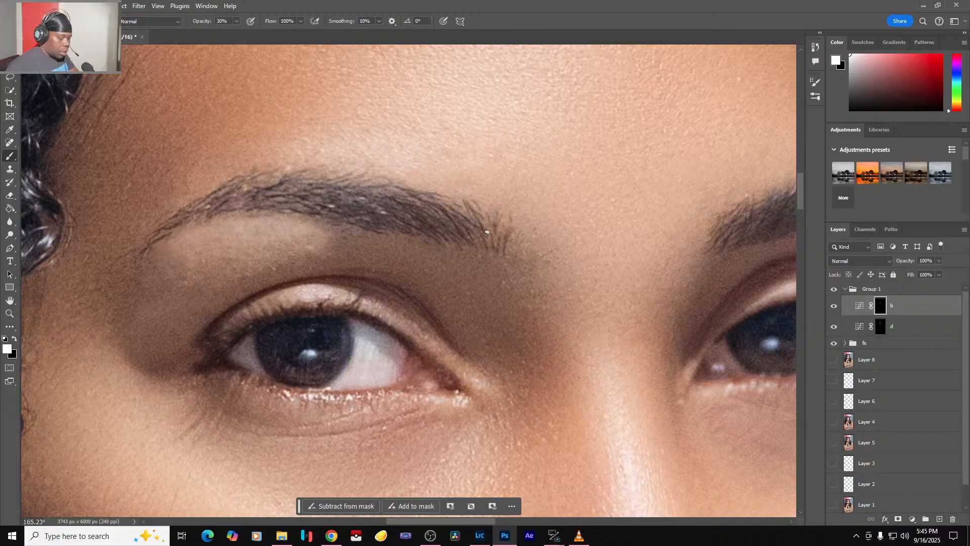
{"action": "key", "text": "bracketright"}
{"action": "key", "text": "bracketright"}
{"action": "key", "text": "bracketright"}
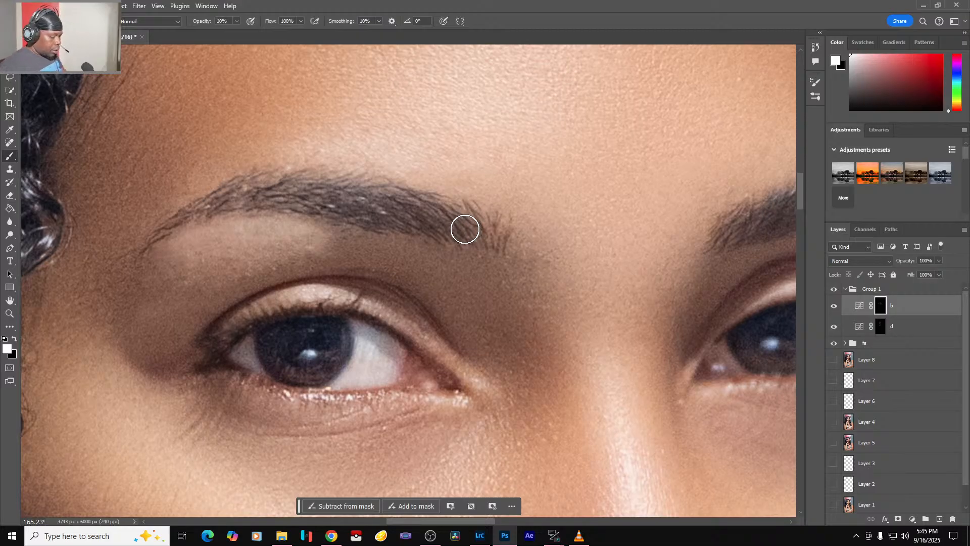
{"action": "mouse_move", "coordinate": [465, 228]}
{"action": "left_mouse_down"}
{"action": "mouse_move", "coordinate": [340, 190]}
{"action": "mouse_move", "coordinate": [227, 198]}
{"action": "mouse_move", "coordinate": [375, 208]}
{"action": "mouse_move", "coordinate": [394, 222]}
{"action": "mouse_move", "coordinate": [323, 201]}
{"action": "mouse_move", "coordinate": [239, 193]}
{"action": "mouse_move", "coordinate": [159, 225]}
{"action": "mouse_move", "coordinate": [132, 259]}
{"action": "left_mouse_up"}
{"action": "key", "text": "bracketleft"}
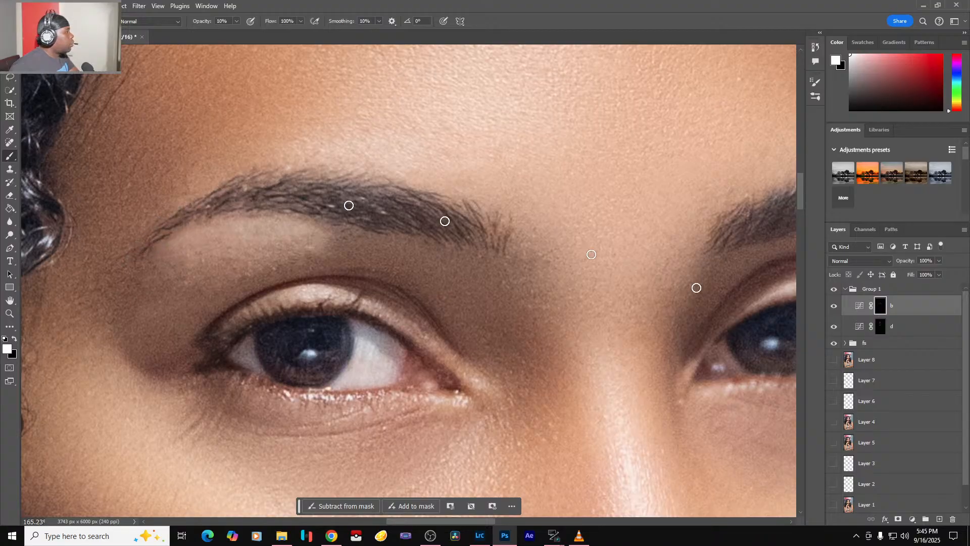
Step: Compare the eyebrow darkening with the b layer hidden and shown, both up close and on the full portrait
{"action": "left_click", "coordinate": [834, 307]}
{"action": "left_click", "coordinate": [834, 309]}
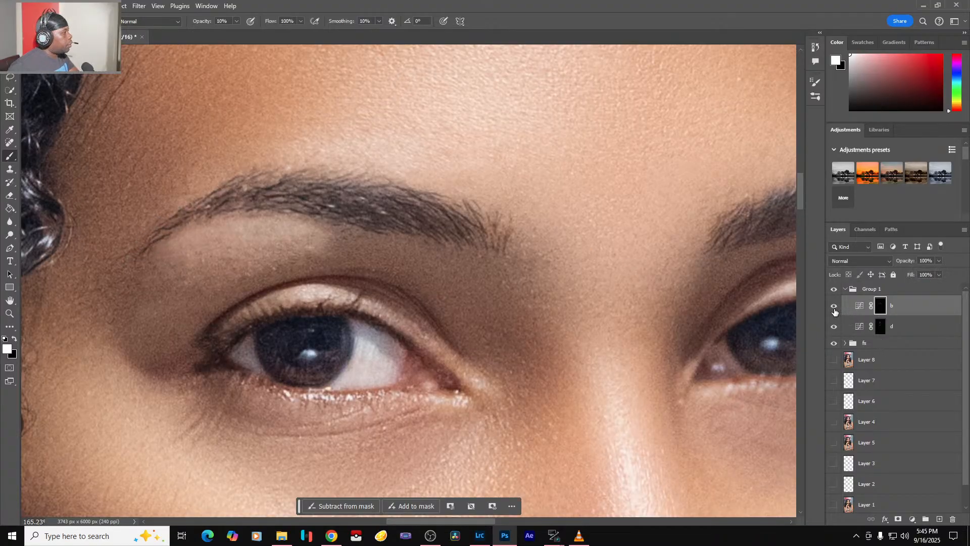
{"action": "key", "text": "ctrl+0"}
{"action": "left_click", "coordinate": [834, 311]}
{"action": "left_click", "coordinate": [834, 311]}
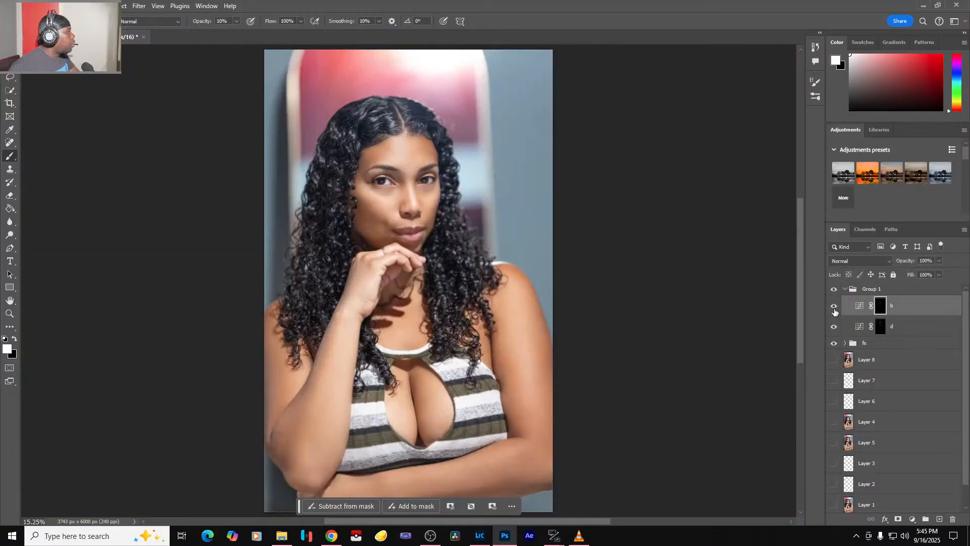
Step: Darken the eyebrow on the image's right side on the b layer's mask and compare the full portrait with Group 1 hidden and shown
{"action": "scroll", "coordinate": [415, 167], "scroll_direction": "up", "scroll_amount": 10}
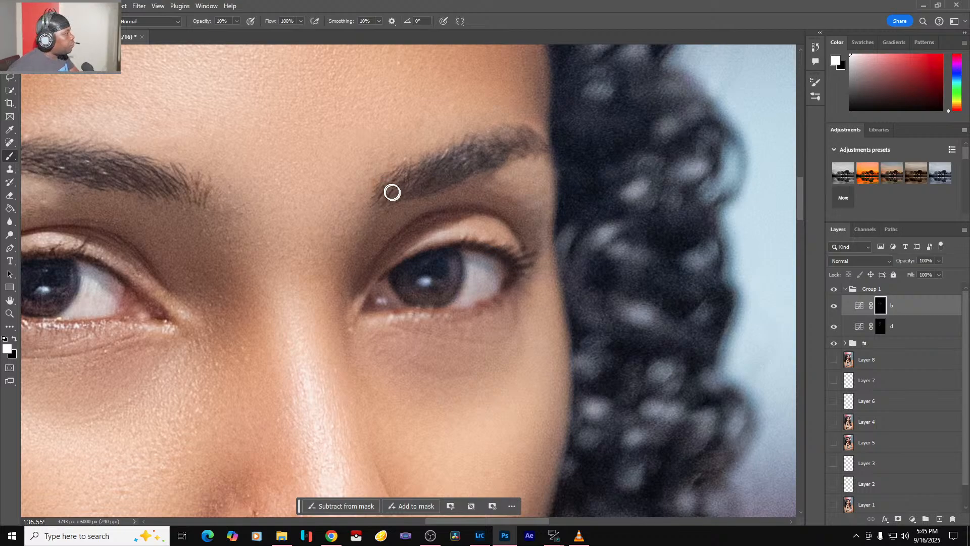
{"action": "left_click_drag", "start_coordinate": [393, 188], "coordinate": [507, 142]}
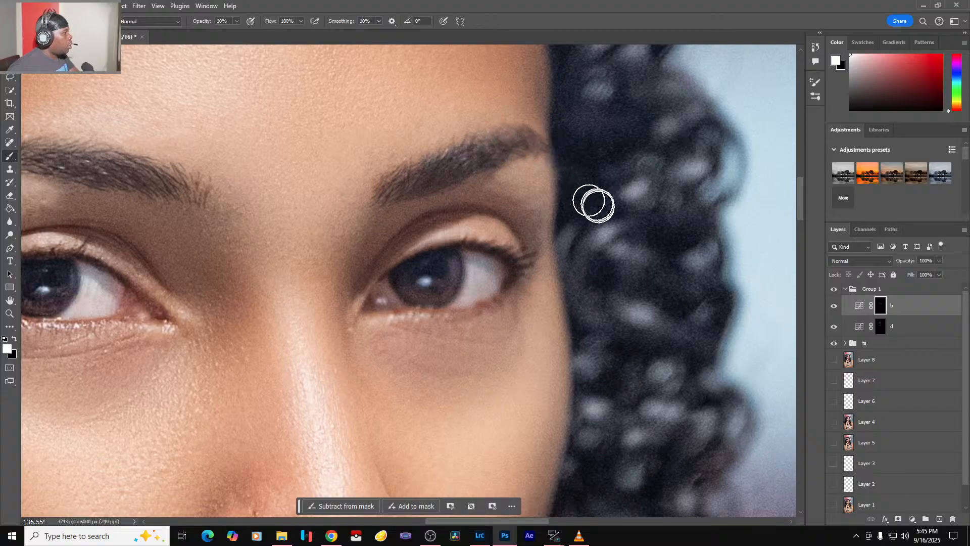
{"action": "key", "text": "ctrl+0"}
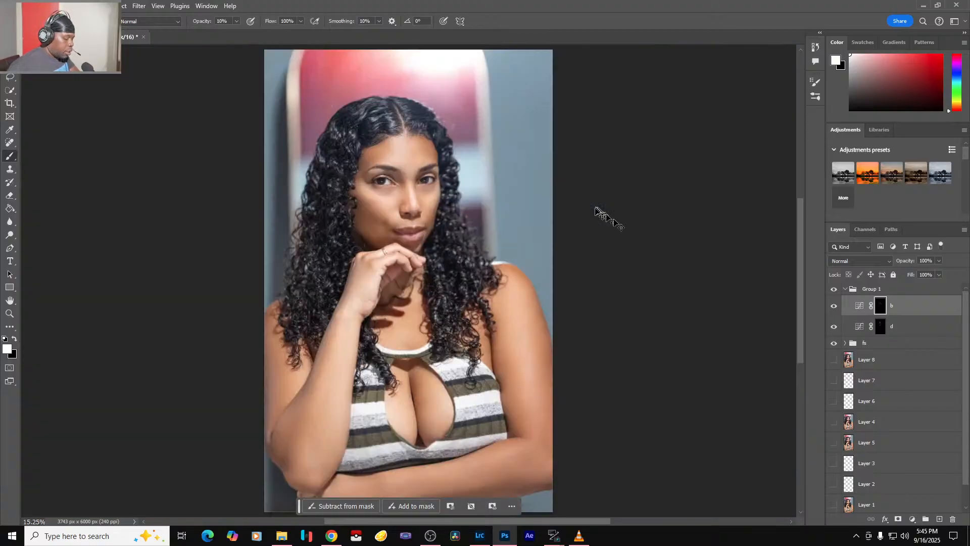
{"action": "left_click", "coordinate": [831, 291]}
{"action": "left_click", "coordinate": [830, 291]}
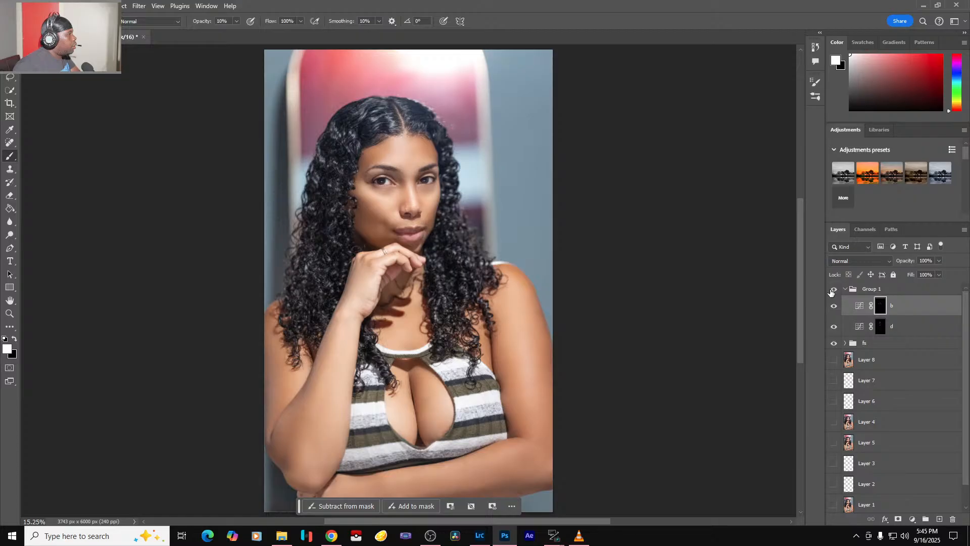
Step: Brighten the skin beneath both eyebrows and around the upper eyelids on the d layer's mask with a 10% opacity brush
{"action": "scroll", "coordinate": [399, 195], "scroll_direction": "up", "scroll_amount": 6}
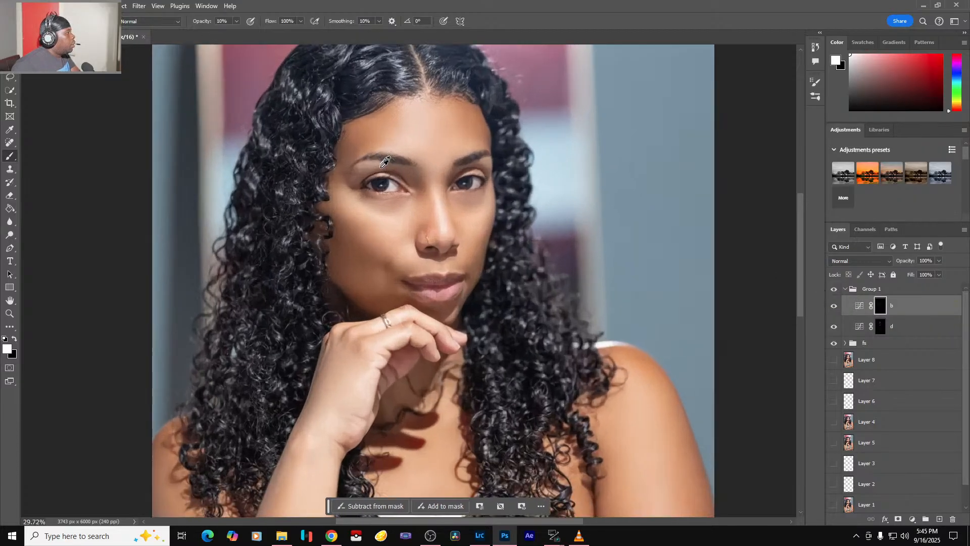
{"action": "left_click_drag", "start_coordinate": [480, 237], "coordinate": [485, 300]}
{"action": "left_click", "coordinate": [878, 328]}
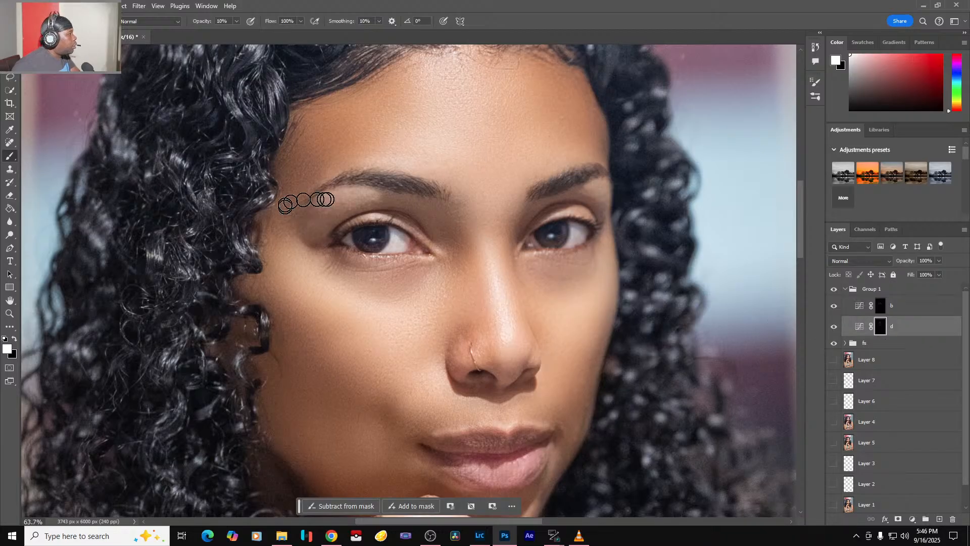
{"action": "mouse_move", "coordinate": [347, 207]}
{"action": "left_mouse_down"}
{"action": "mouse_move", "coordinate": [371, 196]}
{"action": "mouse_move", "coordinate": [344, 197]}
{"action": "mouse_move", "coordinate": [308, 230]}
{"action": "left_mouse_up"}
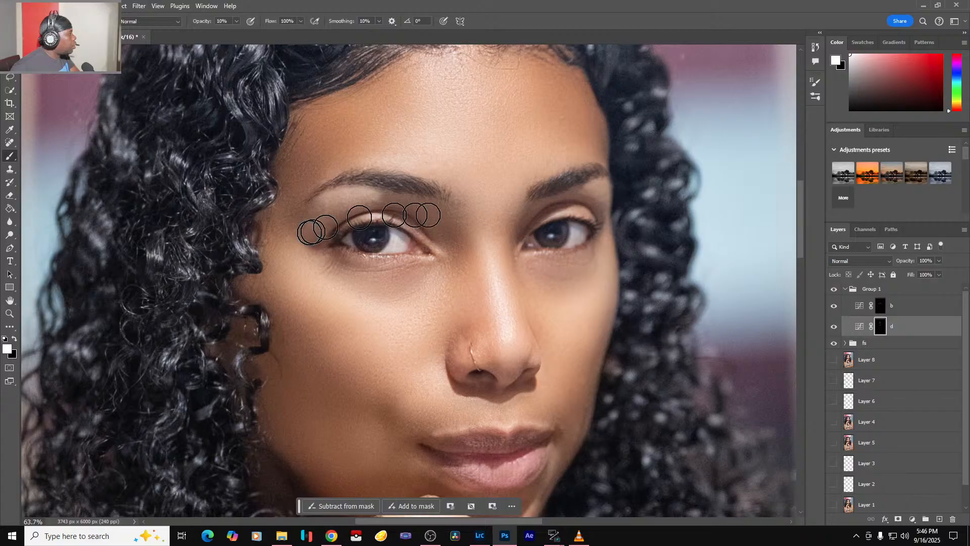
{"action": "mouse_move", "coordinate": [602, 212]}
{"action": "left_mouse_down"}
{"action": "mouse_move", "coordinate": [584, 190]}
{"action": "mouse_move", "coordinate": [601, 192]}
{"action": "mouse_move", "coordinate": [608, 212]}
{"action": "left_mouse_up"}
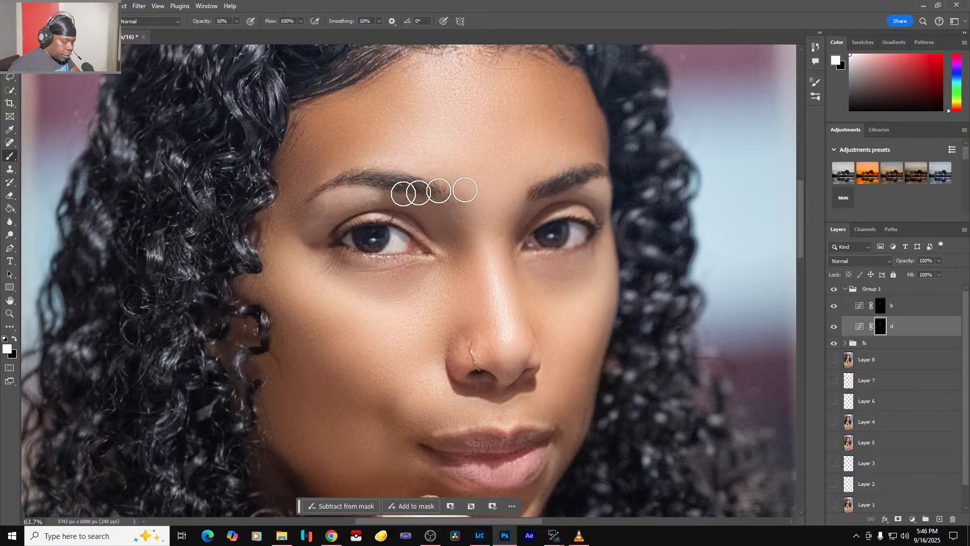
{"action": "key", "text": "bracketleft"}
{"action": "key", "text": "bracketleft"}
{"action": "key", "text": "bracketleft"}
{"action": "key", "text": "bracketleft"}
{"action": "key", "text": "bracketleft"}
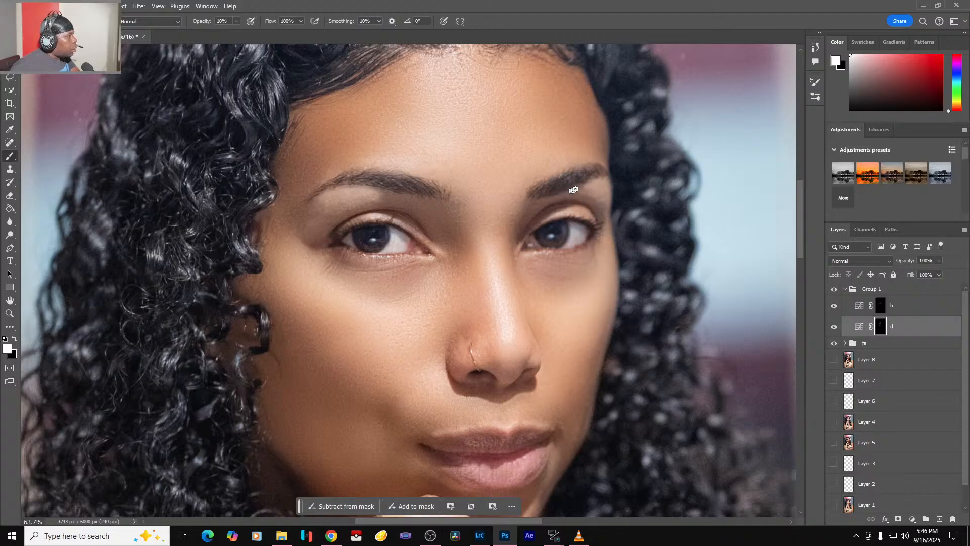
Step: Compare the face with Group 1 hidden and shown, and review the full portrait
{"action": "left_click", "coordinate": [833, 289]}
{"action": "left_click", "coordinate": [833, 289]}
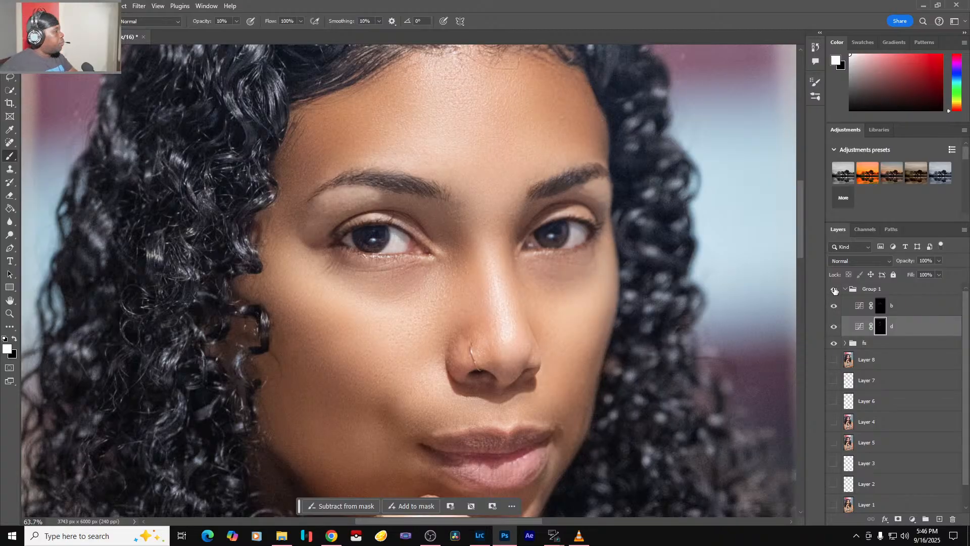
{"action": "left_click", "coordinate": [834, 289]}
{"action": "left_click", "coordinate": [833, 290]}
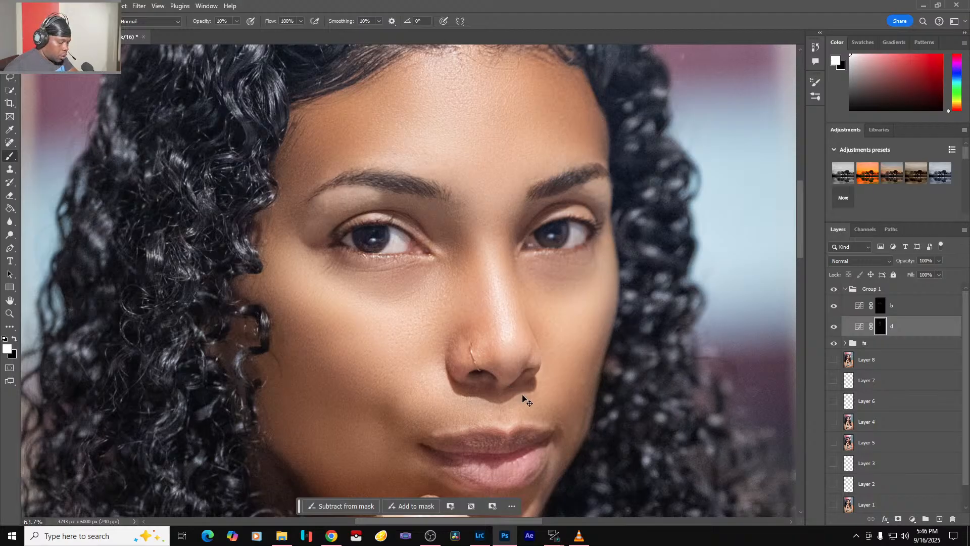
{"action": "key", "text": "ctrl+0"}
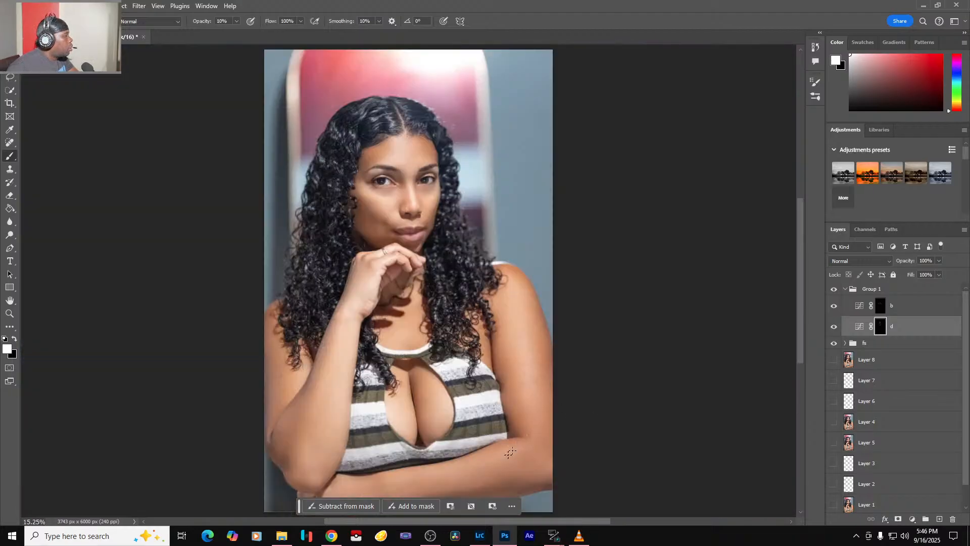
Step: Darken both edges of the upper arm on the image's right side on the b layer's mask with a larger 10% opacity brush
{"action": "left_click", "coordinate": [882, 306]}
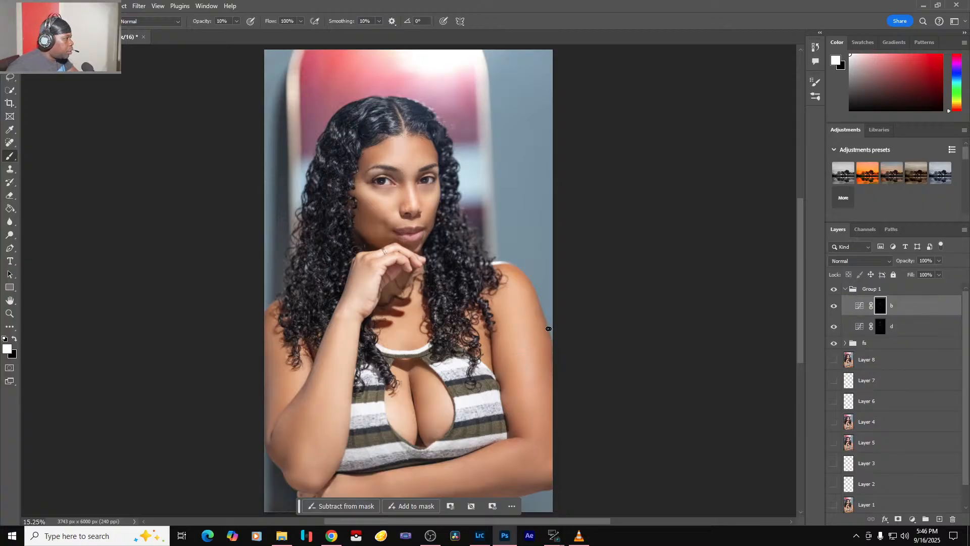
{"action": "key", "text": "bracketright"}
{"action": "key", "text": "bracketright"}
{"action": "key", "text": "bracketright"}
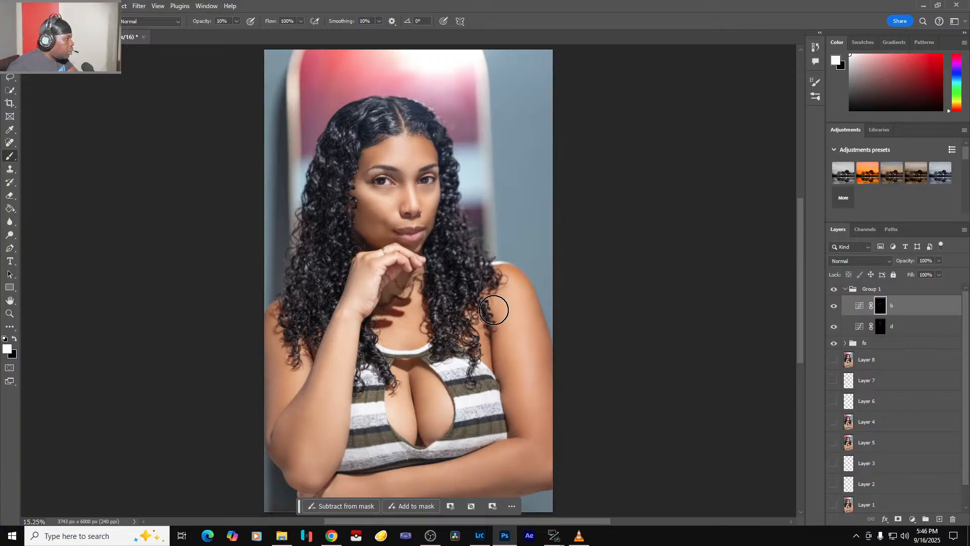
{"action": "left_click_drag", "start_coordinate": [491, 325], "coordinate": [518, 430]}
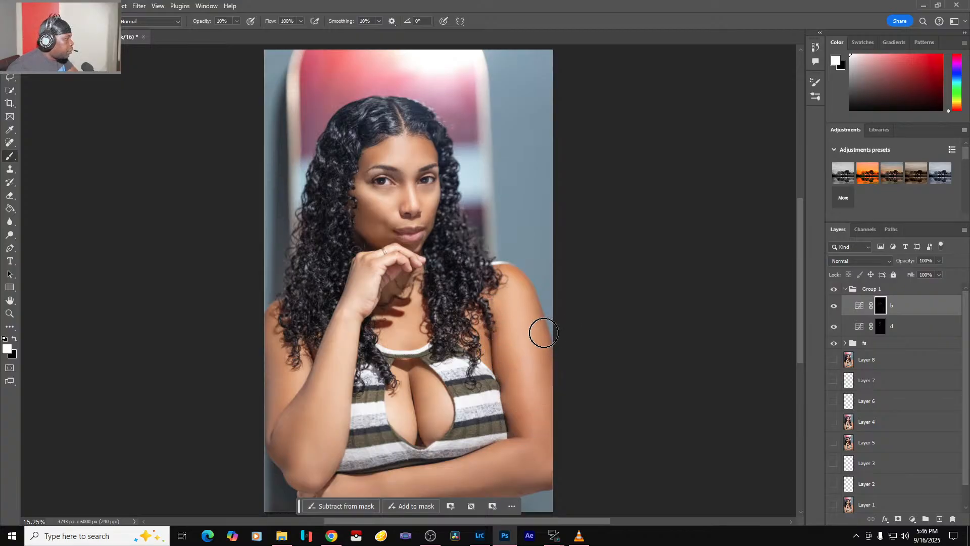
{"action": "mouse_move", "coordinate": [530, 290]}
{"action": "left_mouse_down"}
{"action": "mouse_move", "coordinate": [553, 371]}
{"action": "mouse_move", "coordinate": [558, 459]}
{"action": "left_mouse_up"}
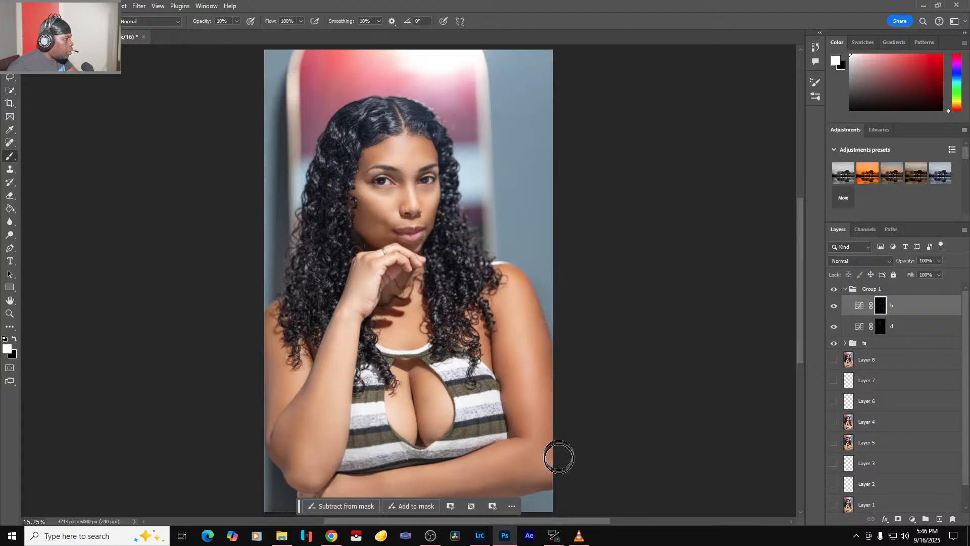
Step: Brighten the middle of the same upper arm on the d layer's mask and check it by toggling the d layer
{"action": "left_click", "coordinate": [875, 327]}
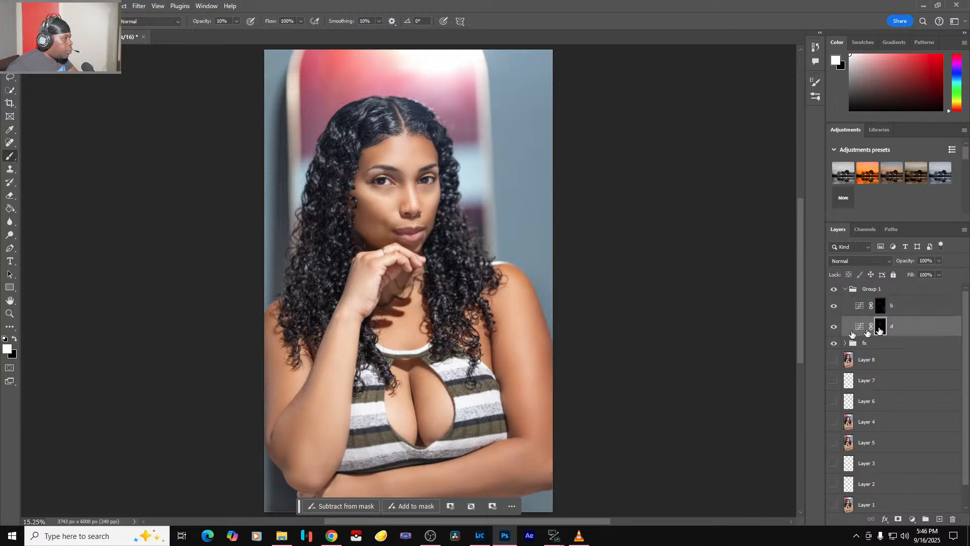
{"action": "left_click_drag", "start_coordinate": [521, 345], "coordinate": [541, 425]}
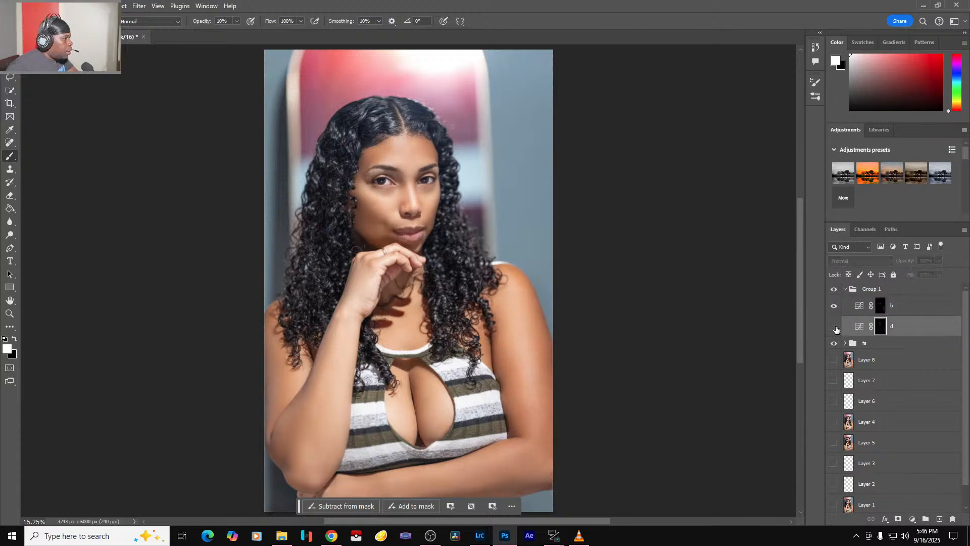
{"action": "left_click", "coordinate": [835, 328]}
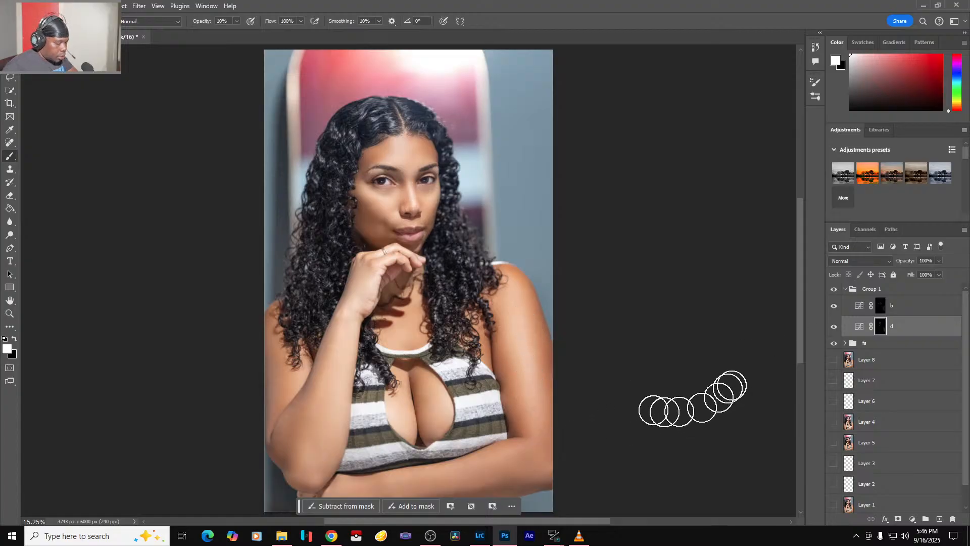
Step: Compare the arm shading on the whole portrait with Group 1 hidden and shown
{"action": "scroll", "coordinate": [558, 385], "scroll_direction": "down", "scroll_amount": 3}
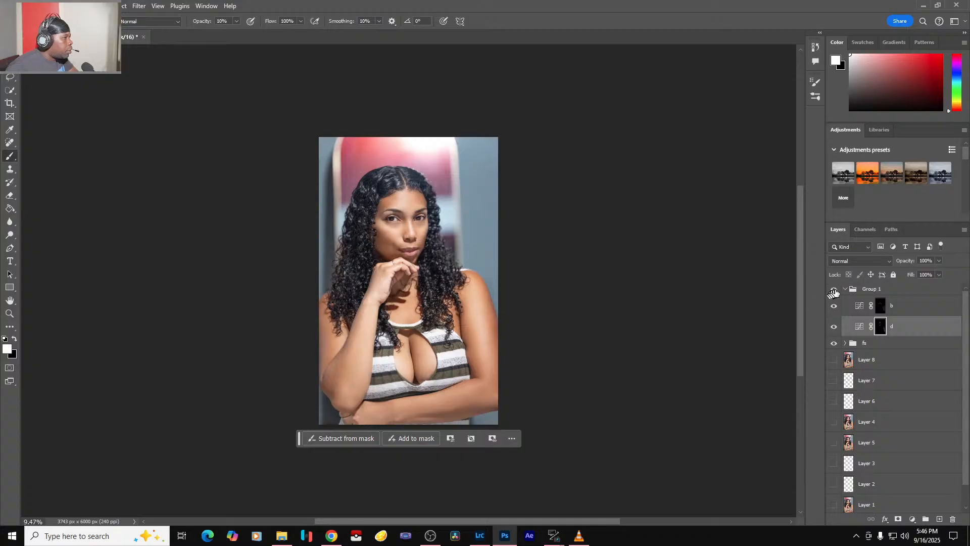
{"action": "left_click", "coordinate": [835, 292]}
{"action": "left_click", "coordinate": [835, 292]}
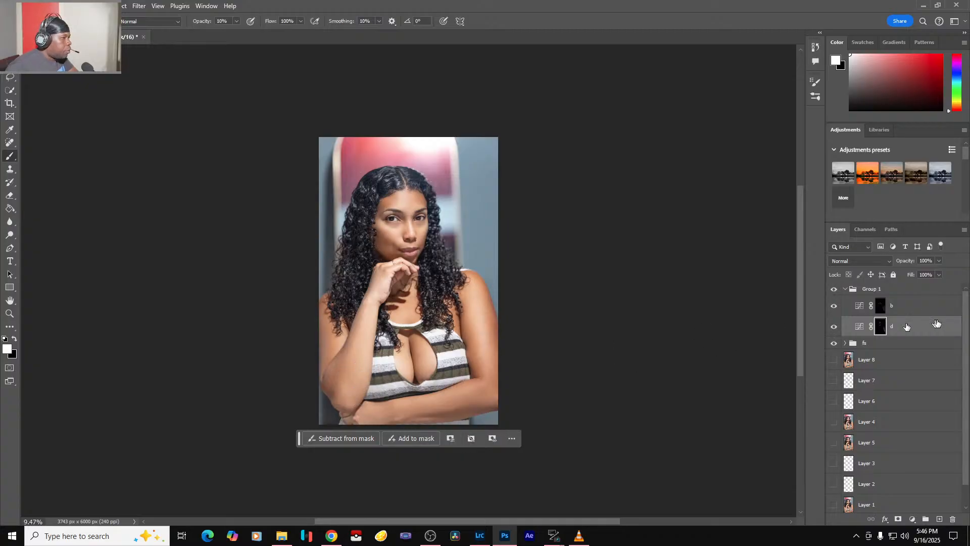
Step: Darken the inner edge of the raised forearm down to the elbow on the b layer's mask, enlarging the brush near the elbow
{"action": "left_click", "coordinate": [880, 306]}
{"action": "scroll", "coordinate": [345, 364], "scroll_direction": "up", "scroll_amount": 2}
{"action": "scroll", "coordinate": [345, 365], "scroll_direction": "up", "scroll_amount": 3}
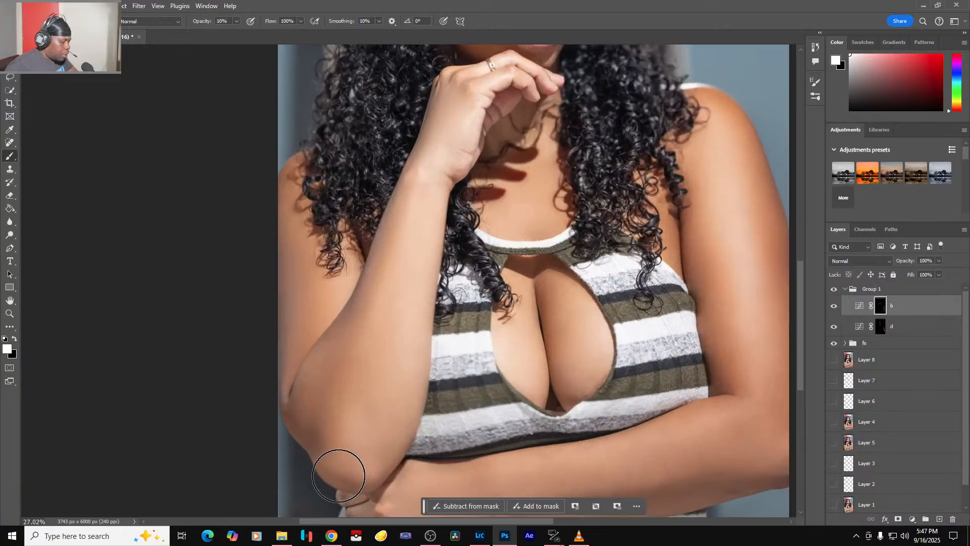
{"action": "key", "text": "bracketleft"}
{"action": "key", "text": "bracketleft"}
{"action": "key", "text": "bracketleft"}
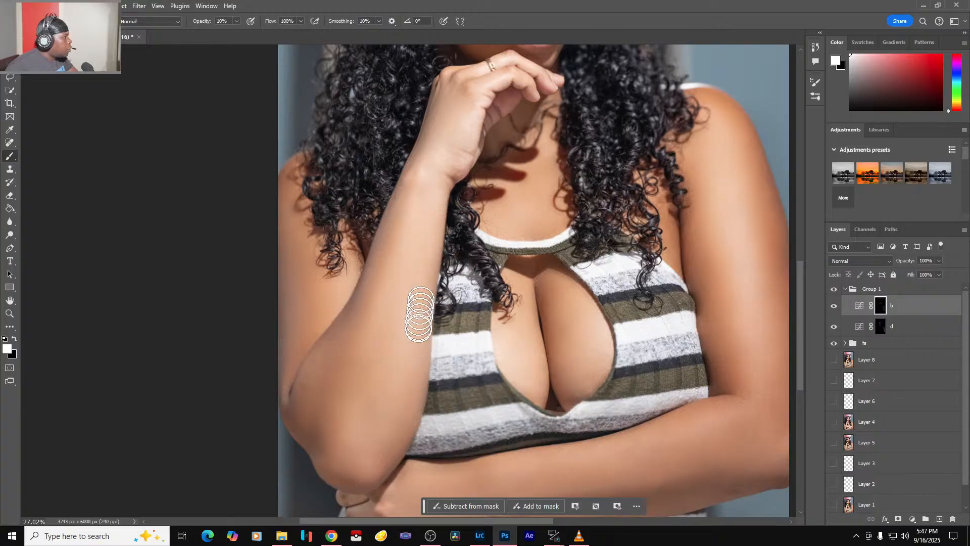
{"action": "key", "text": "bracketright"}
{"action": "key", "text": "bracketright"}
{"action": "key", "text": "bracketright"}
{"action": "key", "text": "bracketright"}
{"action": "key", "text": "bracketright"}
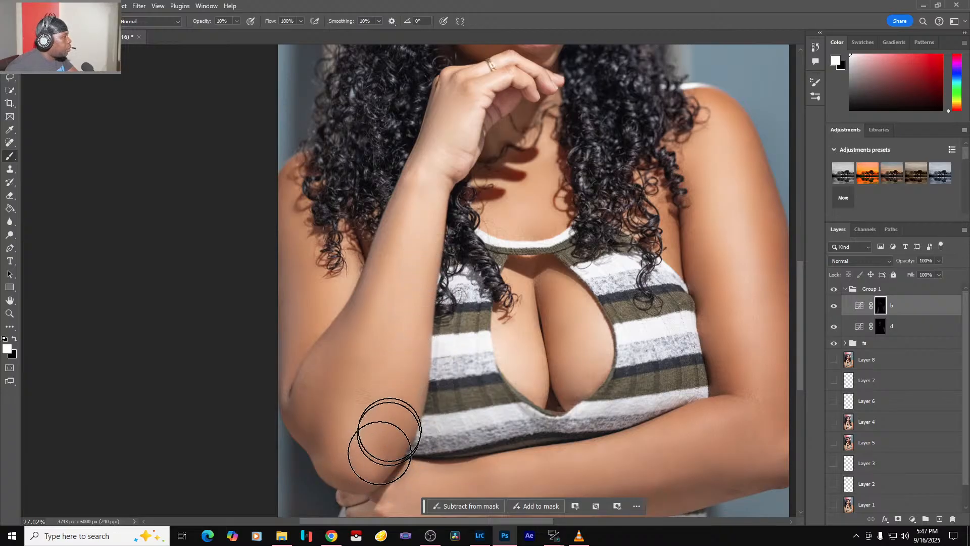
Step: Darken the outer edge of the raised forearm on the b layer's mask with a smaller brush
{"action": "key", "text": "bracketleft"}
{"action": "key", "text": "bracketleft"}
{"action": "key", "text": "bracketleft"}
{"action": "key", "text": "bracketleft"}
{"action": "key", "text": "bracketleft"}
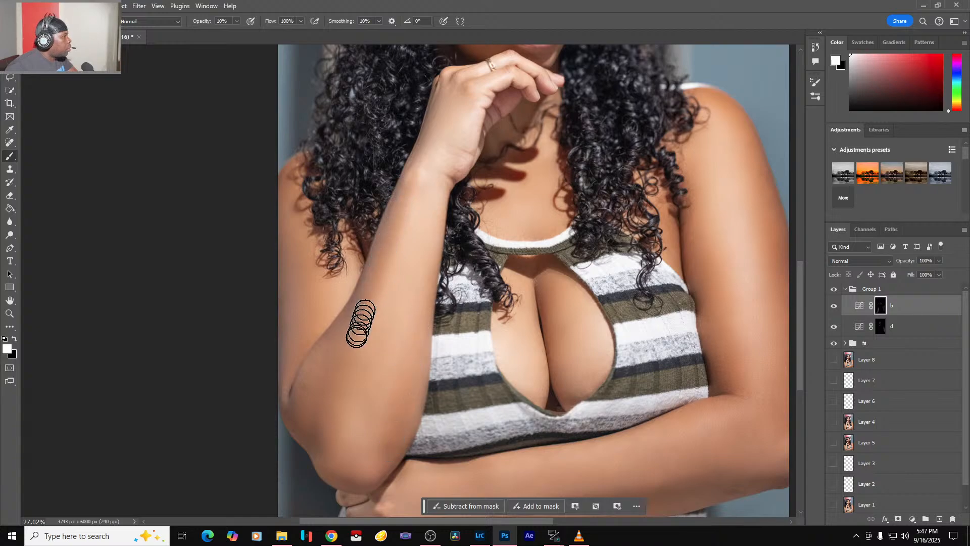
{"action": "key", "text": "bracketright"}
{"action": "key", "text": "bracketright"}
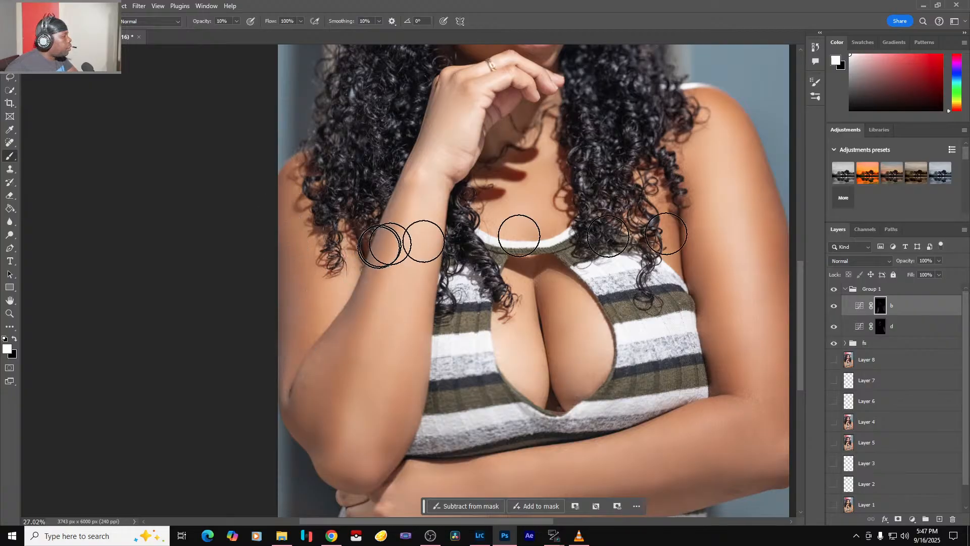
Step: Compare the forearm shading on the whole portrait with Group 1 hidden and shown
{"action": "key", "text": "ctrl+0"}
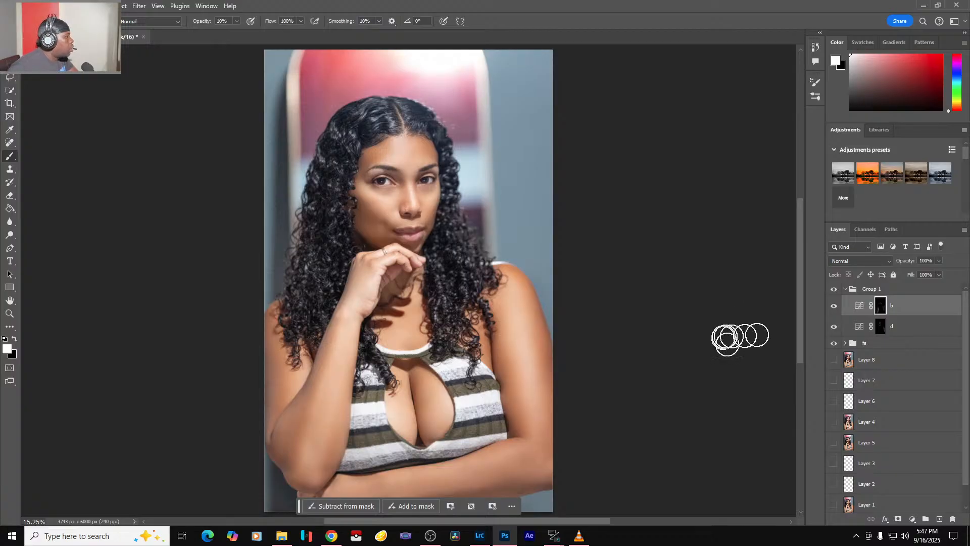
{"action": "left_click", "coordinate": [833, 290]}
{"action": "left_click", "coordinate": [834, 290]}
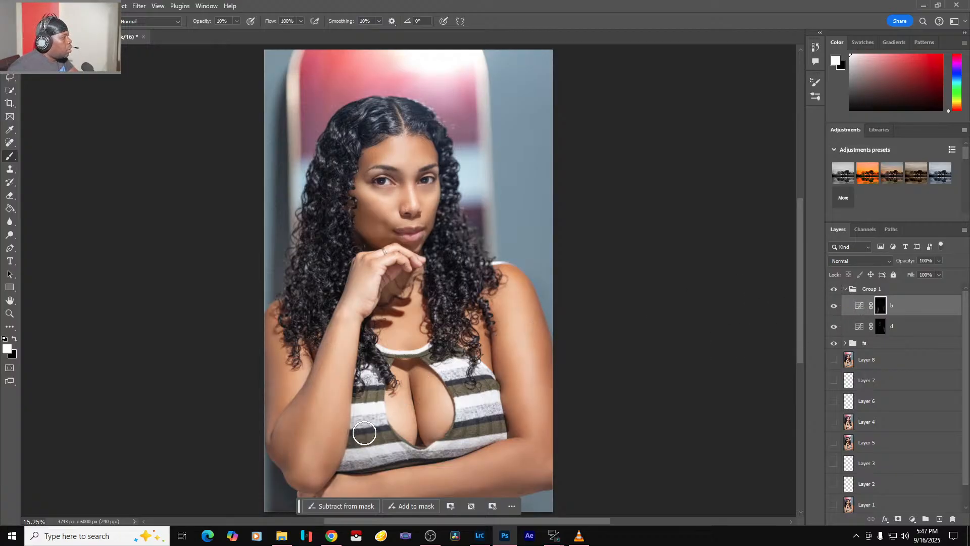
Step: Deepen the cleavage line and the shadow at the base of the neckline opening on the b layer's mask with a small 30% opacity brush
{"action": "scroll", "coordinate": [412, 402], "scroll_direction": "up", "scroll_amount": 2}
{"action": "scroll", "coordinate": [412, 403], "scroll_direction": "up", "scroll_amount": 2}
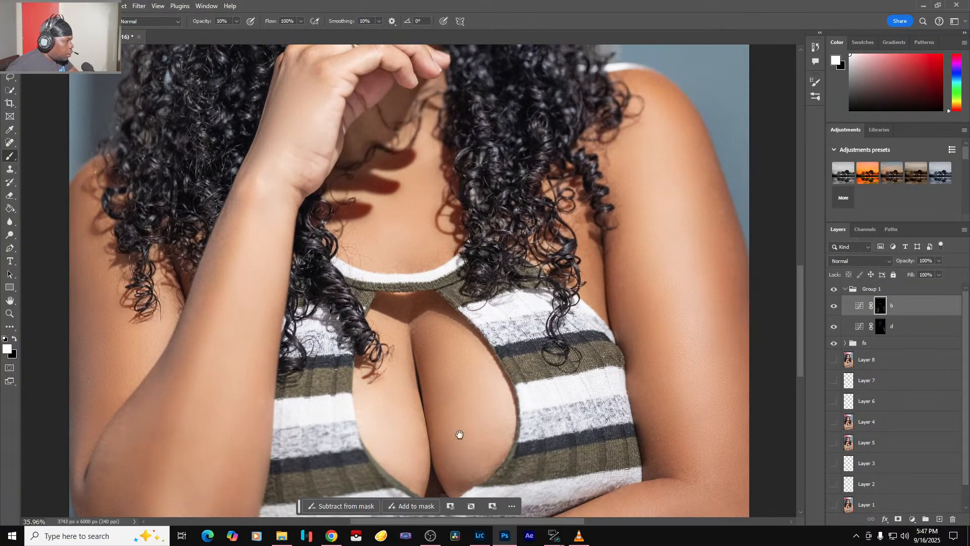
{"action": "scroll", "coordinate": [412, 396], "scroll_direction": "down", "scroll_amount": 2}
{"action": "key", "text": "bracketleft"}
{"action": "key", "text": "bracketleft"}
{"action": "key", "text": "bracketleft"}
{"action": "key", "text": "bracketleft"}
{"action": "key", "text": "bracketleft"}
{"action": "key", "text": "bracketleft"}
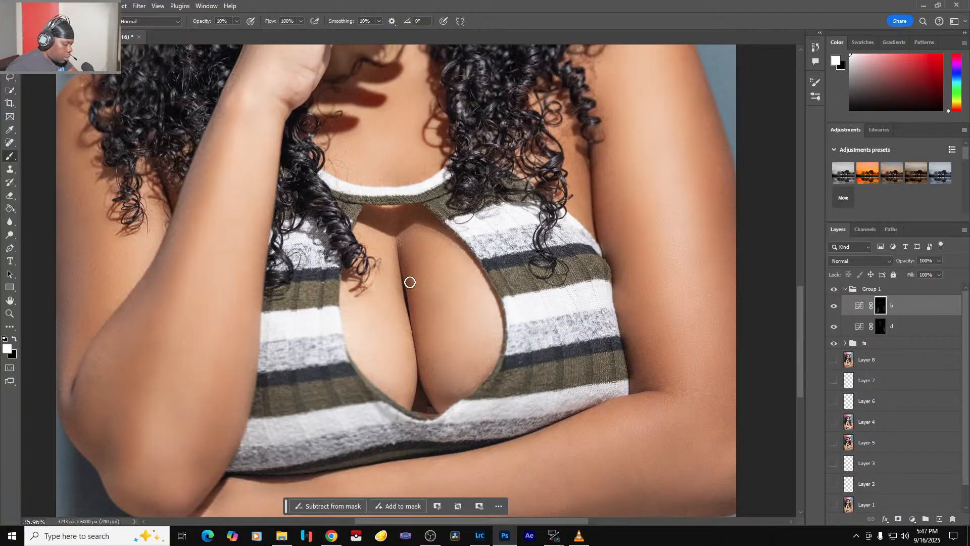
{"action": "left_click_drag", "start_coordinate": [398, 251], "coordinate": [424, 350]}
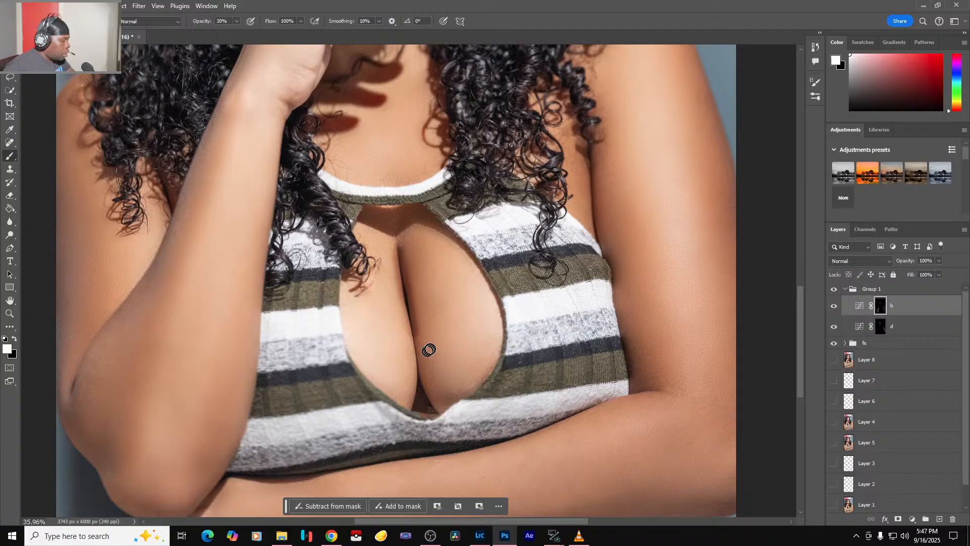
{"action": "key", "text": "ctrl+0"}
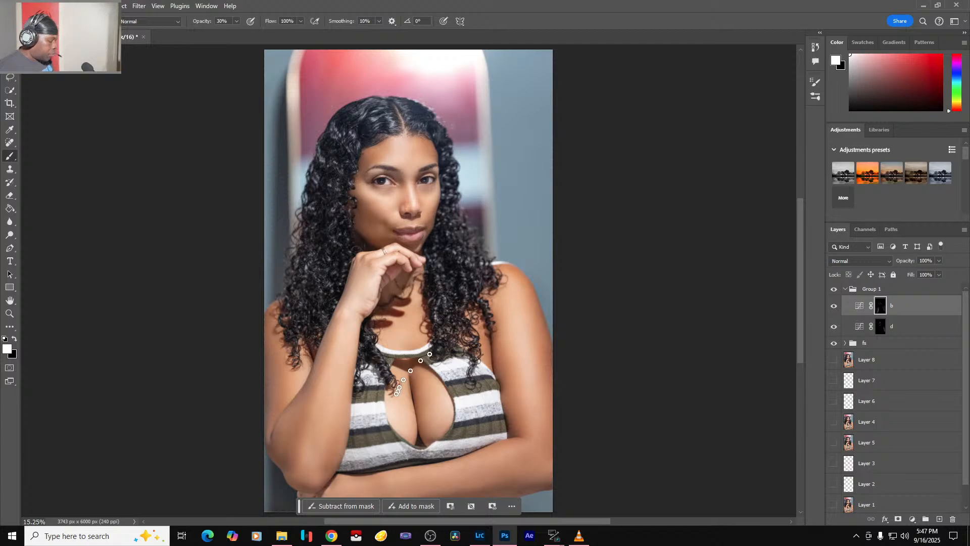
{"action": "scroll", "coordinate": [396, 393], "scroll_direction": "up", "scroll_amount": 8}
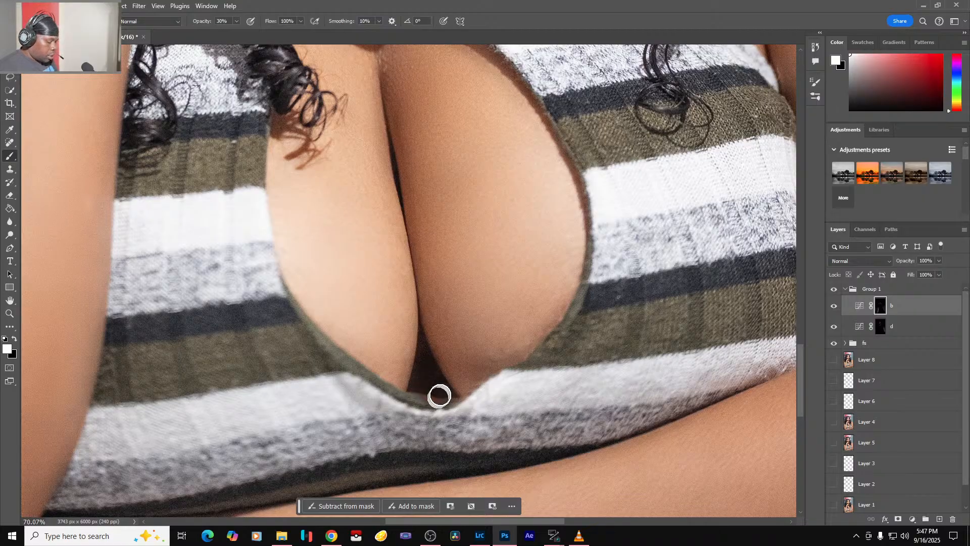
{"action": "key", "text": "ctrl+0"}
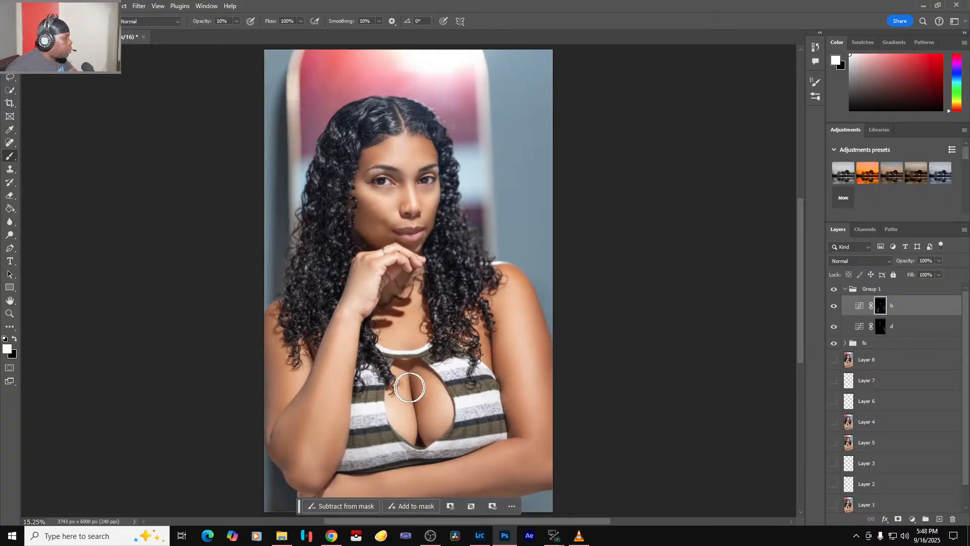
Step: Darken the upper part of the neckline opening with a larger 10% opacity brush and check it by toggling Group 1
{"action": "mouse_move", "coordinate": [406, 386]}
{"action": "left_mouse_down"}
{"action": "mouse_move", "coordinate": [397, 373]}
{"action": "mouse_move", "coordinate": [424, 392]}
{"action": "mouse_move", "coordinate": [432, 378]}
{"action": "left_mouse_up"}
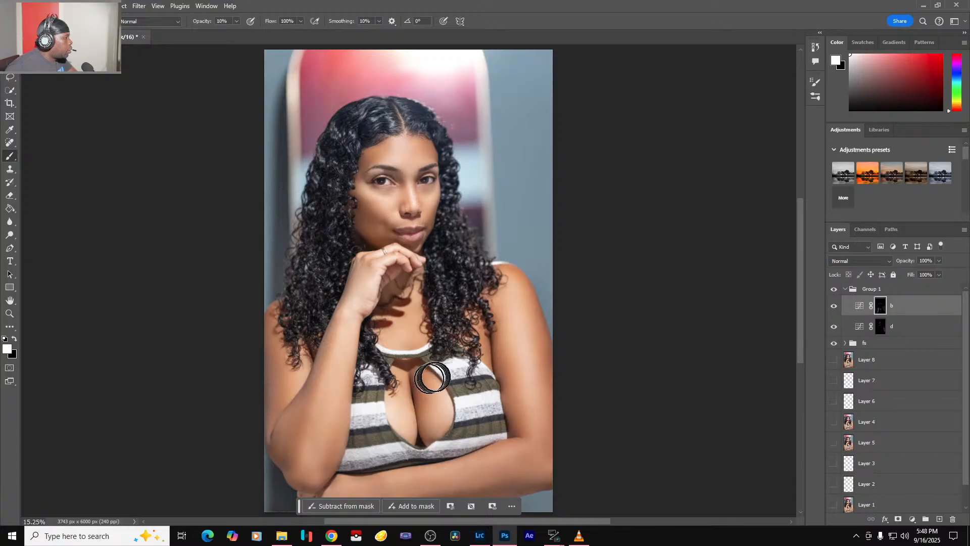
{"action": "left_click", "coordinate": [834, 293]}
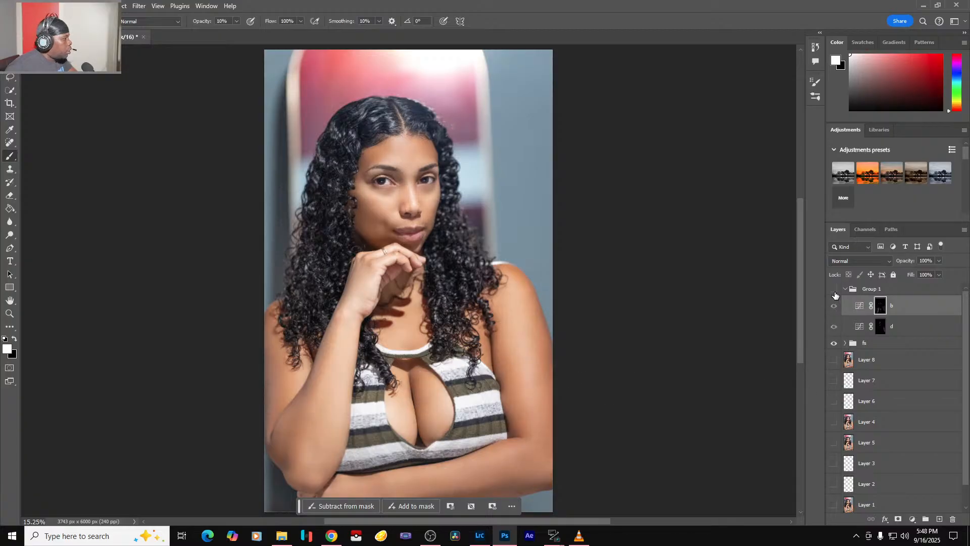
{"action": "left_click", "coordinate": [834, 293]}
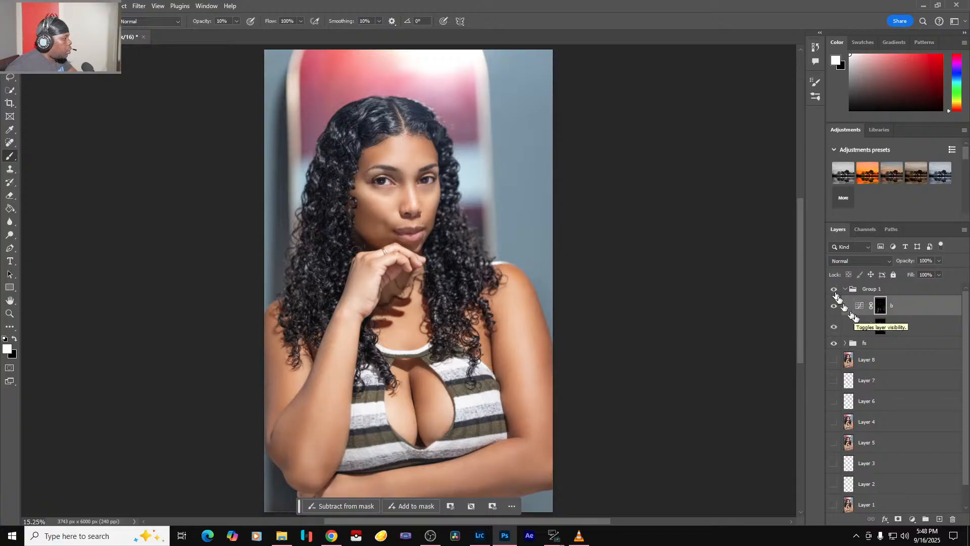
Step: Brighten the fuller areas of the chest inside the neckline opening on the d layer's mask at 10% opacity
{"action": "left_click", "coordinate": [880, 326]}
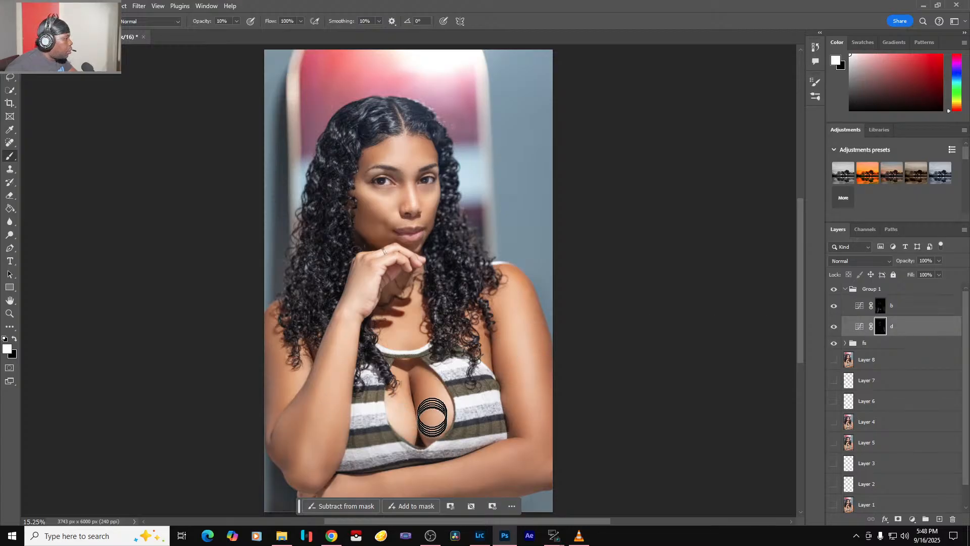
{"action": "left_click_drag", "start_coordinate": [432, 417], "coordinate": [432, 392]}
{"action": "mouse_move", "coordinate": [395, 430]}
{"action": "left_mouse_down"}
{"action": "mouse_move", "coordinate": [398, 403]}
{"action": "mouse_move", "coordinate": [433, 397]}
{"action": "mouse_move", "coordinate": [435, 432]}
{"action": "left_mouse_up"}
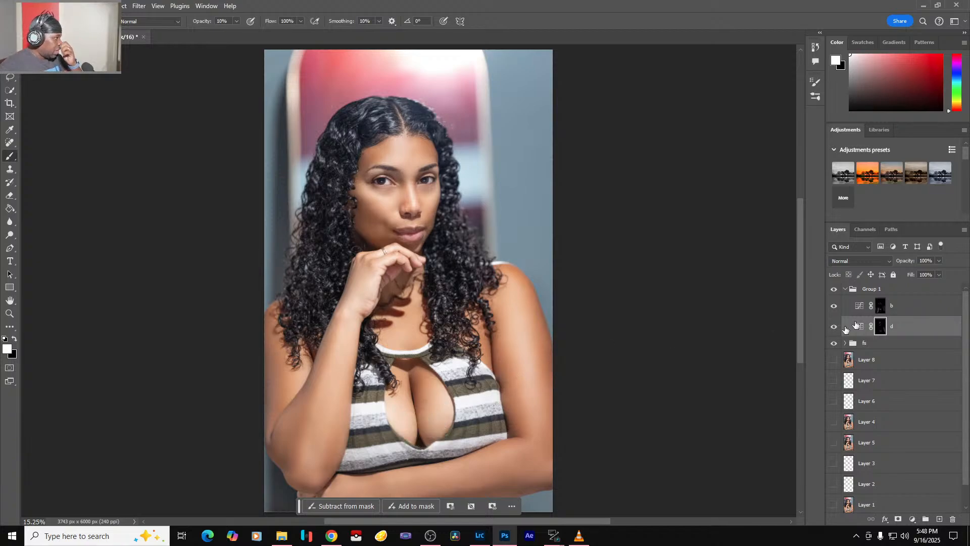
Step: Compare the chest shading on the full portrait with Group 1 hidden and shown
{"action": "scroll", "coordinate": [593, 305], "scroll_direction": "down", "scroll_amount": 3}
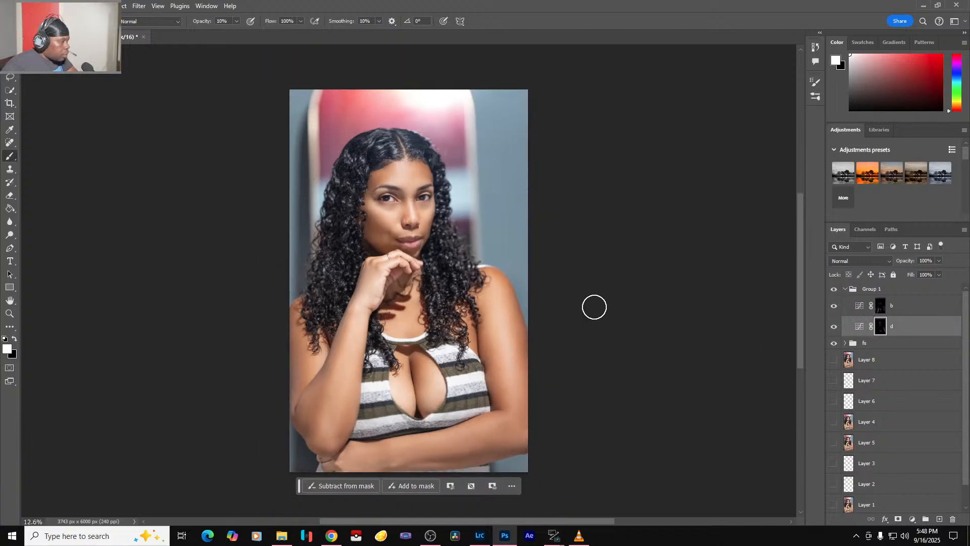
{"action": "left_click", "coordinate": [834, 291]}
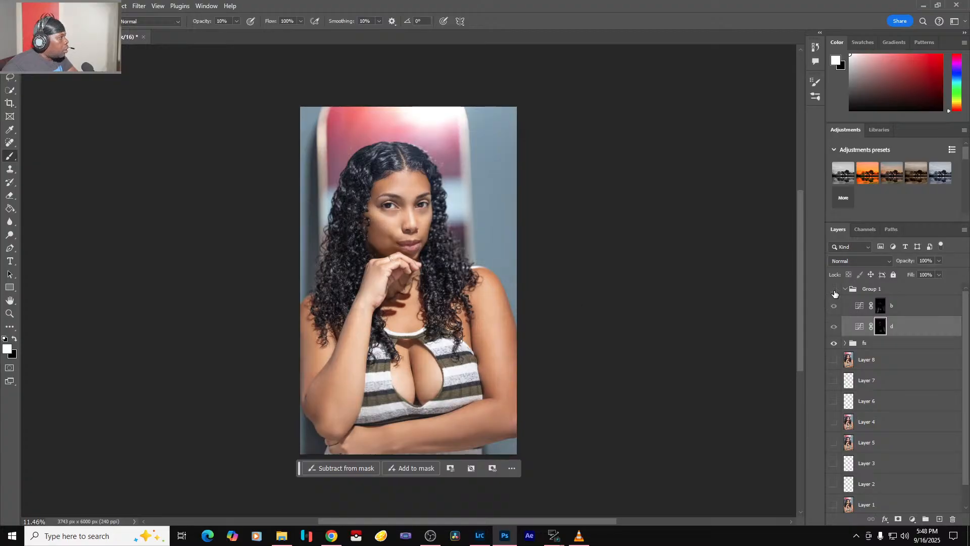
{"action": "left_click", "coordinate": [834, 293]}
{"action": "left_click", "coordinate": [834, 294]}
Step: Darken the edges of the folded lower forearm on the b layer's mask and brighten its middle on the d layer's mask
{"action": "left_click", "coordinate": [880, 308]}
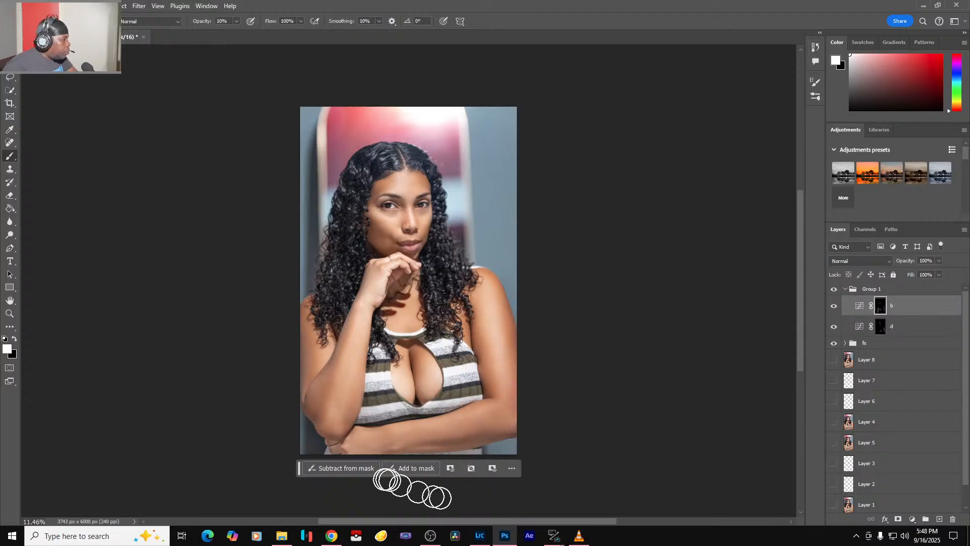
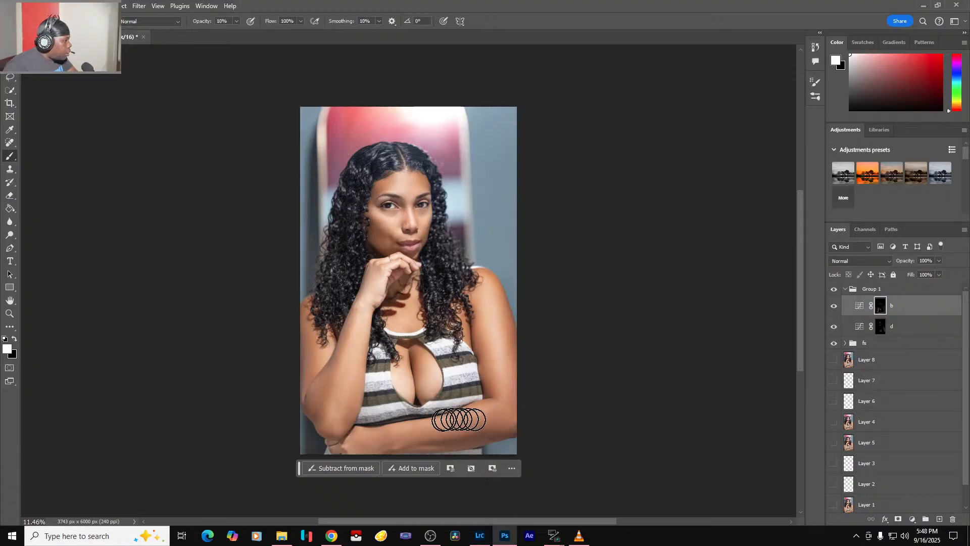
{"action": "left_click", "coordinate": [879, 328]}
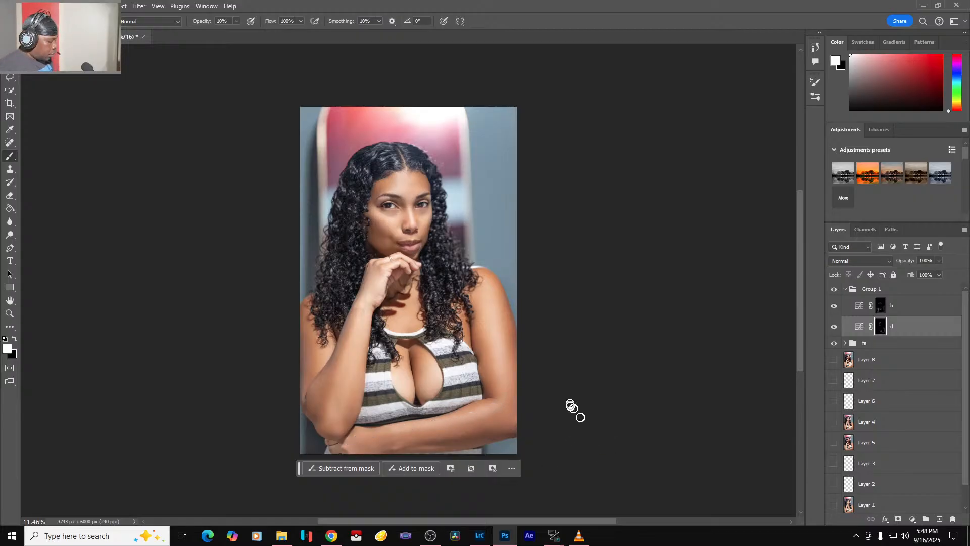
Step: Compare the whole dodge and burn result by hiding and showing Group 1 twice
{"action": "left_click", "coordinate": [834, 291]}
{"action": "left_click", "coordinate": [834, 290]}
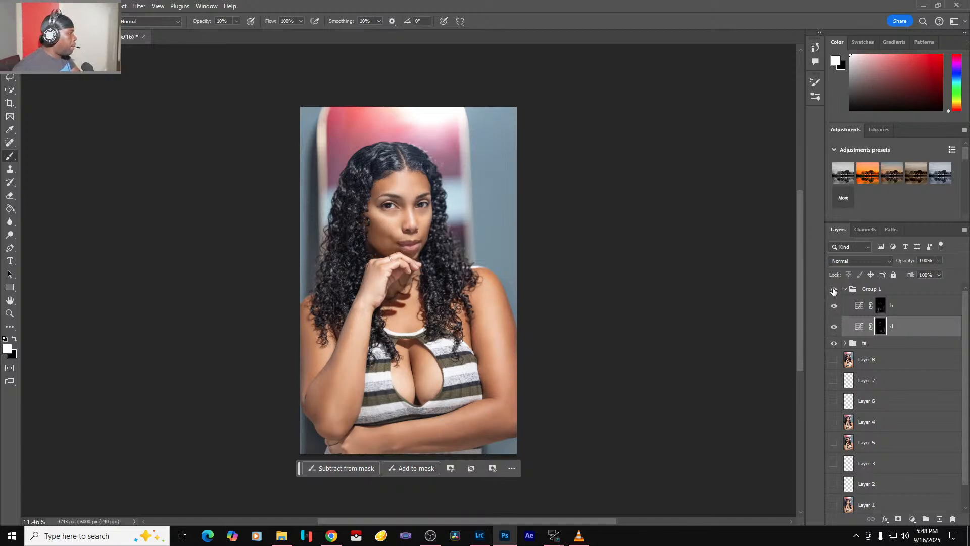
{"action": "left_click", "coordinate": [833, 291]}
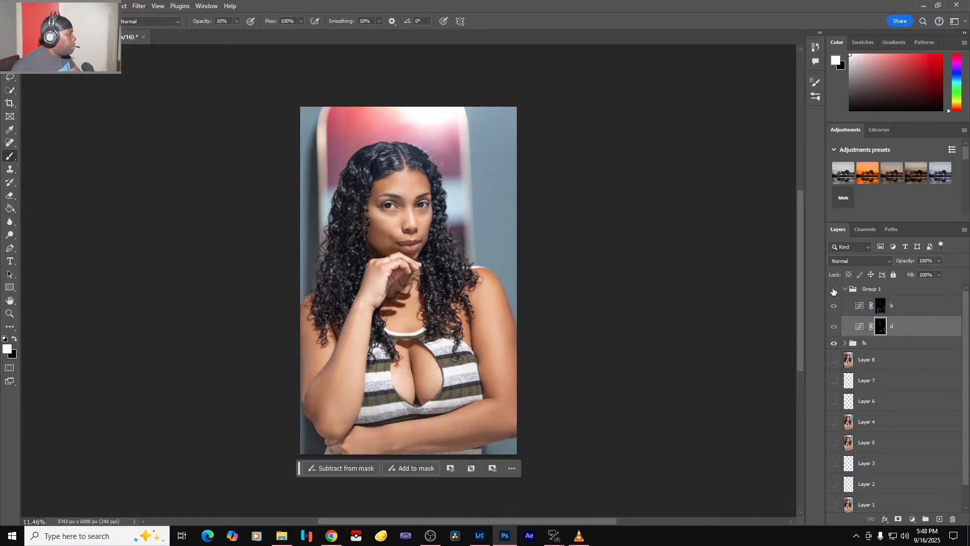
{"action": "left_click", "coordinate": [833, 290]}
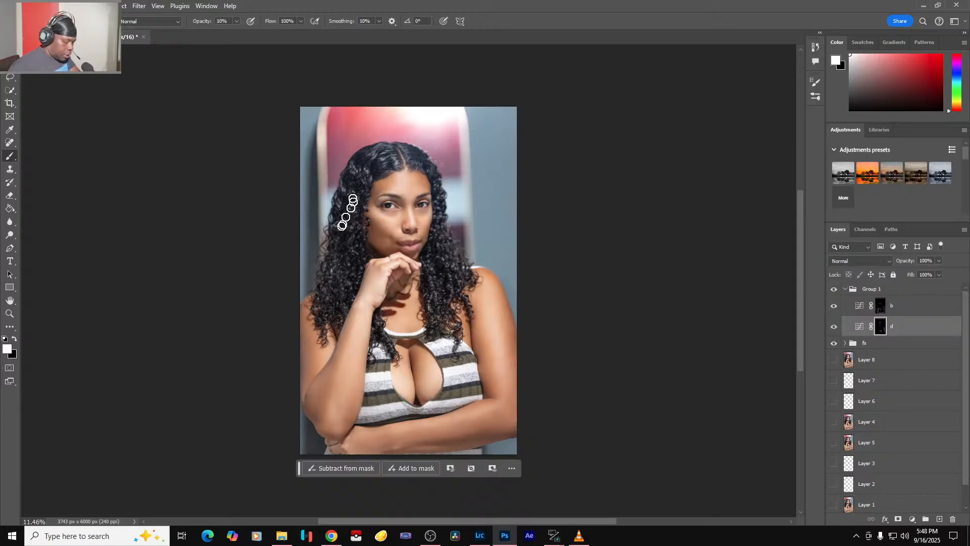
Step: Brighten the shiny highlights in the hair at the crown on the d layer's mask with a small 30% opacity brush
{"action": "scroll", "coordinate": [341, 225], "scroll_direction": "up", "scroll_amount": 5}
{"action": "left_click_drag", "start_coordinate": [475, 193], "coordinate": [469, 285]}
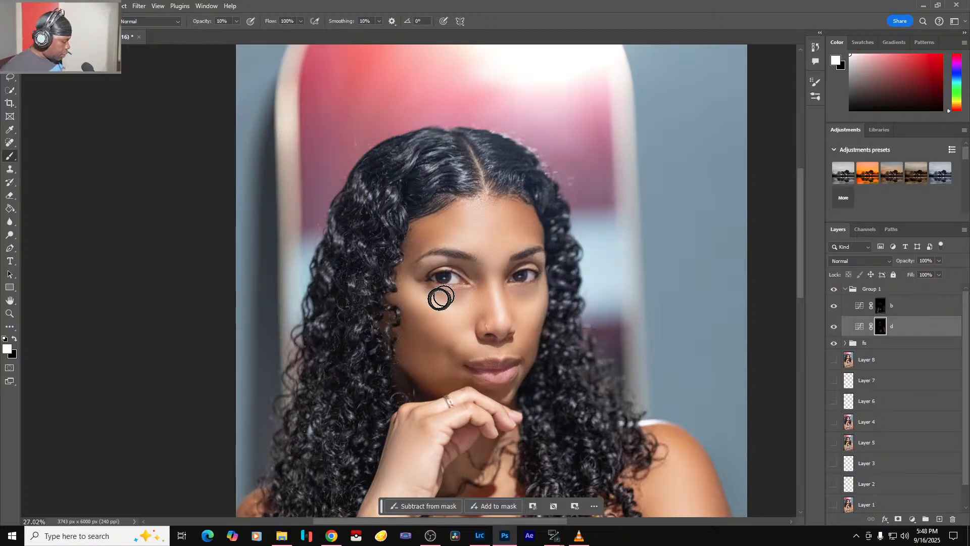
{"action": "scroll", "coordinate": [435, 189], "scroll_direction": "up", "scroll_amount": 6}
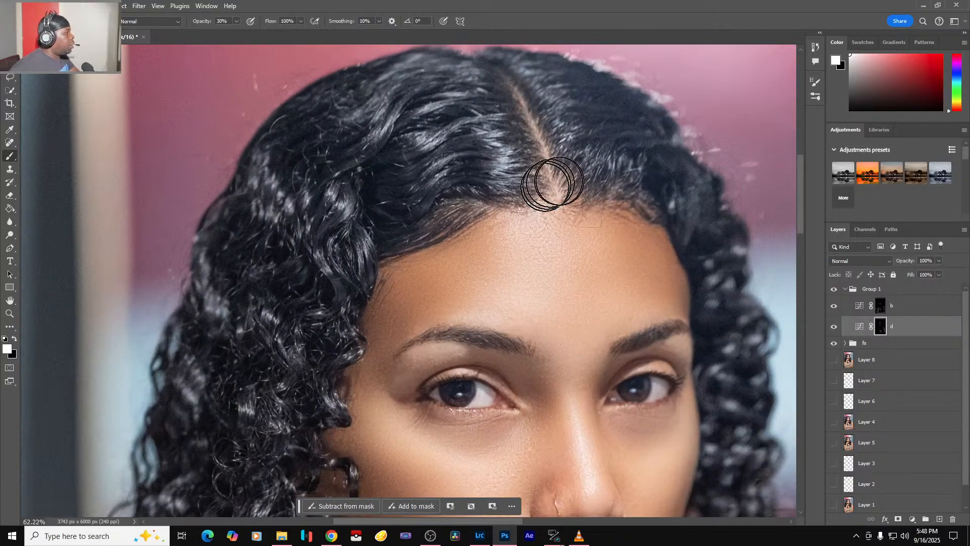
{"action": "left_click_drag", "start_coordinate": [557, 200], "coordinate": [566, 279]}
{"action": "key", "text": "["}
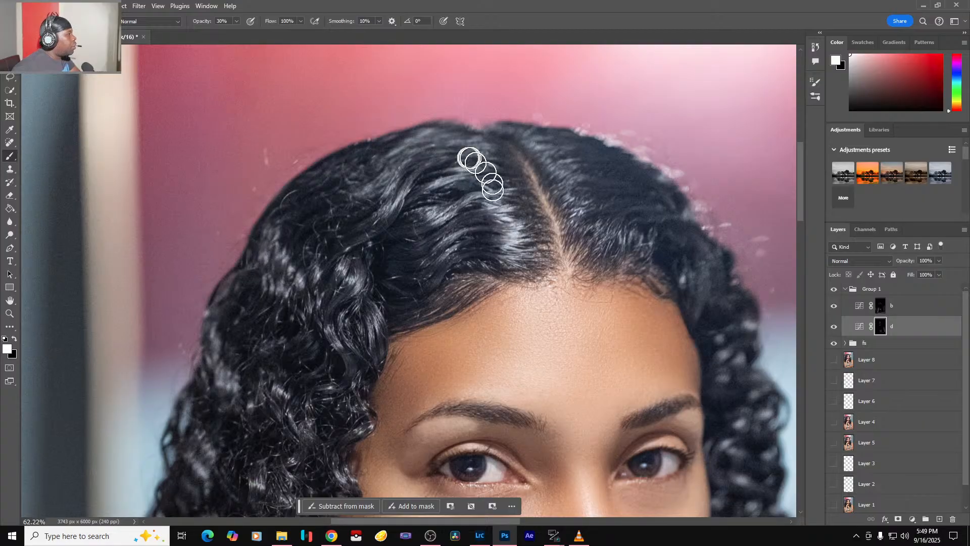
{"action": "left_click_drag", "start_coordinate": [463, 248], "coordinate": [513, 218]}
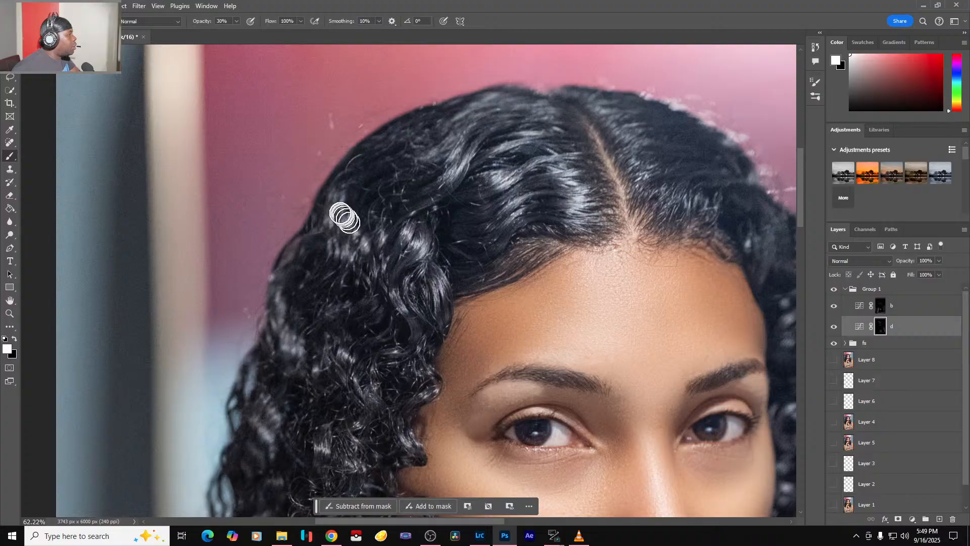
Step: Brighten the curl highlights down the hair on the image's left side on the d layer's mask at 30% opacity
{"action": "mouse_move", "coordinate": [408, 356]}
{"action": "left_mouse_down"}
{"action": "mouse_move", "coordinate": [450, 286]}
{"action": "mouse_move", "coordinate": [505, 224]}
{"action": "left_mouse_up"}
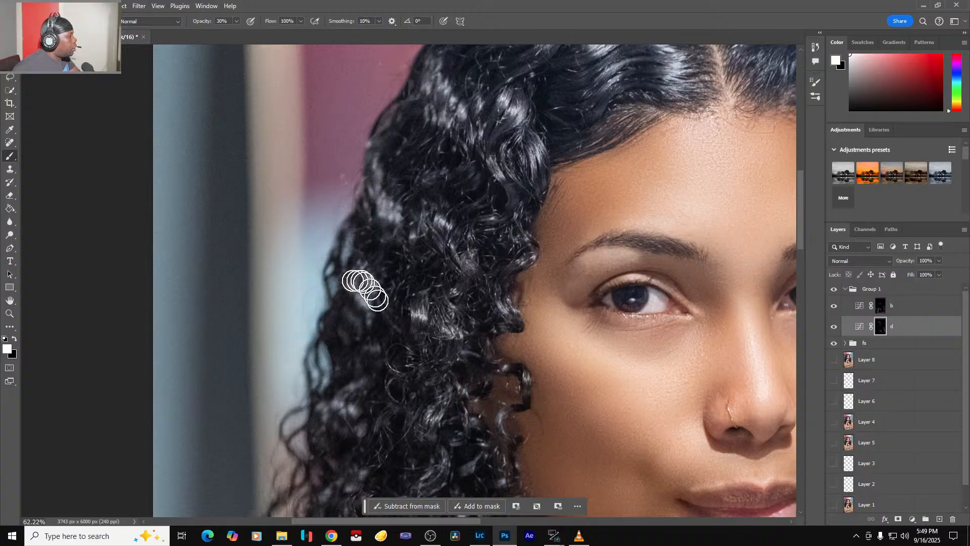
{"action": "left_click_drag", "start_coordinate": [394, 373], "coordinate": [398, 198]}
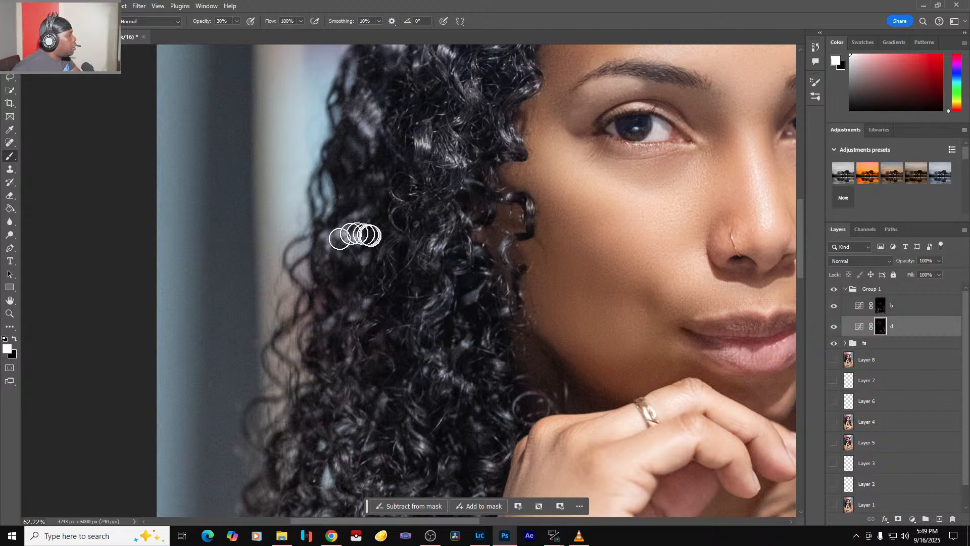
{"action": "left_click_drag", "start_coordinate": [428, 372], "coordinate": [386, 283]}
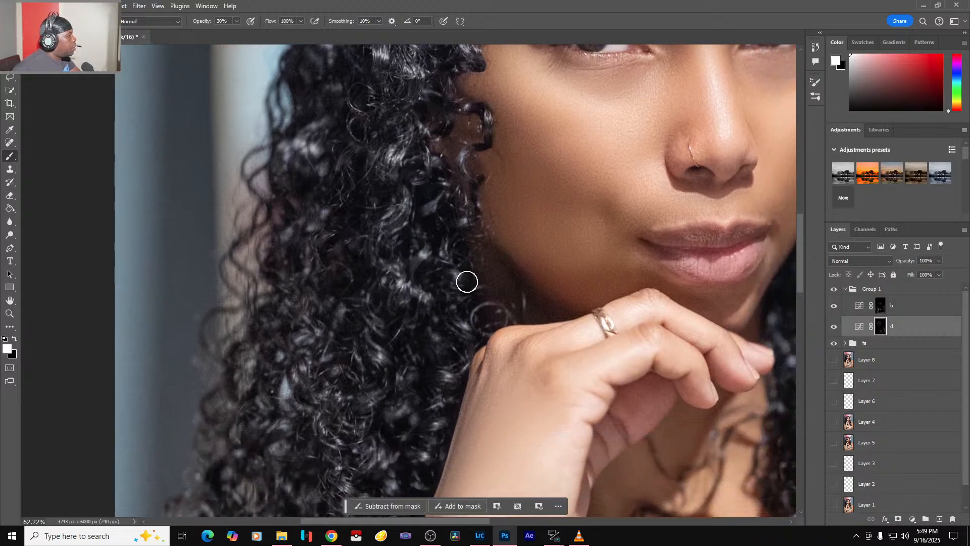
{"action": "left_click_drag", "start_coordinate": [392, 327], "coordinate": [407, 162]}
Step: Darken the hair along the centre parting at the crown on the b layer's mask at 30% brush opacity
{"action": "left_click_drag", "start_coordinate": [508, 162], "coordinate": [219, 179]}
{"action": "mouse_move", "coordinate": [675, 176]}
{"action": "left_mouse_down"}
{"action": "mouse_move", "coordinate": [570, 477]}
{"action": "mouse_move", "coordinate": [572, 498]}
{"action": "left_mouse_up"}
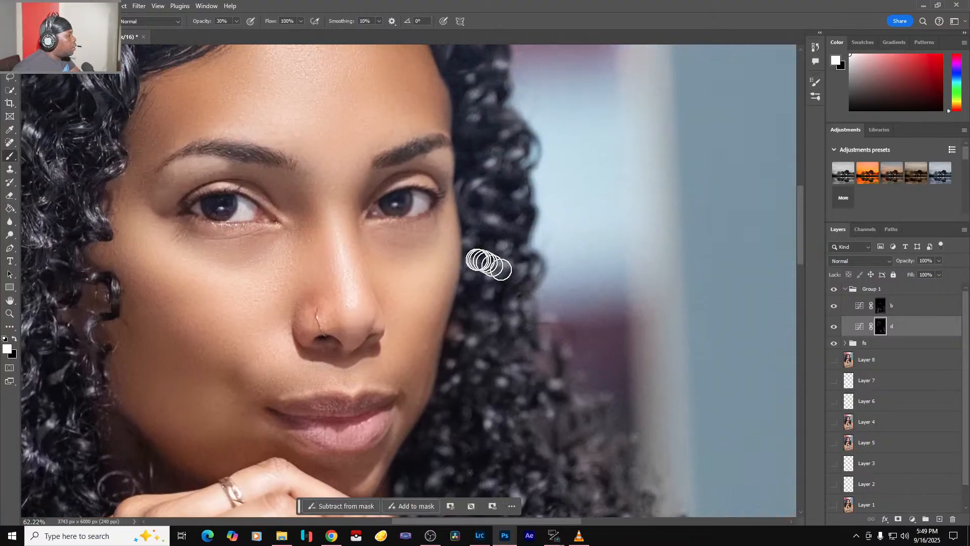
{"action": "mouse_move", "coordinate": [478, 265]}
{"action": "left_mouse_down"}
{"action": "mouse_move", "coordinate": [513, 259]}
{"action": "mouse_move", "coordinate": [475, 178]}
{"action": "mouse_move", "coordinate": [527, 135]}
{"action": "mouse_move", "coordinate": [547, 301]}
{"action": "mouse_move", "coordinate": [568, 342]}
{"action": "left_mouse_up"}
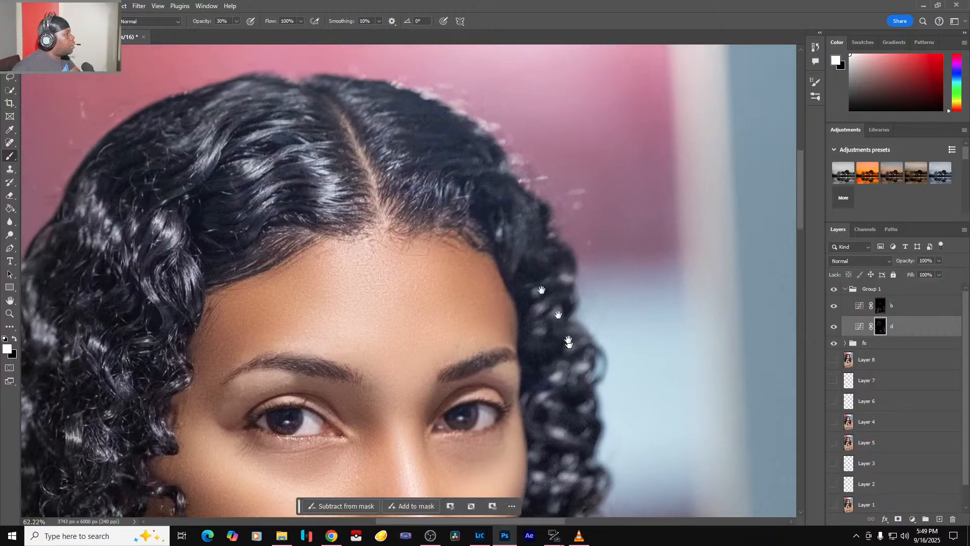
{"action": "left_click", "coordinate": [879, 306]}
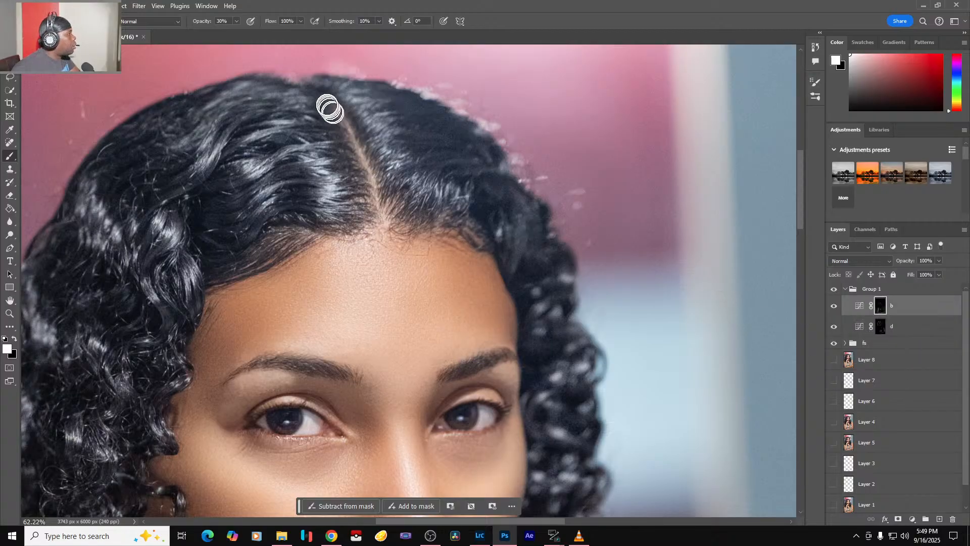
{"action": "mouse_move", "coordinate": [319, 94]}
{"action": "left_mouse_down"}
{"action": "mouse_move", "coordinate": [353, 135]}
{"action": "mouse_move", "coordinate": [372, 206]}
{"action": "mouse_move", "coordinate": [364, 207]}
{"action": "mouse_move", "coordinate": [299, 83]}
{"action": "left_mouse_up"}
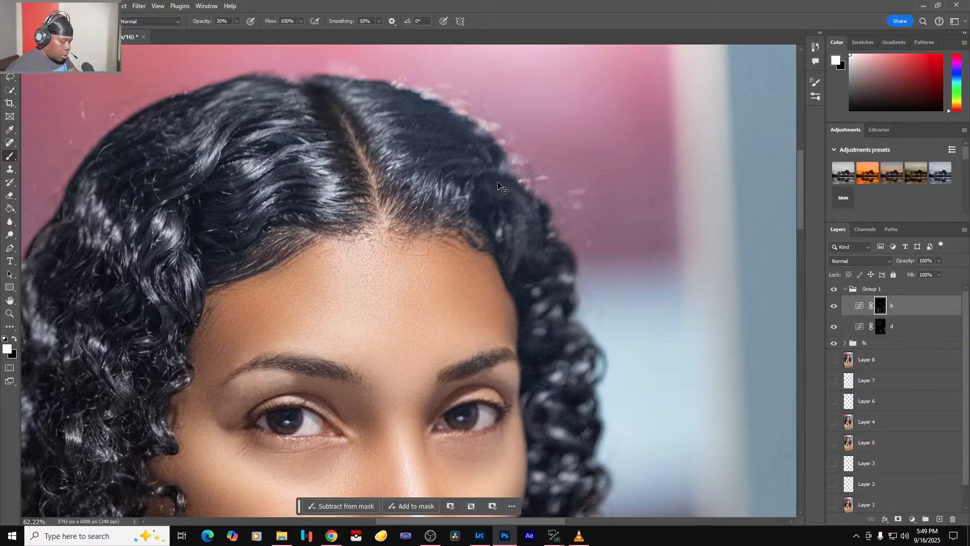
Step: Compare the burned areas across the full portrait by hiding and showing the b layer
{"action": "key", "text": "ctrl+0"}
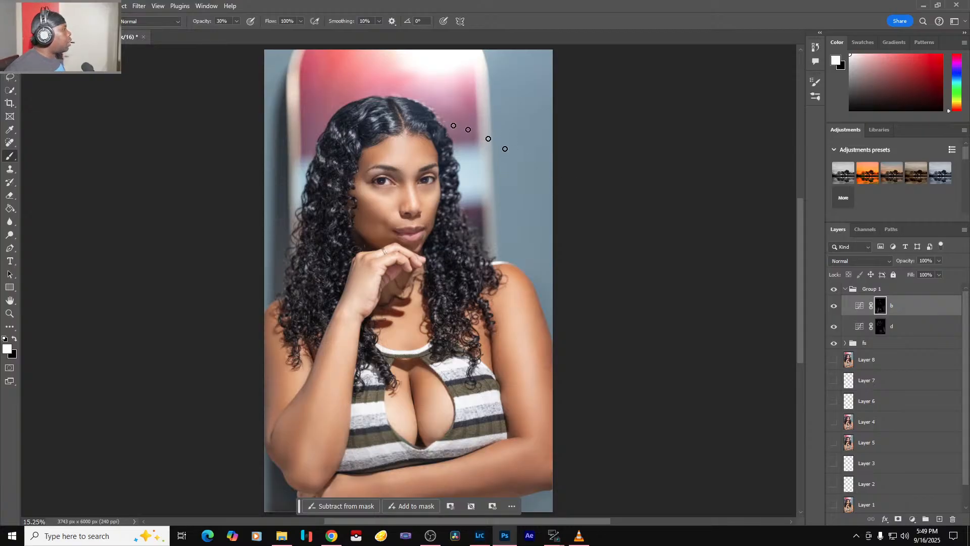
{"action": "left_click", "coordinate": [834, 313]}
{"action": "left_click", "coordinate": [834, 313]}
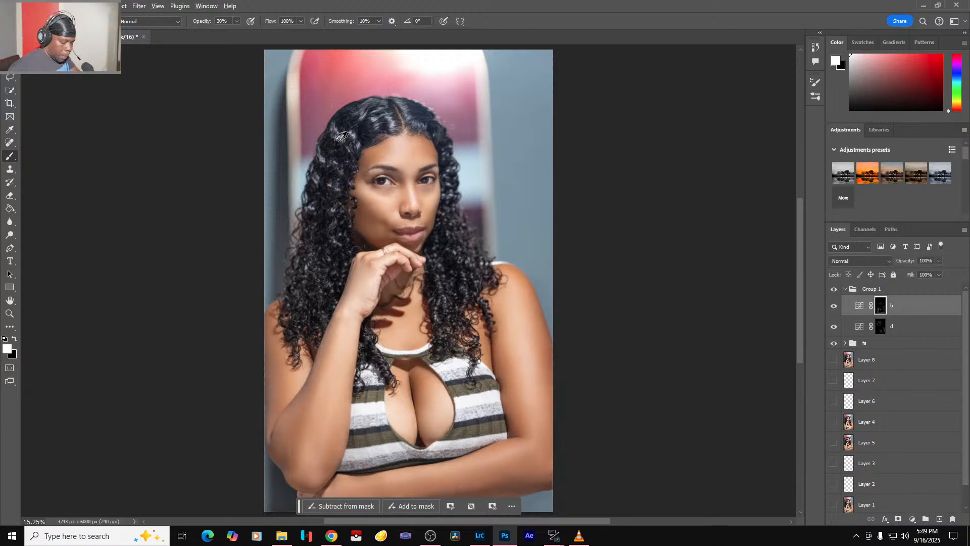
Step: Darken the shadows between the curls from the crown down the image's left side on the b layer's mask at 30% opacity
{"action": "scroll", "coordinate": [341, 137], "scroll_direction": "up", "scroll_amount": 6}
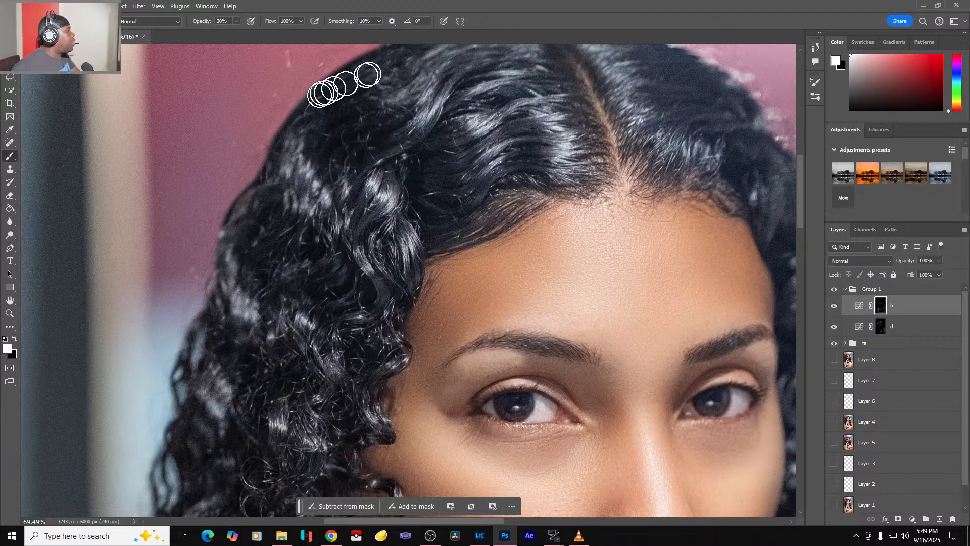
{"action": "left_click_drag", "start_coordinate": [429, 198], "coordinate": [442, 283]}
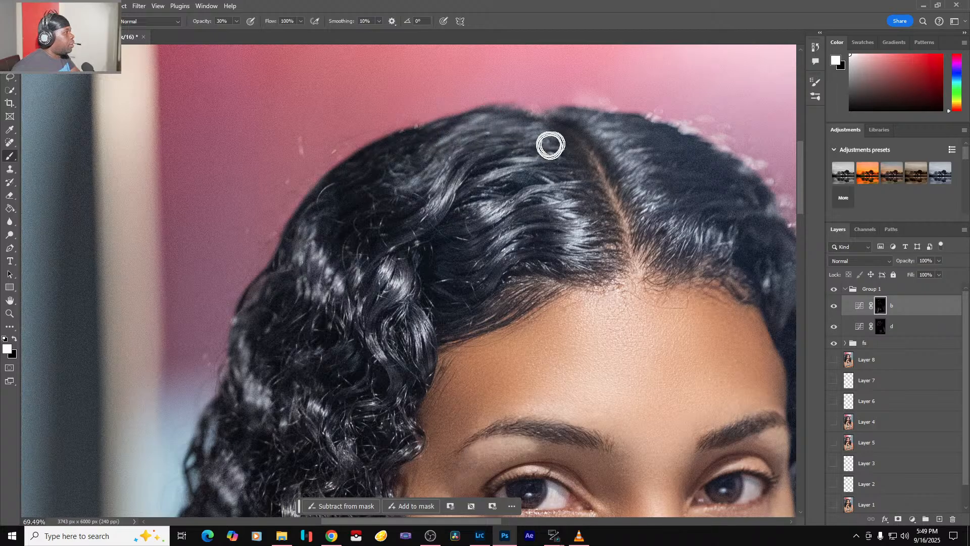
{"action": "left_click_drag", "start_coordinate": [445, 247], "coordinate": [592, 134]}
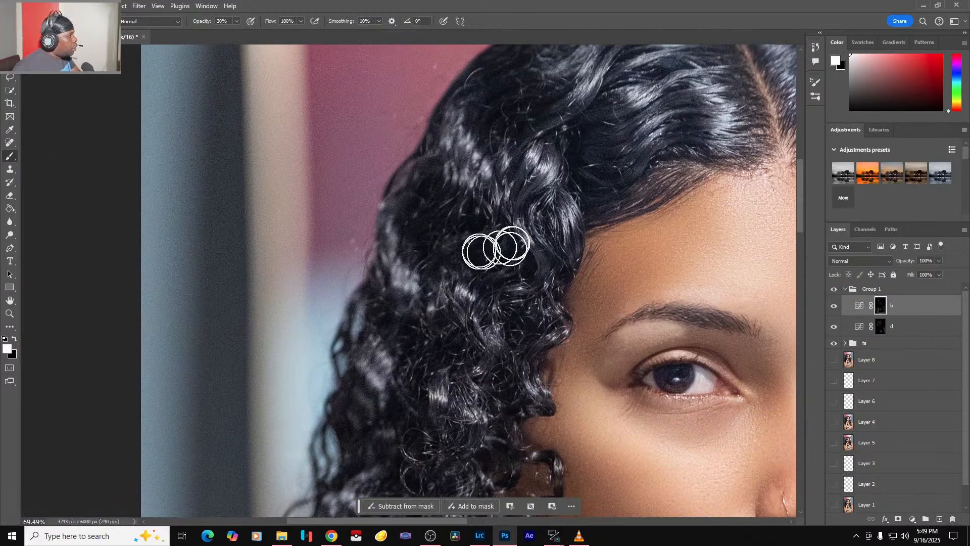
{"action": "left_click_drag", "start_coordinate": [494, 323], "coordinate": [423, 192]}
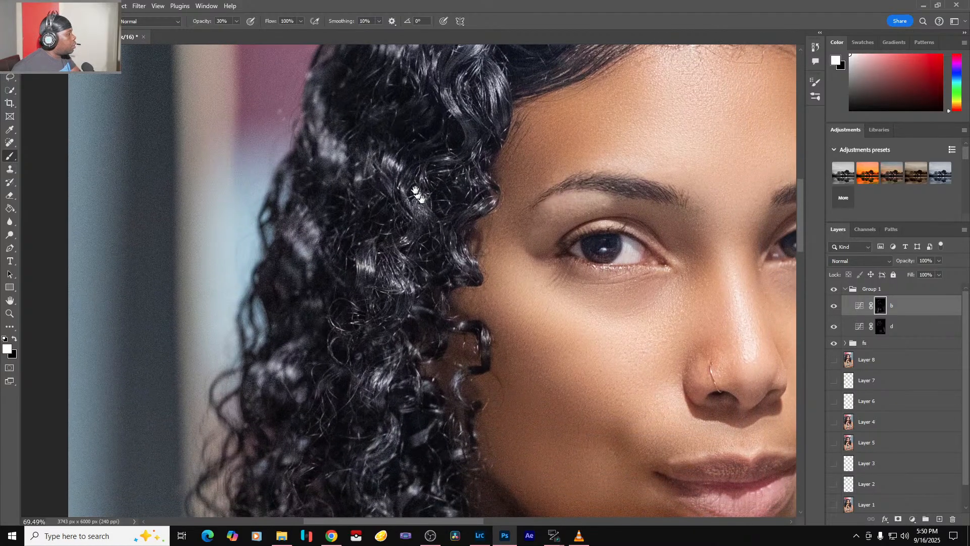
{"action": "left_click_drag", "start_coordinate": [426, 320], "coordinate": [418, 206]}
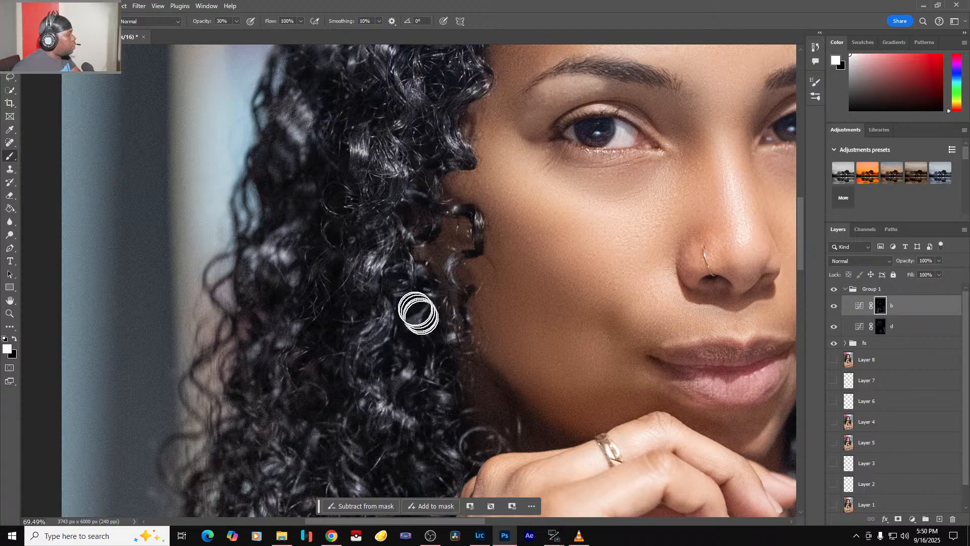
{"action": "left_click_drag", "start_coordinate": [373, 369], "coordinate": [384, 141]}
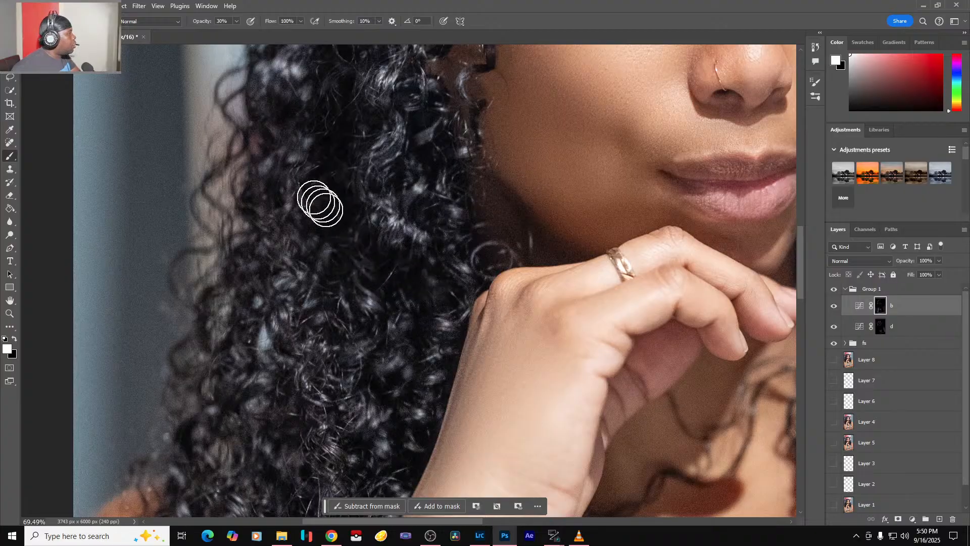
{"action": "left_click_drag", "start_coordinate": [317, 217], "coordinate": [313, 94]}
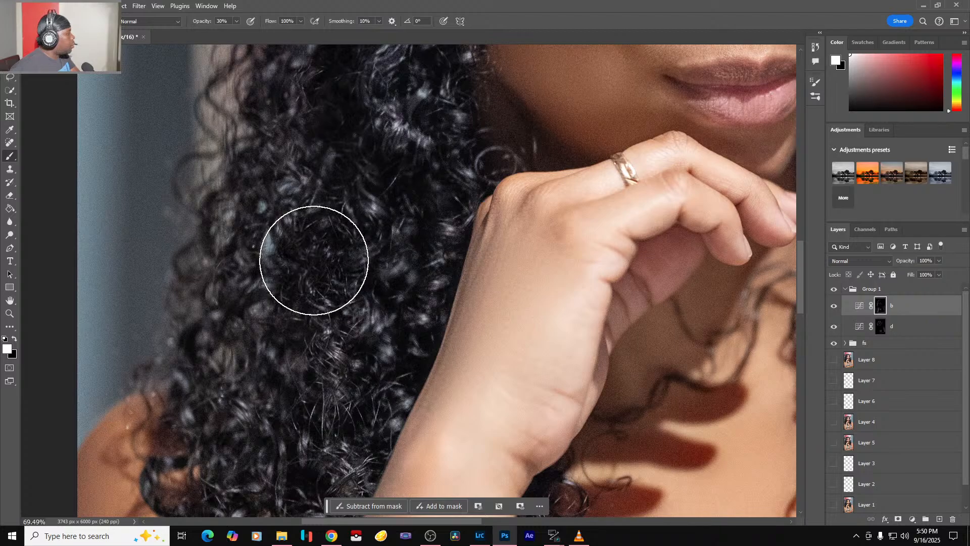
Step: Check the hair contrast on the full portrait by hiding and showing Group 1 once
{"action": "key", "text": "ctrl+0"}
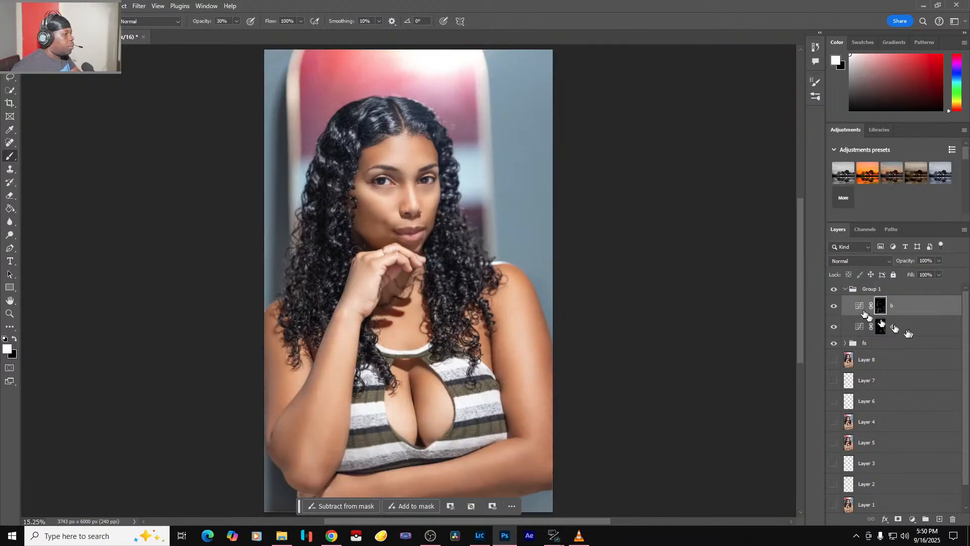
{"action": "left_click", "coordinate": [833, 290]}
{"action": "left_click", "coordinate": [833, 290]}
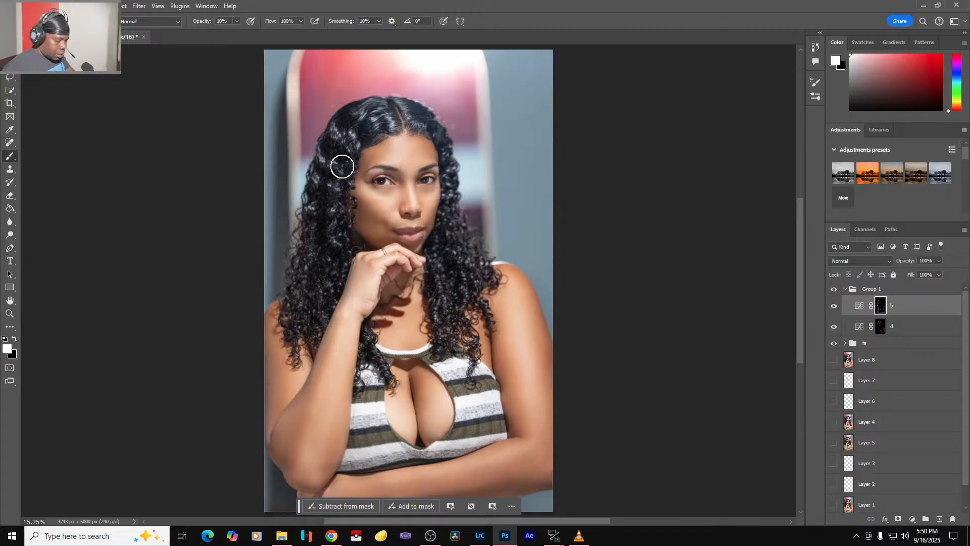
Step: Darken the hairline above the forehead on both sides of the parting on the b layer's mask with a small 10% opacity brush
{"action": "key", "text": "bracketright"}
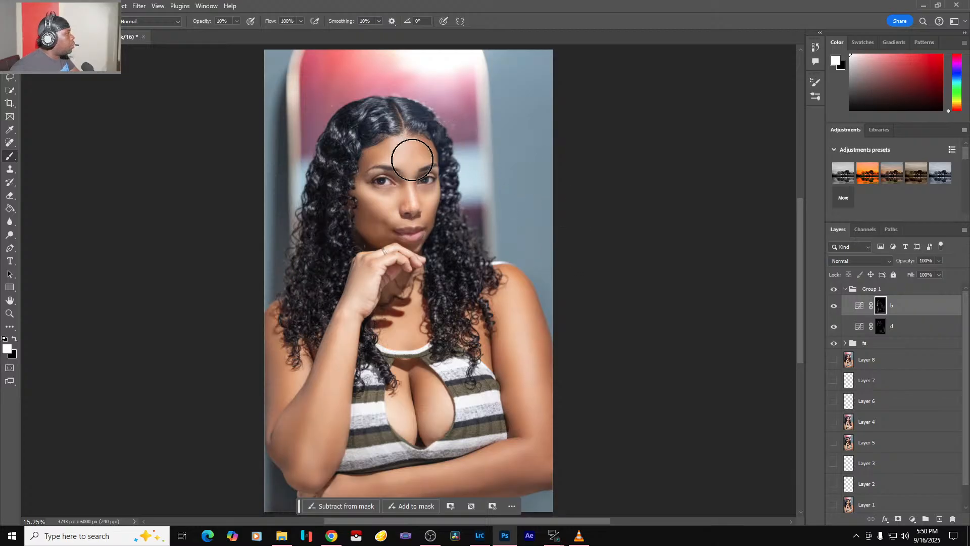
{"action": "scroll", "coordinate": [352, 111], "scroll_direction": "up", "scroll_amount": 3}
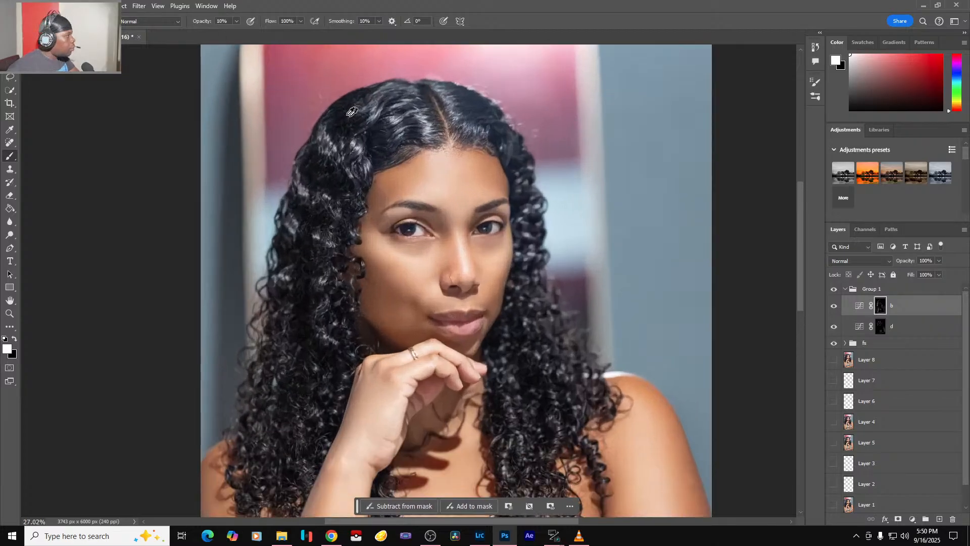
{"action": "scroll", "coordinate": [352, 111], "scroll_direction": "up", "scroll_amount": 5}
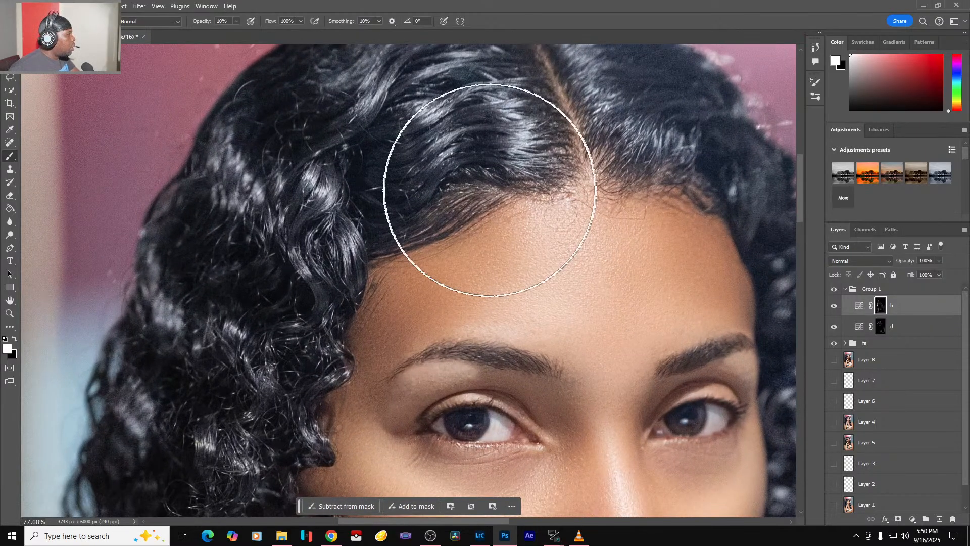
{"action": "key", "text": "bracketleft"}
{"action": "key", "text": "bracketleft"}
{"action": "key", "text": "bracketleft"}
{"action": "key", "text": "bracketleft"}
{"action": "key", "text": "bracketleft"}
{"action": "key", "text": "bracketleft"}
{"action": "key", "text": "bracketleft"}
{"action": "key", "text": "bracketleft"}
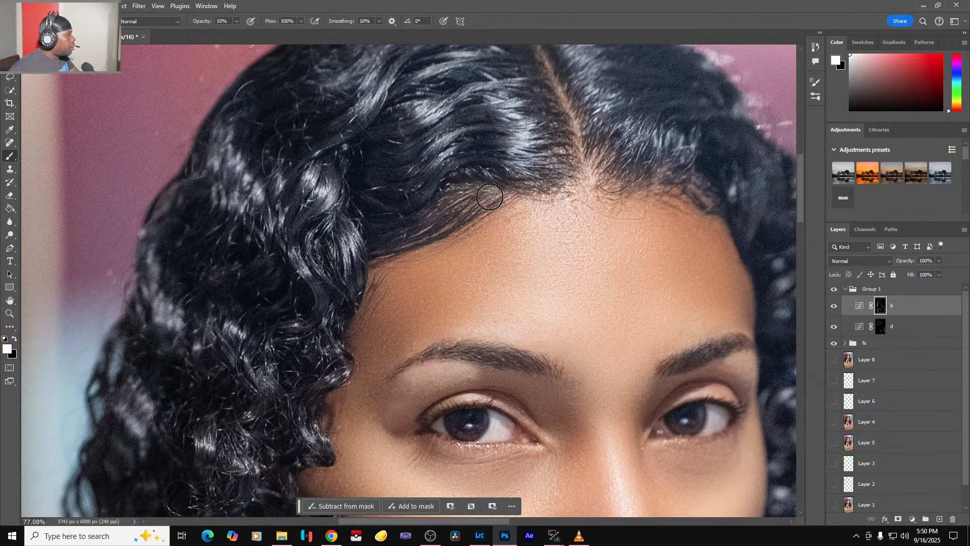
{"action": "mouse_move", "coordinate": [490, 196]}
{"action": "left_mouse_down"}
{"action": "mouse_move", "coordinate": [450, 199]}
{"action": "mouse_move", "coordinate": [444, 203]}
{"action": "mouse_move", "coordinate": [463, 209]}
{"action": "mouse_move", "coordinate": [402, 240]}
{"action": "mouse_move", "coordinate": [478, 200]}
{"action": "mouse_move", "coordinate": [454, 197]}
{"action": "mouse_move", "coordinate": [475, 200]}
{"action": "mouse_move", "coordinate": [407, 227]}
{"action": "left_mouse_up"}
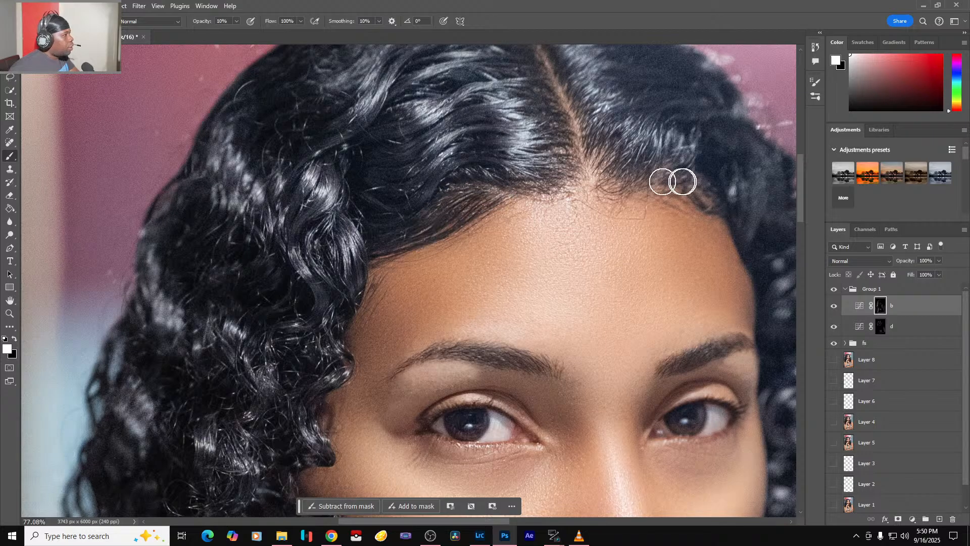
{"action": "mouse_move", "coordinate": [682, 182]}
{"action": "left_mouse_down"}
{"action": "mouse_move", "coordinate": [611, 184]}
{"action": "mouse_move", "coordinate": [746, 213]}
{"action": "mouse_move", "coordinate": [584, 177]}
{"action": "mouse_move", "coordinate": [529, 185]}
{"action": "mouse_move", "coordinate": [582, 147]}
{"action": "mouse_move", "coordinate": [657, 187]}
{"action": "left_mouse_up"}
Step: Compare the portrait before and after dodging and burning by hiding and showing Group 1 several times
{"action": "key", "text": "ctrl+0"}
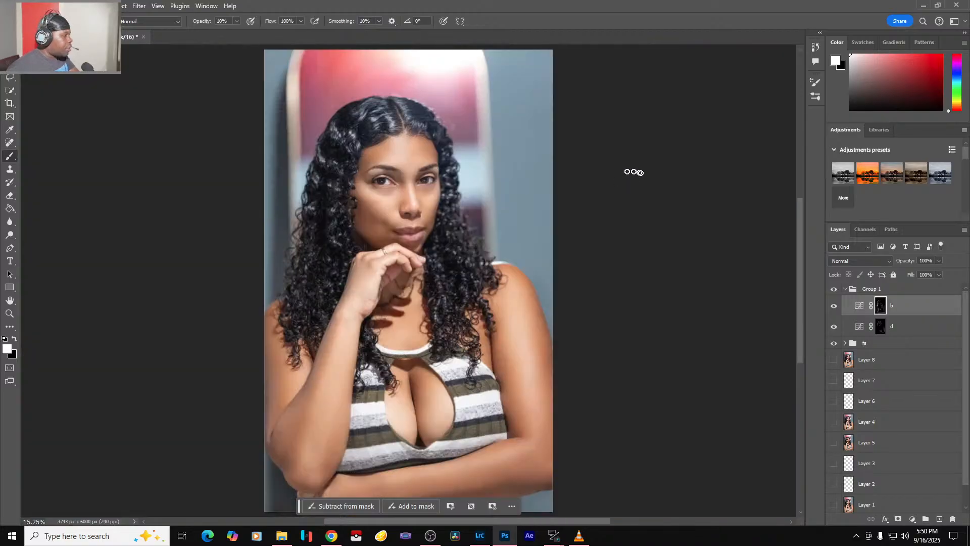
{"action": "left_click", "coordinate": [833, 292]}
{"action": "left_click", "coordinate": [834, 292]}
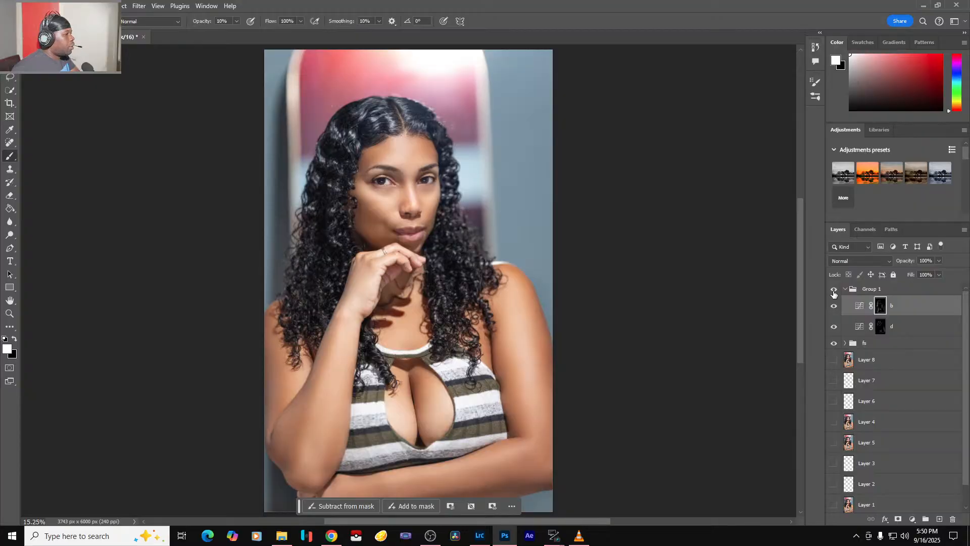
{"action": "left_click", "coordinate": [833, 291]}
{"action": "left_click", "coordinate": [833, 292]}
{"action": "left_click", "coordinate": [833, 291]}
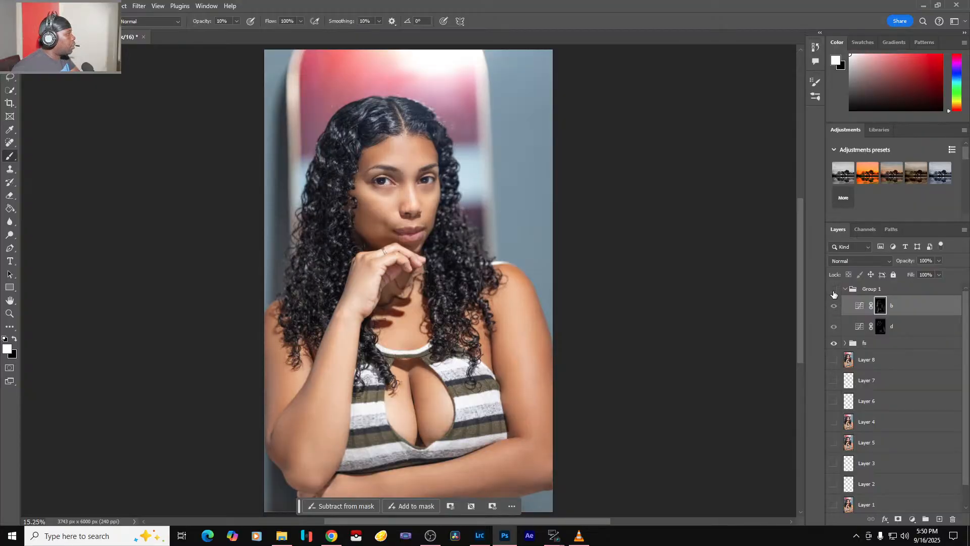
{"action": "left_click", "coordinate": [833, 292]}
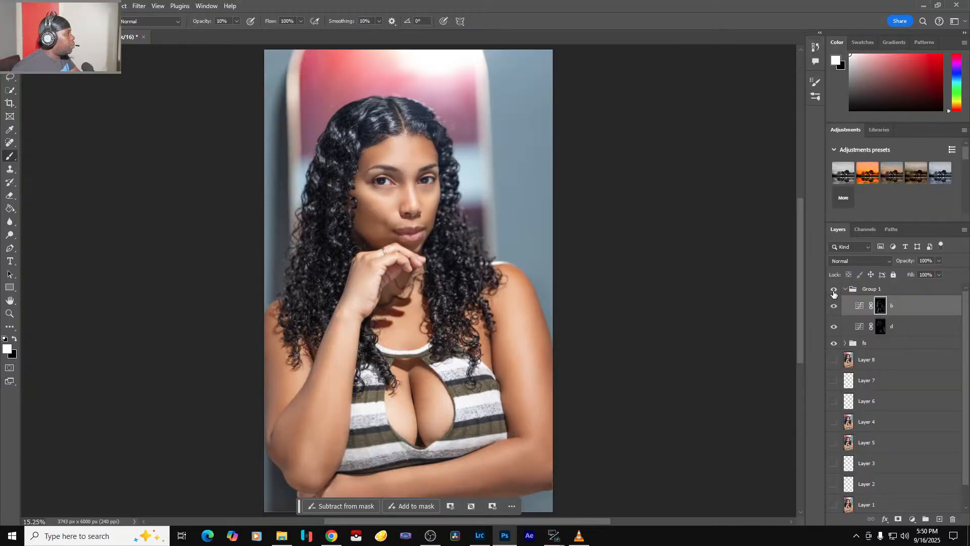
{"action": "left_click", "coordinate": [834, 291]}
{"action": "left_click", "coordinate": [833, 292]}
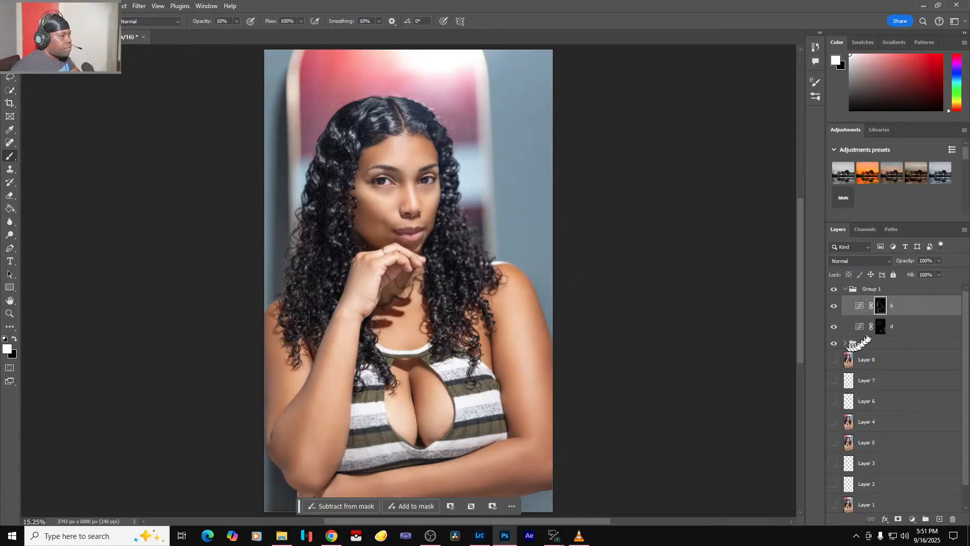
{"action": "left_click", "coordinate": [833, 288]}
{"action": "left_click", "coordinate": [833, 288]}
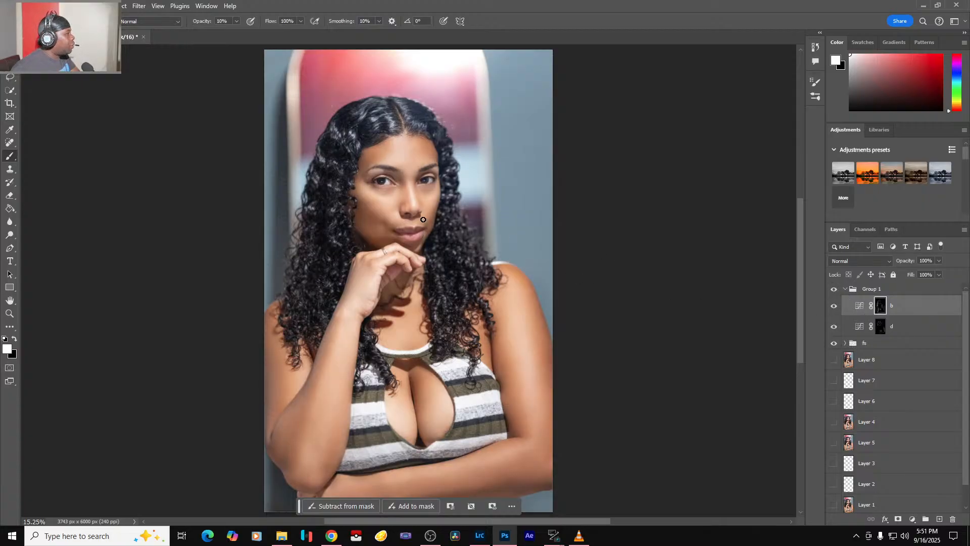
Step: Collapse Group 1 and add a new empty layer above it
{"action": "scroll", "coordinate": [414, 202], "scroll_direction": "up", "scroll_amount": 5}
{"action": "scroll", "coordinate": [414, 202], "scroll_direction": "down", "scroll_amount": 2}
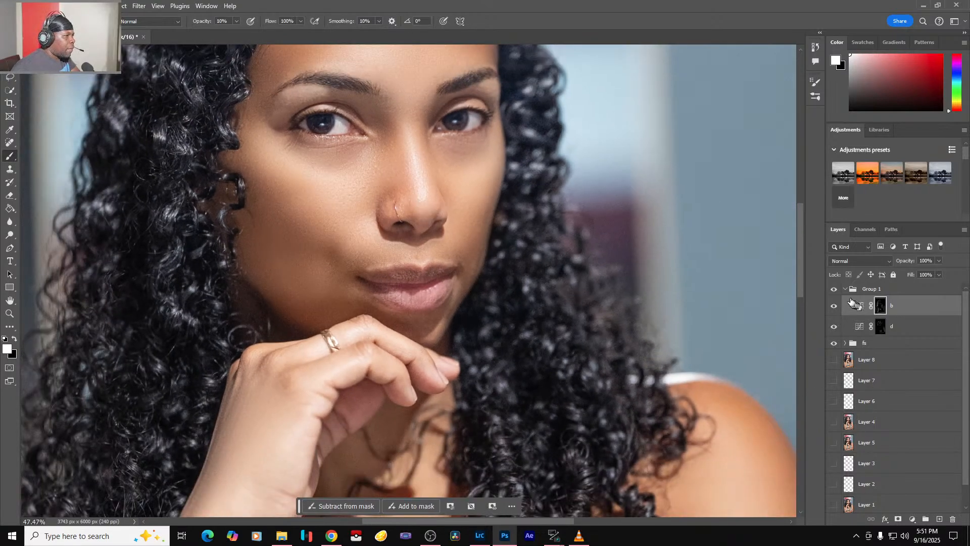
{"action": "left_click", "coordinate": [845, 290]}
{"action": "left_click", "coordinate": [939, 518]}
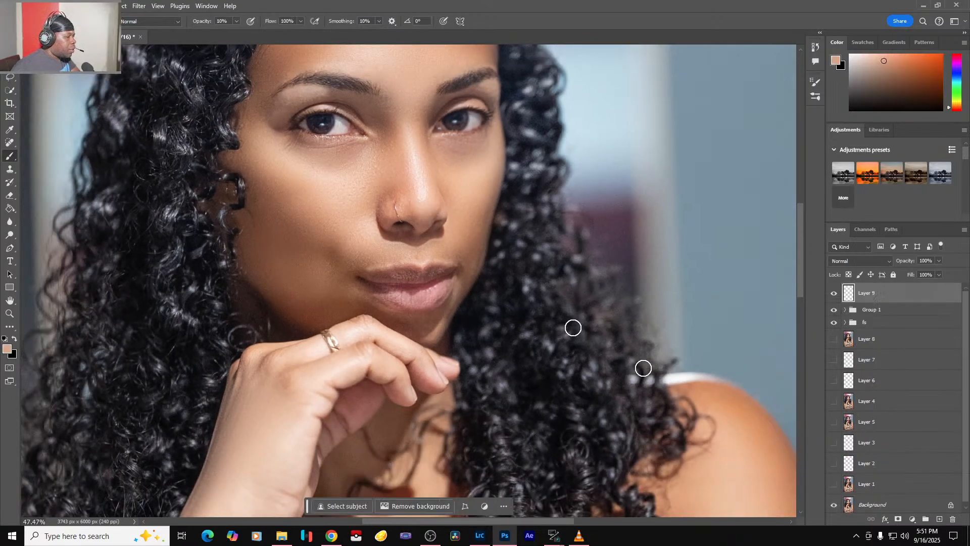
Step: Sample the lip colour and shift the foreground colour to saturated red #ff1000 for the brush
{"action": "scroll", "coordinate": [433, 285], "scroll_direction": "up", "scroll_amount": 1}
{"action": "left_click", "coordinate": [433, 285], "text": "alt"}
{"action": "scroll", "coordinate": [434, 284], "scroll_direction": "up", "scroll_amount": 2}
{"action": "left_click", "coordinate": [433, 298], "text": "alt"}
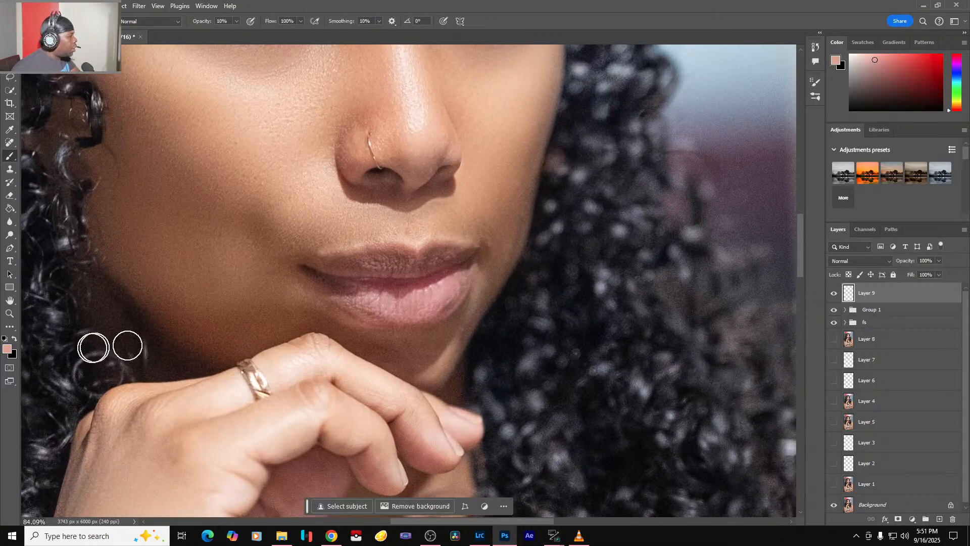
{"action": "left_click", "coordinate": [7, 349]}
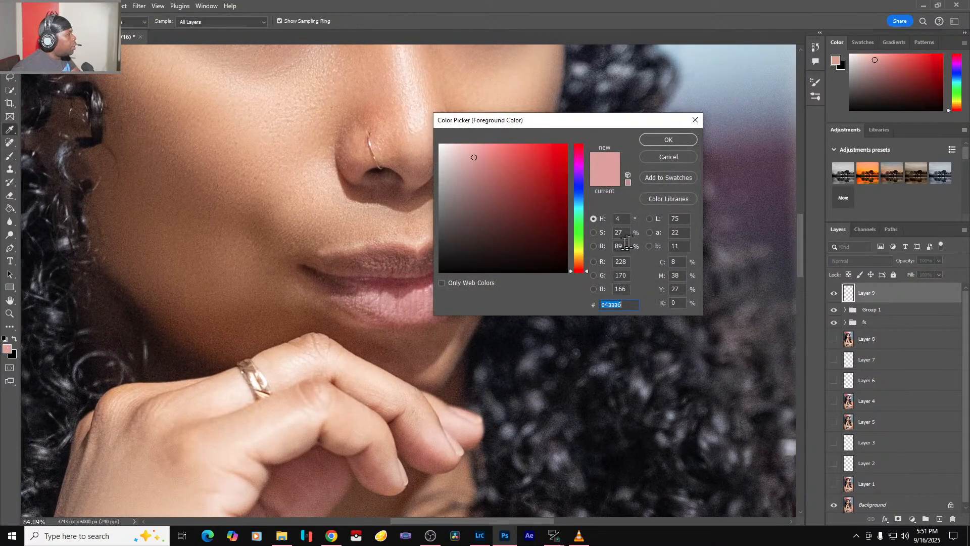
{"action": "left_click_drag", "start_coordinate": [564, 149], "coordinate": [590, 146]}
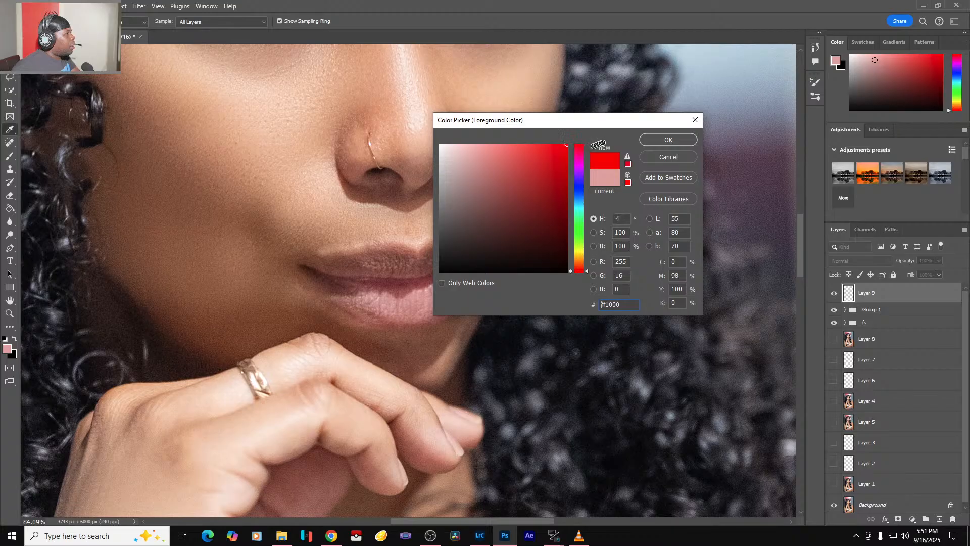
{"action": "left_click", "coordinate": [669, 140]}
{"action": "key", "text": "b"}
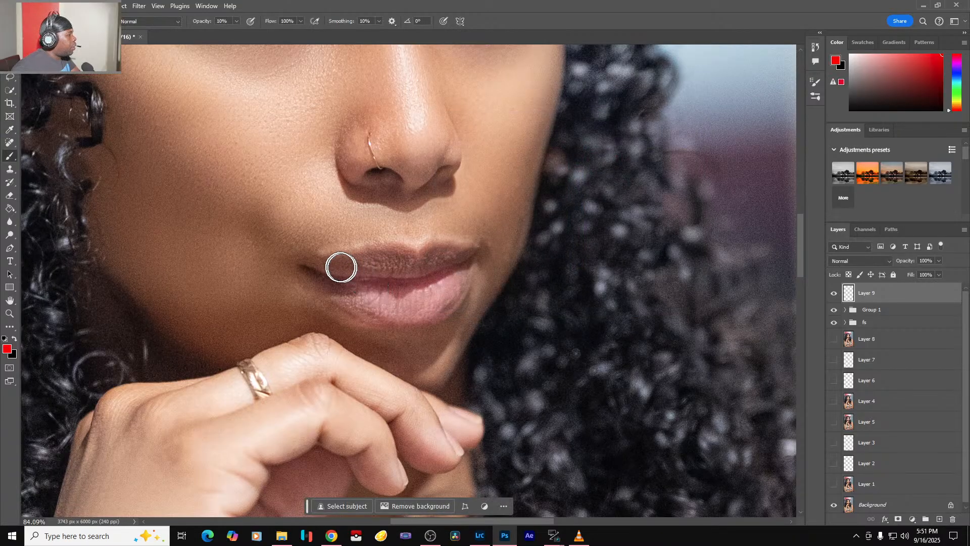
Step: Paint the lips solid red on Layer 9 at 100% brush opacity and soften the paint with a 14-pixel Gaussian Blur
{"action": "mouse_move", "coordinate": [341, 267]}
{"action": "left_mouse_down"}
{"action": "mouse_move", "coordinate": [456, 270]}
{"action": "mouse_move", "coordinate": [451, 283]}
{"action": "mouse_move", "coordinate": [415, 301]}
{"action": "mouse_move", "coordinate": [378, 301]}
{"action": "mouse_move", "coordinate": [333, 279]}
{"action": "mouse_move", "coordinate": [405, 298]}
{"action": "mouse_move", "coordinate": [435, 286]}
{"action": "mouse_move", "coordinate": [356, 294]}
{"action": "mouse_move", "coordinate": [407, 304]}
{"action": "mouse_move", "coordinate": [450, 291]}
{"action": "mouse_move", "coordinate": [457, 274]}
{"action": "mouse_move", "coordinate": [333, 272]}
{"action": "mouse_move", "coordinate": [457, 265]}
{"action": "left_mouse_up"}
{"action": "key", "text": "0"}
{"action": "key", "text": "ctrl+alt+f"}
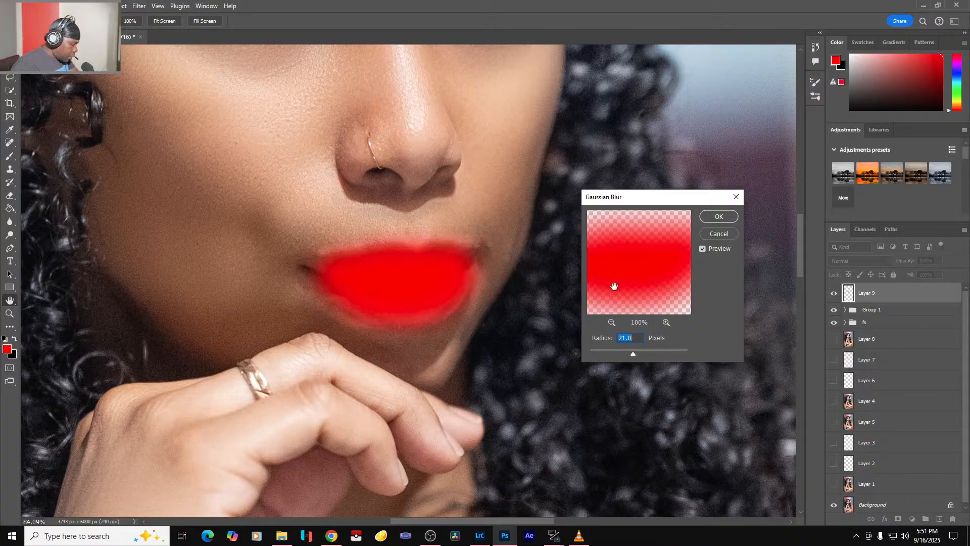
{"action": "type", "text": "14"}
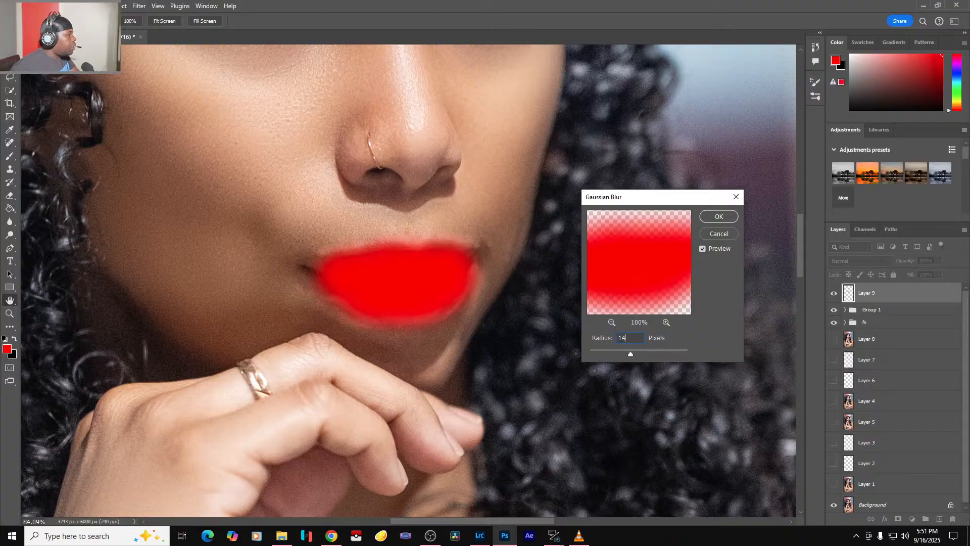
{"action": "left_click", "coordinate": [717, 218]}
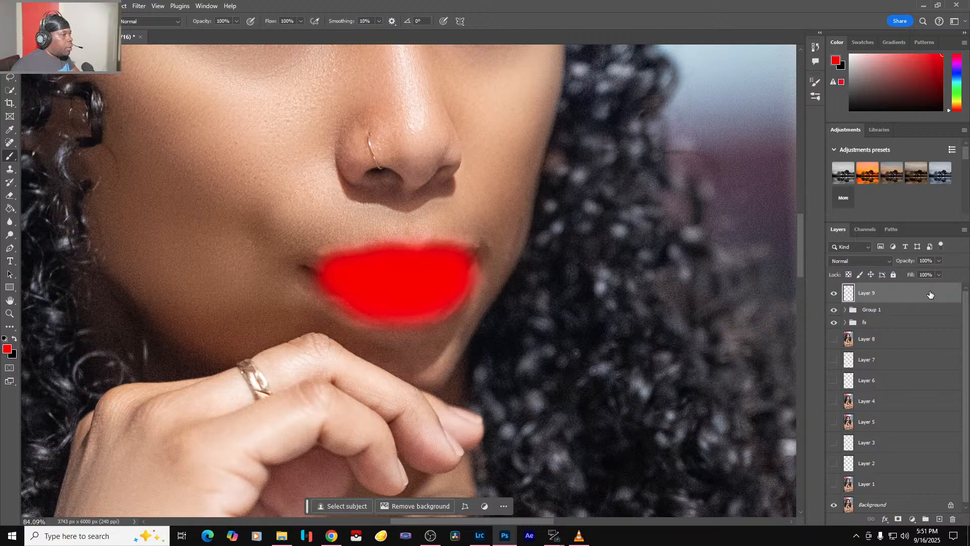
{"action": "left_click", "coordinate": [866, 261]}
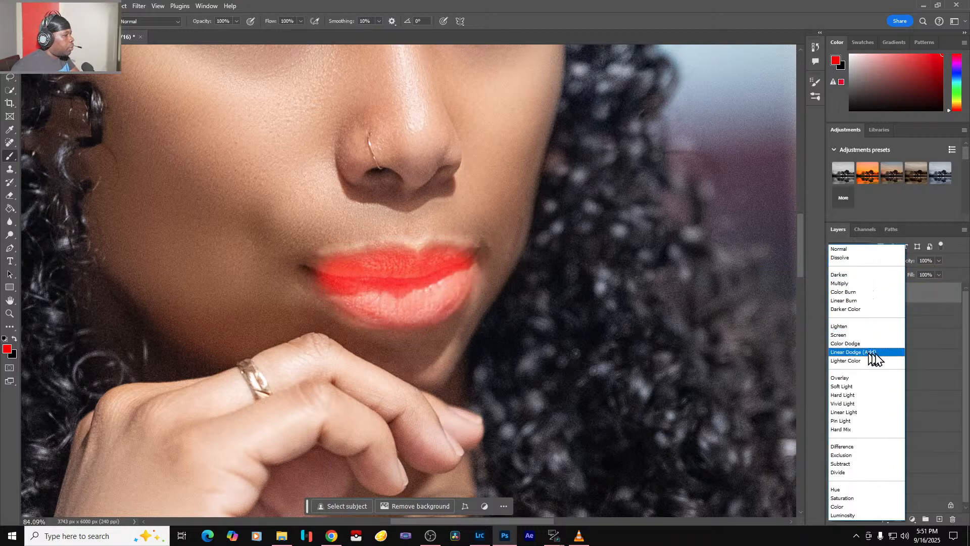
{"action": "left_click", "coordinate": [933, 317]}
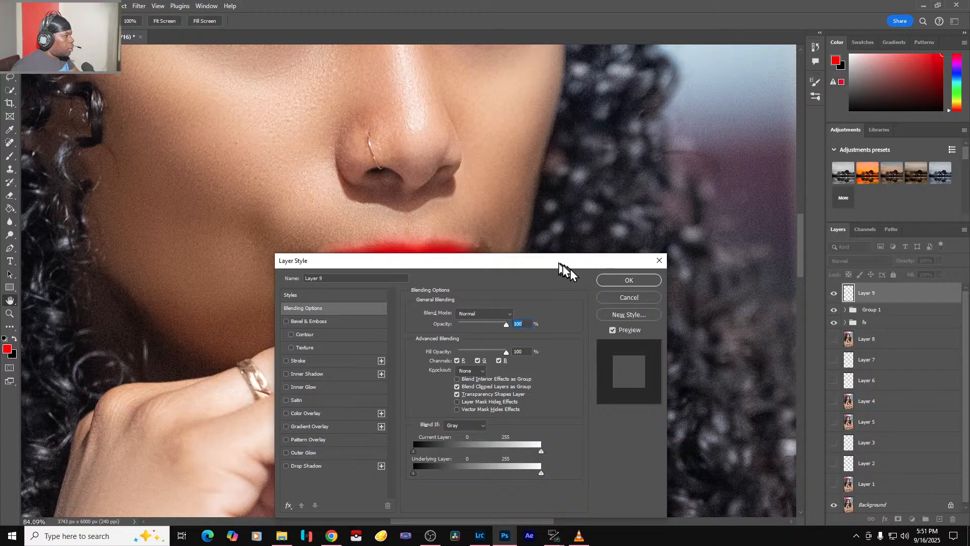
{"action": "left_click", "coordinate": [621, 299]}
{"action": "scroll", "coordinate": [648, 302], "scroll_direction": "down", "scroll_amount": 4}
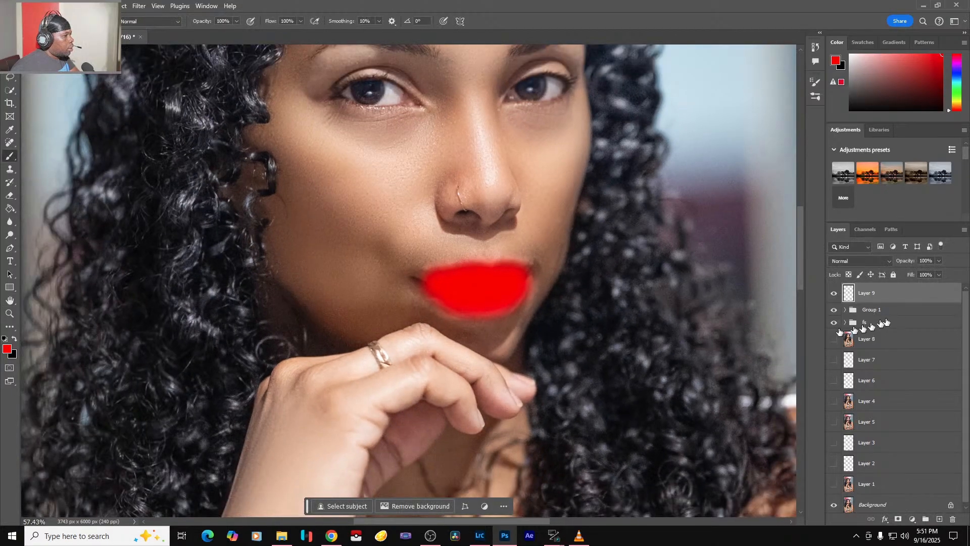
Step: Set Layer 9's Blend If shadow range for the underlying layer to 55 / 113 so the dark lip detail shows through
{"action": "double_click", "coordinate": [919, 297]}
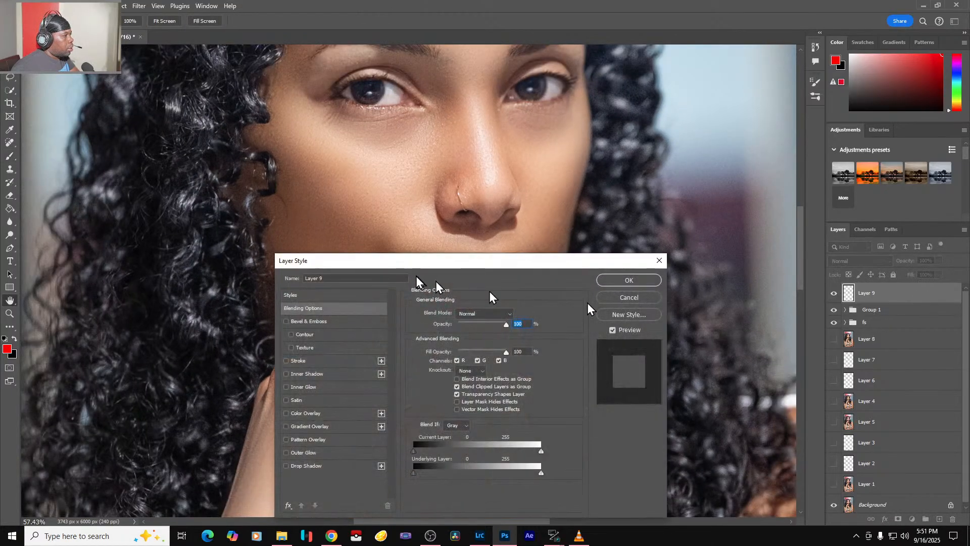
{"action": "left_click_drag", "start_coordinate": [444, 259], "coordinate": [176, 85]}
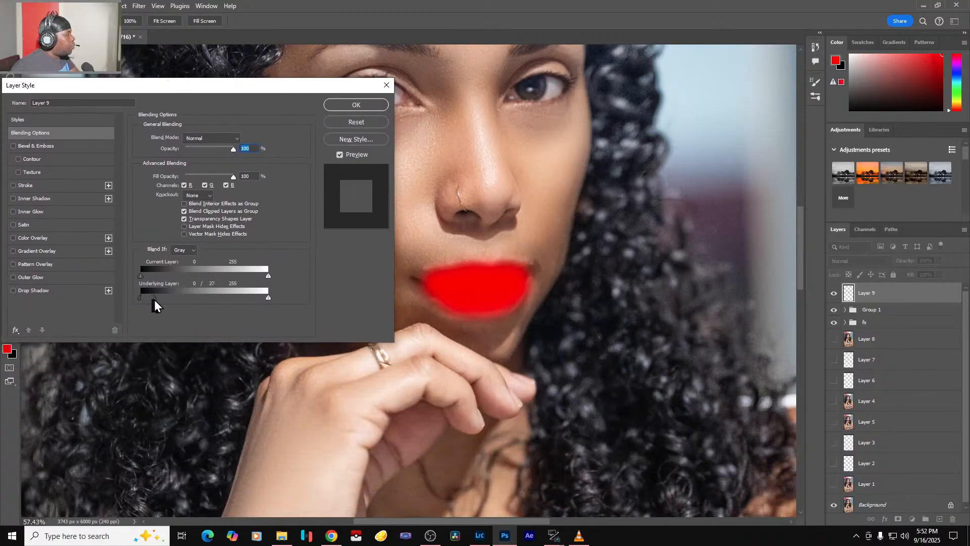
{"action": "left_click_drag", "start_coordinate": [154, 303], "coordinate": [130, 298]}
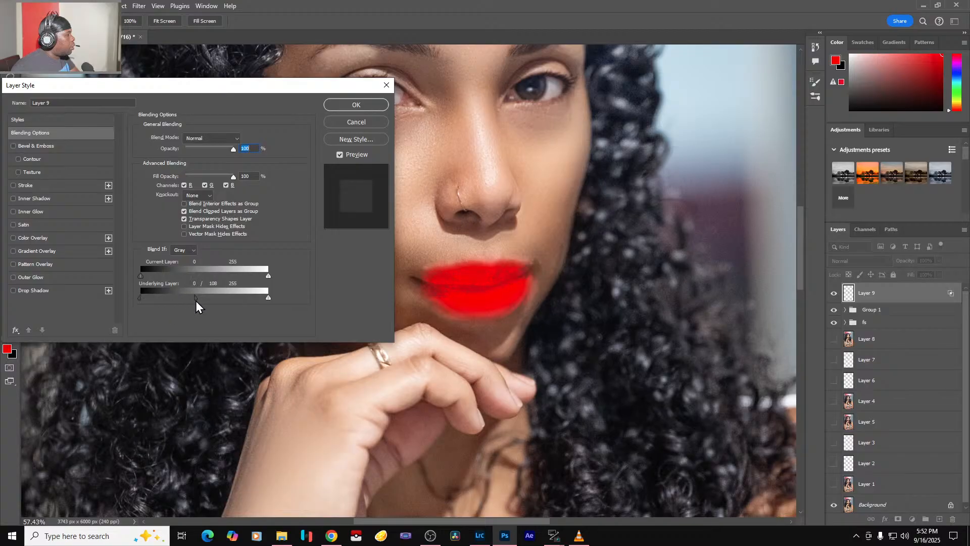
{"action": "left_click_drag", "start_coordinate": [197, 299], "coordinate": [141, 300]}
{"action": "mouse_move", "coordinate": [268, 298]}
{"action": "left_mouse_down"}
{"action": "mouse_move", "coordinate": [181, 299]}
{"action": "mouse_move", "coordinate": [268, 298]}
{"action": "left_mouse_up"}
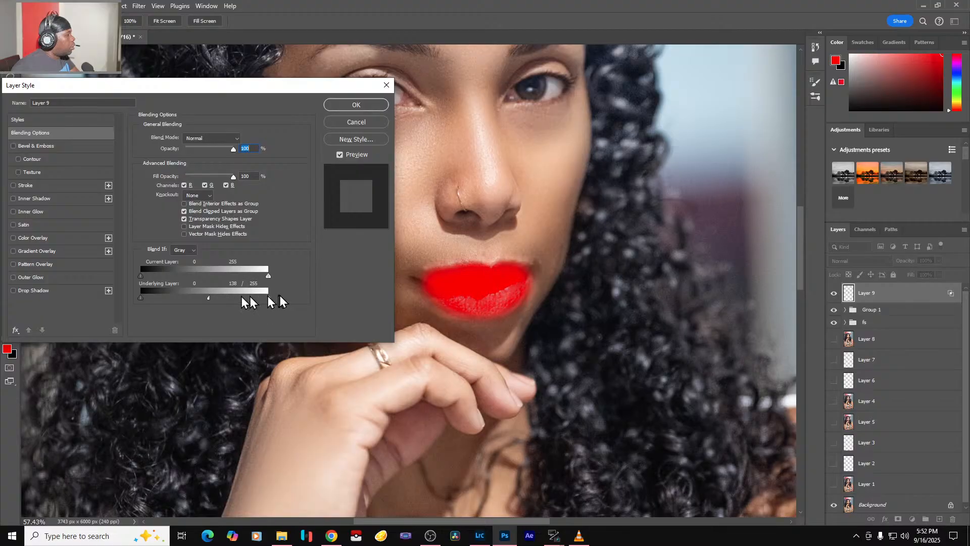
{"action": "left_click_drag", "start_coordinate": [210, 299], "coordinate": [269, 301]}
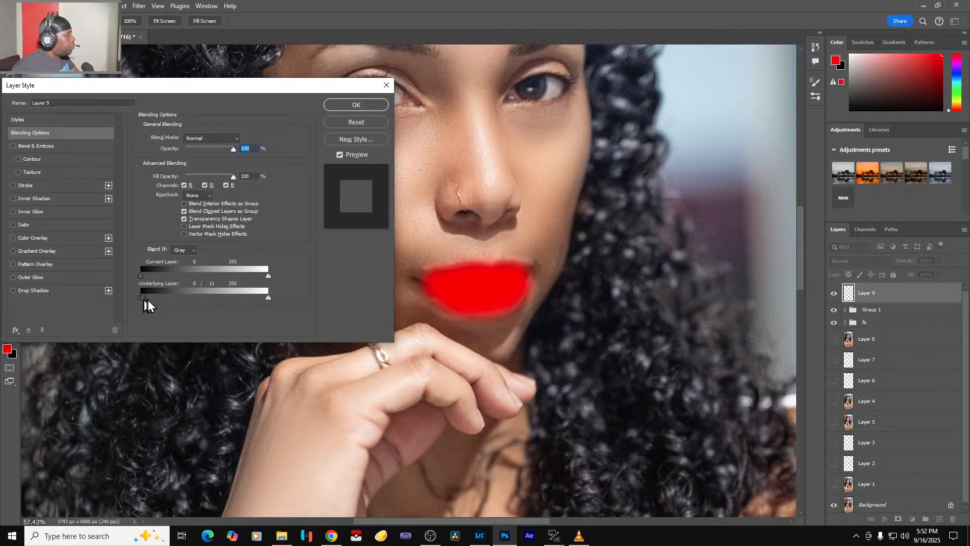
{"action": "left_click_drag", "start_coordinate": [145, 300], "coordinate": [167, 305]}
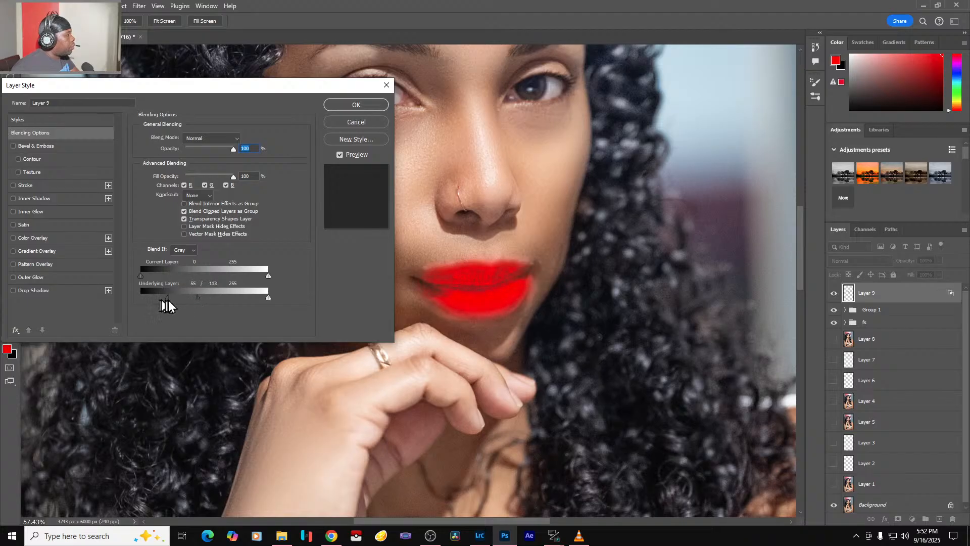
{"action": "left_click", "coordinate": [356, 105]}
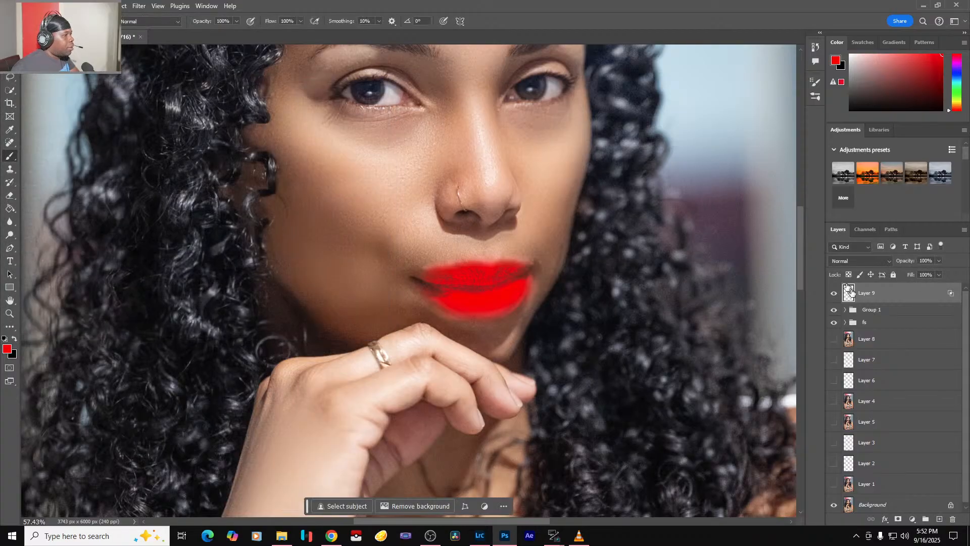
Step: Set Layer 9's blend mode to Soft Light and shift its hue to -28 with Hue/Saturation
{"action": "left_click", "coordinate": [879, 262]}
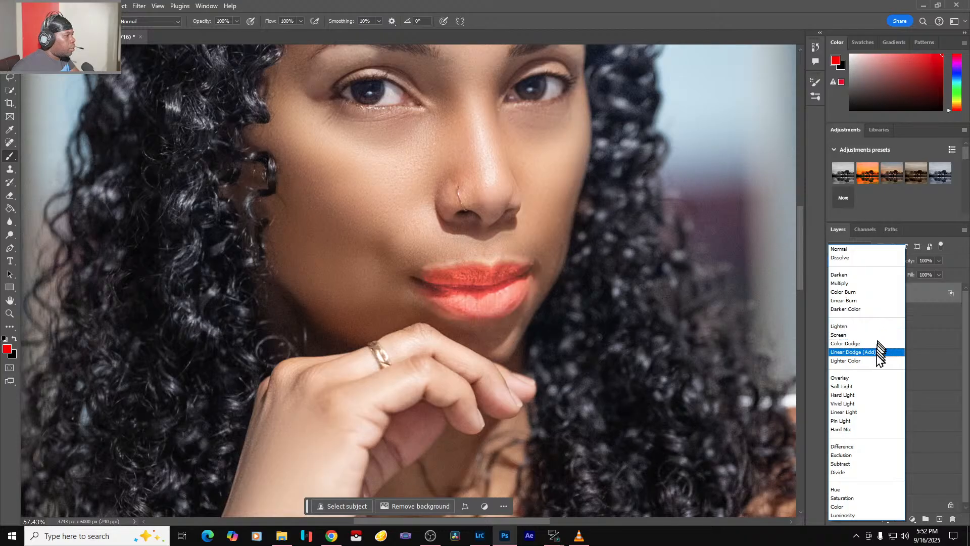
{"action": "left_click", "coordinate": [868, 387]}
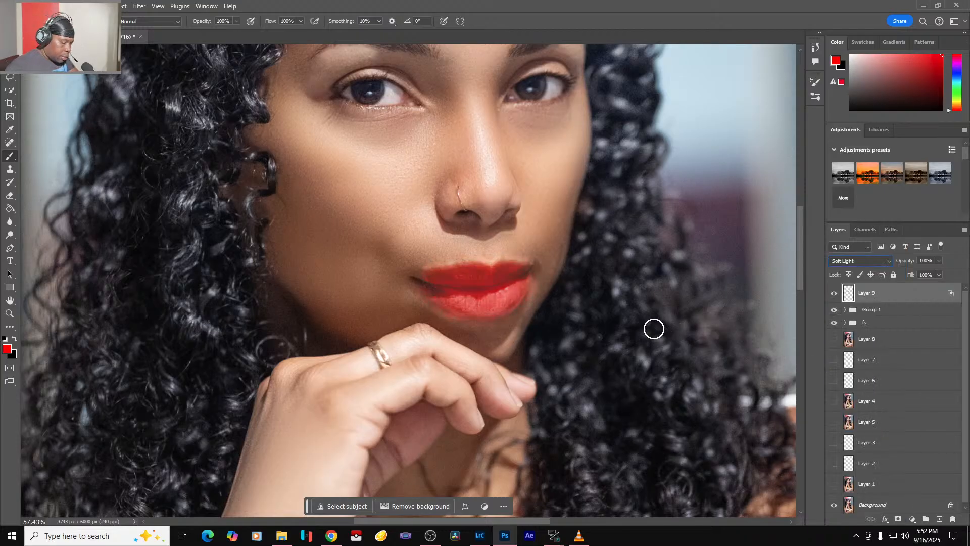
{"action": "key", "text": "ctrl+u"}
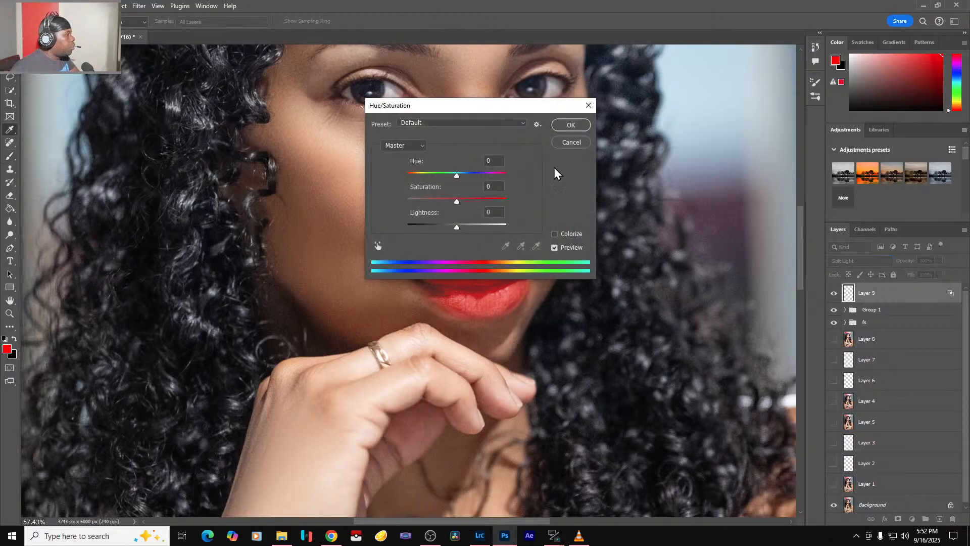
{"action": "left_click_drag", "start_coordinate": [473, 110], "coordinate": [228, 102]}
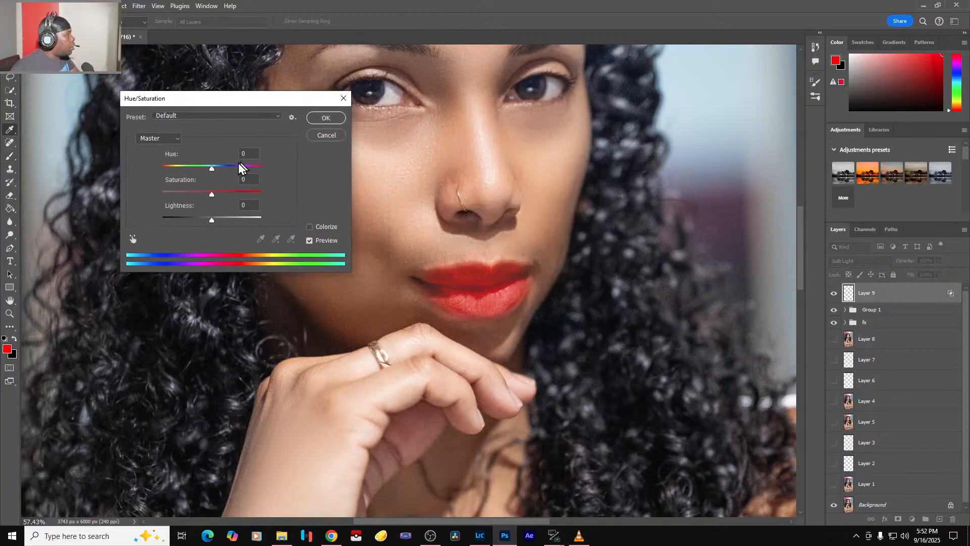
{"action": "mouse_move", "coordinate": [211, 168]}
{"action": "left_mouse_down"}
{"action": "mouse_move", "coordinate": [133, 173]}
{"action": "mouse_move", "coordinate": [331, 169]}
{"action": "mouse_move", "coordinate": [184, 164]}
{"action": "mouse_move", "coordinate": [199, 165]}
{"action": "left_mouse_up"}
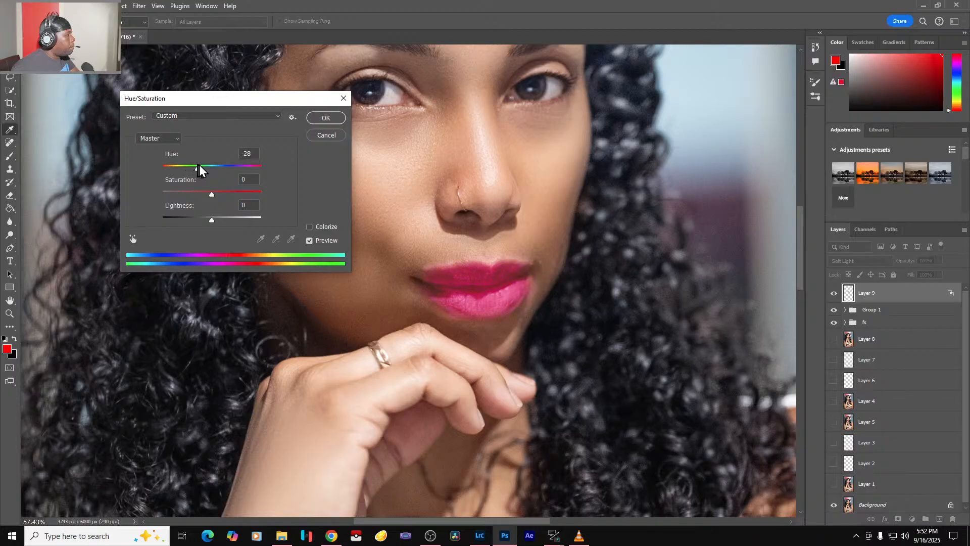
{"action": "left_click", "coordinate": [326, 117]}
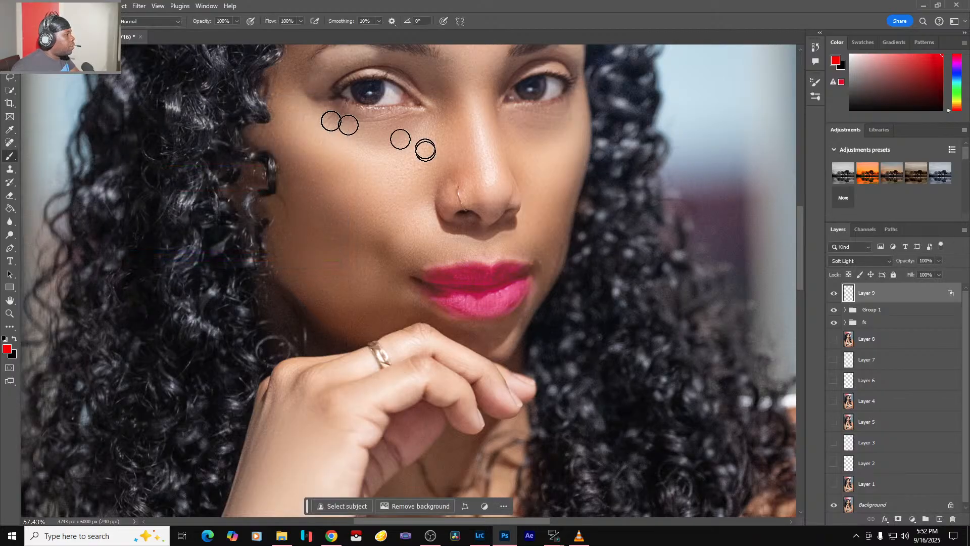
Step: Lower Layer 9's opacity to 25% and compare the lips with the layer hidden and shown
{"action": "left_click", "coordinate": [938, 261]}
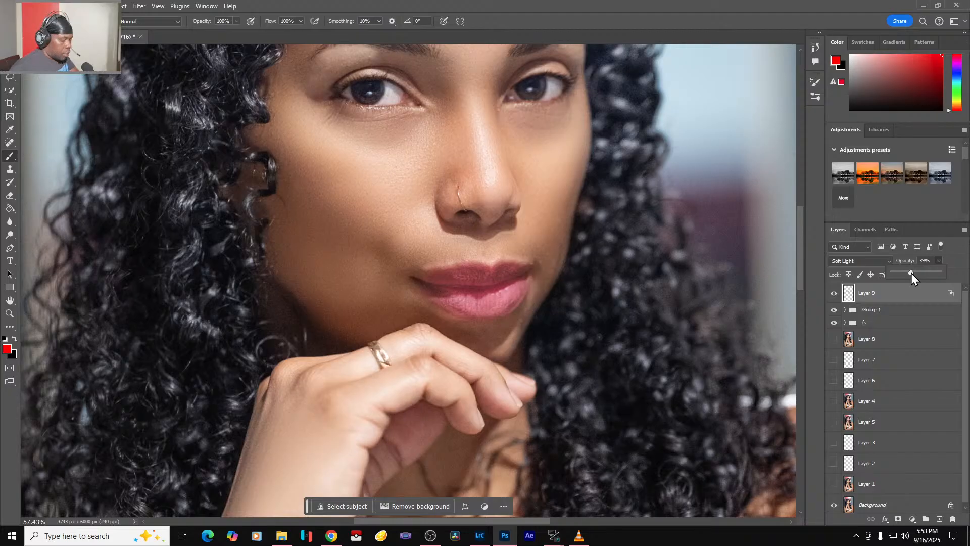
{"action": "left_click", "coordinate": [814, 369]}
{"action": "key", "text": "ctrl+0"}
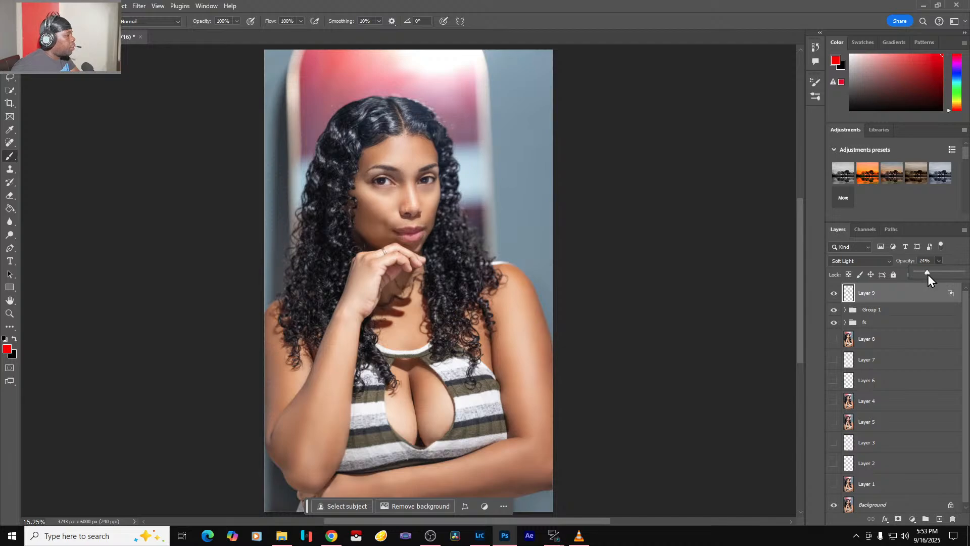
{"action": "left_click", "coordinate": [928, 274]}
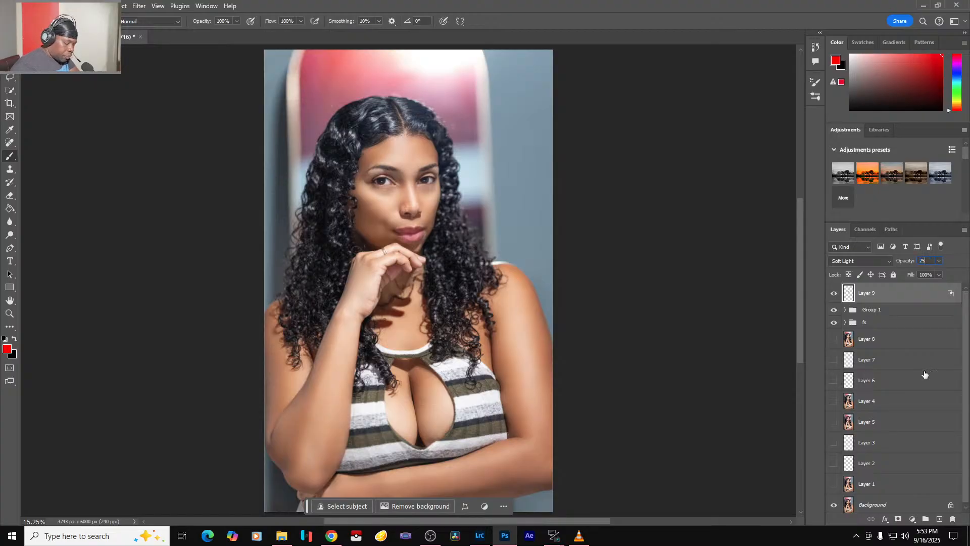
{"action": "left_click", "coordinate": [834, 294]}
{"action": "left_click", "coordinate": [834, 295]}
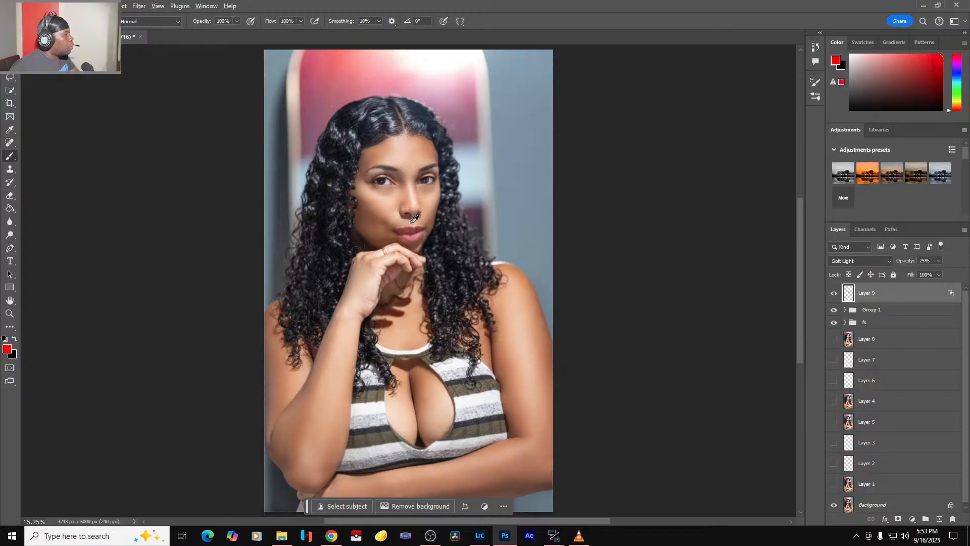
Step: Add a new empty layer above Layer 9 and paint the lips solid white on it
{"action": "scroll", "coordinate": [415, 219], "scroll_direction": "up", "scroll_amount": 8}
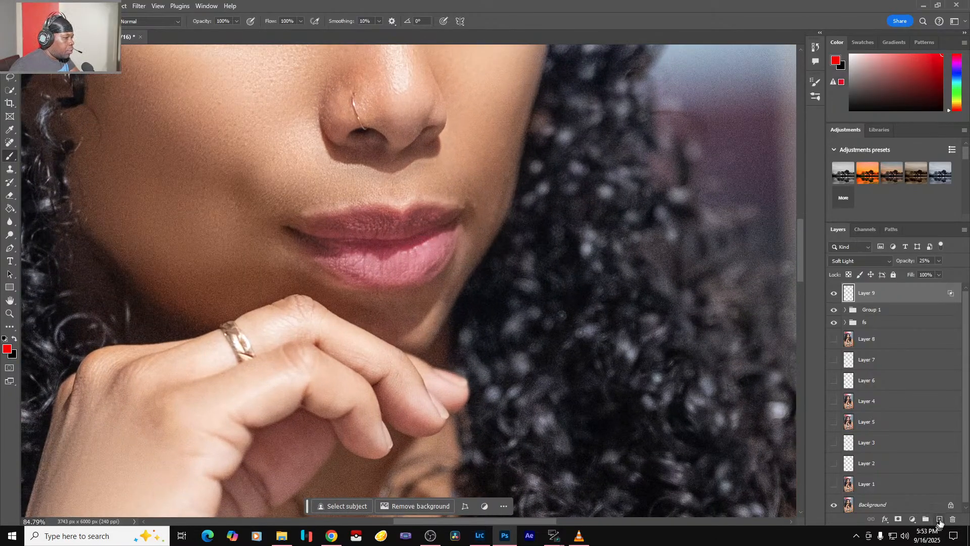
{"action": "left_click", "coordinate": [940, 519]}
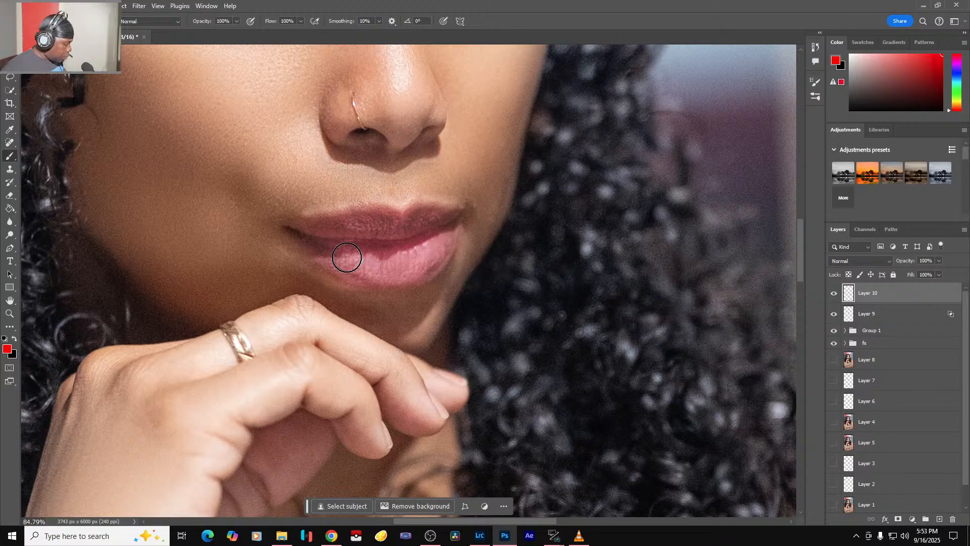
{"action": "key", "text": "d"}
{"action": "key", "text": "x"}
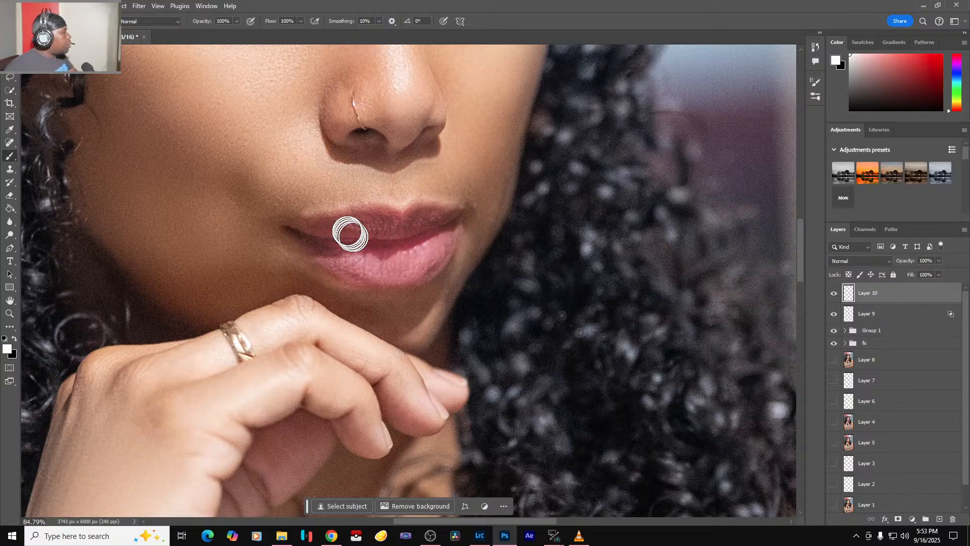
{"action": "mouse_move", "coordinate": [325, 228]}
{"action": "left_mouse_down"}
{"action": "mouse_move", "coordinate": [445, 219]}
{"action": "mouse_move", "coordinate": [427, 255]}
{"action": "mouse_move", "coordinate": [368, 271]}
{"action": "mouse_move", "coordinate": [313, 246]}
{"action": "mouse_move", "coordinate": [377, 249]}
{"action": "mouse_move", "coordinate": [435, 231]}
{"action": "mouse_move", "coordinate": [390, 249]}
{"action": "mouse_move", "coordinate": [422, 252]}
{"action": "left_mouse_up"}
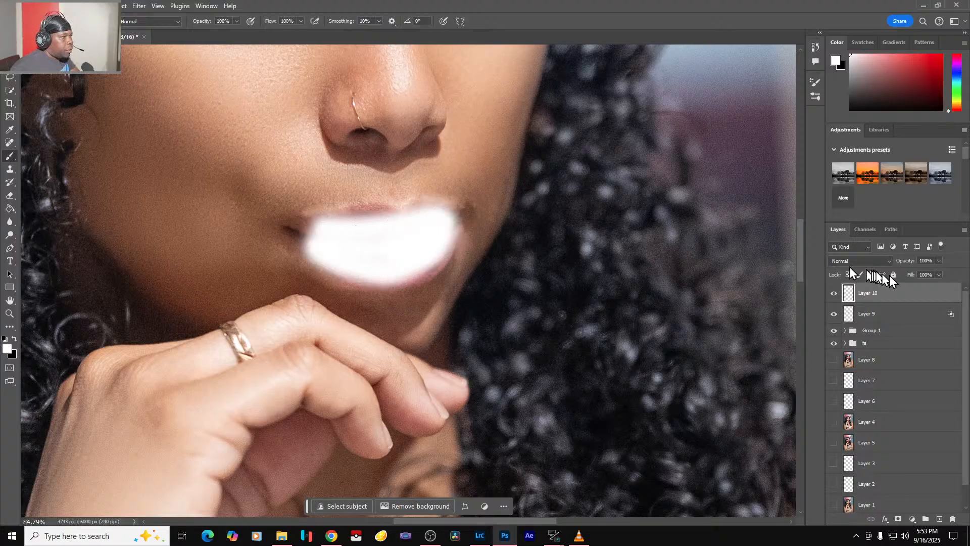
Step: Set Layer 10's Blend If shadow range for the underlying layer to 68 / 182 to limit the white to the lip highlights
{"action": "double_click", "coordinate": [915, 293]}
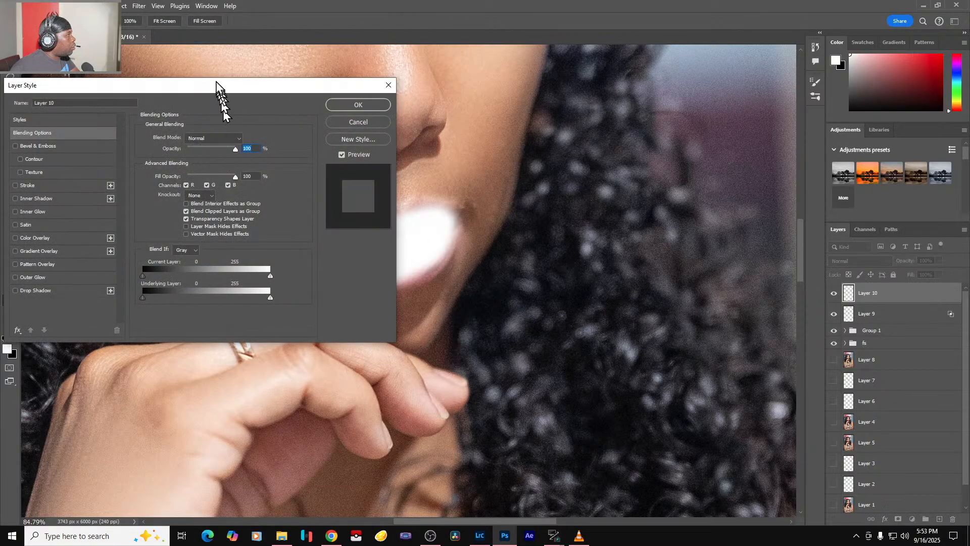
{"action": "left_click_drag", "start_coordinate": [217, 91], "coordinate": [681, 229]}
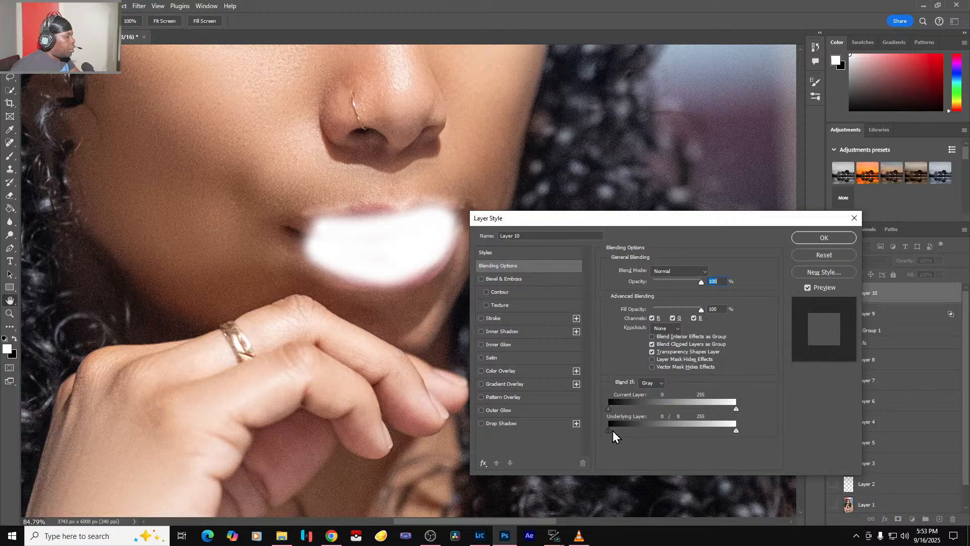
{"action": "left_click_drag", "start_coordinate": [609, 430], "coordinate": [680, 430]}
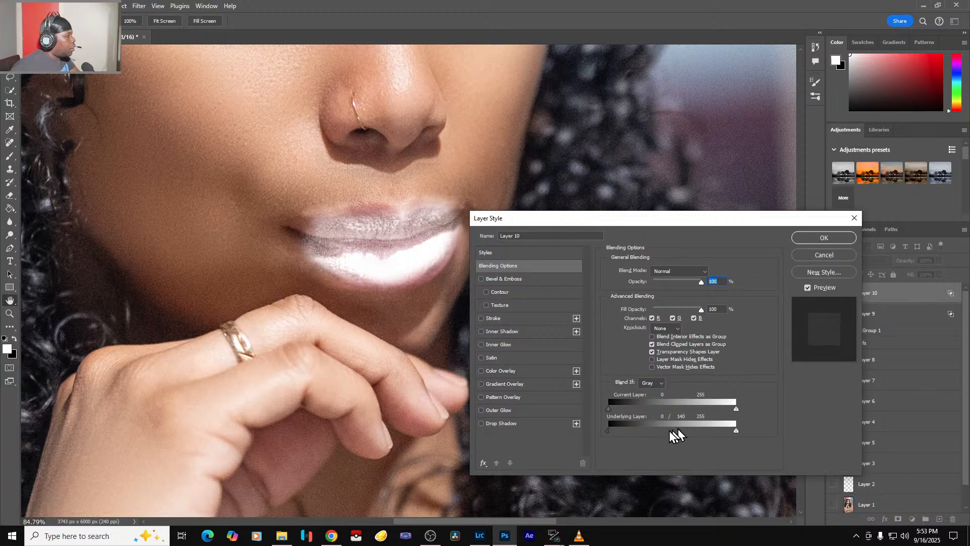
{"action": "left_click_drag", "start_coordinate": [608, 430], "coordinate": [699, 434]}
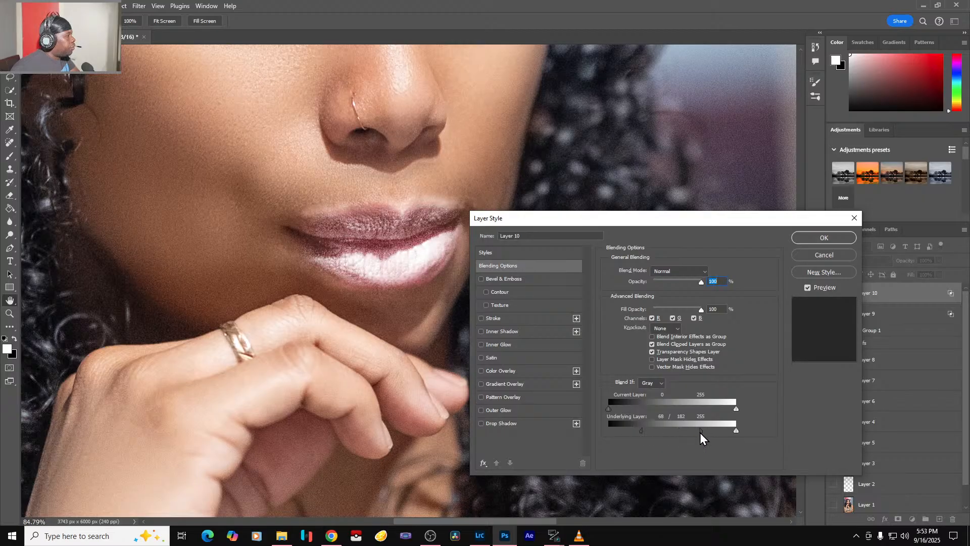
{"action": "left_click", "coordinate": [836, 239]}
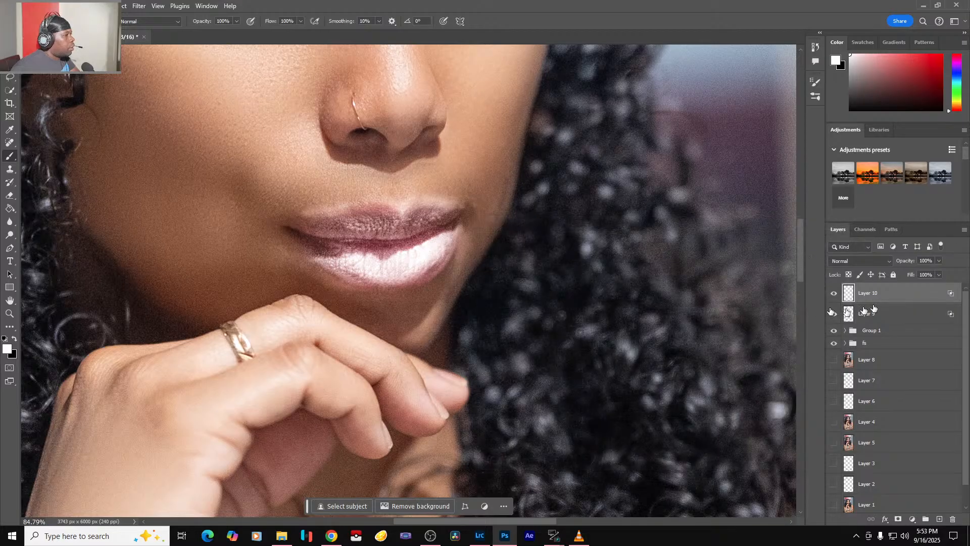
Step: Try other blend modes and lower opacities on Layer 10, returning it to Normal at 100%
{"action": "left_click", "coordinate": [887, 262]}
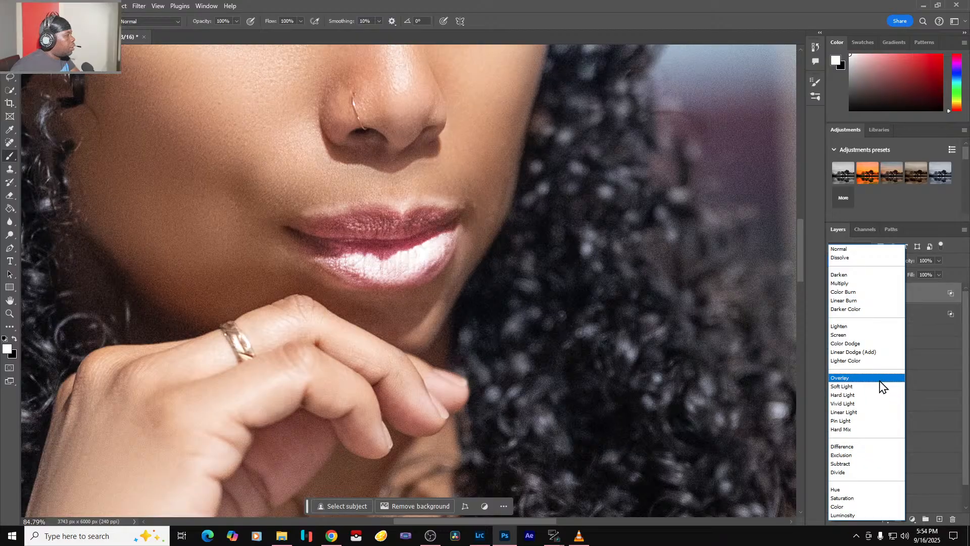
{"action": "left_click", "coordinate": [869, 247]}
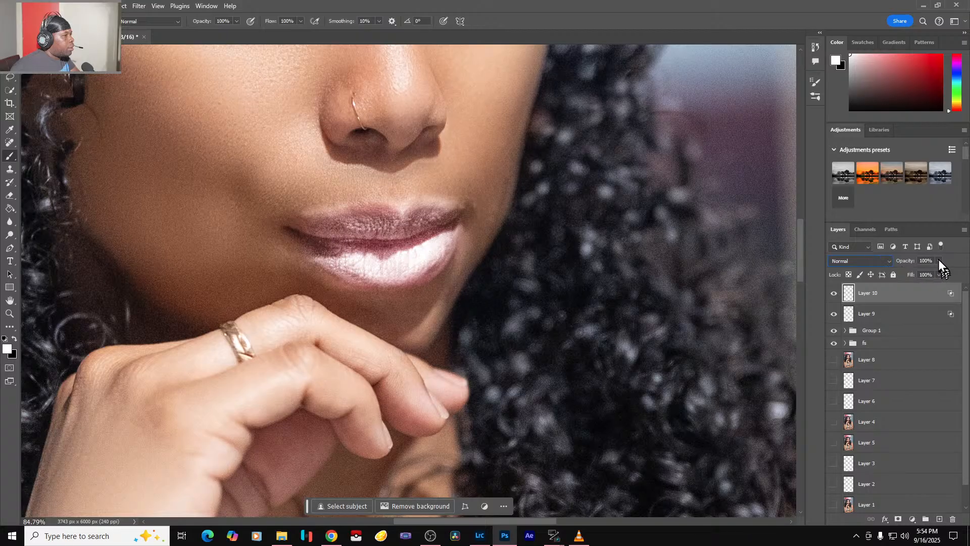
{"action": "left_click_drag", "start_coordinate": [938, 260], "coordinate": [889, 271]}
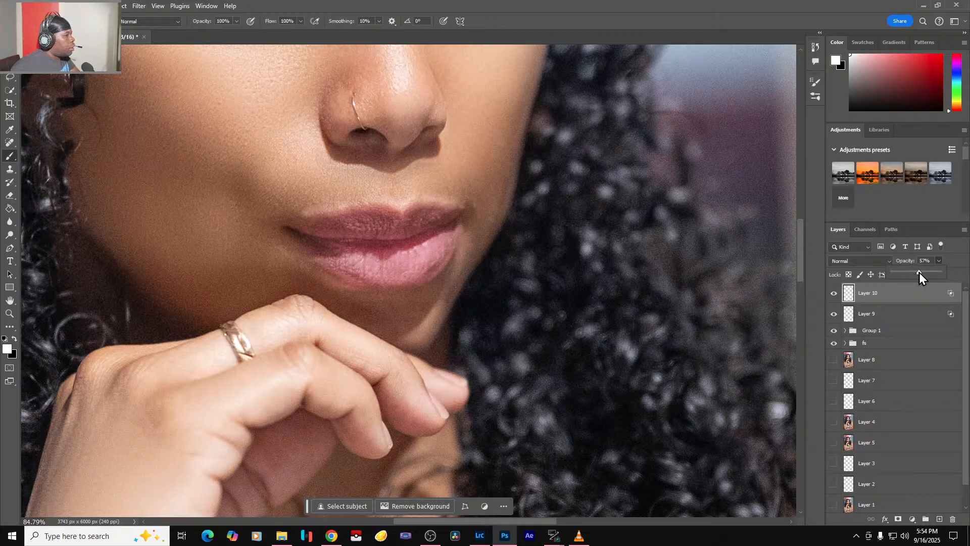
{"action": "left_click_drag", "start_coordinate": [920, 272], "coordinate": [953, 277]}
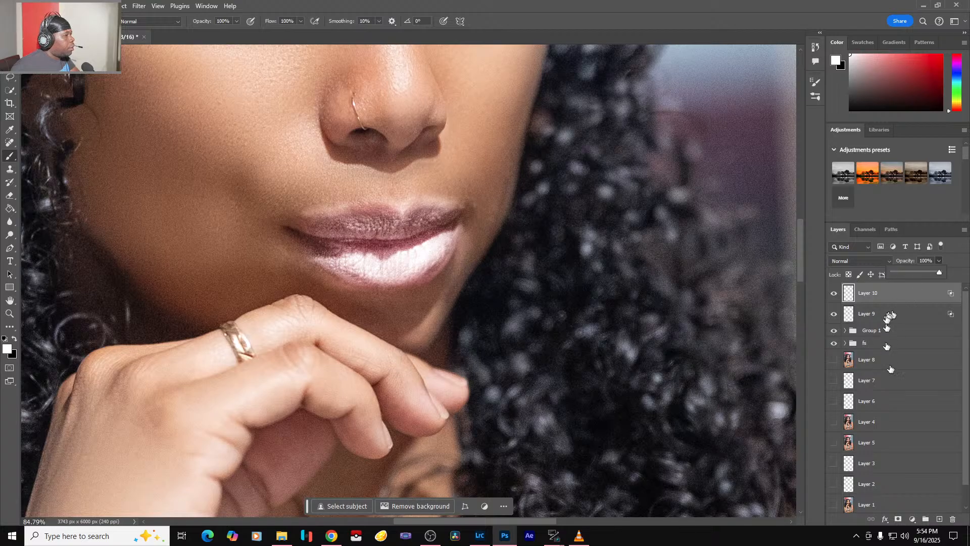
Step: Add a layer mask to Layer 10 and paint black on it to remove the white from the upper lip and lip line
{"action": "left_click", "coordinate": [897, 518]}
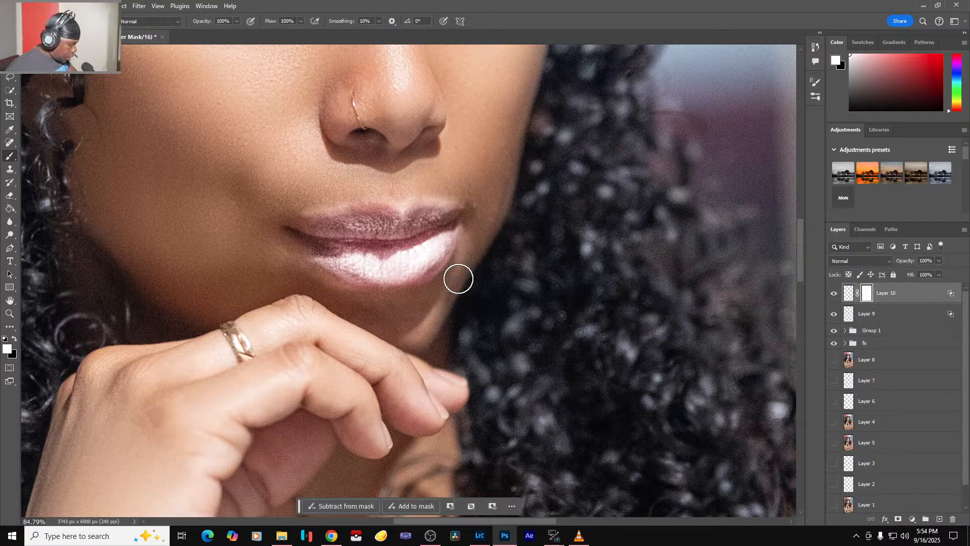
{"action": "key", "text": "x"}
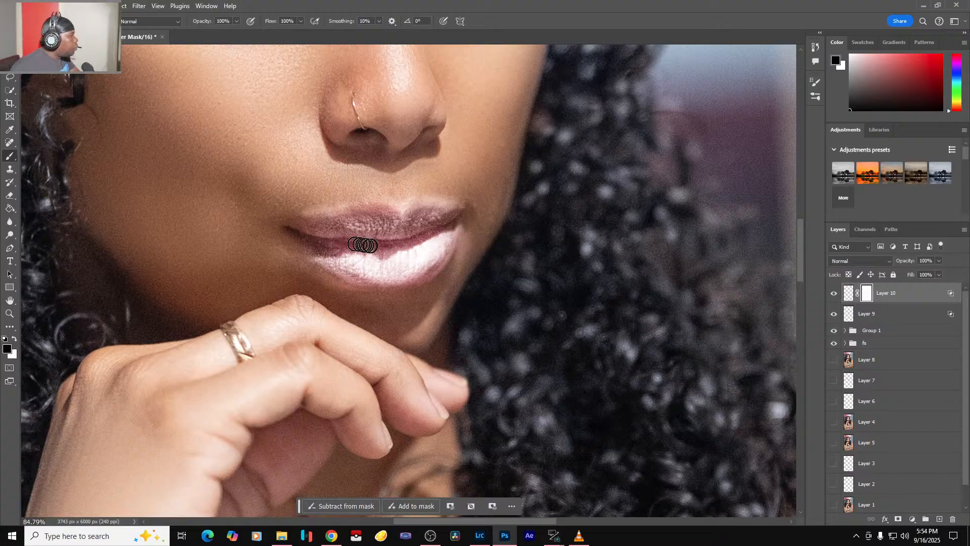
{"action": "left_click_drag", "start_coordinate": [363, 245], "coordinate": [429, 232]}
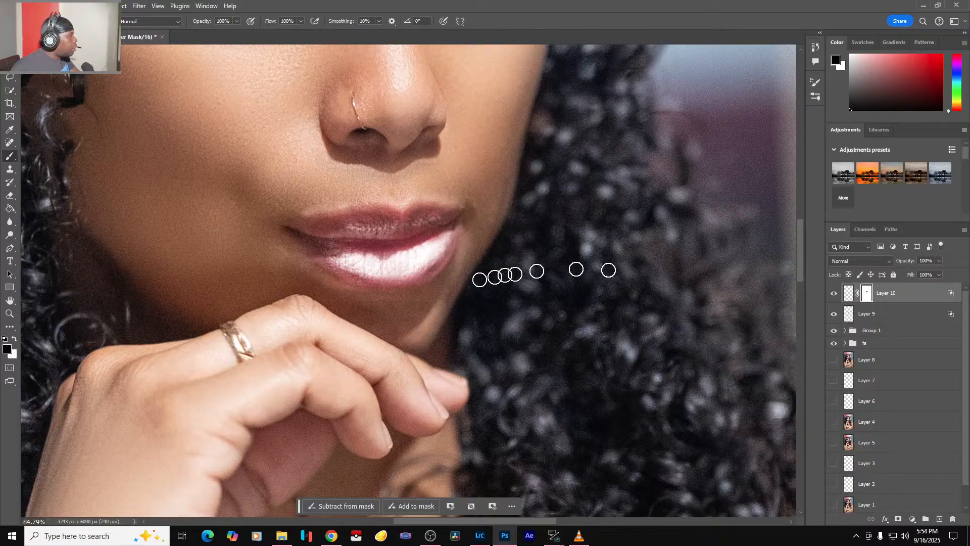
Step: Lower Layer 10's opacity to 20% and group it with Layer 9
{"action": "left_click", "coordinate": [939, 261]}
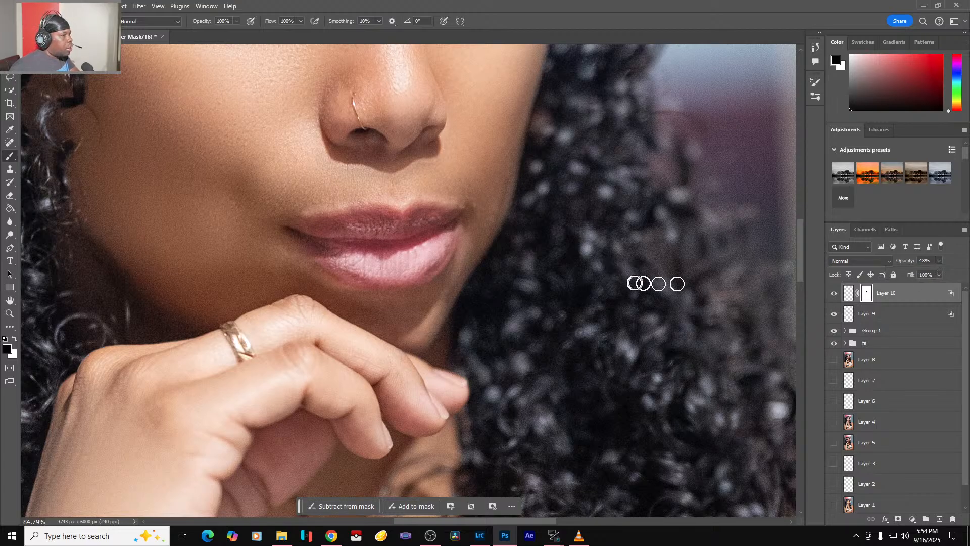
{"action": "key", "text": "ctrl+0"}
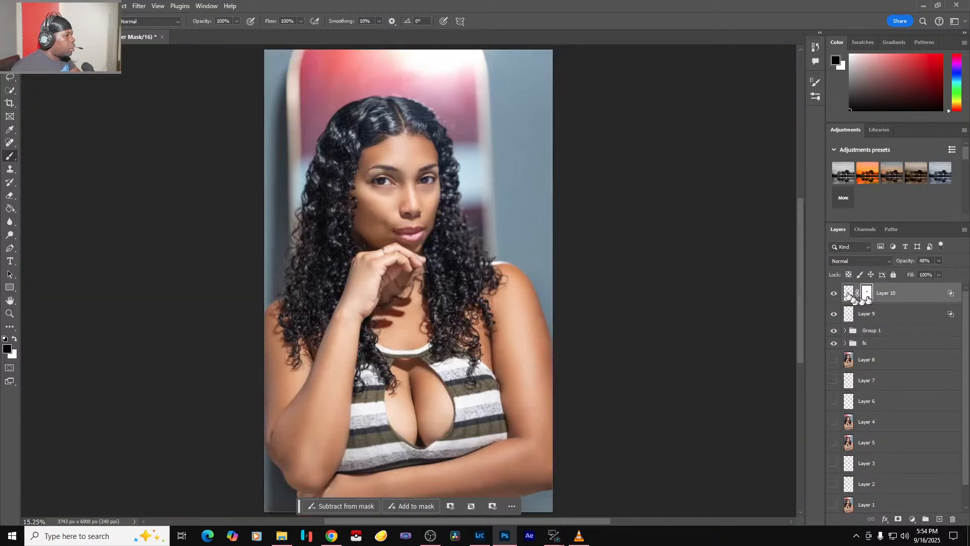
{"action": "left_click", "coordinate": [835, 295]}
{"action": "left_click", "coordinate": [834, 295]}
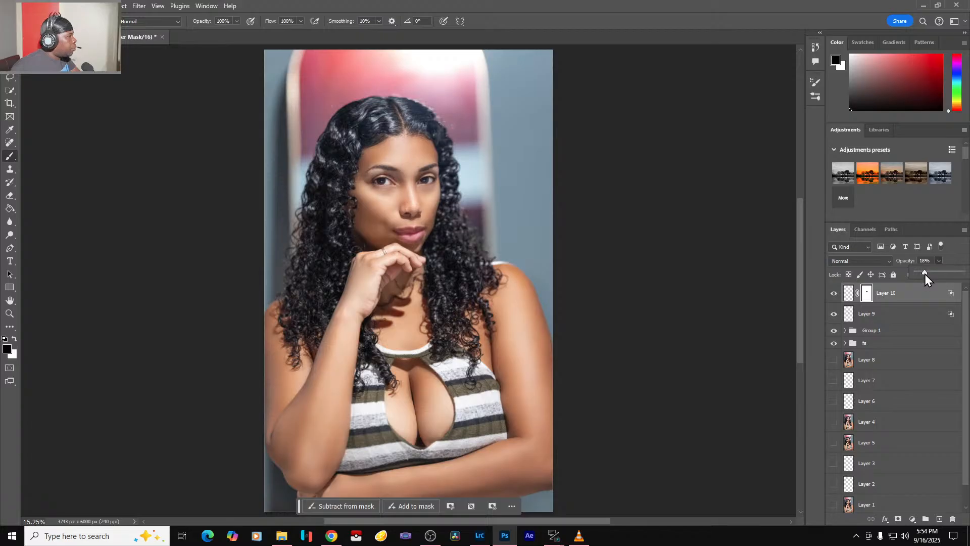
{"action": "left_click", "coordinate": [920, 260]}
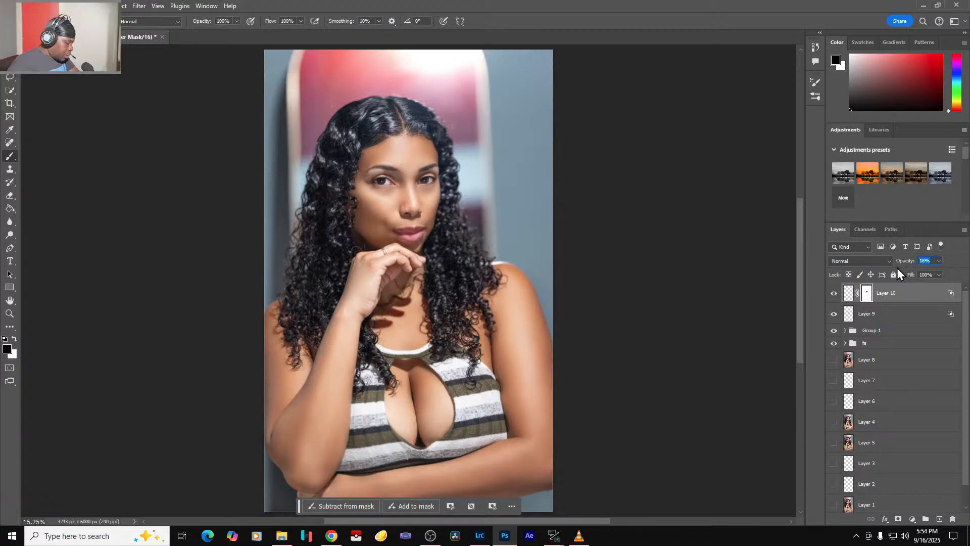
{"action": "type", "text": "20"}
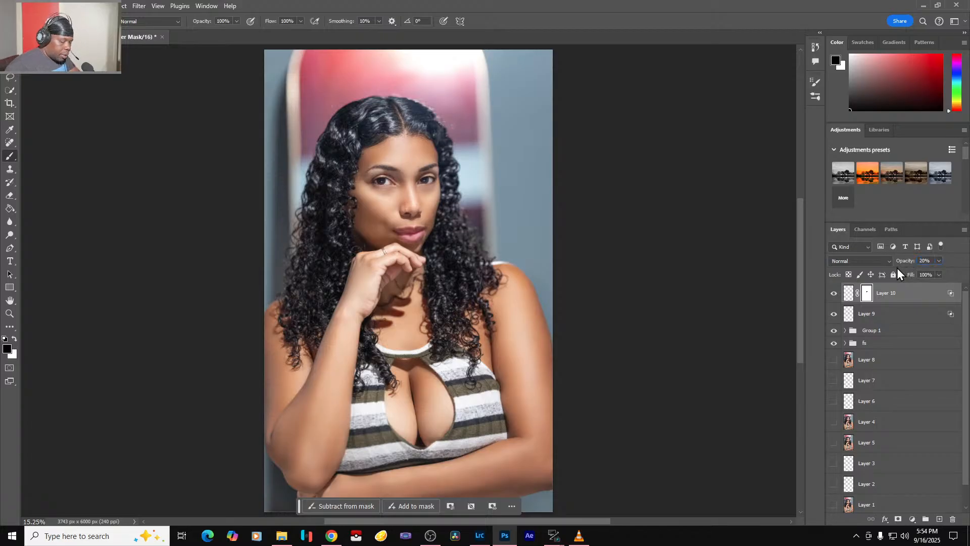
{"action": "left_click", "coordinate": [901, 317], "text": "shift"}
{"action": "key", "text": "ctrl+g"}
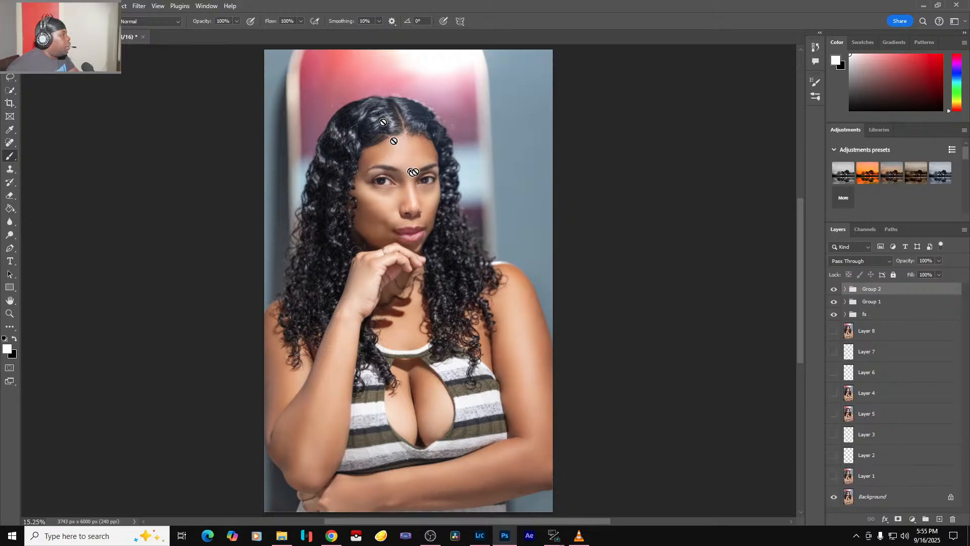
Step: Paint white at 10% brush opacity on the mask of burn layer b in Group 1 to darken the side of the nose
{"action": "left_click", "coordinate": [844, 301]}
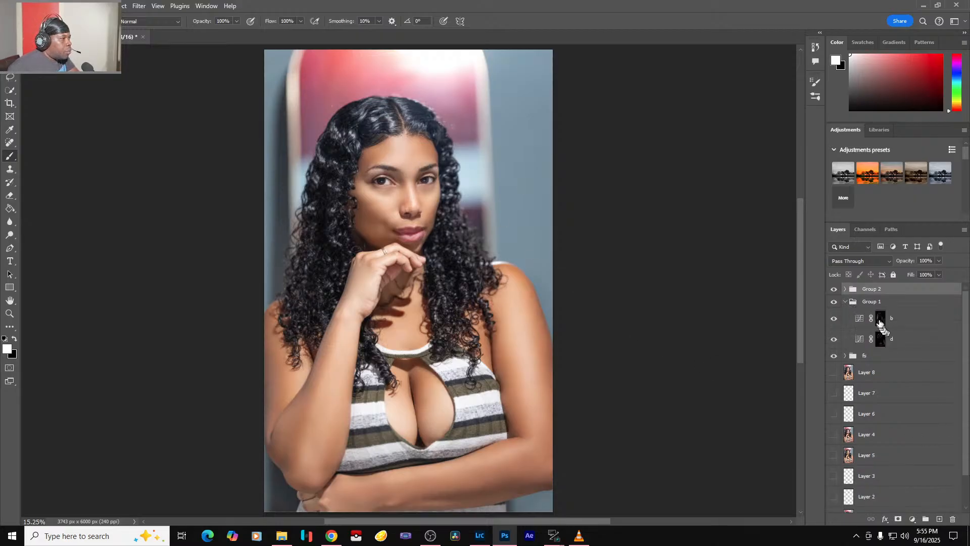
{"action": "left_click", "coordinate": [880, 323]}
{"action": "scroll", "coordinate": [368, 184], "scroll_direction": "up", "scroll_amount": 5}
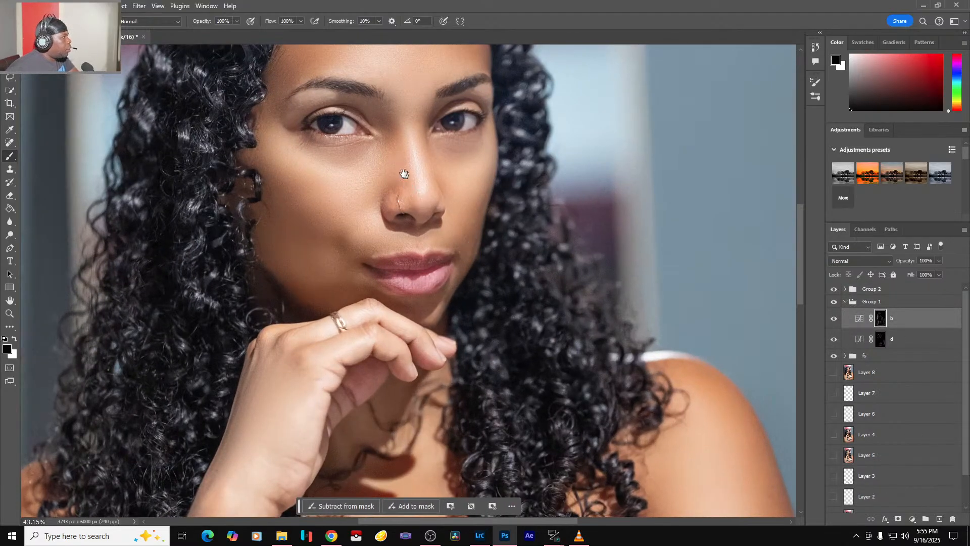
{"action": "left_click_drag", "start_coordinate": [404, 174], "coordinate": [462, 287]}
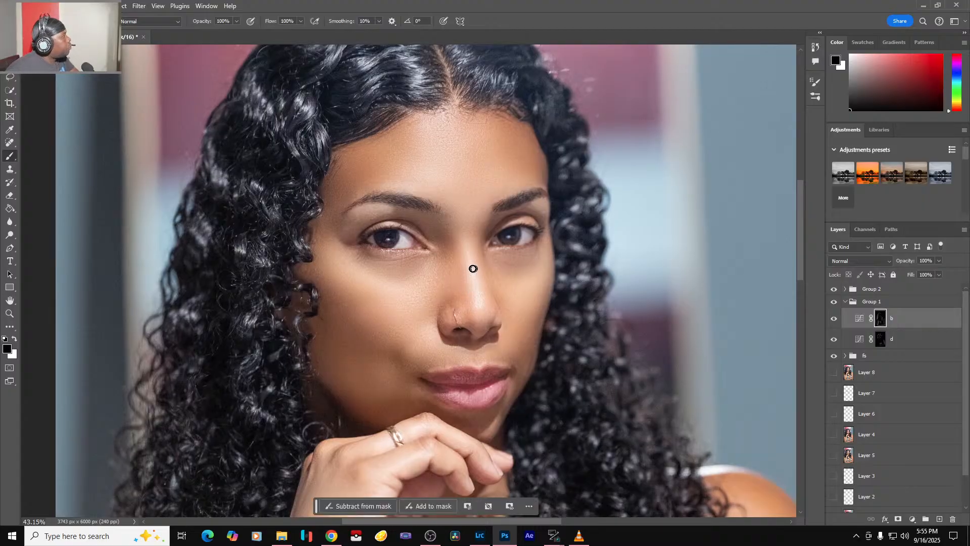
{"action": "key", "text": "x"}
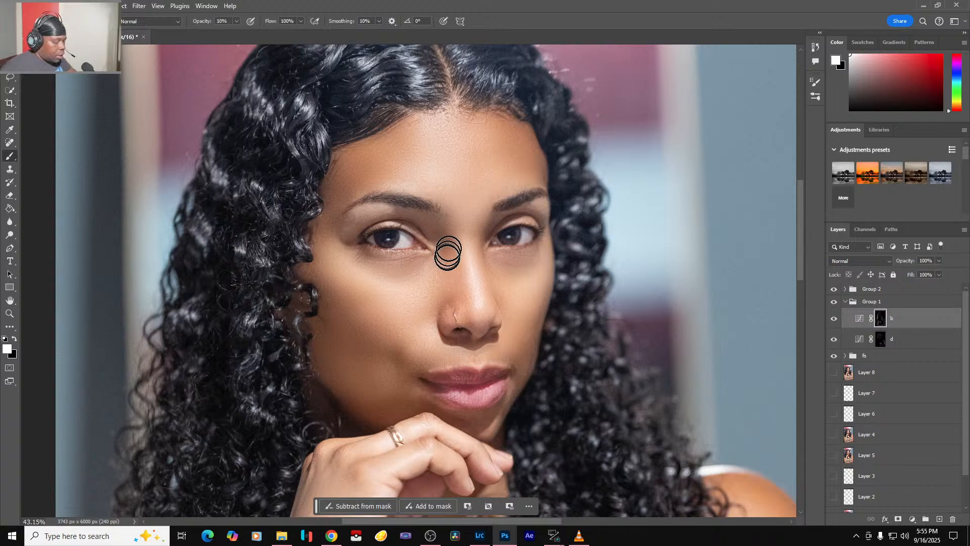
{"action": "left_click_drag", "start_coordinate": [461, 300], "coordinate": [441, 332]}
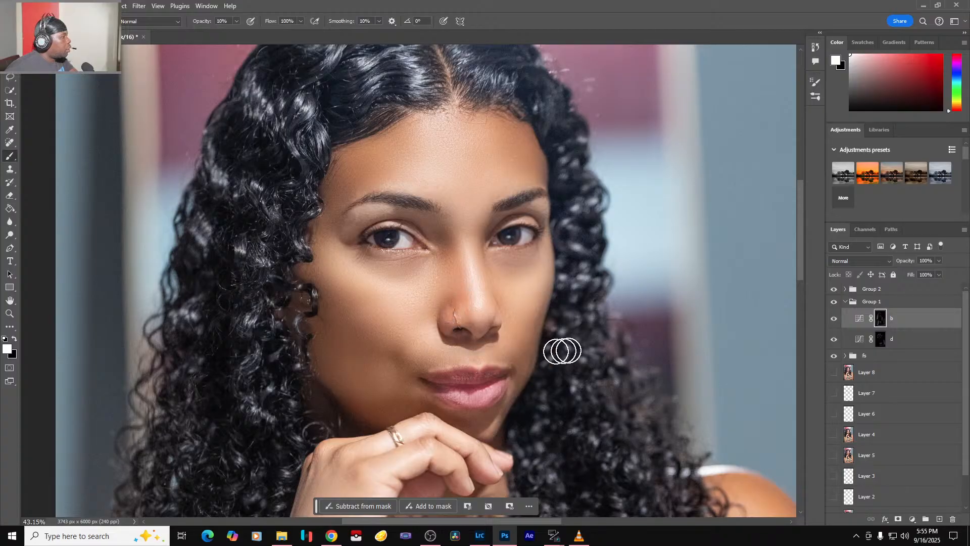
{"action": "key", "text": "ctrl+0"}
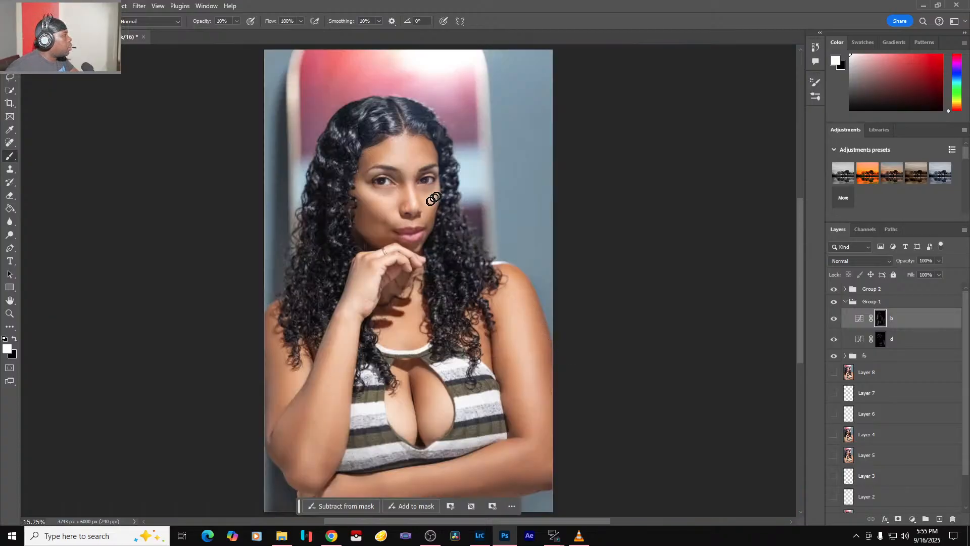
Step: Burn the base of the nose with a smaller brush at 30% opacity, and compare the portrait with Group 1 hidden and shown
{"action": "scroll", "coordinate": [433, 195], "scroll_direction": "up", "scroll_amount": 6}
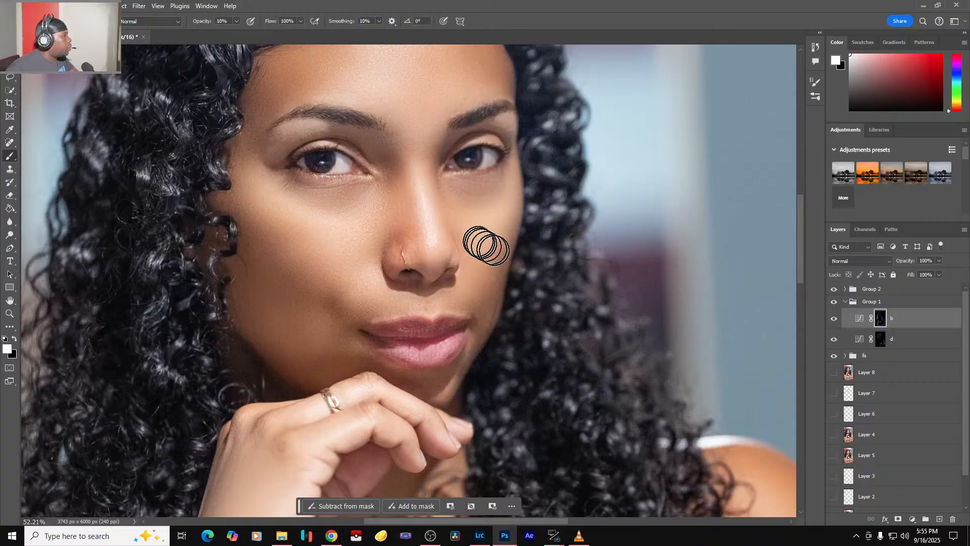
{"action": "key", "text": "bracketleft"}
{"action": "key", "text": "bracketleft"}
{"action": "key", "text": "bracketleft"}
{"action": "key", "text": "bracketleft"}
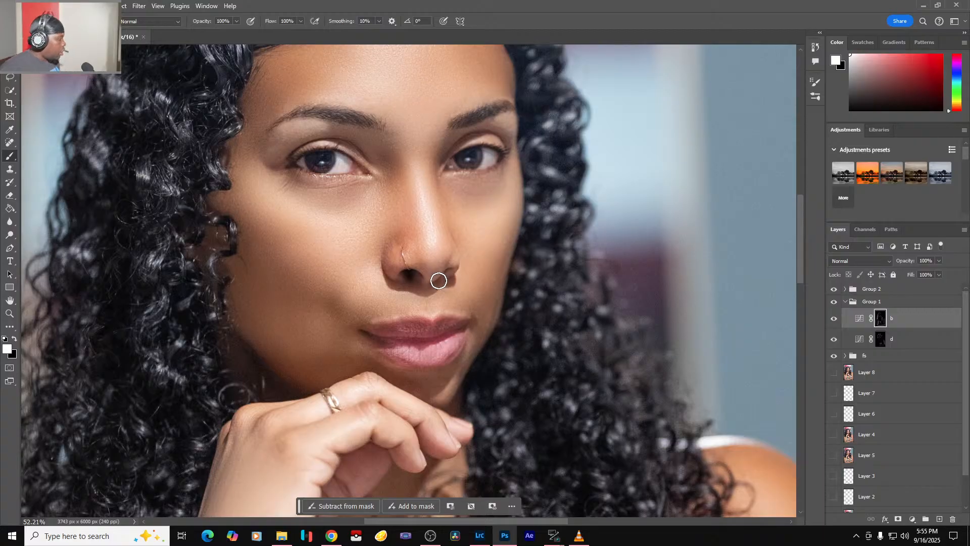
{"action": "key", "text": "3"}
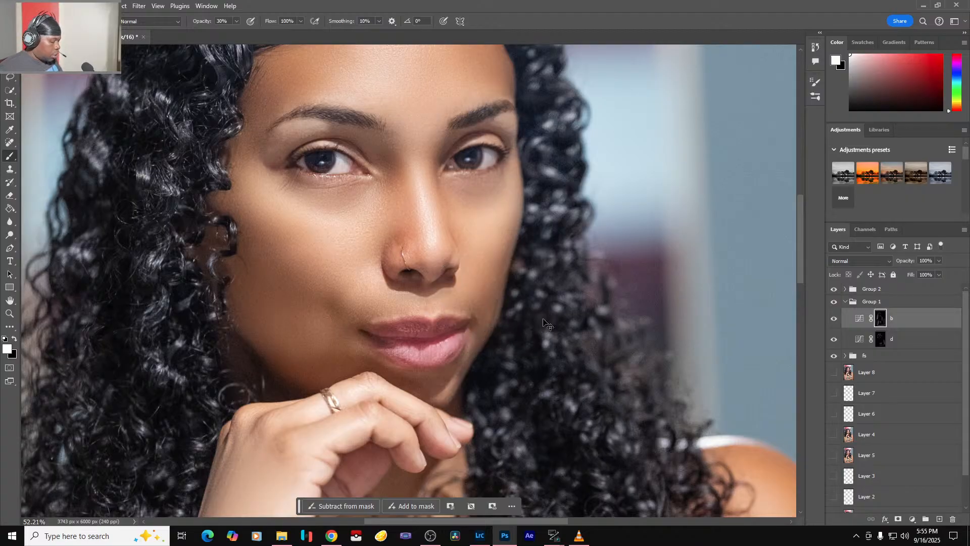
{"action": "key", "text": "ctrl+0"}
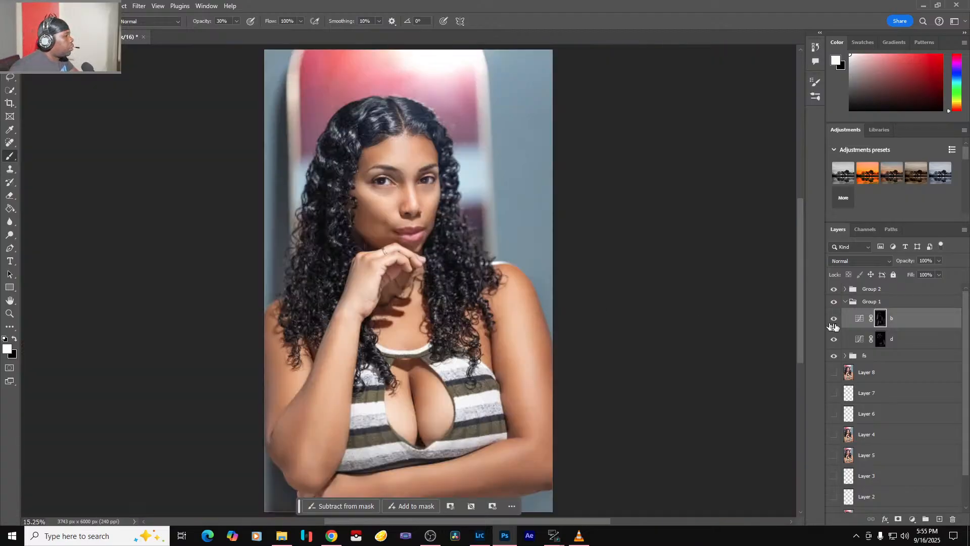
{"action": "left_click", "coordinate": [834, 301]}
{"action": "left_click", "coordinate": [835, 302]}
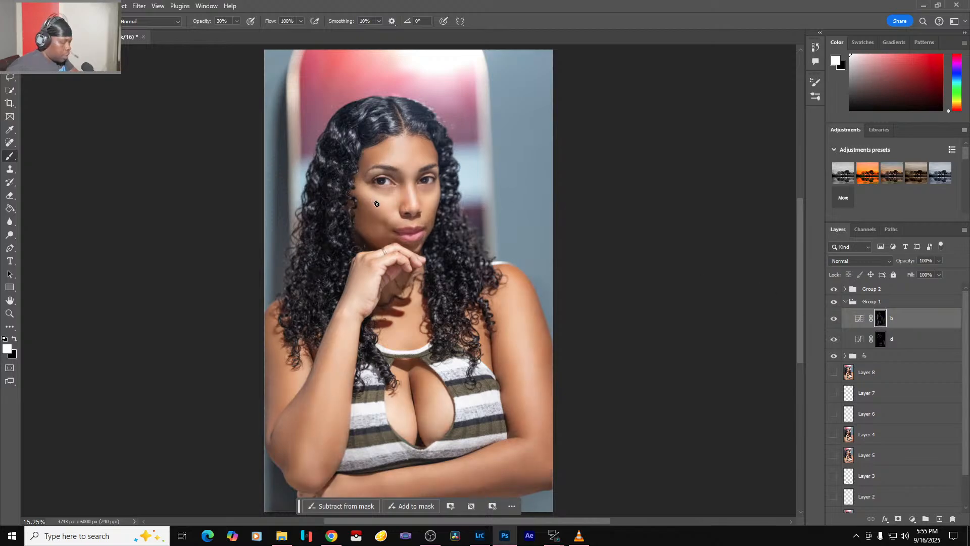
Step: Add a new empty layer above Group 2, sample the lip colour and change the foreground colour to the more saturated red e04959
{"action": "scroll", "coordinate": [376, 203], "scroll_direction": "up", "scroll_amount": 5}
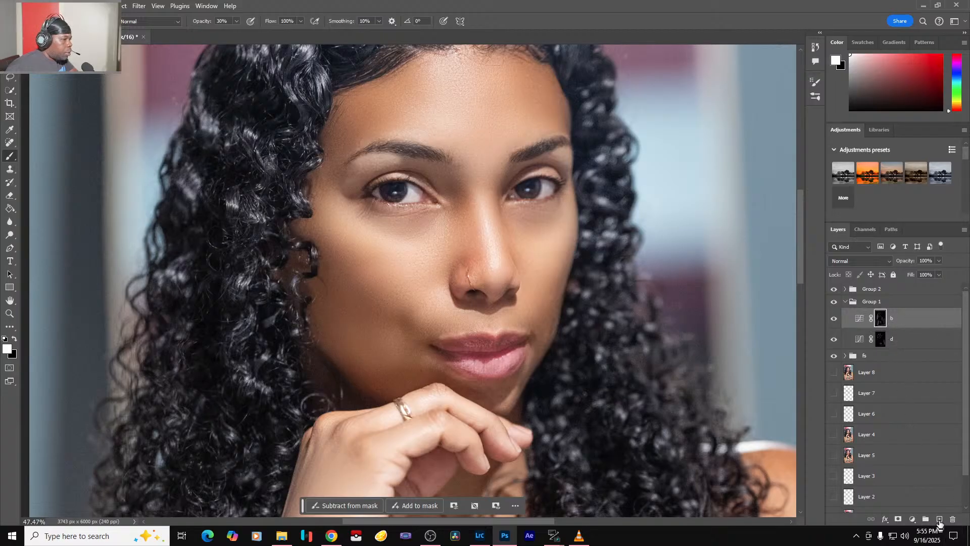
{"action": "left_click", "coordinate": [940, 523]}
{"action": "left_click_drag", "start_coordinate": [891, 319], "coordinate": [887, 285]}
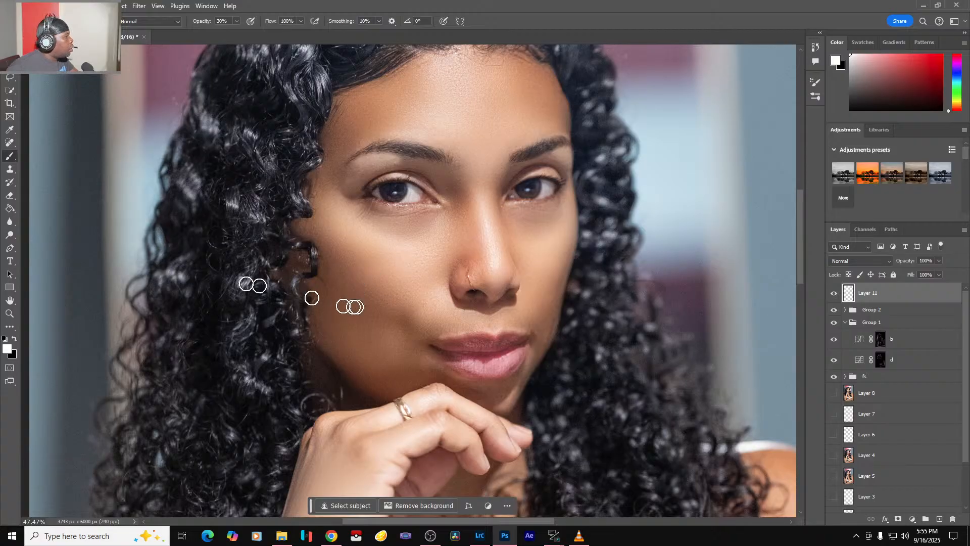
{"action": "left_click", "coordinate": [483, 360], "text": "alt"}
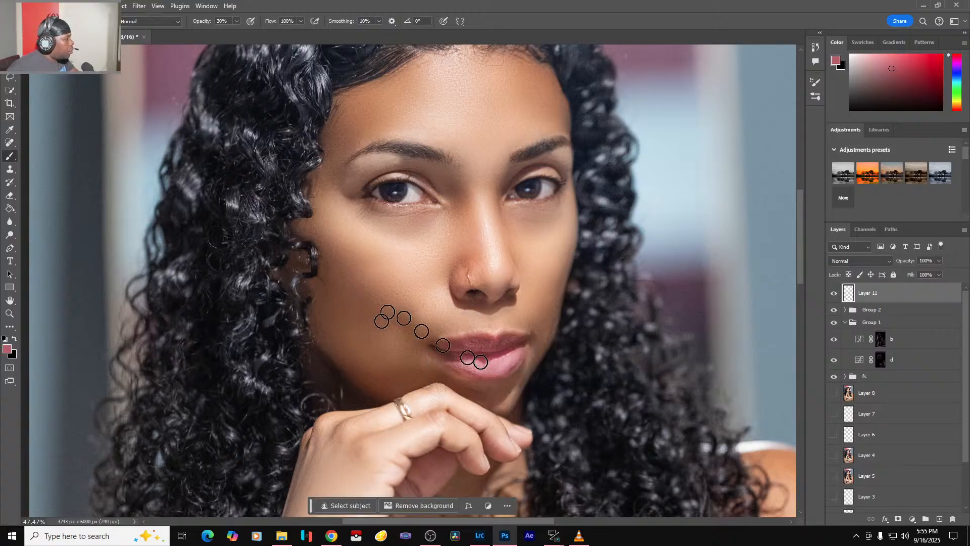
{"action": "left_click", "coordinate": [6, 349]}
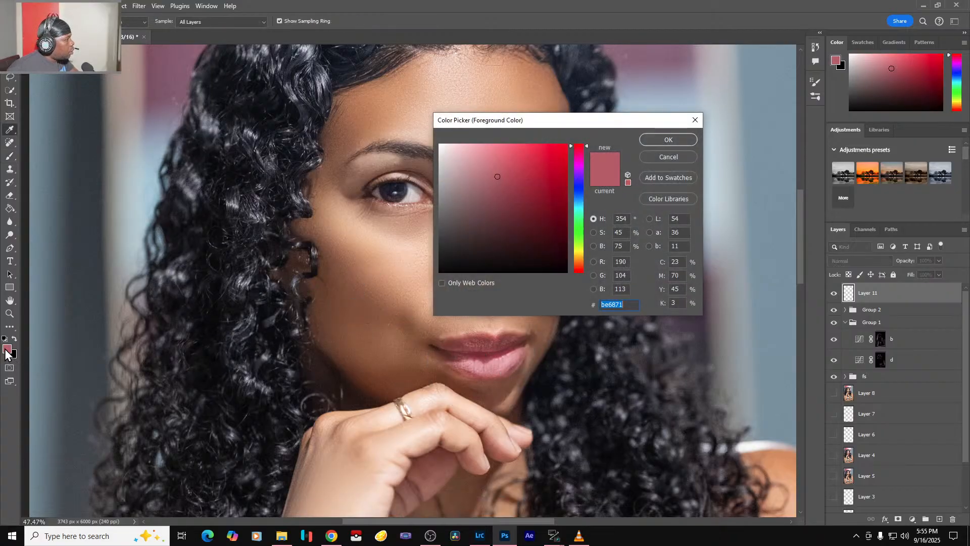
{"action": "left_click", "coordinate": [525, 160]}
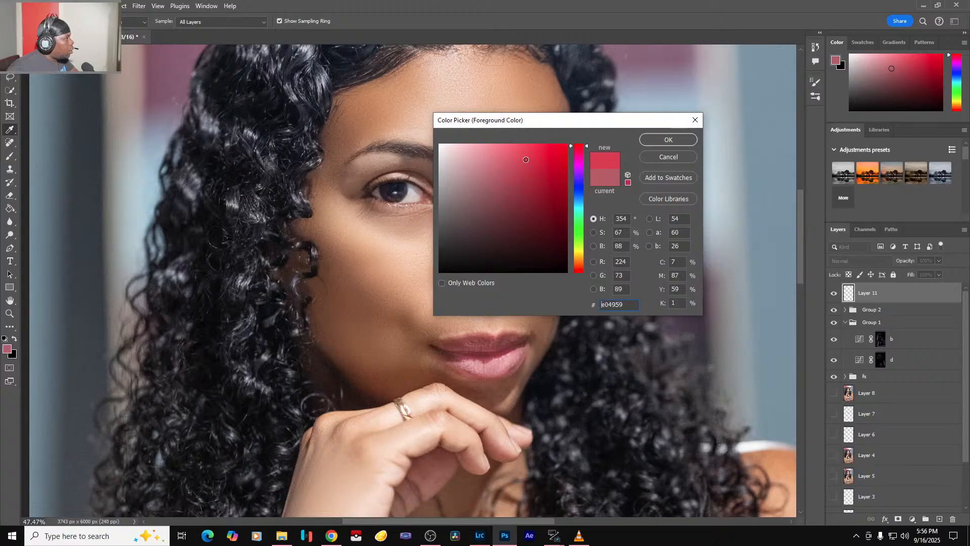
{"action": "left_click", "coordinate": [657, 141]}
Step: Paint a soft red blush patch over the cheek beside the nose ring with an enlarged brush at 100% opacity
{"action": "key", "text": "bracketright"}
{"action": "key", "text": "bracketright"}
{"action": "key", "text": "bracketright"}
{"action": "key", "text": "bracketright"}
{"action": "key", "text": "bracketright"}
{"action": "key", "text": "bracketright"}
{"action": "key", "text": "bracketright"}
{"action": "key", "text": "bracketright"}
{"action": "key", "text": "bracketright"}
{"action": "key", "text": "bracketright"}
{"action": "key", "text": "bracketright"}
{"action": "key", "text": "bracketright"}
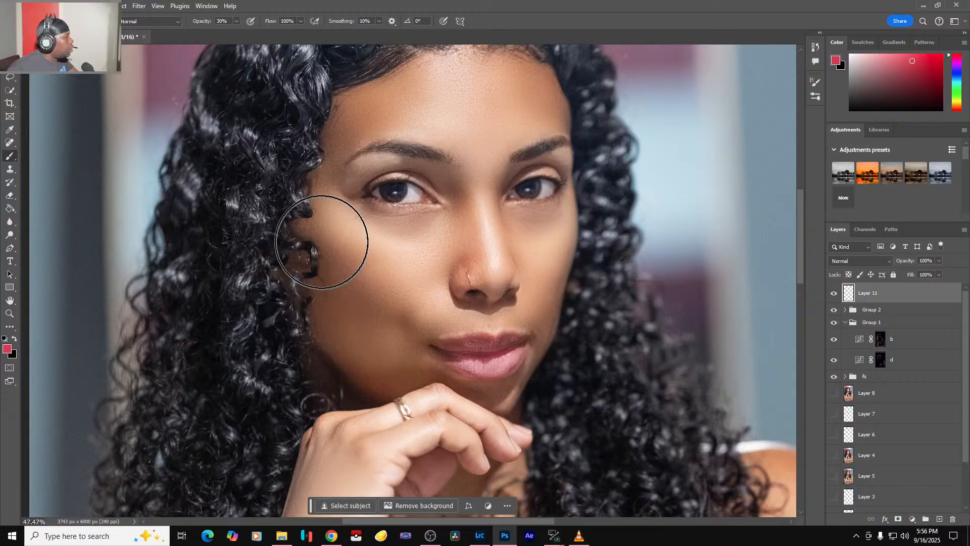
{"action": "mouse_move", "coordinate": [320, 244]}
{"action": "left_mouse_down"}
{"action": "mouse_move", "coordinate": [383, 282]}
{"action": "mouse_move", "coordinate": [329, 238]}
{"action": "mouse_move", "coordinate": [357, 253]}
{"action": "left_mouse_up"}
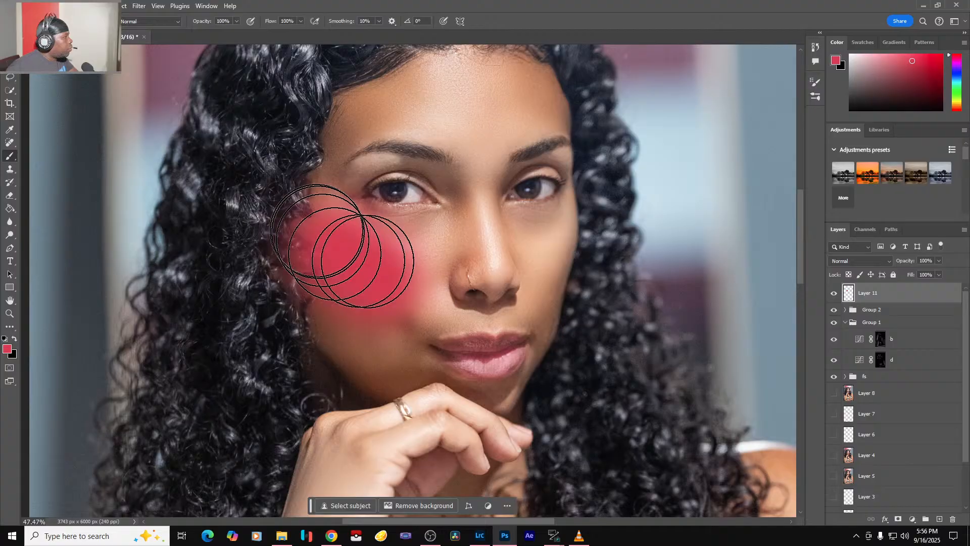
{"action": "double_click", "coordinate": [920, 297]}
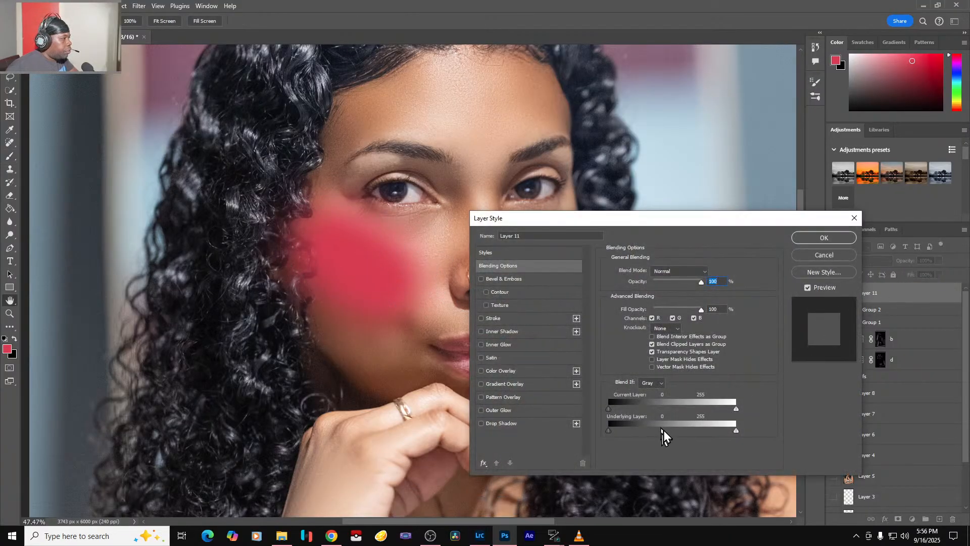
{"action": "left_click", "coordinate": [823, 238]}
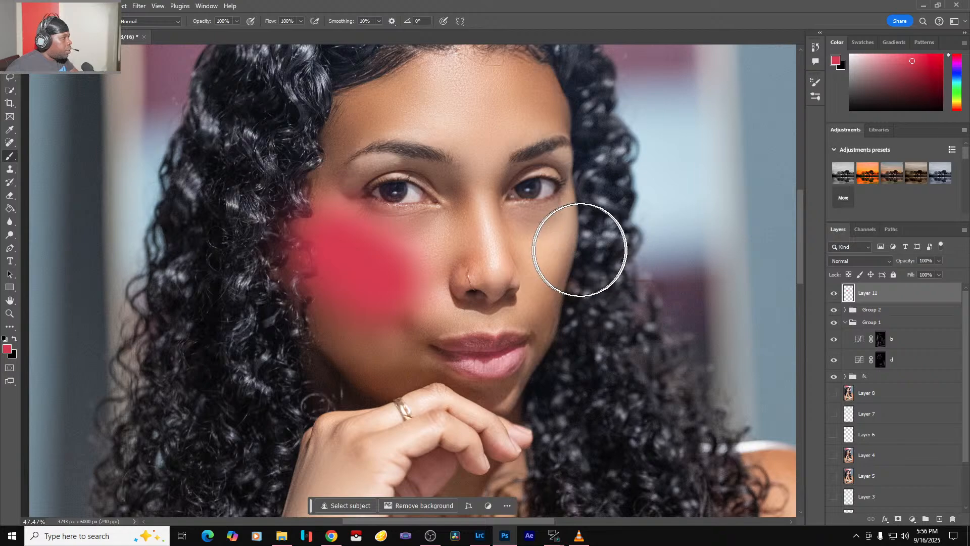
Step: Paint a smaller red blush patch on the narrow far cheek with a reduced brush
{"action": "key", "text": "bracketleft"}
{"action": "key", "text": "bracketleft"}
{"action": "key", "text": "bracketleft"}
{"action": "key", "text": "bracketleft"}
{"action": "key", "text": "bracketleft"}
{"action": "left_click_drag", "start_coordinate": [567, 234], "coordinate": [555, 280]}
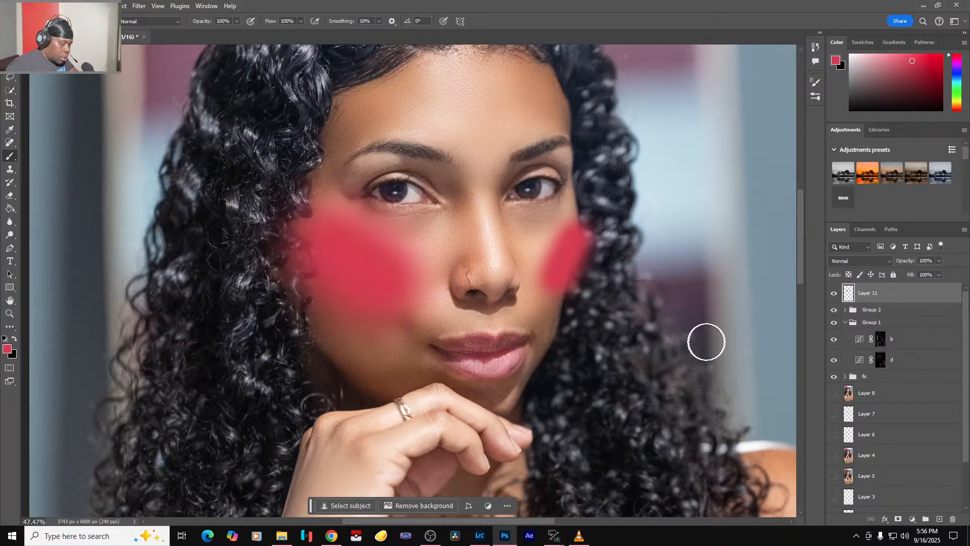
Step: Split the dark end of the blush layer's underlying-layer Blend If range to 26 / 185
{"action": "double_click", "coordinate": [918, 294]}
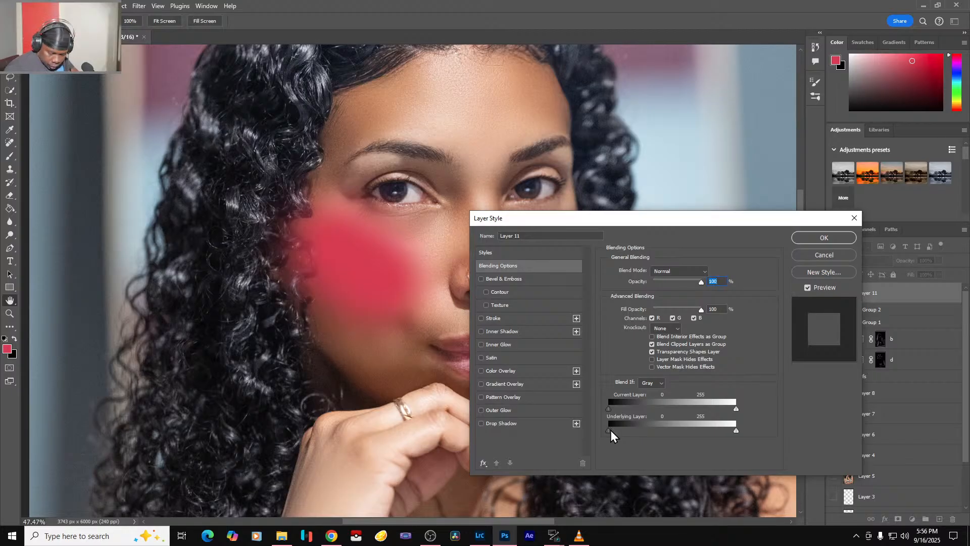
{"action": "left_click_drag", "start_coordinate": [611, 429], "coordinate": [632, 430]}
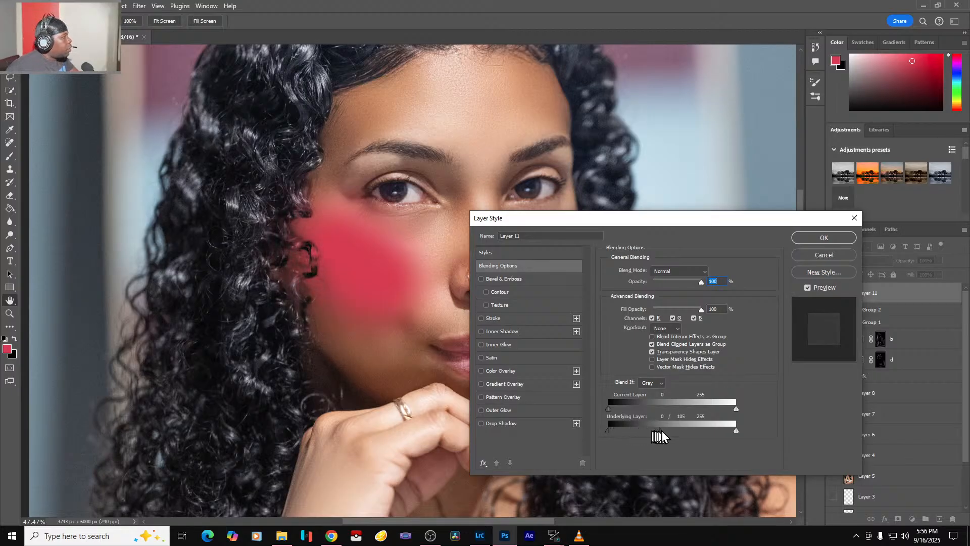
{"action": "left_click_drag", "start_coordinate": [700, 434], "coordinate": [679, 435]}
{"action": "left_click_drag", "start_coordinate": [620, 433], "coordinate": [623, 433]}
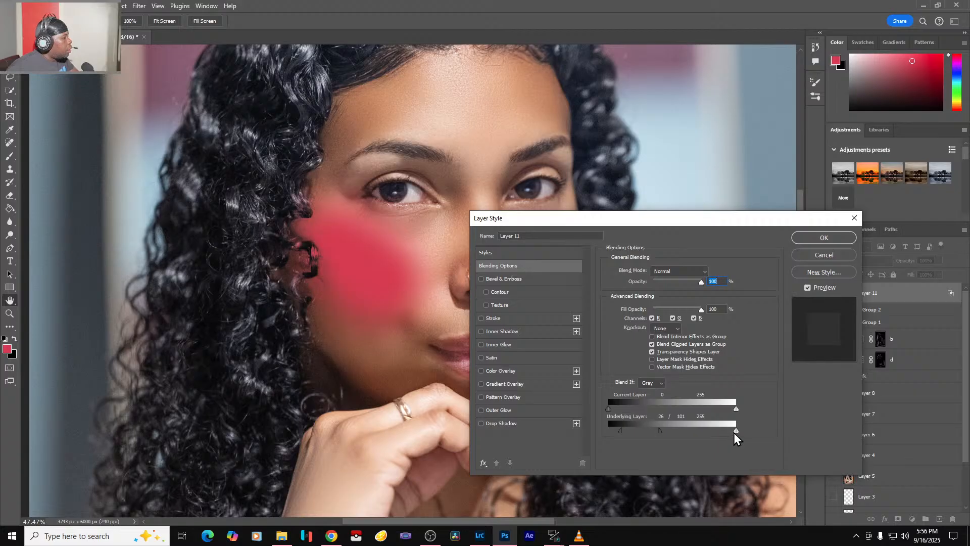
{"action": "mouse_move", "coordinate": [735, 430]}
{"action": "left_mouse_down"}
{"action": "mouse_move", "coordinate": [689, 432]}
{"action": "mouse_move", "coordinate": [743, 432]}
{"action": "left_mouse_up"}
{"action": "left_click_drag", "start_coordinate": [661, 432], "coordinate": [707, 431]}
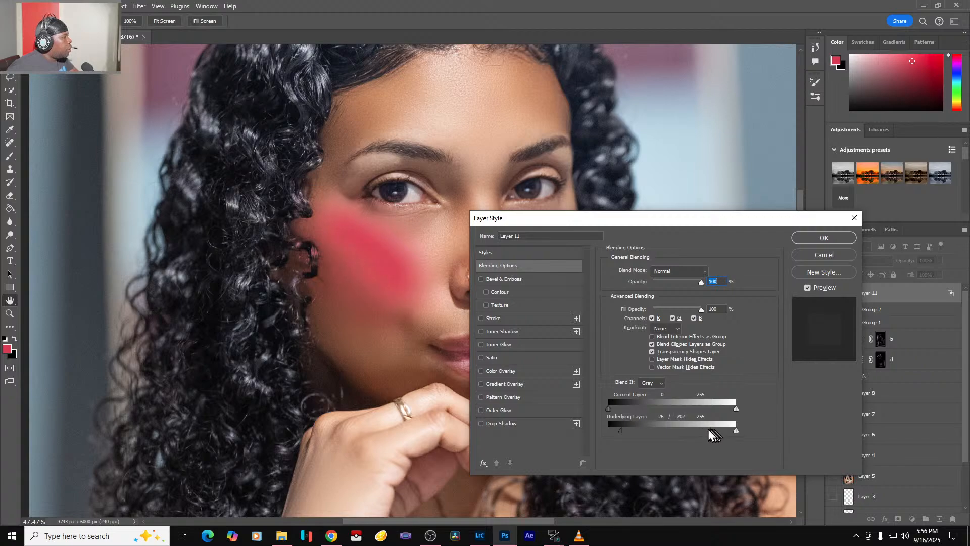
{"action": "mouse_move", "coordinate": [708, 429]}
{"action": "left_mouse_down"}
{"action": "mouse_move", "coordinate": [726, 430]}
{"action": "mouse_move", "coordinate": [700, 432]}
{"action": "mouse_move", "coordinate": [709, 432]}
{"action": "left_mouse_up"}
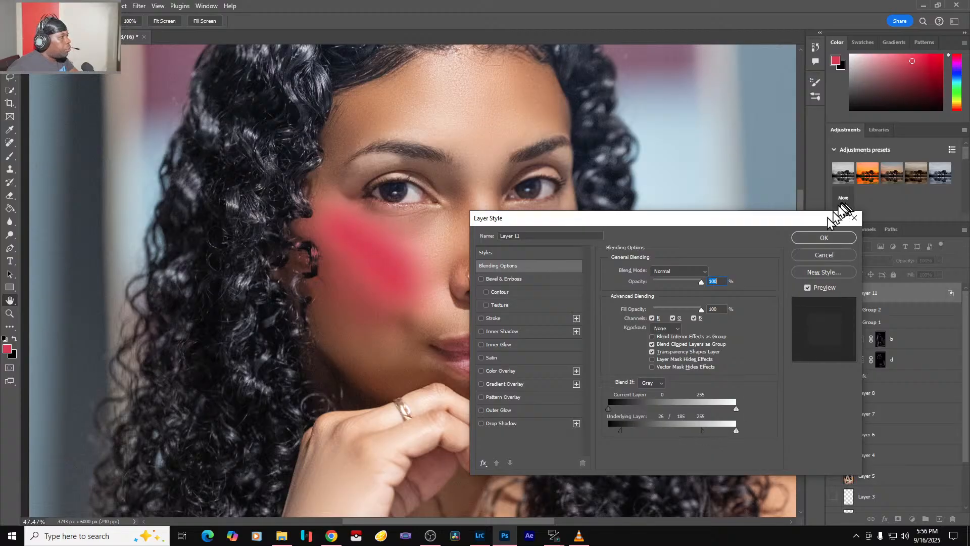
{"action": "left_click", "coordinate": [816, 237]}
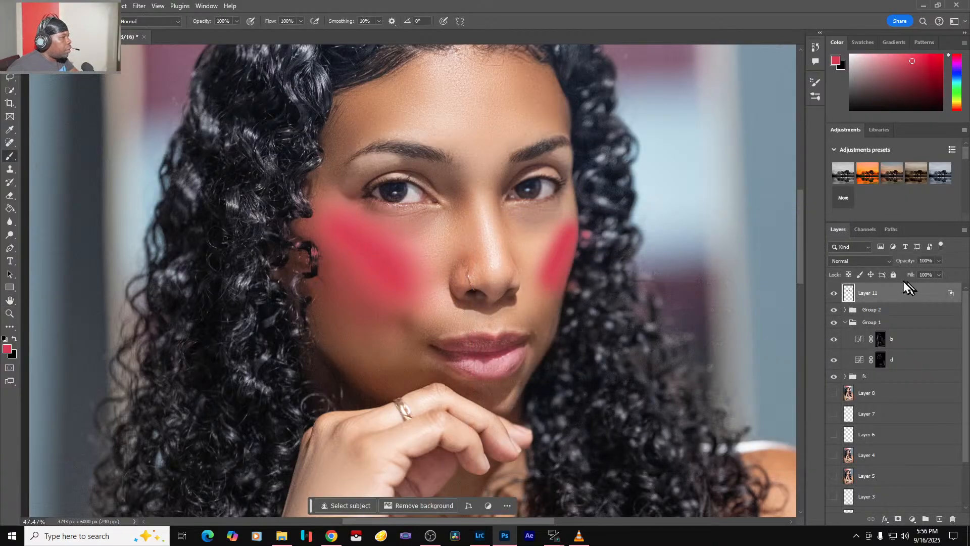
Step: Apply a Gaussian Blur with a 14-pixel radius to the blush layer and return to the Brush tool
{"action": "key", "text": "ctrl+alt+f"}
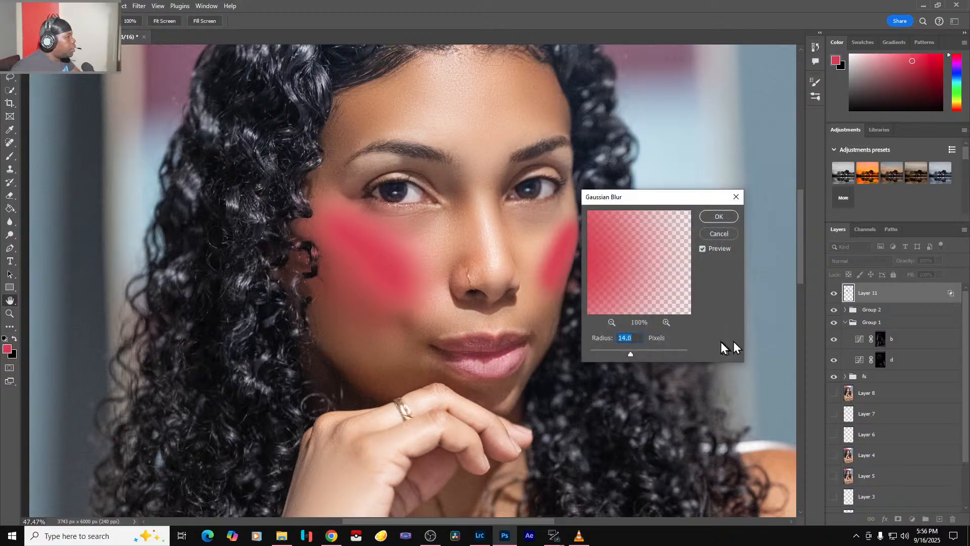
{"action": "key", "text": "Return"}
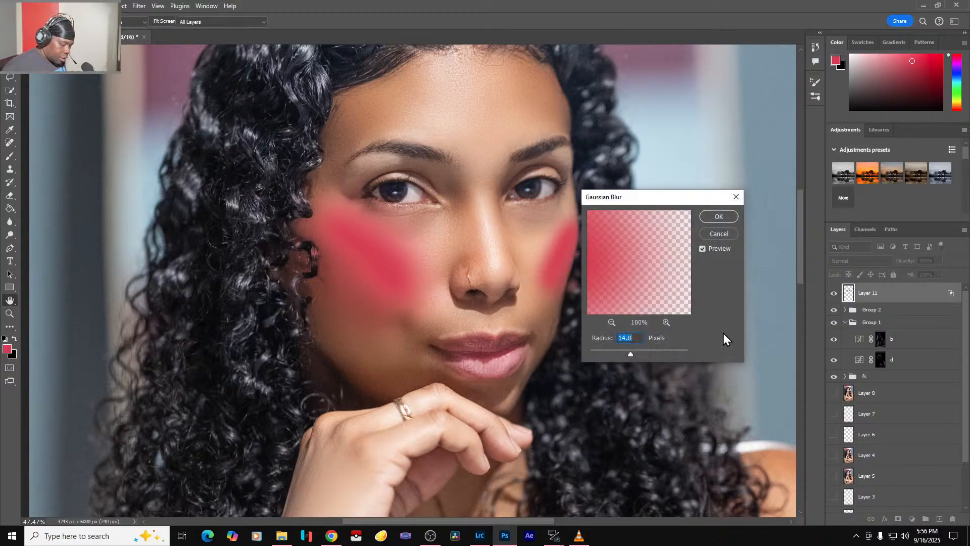
{"action": "key", "text": "b"}
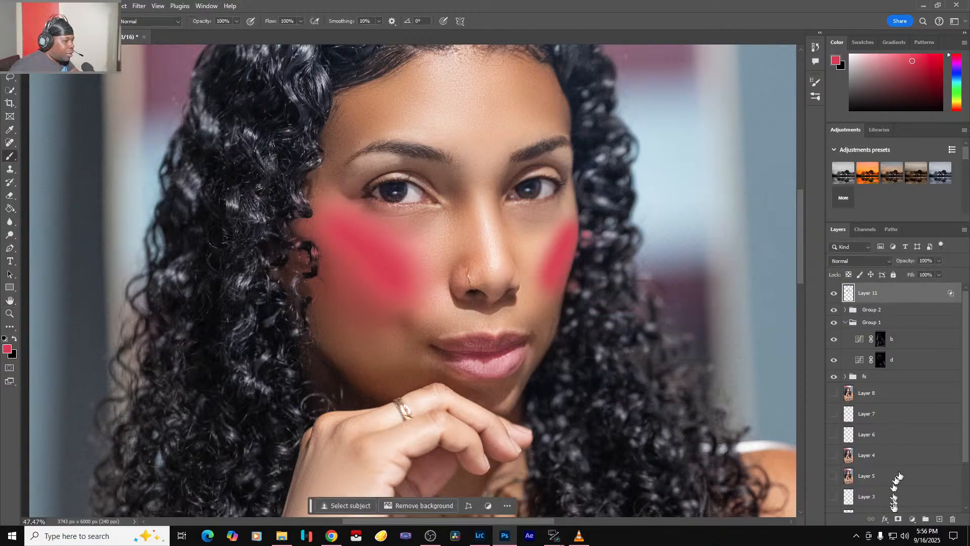
Step: Add a layer mask to the blush layer, mask the red spill off the hair in black and set the blend mode to Soft Light
{"action": "left_click", "coordinate": [897, 519]}
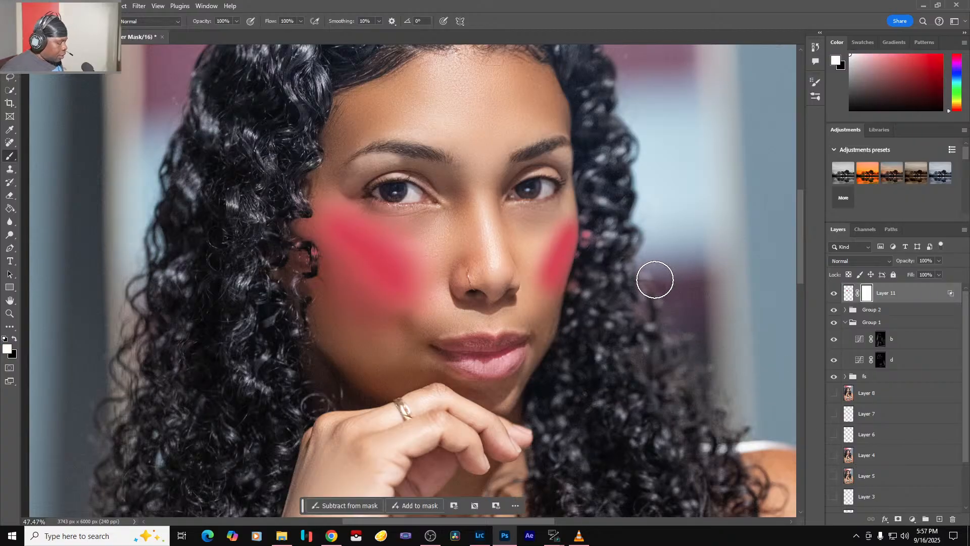
{"action": "key", "text": "x"}
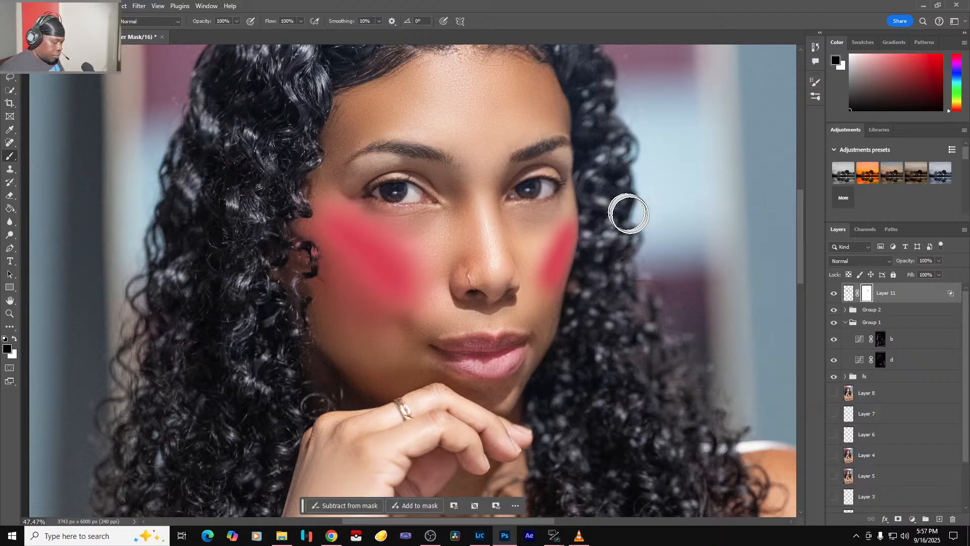
{"action": "left_click", "coordinate": [879, 262]}
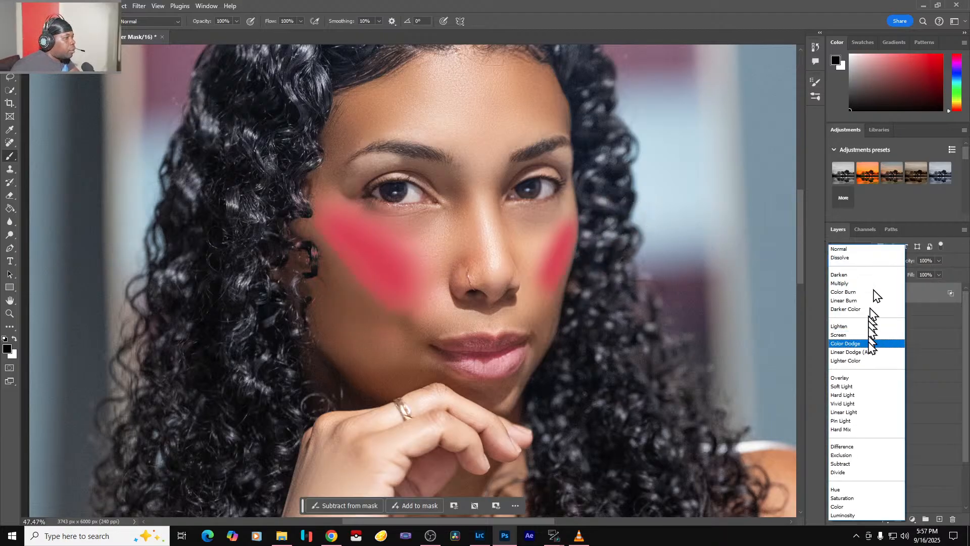
{"action": "left_click", "coordinate": [870, 387]}
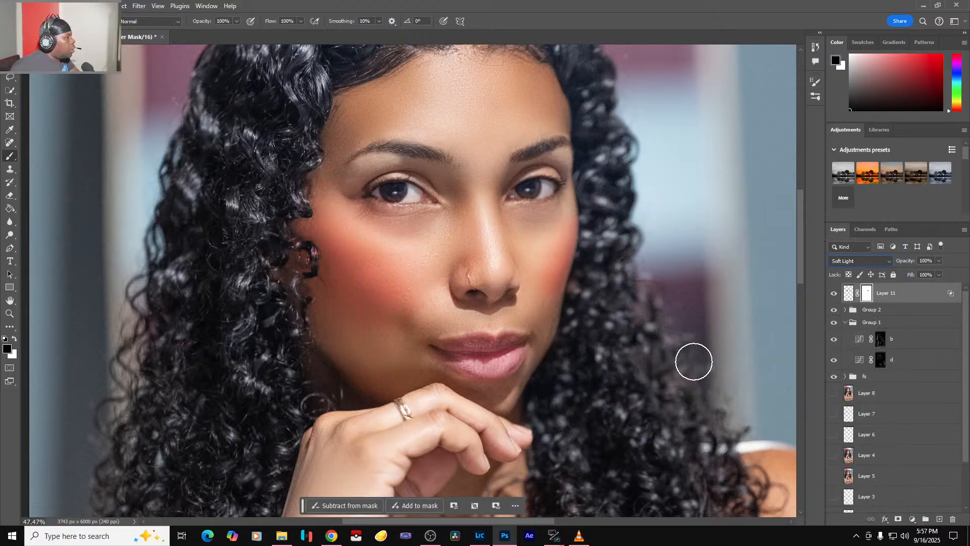
Step: Lower the blush layer's opacity to 40% and compare the whole portrait with the layer hidden and shown
{"action": "key", "text": "ctrl+0"}
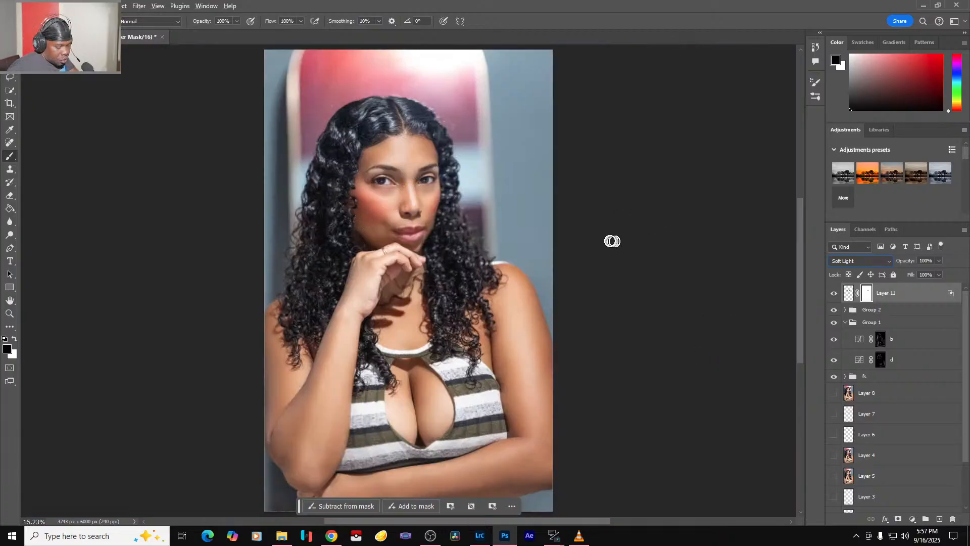
{"action": "scroll", "coordinate": [370, 197], "scroll_direction": "up", "scroll_amount": 7}
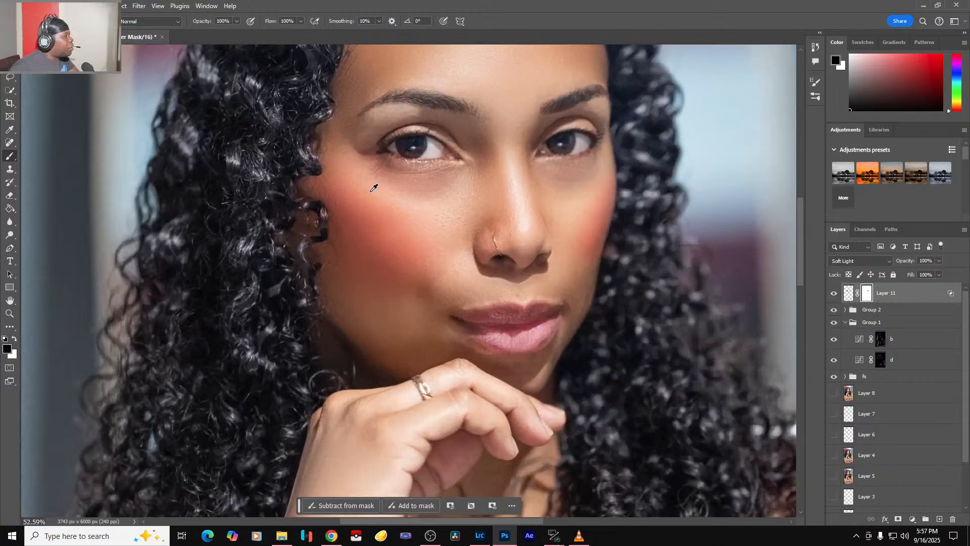
{"action": "scroll", "coordinate": [374, 188], "scroll_direction": "up", "scroll_amount": 1}
{"action": "left_click", "coordinate": [938, 261]}
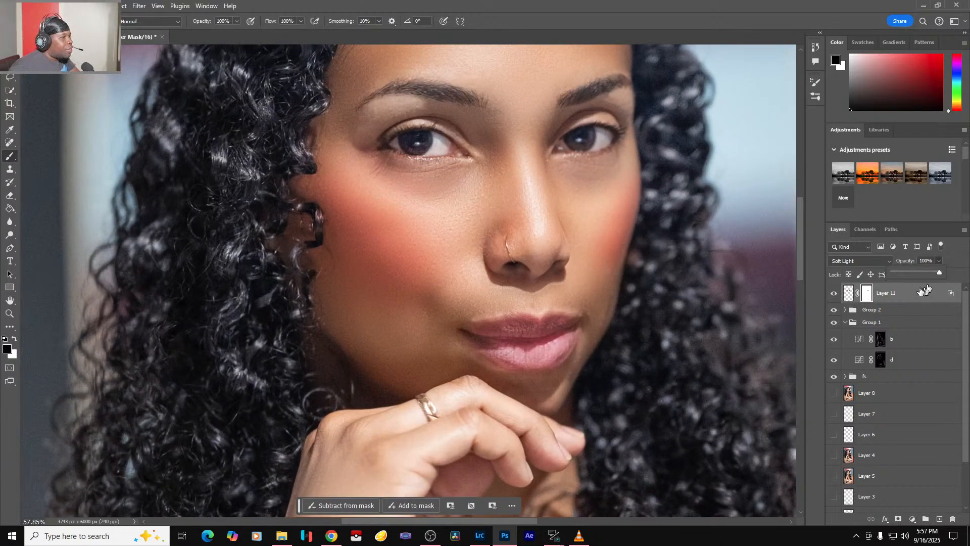
{"action": "left_click_drag", "start_coordinate": [892, 274], "coordinate": [877, 278]}
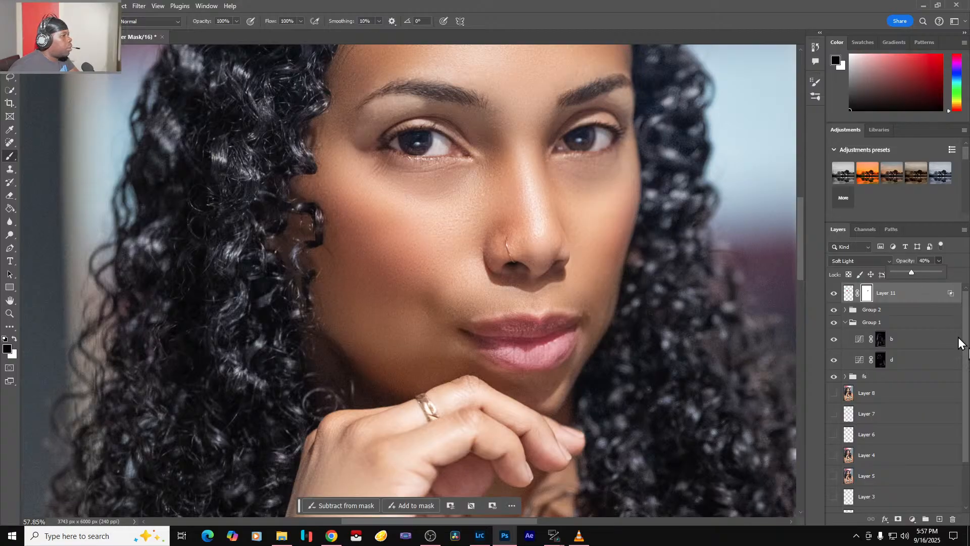
{"action": "key", "text": "ctrl+0"}
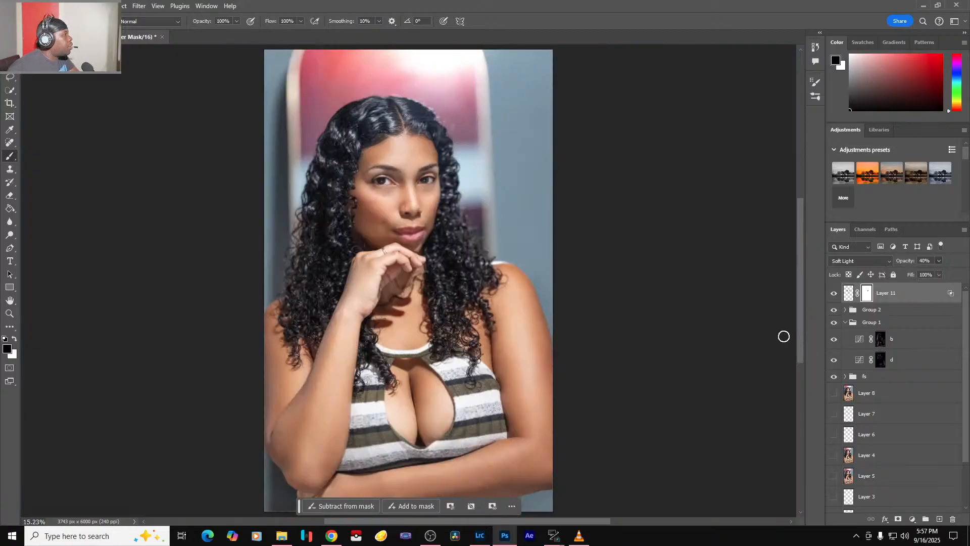
{"action": "left_click", "coordinate": [834, 294]}
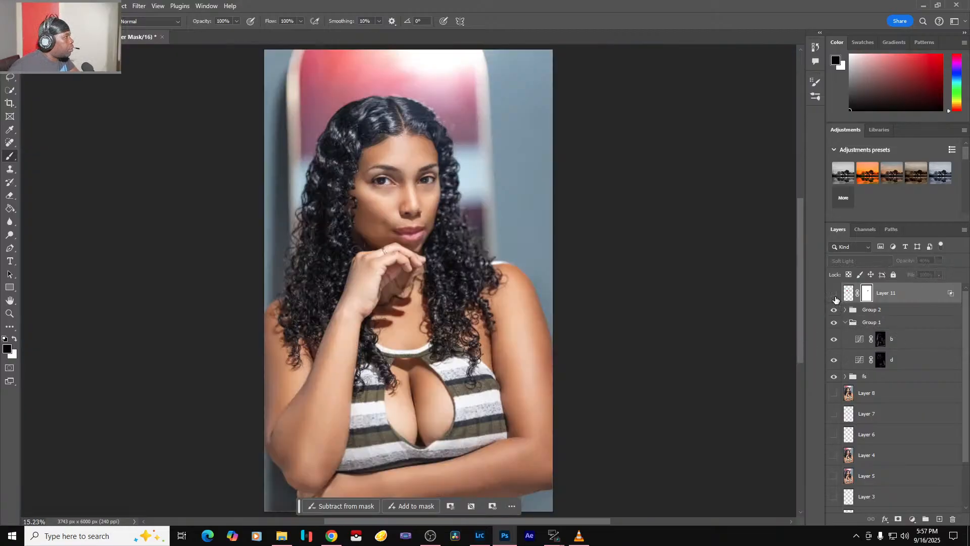
{"action": "left_click", "coordinate": [834, 294]}
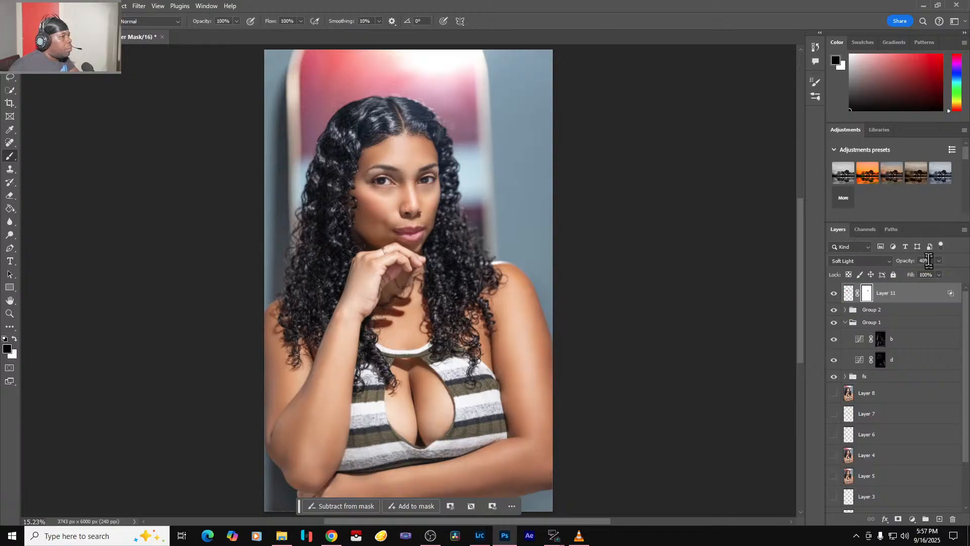
Step: Set the blush layer's opacity to 35% and compare the portrait with the layer hidden and shown
{"action": "type", "text": "35"}
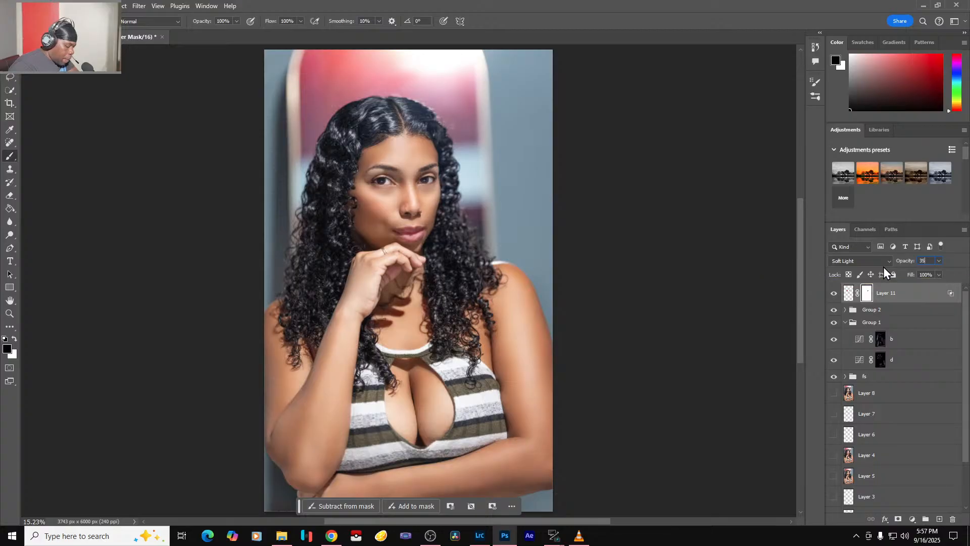
{"action": "left_click", "coordinate": [834, 293]}
{"action": "left_click", "coordinate": [834, 293]}
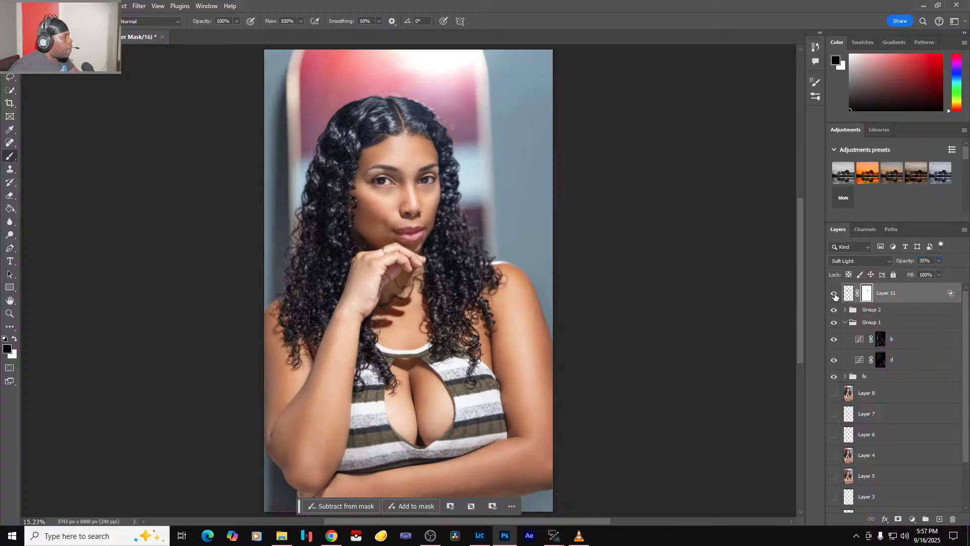
{"action": "left_click", "coordinate": [834, 293]}
{"action": "left_click", "coordinate": [834, 294]}
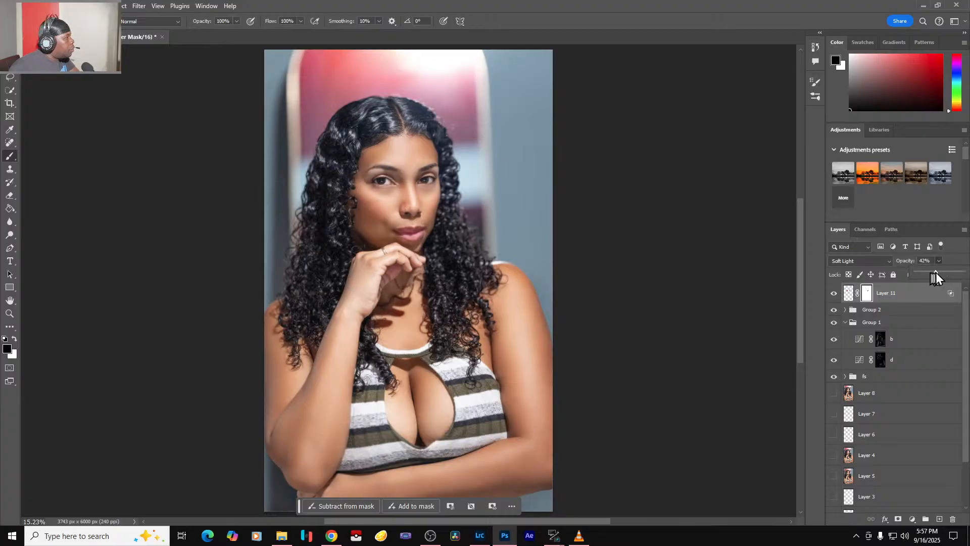
Step: Try 67% opacity on the blush layer, compare it hidden and shown, and go back to 35%
{"action": "left_click_drag", "start_coordinate": [936, 273], "coordinate": [948, 273]}
{"action": "left_click", "coordinate": [900, 293]}
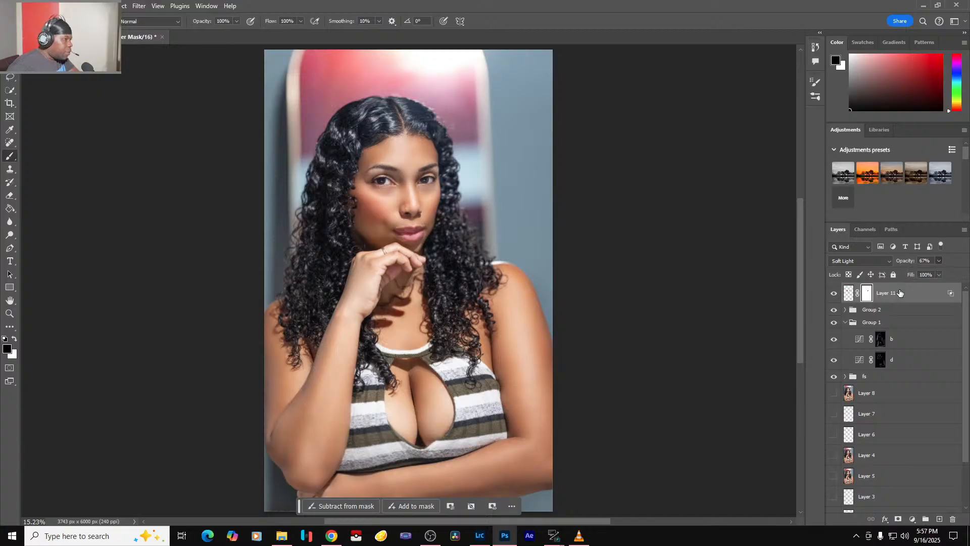
{"action": "left_click", "coordinate": [832, 296]}
{"action": "left_click", "coordinate": [833, 297]}
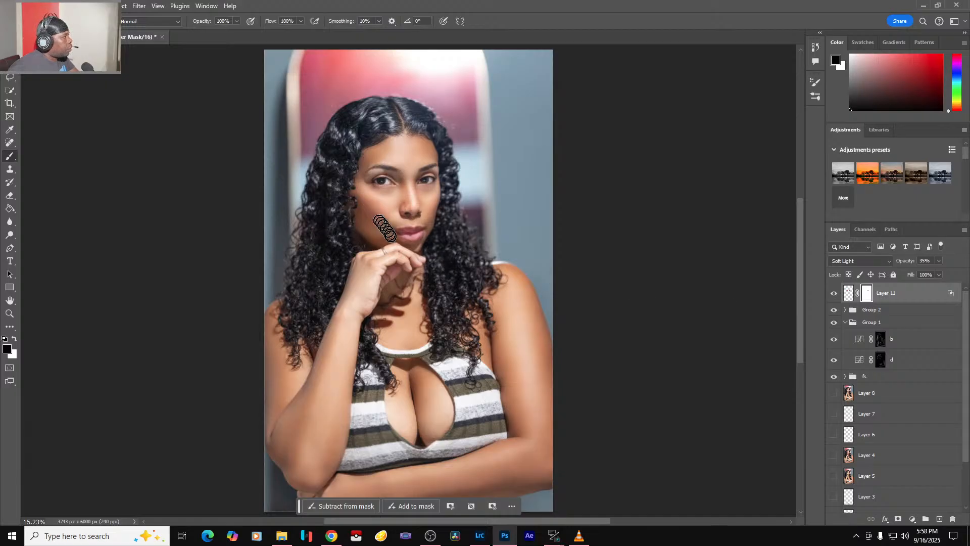
Step: Burn below the cheekbone and along the jaw on the b curves mask with a white brush at 10% opacity
{"action": "scroll", "coordinate": [376, 212], "scroll_direction": "up", "scroll_amount": 4}
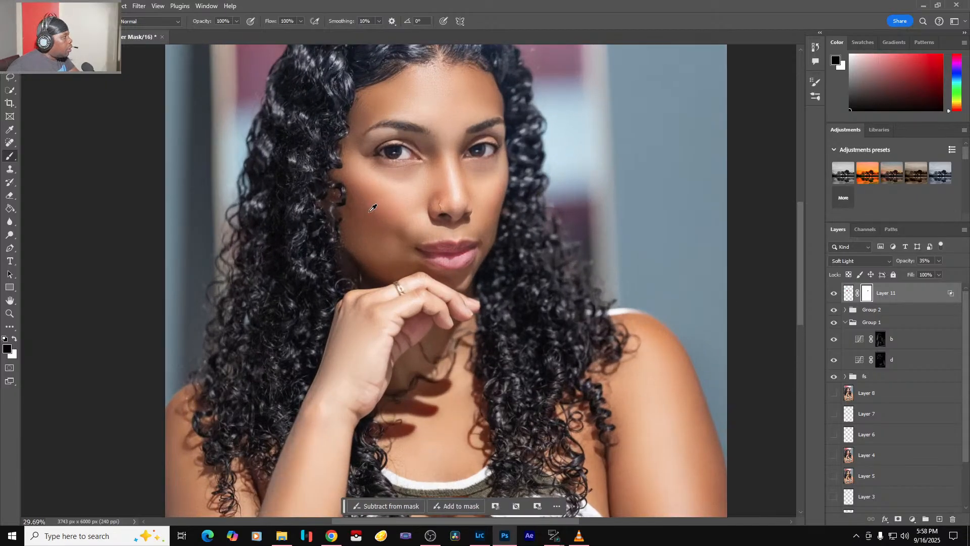
{"action": "scroll", "coordinate": [373, 208], "scroll_direction": "up", "scroll_amount": 1}
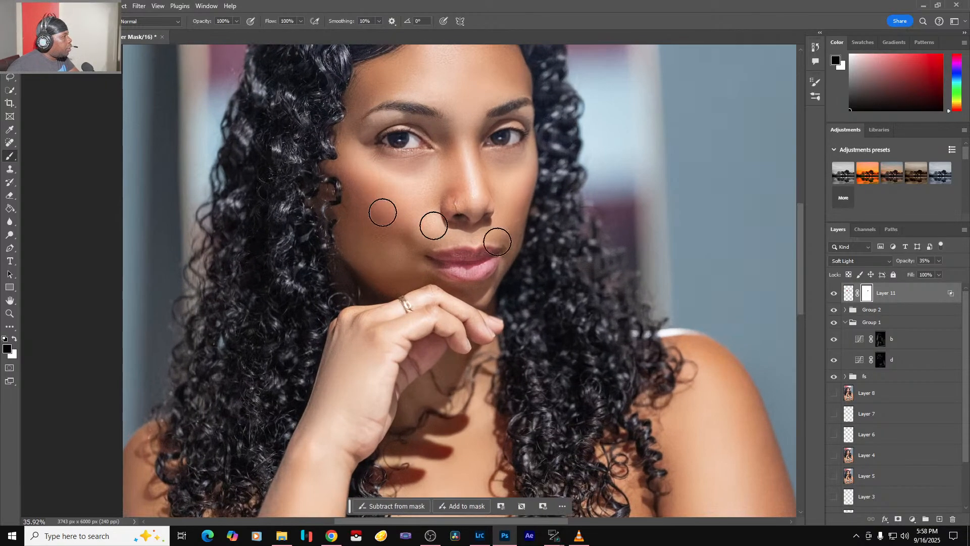
{"action": "left_click", "coordinate": [881, 342], "text": "alt"}
{"action": "left_click", "coordinate": [881, 342], "text": "alt"}
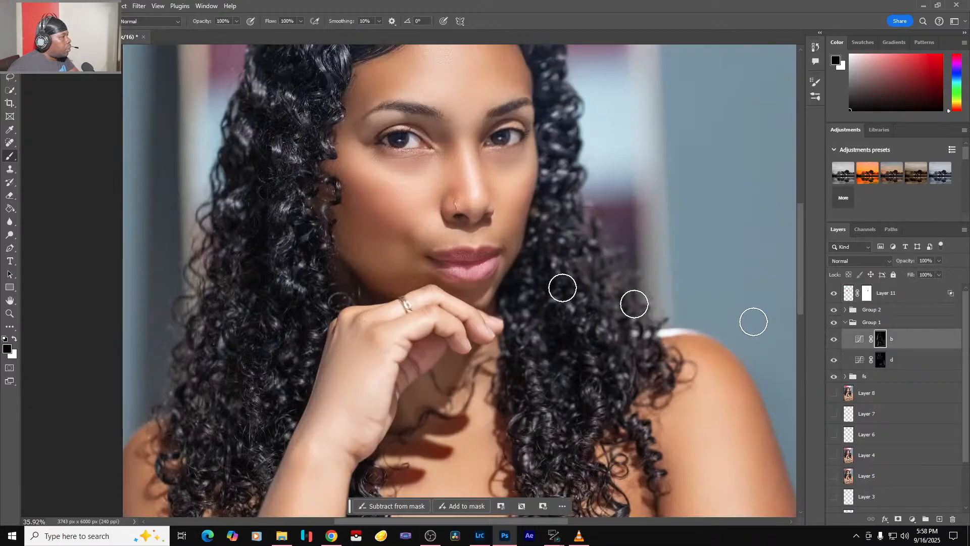
{"action": "key", "text": "x"}
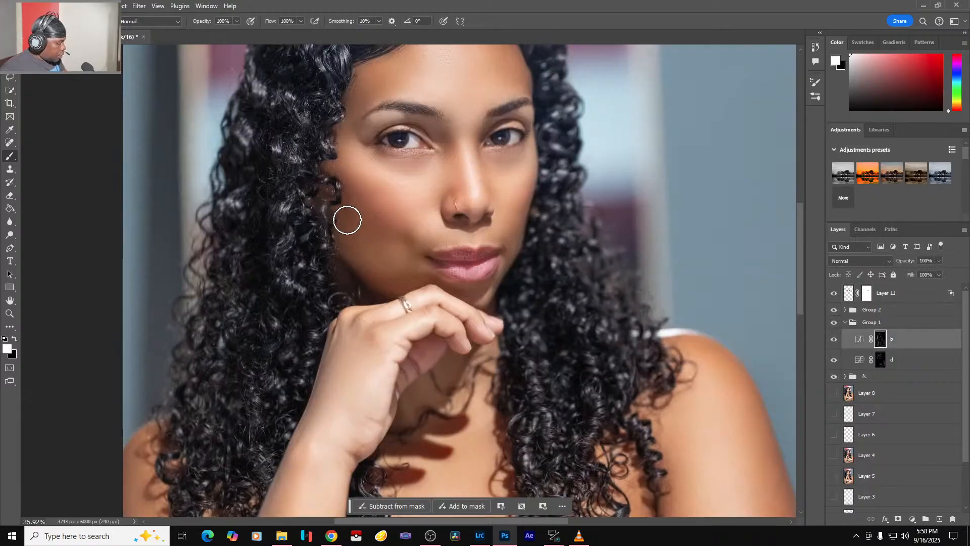
{"action": "key", "text": "1"}
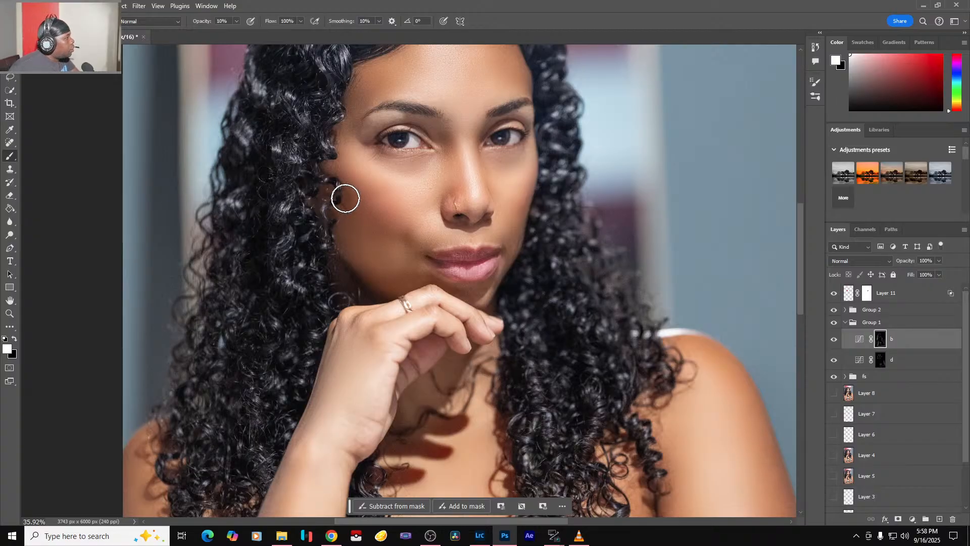
{"action": "mouse_move", "coordinate": [345, 198]}
{"action": "left_mouse_down"}
{"action": "mouse_move", "coordinate": [461, 284]}
{"action": "mouse_move", "coordinate": [500, 282]}
{"action": "mouse_move", "coordinate": [535, 222]}
{"action": "mouse_move", "coordinate": [517, 222]}
{"action": "mouse_move", "coordinate": [526, 242]}
{"action": "mouse_move", "coordinate": [488, 284]}
{"action": "left_mouse_up"}
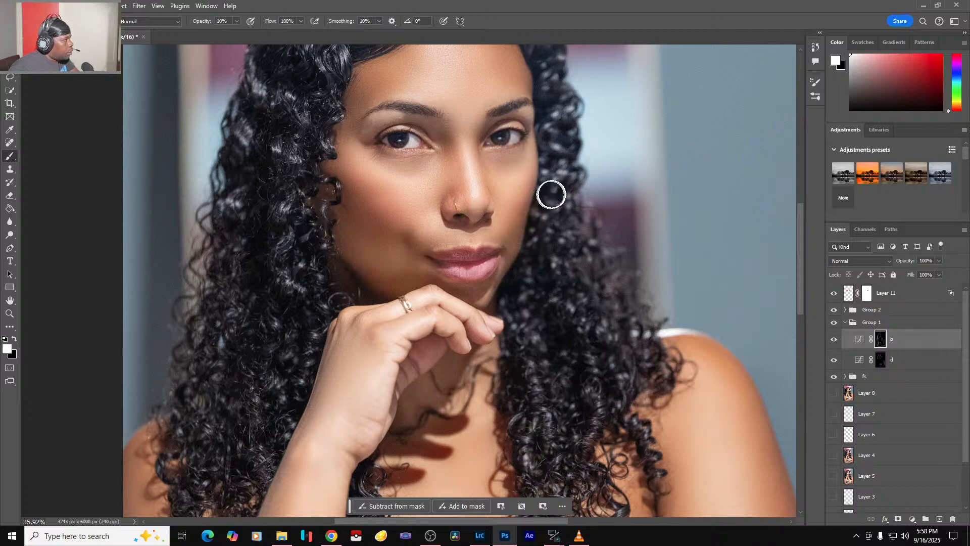
Step: Compare the full portrait with Group 1 hidden and shown, and reselect the blush layer
{"action": "key", "text": "ctrl+0"}
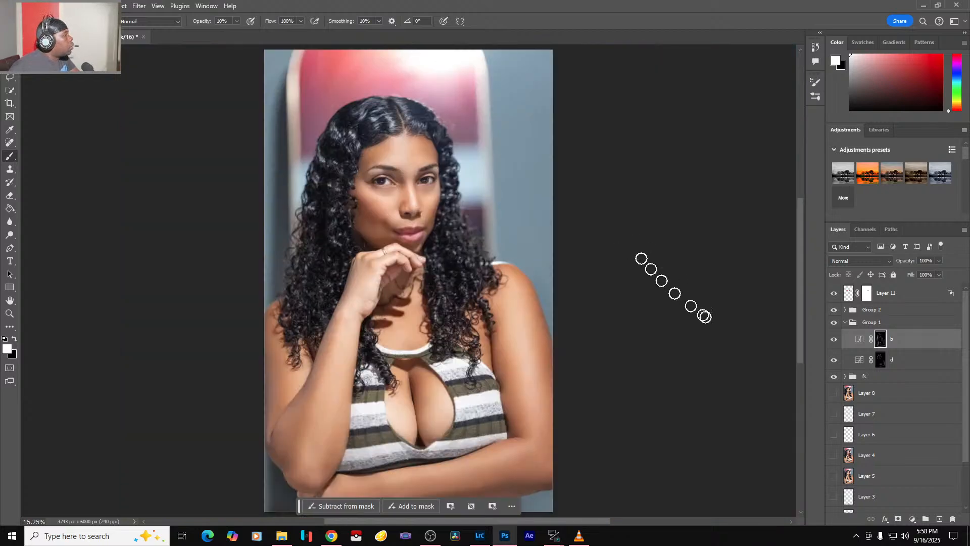
{"action": "left_click", "coordinate": [834, 321]}
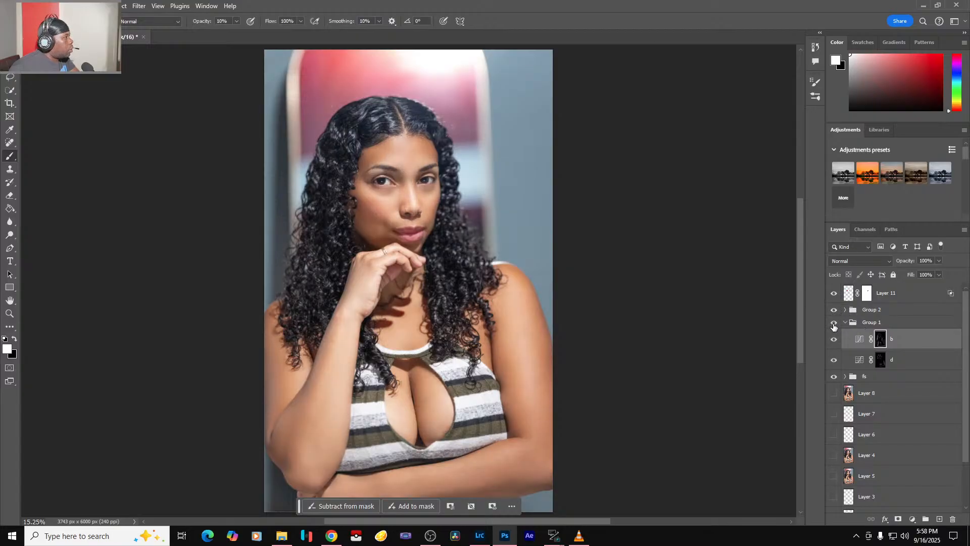
{"action": "left_click", "coordinate": [834, 324]}
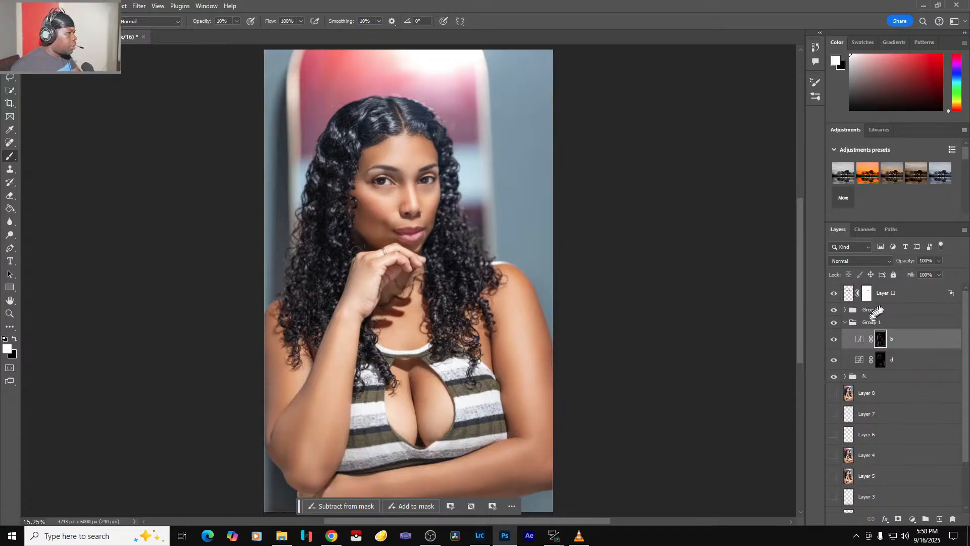
{"action": "left_click", "coordinate": [904, 297]}
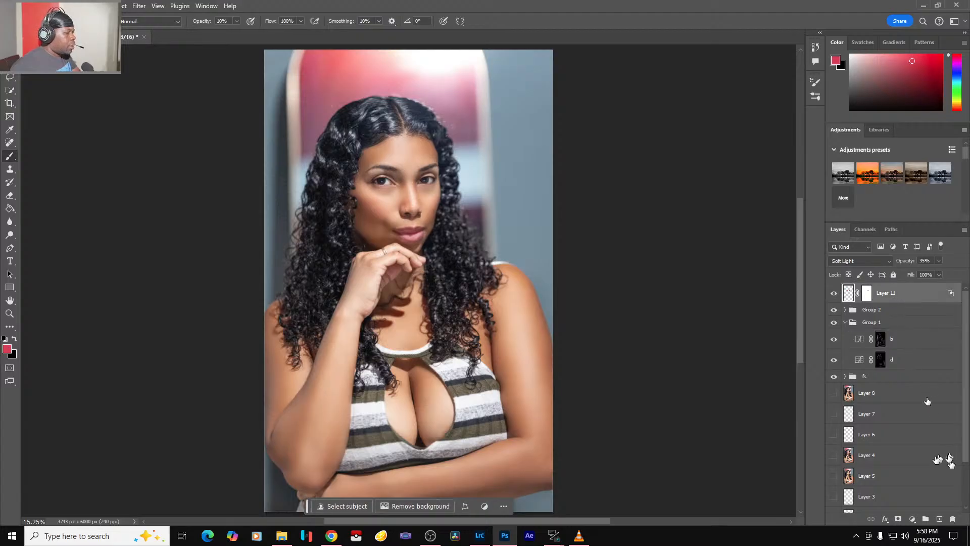
Step: Add a Selective Color adjustment layer above the blush layer, lowering cyan and slightly raising magenta in the Reds
{"action": "left_click", "coordinate": [912, 519]}
{"action": "left_click", "coordinate": [917, 514]}
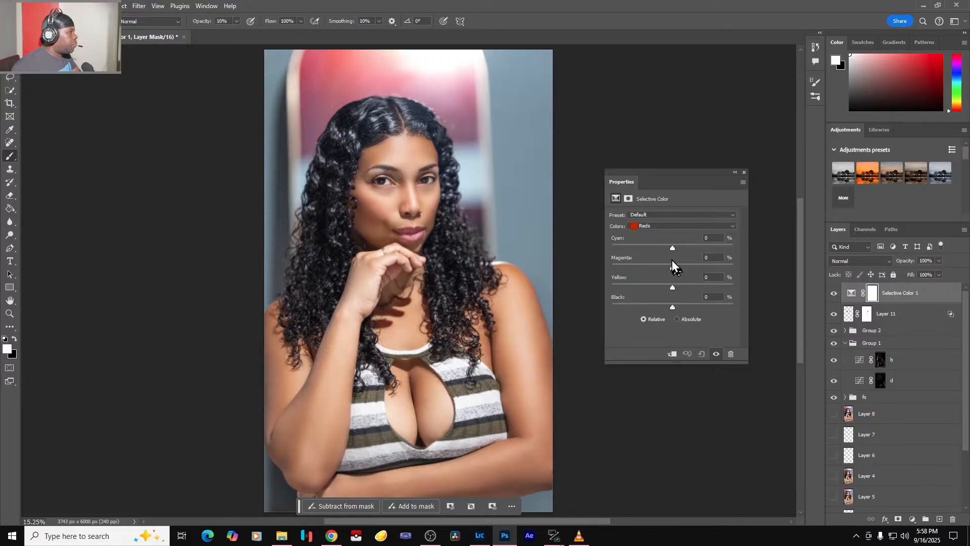
{"action": "mouse_move", "coordinate": [671, 250]}
{"action": "left_mouse_down"}
{"action": "mouse_move", "coordinate": [634, 247]}
{"action": "mouse_move", "coordinate": [669, 246]}
{"action": "left_mouse_up"}
{"action": "left_click_drag", "start_coordinate": [672, 249], "coordinate": [647, 249]}
{"action": "mouse_move", "coordinate": [670, 266]}
{"action": "left_mouse_down"}
{"action": "mouse_move", "coordinate": [656, 266]}
{"action": "mouse_move", "coordinate": [674, 265]}
{"action": "left_mouse_up"}
Step: Set the Yellows to cyan -16%, magenta +2% and yellow +2%, and compare the portrait with the adjustment hidden and shown
{"action": "left_click", "coordinate": [671, 226]}
{"action": "left_click", "coordinate": [670, 245]}
{"action": "left_click_drag", "start_coordinate": [671, 249], "coordinate": [646, 248]}
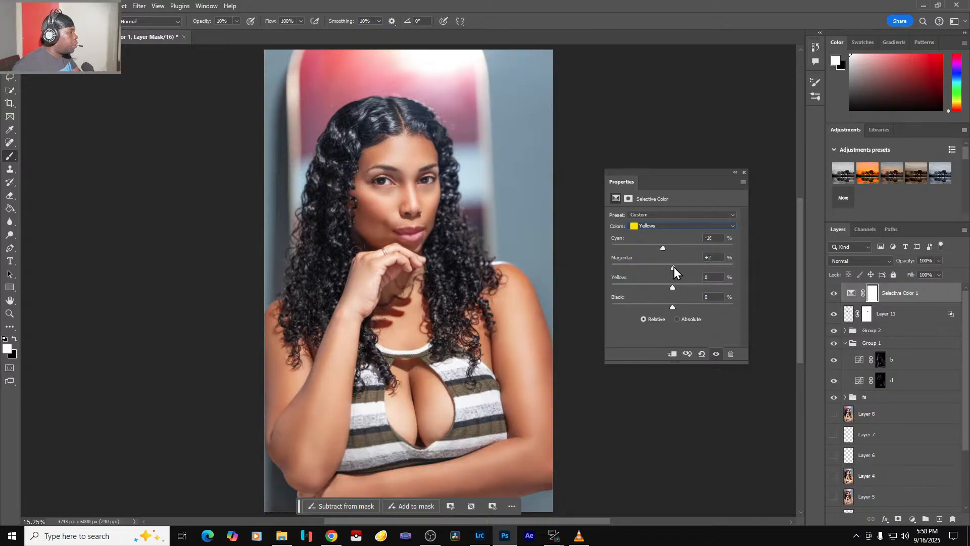
{"action": "left_click_drag", "start_coordinate": [672, 287], "coordinate": [709, 285]}
{"action": "left_click", "coordinate": [717, 354]}
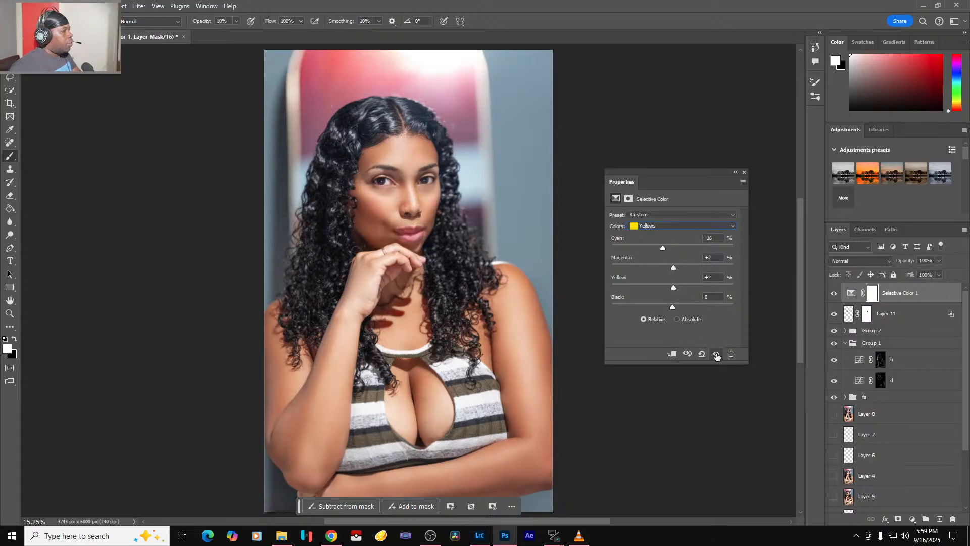
{"action": "left_click", "coordinate": [716, 354]}
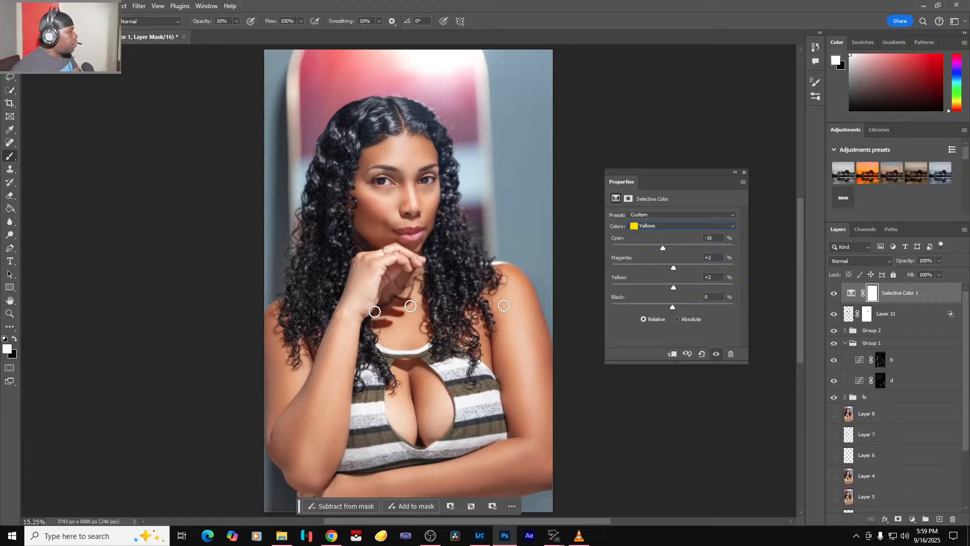
{"action": "left_click", "coordinate": [735, 173]}
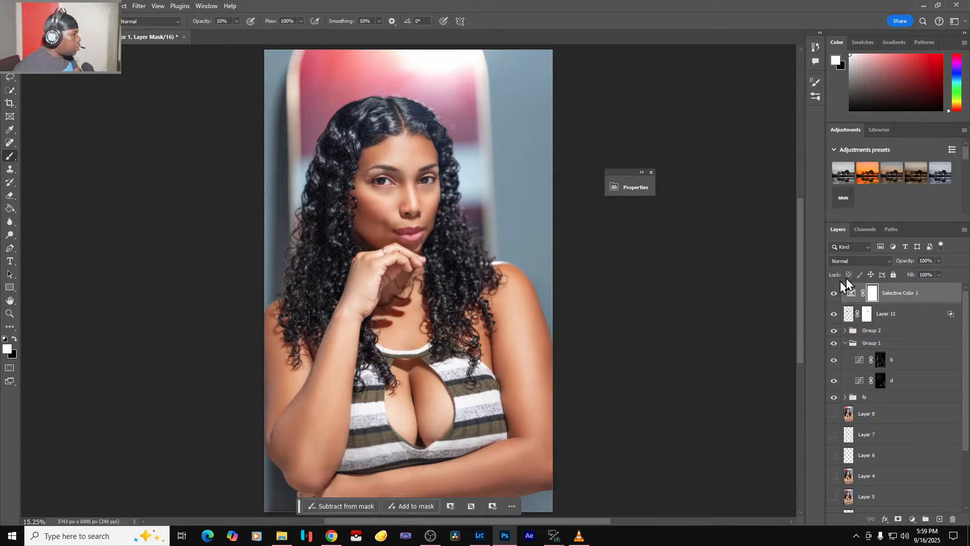
Step: Show Layer 8, select the woman as the subject, and refine the selection around her lower arm and striped top with Quick Selection
{"action": "left_click", "coordinate": [873, 417]}
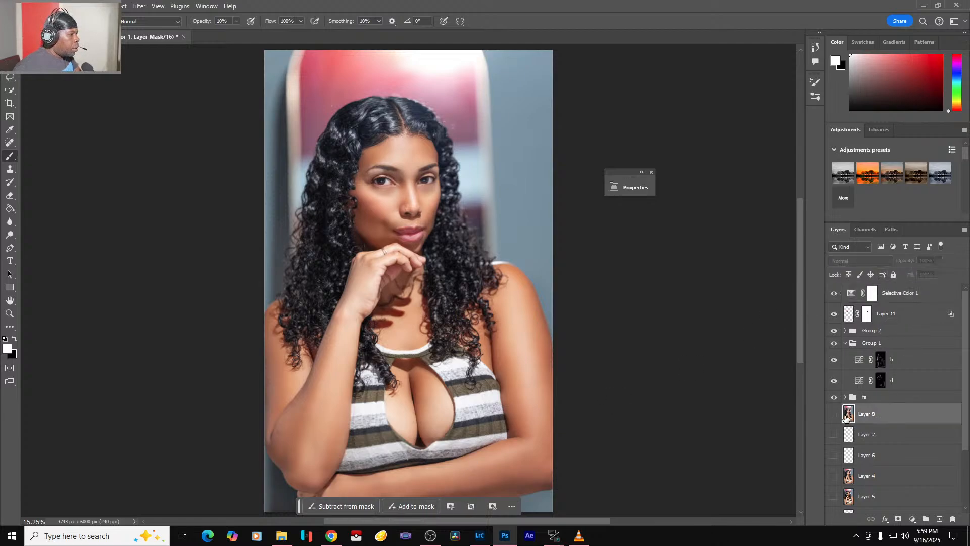
{"action": "left_click", "coordinate": [833, 413]}
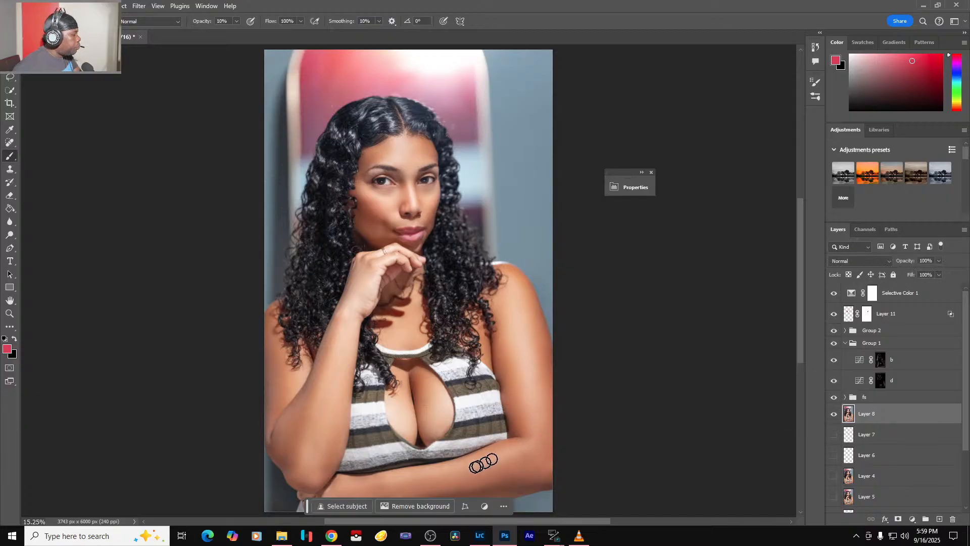
{"action": "left_click", "coordinate": [340, 508]}
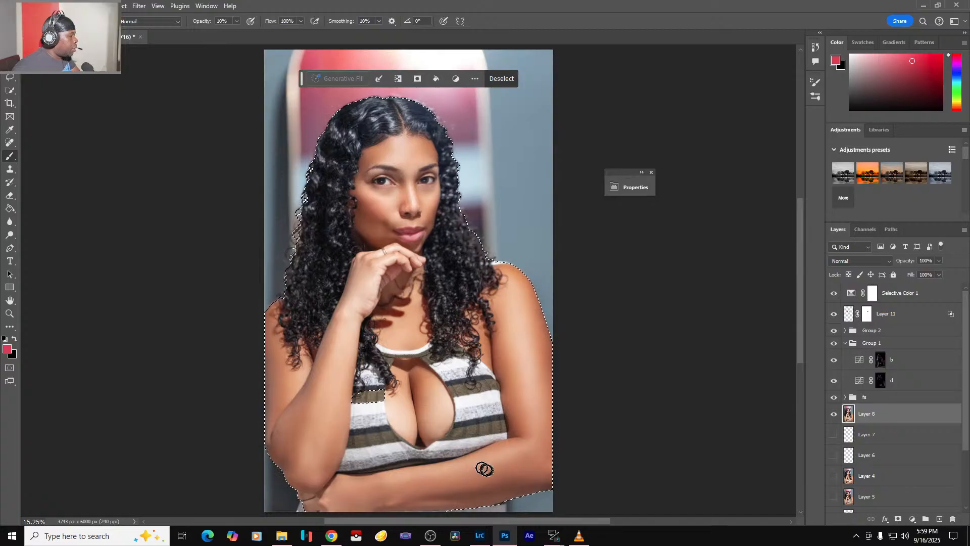
{"action": "left_click", "coordinate": [9, 90]}
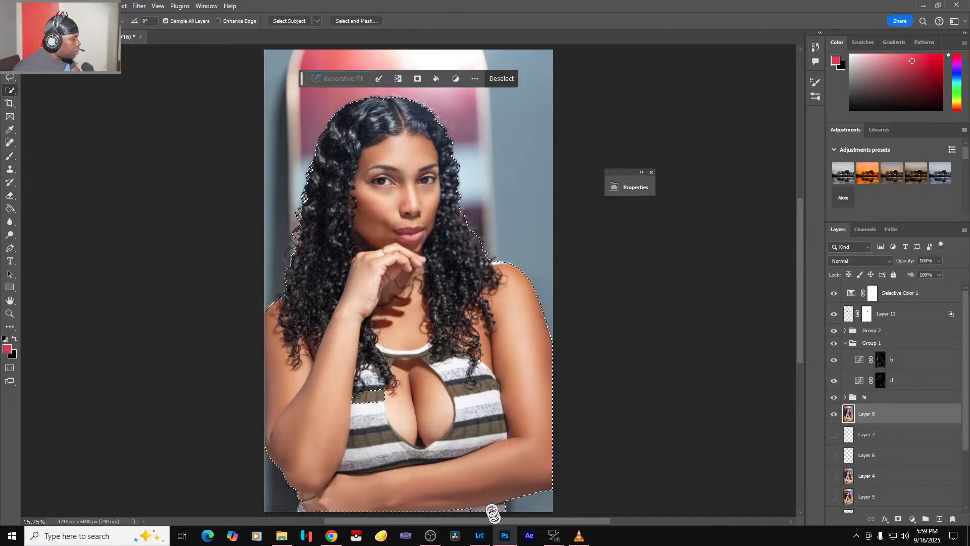
{"action": "left_click_drag", "start_coordinate": [492, 512], "coordinate": [309, 505]}
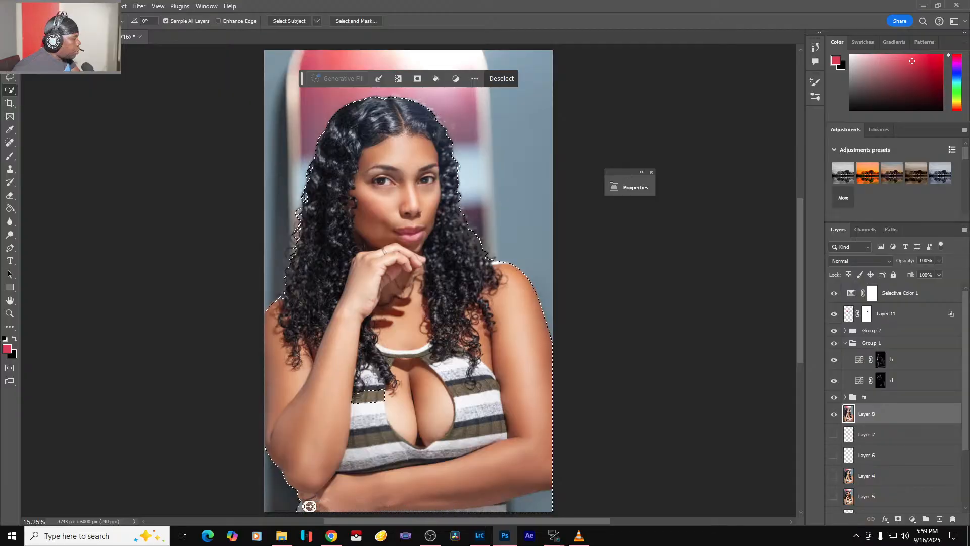
{"action": "left_click_drag", "start_coordinate": [520, 504], "coordinate": [533, 505]}
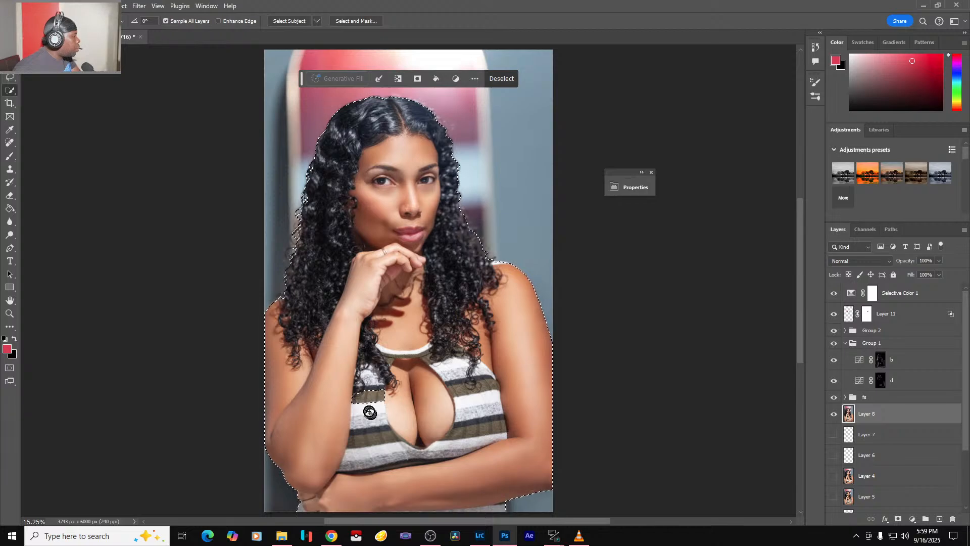
{"action": "left_click_drag", "start_coordinate": [370, 410], "coordinate": [362, 374]}
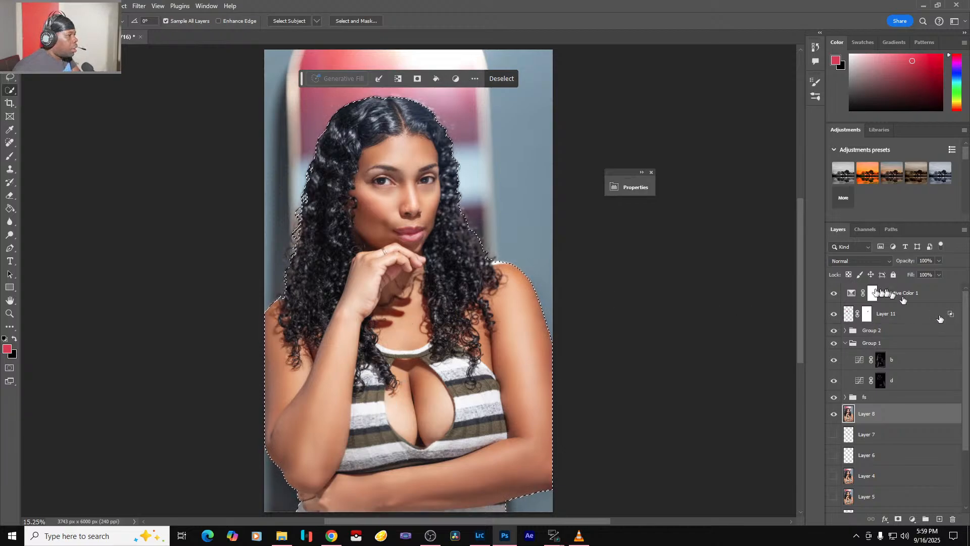
Step: Mask the Selective Color 1 adjustment so that it affects only the woman, clear the selection, and check the effect
{"action": "left_click", "coordinate": [875, 296]}
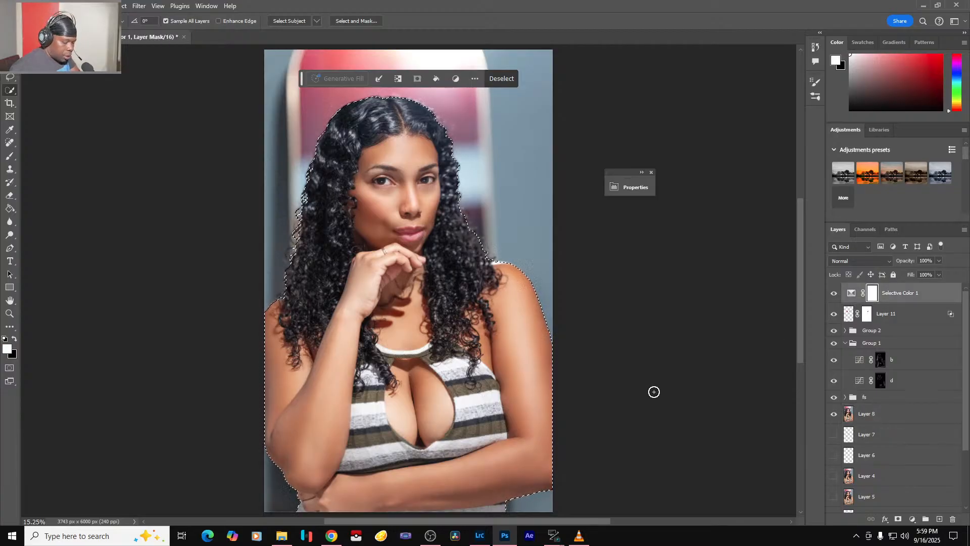
{"action": "key", "text": "ctrl+BackSpace"}
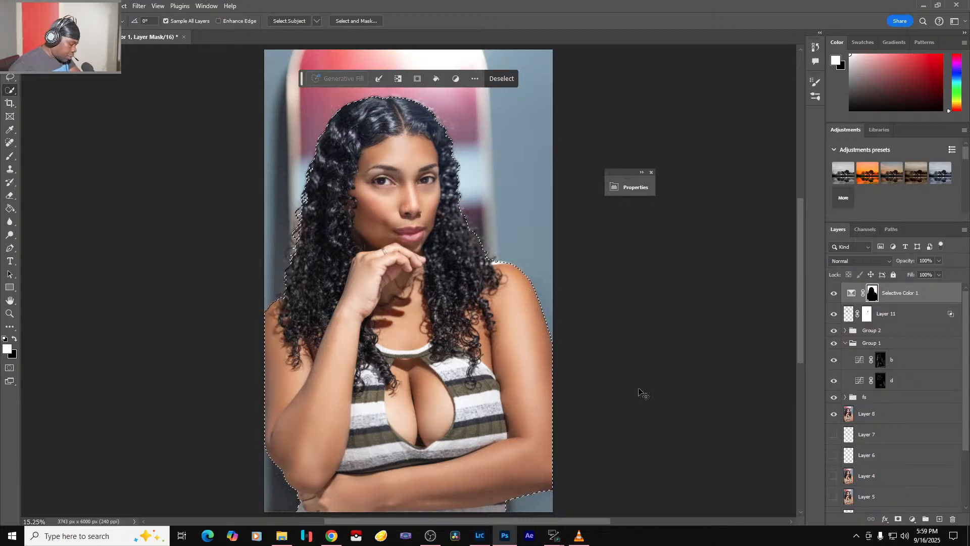
{"action": "key", "text": "ctrl+d"}
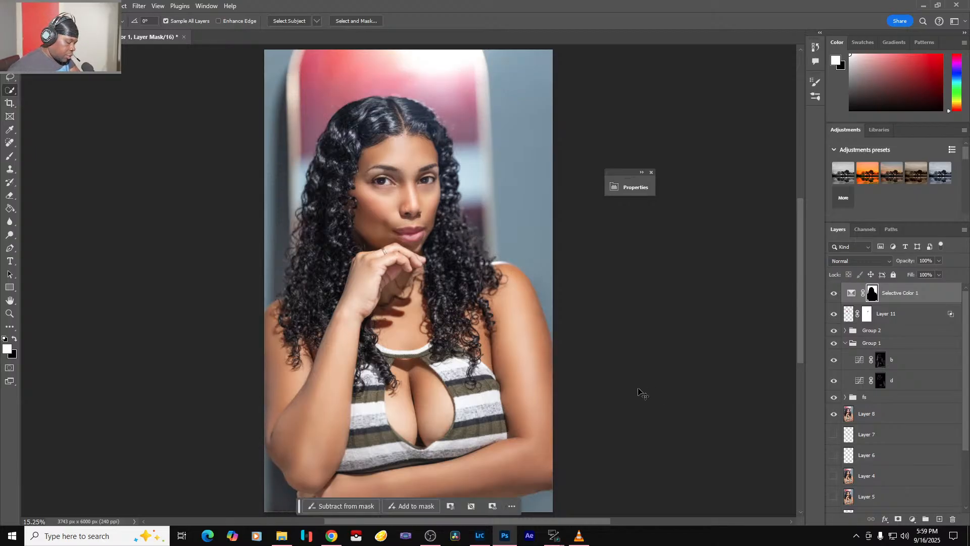
{"action": "key", "text": "ctrl+i"}
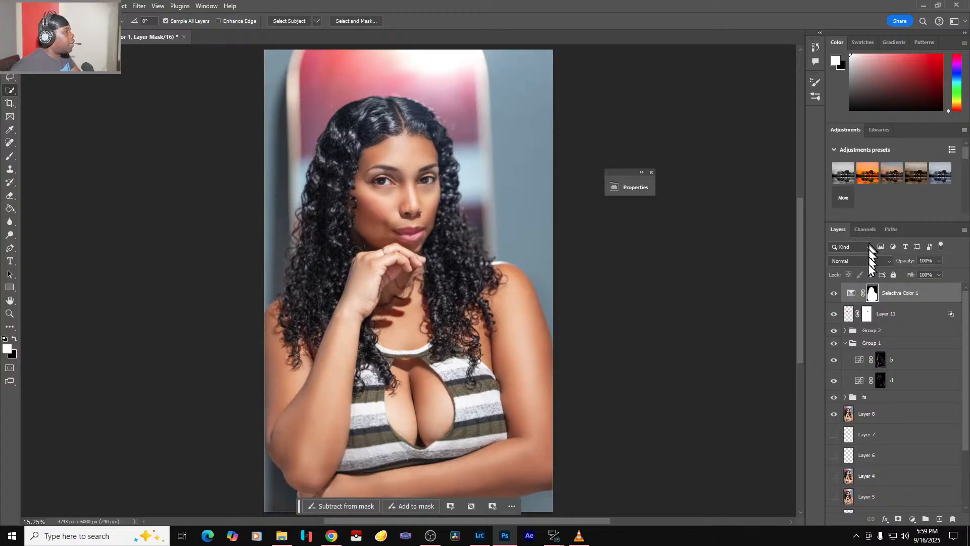
{"action": "left_click", "coordinate": [834, 293]}
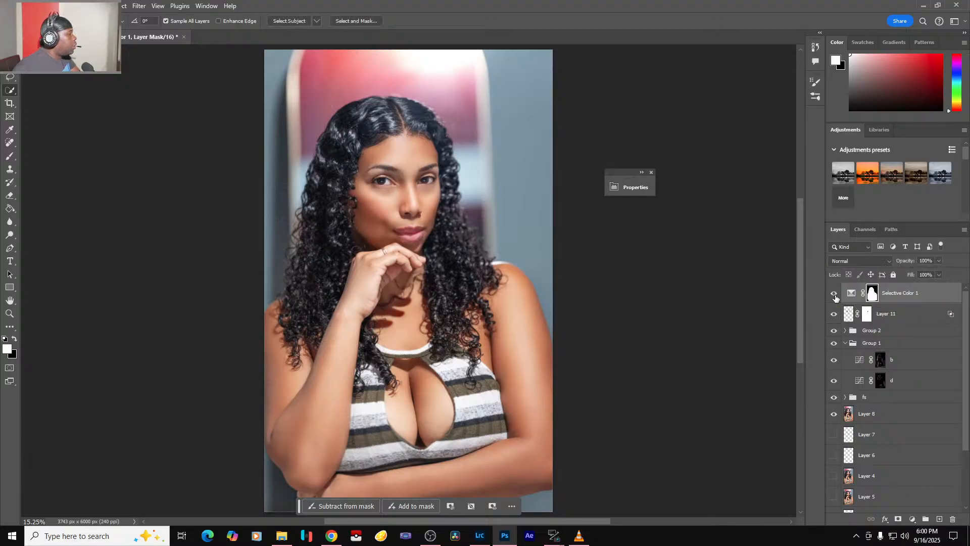
Step: Add a second Selective Color layer and set its Cyans to cyan +100%, magenta -28%, yellow -100% and black +100%
{"action": "left_click", "coordinate": [913, 519]}
{"action": "left_click", "coordinate": [920, 513]}
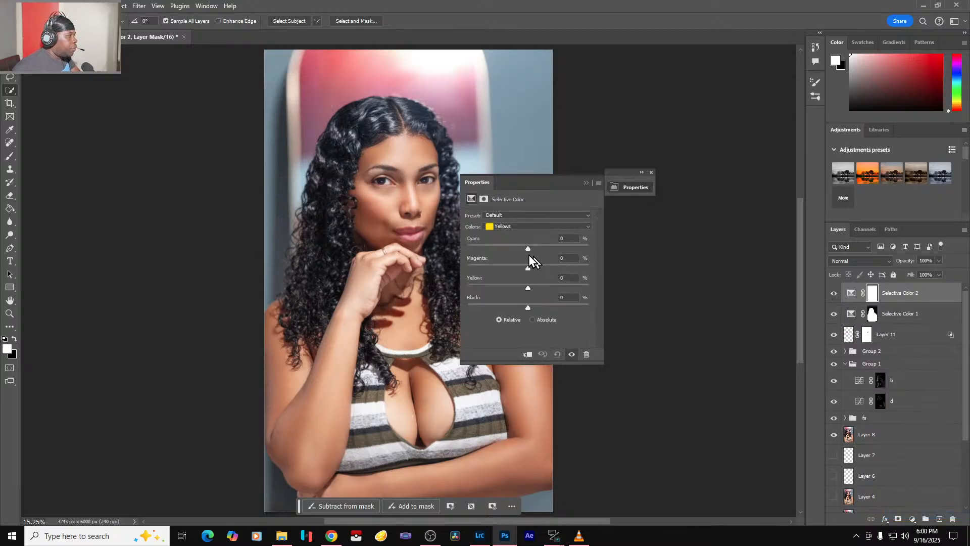
{"action": "left_click_drag", "start_coordinate": [581, 180], "coordinate": [664, 137]}
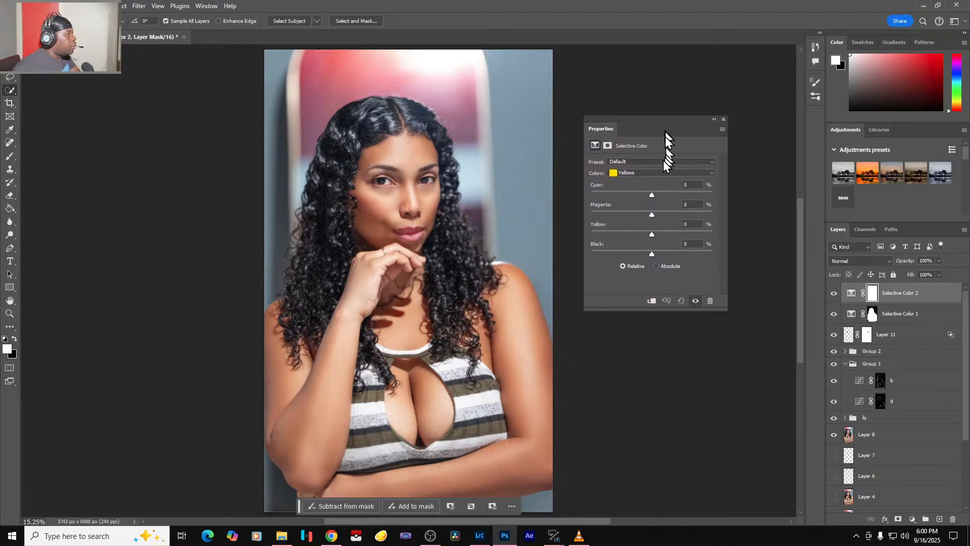
{"action": "left_click", "coordinate": [644, 172]}
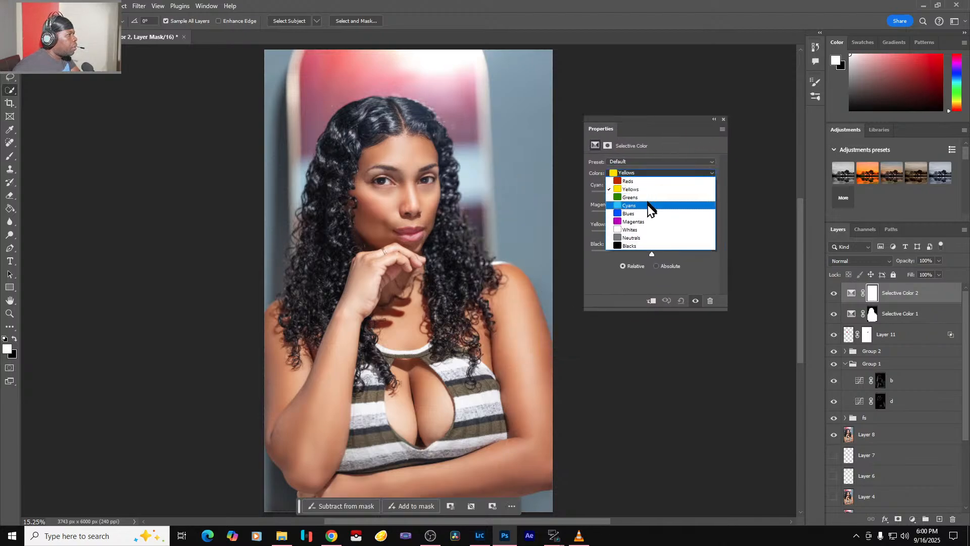
{"action": "left_click", "coordinate": [653, 201]}
{"action": "left_click_drag", "start_coordinate": [653, 199], "coordinate": [706, 227]}
{"action": "left_click_drag", "start_coordinate": [651, 216], "coordinate": [590, 235]}
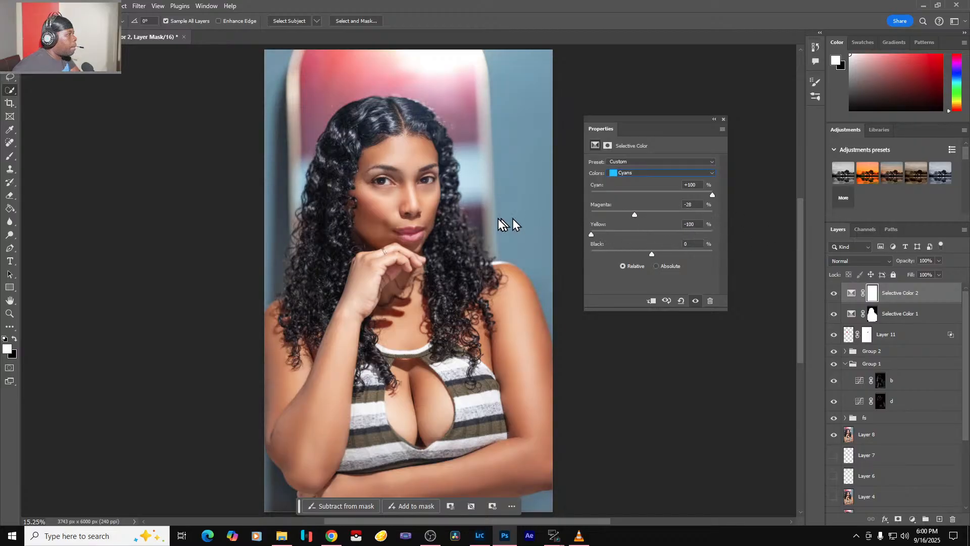
{"action": "left_click_drag", "start_coordinate": [653, 255], "coordinate": [762, 261]}
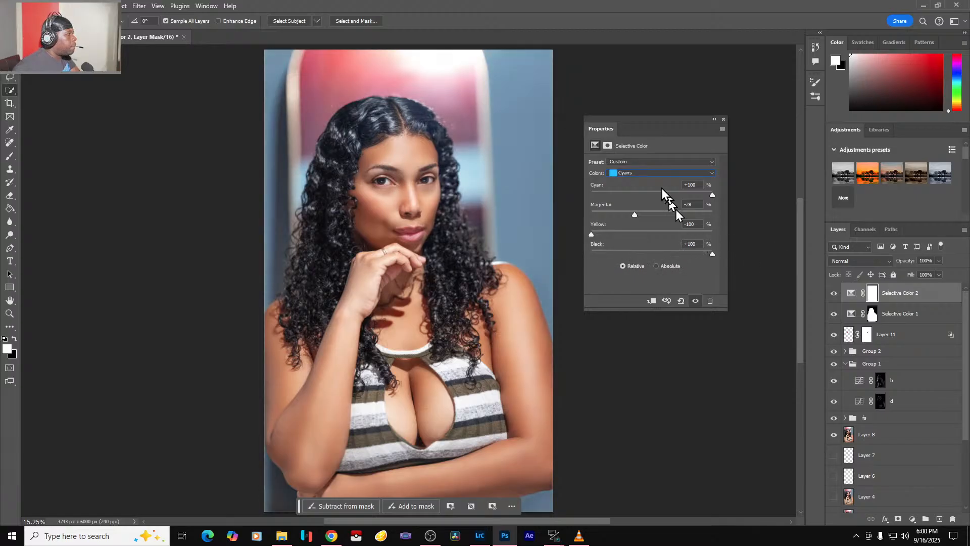
Step: Set the Blues to cyan +100%, magenta -100%, yellow +36% and black +5%, and compare with the adjustment hidden and shown
{"action": "left_click", "coordinate": [653, 173]}
{"action": "left_click", "coordinate": [652, 213]}
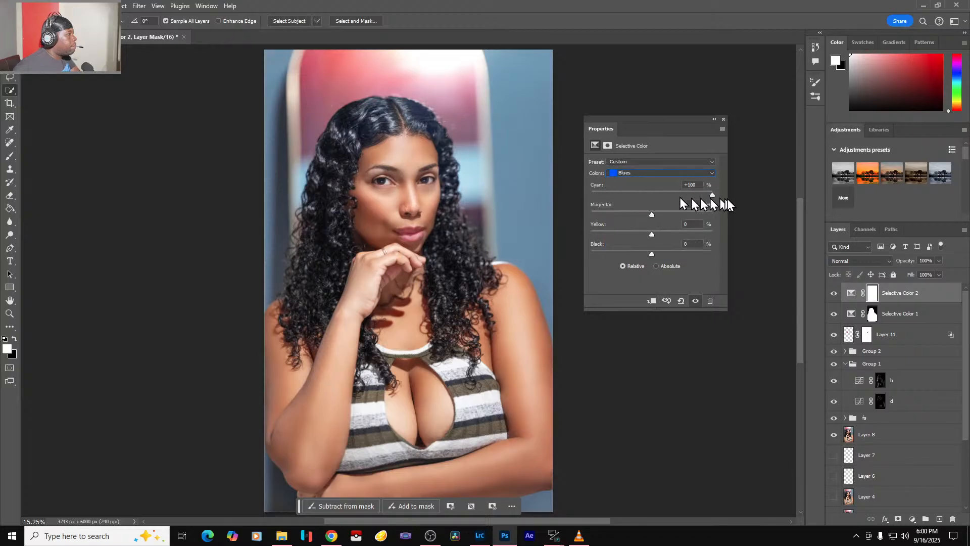
{"action": "left_click_drag", "start_coordinate": [651, 215], "coordinate": [568, 216]}
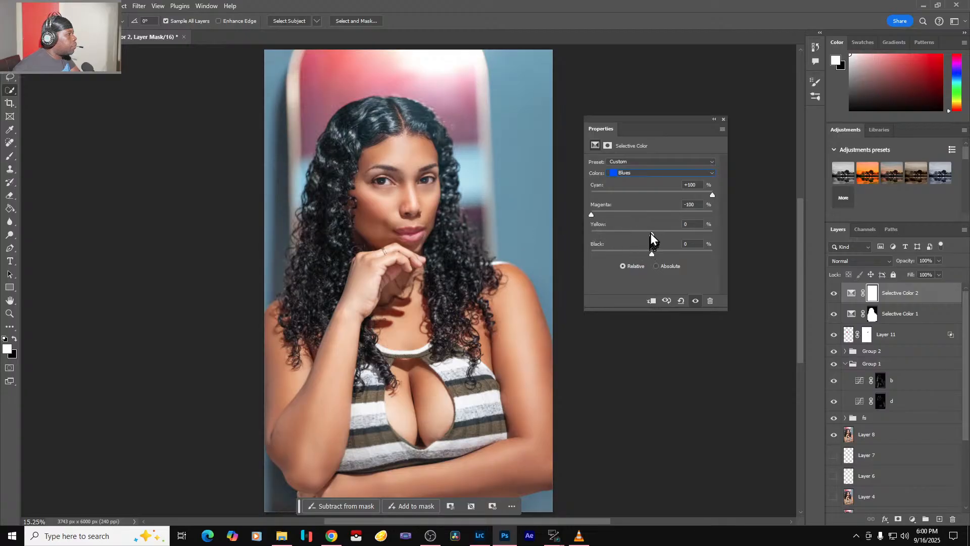
{"action": "left_click_drag", "start_coordinate": [650, 233], "coordinate": [659, 260]}
{"action": "left_click", "coordinate": [696, 301]}
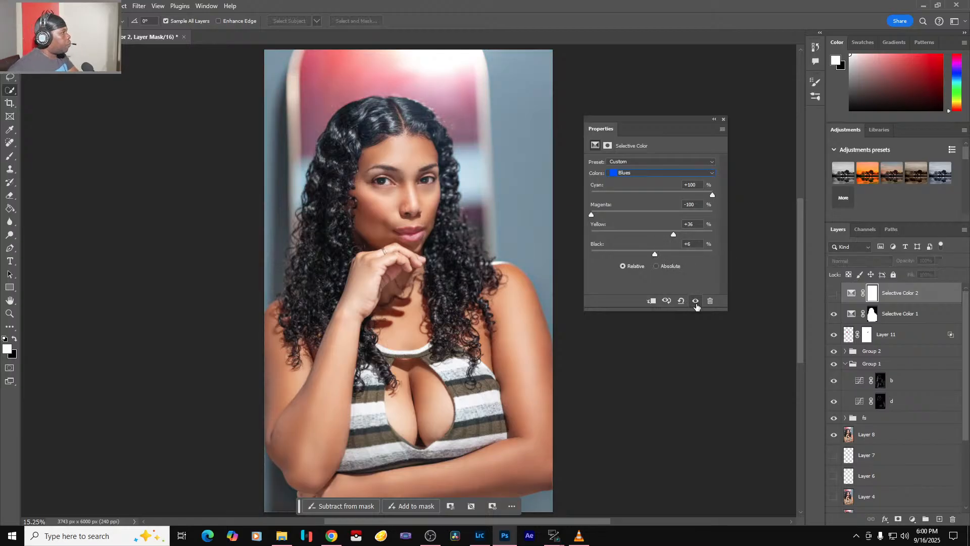
{"action": "left_click", "coordinate": [695, 302]}
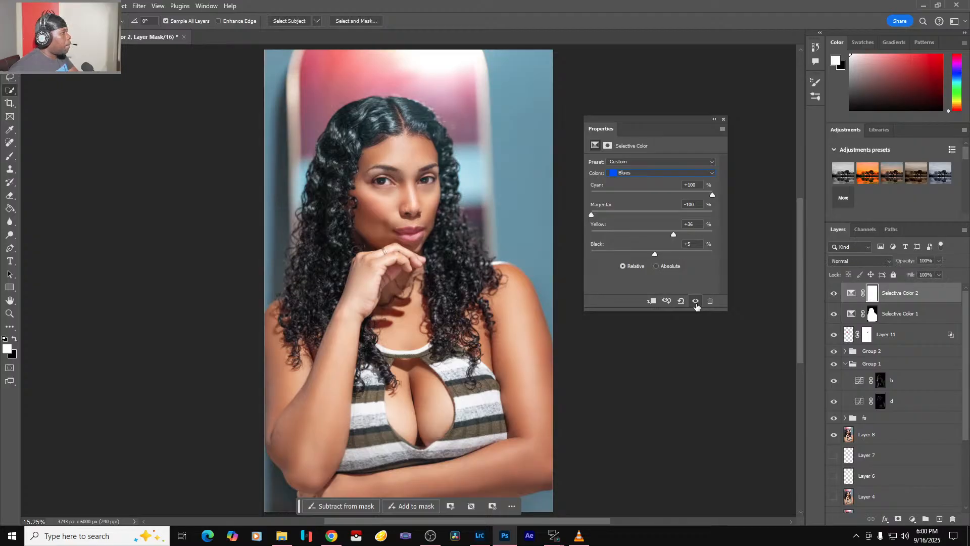
Step: Replace Selective Color 2's mask with an inverted copy of Selective Color 1's mask, and compare the background with the adjustment hidden and shown
{"action": "mouse_move", "coordinate": [872, 302]}
{"action": "left_mouse_down"}
{"action": "mouse_move", "coordinate": [872, 291]}
{"action": "mouse_move", "coordinate": [873, 314]}
{"action": "left_mouse_up"}
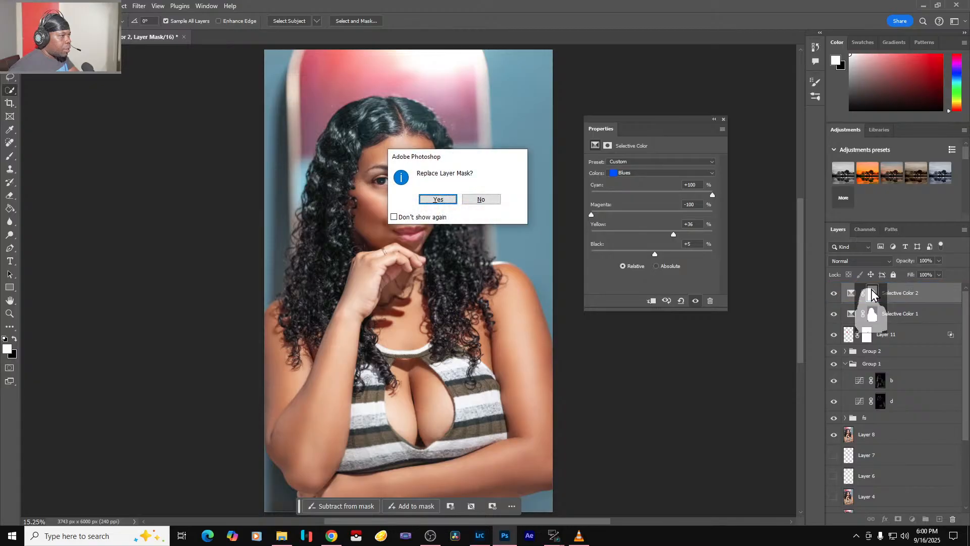
{"action": "left_click", "coordinate": [433, 200]}
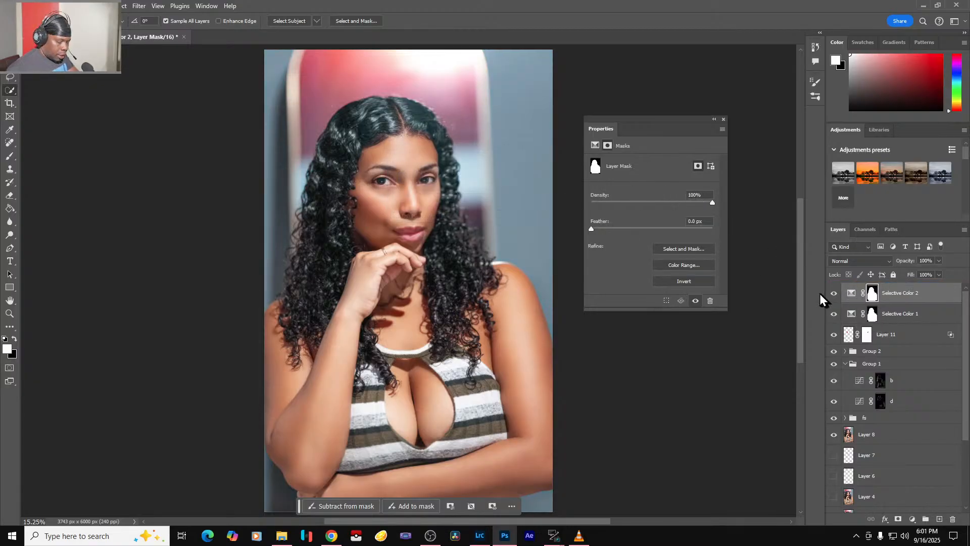
{"action": "key", "text": "ctrl+i"}
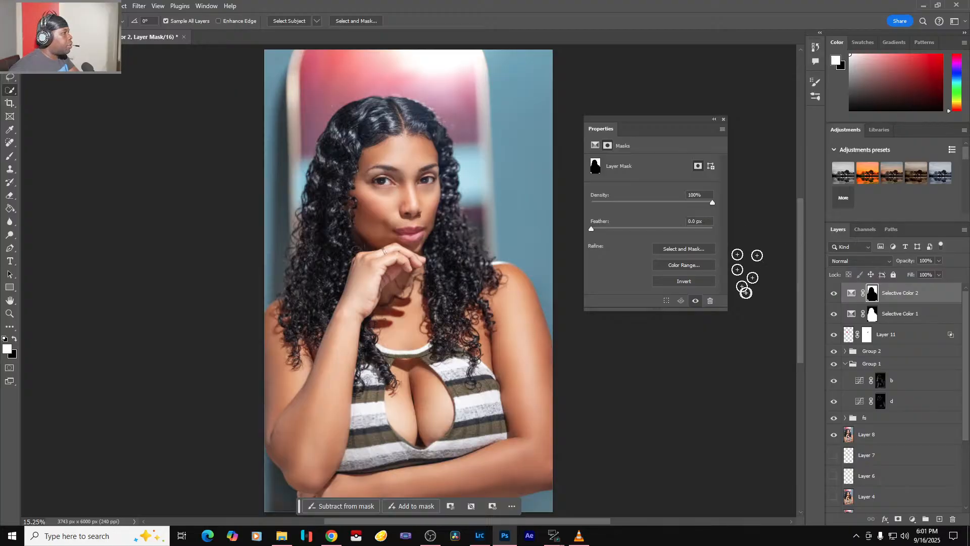
{"action": "left_click", "coordinate": [851, 293]}
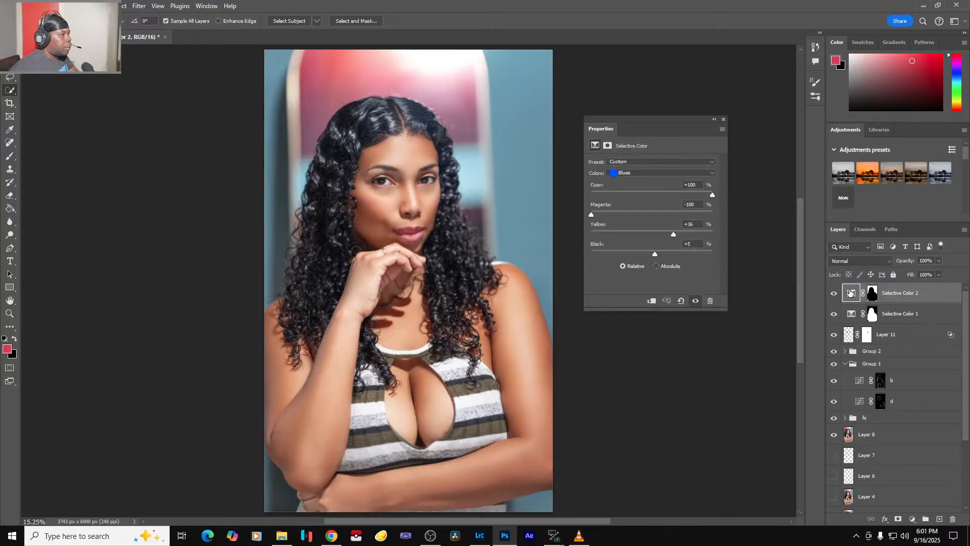
{"action": "left_click", "coordinate": [695, 301]}
{"action": "left_click", "coordinate": [695, 301]}
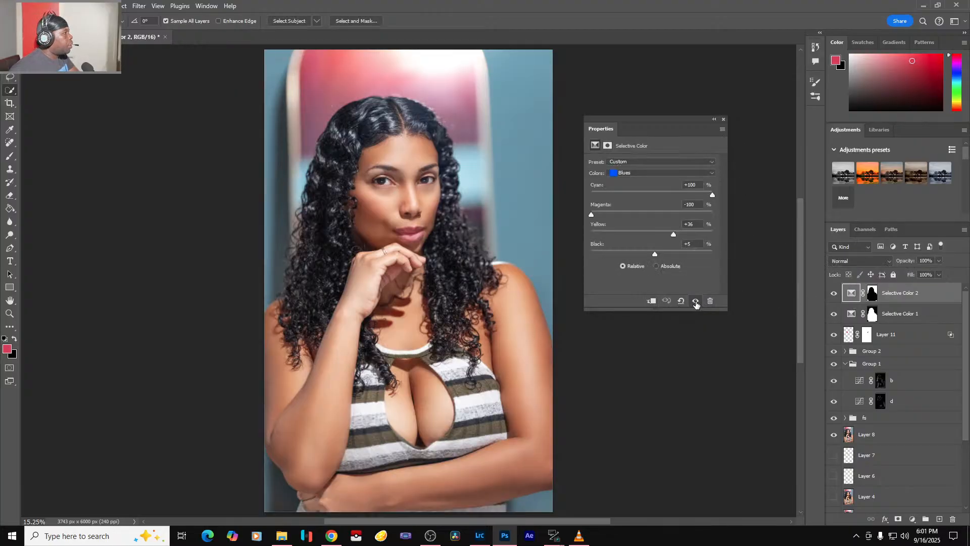
{"action": "left_click", "coordinate": [695, 301]}
{"action": "left_click", "coordinate": [695, 301]}
Step: Set the Reds of Selective Color 2 to cyan -100% and magenta +26%
{"action": "left_click", "coordinate": [634, 173]}
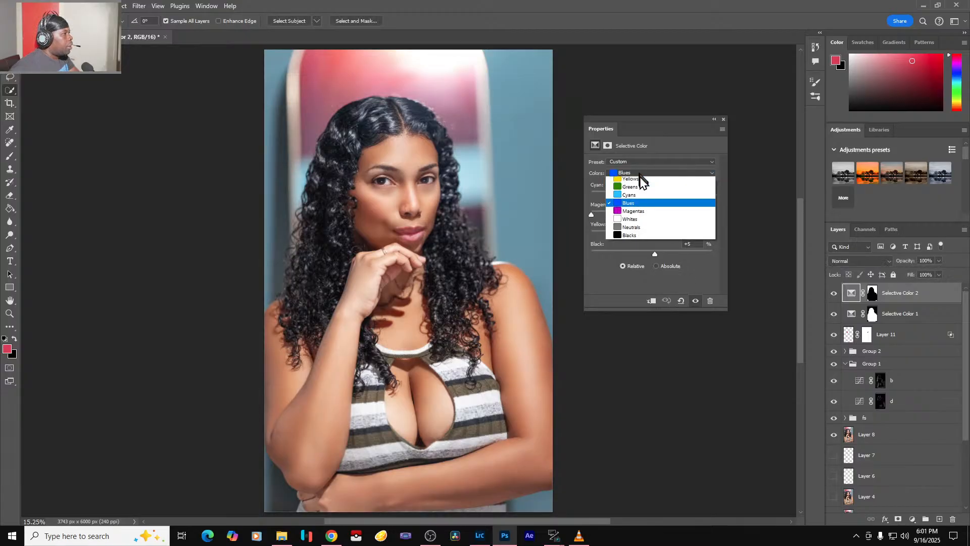
{"action": "left_click", "coordinate": [638, 181]}
{"action": "left_click_drag", "start_coordinate": [653, 196], "coordinate": [493, 195]}
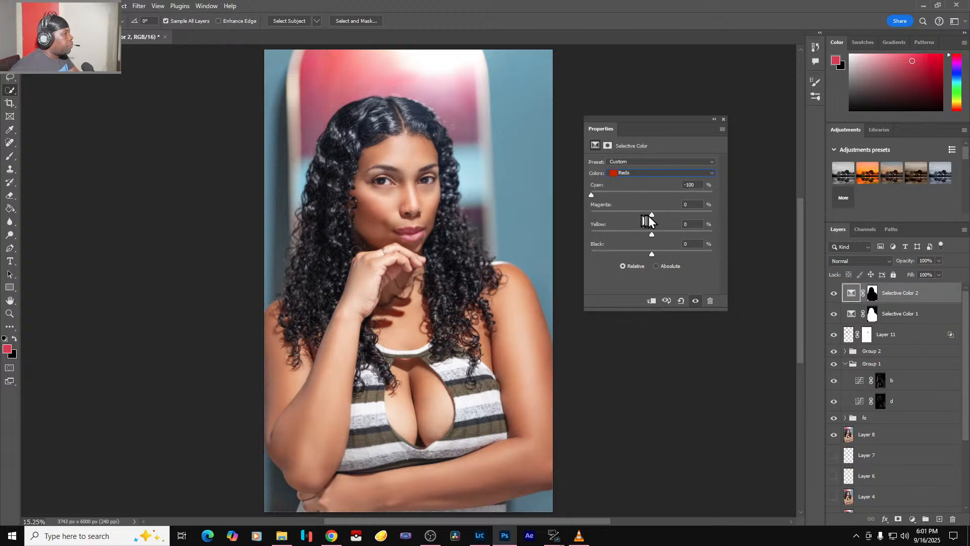
{"action": "mouse_move", "coordinate": [650, 217]}
{"action": "left_mouse_down"}
{"action": "mouse_move", "coordinate": [557, 216]}
{"action": "mouse_move", "coordinate": [666, 222]}
{"action": "left_mouse_up"}
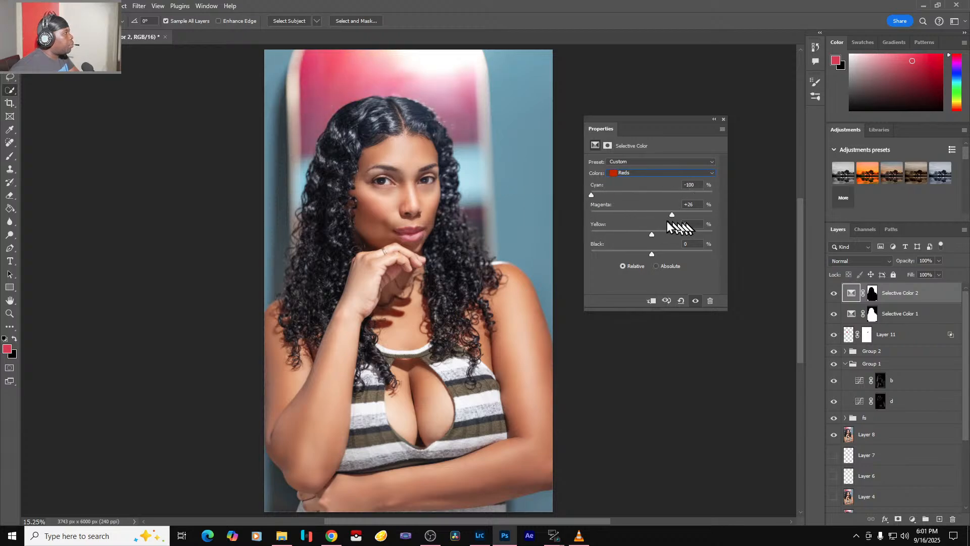
Step: Set Selective Color 2's Neutrals to cyan +13%, magenta +2%, yellow -7% and black +17%, and compare with the adjustment hidden and shown
{"action": "left_click", "coordinate": [647, 173]}
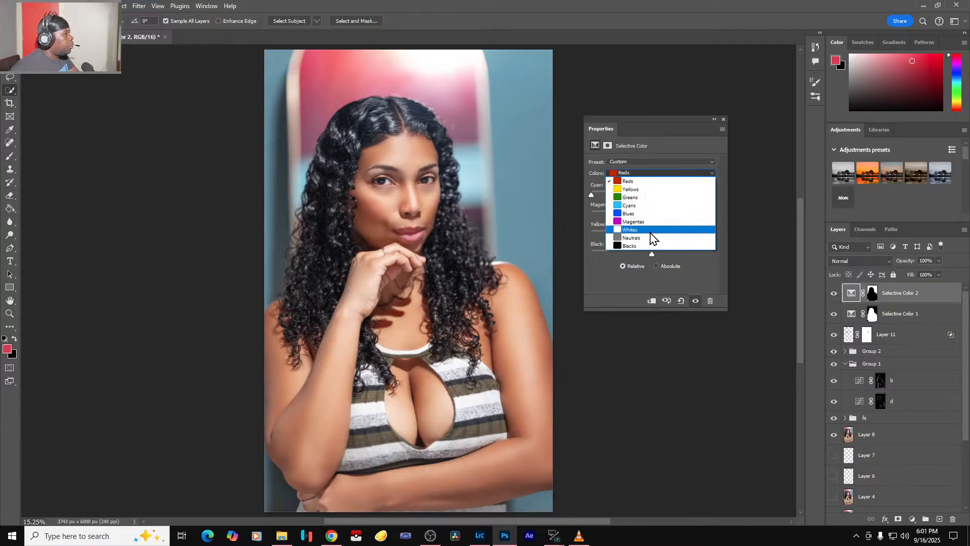
{"action": "left_click", "coordinate": [656, 238]}
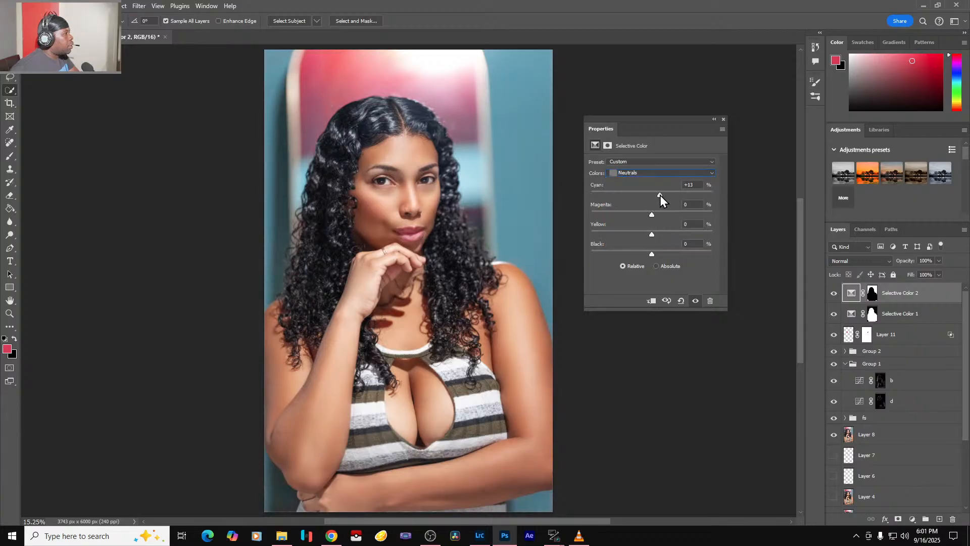
{"action": "left_click_drag", "start_coordinate": [685, 195], "coordinate": [655, 192]}
{"action": "mouse_move", "coordinate": [651, 217]}
{"action": "left_mouse_down"}
{"action": "mouse_move", "coordinate": [638, 214]}
{"action": "mouse_move", "coordinate": [649, 214]}
{"action": "left_mouse_up"}
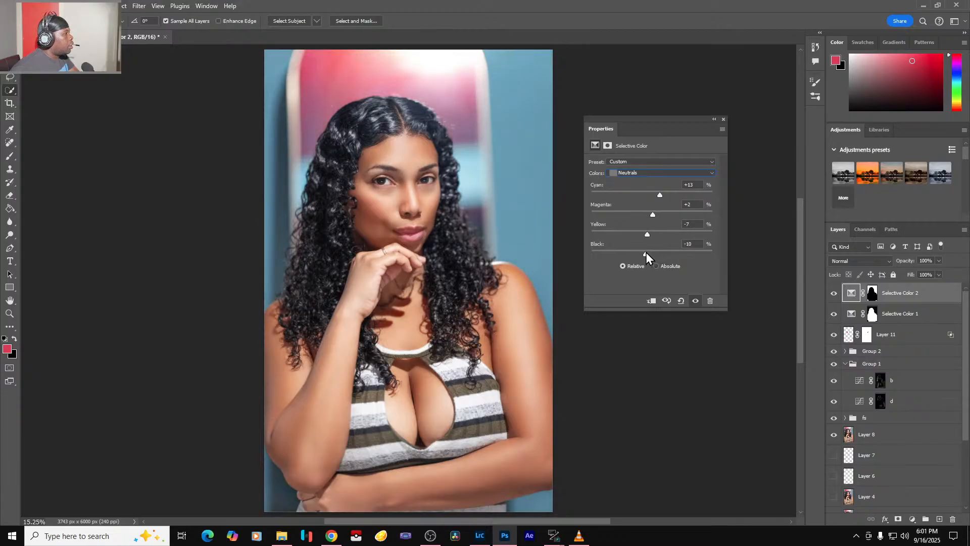
{"action": "left_click_drag", "start_coordinate": [646, 252], "coordinate": [662, 254]}
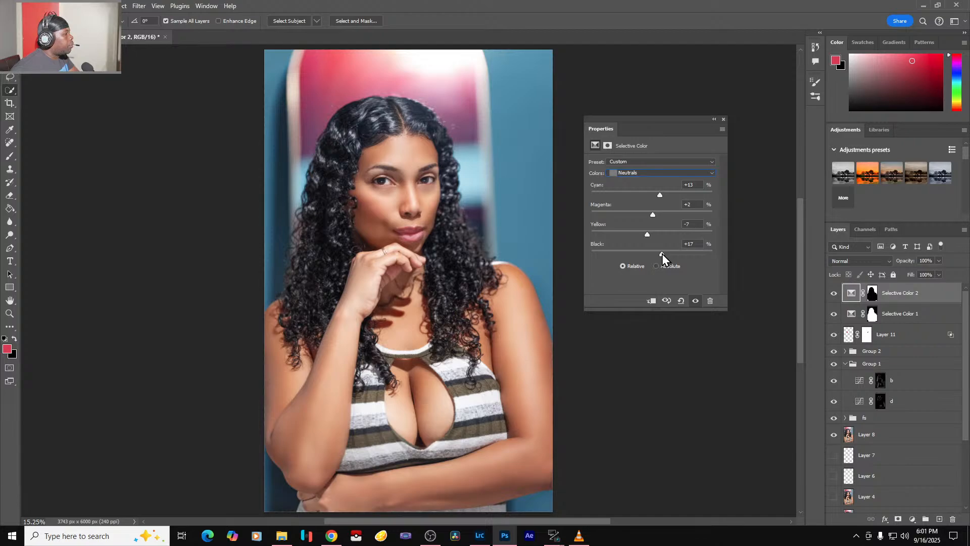
{"action": "left_click", "coordinate": [696, 301]}
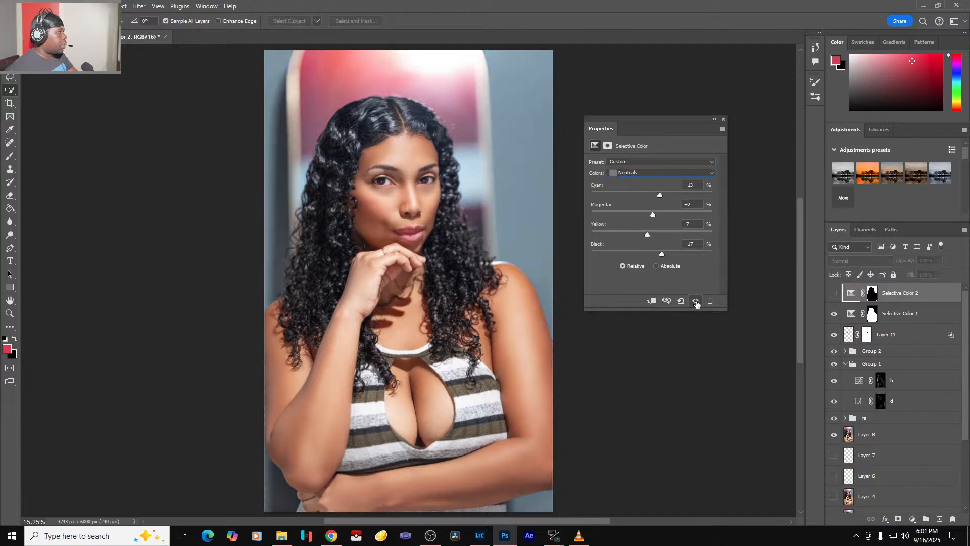
{"action": "left_click", "coordinate": [695, 301]}
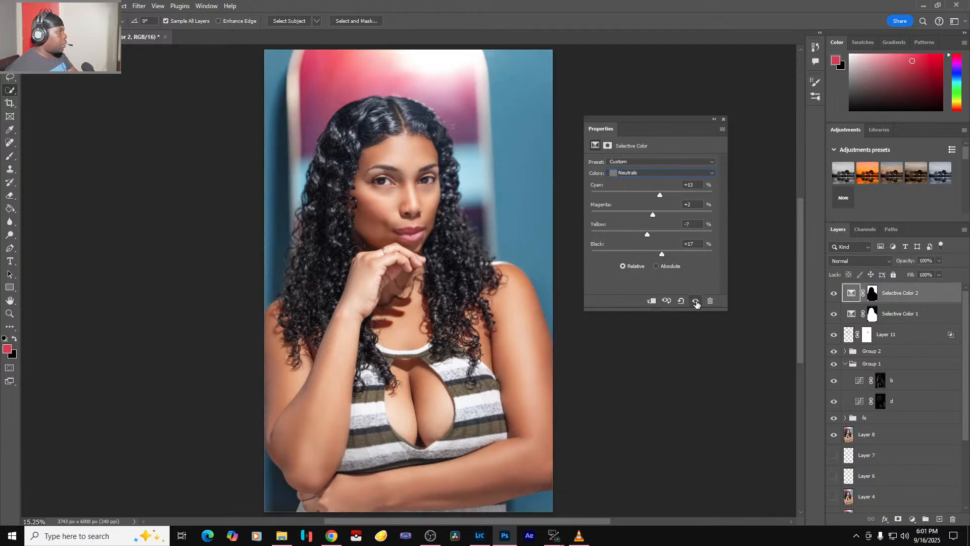
{"action": "left_click", "coordinate": [723, 120]}
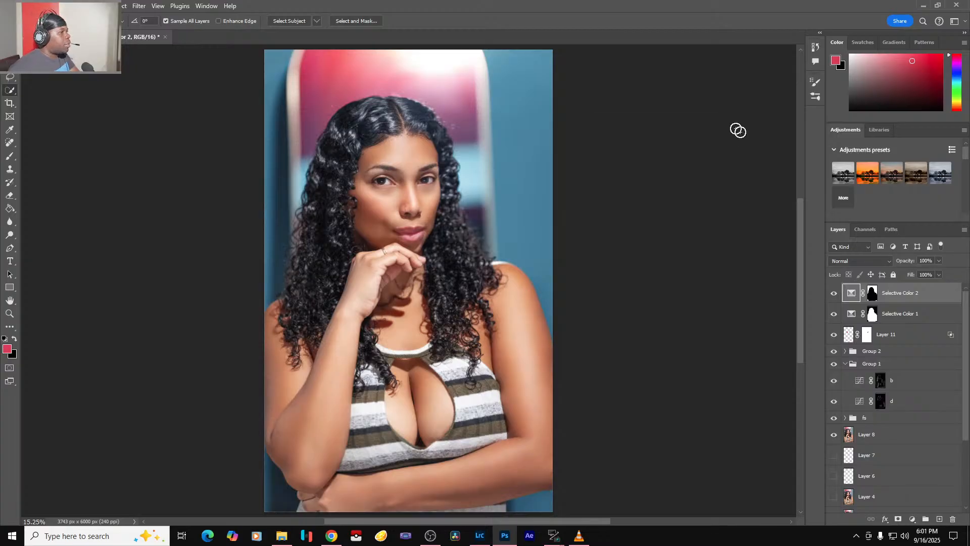
{"action": "left_click", "coordinate": [833, 293]}
{"action": "left_click", "coordinate": [833, 294]}
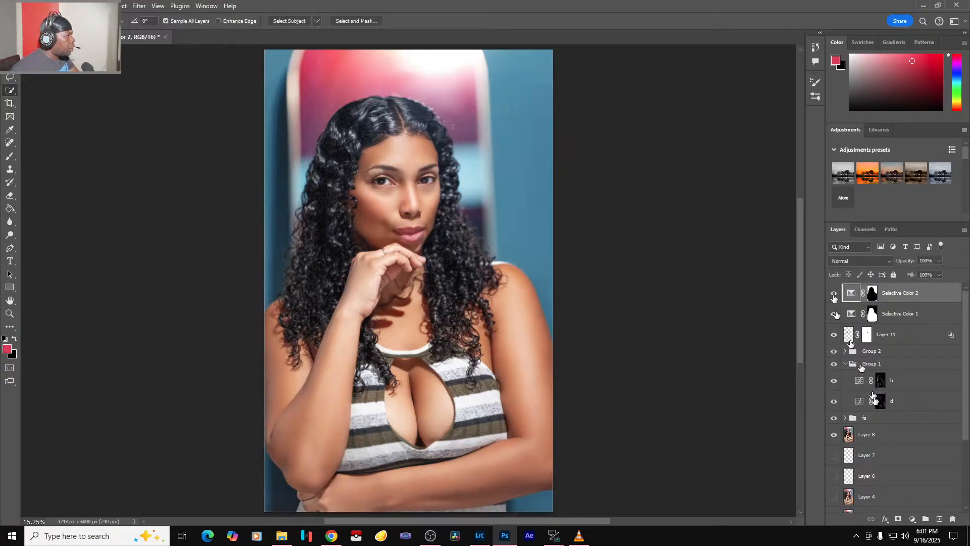
Step: Add a third Selective Color layer and set its Whites to cyan +13% and magenta about -17%, fine-tuning yellow and black as well
{"action": "left_click", "coordinate": [913, 518]}
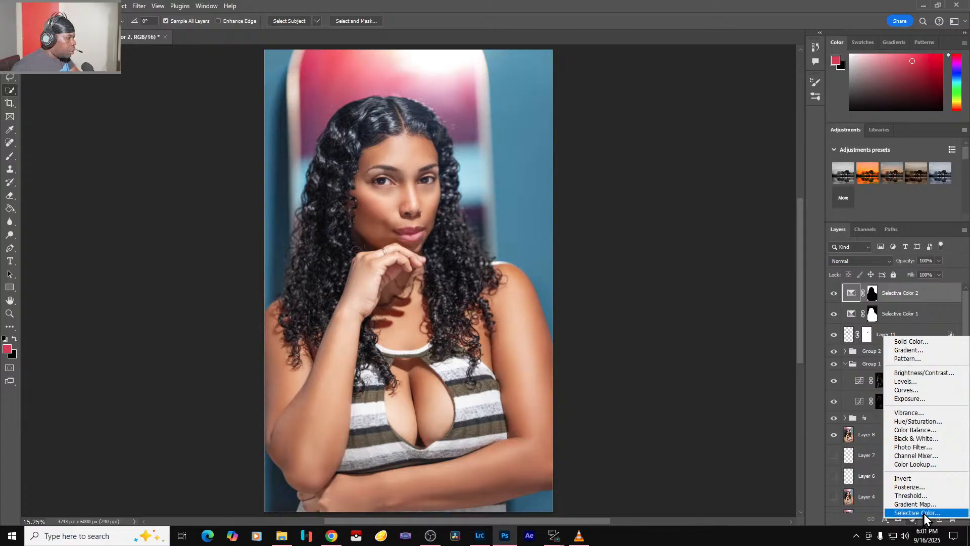
{"action": "left_click", "coordinate": [923, 513]}
{"action": "left_click", "coordinate": [644, 172]}
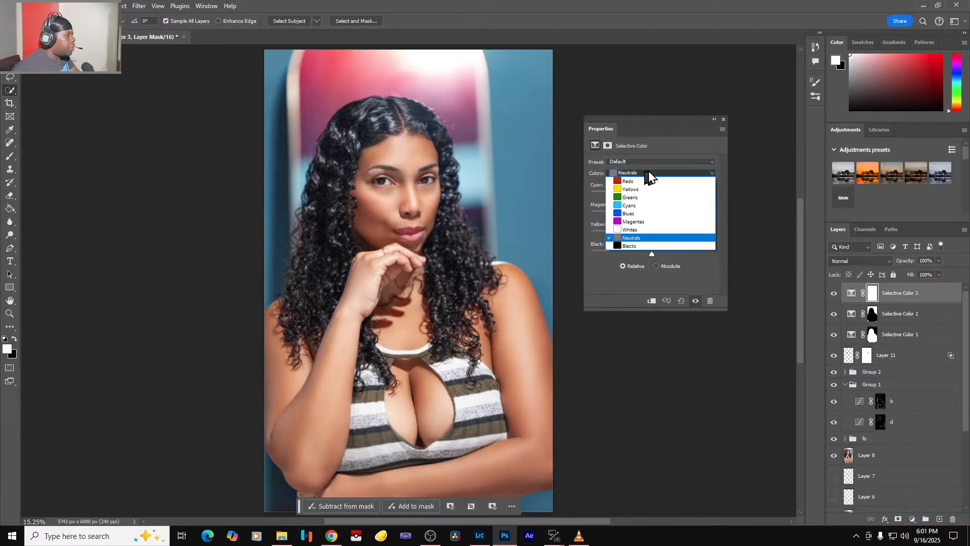
{"action": "left_click", "coordinate": [638, 229]}
{"action": "left_click_drag", "start_coordinate": [651, 195], "coordinate": [635, 213]}
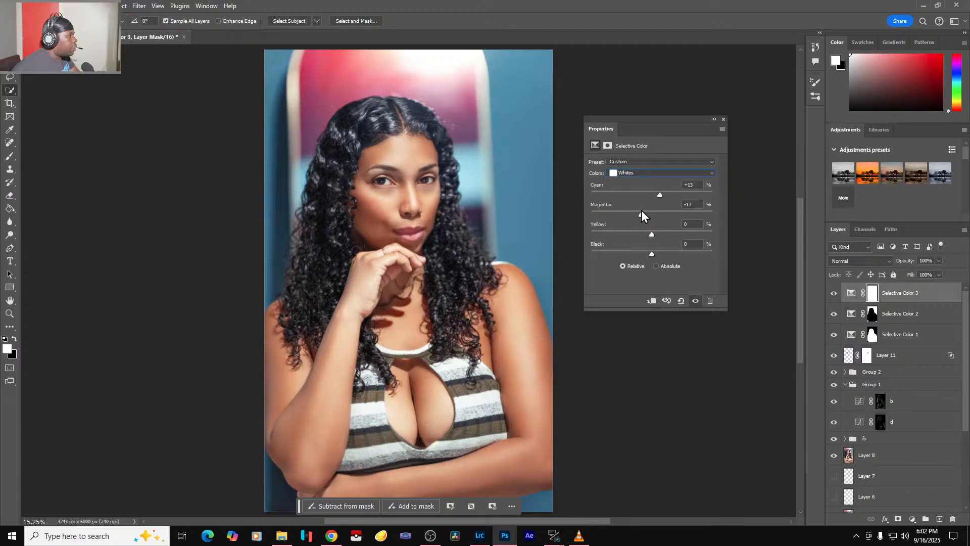
{"action": "left_click_drag", "start_coordinate": [651, 237], "coordinate": [626, 236]}
{"action": "mouse_move", "coordinate": [651, 254]}
{"action": "left_mouse_down"}
{"action": "mouse_move", "coordinate": [627, 249]}
{"action": "mouse_move", "coordinate": [662, 257]}
{"action": "mouse_move", "coordinate": [578, 252]}
{"action": "mouse_move", "coordinate": [667, 258]}
{"action": "left_mouse_up"}
Step: Set Selective Color 3's Blacks to cyan +17%, magenta +6%, yellow -3% and black +9%, and compare with the adjustment hidden and shown
{"action": "left_click", "coordinate": [653, 173]}
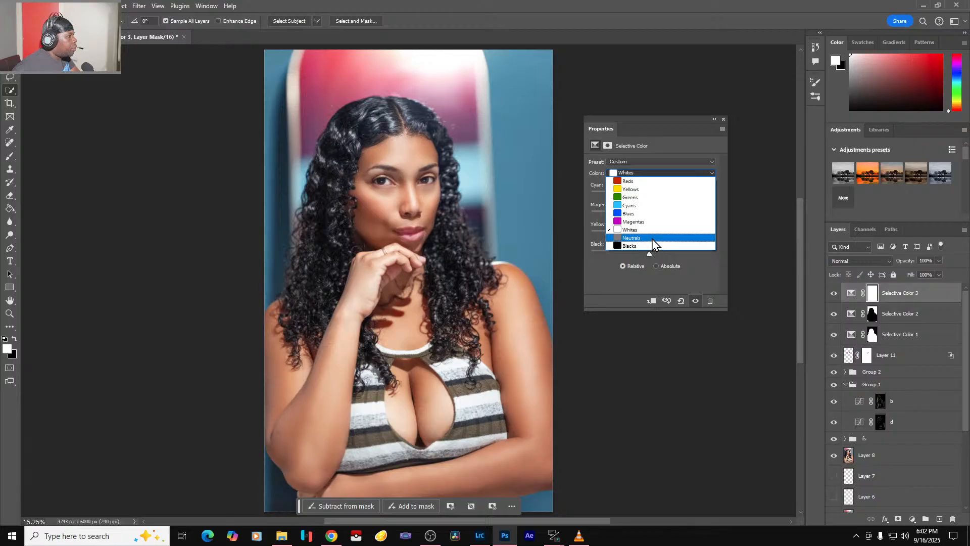
{"action": "left_click", "coordinate": [647, 245]}
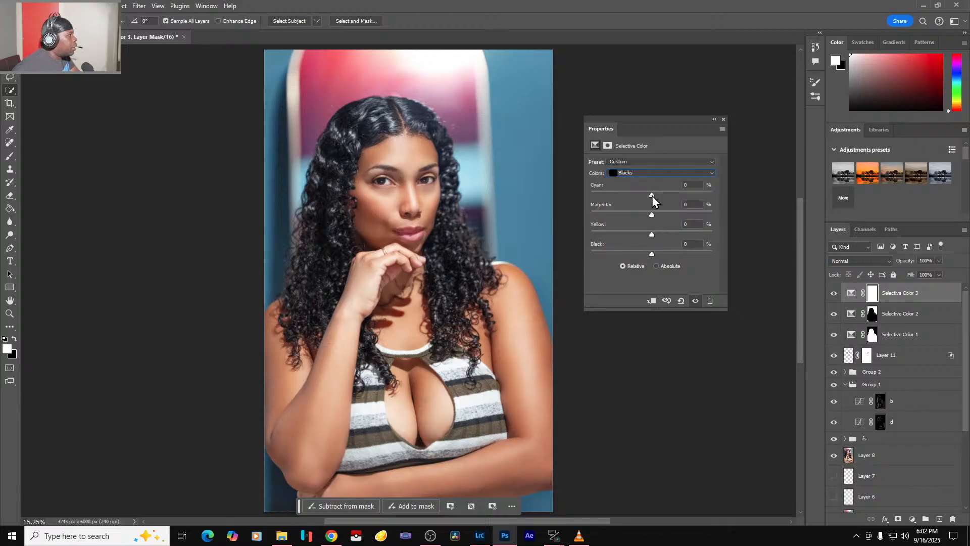
{"action": "left_click_drag", "start_coordinate": [651, 195], "coordinate": [643, 195]}
{"action": "left_click_drag", "start_coordinate": [652, 217], "coordinate": [654, 214]}
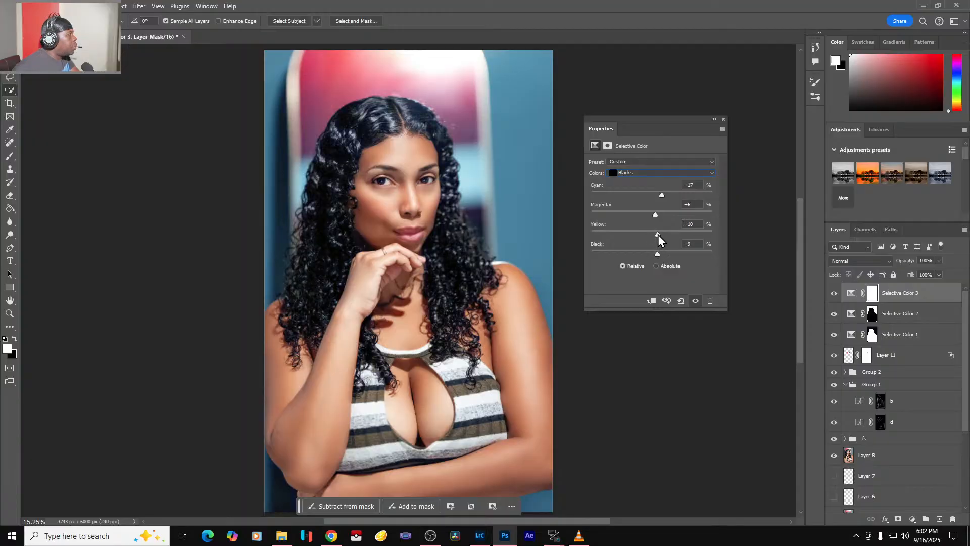
{"action": "left_click_drag", "start_coordinate": [652, 235], "coordinate": [650, 235]}
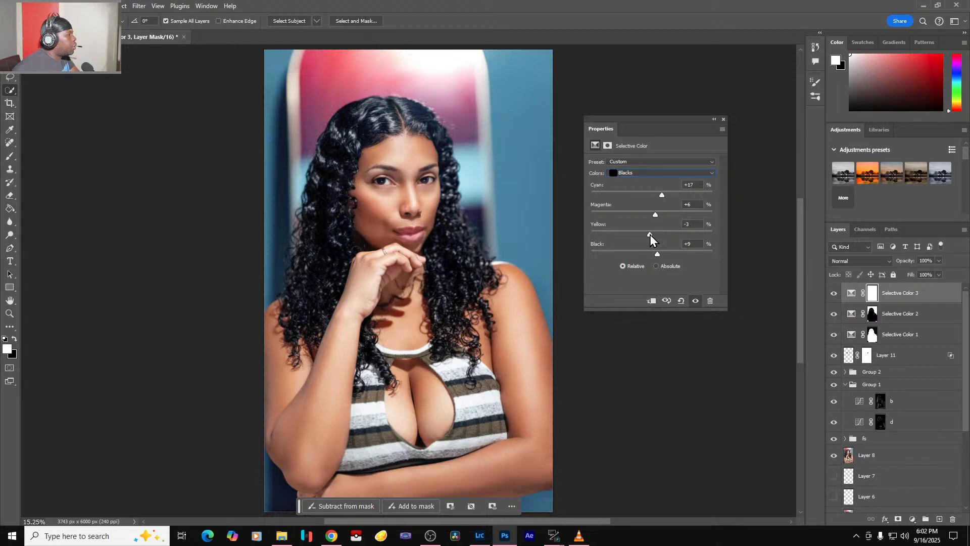
{"action": "left_click", "coordinate": [695, 301]}
{"action": "left_click", "coordinate": [695, 300]}
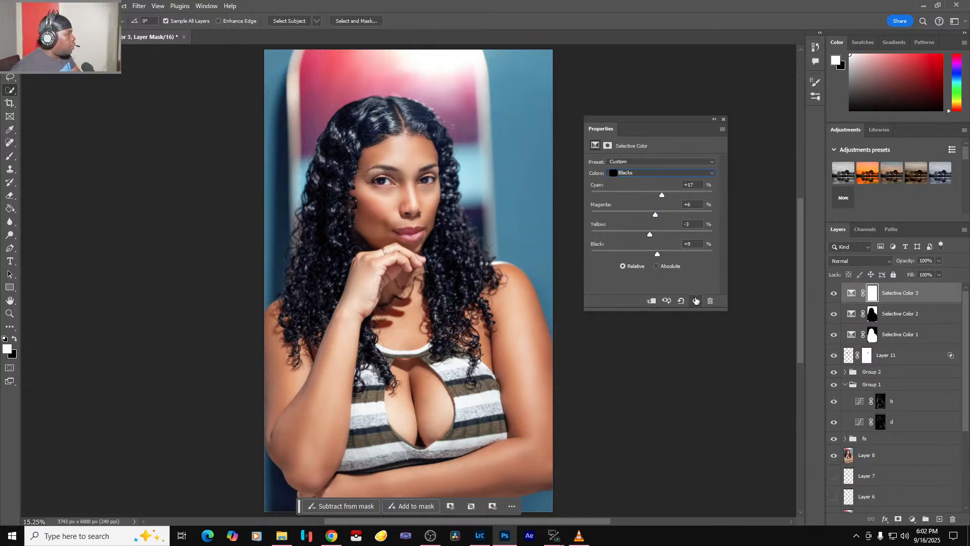
Step: Set Selective Color 3's Neutrals to magenta +1% and black +2%, compare with the adjustment hidden and shown, and close its settings
{"action": "left_click", "coordinate": [649, 174]}
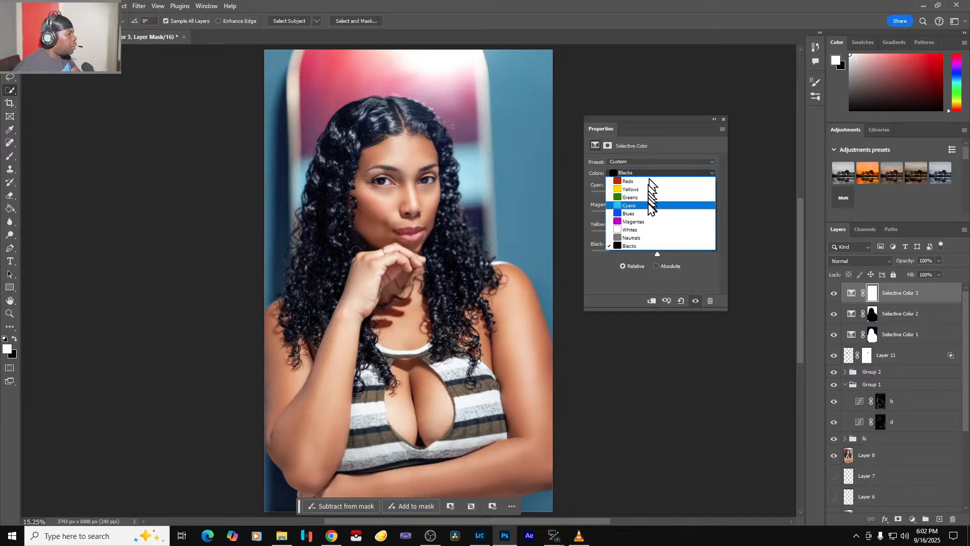
{"action": "left_click", "coordinate": [644, 237]}
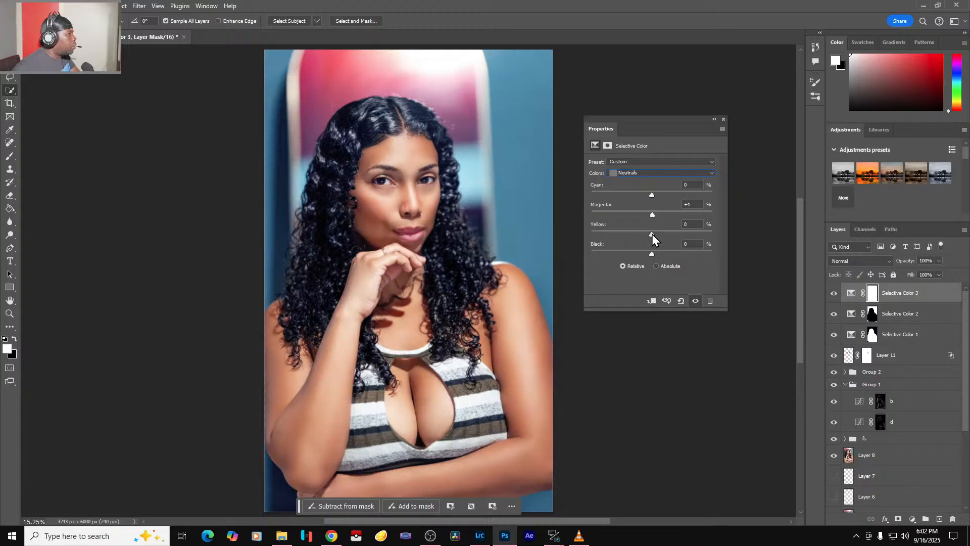
{"action": "left_click_drag", "start_coordinate": [652, 255], "coordinate": [653, 255]}
{"action": "left_click", "coordinate": [695, 302]}
{"action": "left_click", "coordinate": [695, 302]}
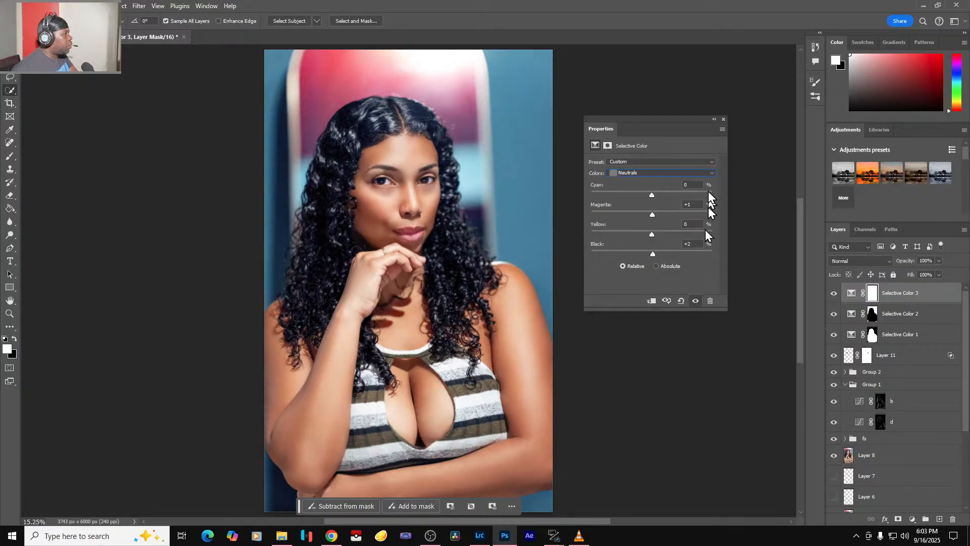
{"action": "left_click", "coordinate": [724, 120]}
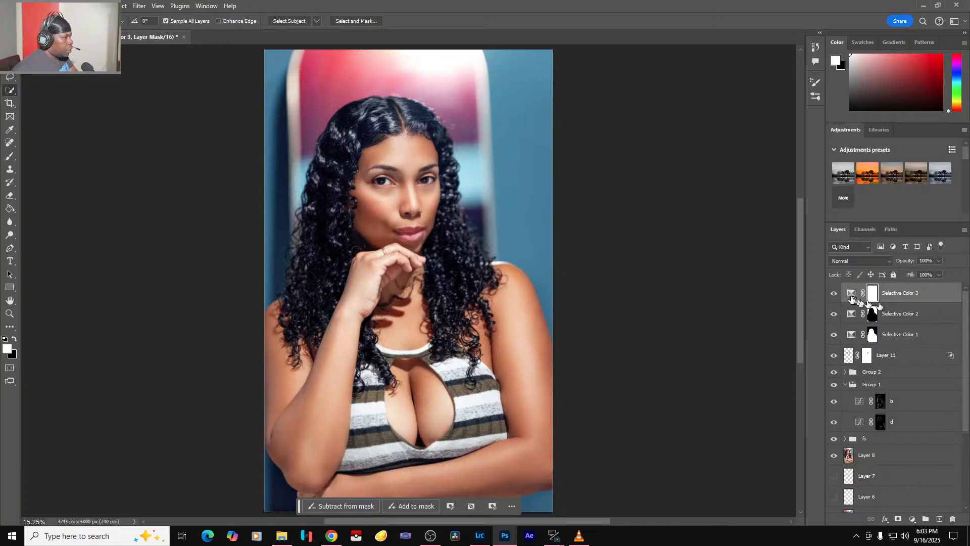
Step: Group the three Selective Color layers and compare the image with the whole group hidden and shown
{"action": "left_click", "coordinate": [929, 336], "text": "shift"}
{"action": "key", "text": "ctrl+g"}
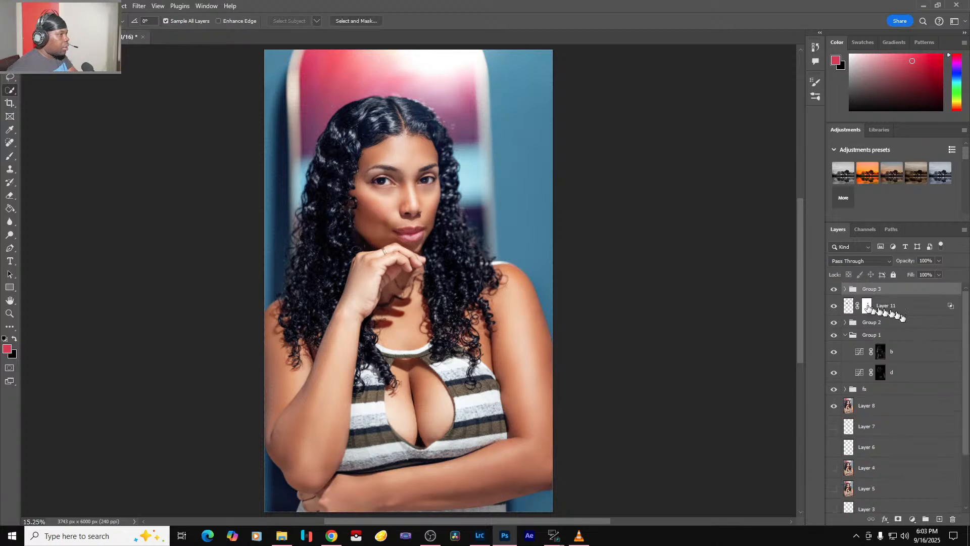
{"action": "left_click", "coordinate": [834, 289]}
{"action": "left_click", "coordinate": [834, 289]}
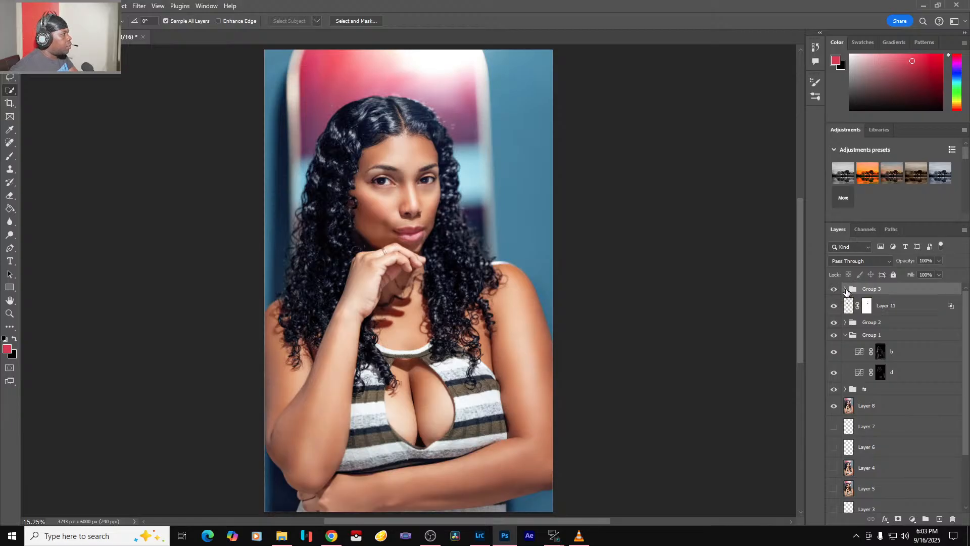
Step: Add a Levels adjustment at the top of Group 3 and replace its mask with a copy of Selective Color 1's mask
{"action": "left_click", "coordinate": [845, 289]}
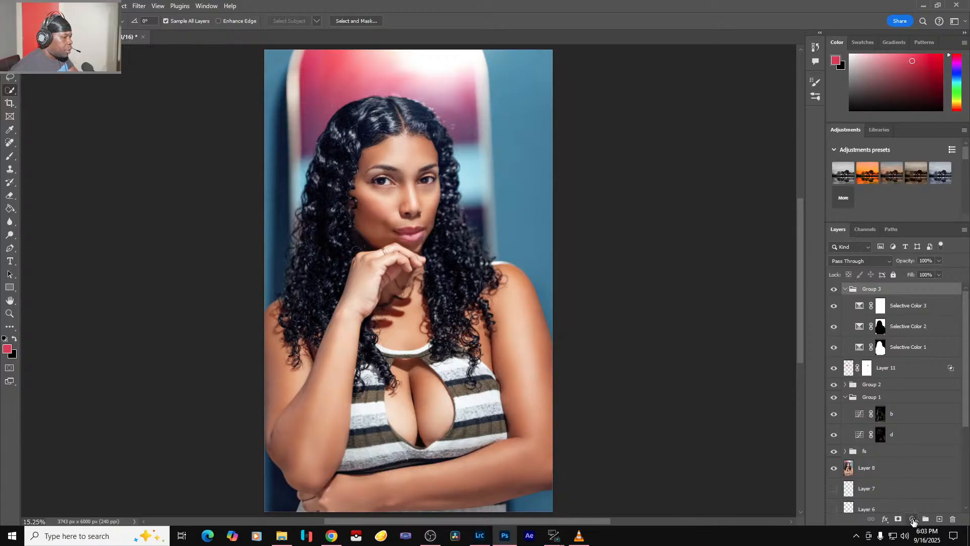
{"action": "left_click", "coordinate": [912, 519]}
{"action": "left_click", "coordinate": [927, 383]}
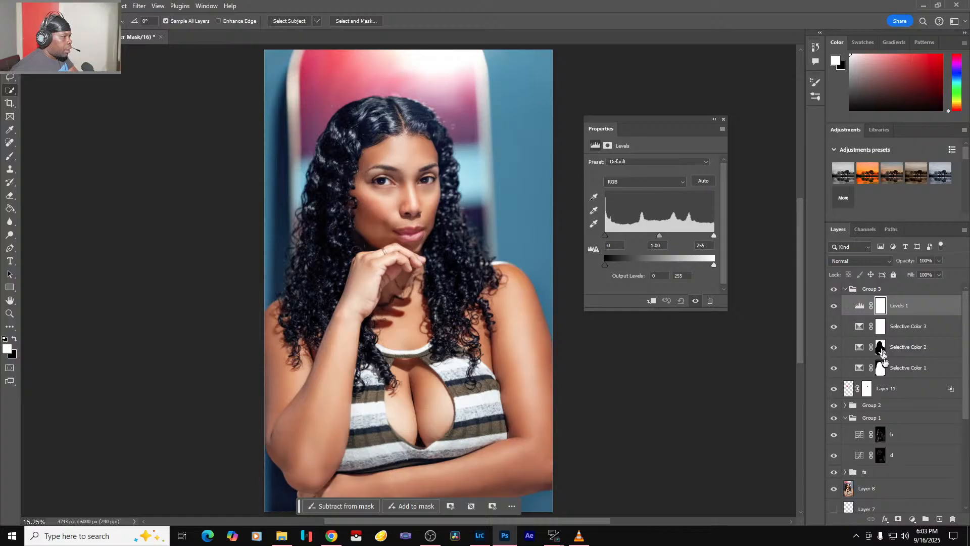
{"action": "left_click_drag", "start_coordinate": [885, 371], "coordinate": [881, 310]}
{"action": "left_click", "coordinate": [436, 200]}
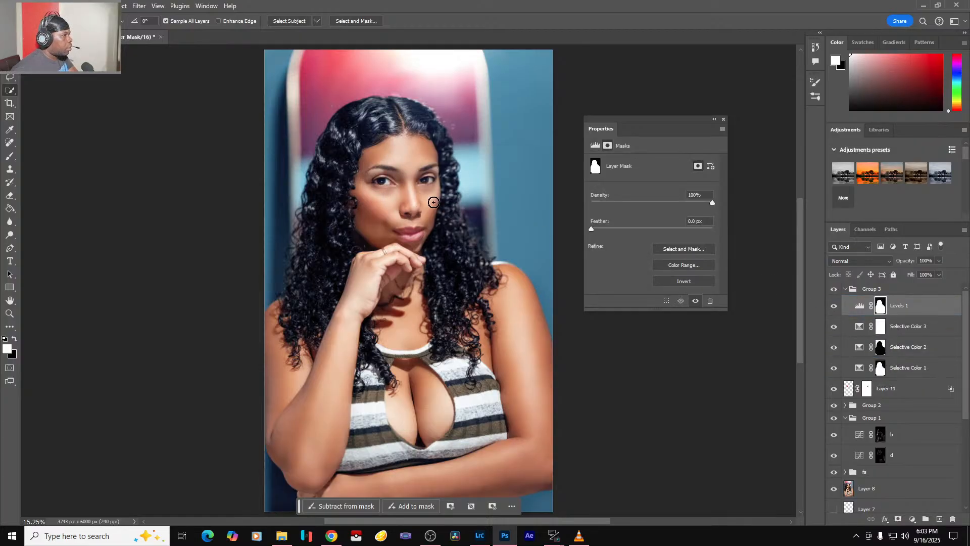
Step: Set the white input level of Levels 1 to 253 and hide the adjustment to compare the woman's brightness
{"action": "left_click", "coordinate": [858, 305]}
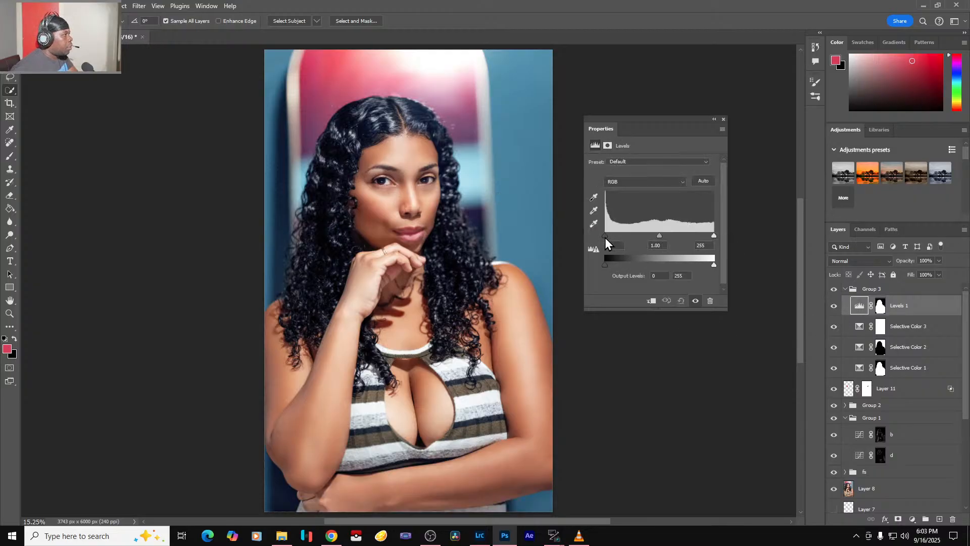
{"action": "mouse_move", "coordinate": [605, 236]}
{"action": "left_mouse_down"}
{"action": "mouse_move", "coordinate": [614, 238]}
{"action": "mouse_move", "coordinate": [594, 240]}
{"action": "left_mouse_up"}
{"action": "left_click_drag", "start_coordinate": [713, 236], "coordinate": [716, 238]}
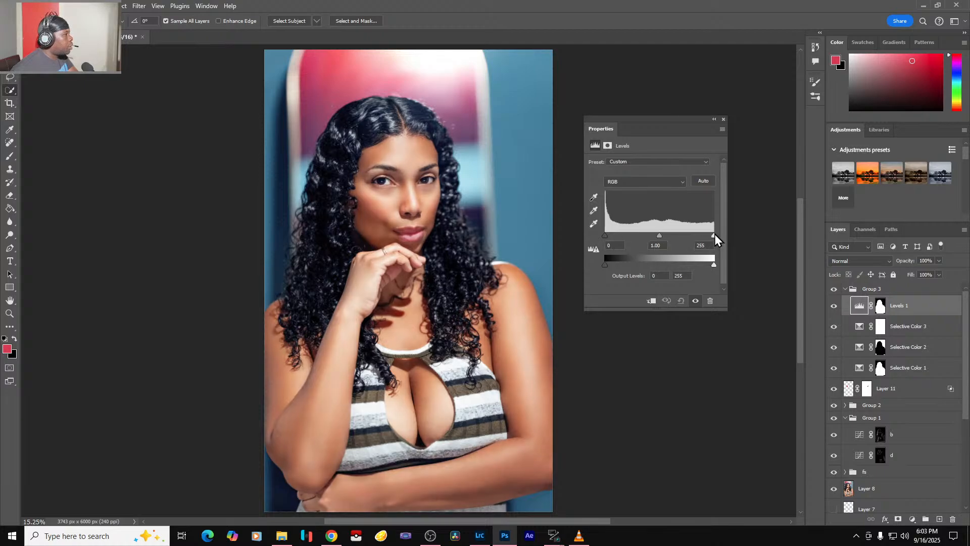
{"action": "left_click", "coordinate": [696, 301]}
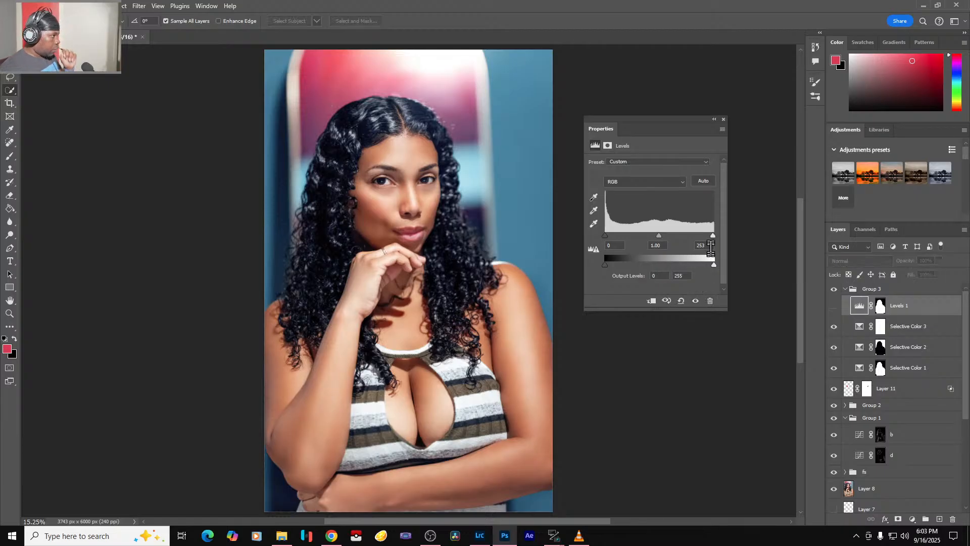
Step: Set the white input level of the Levels 1 adjustment to 242 and hide its effect with a fully black mask
{"action": "mouse_move", "coordinate": [713, 235]}
{"action": "left_mouse_down"}
{"action": "mouse_move", "coordinate": [678, 235]}
{"action": "mouse_move", "coordinate": [722, 234]}
{"action": "left_mouse_up"}
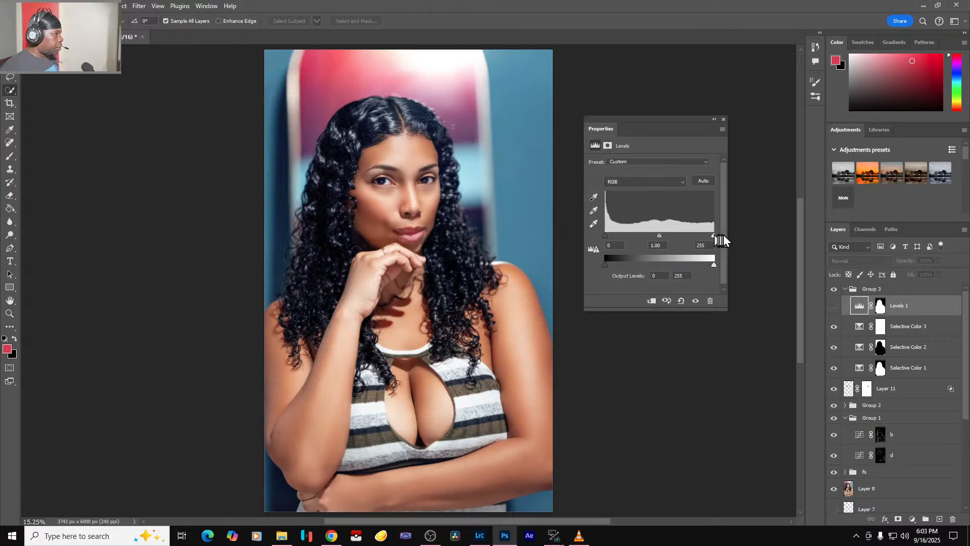
{"action": "left_click", "coordinate": [695, 302]}
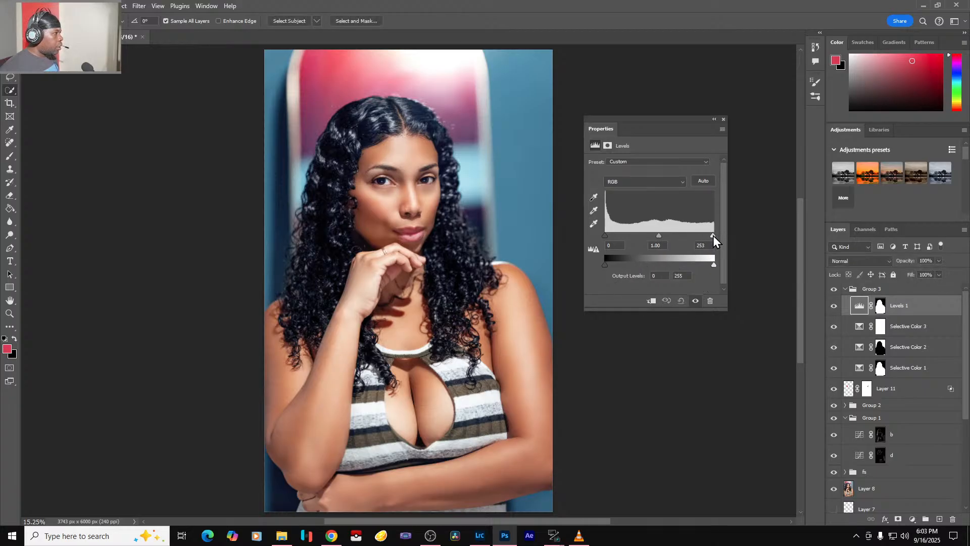
{"action": "left_click_drag", "start_coordinate": [713, 235], "coordinate": [708, 235]}
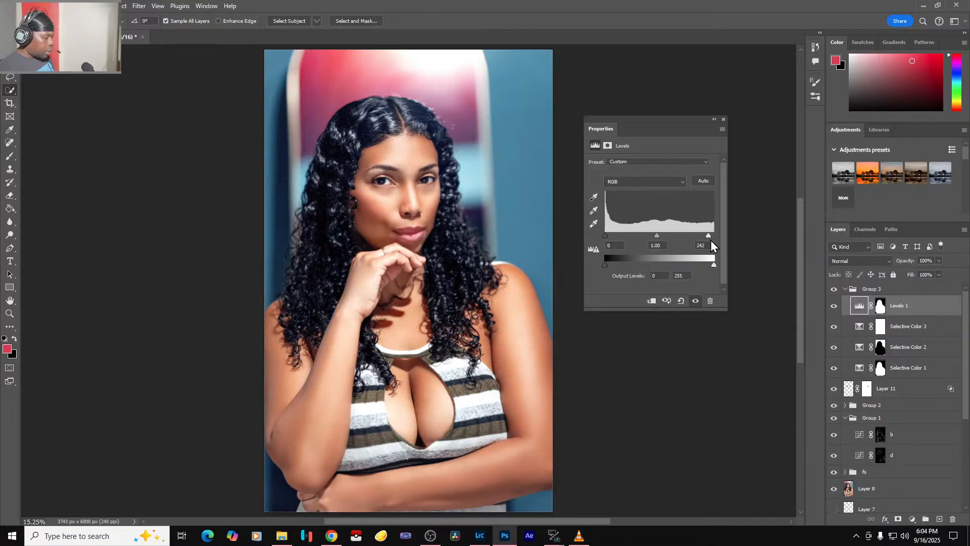
{"action": "key", "text": "d"}
{"action": "key", "text": "ctrl+i"}
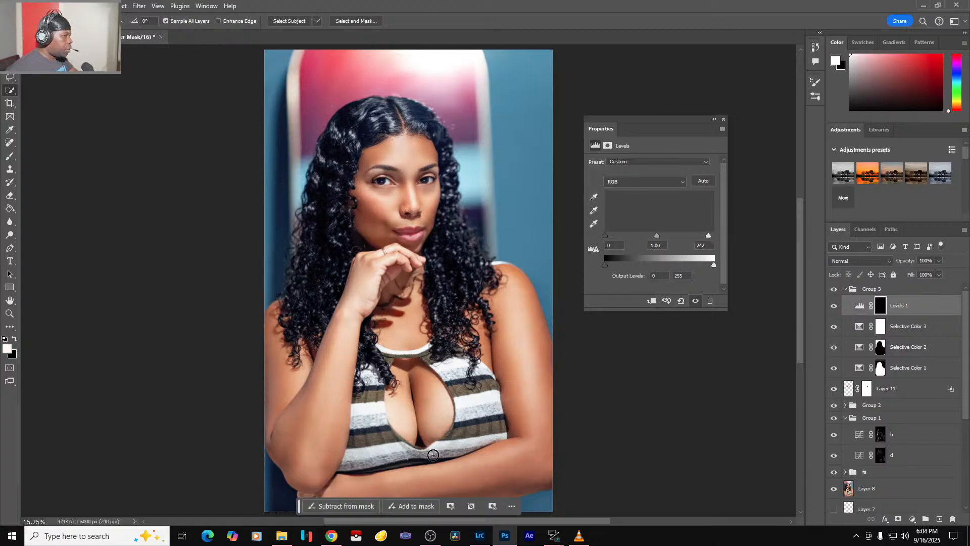
Step: Paint white on the Levels 1 mask with an enlarged brush at 100% opacity over the chest and folded forearm
{"action": "key", "text": "b"}
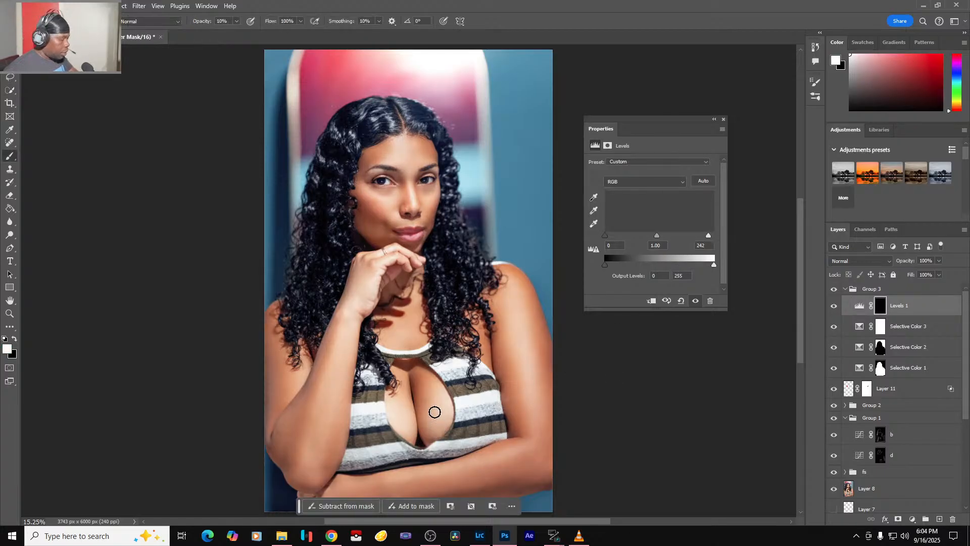
{"action": "key", "text": "bracketright"}
{"action": "key", "text": "bracketright"}
{"action": "key", "text": "bracketright"}
{"action": "key", "text": "bracketright"}
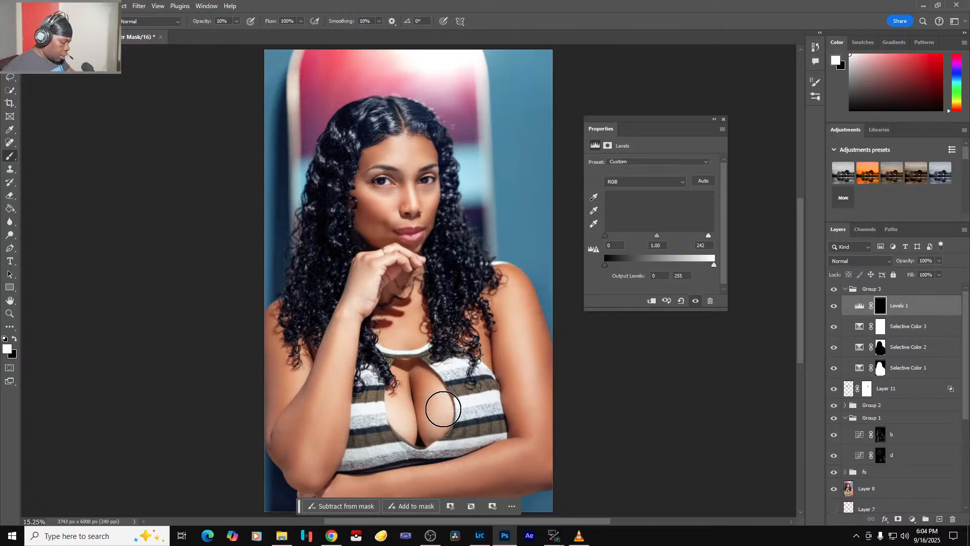
{"action": "key", "text": "0"}
{"action": "left_click_drag", "start_coordinate": [438, 426], "coordinate": [413, 430]}
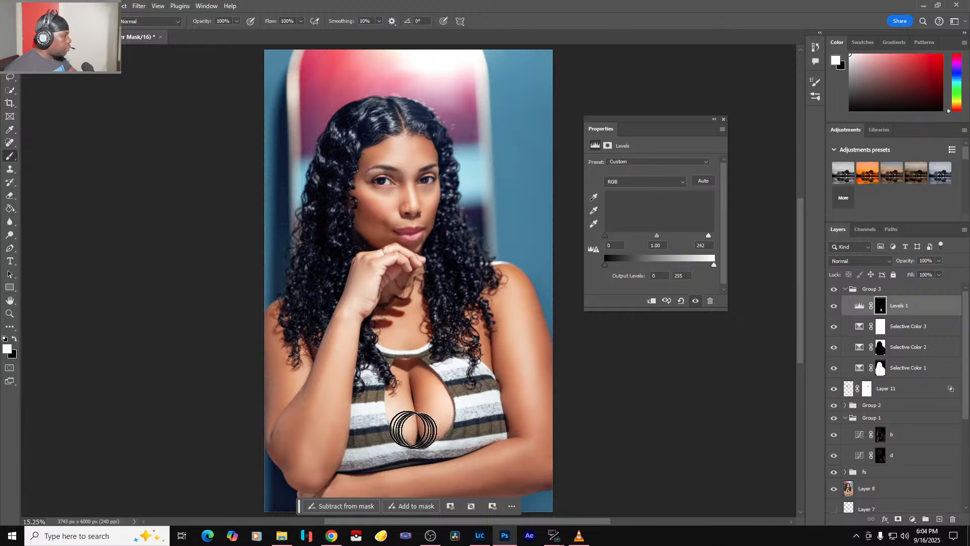
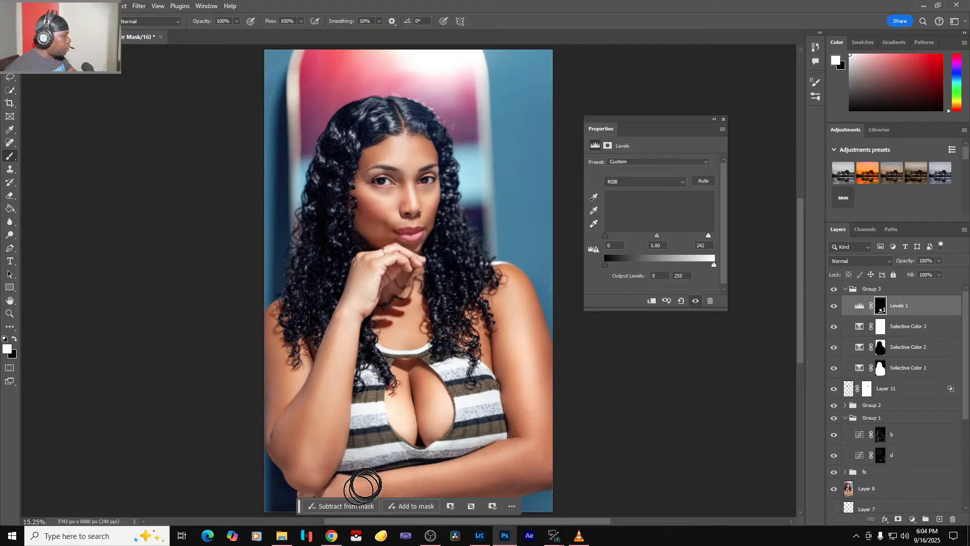
{"action": "left_click", "coordinate": [833, 306]}
{"action": "left_click", "coordinate": [833, 307]}
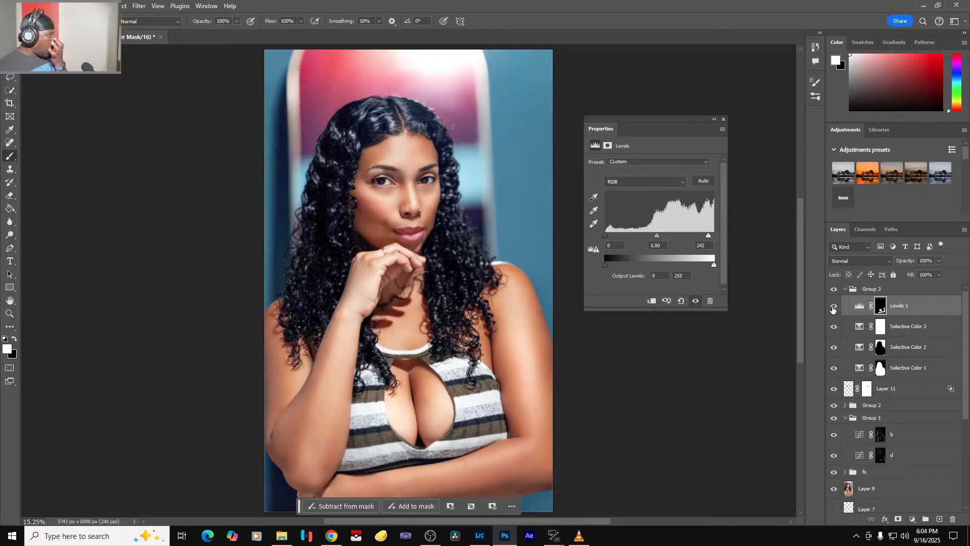
{"action": "left_click", "coordinate": [723, 119]}
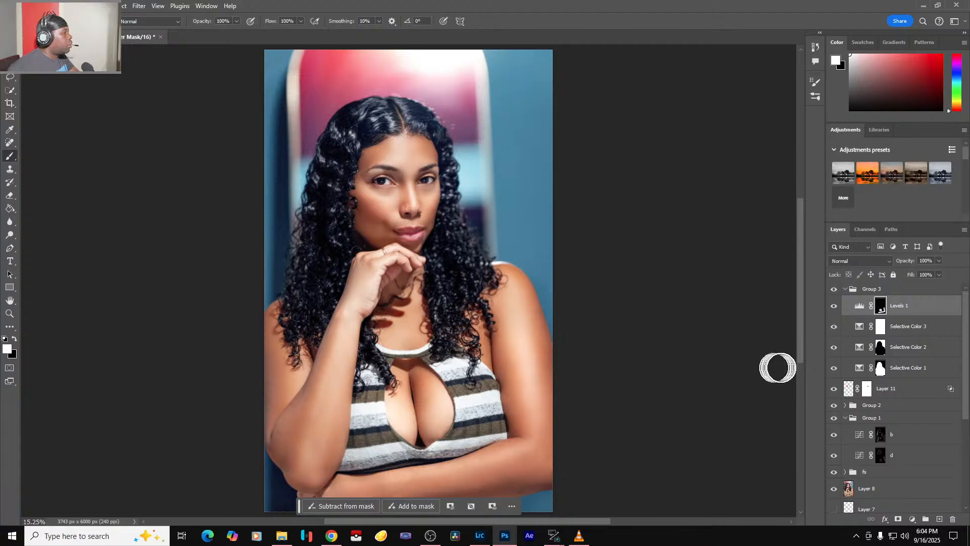
Step: Stamp all visible layers into a new layer above the collapsed Group 3 and hide the layers between it and the Background
{"action": "left_click", "coordinate": [844, 289]}
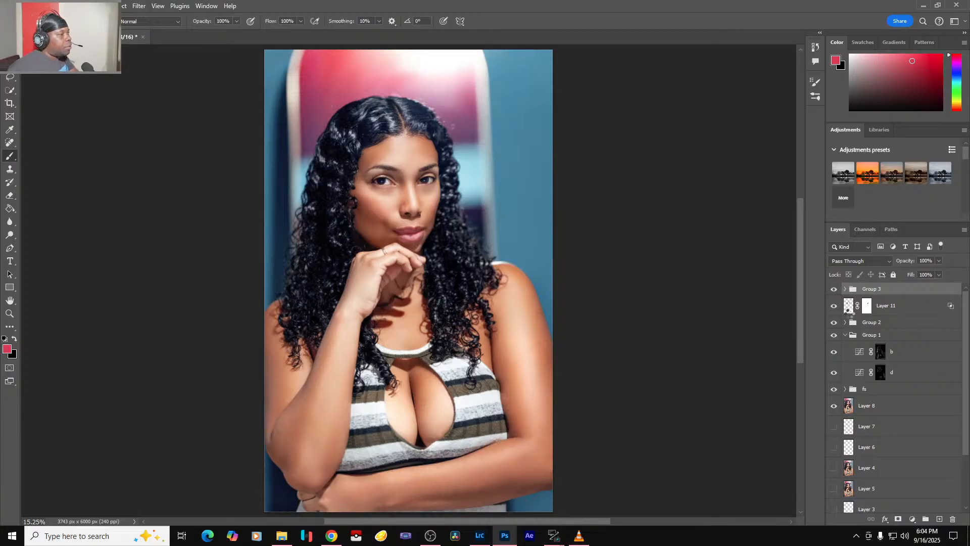
{"action": "key", "text": "ctrl+shift+alt+e"}
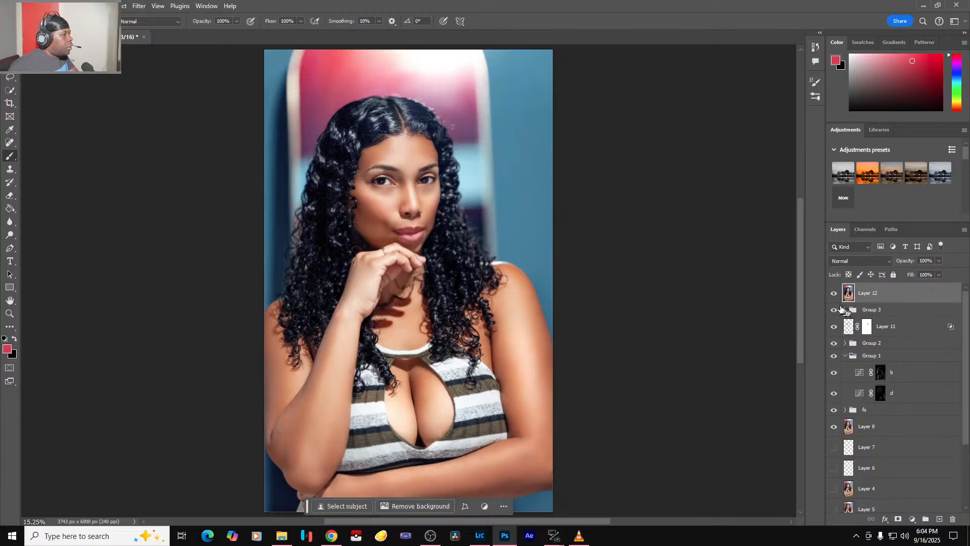
{"action": "left_click_drag", "start_coordinate": [834, 309], "coordinate": [836, 377]}
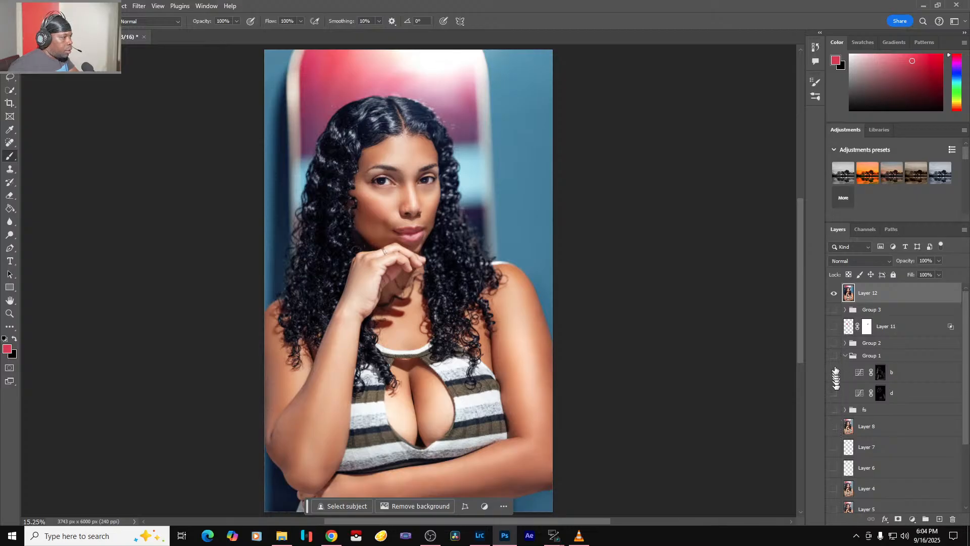
Step: Group the hidden layers from Group 3 down to Layer 1 and compare Layer 12 with the original Background
{"action": "left_click", "coordinate": [873, 311]}
{"action": "scroll", "coordinate": [925, 423], "scroll_direction": "down", "scroll_amount": 5}
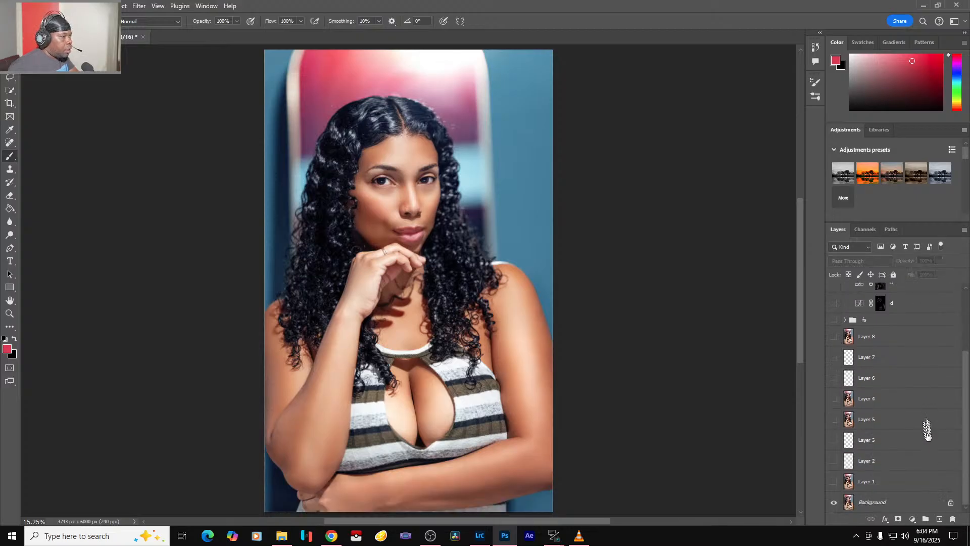
{"action": "left_click", "coordinate": [880, 481], "text": "shift"}
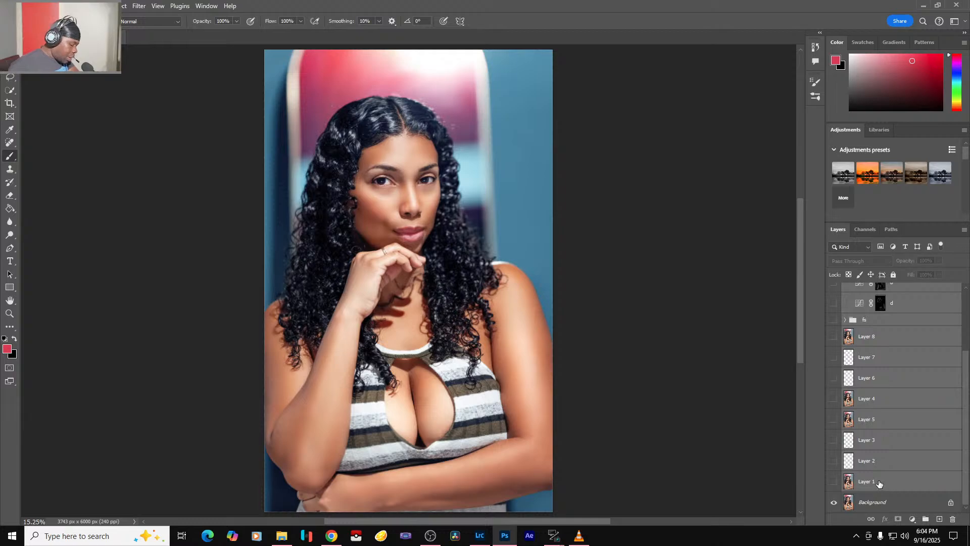
{"action": "key", "text": "ctrl+g"}
{"action": "left_click", "coordinate": [834, 309]}
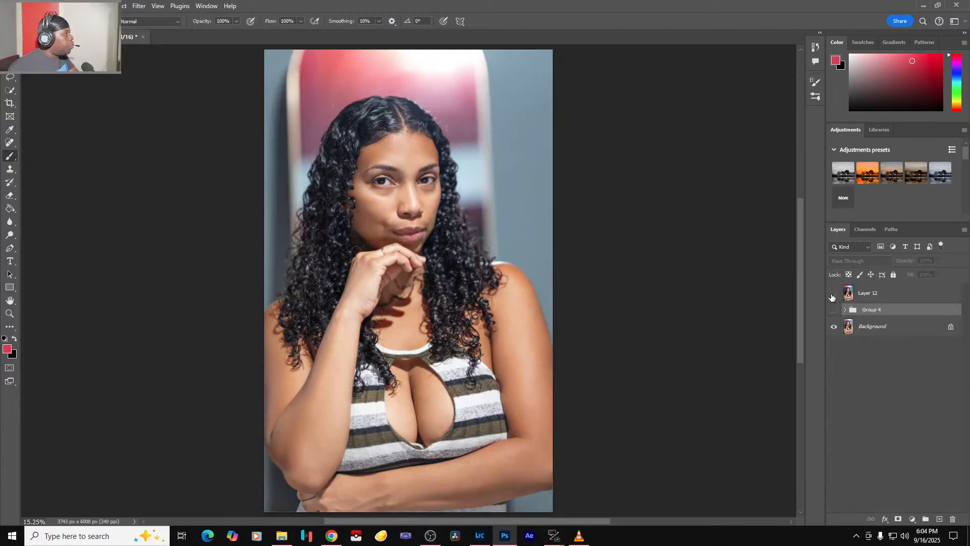
{"action": "left_click", "coordinate": [832, 295]}
{"action": "left_click", "coordinate": [833, 294]}
{"action": "left_click", "coordinate": [833, 295]}
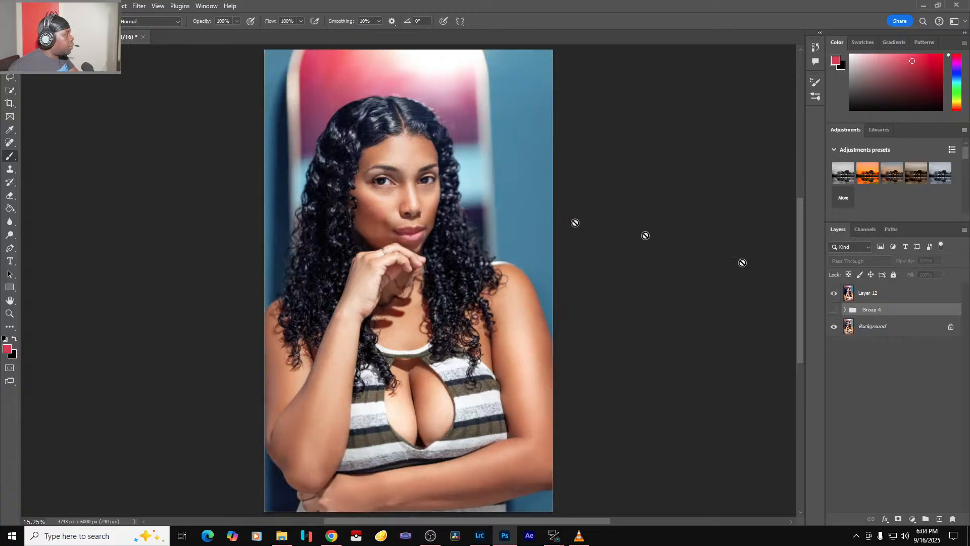
Step: Crop the portrait to a 4:5 (8:10) ratio at full image width, with the photo shifted slightly down inside the frame
{"action": "left_click", "coordinate": [10, 104]}
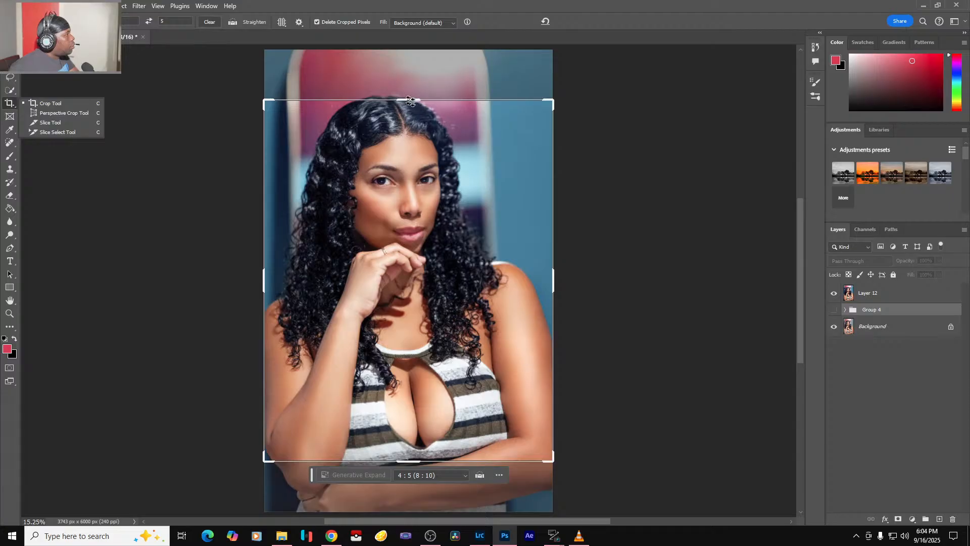
{"action": "left_click_drag", "start_coordinate": [406, 100], "coordinate": [401, 80]}
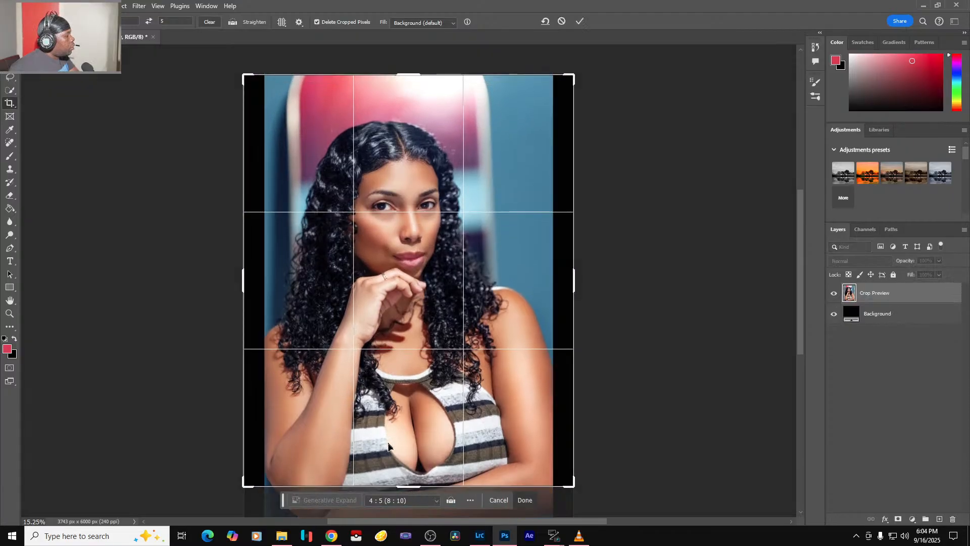
{"action": "key", "text": "ctrl+z"}
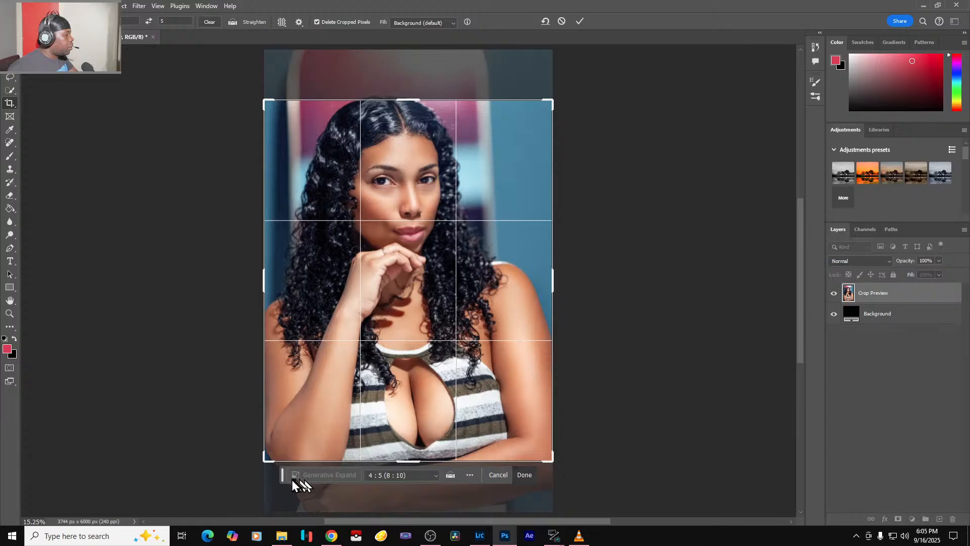
{"action": "left_click_drag", "start_coordinate": [284, 479], "coordinate": [581, 164]}
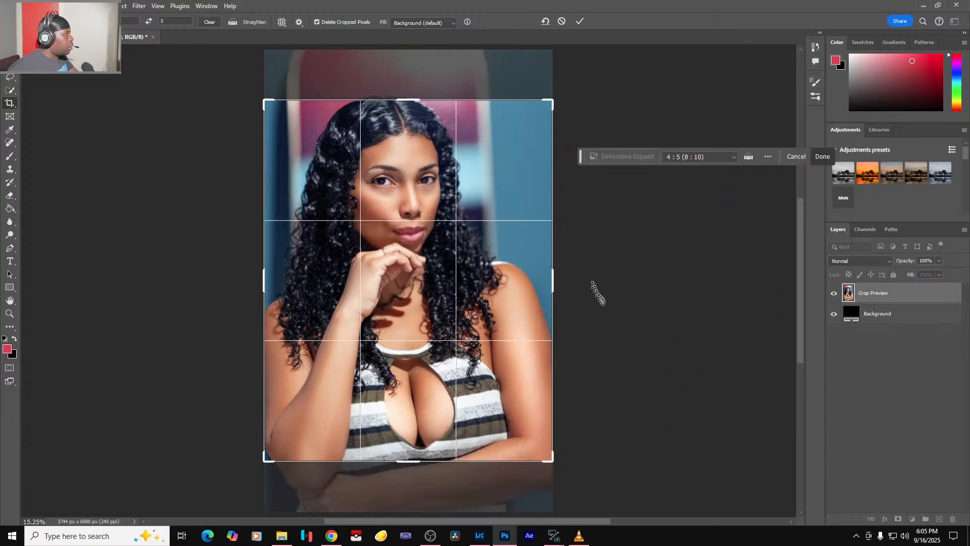
{"action": "left_click_drag", "start_coordinate": [461, 297], "coordinate": [466, 298]}
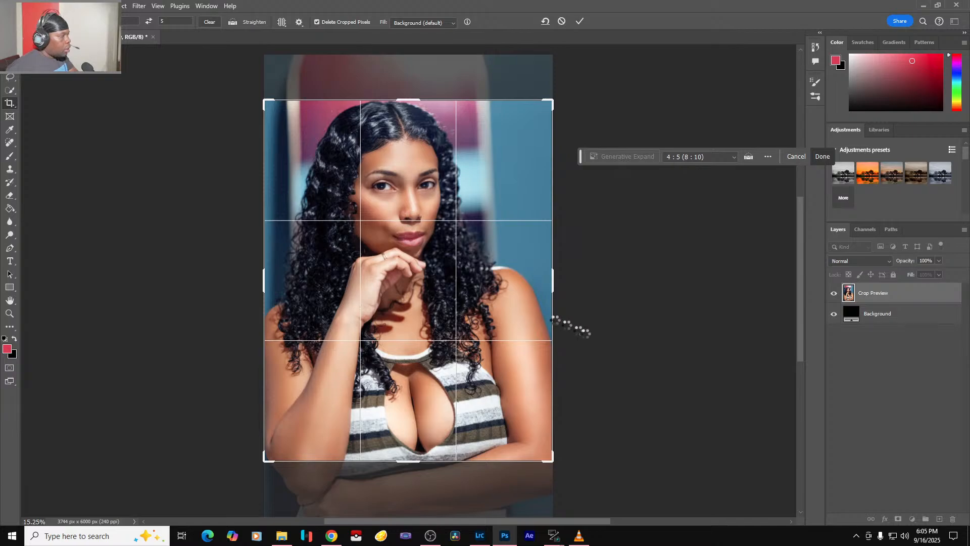
{"action": "key", "text": "Return"}
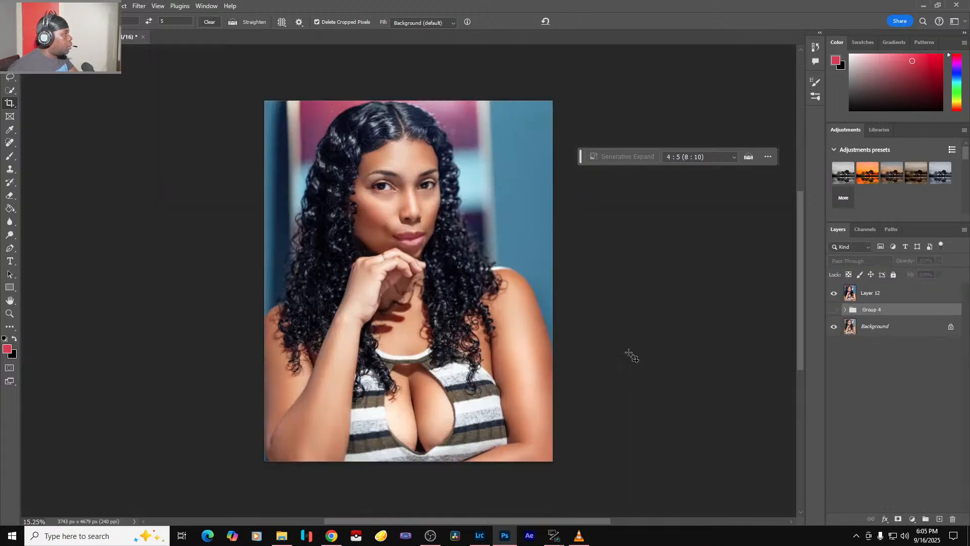
{"action": "key", "text": "ctrl+0"}
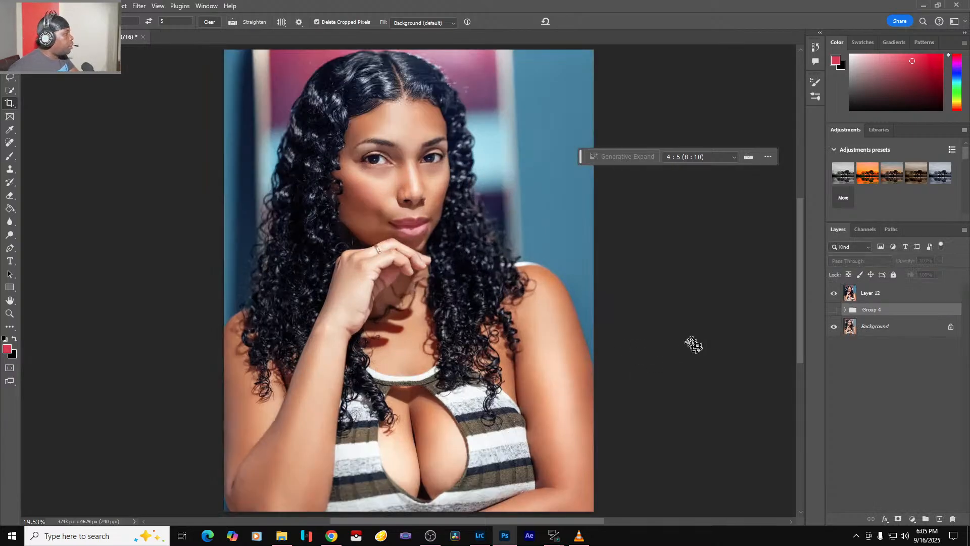
Step: Add a Hue/Saturation adjustment with Colorize enabled above Layer 12 and invert its mask to black
{"action": "left_click", "coordinate": [889, 297]}
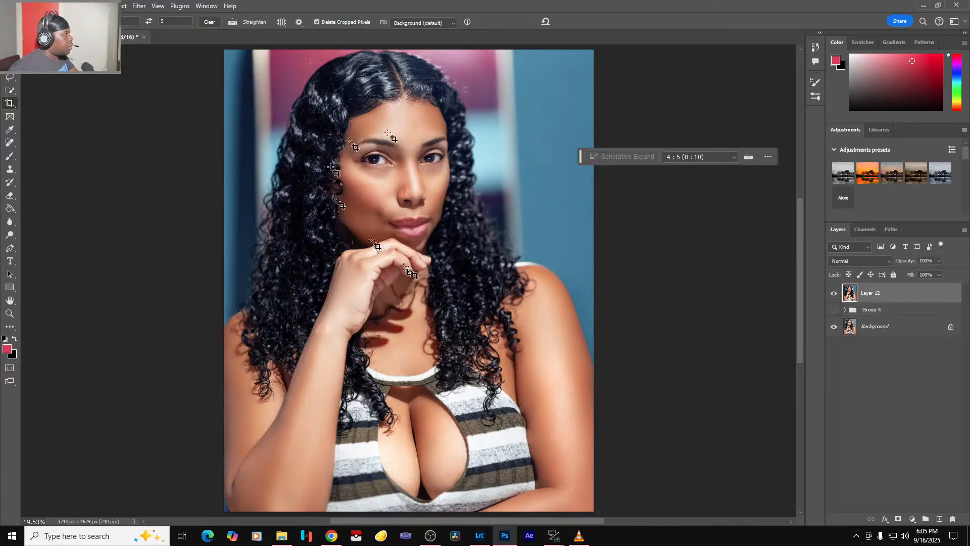
{"action": "key", "text": "b"}
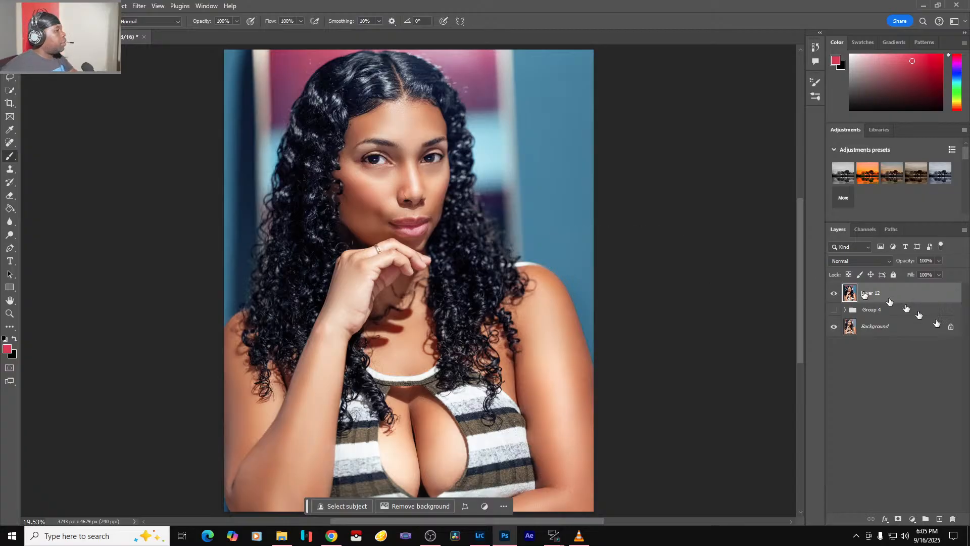
{"action": "scroll", "coordinate": [376, 159], "scroll_direction": "up", "scroll_amount": 6}
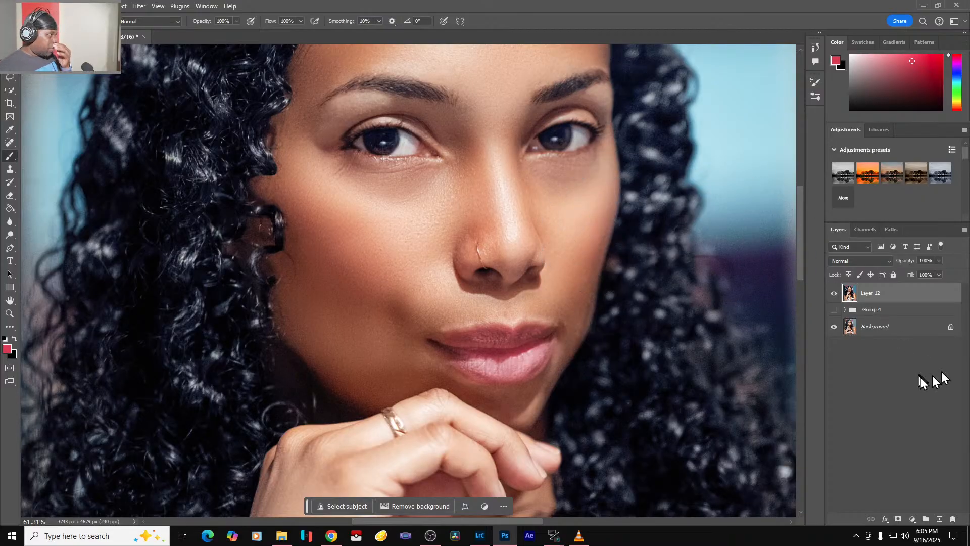
{"action": "left_click", "coordinate": [913, 519]}
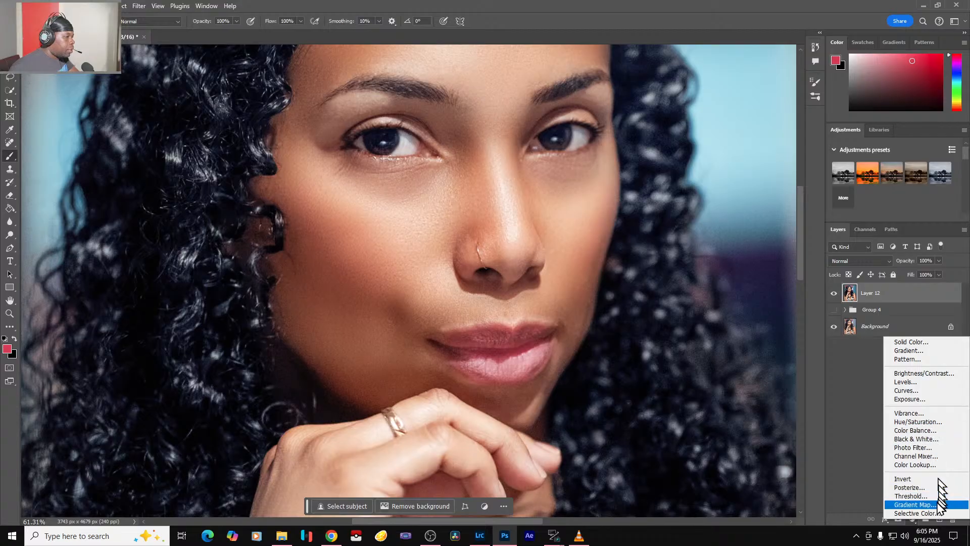
{"action": "left_click", "coordinate": [935, 422]}
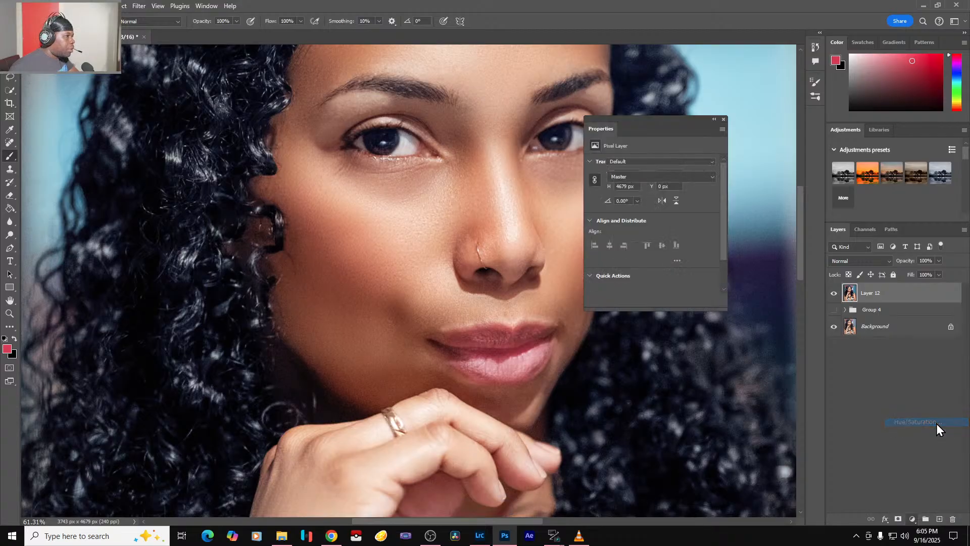
{"action": "left_click", "coordinate": [641, 254]}
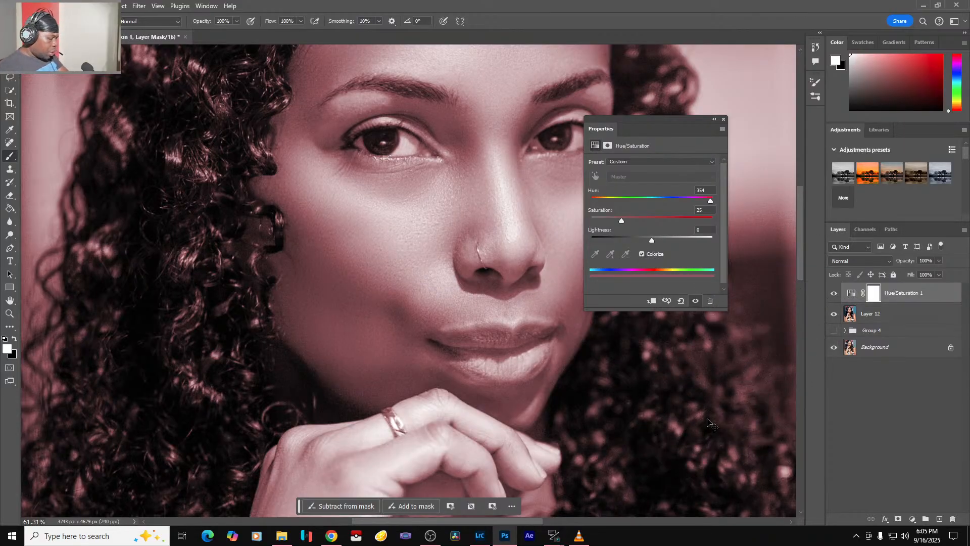
{"action": "key", "text": "ctrl+i"}
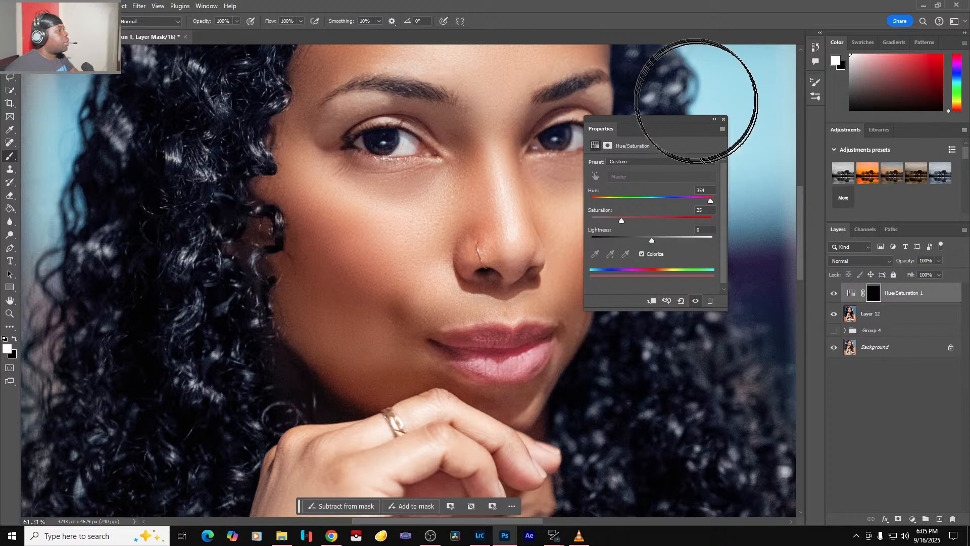
{"action": "left_click", "coordinate": [713, 121]}
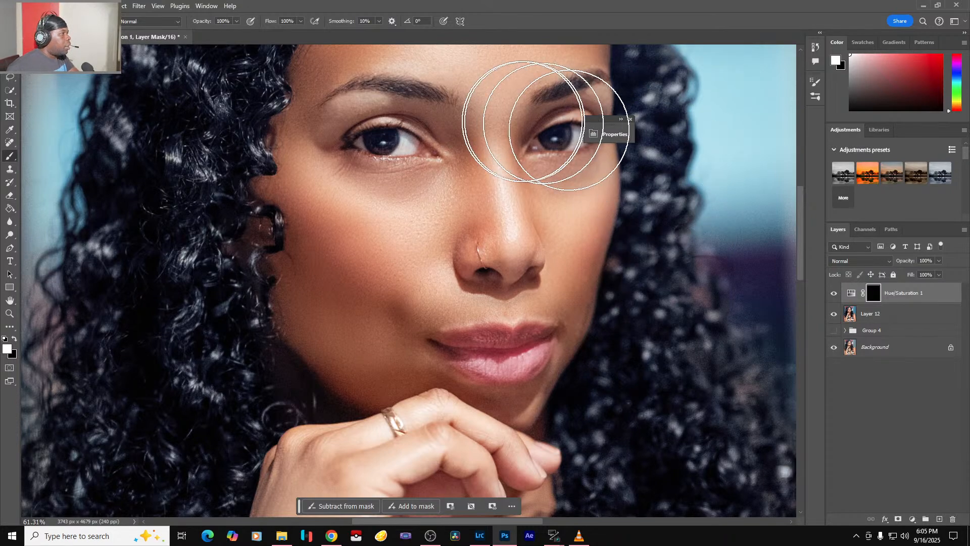
Step: Draw a circular marquee selection around the iris of the subject's right eye
{"action": "scroll", "coordinate": [556, 141], "scroll_direction": "up", "scroll_amount": 3}
{"action": "scroll", "coordinate": [555, 140], "scroll_direction": "up", "scroll_amount": 2}
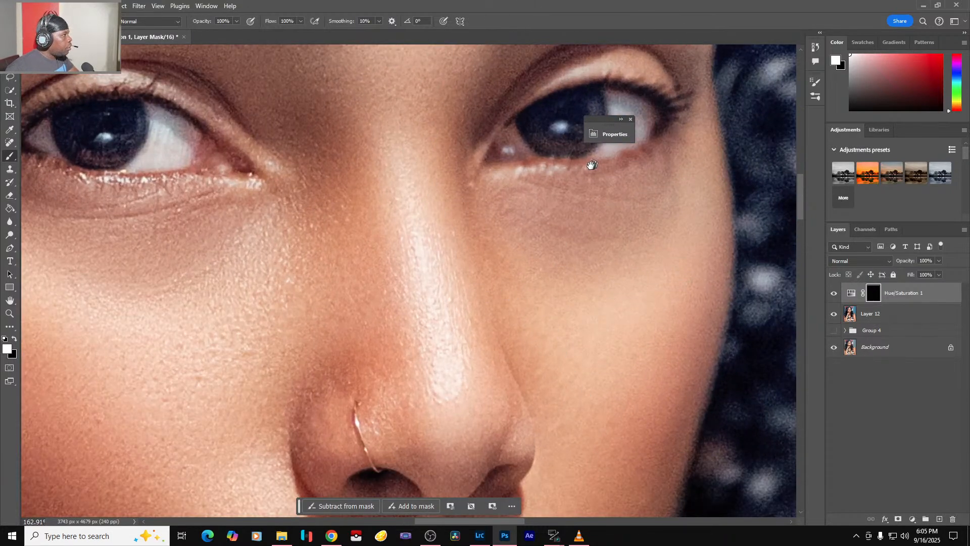
{"action": "scroll", "coordinate": [589, 162], "scroll_direction": "up", "scroll_amount": 3}
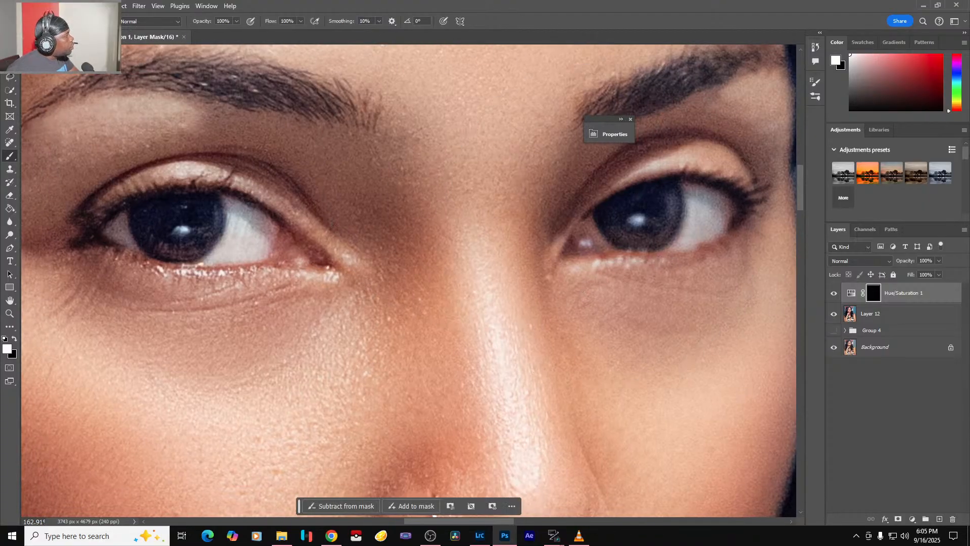
{"action": "key", "text": "m"}
{"action": "mouse_move", "coordinate": [133, 193]}
{"action": "left_mouse_down"}
{"action": "mouse_move", "coordinate": [235, 283]}
{"action": "mouse_move", "coordinate": [218, 245]}
{"action": "mouse_move", "coordinate": [222, 261]}
{"action": "left_mouse_up"}
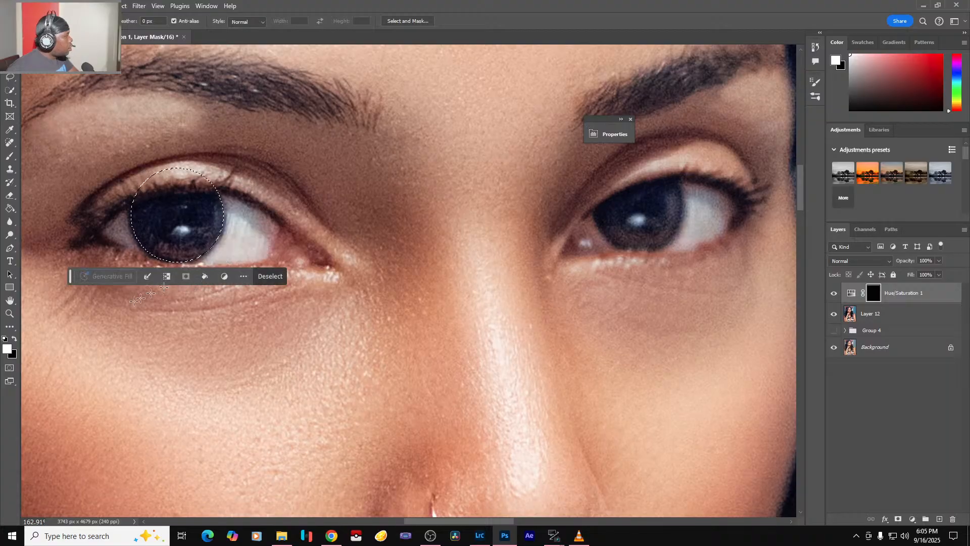
Step: Subtract the upper eyelid area from the right iris selection and fill the remaining selection with white on the Hue/Saturation mask
{"action": "left_click_drag", "start_coordinate": [74, 306], "coordinate": [310, 326]}
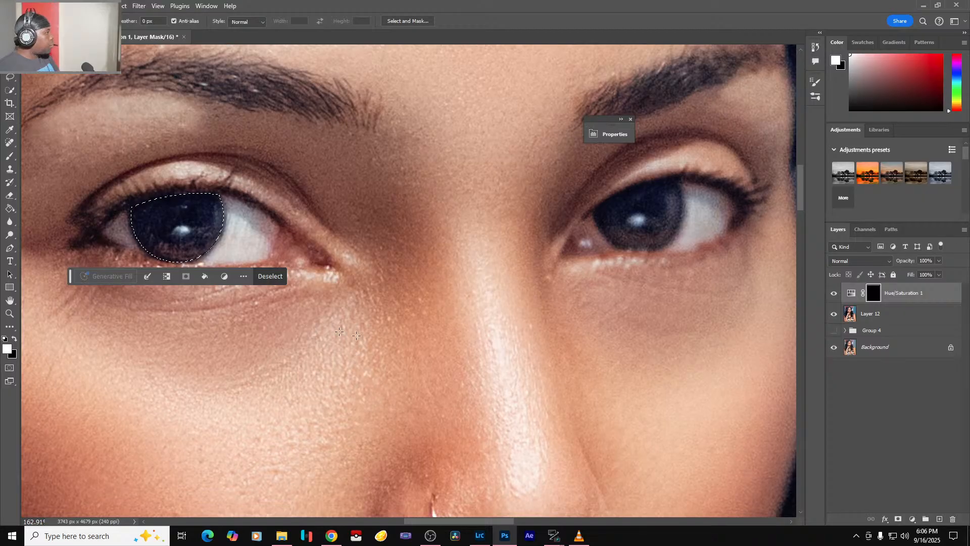
{"action": "key", "text": "x"}
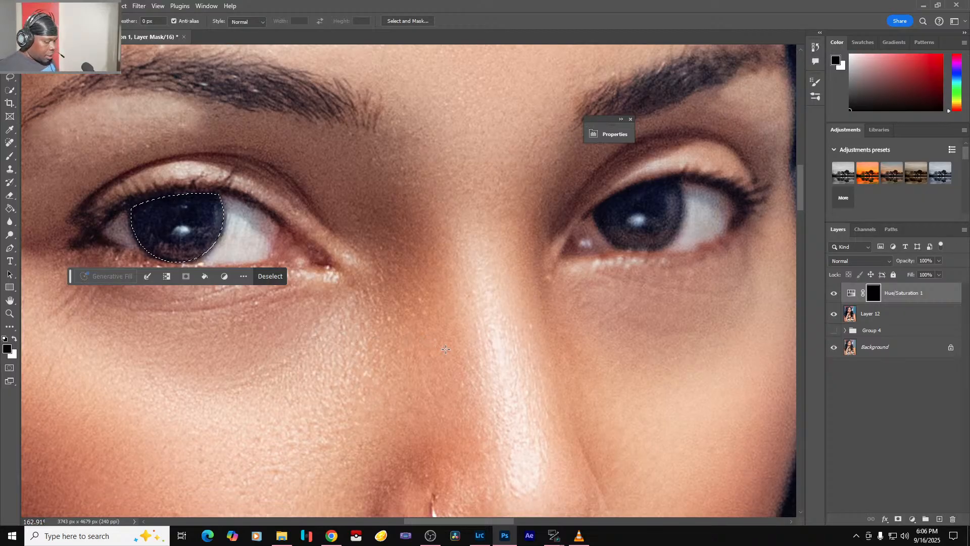
{"action": "key", "text": "ctrl+BackSpace"}
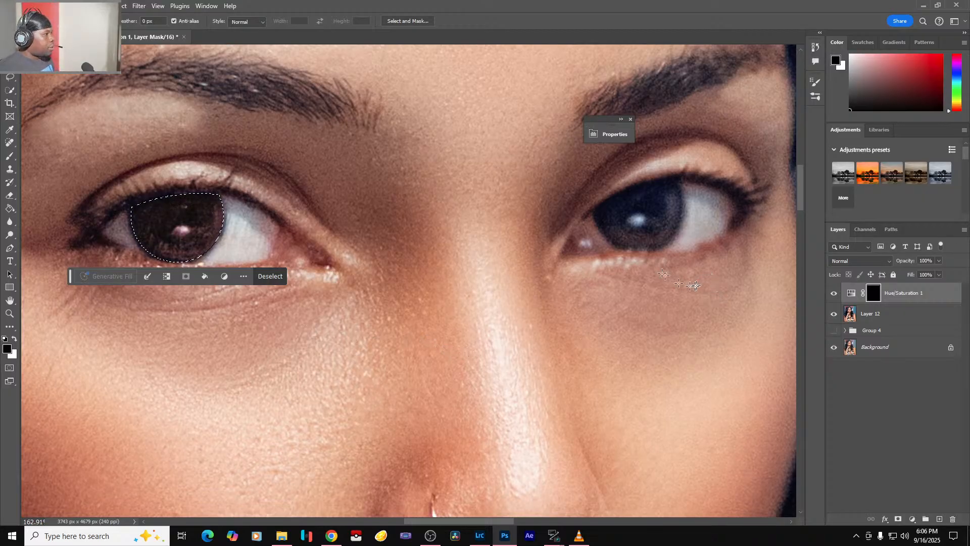
Step: Select the iris of the subject's left eye without the eyelid area and fill it with white on the Hue/Saturation mask
{"action": "left_click_drag", "start_coordinate": [600, 209], "coordinate": [685, 253]}
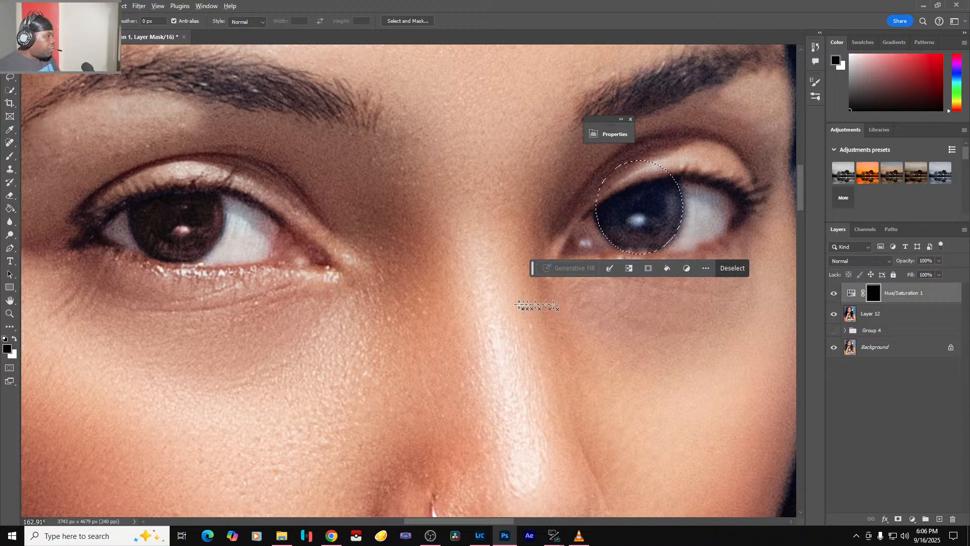
{"action": "left_click_drag", "start_coordinate": [512, 299], "coordinate": [610, 343]}
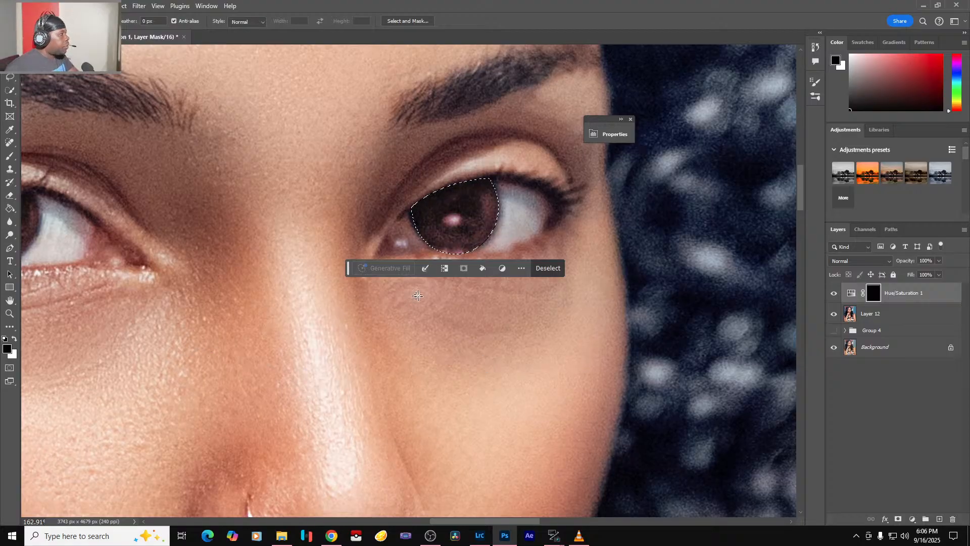
{"action": "scroll", "coordinate": [405, 299], "scroll_direction": "down", "scroll_amount": 1}
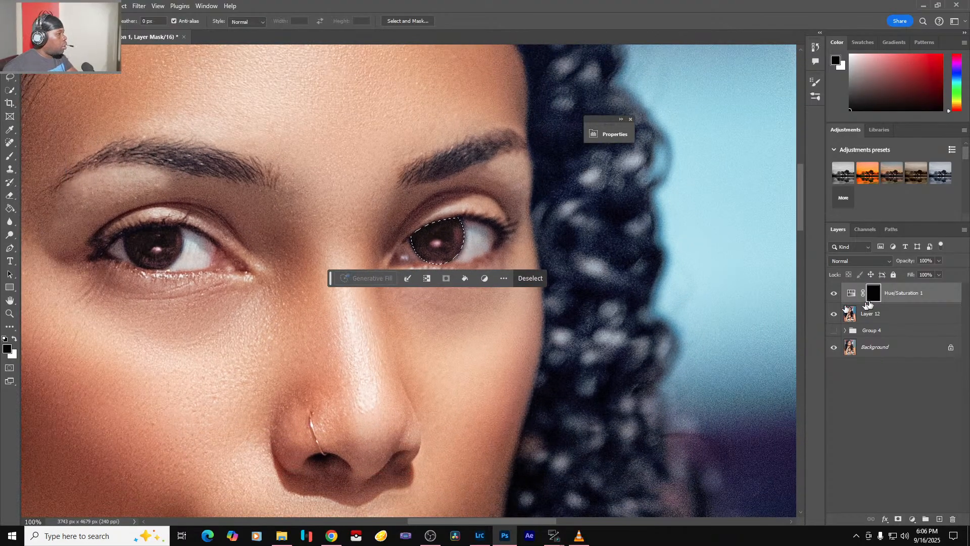
Step: Clear the selection and feather the Hue/Saturation layer mask by 1.5 px
{"action": "double_click", "coordinate": [850, 292]}
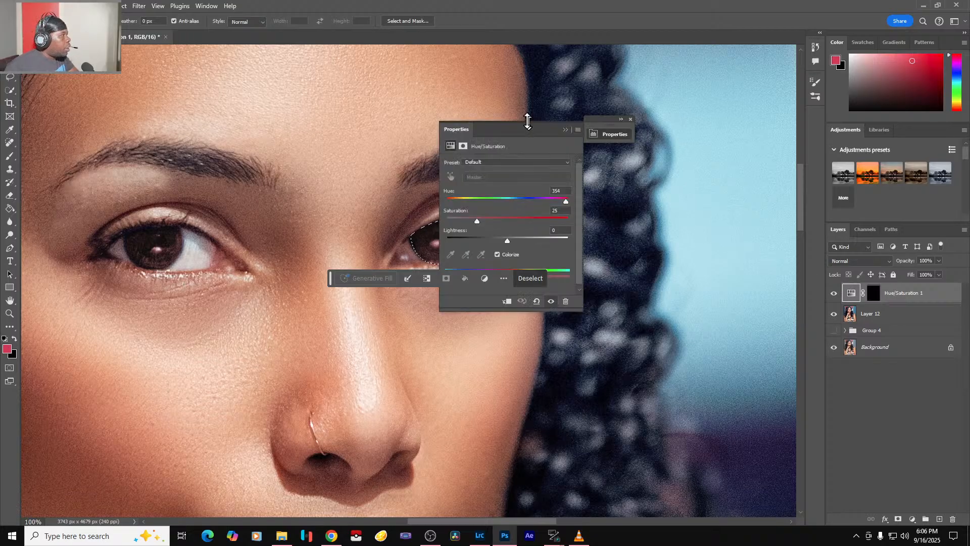
{"action": "left_click_drag", "start_coordinate": [510, 126], "coordinate": [655, 131]}
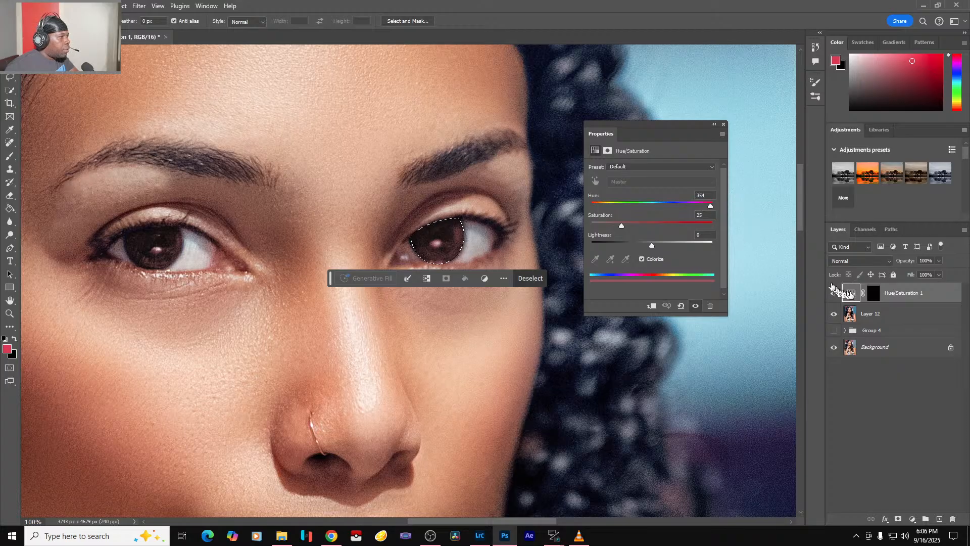
{"action": "left_click", "coordinate": [874, 293]}
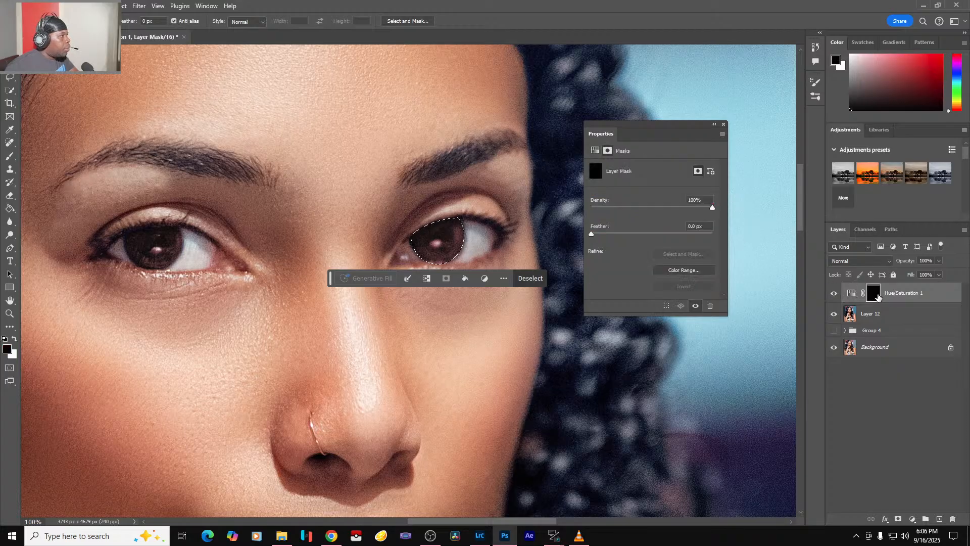
{"action": "left_click", "coordinate": [697, 226]}
{"action": "type", "text": "1"}
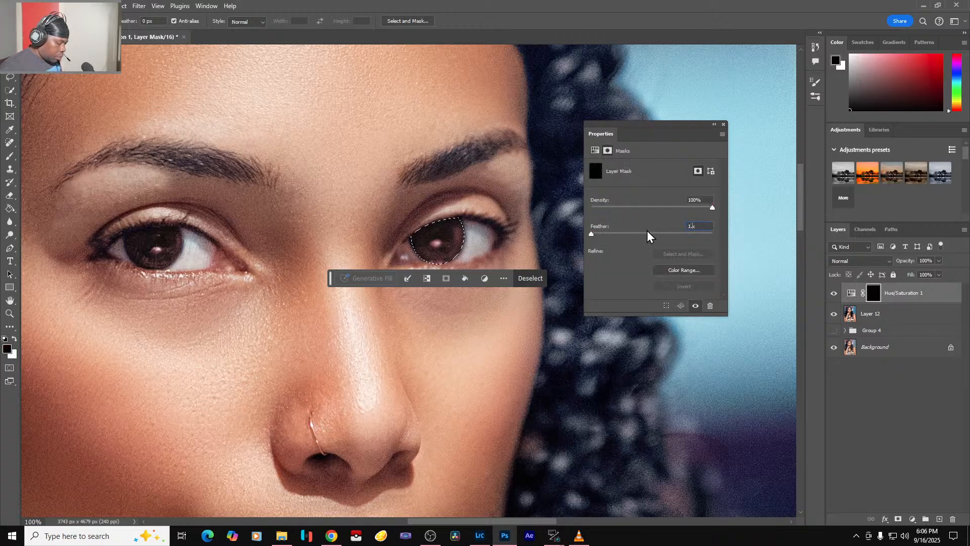
{"action": "key", "text": "Return"}
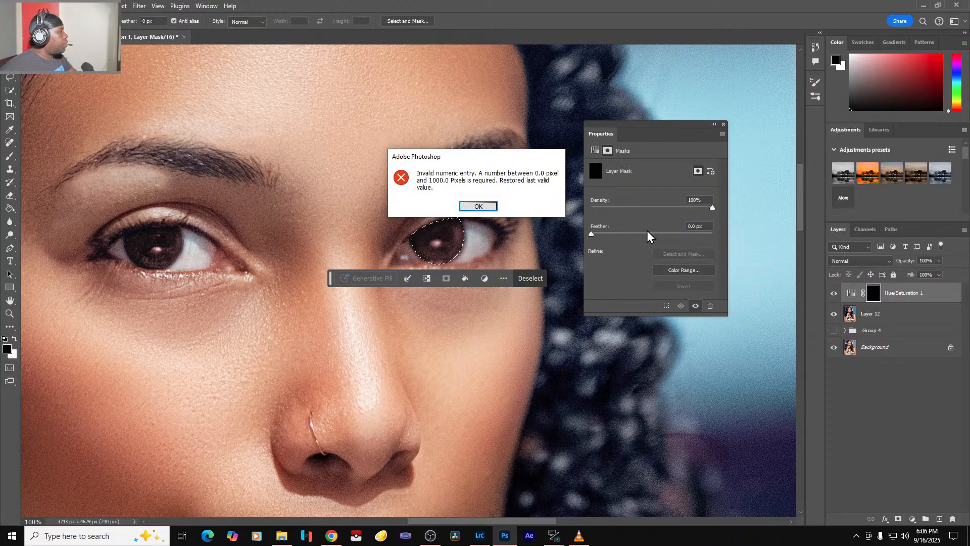
{"action": "left_click", "coordinate": [475, 208]}
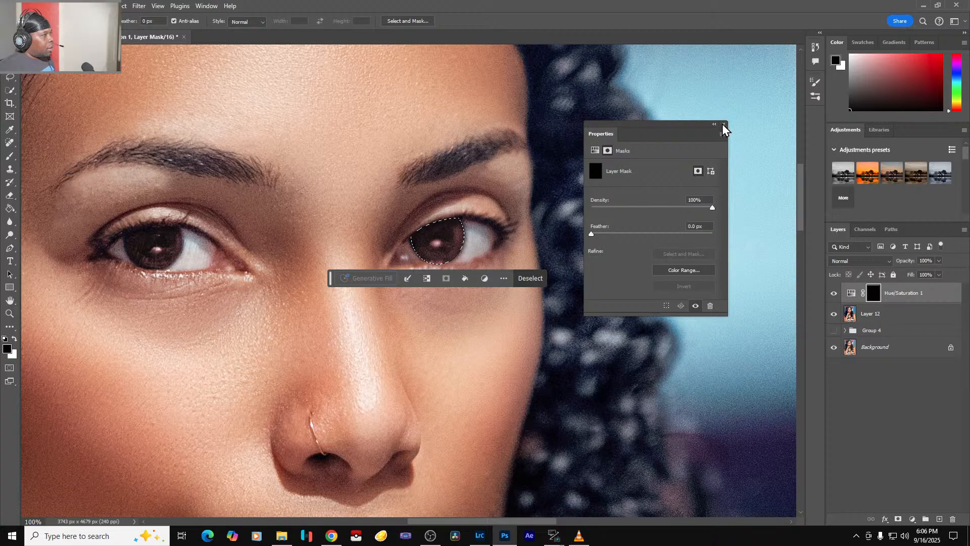
{"action": "key", "text": "ctrl+d"}
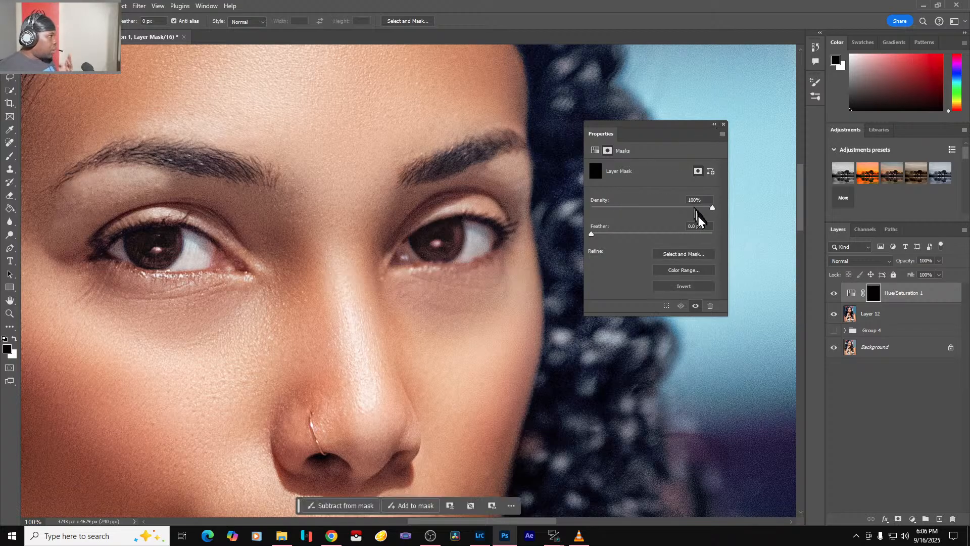
{"action": "left_click_drag", "start_coordinate": [697, 226], "coordinate": [627, 235]}
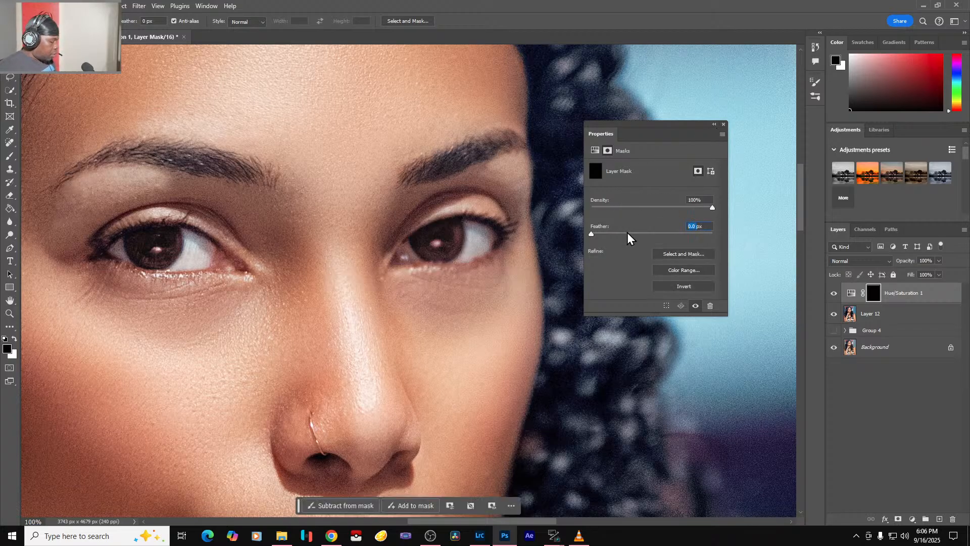
{"action": "type", "text": "1.5"}
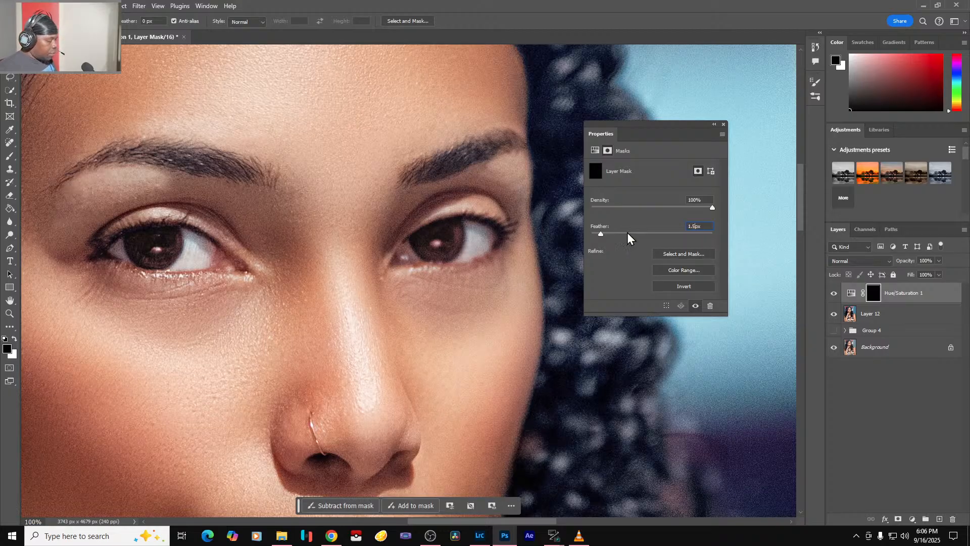
{"action": "key", "text": "Return"}
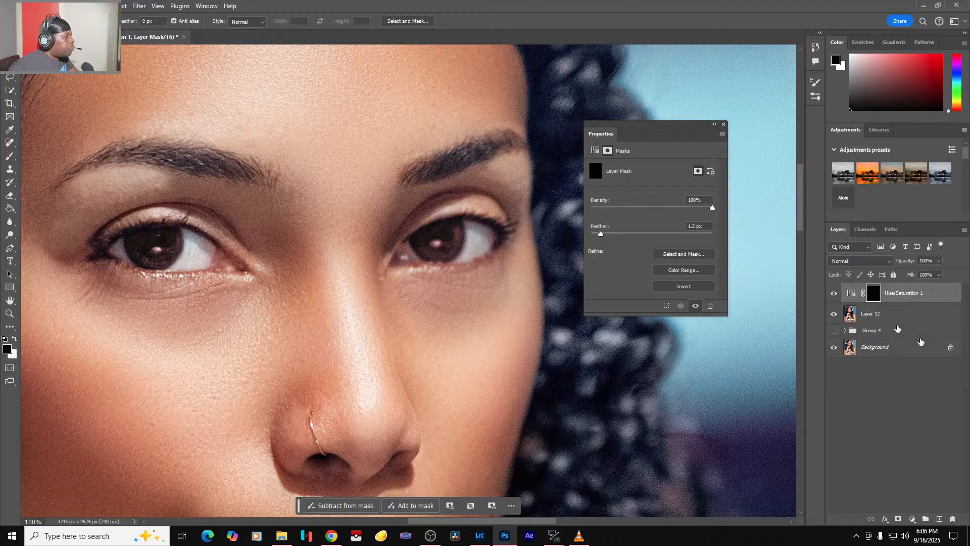
{"action": "left_click", "coordinate": [714, 124]}
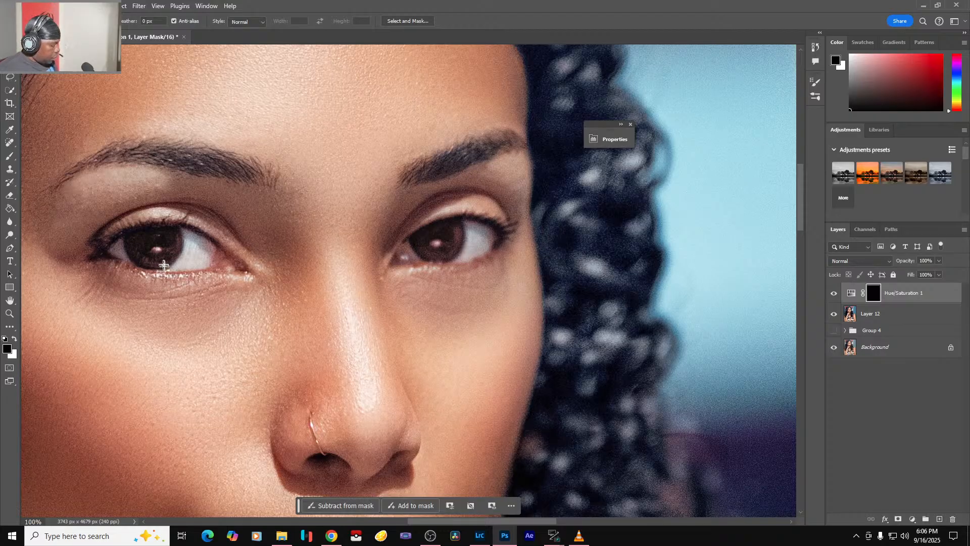
Step: Recolour the irises brown by setting the Hue/Saturation adjustment's hue to 21 and saturation to 48
{"action": "key", "text": "b"}
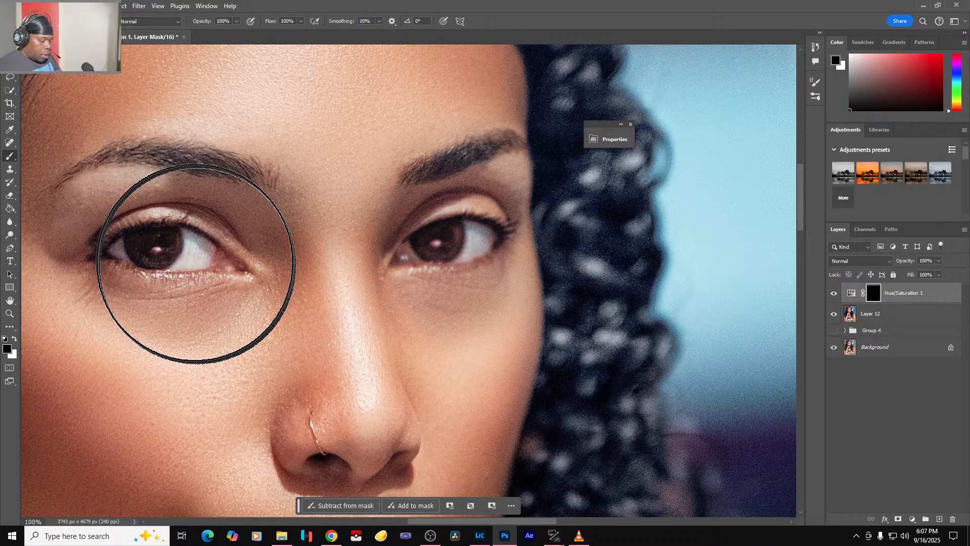
{"action": "double_click", "coordinate": [847, 293]}
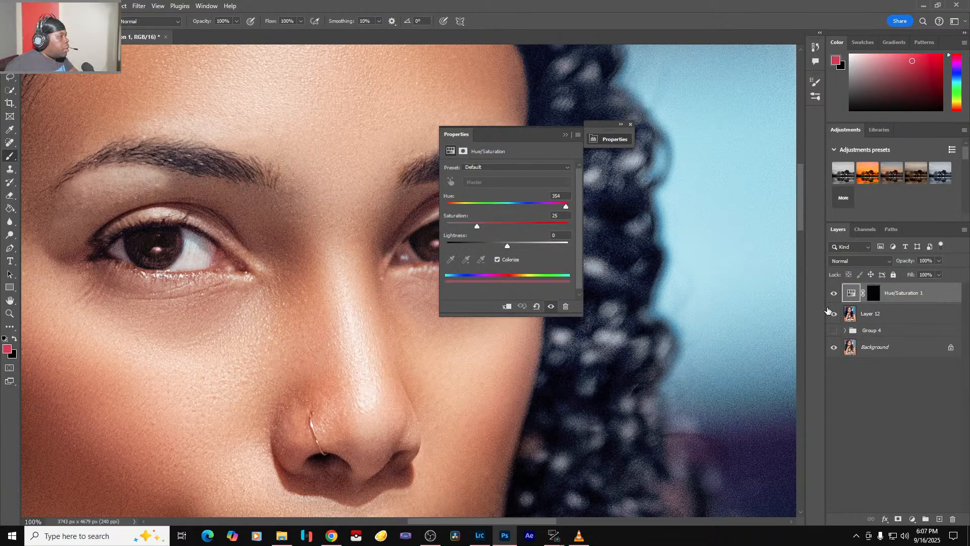
{"action": "left_click_drag", "start_coordinate": [501, 140], "coordinate": [607, 145]}
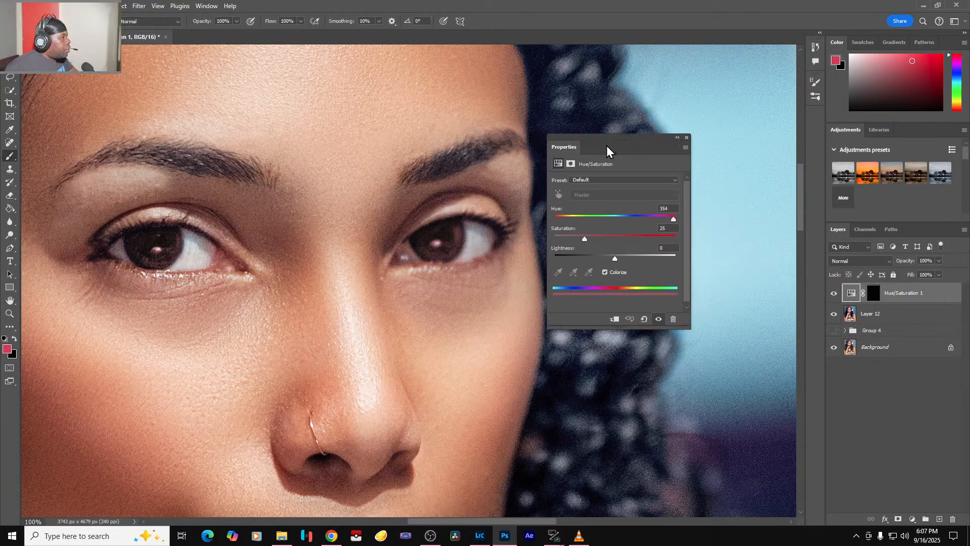
{"action": "mouse_move", "coordinate": [585, 219]}
{"action": "left_mouse_down"}
{"action": "mouse_move", "coordinate": [543, 220]}
{"action": "mouse_move", "coordinate": [567, 220]}
{"action": "left_mouse_up"}
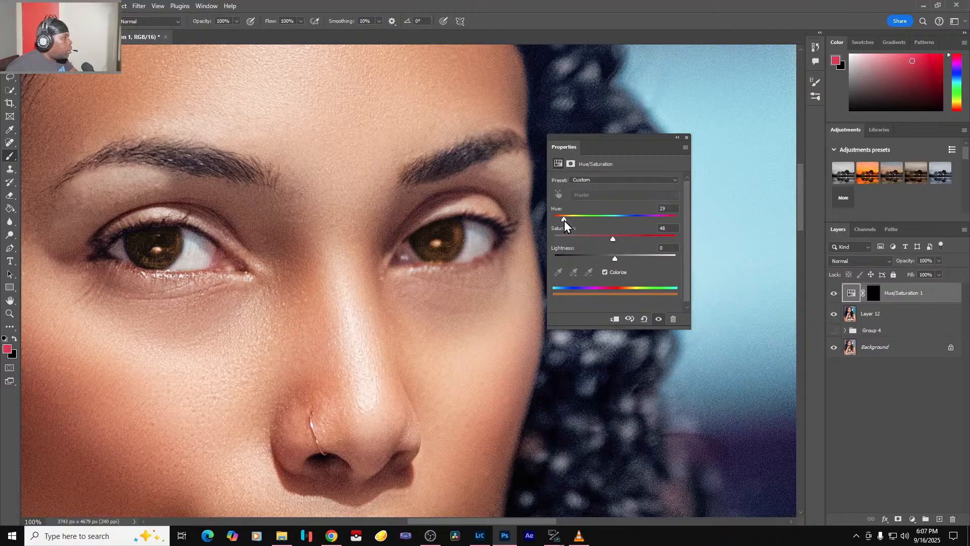
{"action": "left_click_drag", "start_coordinate": [564, 220], "coordinate": [560, 220]}
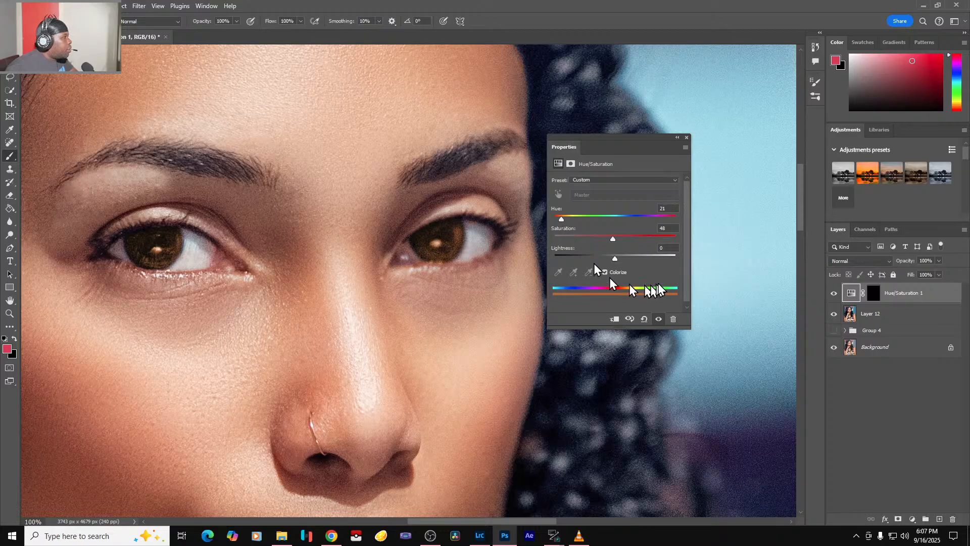
{"action": "key", "text": "ctrl+0"}
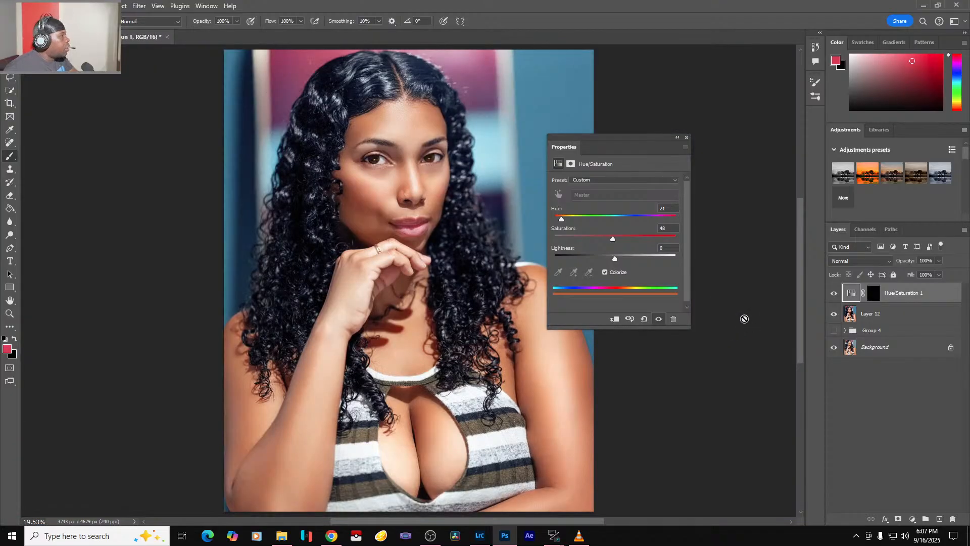
{"action": "left_click", "coordinate": [686, 137]}
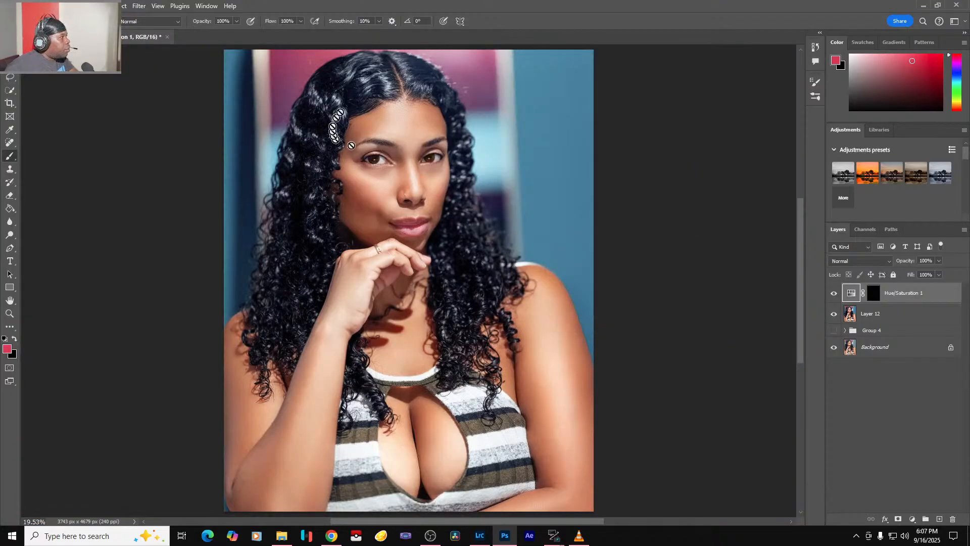
Step: Paint black with a small brush on the Hue/Saturation mask over the pupil and catchlight of the subject's right eye
{"action": "scroll", "coordinate": [394, 151], "scroll_direction": "up", "scroll_amount": 5}
{"action": "scroll", "coordinate": [412, 189], "scroll_direction": "up", "scroll_amount": 2}
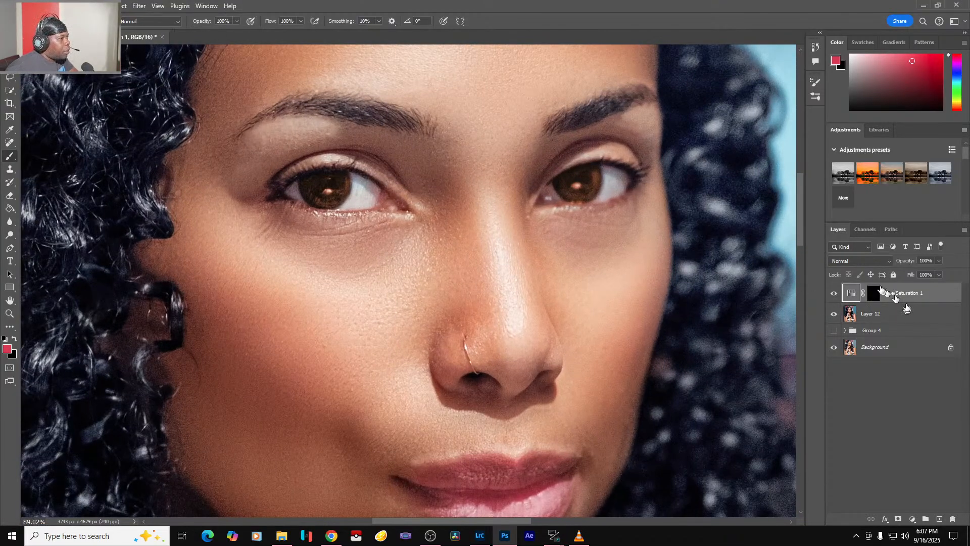
{"action": "left_click", "coordinate": [877, 294]}
{"action": "key", "text": "d"}
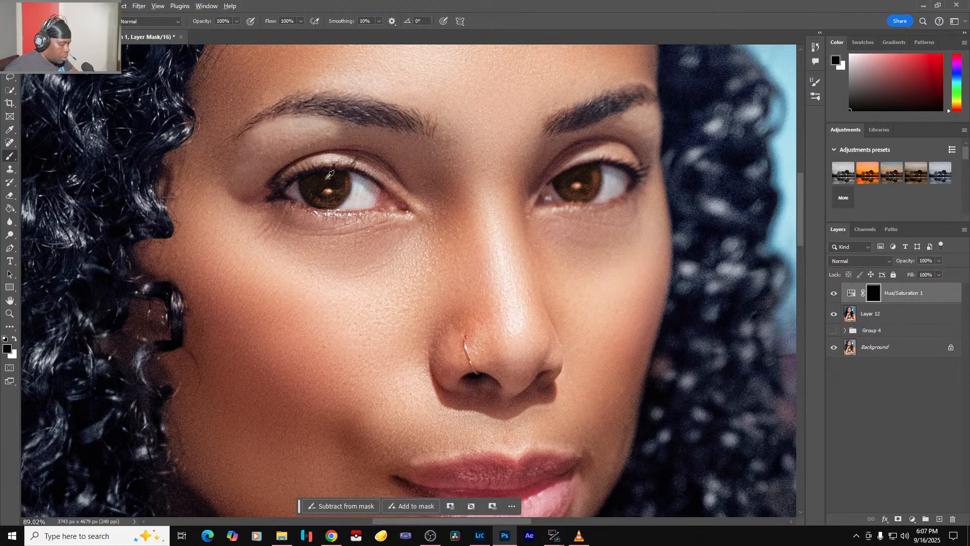
{"action": "scroll", "coordinate": [328, 174], "scroll_direction": "up", "scroll_amount": 3}
{"action": "key", "text": "bracketleft"}
{"action": "key", "text": "bracketleft"}
{"action": "key", "text": "bracketleft"}
{"action": "key", "text": "bracketleft"}
{"action": "key", "text": "bracketleft"}
{"action": "key", "text": "bracketleft"}
{"action": "key", "text": "bracketleft"}
{"action": "key", "text": "bracketleft"}
{"action": "key", "text": "bracketleft"}
{"action": "key", "text": "bracketleft"}
{"action": "key", "text": "bracketleft"}
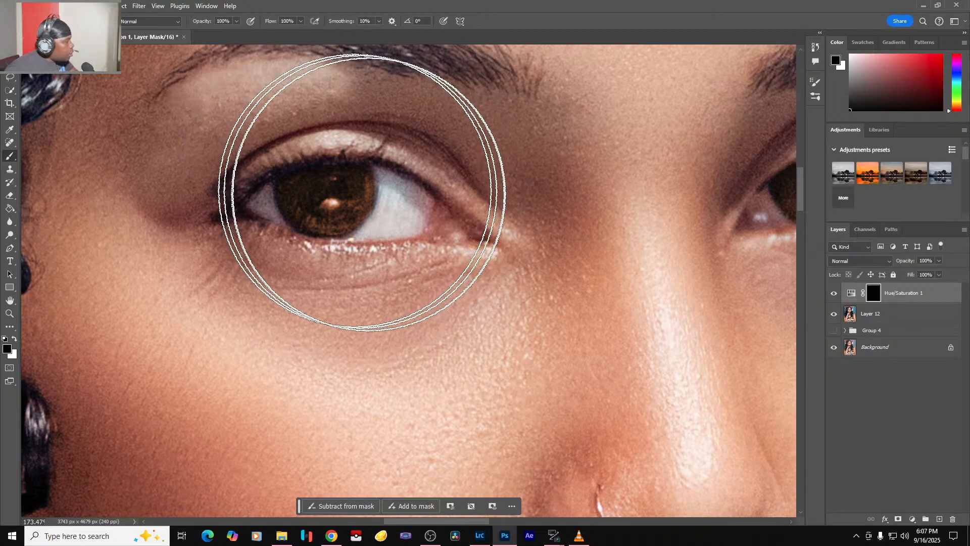
{"action": "key", "text": "bracketleft"}
{"action": "key", "text": "bracketleft"}
{"action": "key", "text": "bracketleft"}
{"action": "key", "text": "bracketleft"}
{"action": "key", "text": "bracketleft"}
{"action": "key", "text": "bracketleft"}
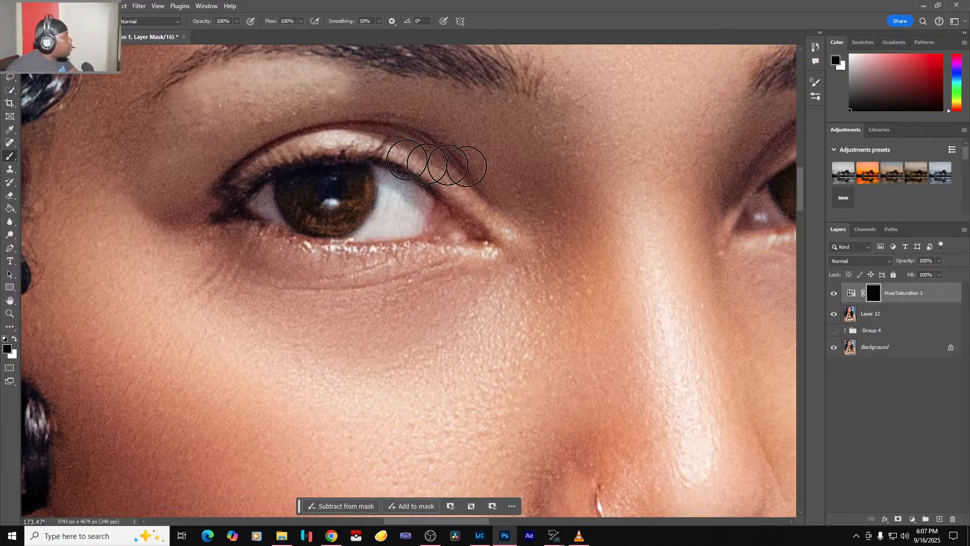
Step: Mask out the pupil and catchlight of the subject's left eye with a smaller black brush
{"action": "left_click_drag", "start_coordinate": [675, 303], "coordinate": [471, 299]}
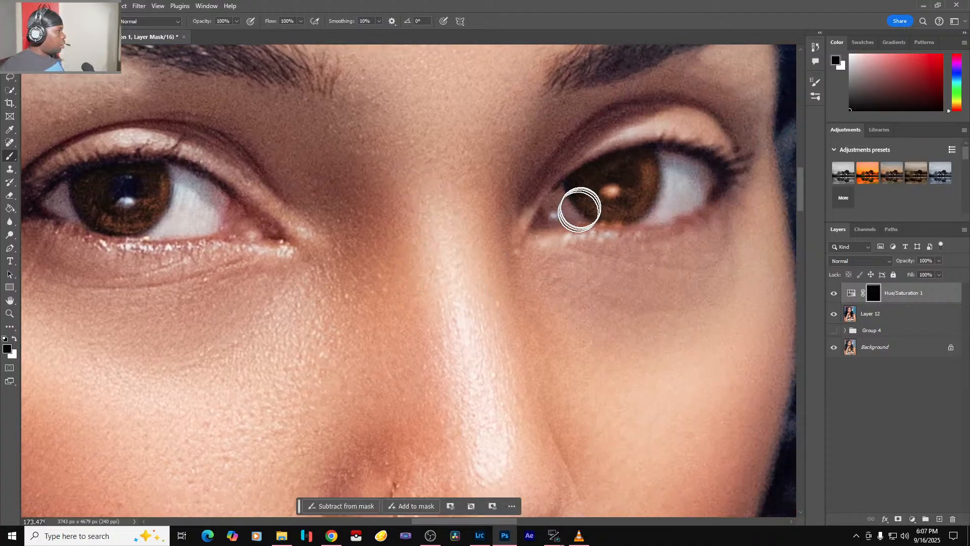
{"action": "key", "text": "bracketleft"}
{"action": "key", "text": "bracketleft"}
{"action": "left_click", "coordinate": [613, 190]}
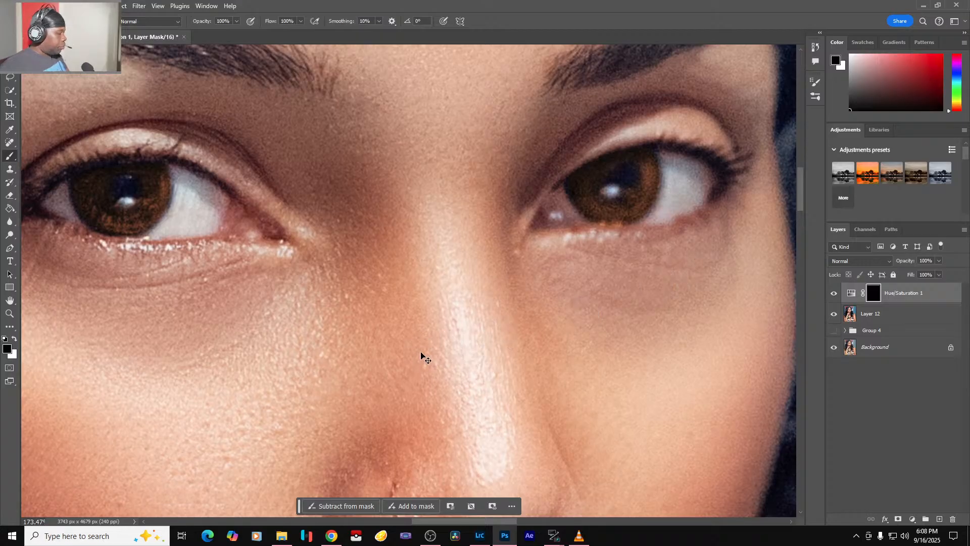
Step: Lower the Hue/Saturation 1 layer's opacity to 65%
{"action": "key", "text": "ctrl+0"}
{"action": "scroll", "coordinate": [393, 160], "scroll_direction": "up", "scroll_amount": 5}
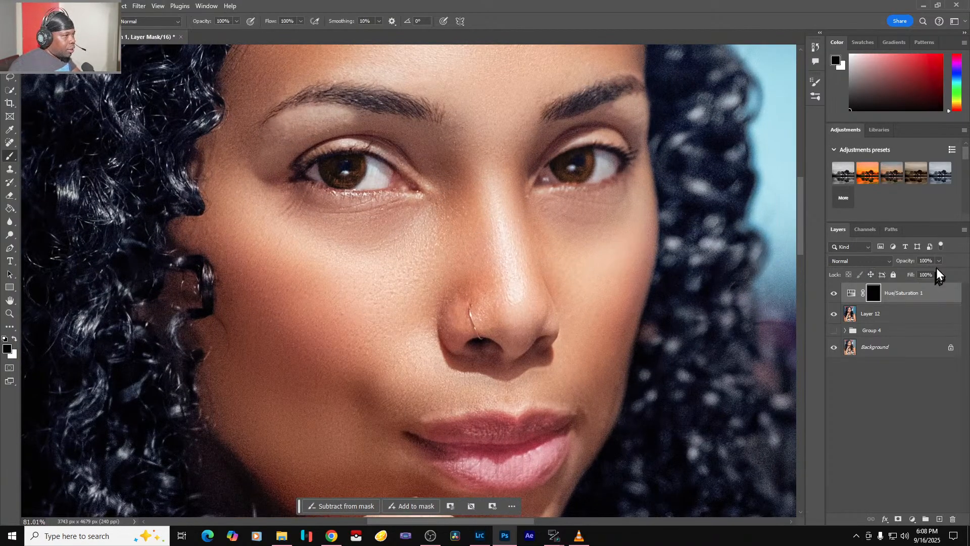
{"action": "left_click_drag", "start_coordinate": [938, 261], "coordinate": [924, 274]}
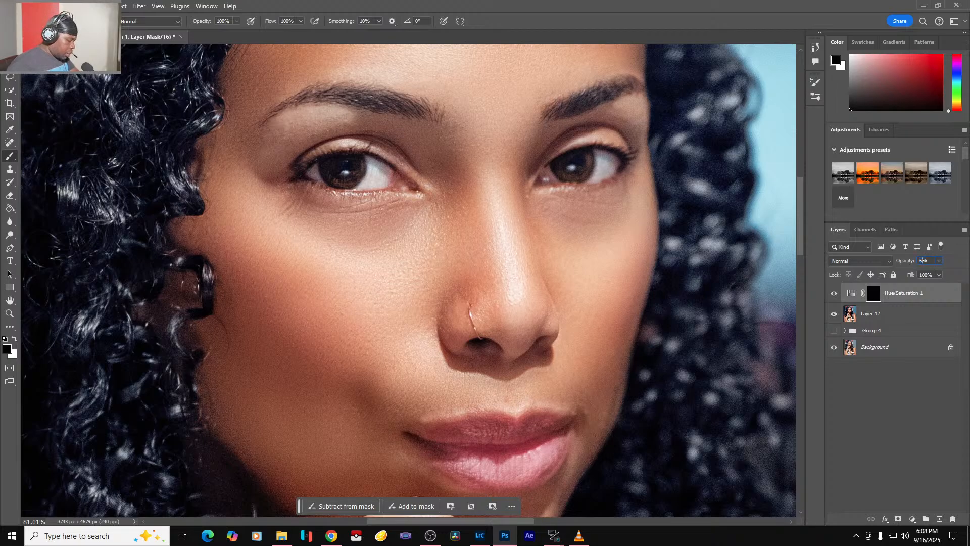
Step: Raise the saturation of the eyes' Hue/Saturation adjustment to 69
{"action": "key", "text": "ctrl+0"}
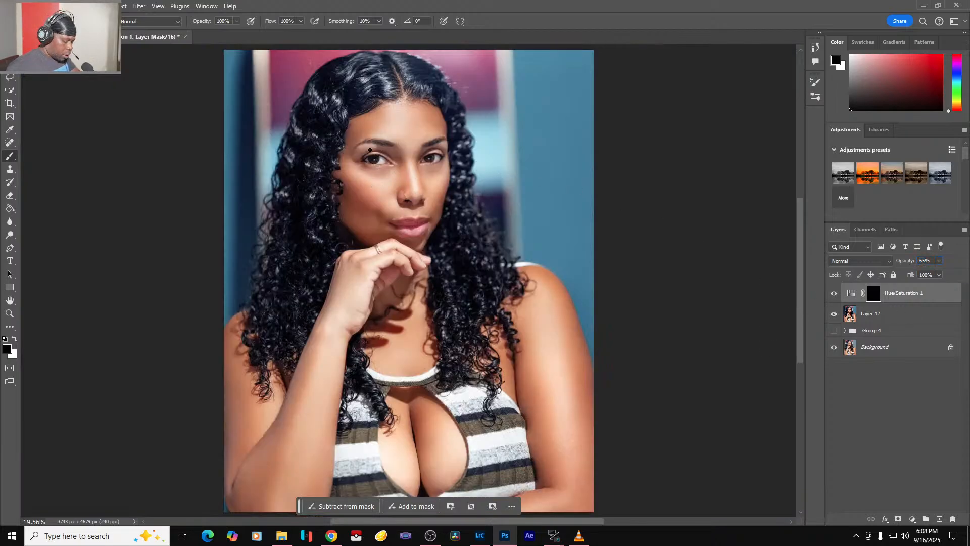
{"action": "scroll", "coordinate": [370, 150], "scroll_direction": "up", "scroll_amount": 5}
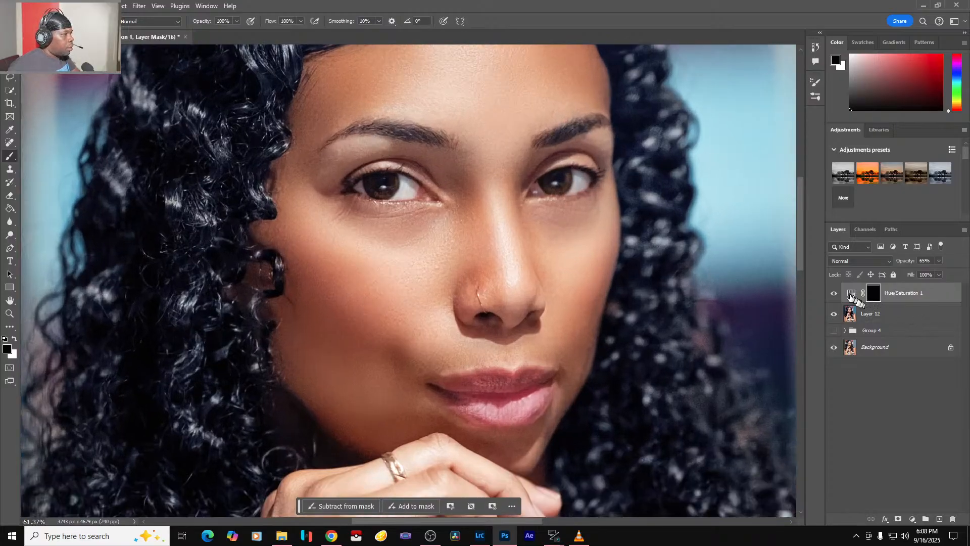
{"action": "double_click", "coordinate": [850, 296]}
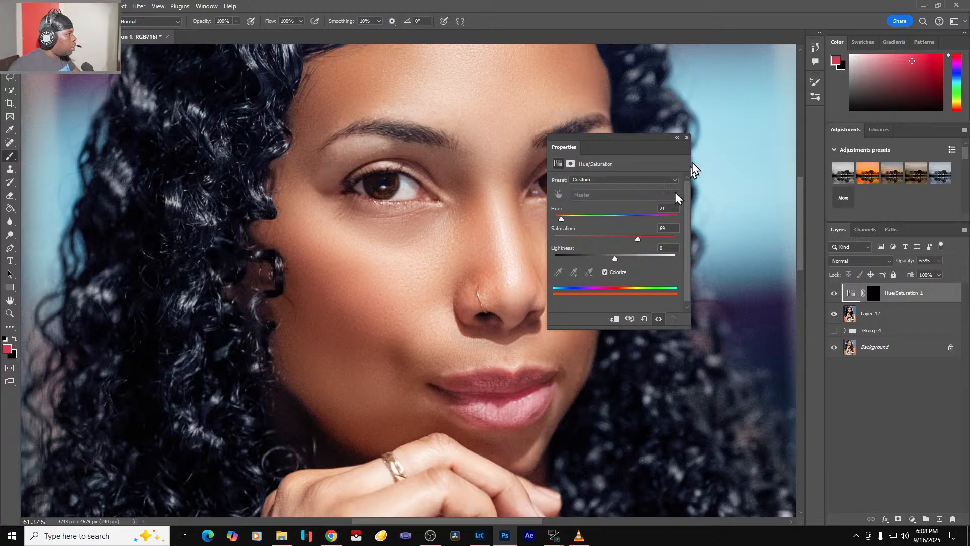
Step: Close the Hue/Saturation properties and add a new empty layer above the adjustment
{"action": "left_click", "coordinate": [685, 137]}
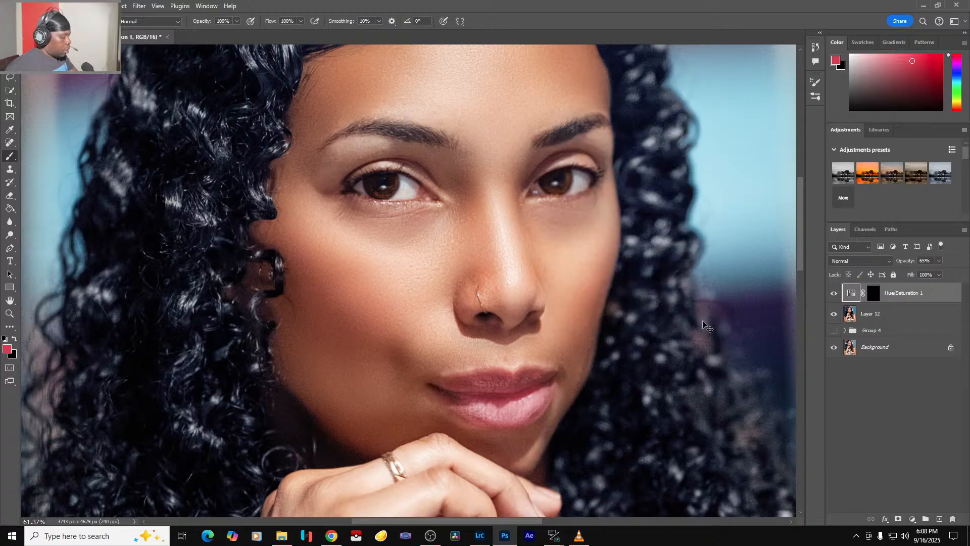
{"action": "scroll", "coordinate": [703, 324], "scroll_direction": "down", "scroll_amount": 5}
{"action": "scroll", "coordinate": [382, 148], "scroll_direction": "up", "scroll_amount": 8}
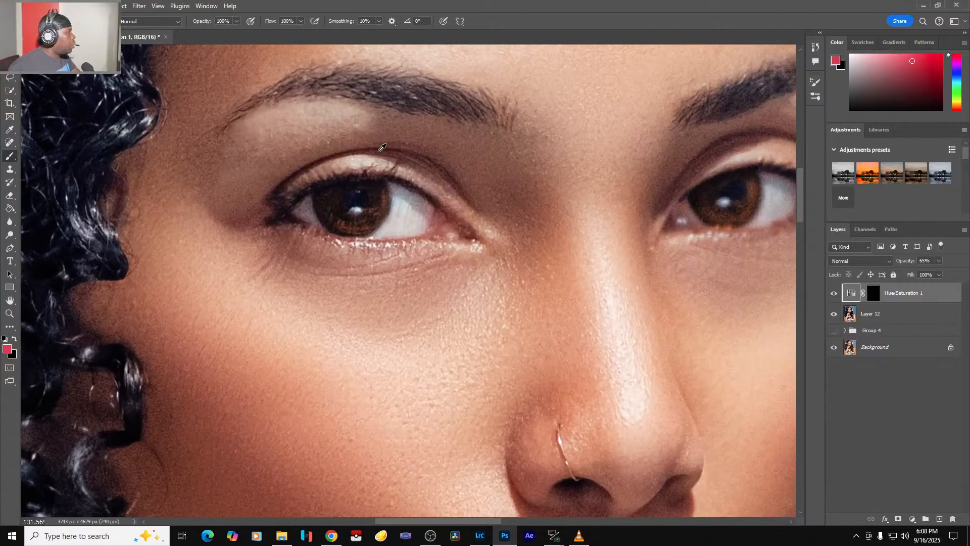
{"action": "left_click_drag", "start_coordinate": [638, 304], "coordinate": [569, 310]}
{"action": "left_click", "coordinate": [939, 519]}
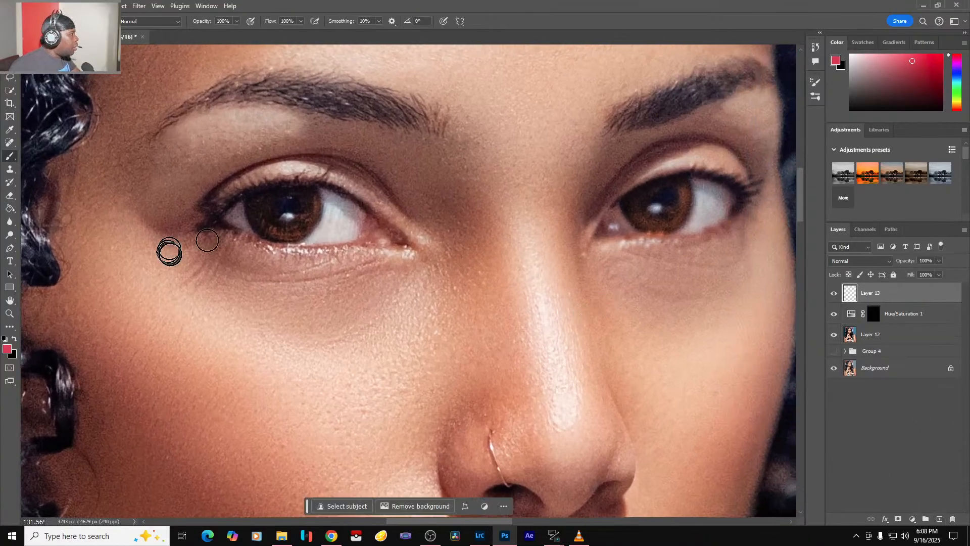
Step: Make an elliptical selection of the subject's right iris, subtracting the upper eyelid area and the pupil to leave a U-shaped ring
{"action": "left_click", "coordinate": [10, 75]}
{"action": "left_click_drag", "start_coordinate": [254, 192], "coordinate": [323, 244]}
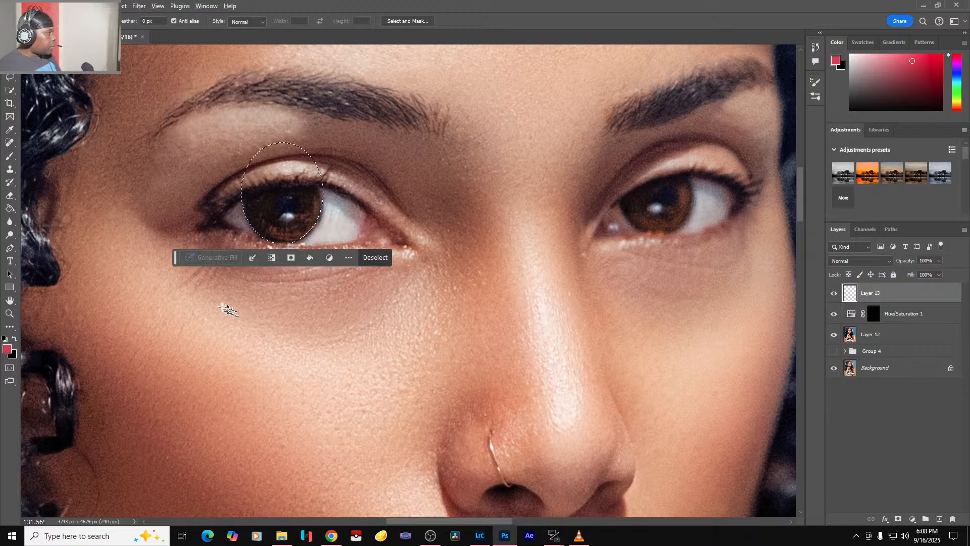
{"action": "left_click_drag", "start_coordinate": [203, 304], "coordinate": [420, 306]}
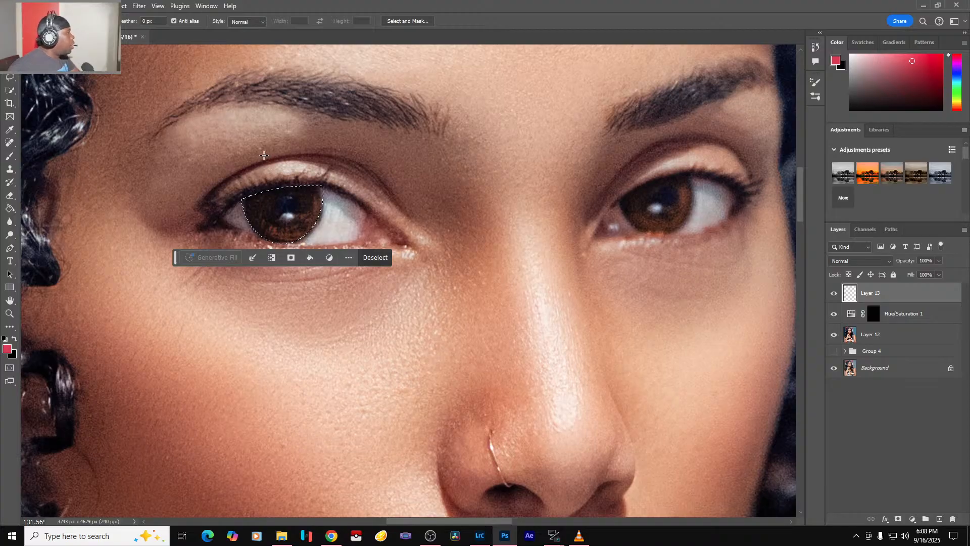
{"action": "left_click_drag", "start_coordinate": [249, 143], "coordinate": [308, 225]}
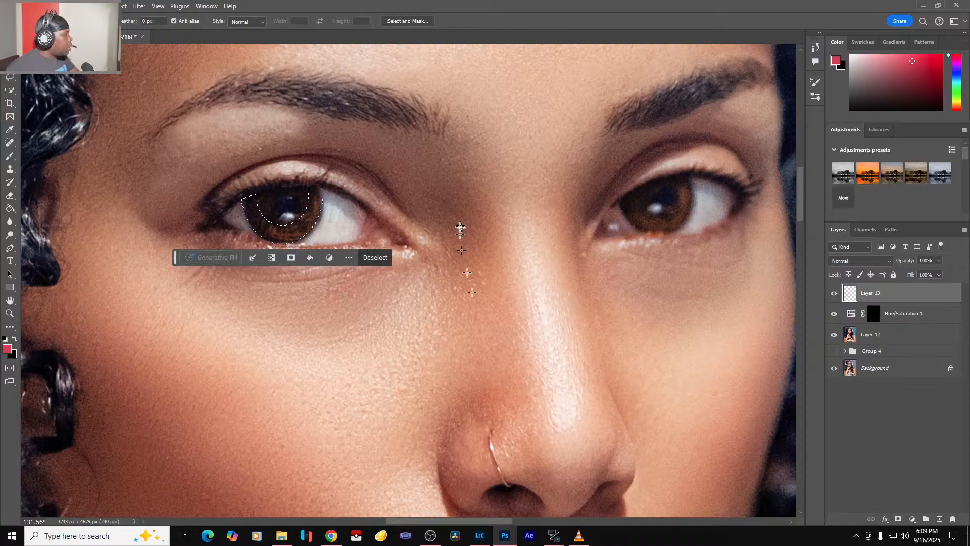
Step: Reset the colours to default black and white and fill the iris ring selection with white
{"action": "left_click", "coordinate": [4, 339]}
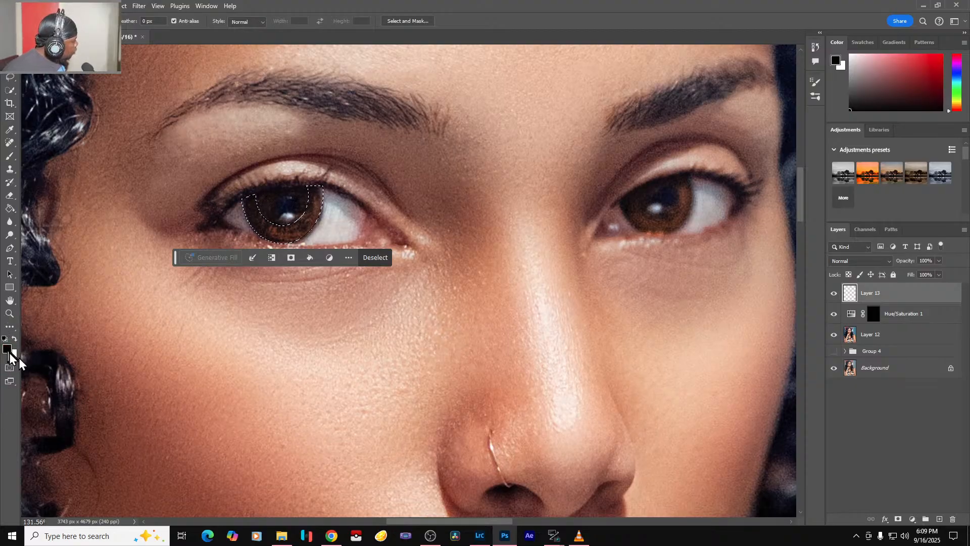
{"action": "key", "text": "x"}
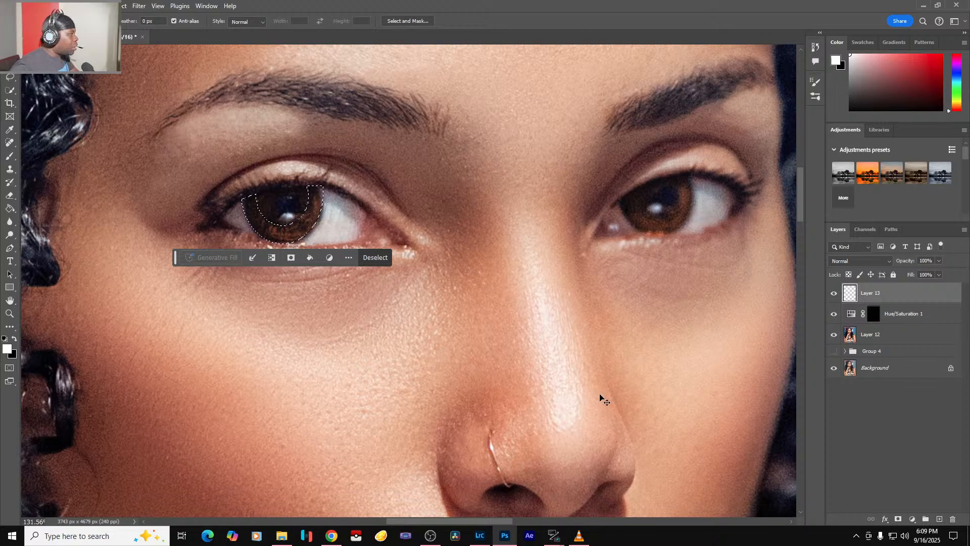
{"action": "key", "text": "ctrl+BackSpace"}
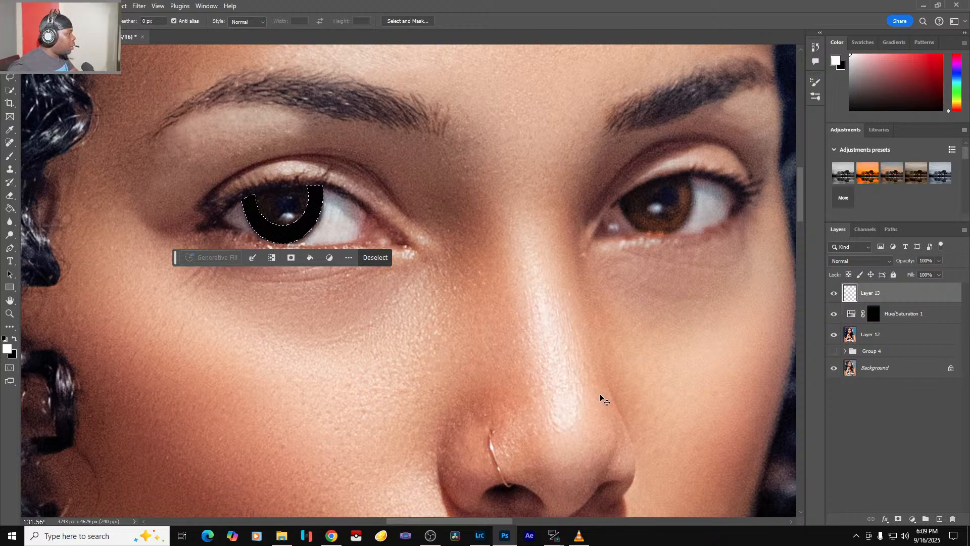
{"action": "key", "text": "ctrl+z"}
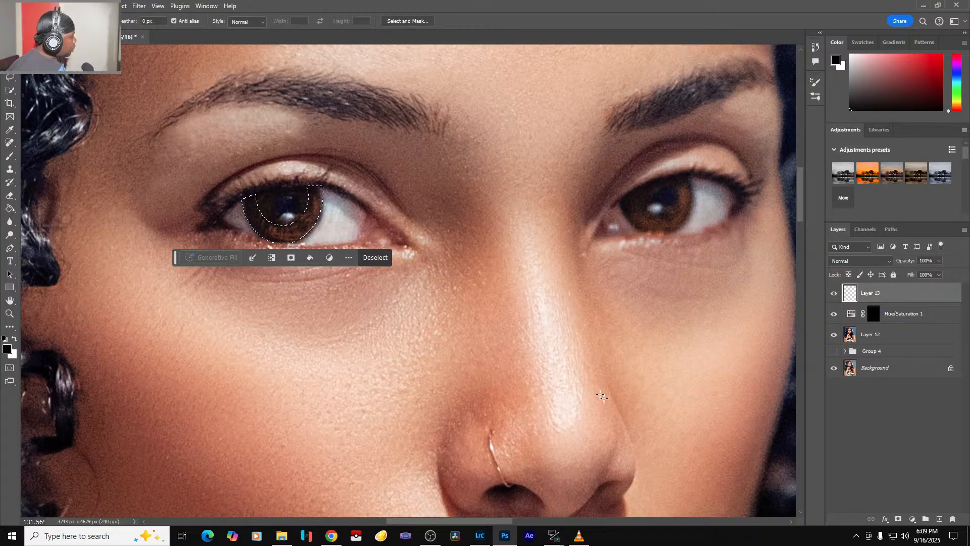
{"action": "key", "text": "ctrl+BackSpace"}
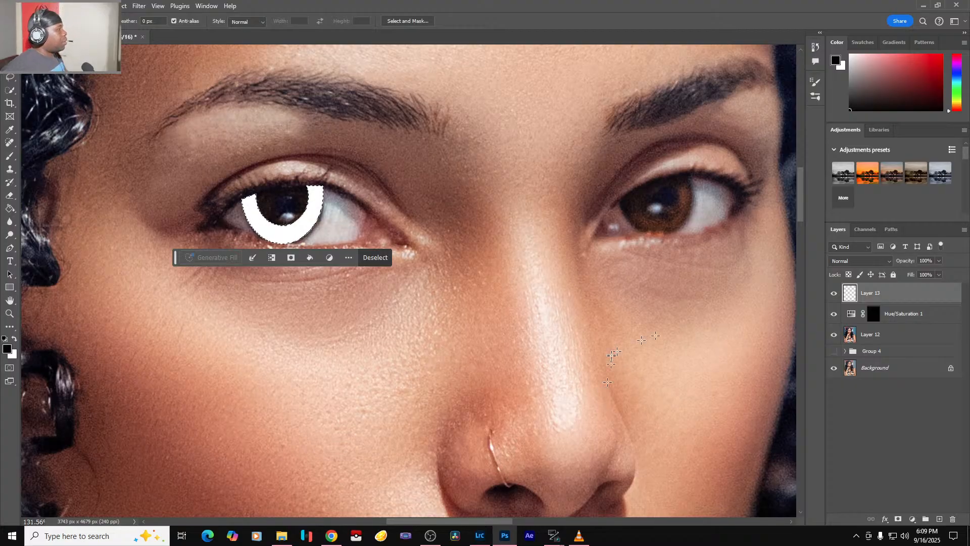
Step: Change the white iris layer's blend mode to Overlay and deselect the ring
{"action": "left_click", "coordinate": [872, 261]}
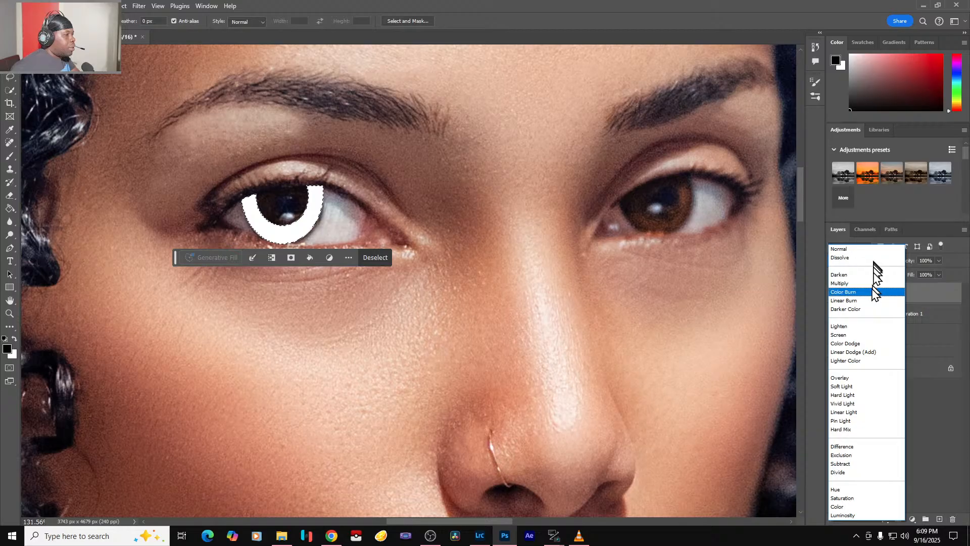
{"action": "left_click", "coordinate": [864, 378]}
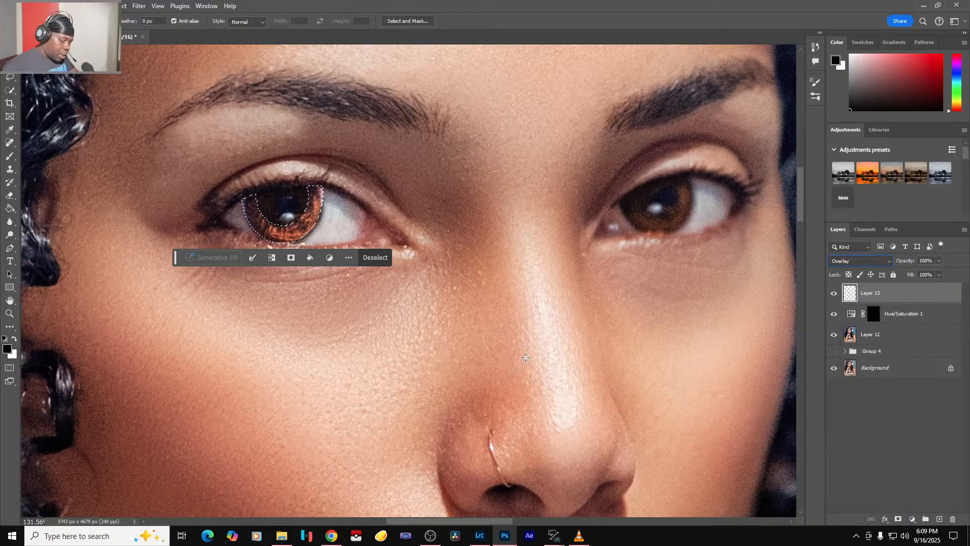
{"action": "key", "text": "ctrl+d"}
Step: Duplicate the Overlay iris layer and move the copy onto the subject's left iris
{"action": "key", "text": "ctrl+shift+alt+n"}
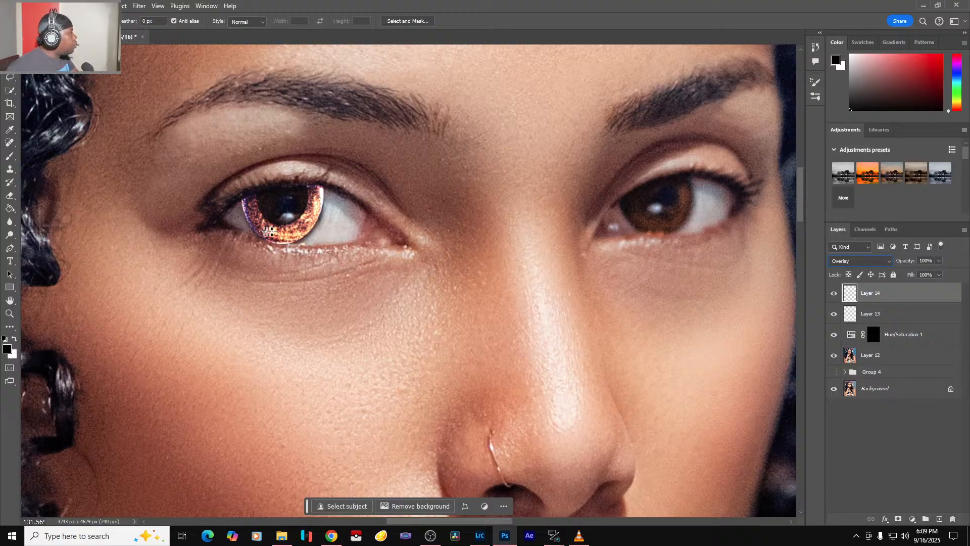
{"action": "left_click", "coordinate": [9, 51]}
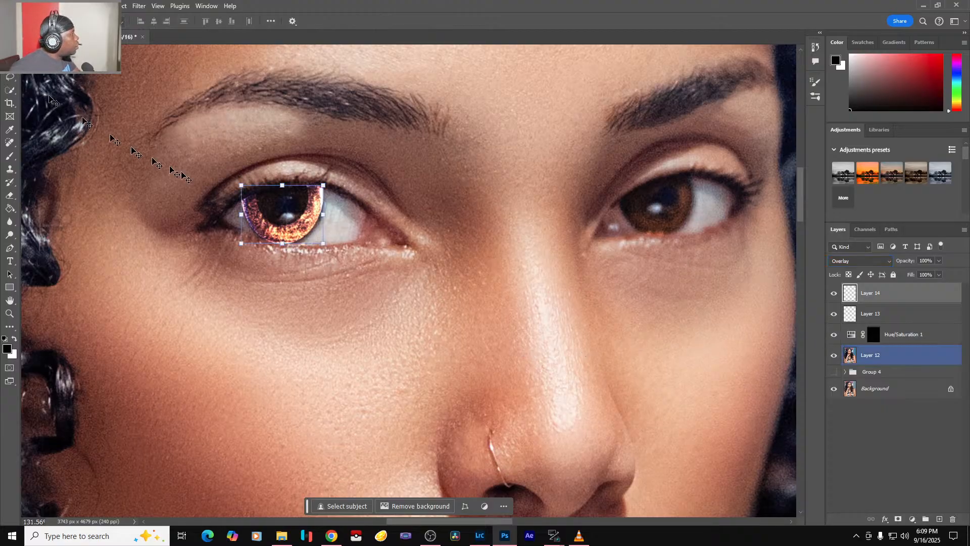
{"action": "left_click_drag", "start_coordinate": [285, 238], "coordinate": [661, 228]}
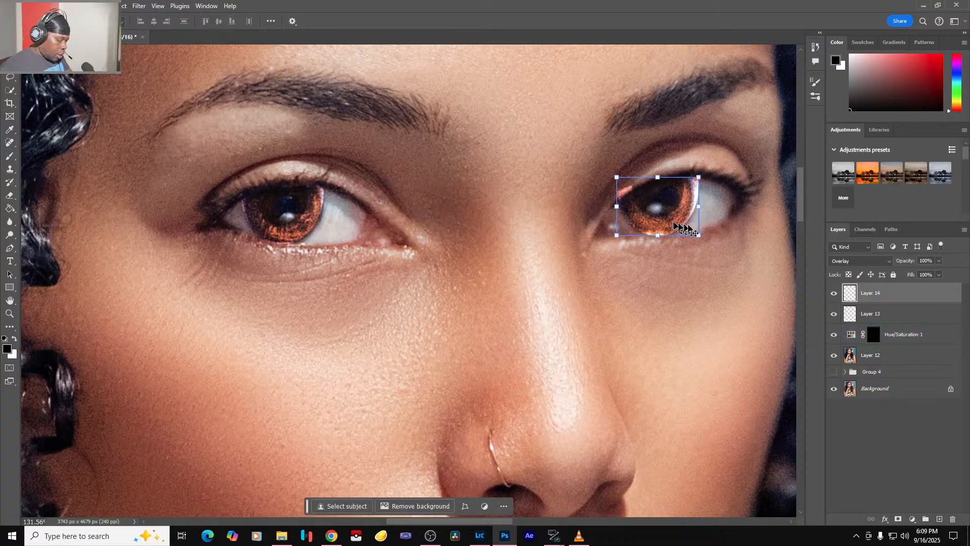
Step: Scale the copied highlight to about 78.5% and rotate it about -17° to fit the subject's left iris
{"action": "left_click", "coordinate": [698, 178]}
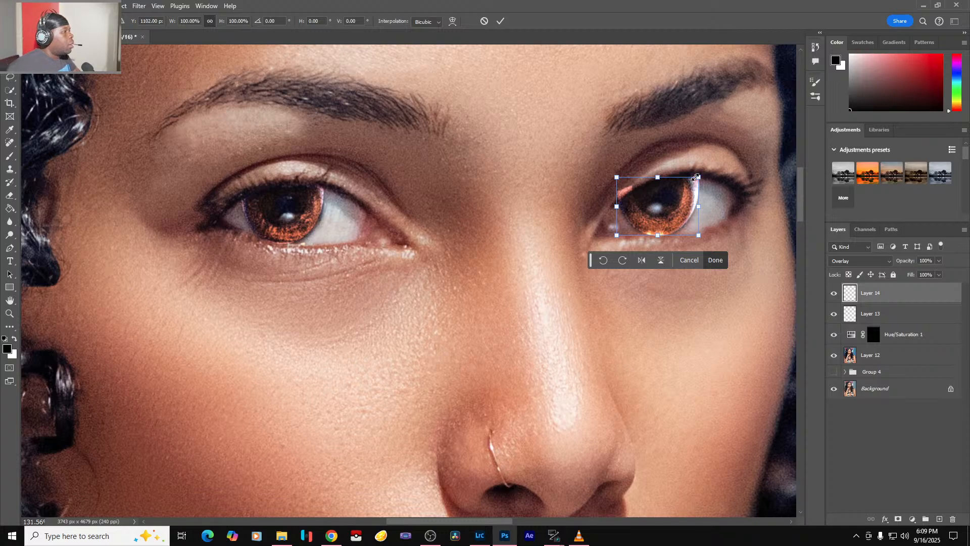
{"action": "left_click_drag", "start_coordinate": [696, 178], "coordinate": [673, 195]}
{"action": "left_click_drag", "start_coordinate": [704, 242], "coordinate": [677, 213]}
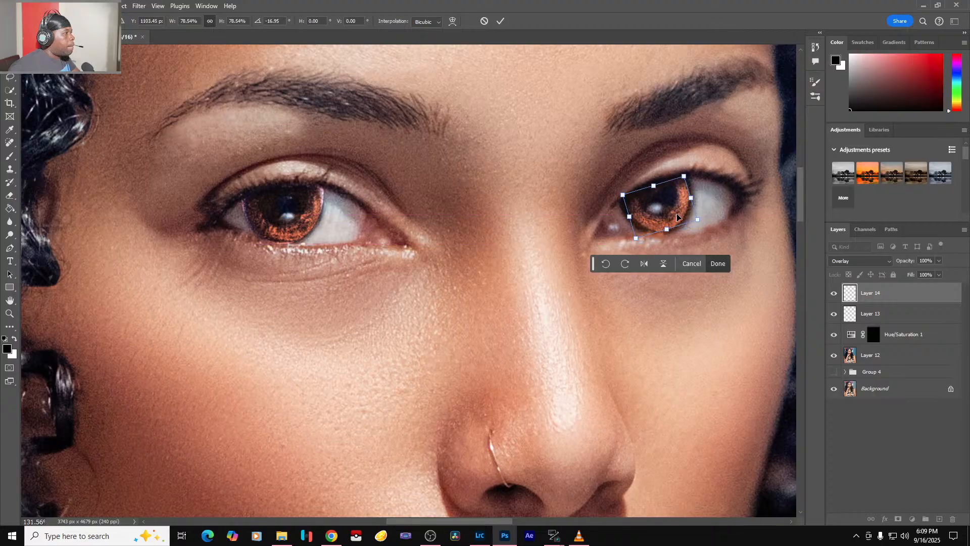
{"action": "left_click", "coordinate": [719, 263]}
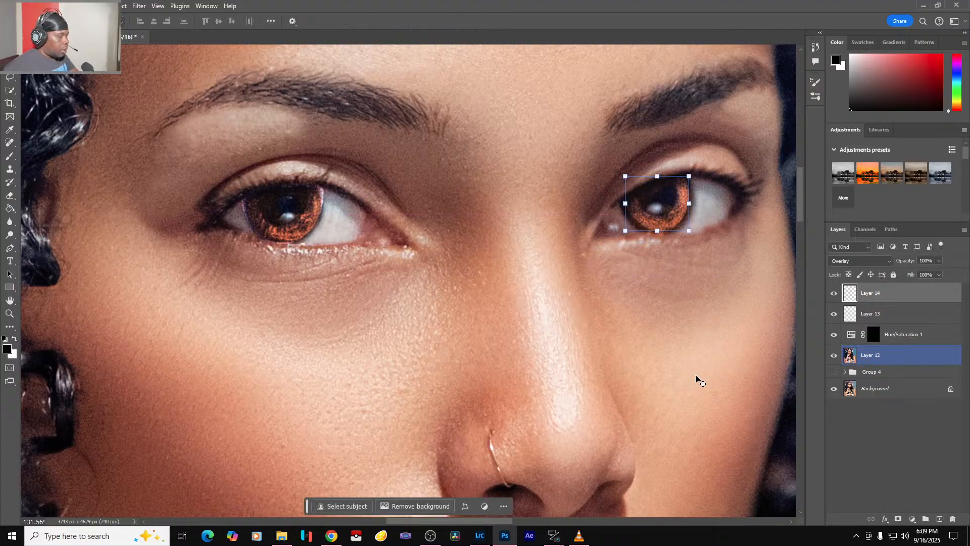
Step: Add a layer mask to Layer 13 and brush black over the highlight spill around the edges of the subject's right iris
{"action": "key", "text": "b"}
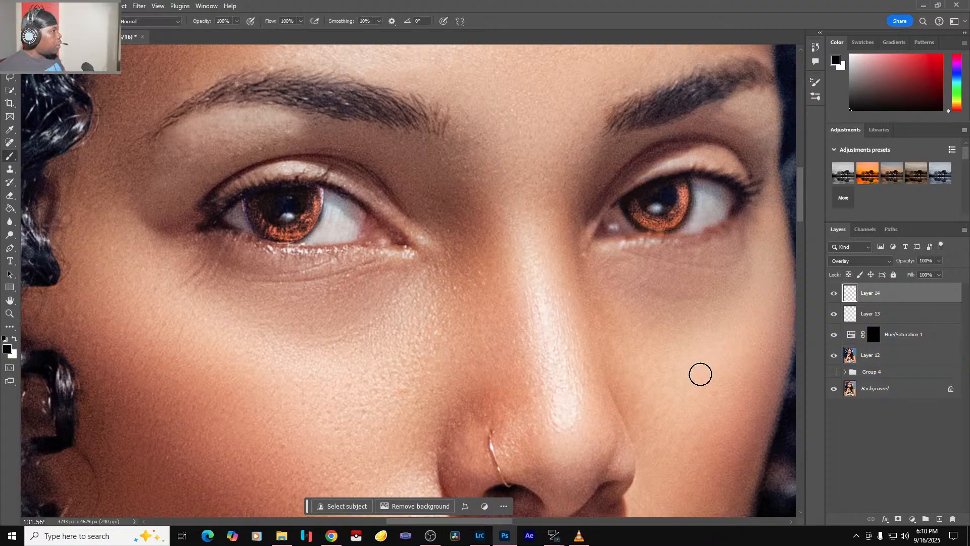
{"action": "key", "text": "ctrl+0"}
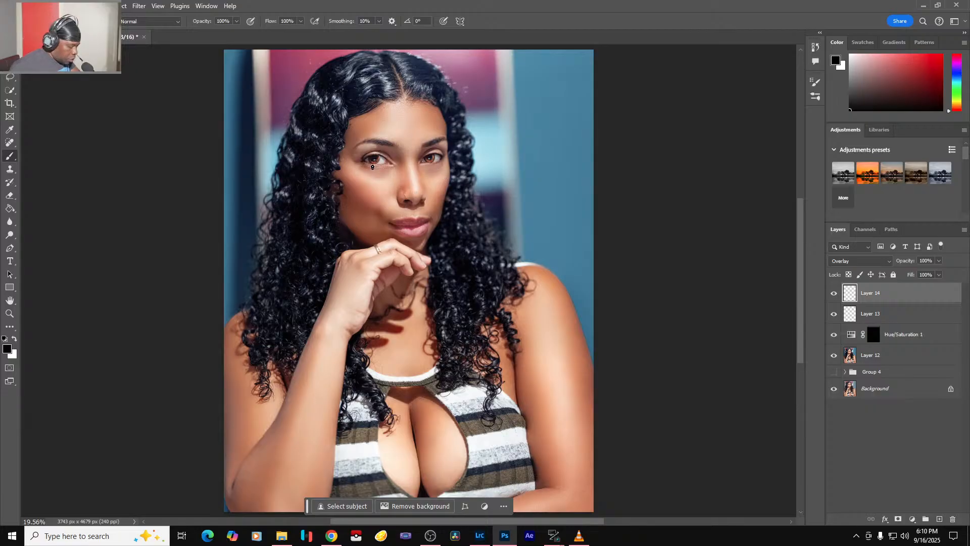
{"action": "scroll", "coordinate": [373, 167], "scroll_direction": "up", "scroll_amount": 10}
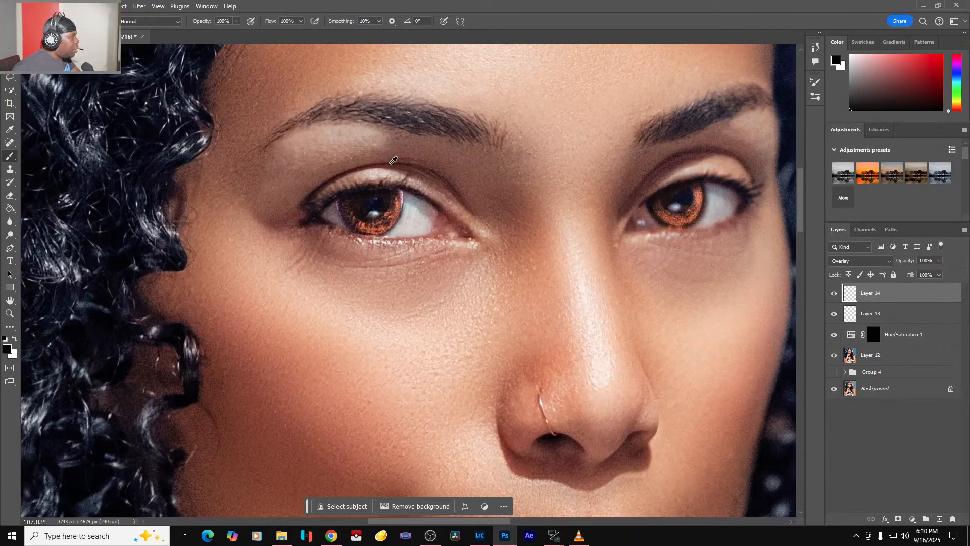
{"action": "scroll", "coordinate": [393, 160], "scroll_direction": "up", "scroll_amount": 2}
{"action": "left_click", "coordinate": [834, 313]}
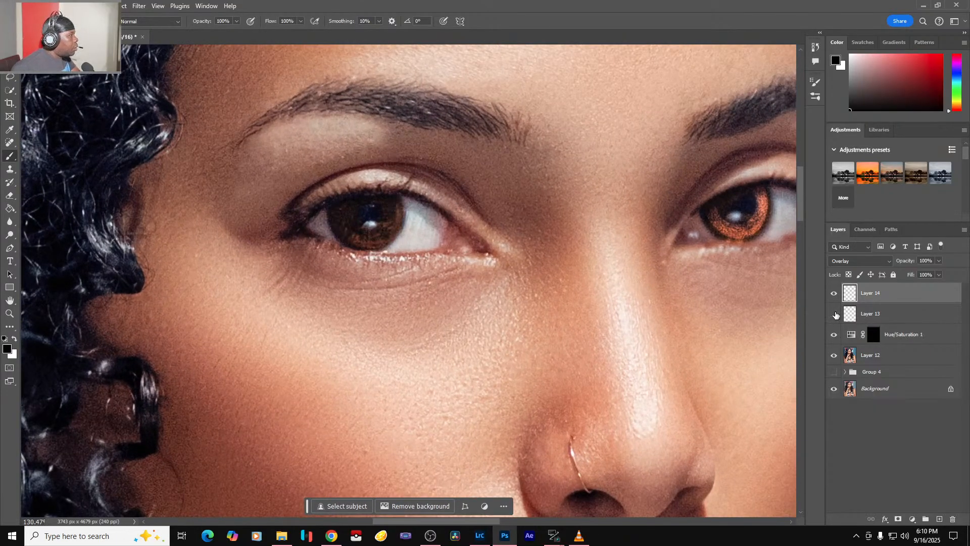
{"action": "left_click", "coordinate": [834, 314]}
{"action": "scroll", "coordinate": [396, 203], "scroll_direction": "up", "scroll_amount": 6}
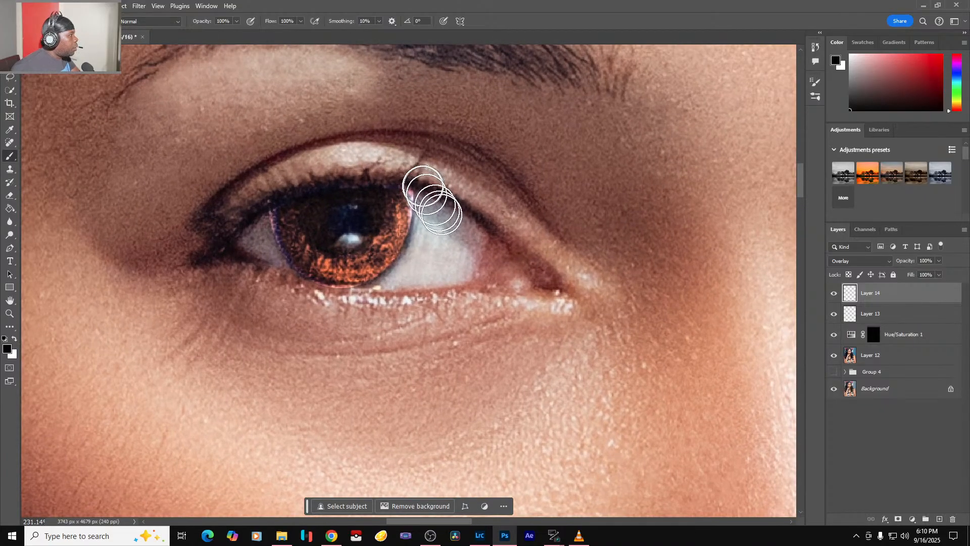
{"action": "left_click", "coordinate": [878, 317]}
{"action": "left_click", "coordinate": [885, 518]}
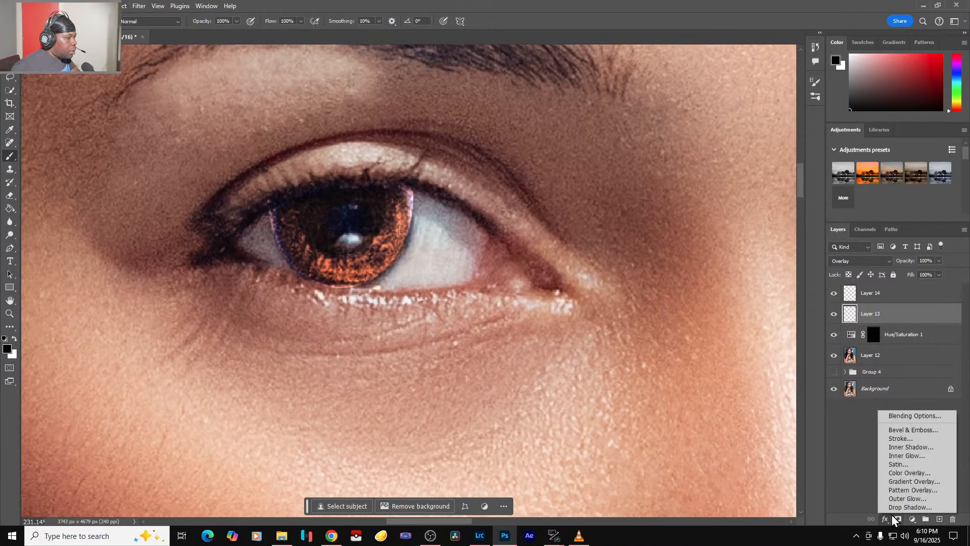
{"action": "left_click", "coordinate": [895, 519]}
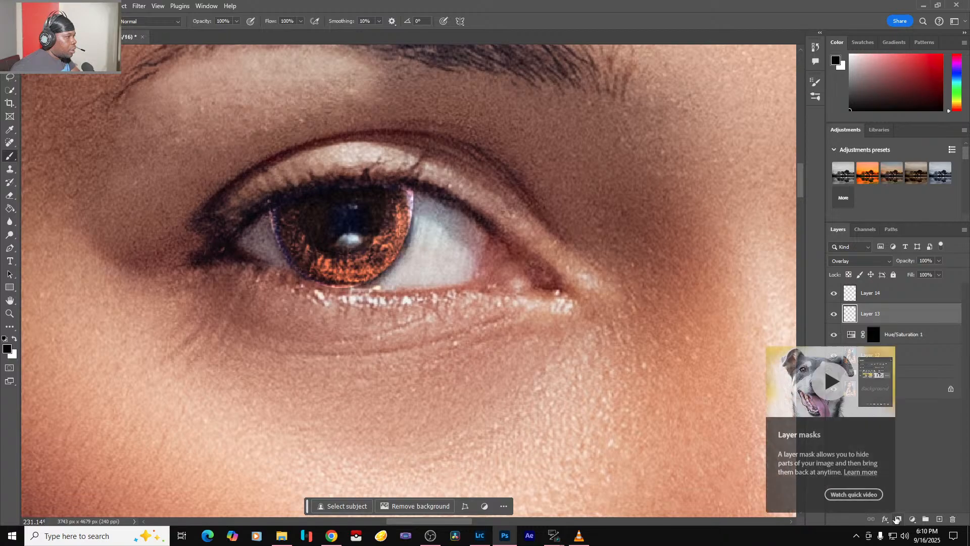
{"action": "left_click", "coordinate": [896, 519]}
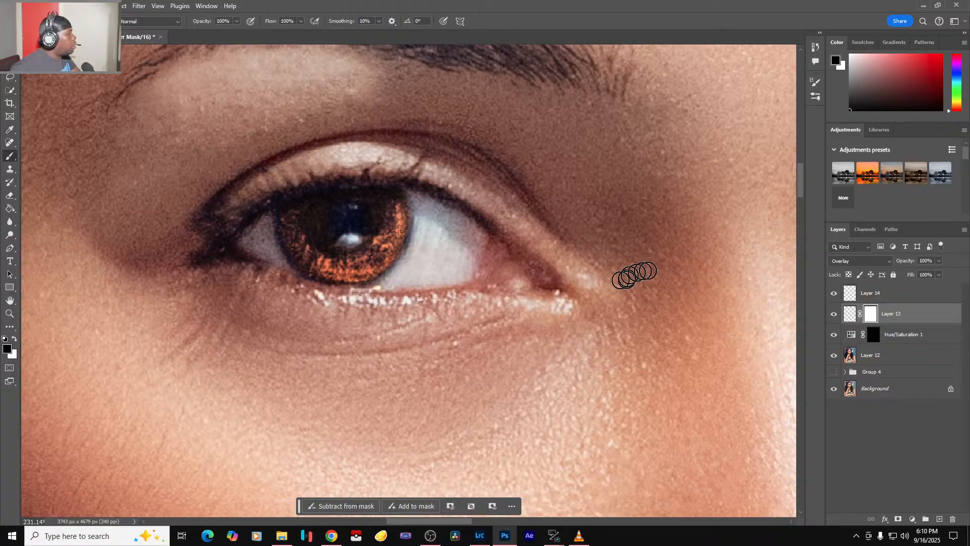
Step: Add a layer mask to Layer 14 and clean up the highlight's edges around the subject's left iris
{"action": "mouse_move", "coordinate": [731, 281]}
{"action": "left_mouse_down"}
{"action": "mouse_move", "coordinate": [667, 335]}
{"action": "mouse_move", "coordinate": [432, 348]}
{"action": "mouse_move", "coordinate": [341, 338]}
{"action": "left_mouse_up"}
{"action": "left_click", "coordinate": [837, 317]}
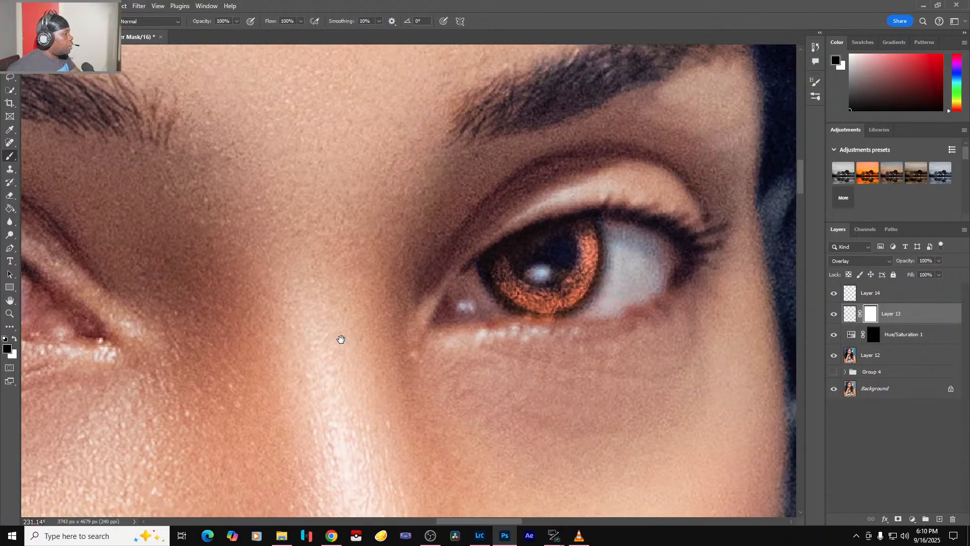
{"action": "left_click", "coordinate": [841, 296]}
{"action": "left_click", "coordinate": [899, 516]}
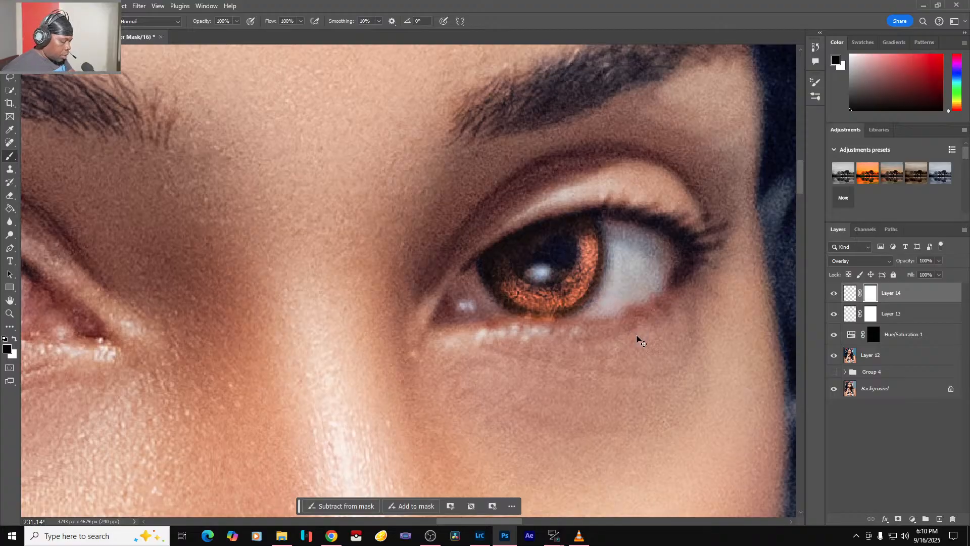
Step: Compare the right-iris highlight hidden and shown, and set Layer 13's opacity to 65%
{"action": "key", "text": "ctrl+0"}
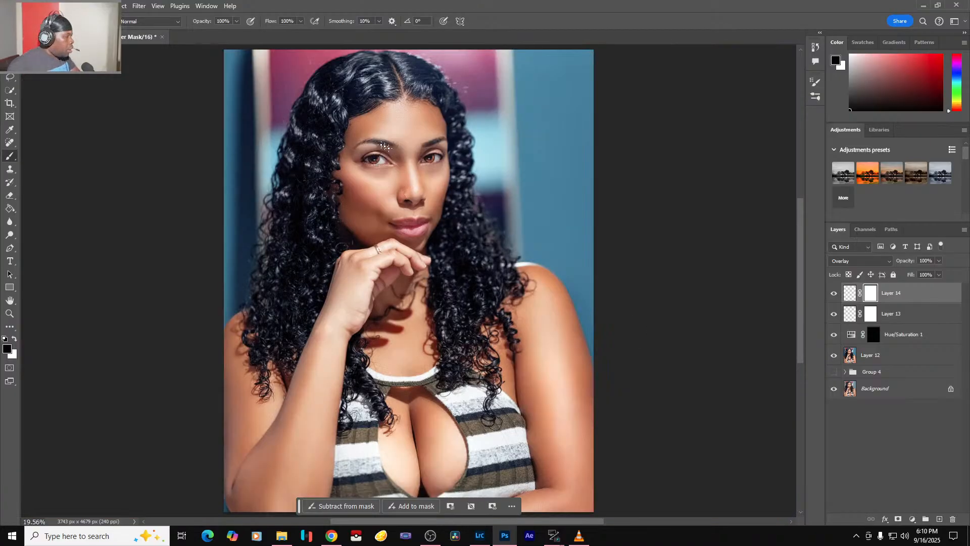
{"action": "scroll", "coordinate": [384, 147], "scroll_direction": "up", "scroll_amount": 8}
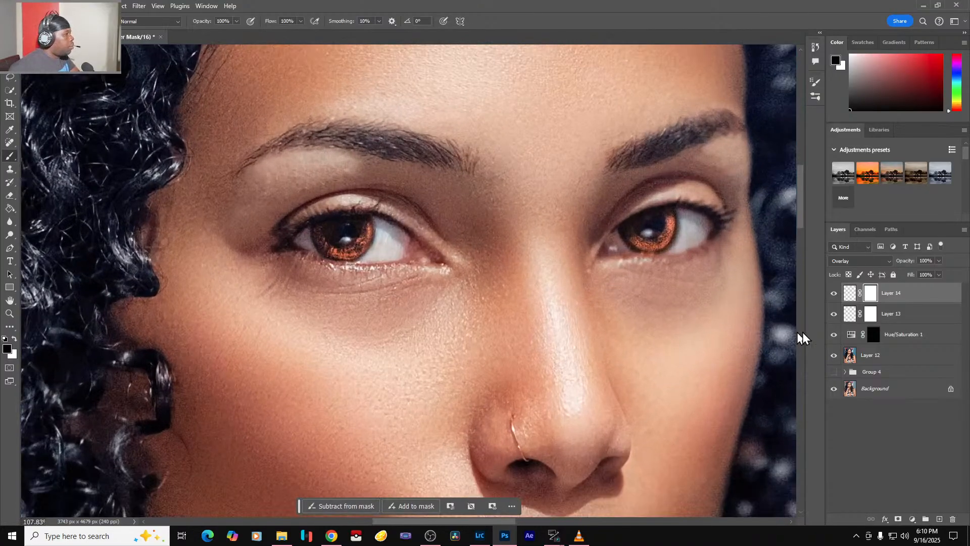
{"action": "left_click", "coordinate": [909, 318]}
{"action": "left_click", "coordinate": [835, 315]}
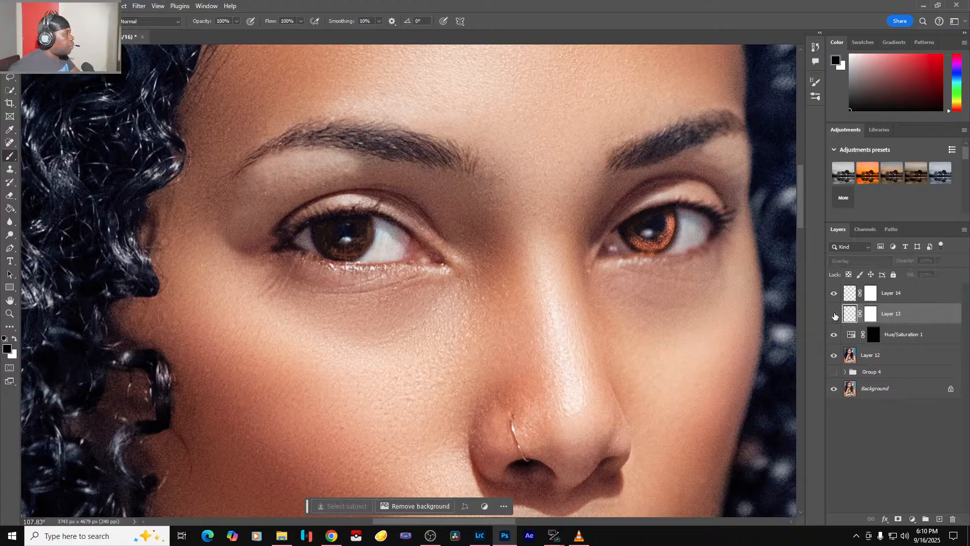
{"action": "left_click", "coordinate": [834, 314]}
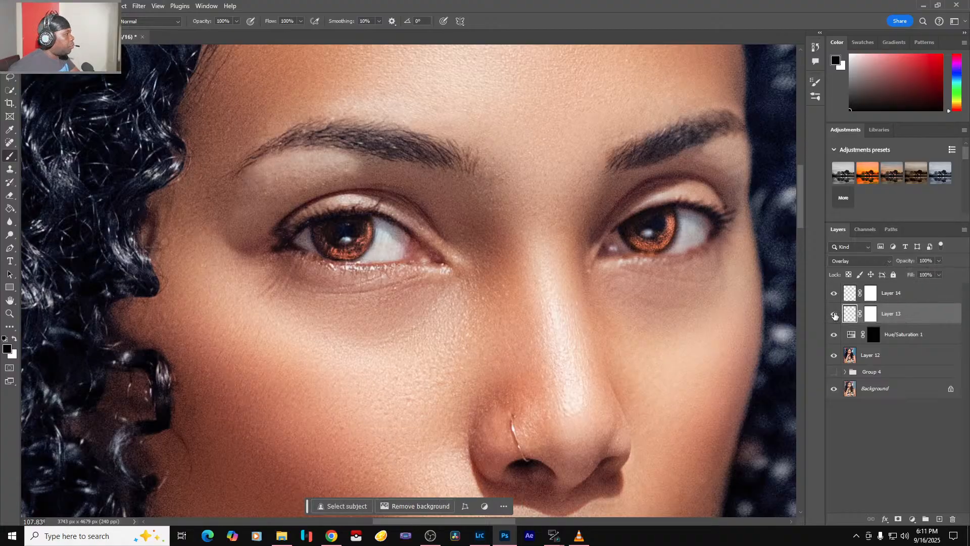
{"action": "left_click", "coordinate": [938, 261]}
{"action": "left_click_drag", "start_coordinate": [911, 273], "coordinate": [927, 261]}
{"action": "type", "text": "65"}
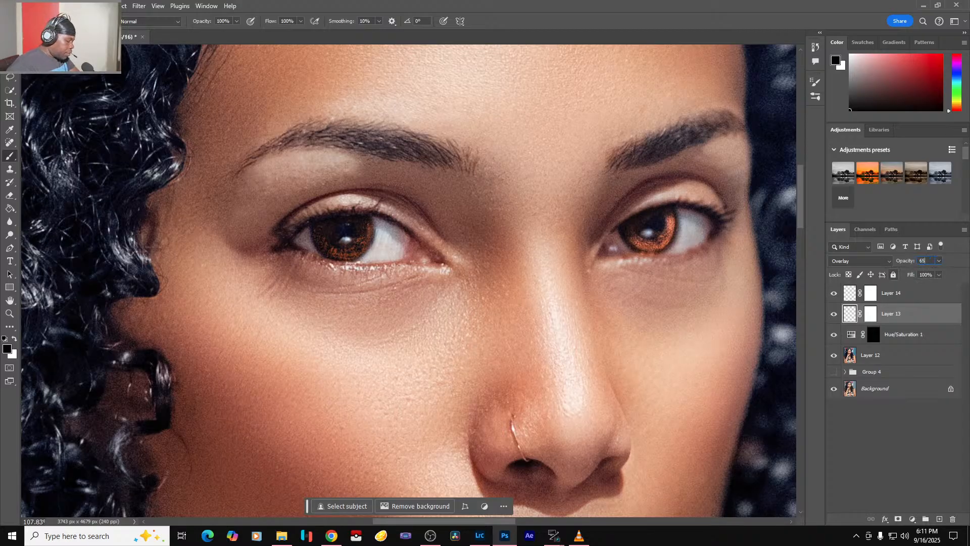
Step: Set the opacity of Layer 14, the highlight on the subject's left iris, to 55% and check the whole portrait
{"action": "left_click", "coordinate": [897, 293]}
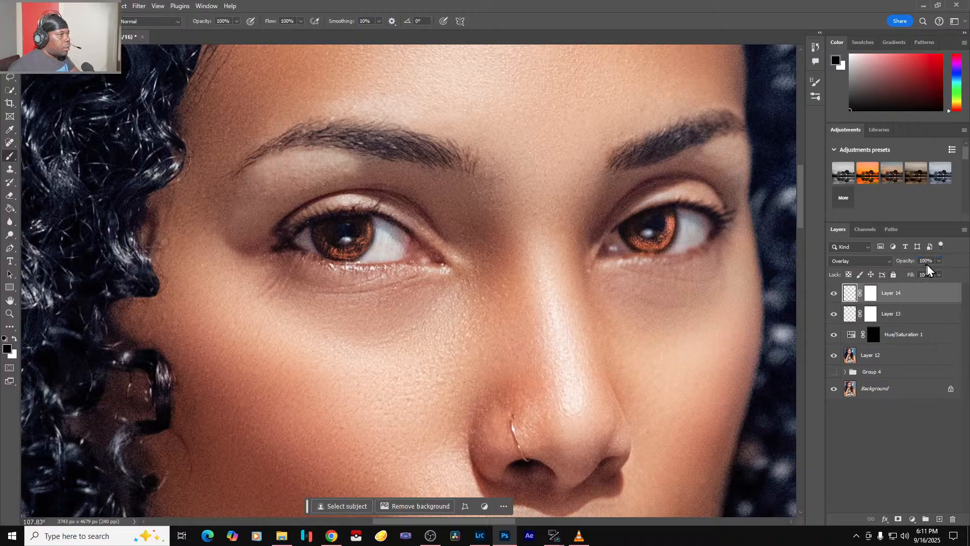
{"action": "type", "text": "65"}
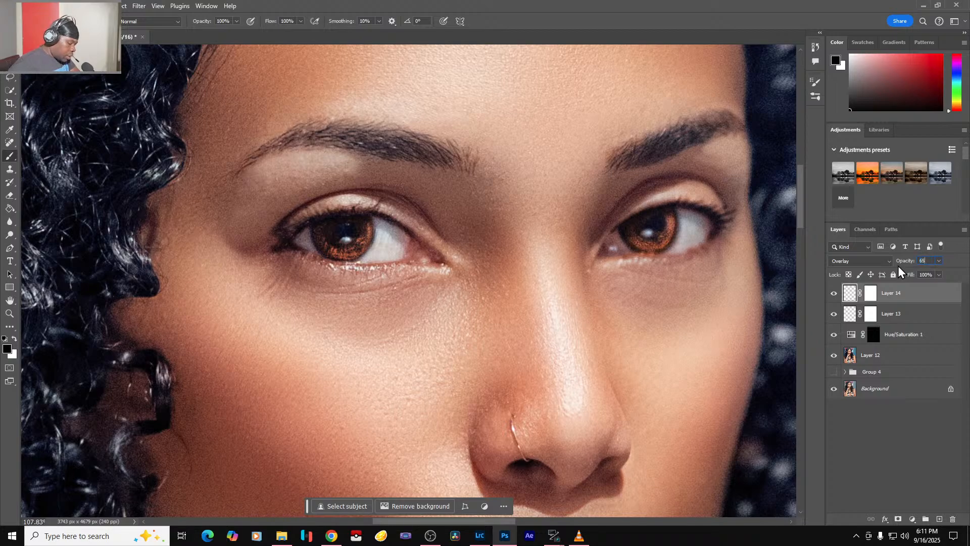
{"action": "key", "text": "ctrl+0"}
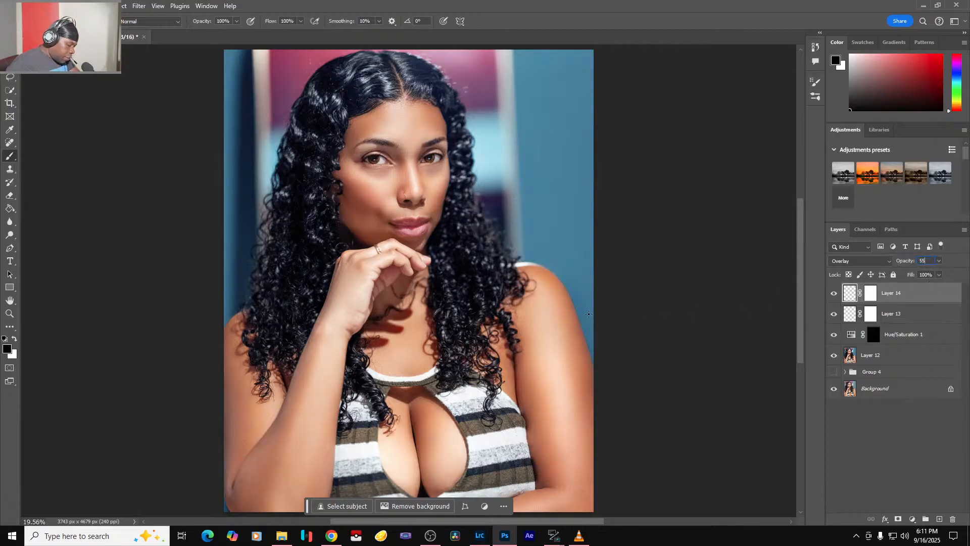
Step: Add a Curves adjustment above Layer 13, pull the RGB curve's midtones down to darken, and invert its mask to black
{"action": "left_click", "coordinate": [893, 315]}
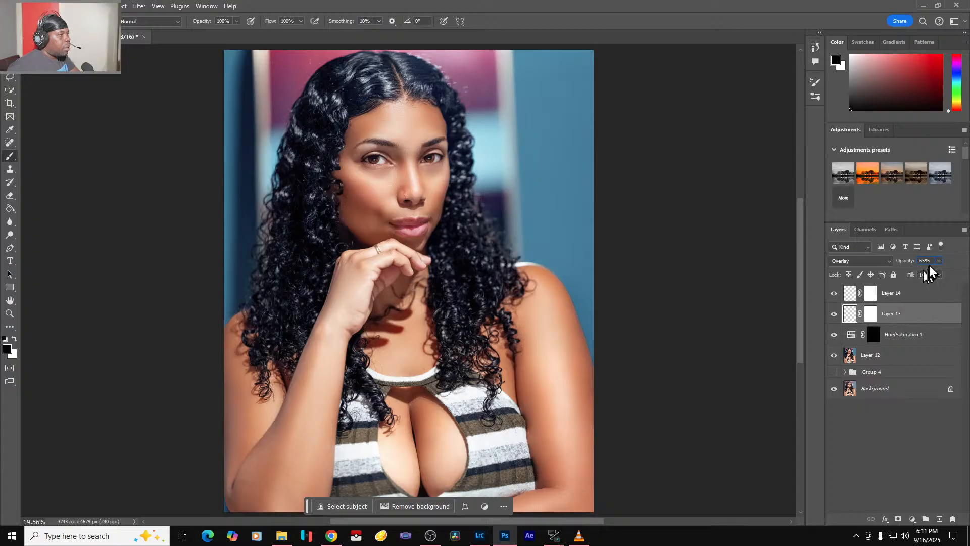
{"action": "left_click_drag", "start_coordinate": [930, 261], "coordinate": [902, 257]}
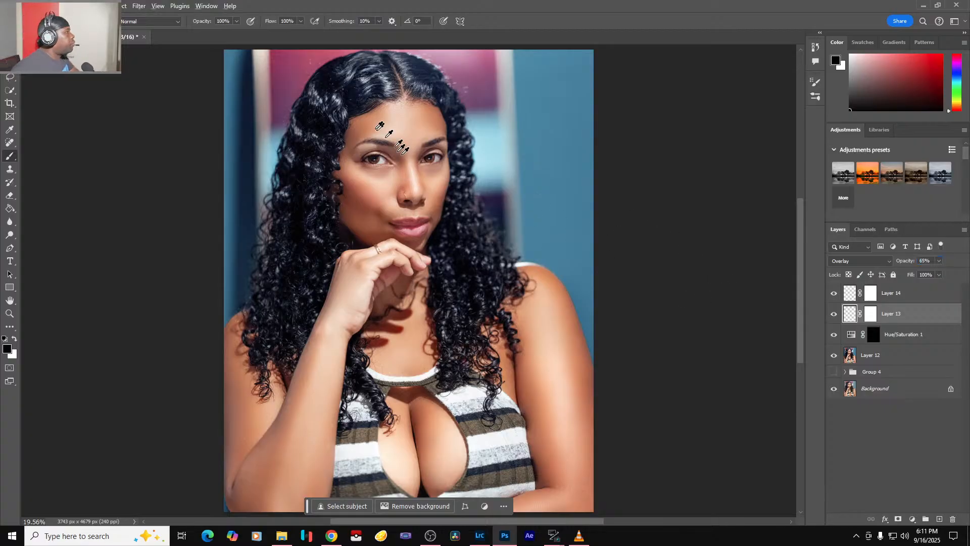
{"action": "scroll", "coordinate": [384, 134], "scroll_direction": "up", "scroll_amount": 8}
{"action": "scroll", "coordinate": [393, 192], "scroll_direction": "up", "scroll_amount": 1}
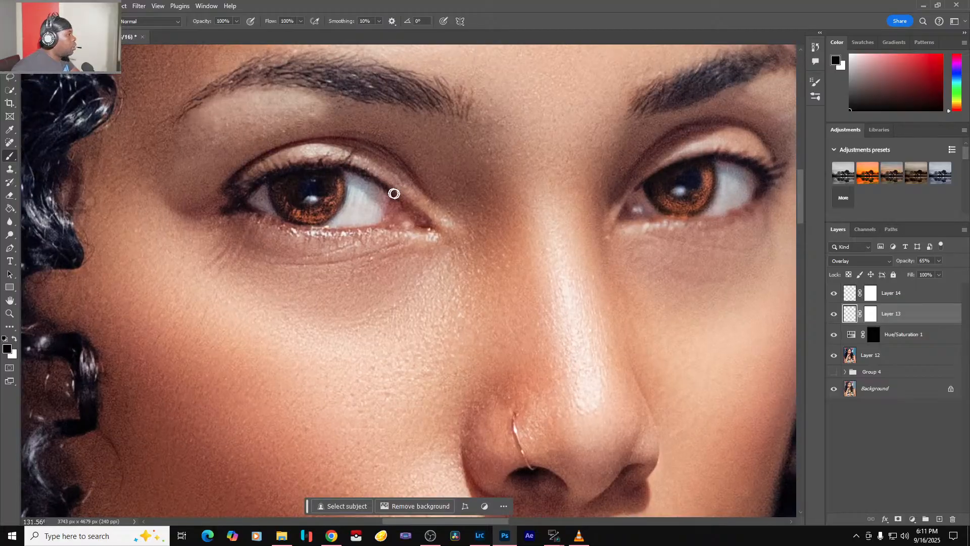
{"action": "left_click_drag", "start_coordinate": [586, 340], "coordinate": [488, 345]}
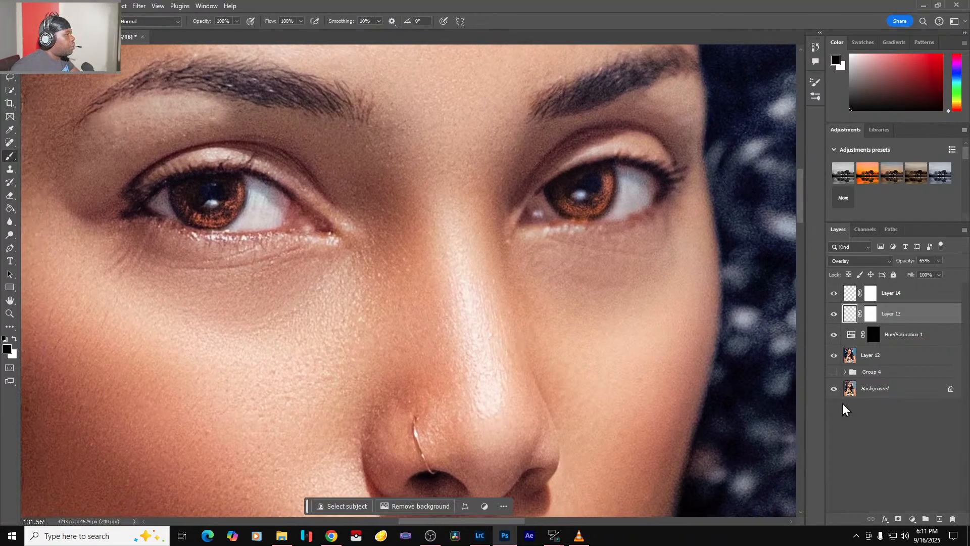
{"action": "left_click", "coordinate": [912, 519]}
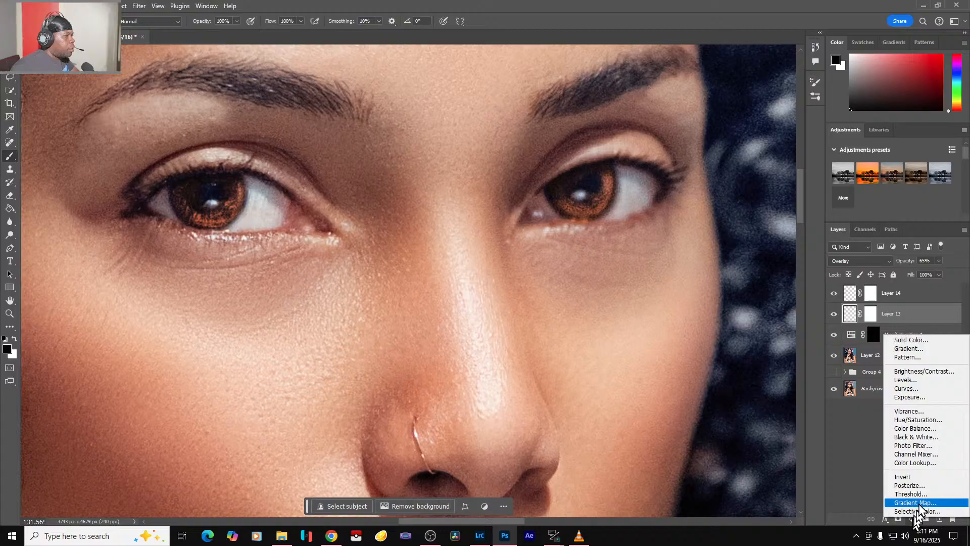
{"action": "left_click", "coordinate": [942, 392]}
{"action": "left_click_drag", "start_coordinate": [625, 256], "coordinate": [639, 275]}
{"action": "key", "text": "ctrl+i"}
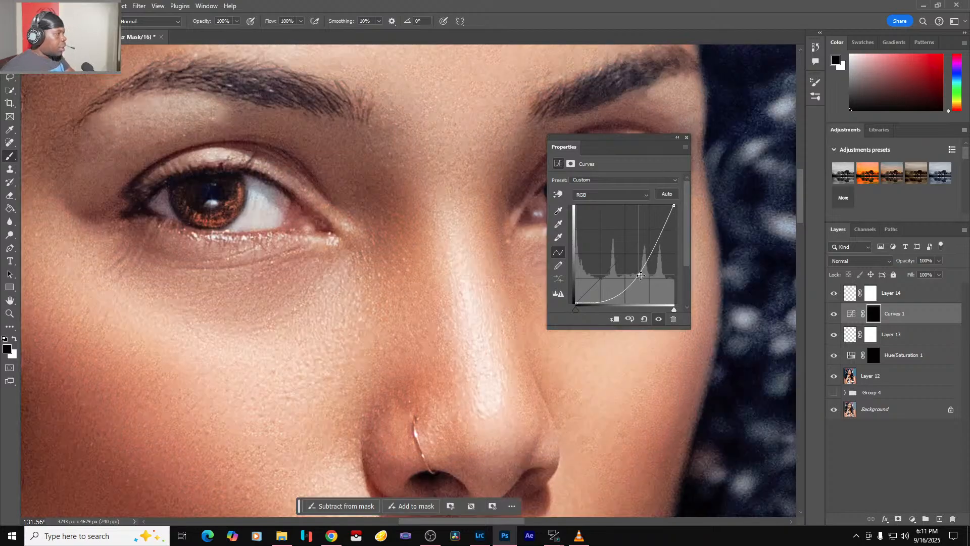
{"action": "left_click", "coordinate": [686, 137]}
Step: Brush white at 10% opacity on the Curves 1 mask around the subject's right iris rim, and compare the layer hidden and shown
{"action": "scroll", "coordinate": [136, 223], "scroll_direction": "up", "scroll_amount": 3}
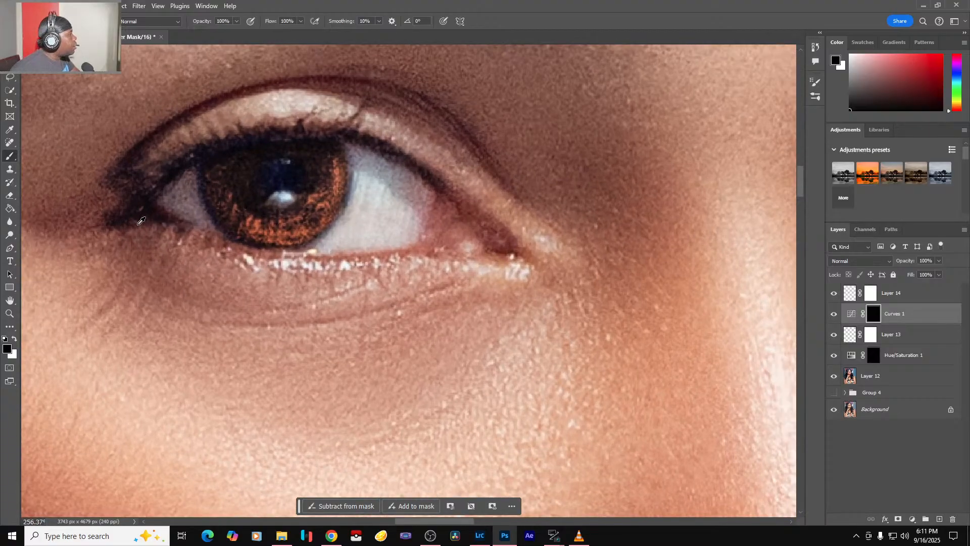
{"action": "left_click_drag", "start_coordinate": [374, 327], "coordinate": [324, 375]}
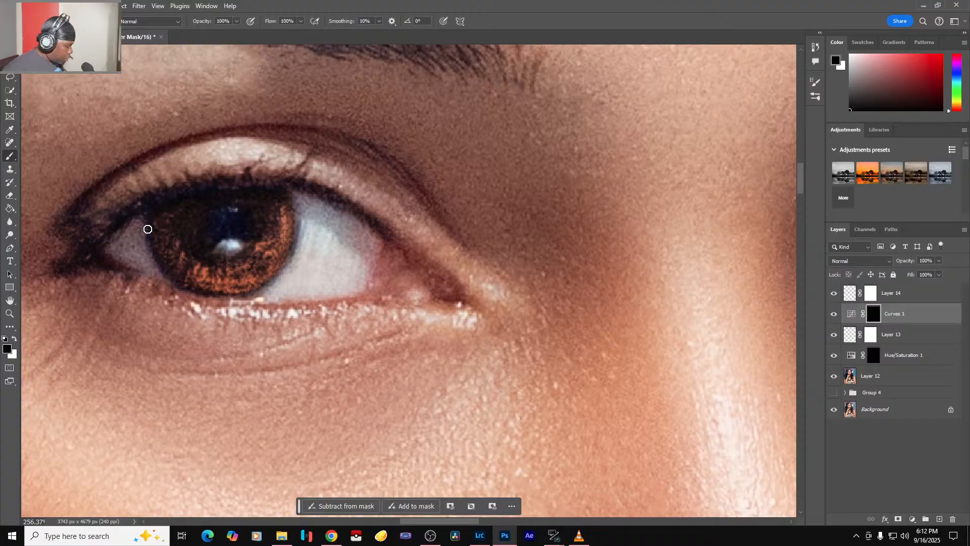
{"action": "key", "text": "x"}
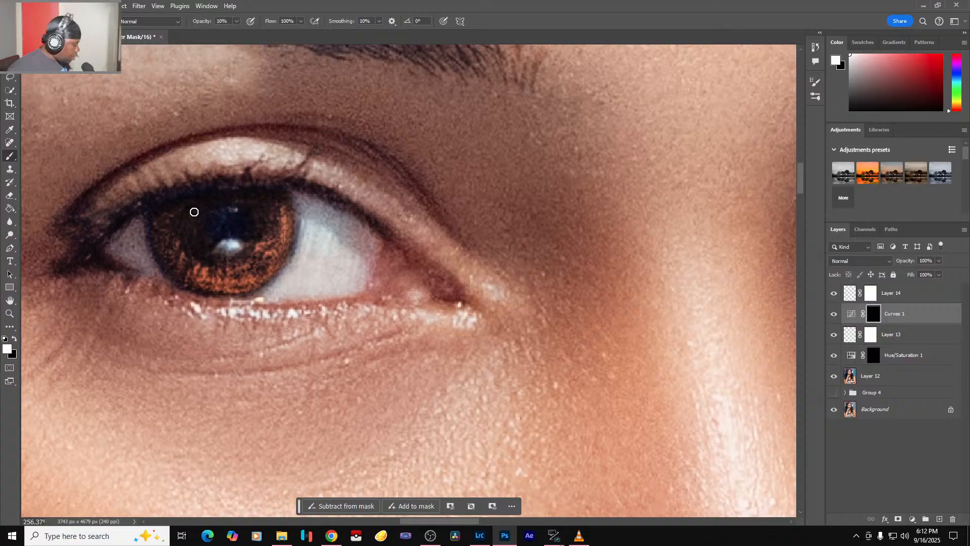
{"action": "key", "text": "x"}
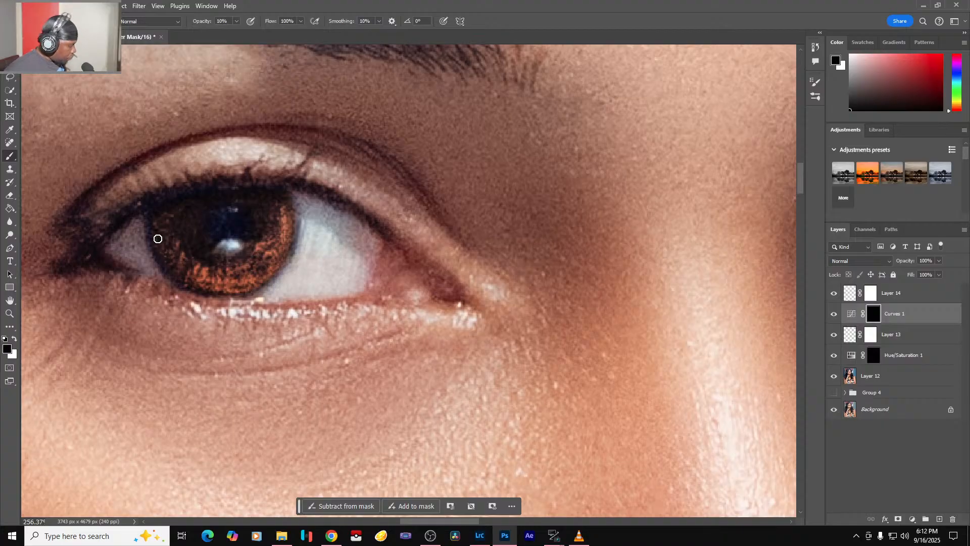
{"action": "key", "text": "z"}
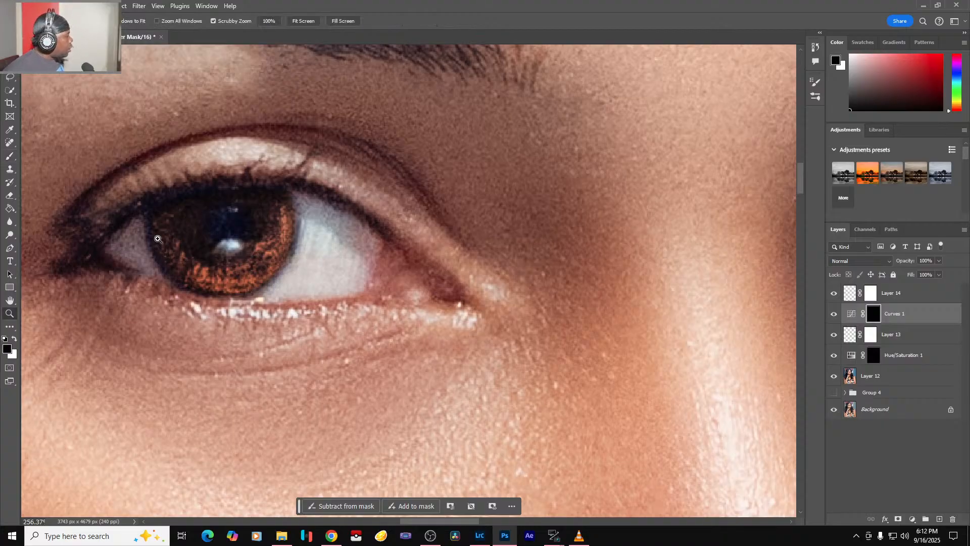
{"action": "key", "text": "b"}
{"action": "key", "text": "x"}
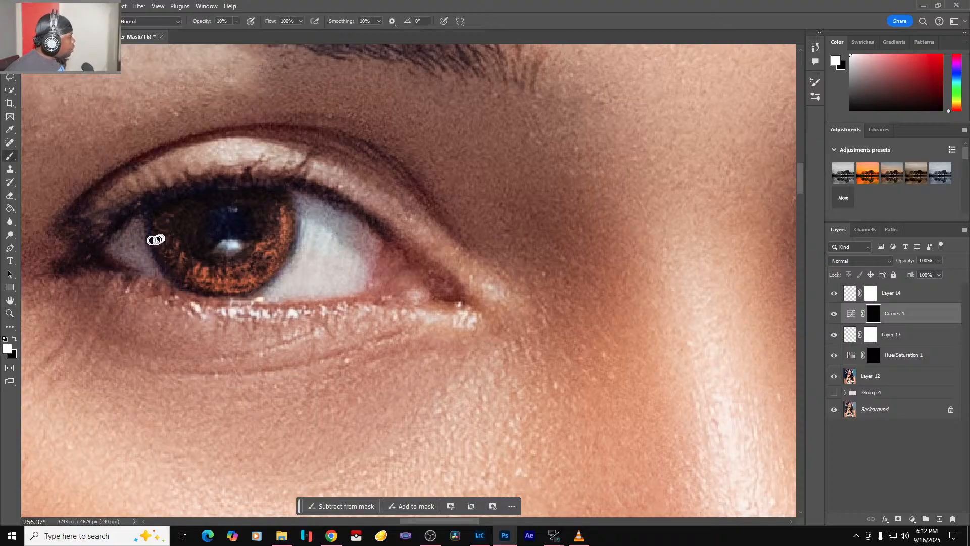
{"action": "mouse_move", "coordinate": [147, 226]}
{"action": "left_mouse_down"}
{"action": "mouse_move", "coordinate": [178, 286]}
{"action": "mouse_move", "coordinate": [246, 295]}
{"action": "mouse_move", "coordinate": [297, 241]}
{"action": "mouse_move", "coordinate": [287, 190]}
{"action": "mouse_move", "coordinate": [298, 245]}
{"action": "mouse_move", "coordinate": [266, 275]}
{"action": "left_mouse_up"}
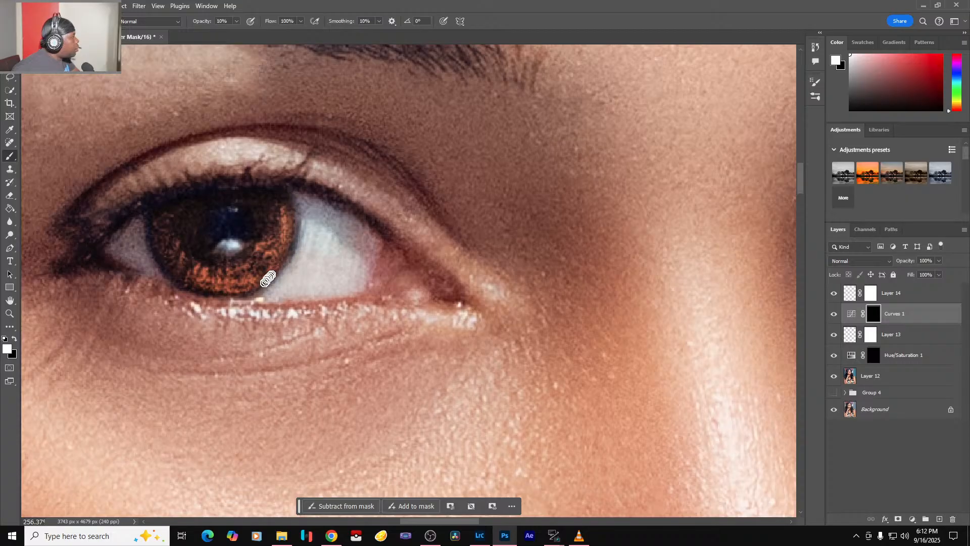
{"action": "left_click", "coordinate": [834, 314]}
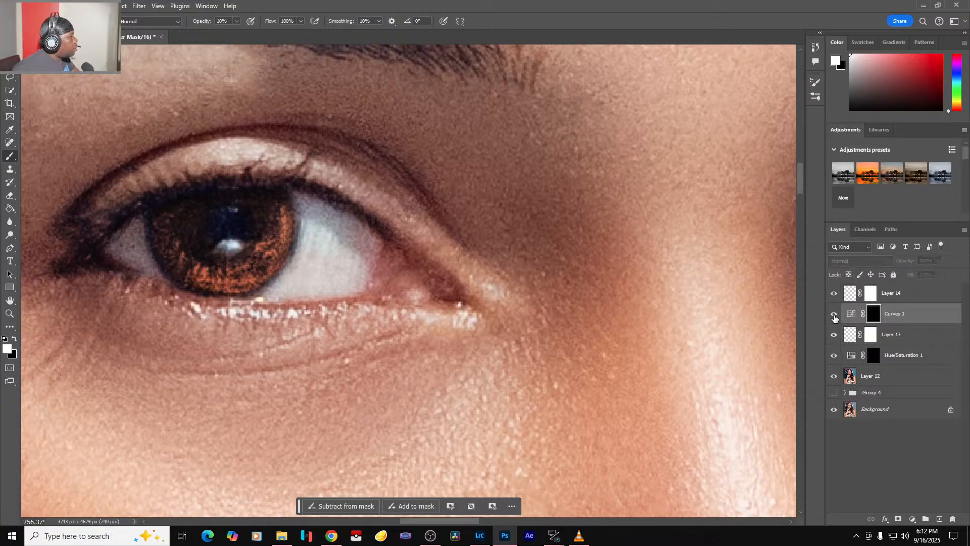
{"action": "left_click", "coordinate": [834, 314]}
{"action": "left_click", "coordinate": [834, 314]}
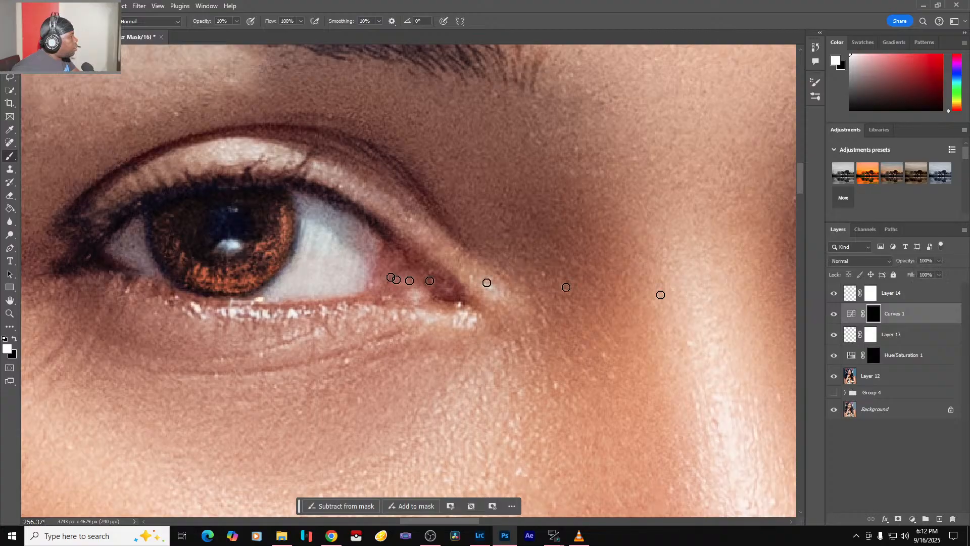
Step: Enlarge the brush and paint white on the Curves 1 mask to darken the pupil of the subject's right eye
{"action": "key", "text": "bracketright"}
{"action": "key", "text": "bracketright"}
{"action": "key", "text": "bracketright"}
{"action": "key", "text": "bracketright"}
{"action": "key", "text": "bracketright"}
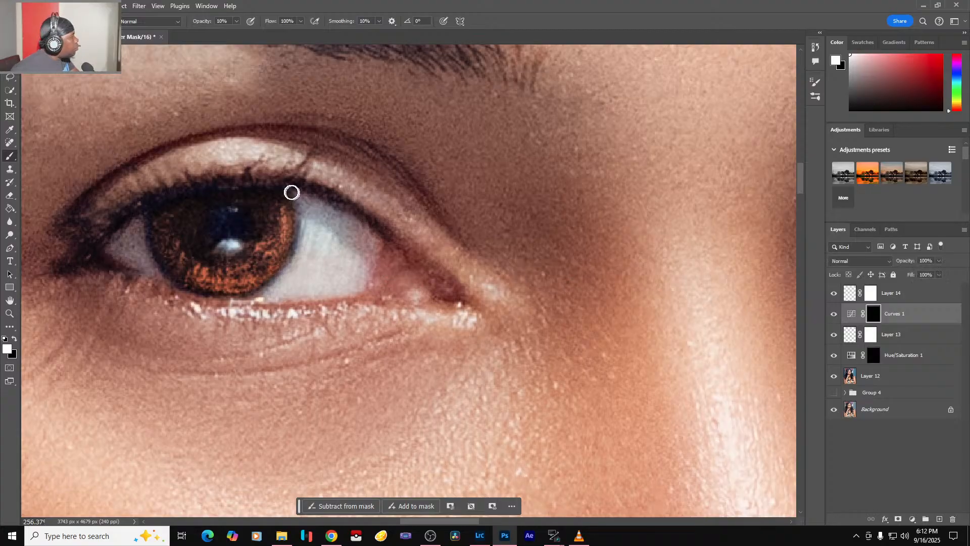
{"action": "mouse_move", "coordinate": [292, 193]}
{"action": "left_mouse_down"}
{"action": "mouse_move", "coordinate": [301, 240]}
{"action": "mouse_move", "coordinate": [255, 294]}
{"action": "mouse_move", "coordinate": [230, 296]}
{"action": "mouse_move", "coordinate": [145, 218]}
{"action": "mouse_move", "coordinate": [157, 274]}
{"action": "mouse_move", "coordinate": [214, 297]}
{"action": "mouse_move", "coordinate": [155, 209]}
{"action": "mouse_move", "coordinate": [212, 197]}
{"action": "mouse_move", "coordinate": [239, 216]}
{"action": "mouse_move", "coordinate": [218, 220]}
{"action": "mouse_move", "coordinate": [212, 236]}
{"action": "mouse_move", "coordinate": [225, 225]}
{"action": "mouse_move", "coordinate": [251, 228]}
{"action": "mouse_move", "coordinate": [226, 212]}
{"action": "mouse_move", "coordinate": [202, 245]}
{"action": "mouse_move", "coordinate": [199, 221]}
{"action": "mouse_move", "coordinate": [214, 203]}
{"action": "mouse_move", "coordinate": [257, 217]}
{"action": "left_mouse_up"}
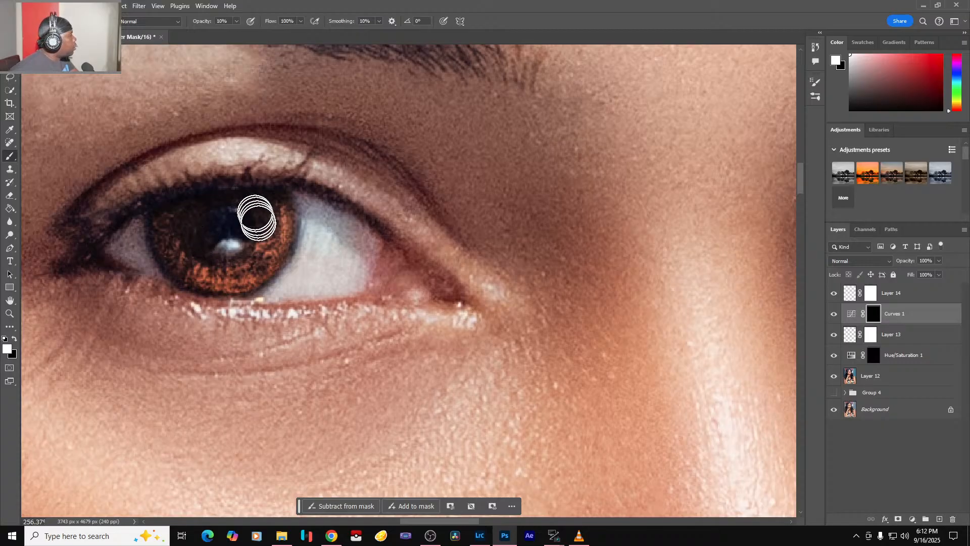
Step: Move the Curves 1 layer above Layer 14 and compare the eyes with it hidden and shown
{"action": "key", "text": "ctrl+0"}
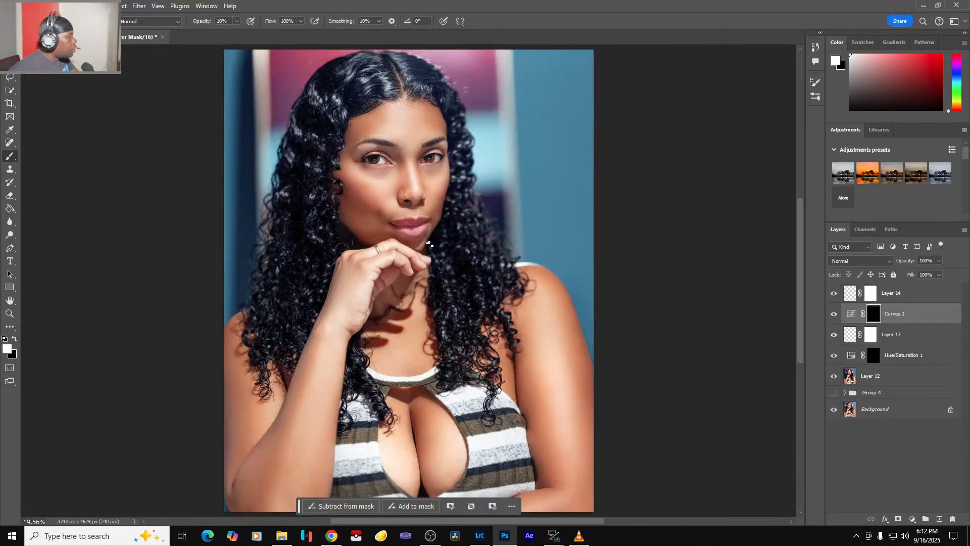
{"action": "scroll", "coordinate": [406, 138], "scroll_direction": "up", "scroll_amount": 8}
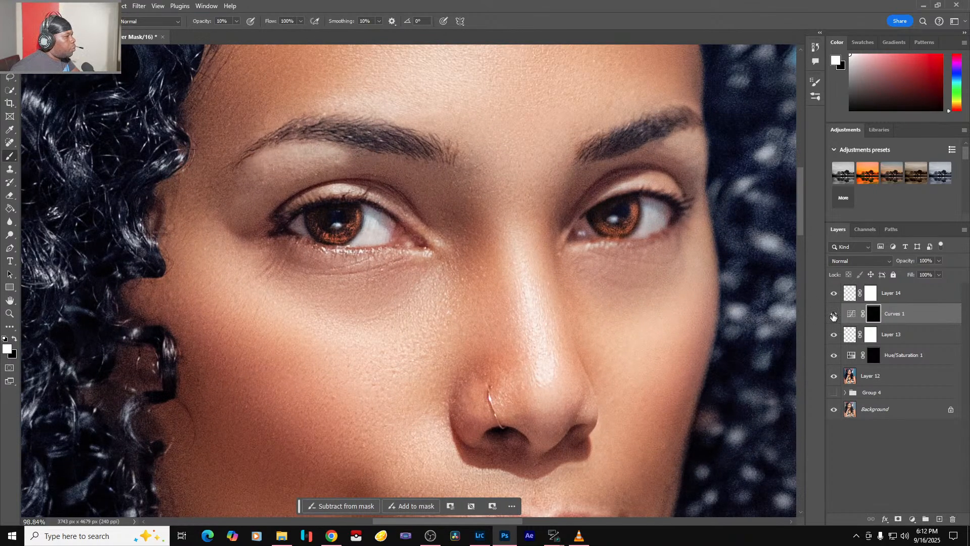
{"action": "left_click", "coordinate": [834, 314]}
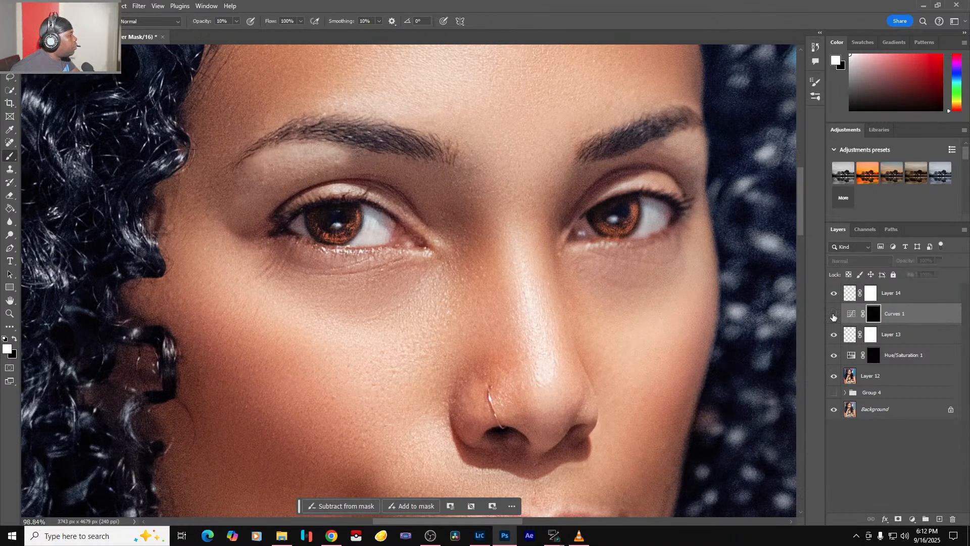
{"action": "left_click", "coordinate": [833, 314]}
{"action": "left_click_drag", "start_coordinate": [897, 314], "coordinate": [918, 293]}
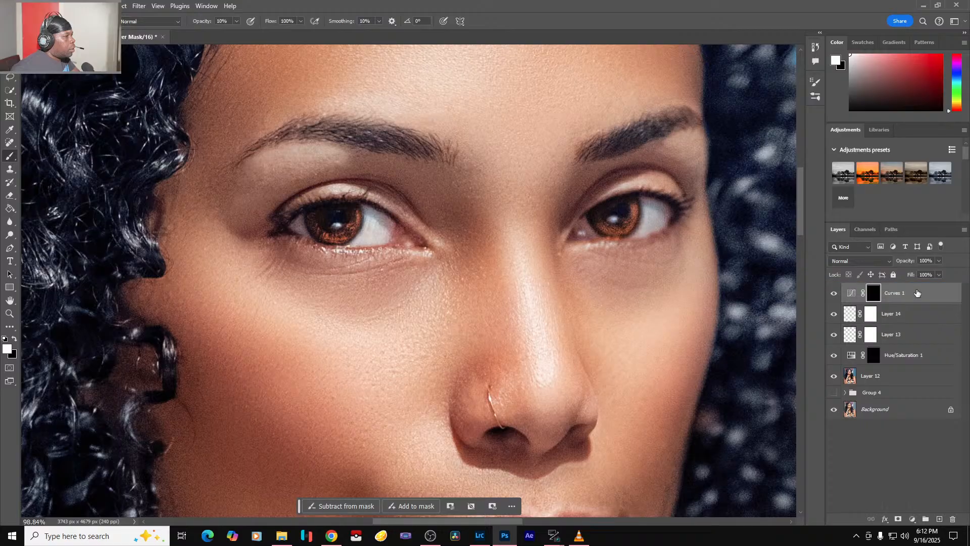
{"action": "left_click", "coordinate": [834, 295]}
{"action": "left_click", "coordinate": [835, 295]}
Step: Deepen the lower rim of the subject's right iris on the Curves 1 mask with a smaller white brush at 30% opacity
{"action": "scroll", "coordinate": [354, 243], "scroll_direction": "up", "scroll_amount": 5}
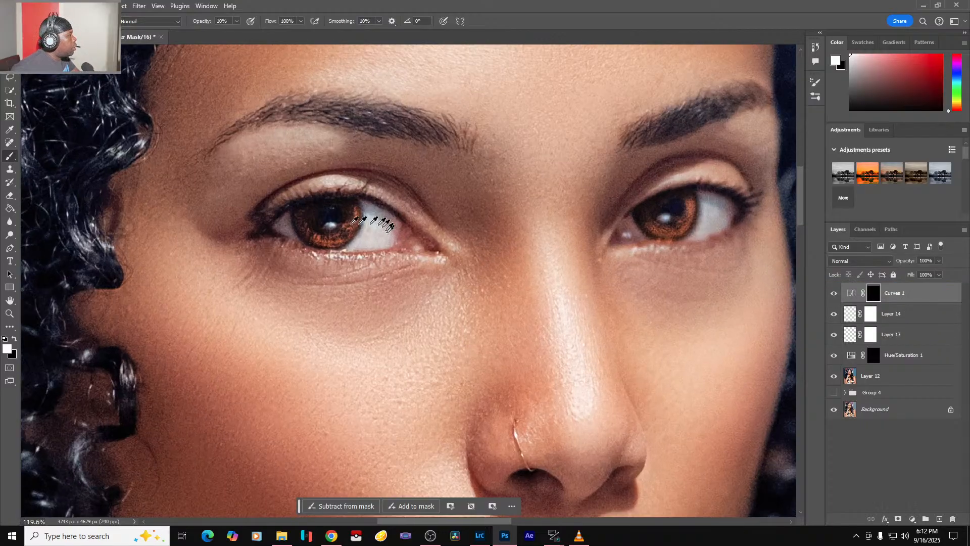
{"action": "key", "text": "bracketleft"}
{"action": "key", "text": "bracketleft"}
{"action": "key", "text": "bracketleft"}
{"action": "key", "text": "bracketleft"}
{"action": "key", "text": "bracketleft"}
{"action": "key", "text": "bracketleft"}
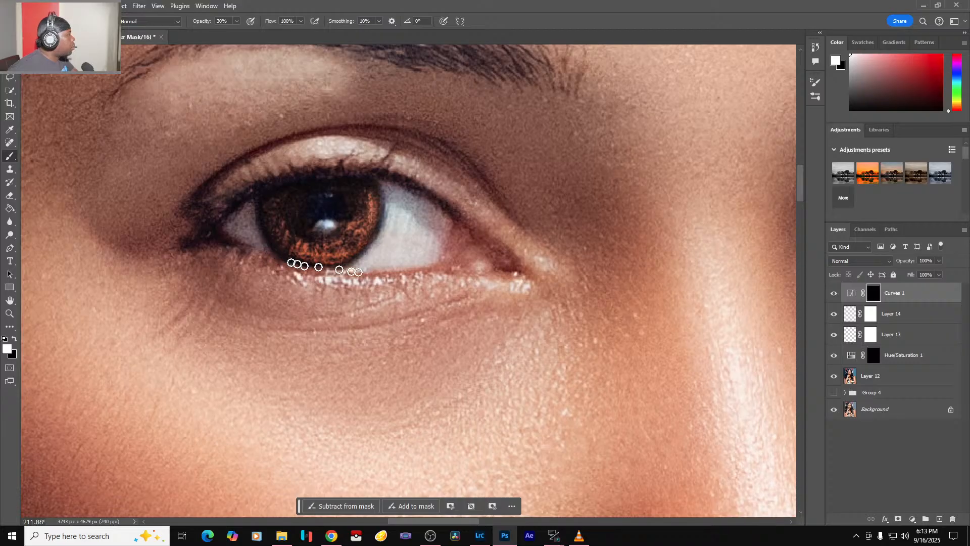
{"action": "key", "text": "ctrl+0"}
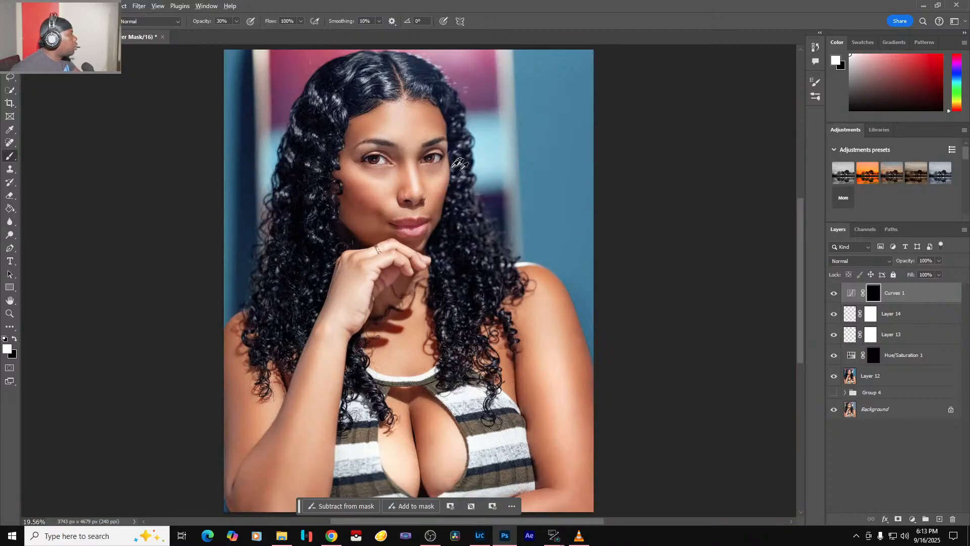
Step: Brush white at 30% opacity on the Curves 1 mask along the lower and outer rim of the subject's left iris
{"action": "scroll", "coordinate": [415, 147], "scroll_direction": "up", "scroll_amount": 5}
{"action": "scroll", "coordinate": [415, 146], "scroll_direction": "up", "scroll_amount": 8}
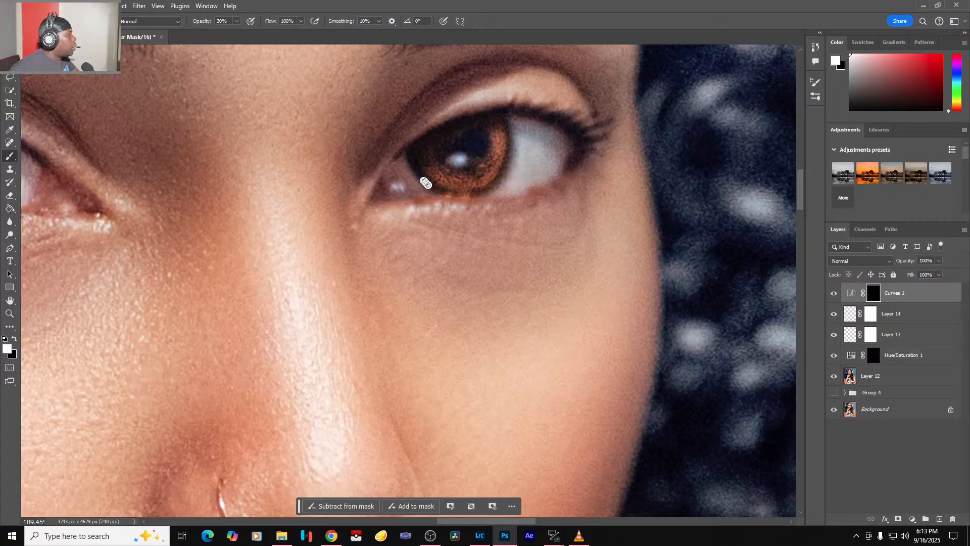
{"action": "mouse_move", "coordinate": [428, 185]}
{"action": "left_mouse_down"}
{"action": "mouse_move", "coordinate": [467, 195]}
{"action": "mouse_move", "coordinate": [486, 188]}
{"action": "left_mouse_up"}
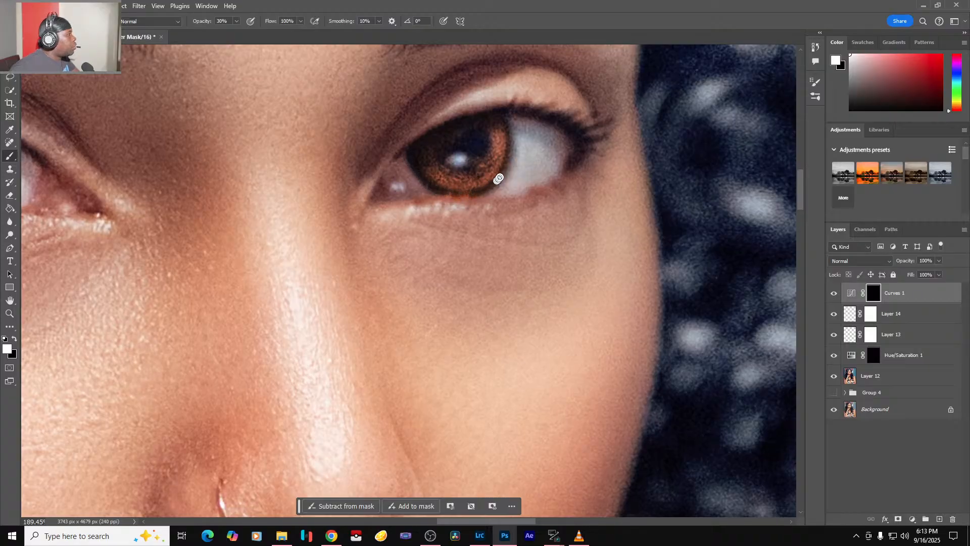
{"action": "mouse_move", "coordinate": [508, 135]}
{"action": "left_mouse_down"}
{"action": "mouse_move", "coordinate": [503, 112]}
{"action": "mouse_move", "coordinate": [509, 164]}
{"action": "mouse_move", "coordinate": [468, 192]}
{"action": "left_mouse_up"}
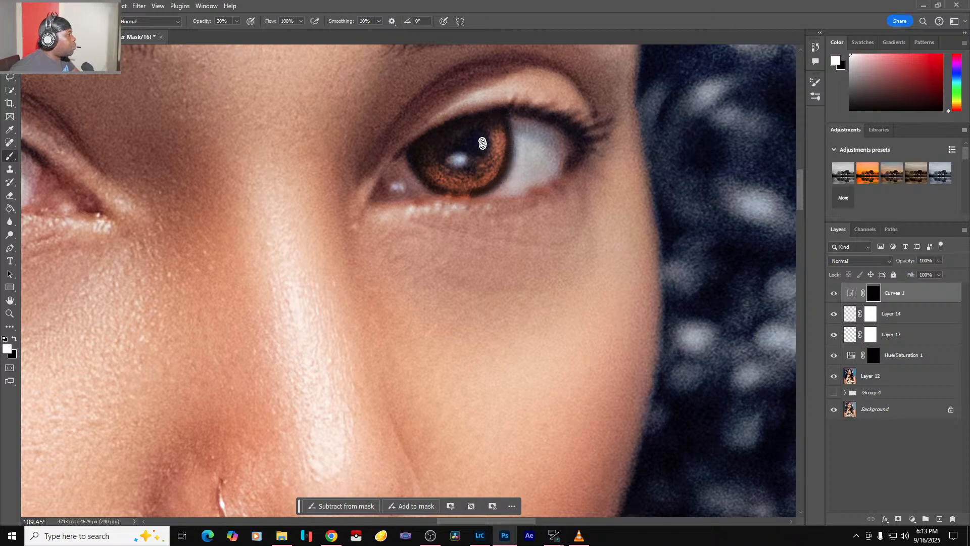
Step: Enlarge the brush and paint white on the Curves 1 mask over the pupil of the subject's left eye
{"action": "key", "text": "bracketright"}
{"action": "key", "text": "bracketright"}
{"action": "key", "text": "bracketright"}
{"action": "key", "text": "bracketright"}
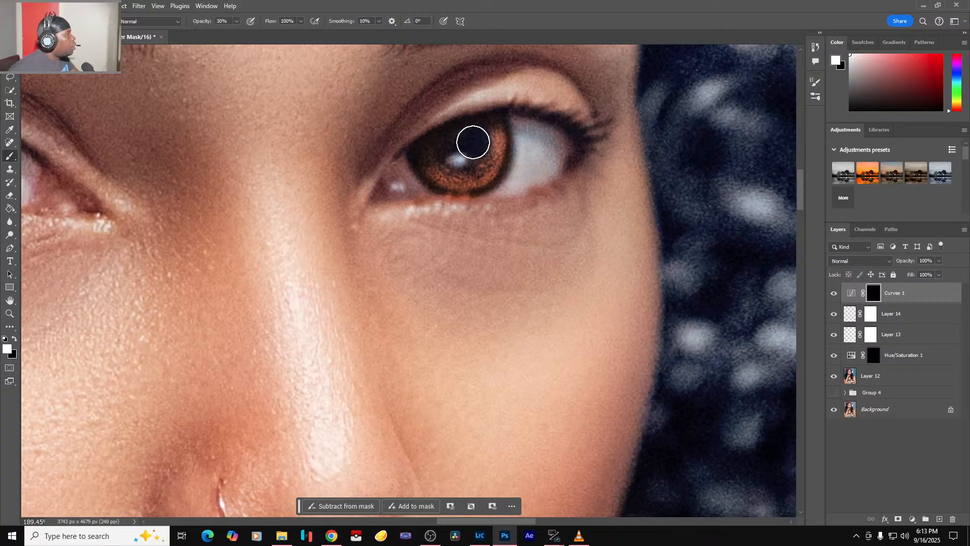
{"action": "mouse_move", "coordinate": [472, 142]}
{"action": "left_mouse_down"}
{"action": "mouse_move", "coordinate": [423, 149]}
{"action": "mouse_move", "coordinate": [496, 115]}
{"action": "mouse_move", "coordinate": [483, 121]}
{"action": "left_mouse_up"}
Step: Shrink the brush and paint white at 30% opacity on the Curves 1 mask along the inner lower rim of the subject's left iris
{"action": "key", "text": "bracketleft"}
{"action": "key", "text": "bracketleft"}
{"action": "key", "text": "bracketleft"}
{"action": "key", "text": "bracketleft"}
{"action": "key", "text": "bracketleft"}
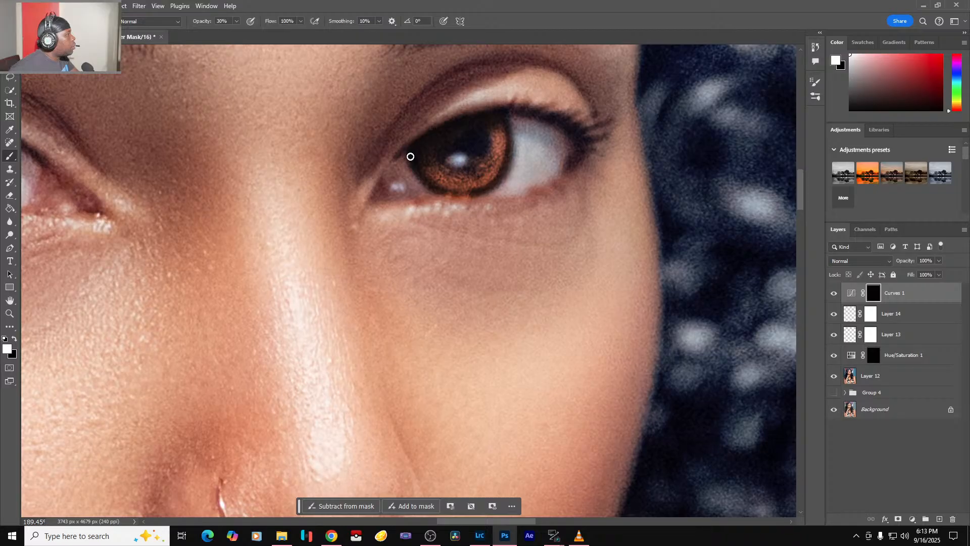
{"action": "left_click_drag", "start_coordinate": [415, 169], "coordinate": [462, 193]}
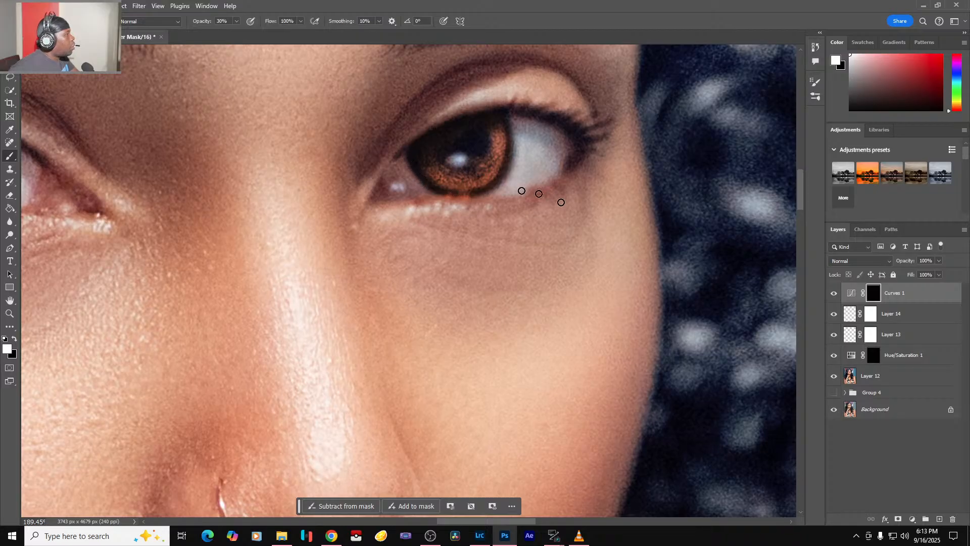
Step: Compare the whole portrait with Curves 1 hidden and shown, and inspect both eyes up close
{"action": "key", "text": "ctrl+0"}
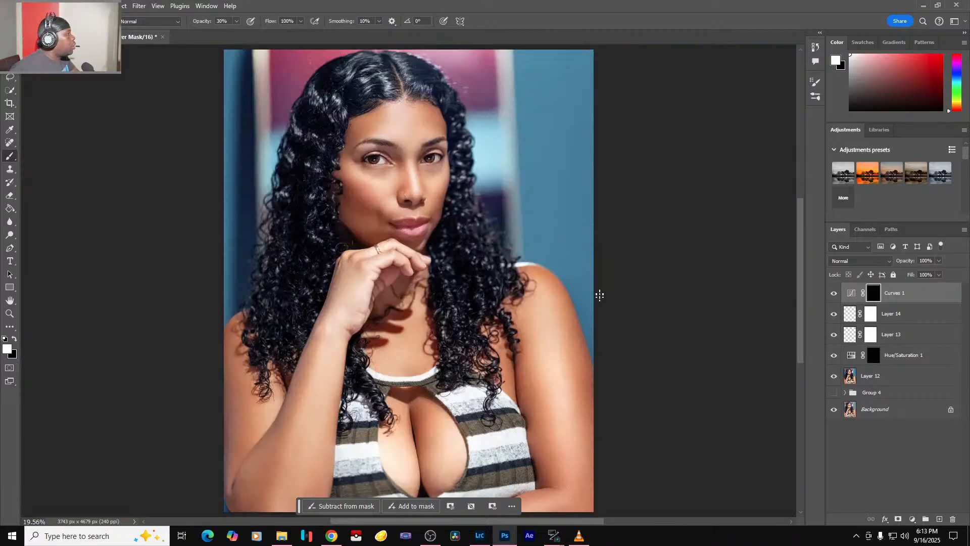
{"action": "left_click", "coordinate": [833, 298]}
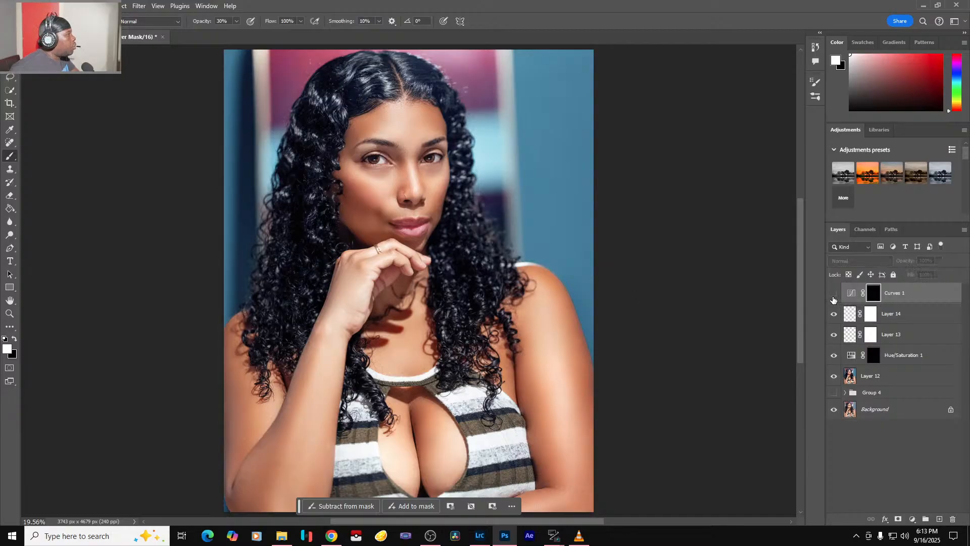
{"action": "left_click", "coordinate": [833, 298]}
{"action": "left_click", "coordinate": [833, 299]}
{"action": "left_click", "coordinate": [833, 299]}
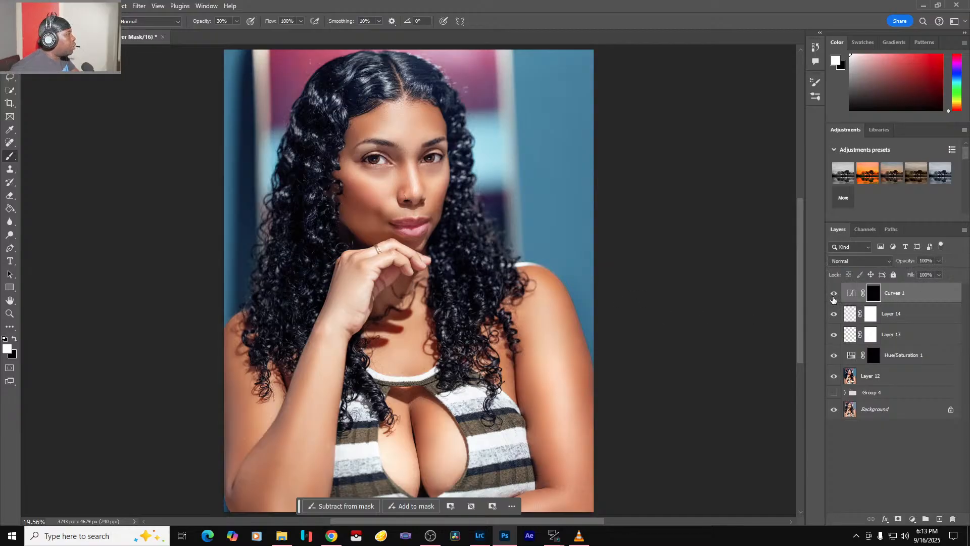
{"action": "scroll", "coordinate": [403, 153], "scroll_direction": "up", "scroll_amount": 8}
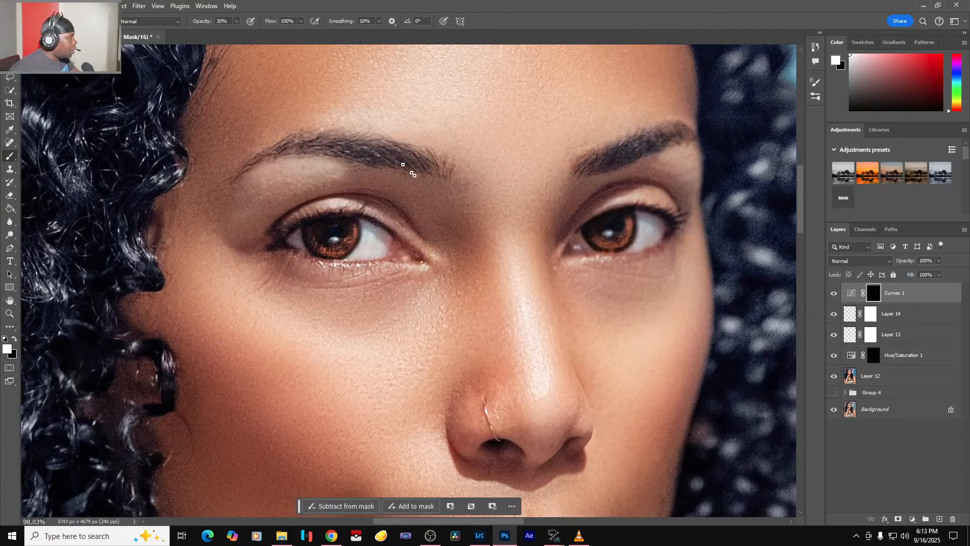
{"action": "left_click_drag", "start_coordinate": [619, 403], "coordinate": [563, 389]}
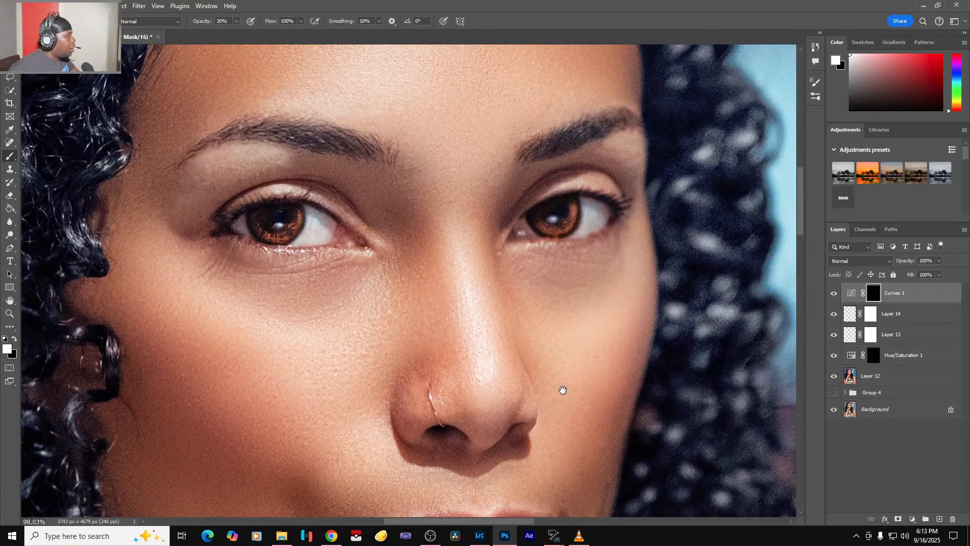
{"action": "key", "text": "ctrl+0"}
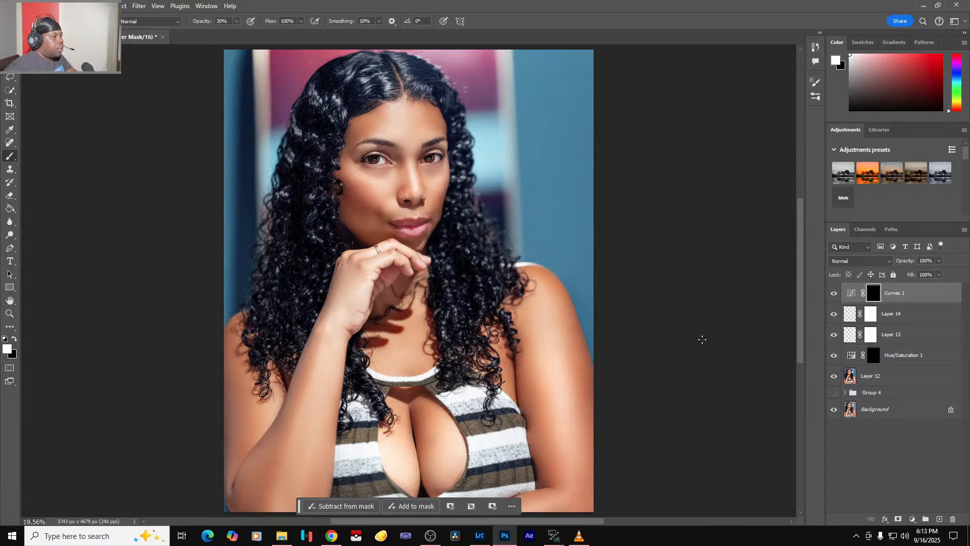
Step: Group the Hue/Saturation 1, Layer 13, Layer 14 and Curves 1 layers and name the group "eyes"
{"action": "left_click", "coordinate": [938, 360]}
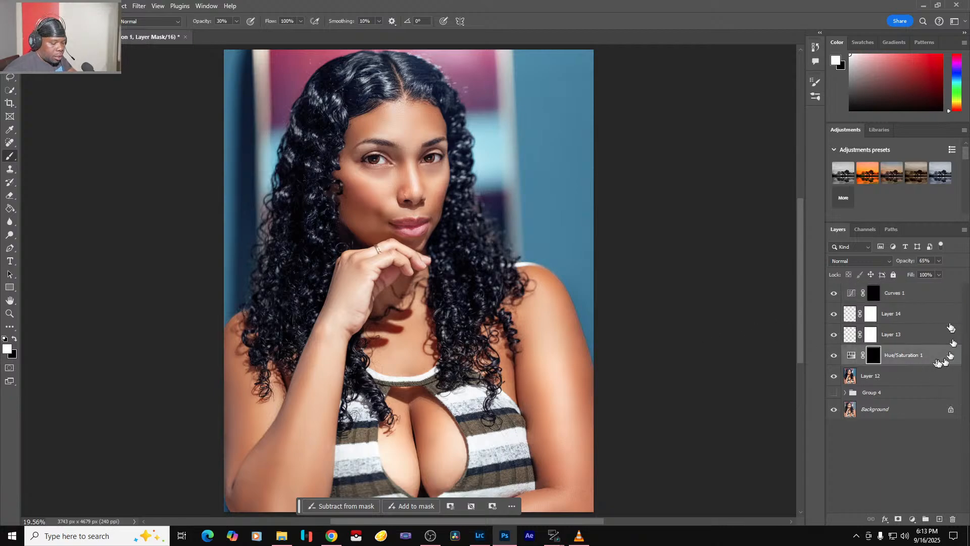
{"action": "left_click", "coordinate": [923, 295], "text": "shift"}
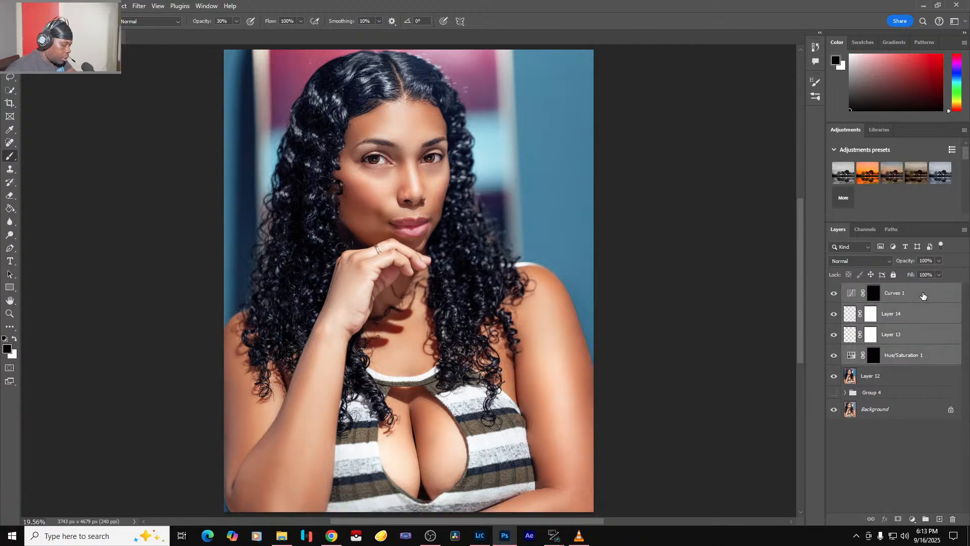
{"action": "key", "text": "ctrl+g"}
{"action": "double_click", "coordinate": [874, 289]}
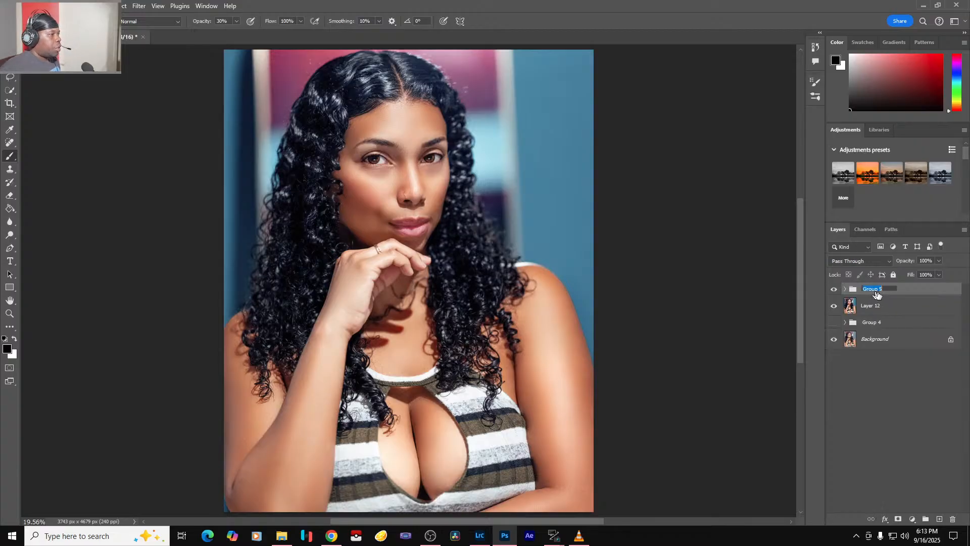
{"action": "key", "text": "Return"}
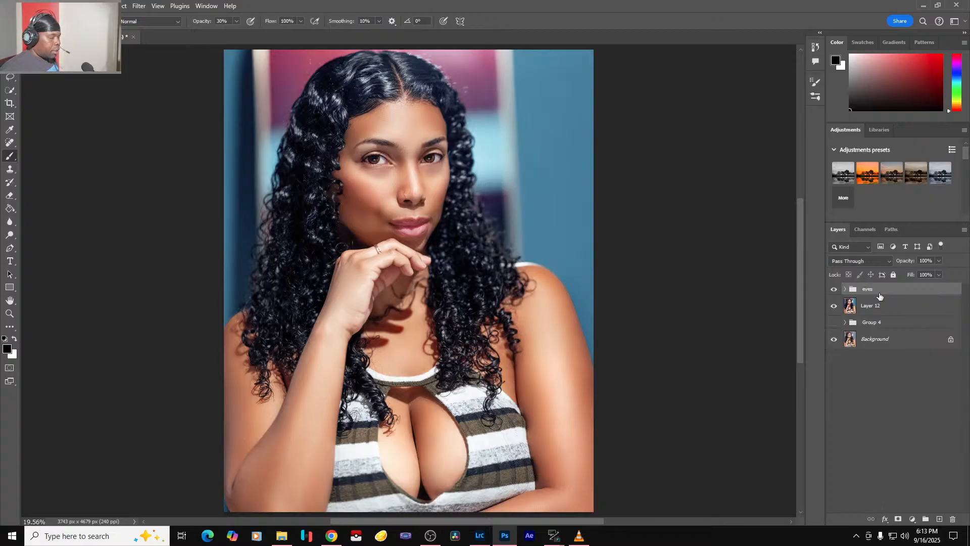
Step: Compare the portrait with the eyes group hidden and shown
{"action": "left_click", "coordinate": [834, 290]}
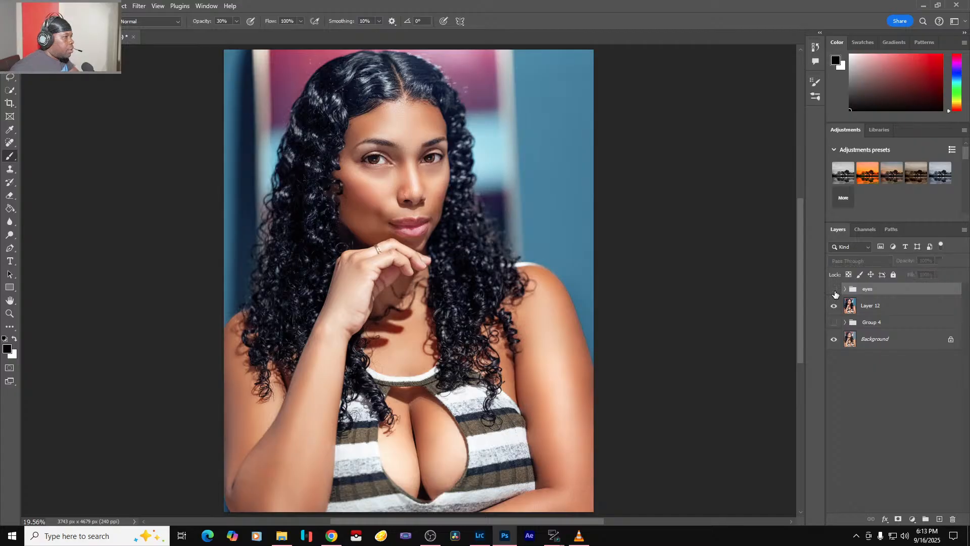
{"action": "left_click", "coordinate": [834, 290]}
{"action": "left_click", "coordinate": [833, 291]}
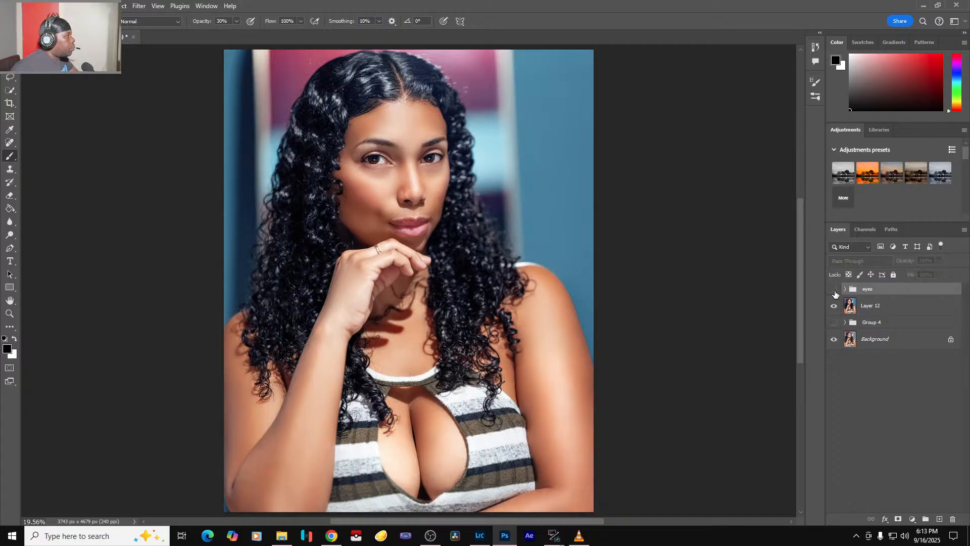
{"action": "left_click", "coordinate": [834, 290]}
{"action": "left_click", "coordinate": [834, 290]}
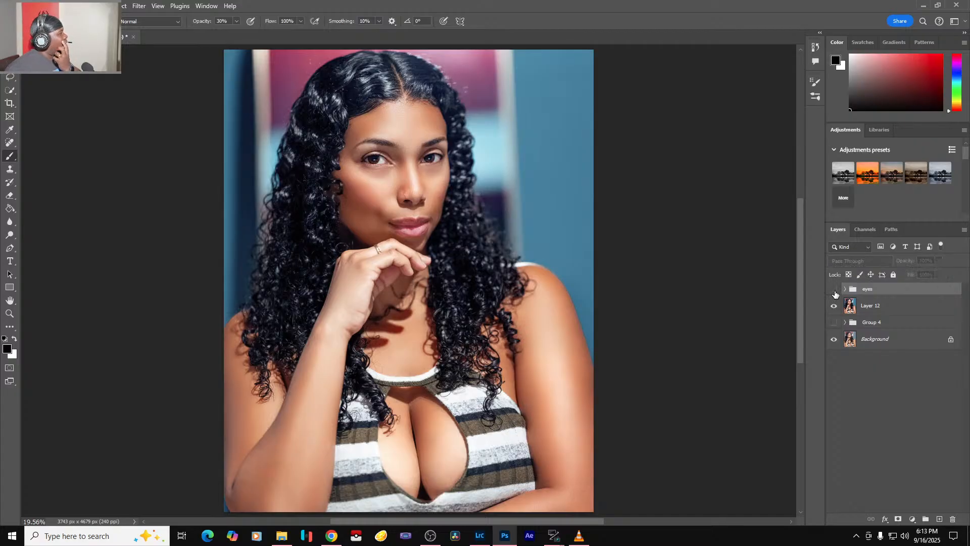
{"action": "left_click", "coordinate": [834, 290]}
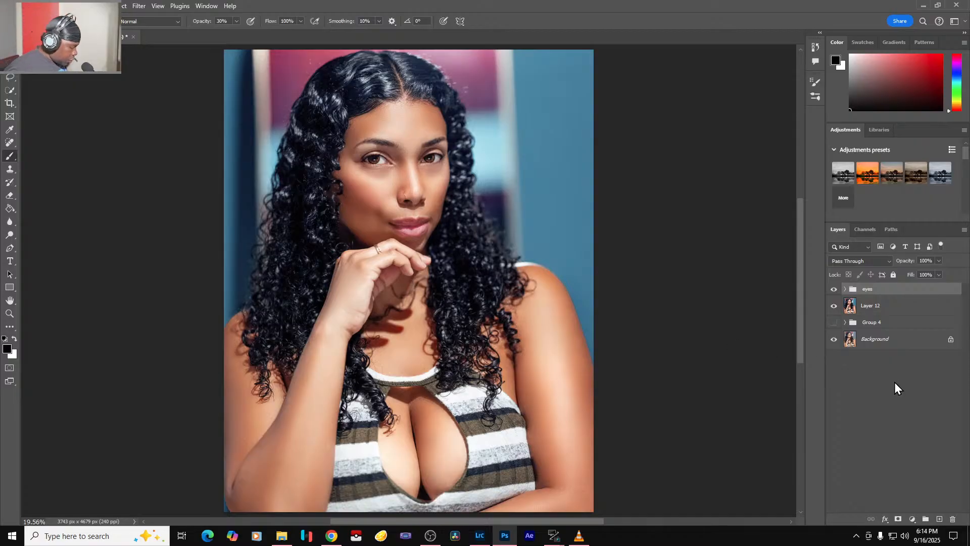
Step: Stamp all visible layers into a new top layer and hide the eyes group and Layer 12 beneath it
{"action": "key", "text": "ctrl+shift+alt+e"}
{"action": "left_click_drag", "start_coordinate": [834, 327], "coordinate": [836, 297]}
{"action": "left_click", "coordinate": [834, 293]}
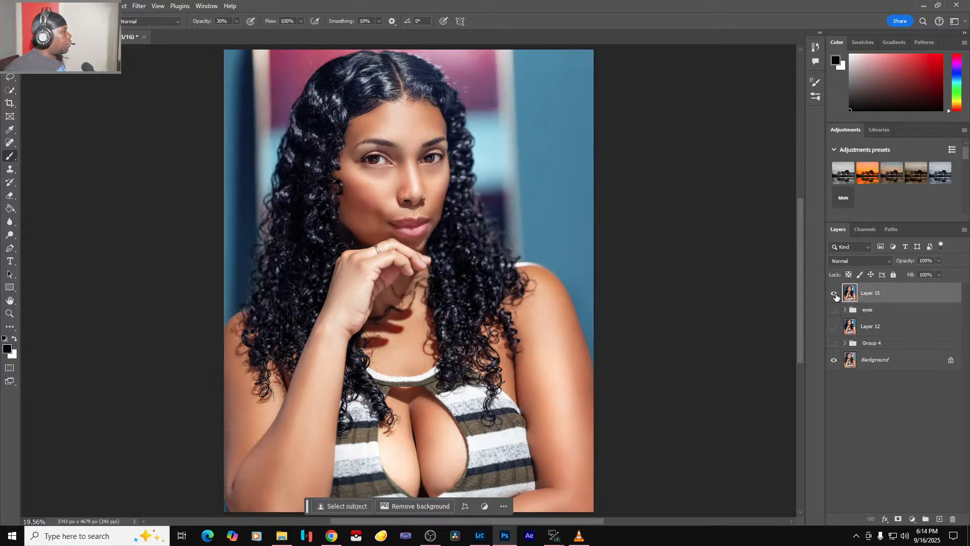
Step: Compare the face with Layer 15 hidden and shown against the original Background
{"action": "left_click", "coordinate": [834, 295]}
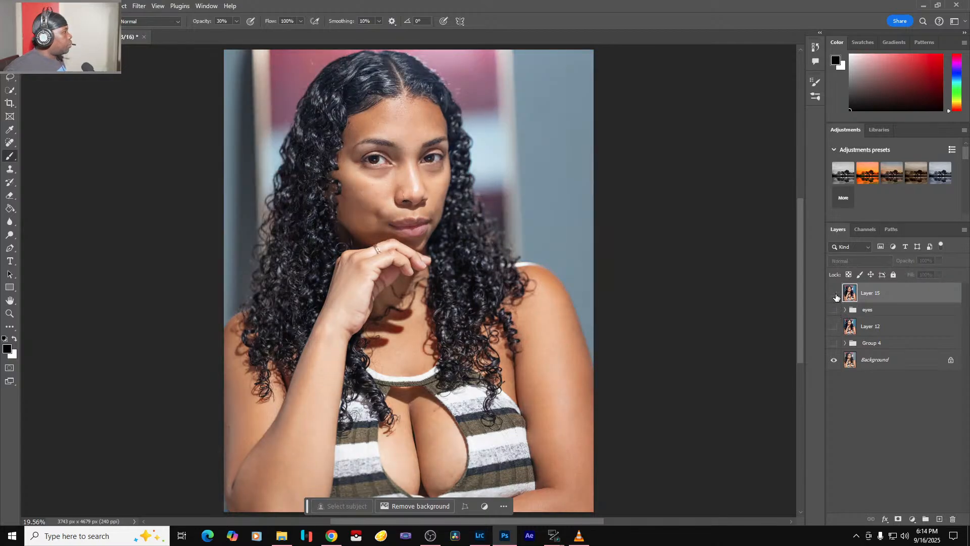
{"action": "scroll", "coordinate": [353, 205], "scroll_direction": "up", "scroll_amount": 4}
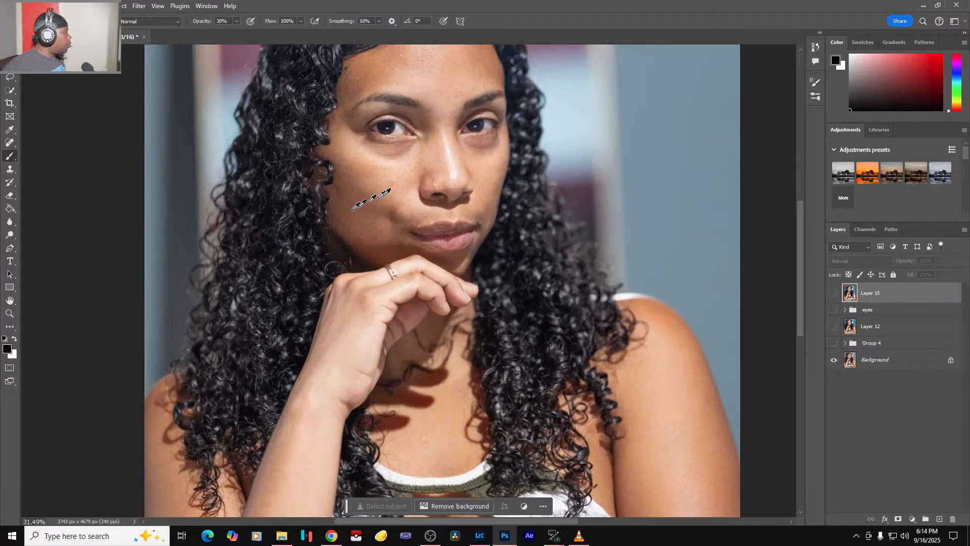
{"action": "scroll", "coordinate": [386, 192], "scroll_direction": "up", "scroll_amount": 2}
{"action": "left_click_drag", "start_coordinate": [530, 162], "coordinate": [530, 290]}
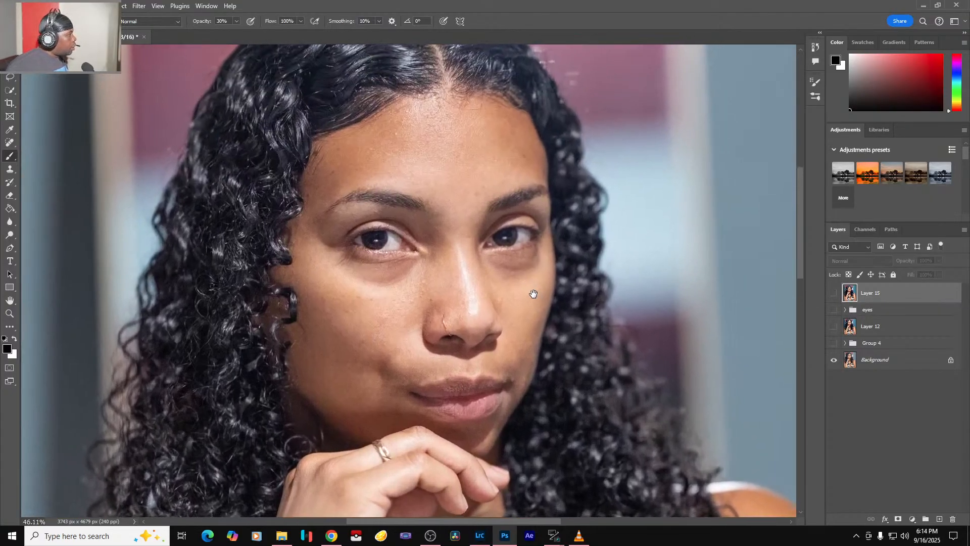
{"action": "left_click", "coordinate": [832, 293]}
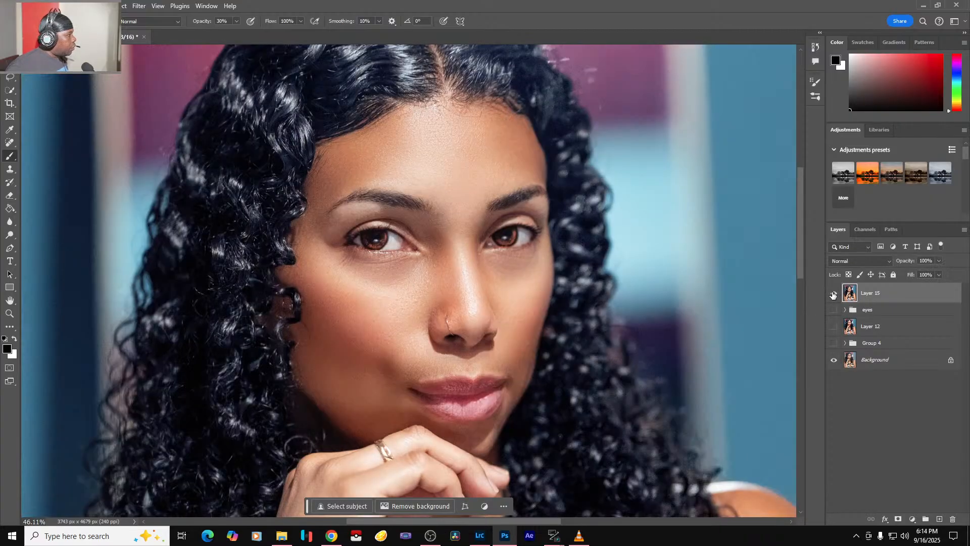
{"action": "left_click", "coordinate": [833, 293]}
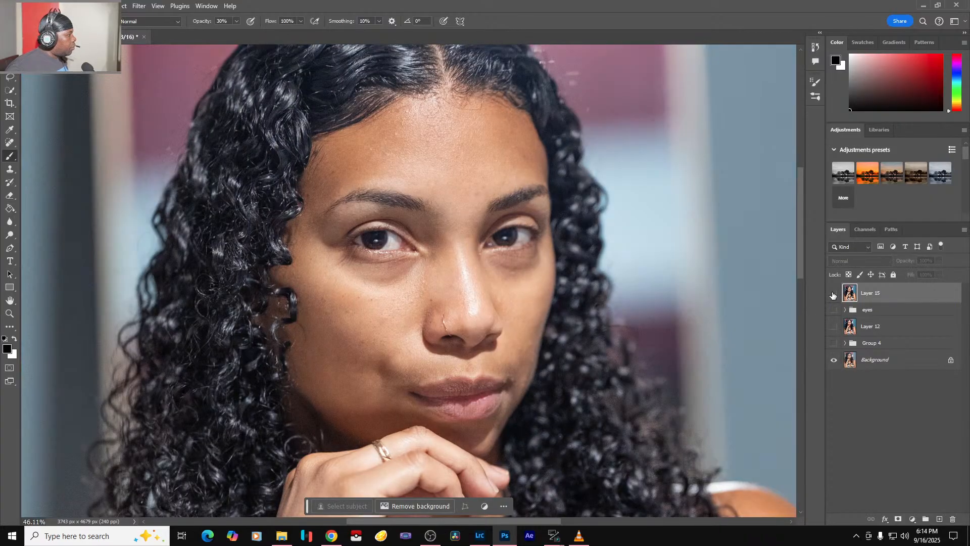
{"action": "left_click", "coordinate": [833, 293]}
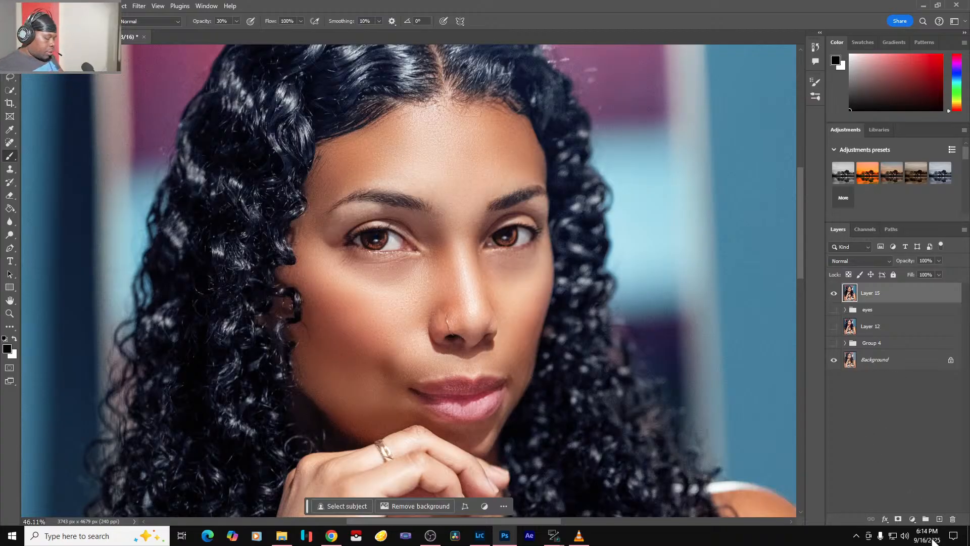
Step: Add a new layer above Layer 15, filled with 50% gray at 100% opacity and blended as Overlay
{"action": "left_click", "coordinate": [939, 519]}
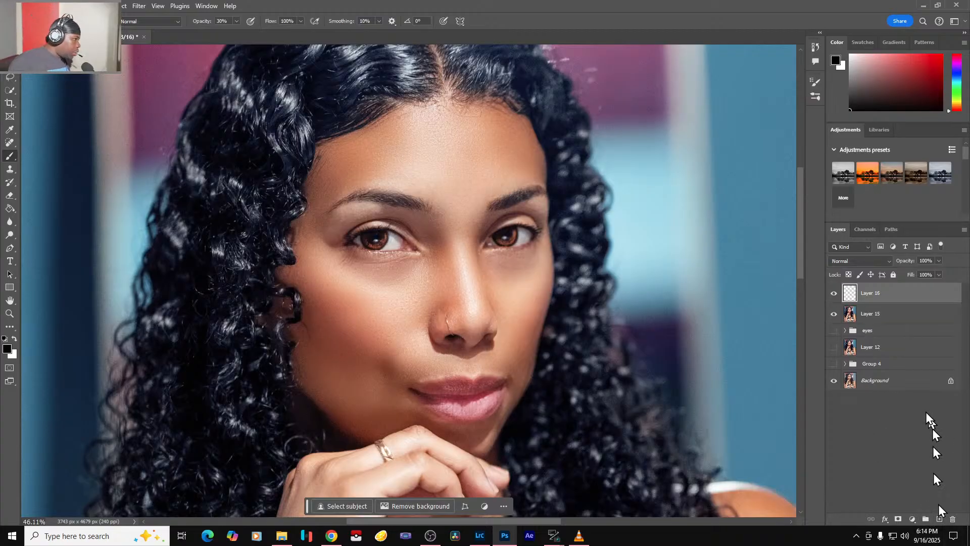
{"action": "left_click", "coordinate": [56, 6]}
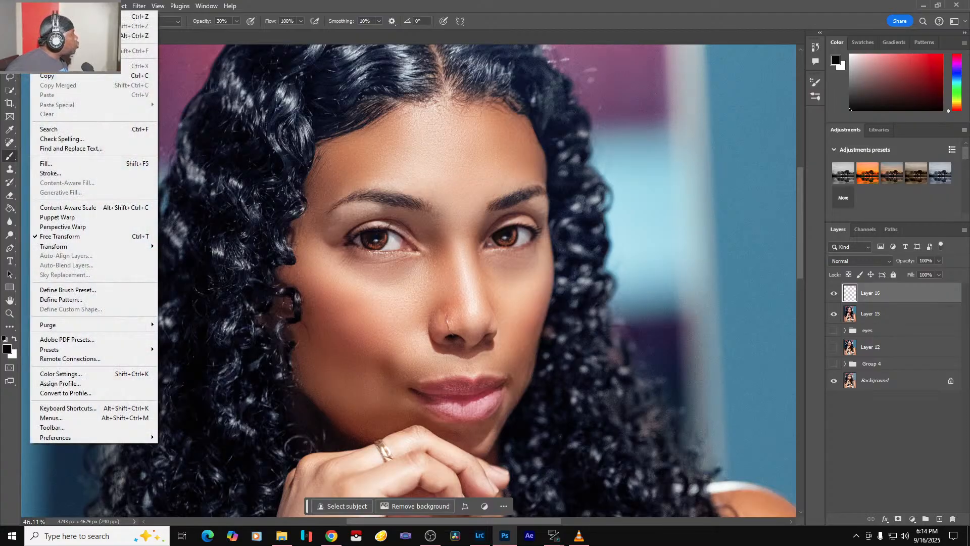
{"action": "left_click", "coordinate": [89, 165]}
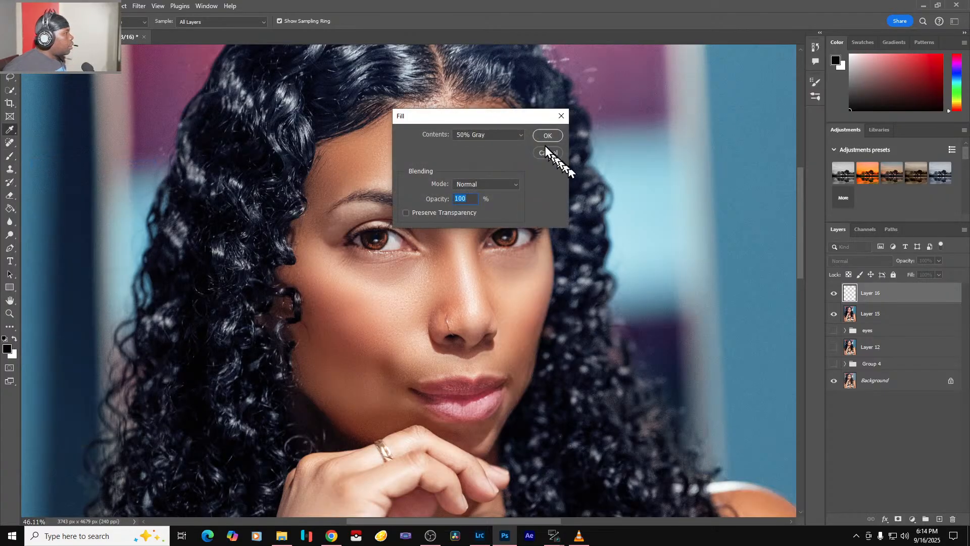
{"action": "left_click", "coordinate": [547, 135]}
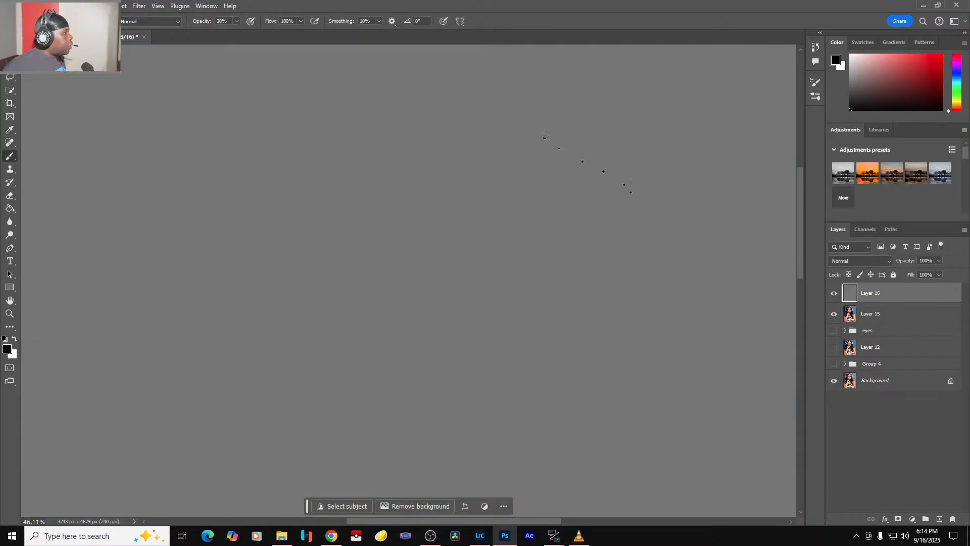
{"action": "left_click", "coordinate": [858, 260]}
{"action": "left_click", "coordinate": [840, 378]}
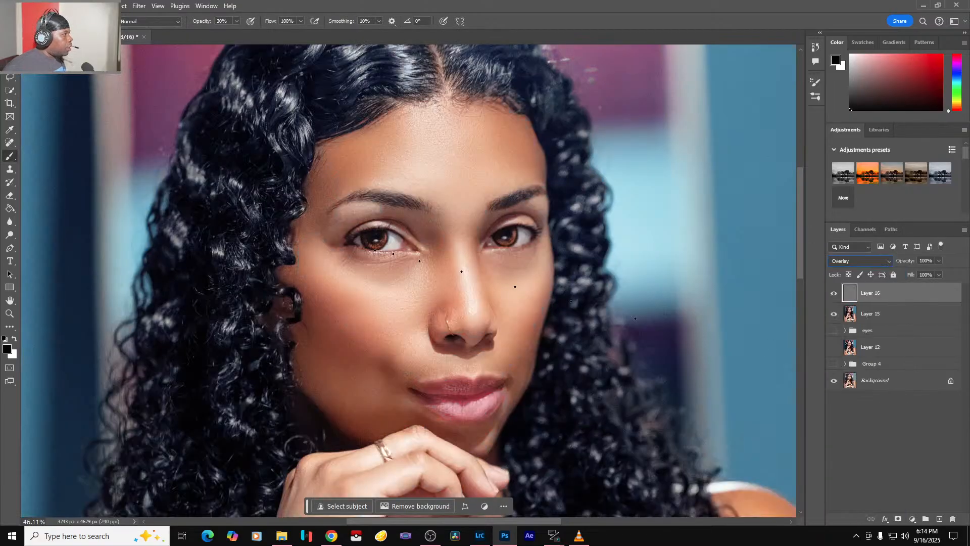
Step: Select the subject using Layer 15 and make the gray Layer 16 active
{"action": "left_click", "coordinate": [848, 317]}
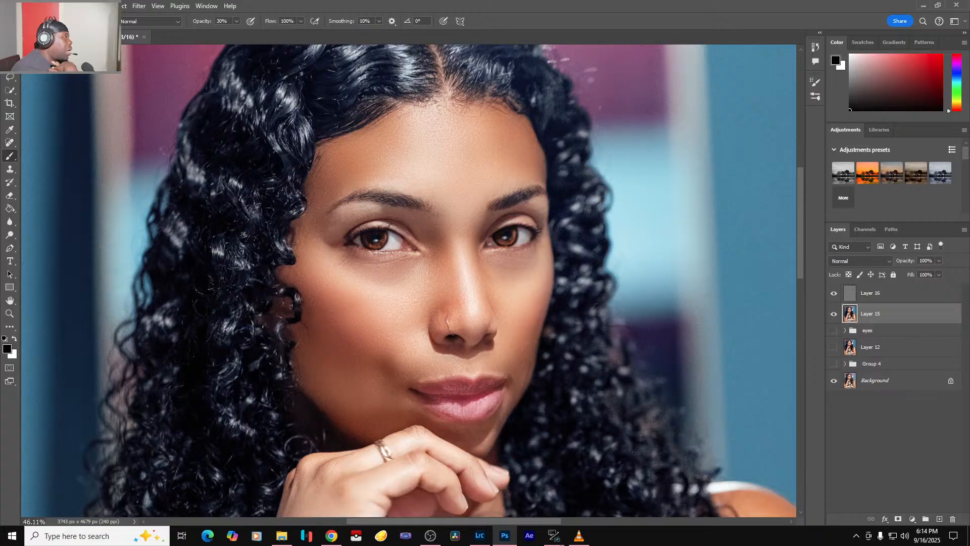
{"action": "key", "text": "ctrl+0"}
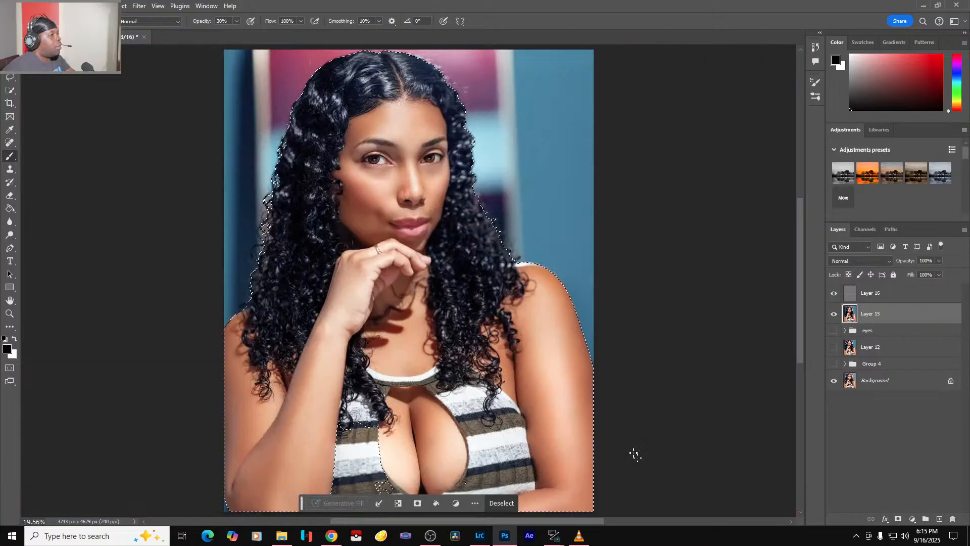
{"action": "left_click", "coordinate": [870, 293]}
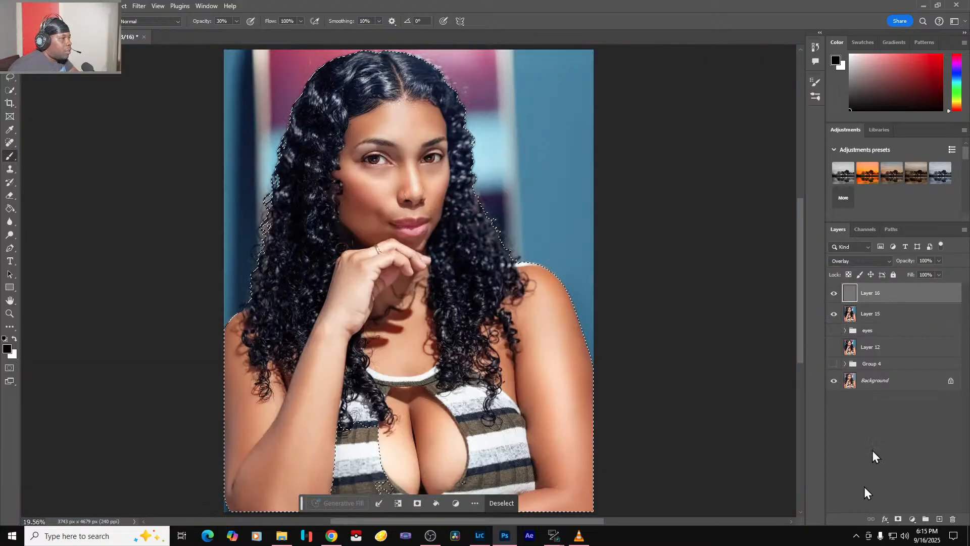
Step: Try masking Layer 16 with the selection, undo it, and add the missed striped-top area near the forearm with Quick Selection
{"action": "left_click", "coordinate": [898, 520]}
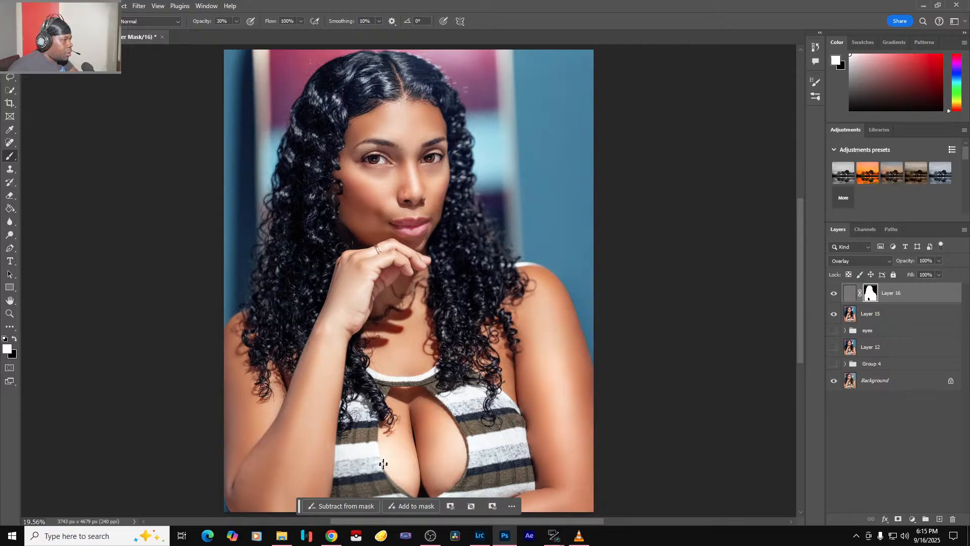
{"action": "key", "text": "ctrl+z"}
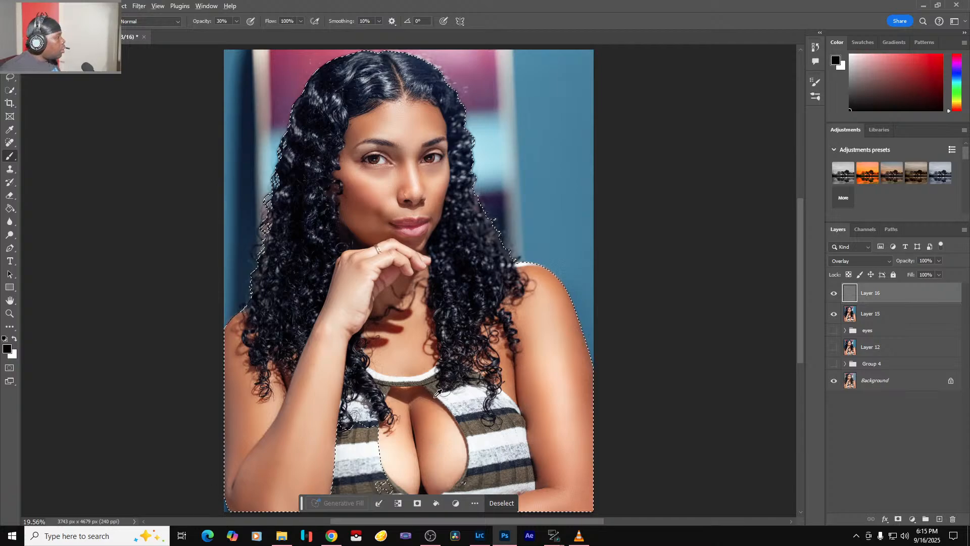
{"action": "scroll", "coordinate": [438, 393], "scroll_direction": "down", "scroll_amount": 2}
{"action": "left_click", "coordinate": [10, 90]}
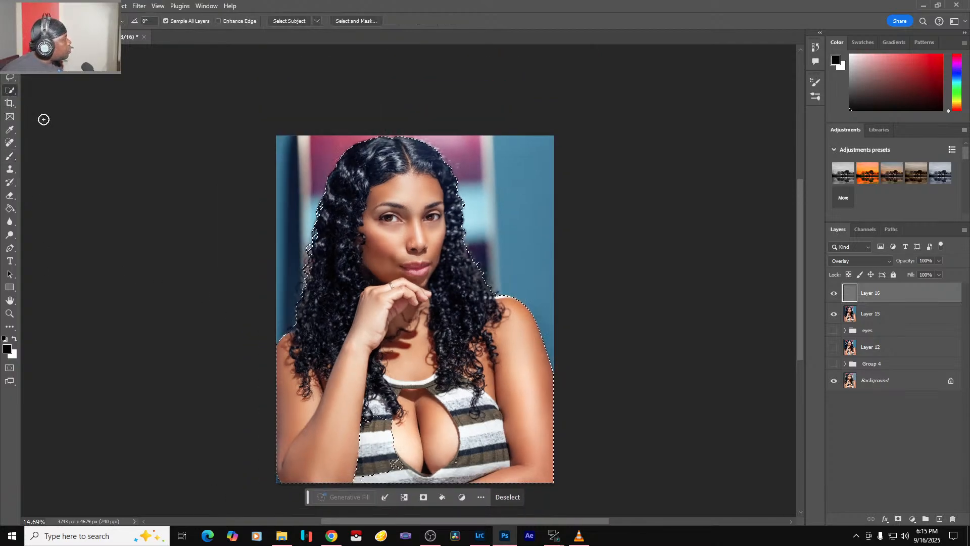
{"action": "mouse_move", "coordinate": [378, 404]}
{"action": "left_mouse_down"}
{"action": "mouse_move", "coordinate": [376, 440]}
{"action": "mouse_move", "coordinate": [394, 464]}
{"action": "mouse_move", "coordinate": [455, 465]}
{"action": "mouse_move", "coordinate": [360, 476]}
{"action": "left_mouse_up"}
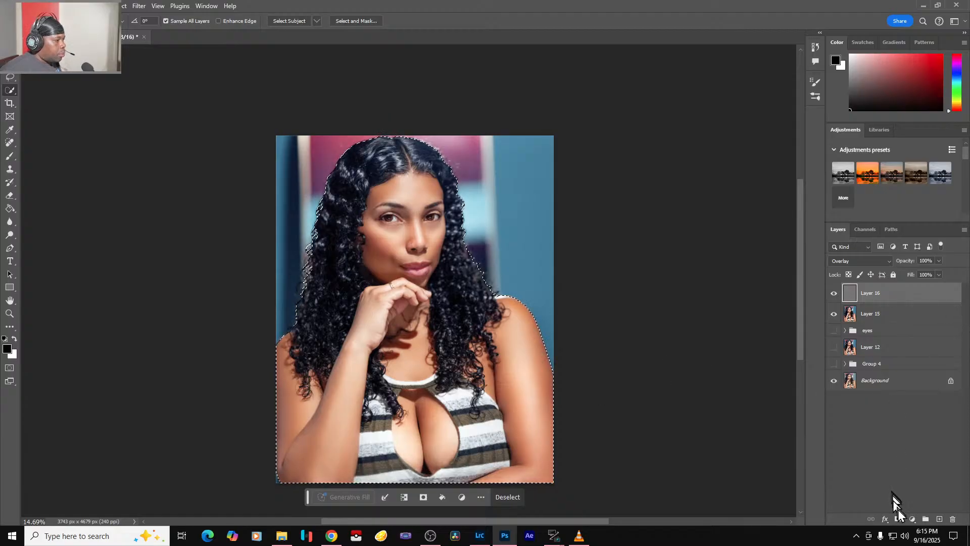
Step: Add a mask to Layer 16 from the subject selection and make the layer's gray content active
{"action": "left_click", "coordinate": [898, 519]}
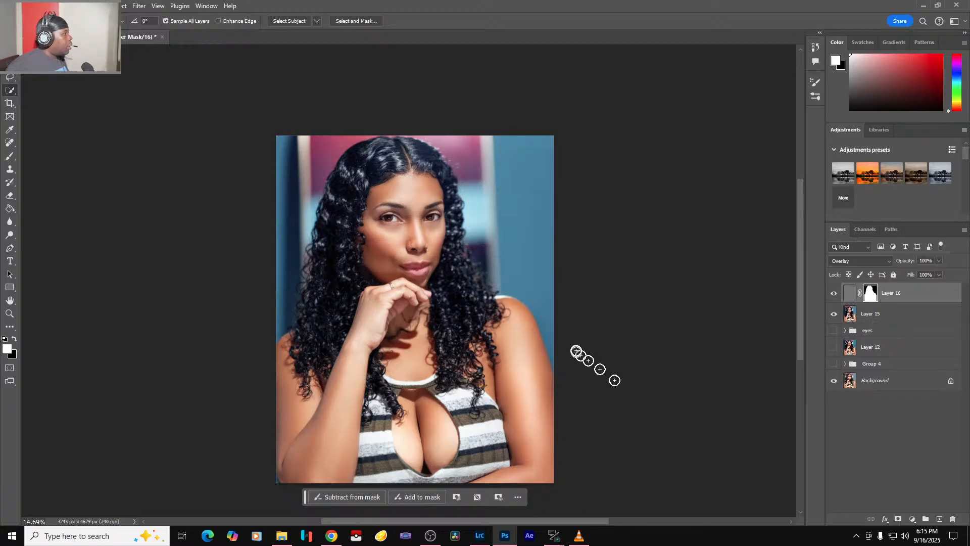
{"action": "scroll", "coordinate": [590, 333], "scroll_direction": "up", "scroll_amount": 2}
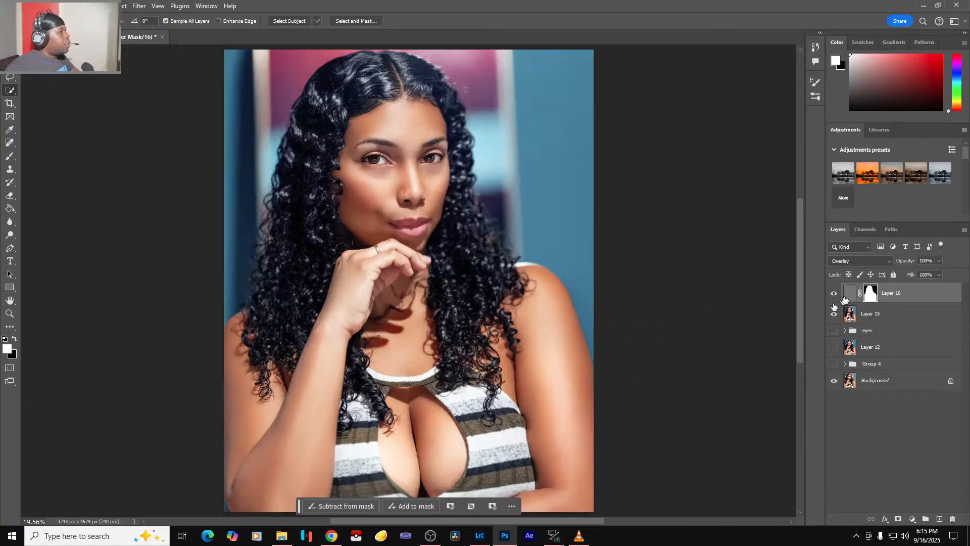
{"action": "left_click", "coordinate": [850, 294]}
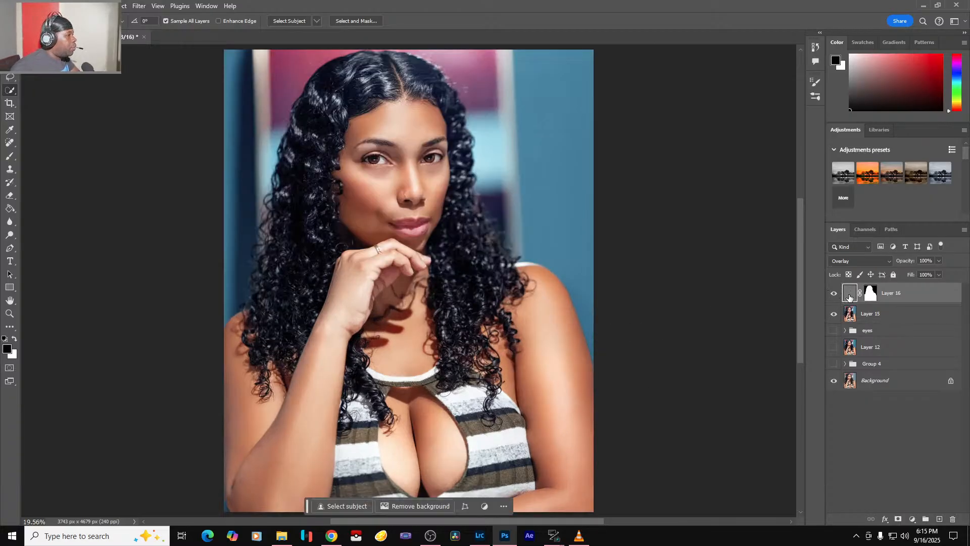
{"action": "left_click", "coordinate": [142, 9]}
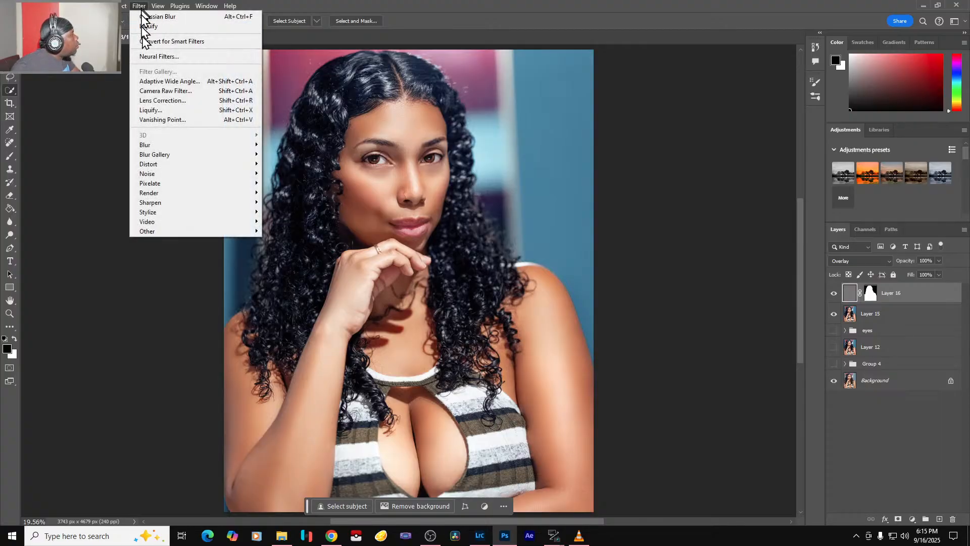
{"action": "left_click", "coordinate": [669, 154]}
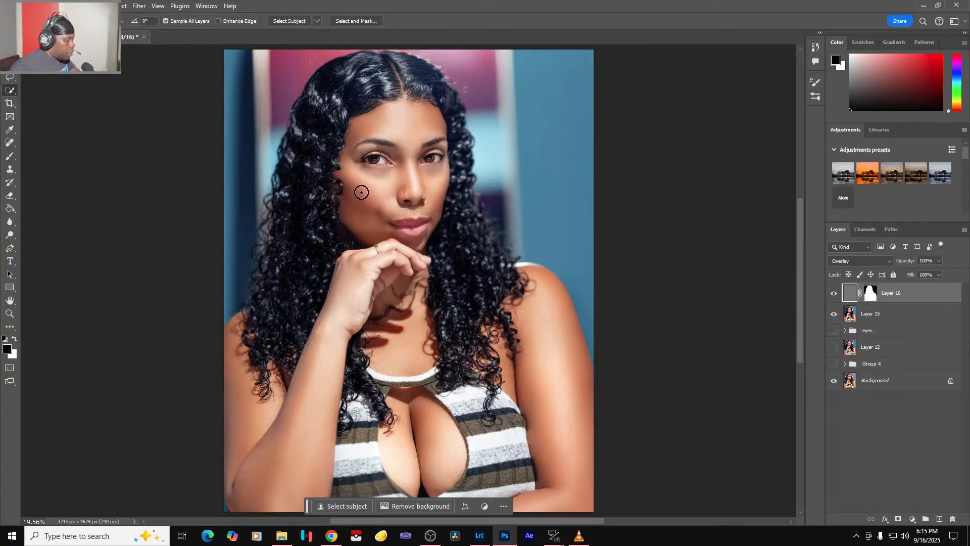
Step: Reduce the Quick Selection brush to a much smaller size over the cheek
{"action": "scroll", "coordinate": [323, 218], "scroll_direction": "up", "scroll_amount": 10}
{"action": "scroll", "coordinate": [352, 188], "scroll_direction": "up", "scroll_amount": 1}
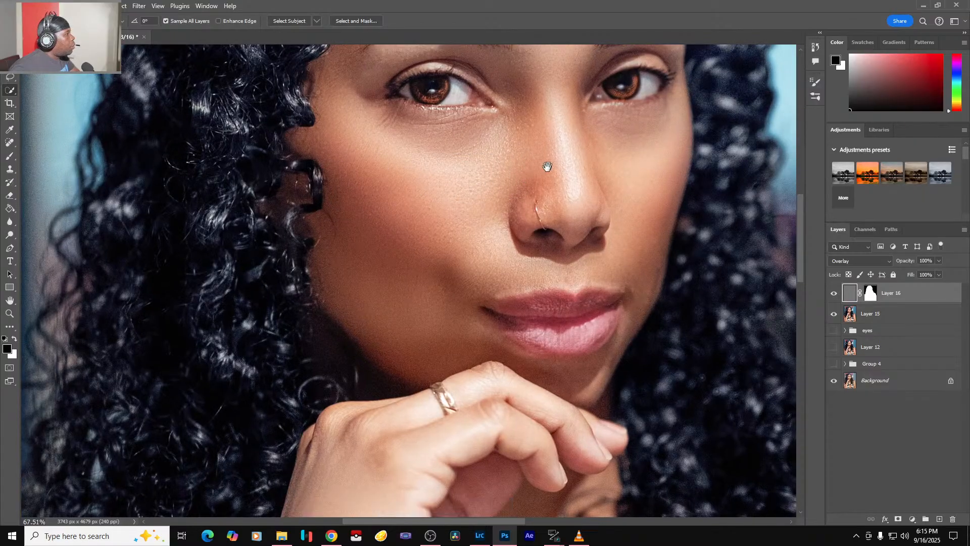
{"action": "left_click_drag", "start_coordinate": [549, 167], "coordinate": [502, 257]}
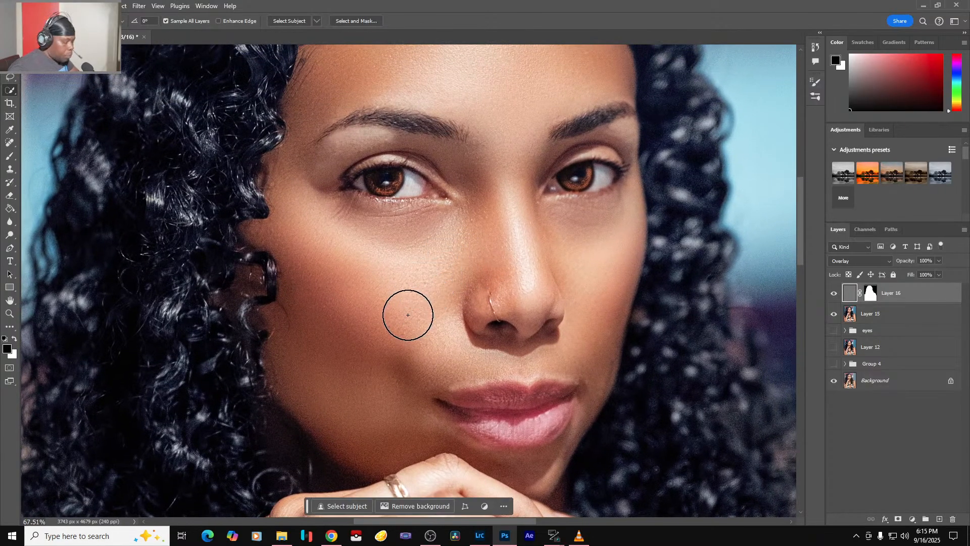
{"action": "key", "text": "bracketleft"}
{"action": "key", "text": "bracketleft"}
{"action": "key", "text": "bracketleft"}
{"action": "key", "text": "bracketleft"}
{"action": "key", "text": "bracketleft"}
{"action": "key", "text": "bracketleft"}
{"action": "key", "text": "bracketleft"}
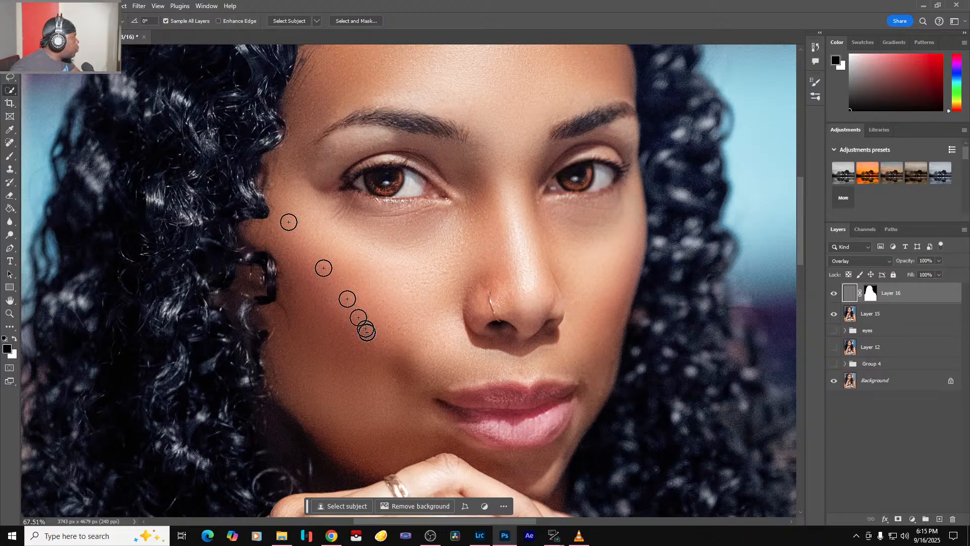
Step: Apply Add Noise to Layer 16 with an amount of 35% and Uniform distribution, leaving Monochromatic off
{"action": "left_click", "coordinate": [138, 6]}
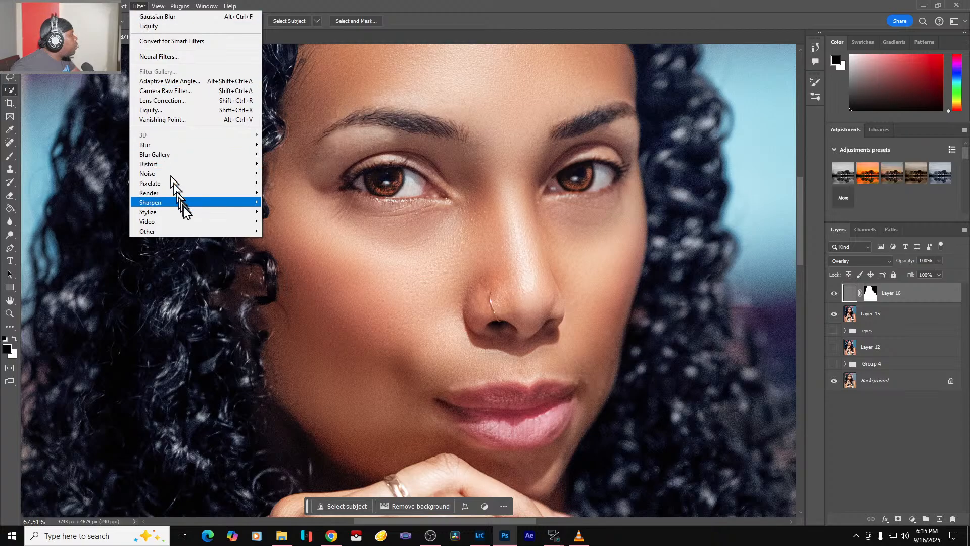
{"action": "mouse_move", "coordinate": [194, 233]}
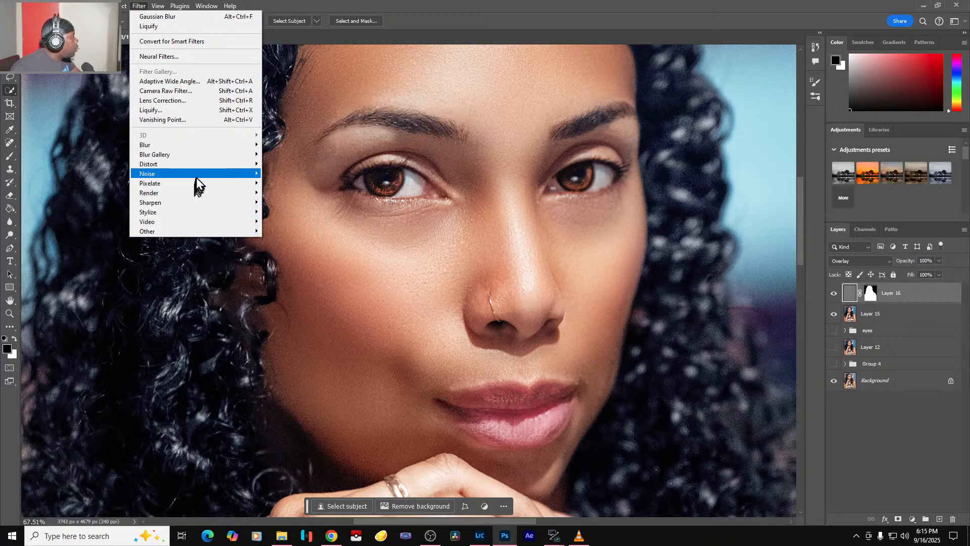
{"action": "mouse_move", "coordinate": [198, 174]}
{"action": "left_click", "coordinate": [285, 175]}
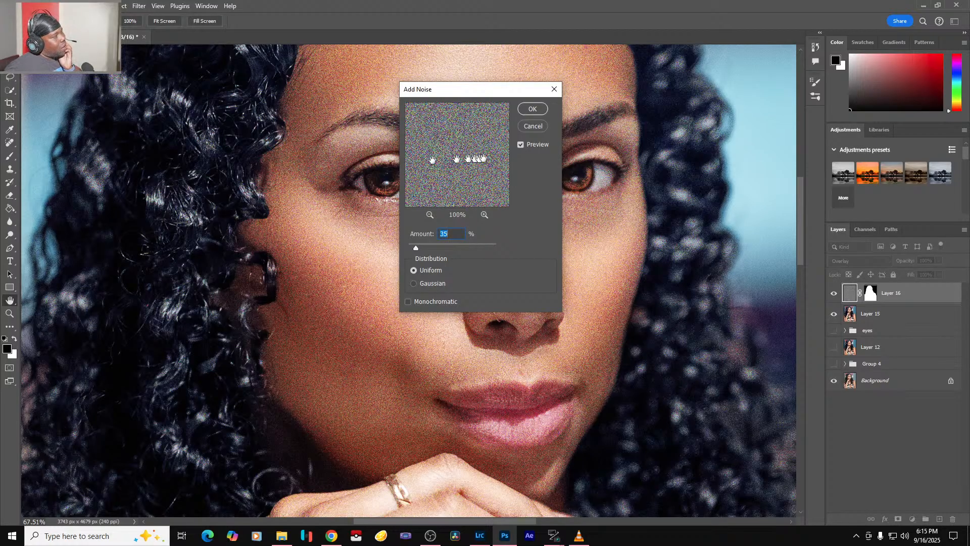
{"action": "left_click_drag", "start_coordinate": [492, 95], "coordinate": [706, 161]}
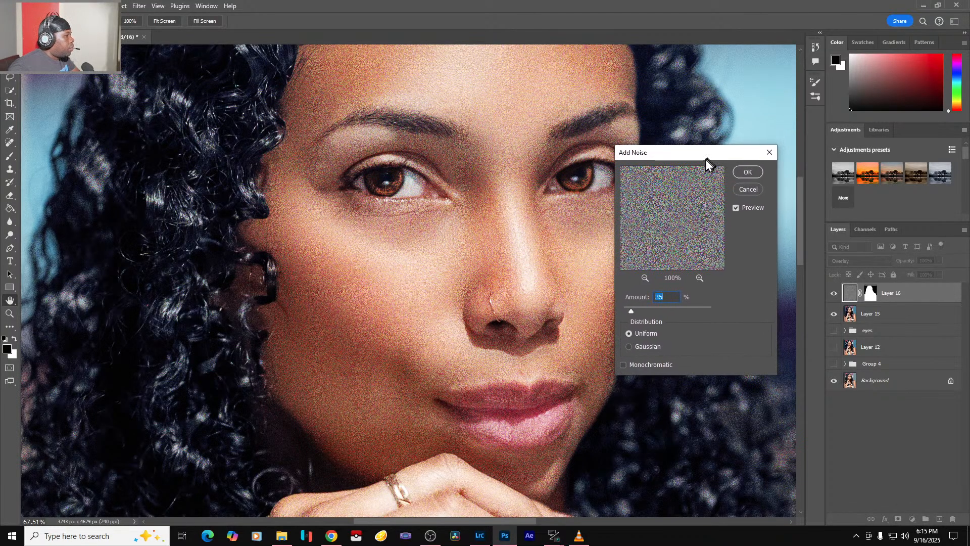
{"action": "left_click", "coordinate": [748, 173]}
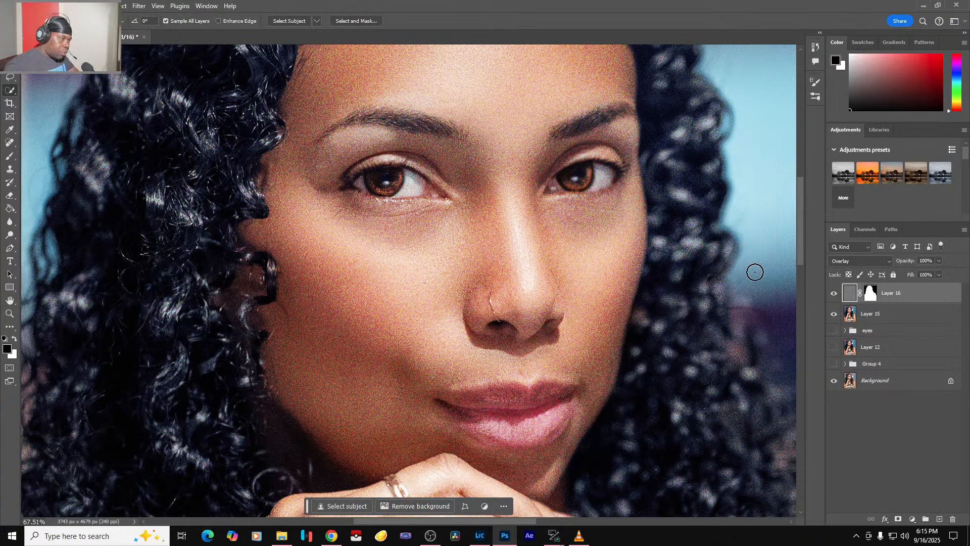
Step: Soften the noise on Layer 16 with a Gaussian Blur of 1.5 pixels radius
{"action": "key", "text": "ctrl+shift+g"}
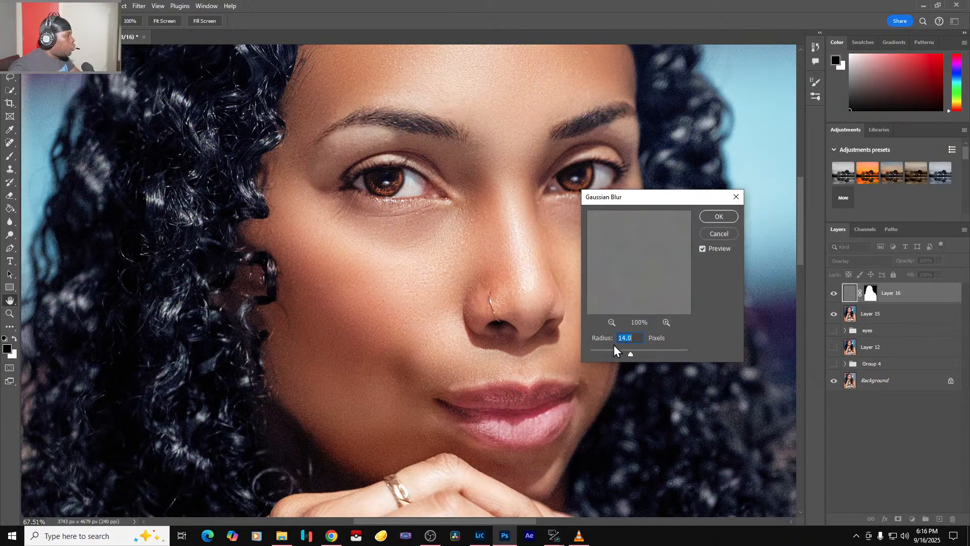
{"action": "type", "text": "1"}
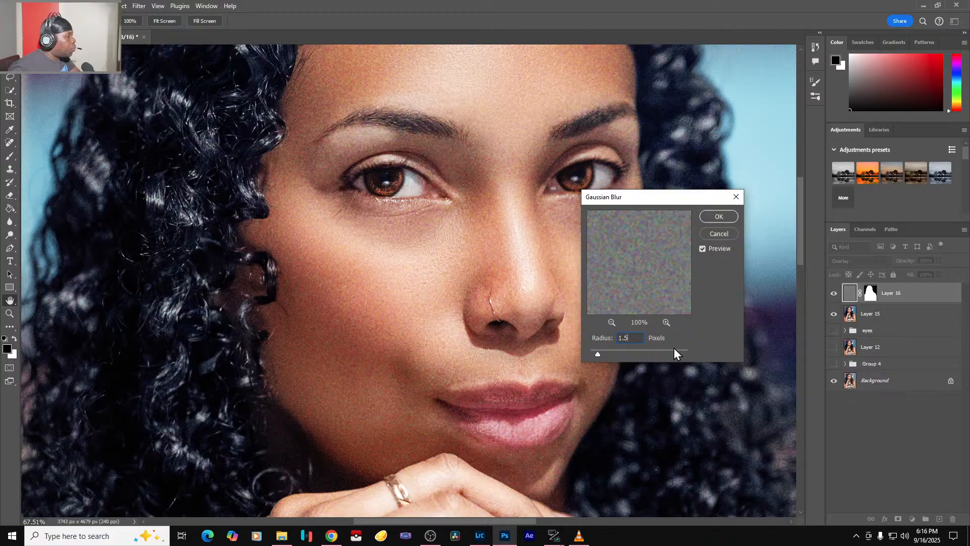
{"action": "key", "text": "Return"}
{"action": "key", "text": "w"}
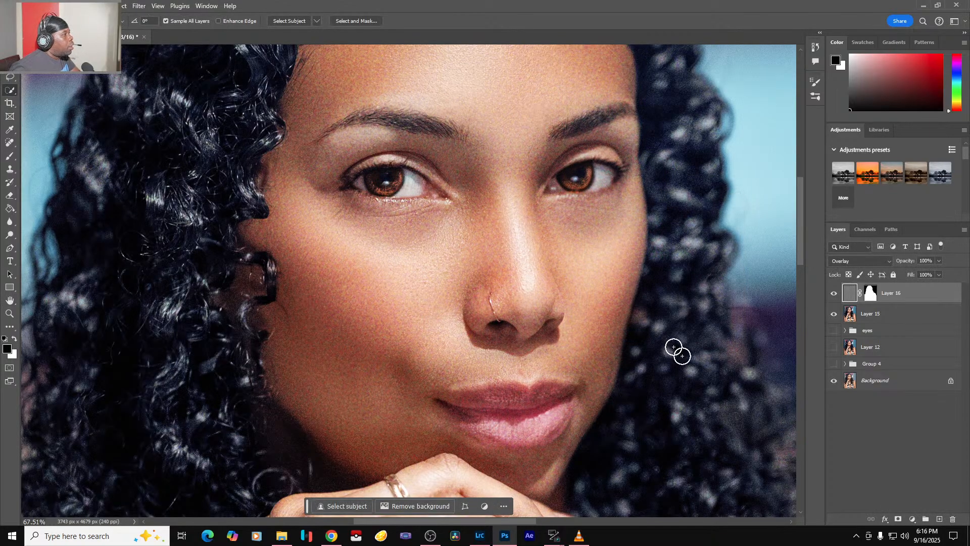
Step: Apply Emboss to Layer 16 with a 135° angle, 5 pixels height and 52% amount, checking the preview on the face
{"action": "left_click", "coordinate": [135, 6]}
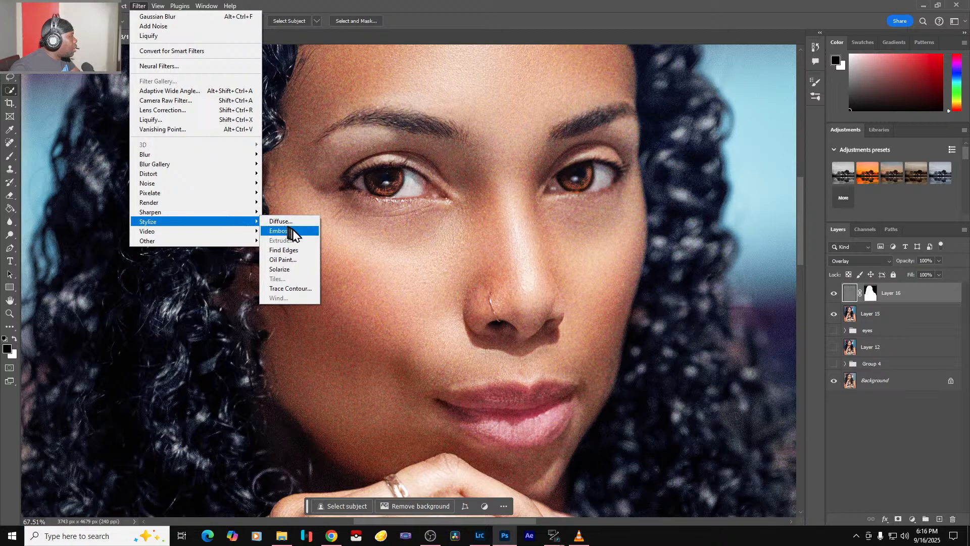
{"action": "left_click", "coordinate": [296, 232]}
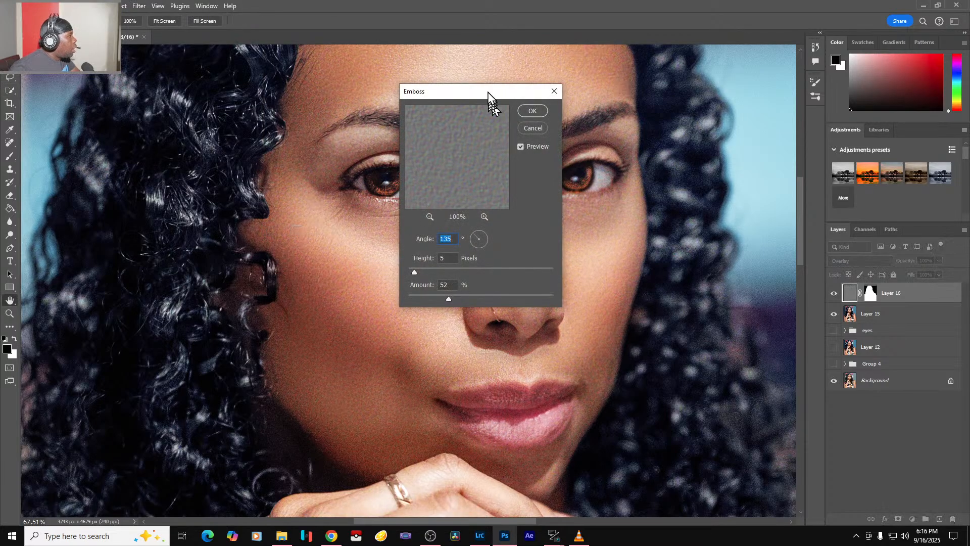
{"action": "left_click_drag", "start_coordinate": [486, 92], "coordinate": [142, 116]}
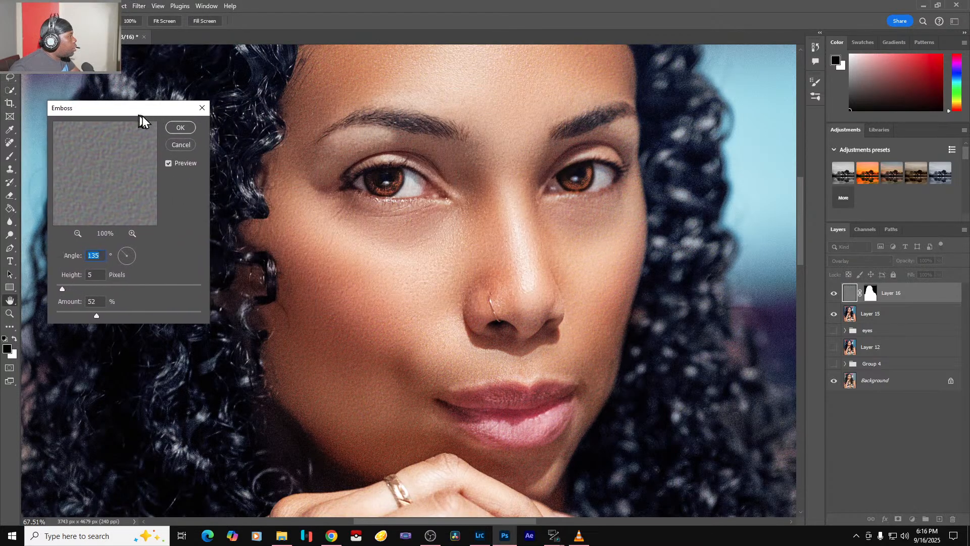
{"action": "left_click", "coordinate": [167, 164]}
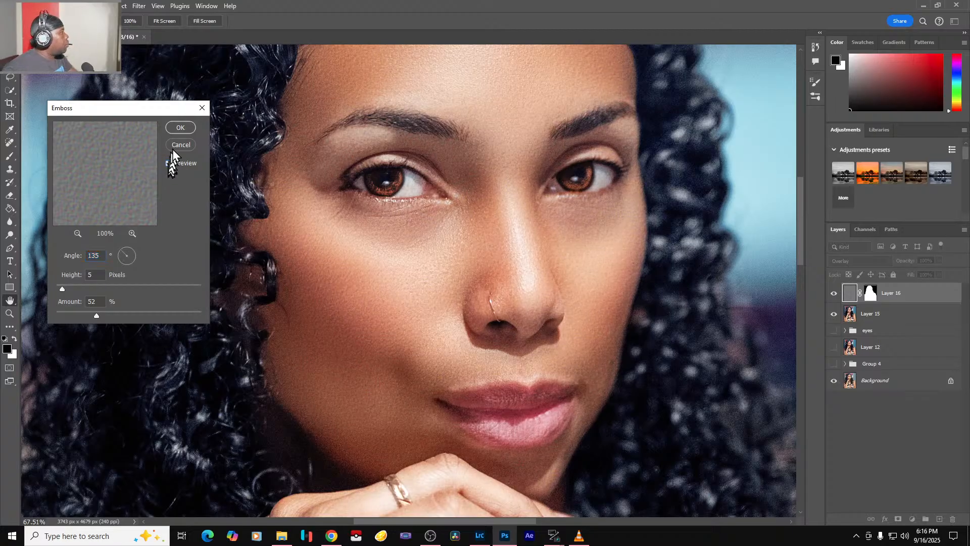
{"action": "left_click", "coordinate": [180, 128]}
{"action": "key", "text": "w"}
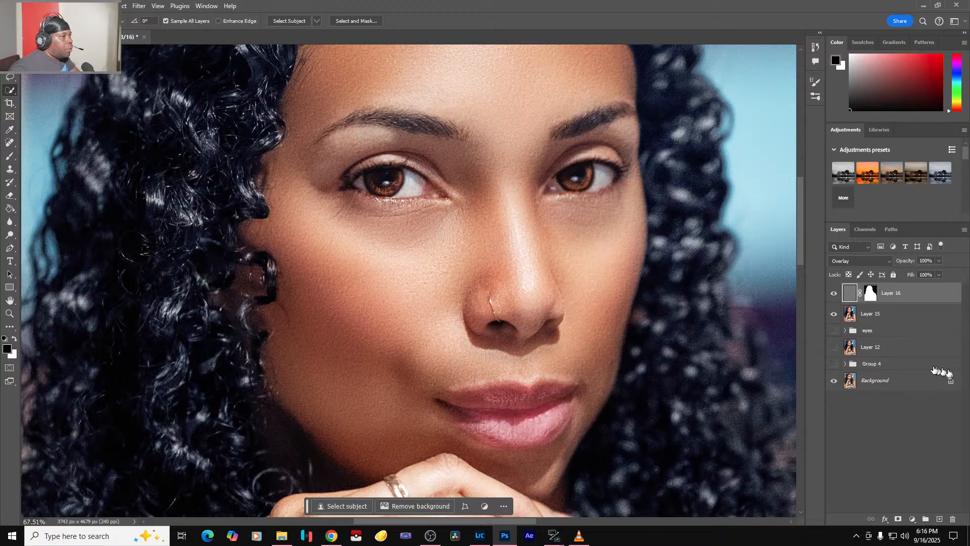
Step: Compare the forearm with Layer 16 hidden and shown, and examine the texture on the upper arm, chest and striped top
{"action": "key", "text": "ctrl+0"}
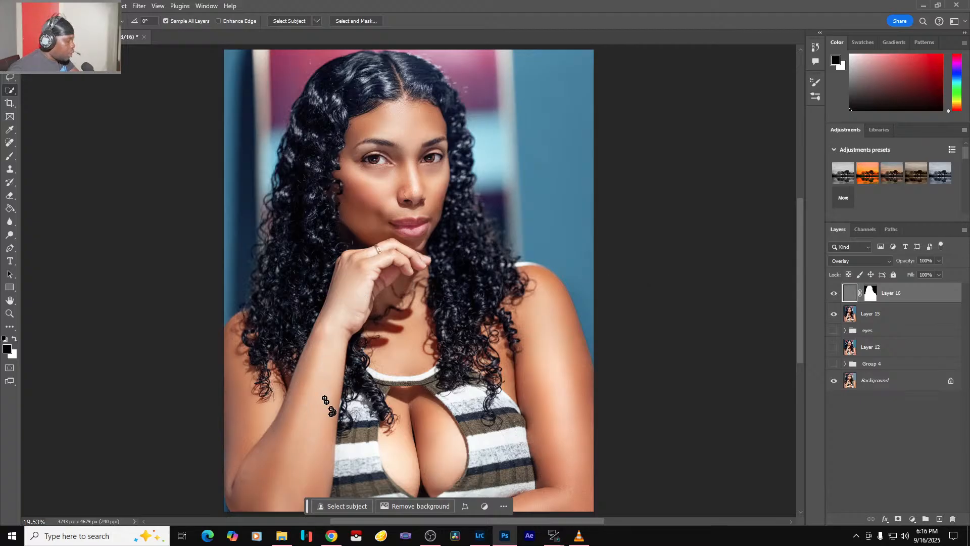
{"action": "scroll", "coordinate": [320, 403], "scroll_direction": "up", "scroll_amount": 5}
{"action": "scroll", "coordinate": [320, 401], "scroll_direction": "up", "scroll_amount": 1}
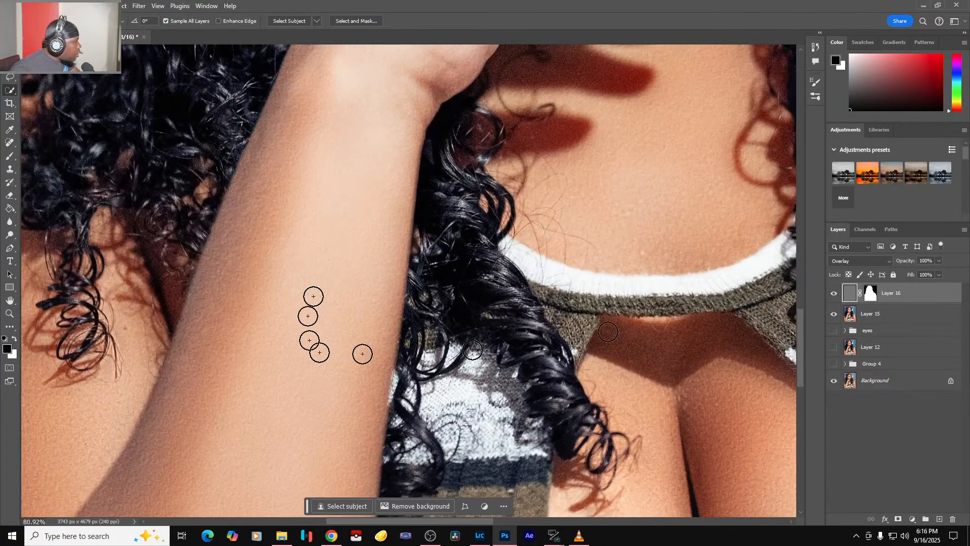
{"action": "left_click", "coordinate": [833, 295]}
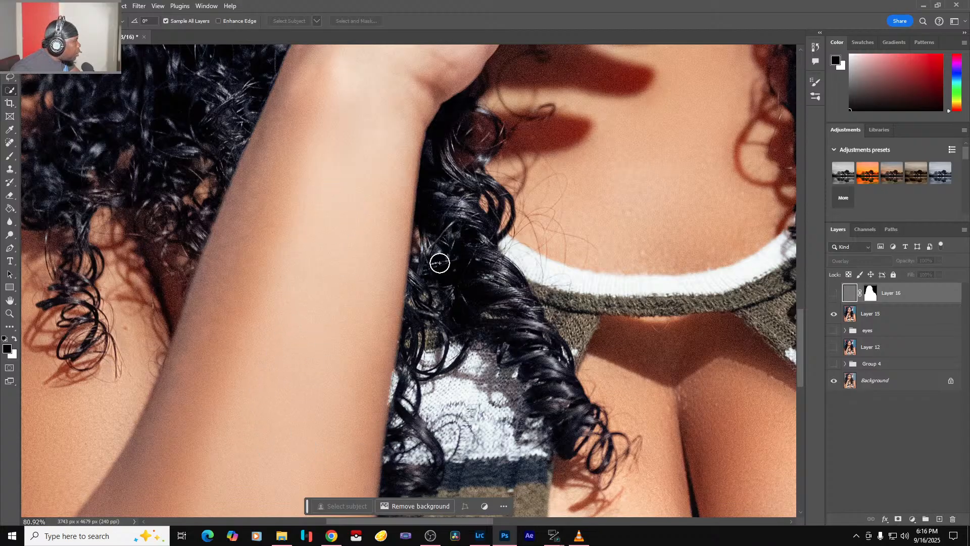
{"action": "left_click", "coordinate": [834, 295]}
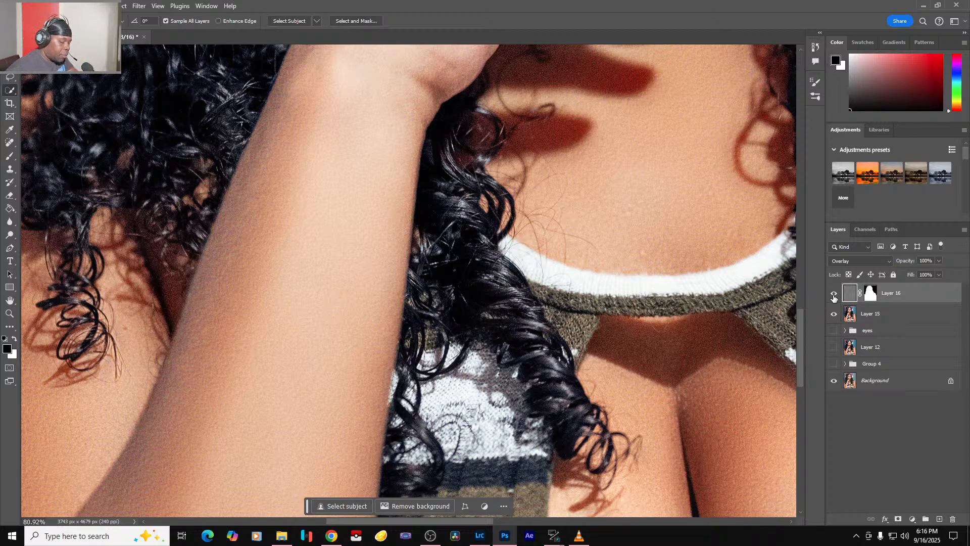
{"action": "key", "text": "ctrl+0"}
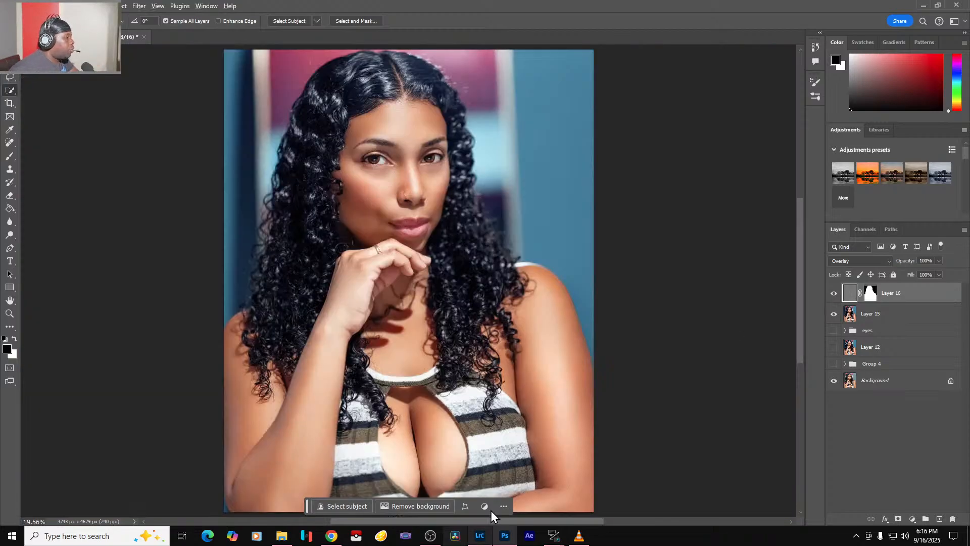
{"action": "scroll", "coordinate": [558, 427], "scroll_direction": "up", "scroll_amount": 6}
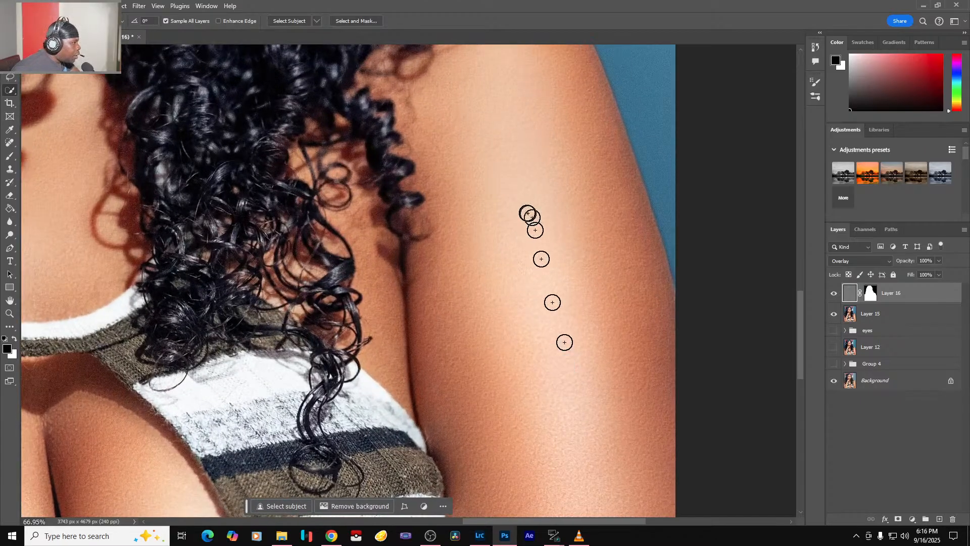
{"action": "left_click_drag", "start_coordinate": [336, 426], "coordinate": [590, 222]}
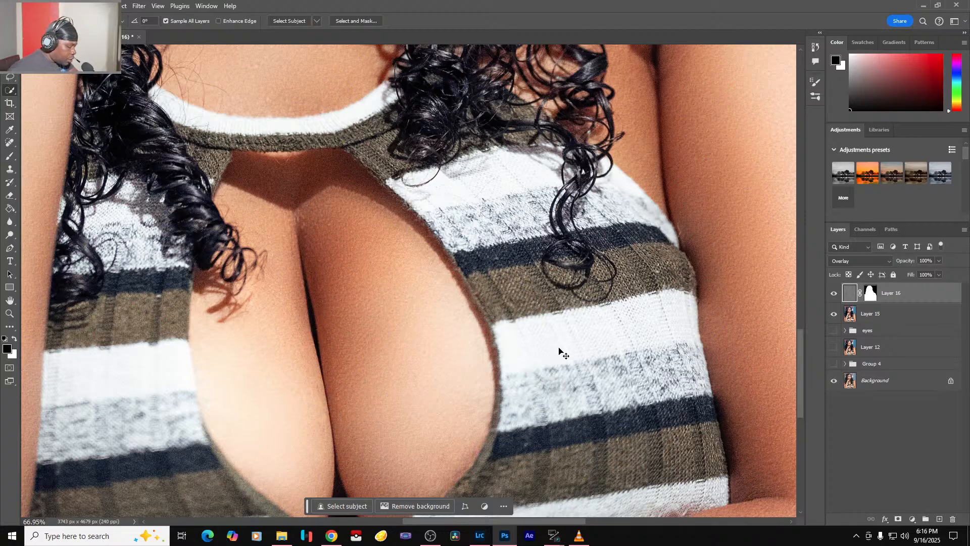
{"action": "key", "text": "ctrl+0"}
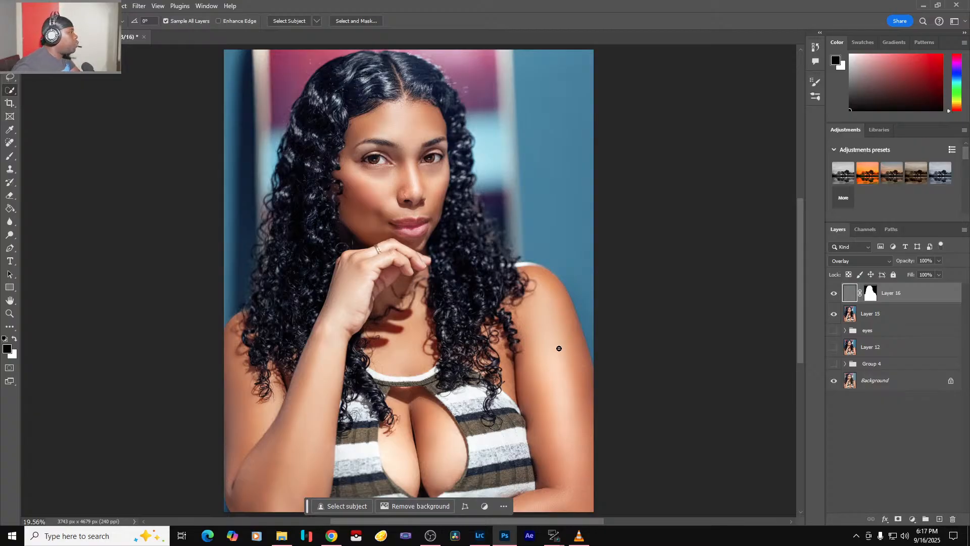
Step: On Layer 16's mask, select the hair and striped top with Quick Selection, excluding the chest skin, and fill the selection with black
{"action": "left_click", "coordinate": [871, 293]}
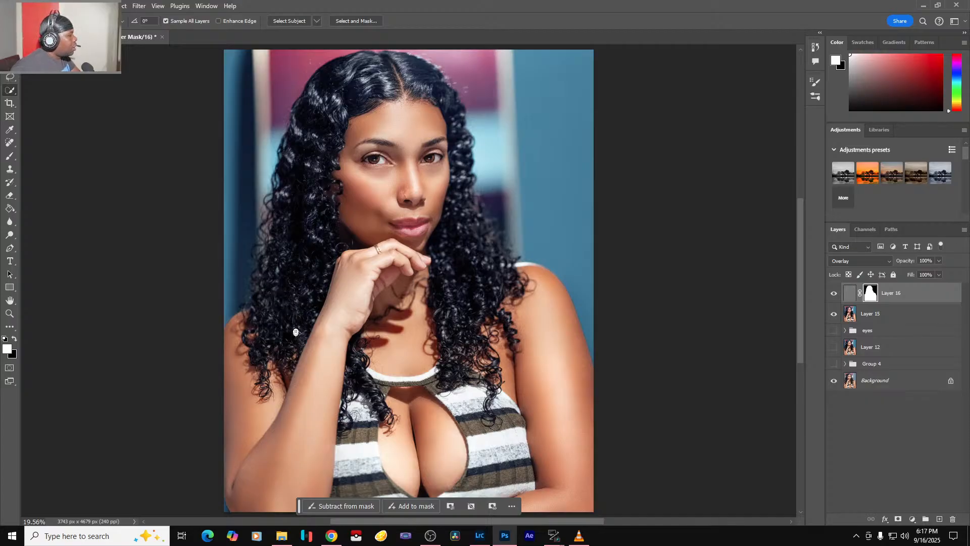
{"action": "mouse_move", "coordinate": [295, 332]}
{"action": "left_mouse_down"}
{"action": "mouse_move", "coordinate": [291, 162]}
{"action": "mouse_move", "coordinate": [329, 87]}
{"action": "mouse_move", "coordinate": [353, 72]}
{"action": "mouse_move", "coordinate": [411, 67]}
{"action": "mouse_move", "coordinate": [442, 96]}
{"action": "mouse_move", "coordinate": [414, 89]}
{"action": "mouse_move", "coordinate": [448, 105]}
{"action": "mouse_move", "coordinate": [461, 127]}
{"action": "mouse_move", "coordinate": [468, 376]}
{"action": "mouse_move", "coordinate": [488, 334]}
{"action": "mouse_move", "coordinate": [512, 322]}
{"action": "mouse_move", "coordinate": [482, 366]}
{"action": "left_mouse_up"}
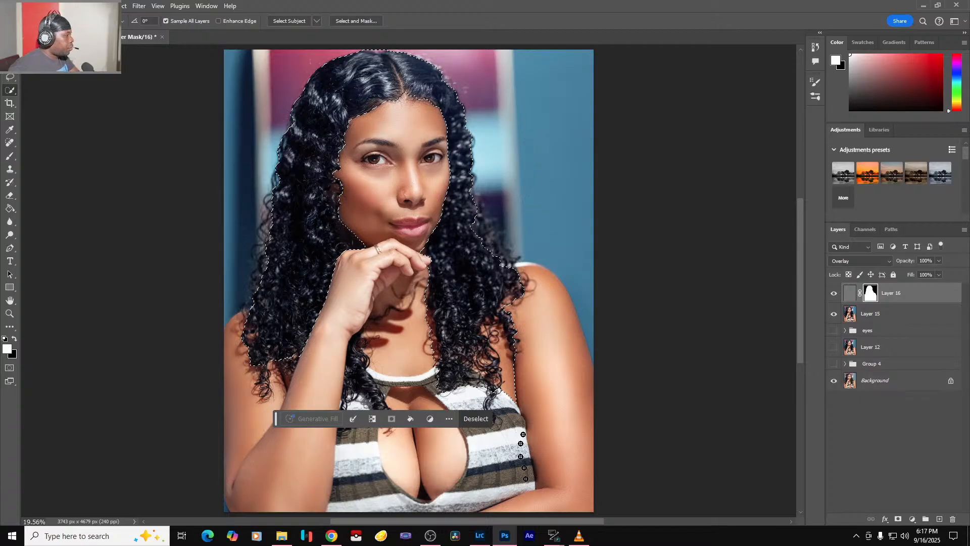
{"action": "left_click_drag", "start_coordinate": [501, 483], "coordinate": [511, 330]}
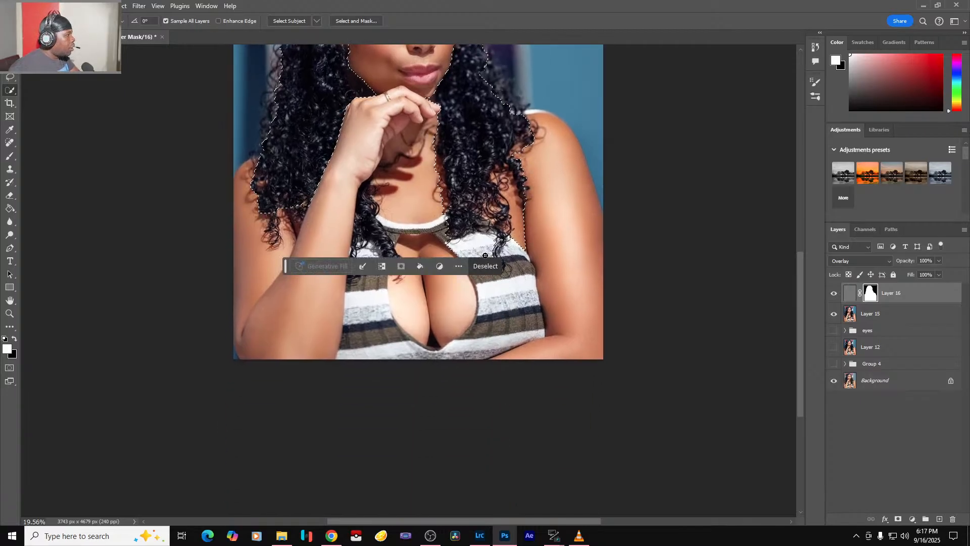
{"action": "mouse_move", "coordinate": [488, 259]}
{"action": "left_mouse_down"}
{"action": "mouse_move", "coordinate": [508, 321]}
{"action": "mouse_move", "coordinate": [497, 335]}
{"action": "mouse_move", "coordinate": [460, 361]}
{"action": "mouse_move", "coordinate": [395, 356]}
{"action": "mouse_move", "coordinate": [372, 346]}
{"action": "mouse_move", "coordinate": [364, 327]}
{"action": "mouse_move", "coordinate": [367, 232]}
{"action": "left_mouse_up"}
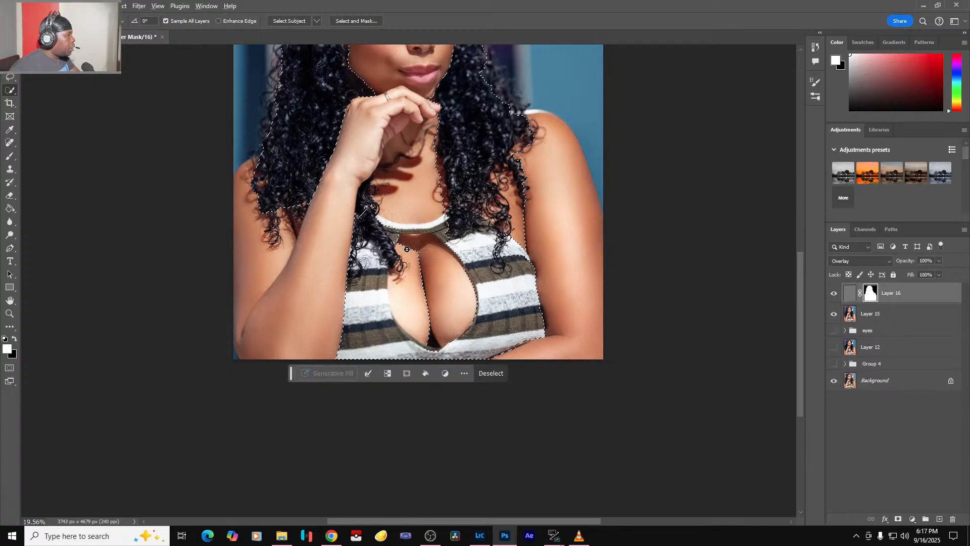
{"action": "left_click_drag", "start_coordinate": [407, 268], "coordinate": [406, 297]}
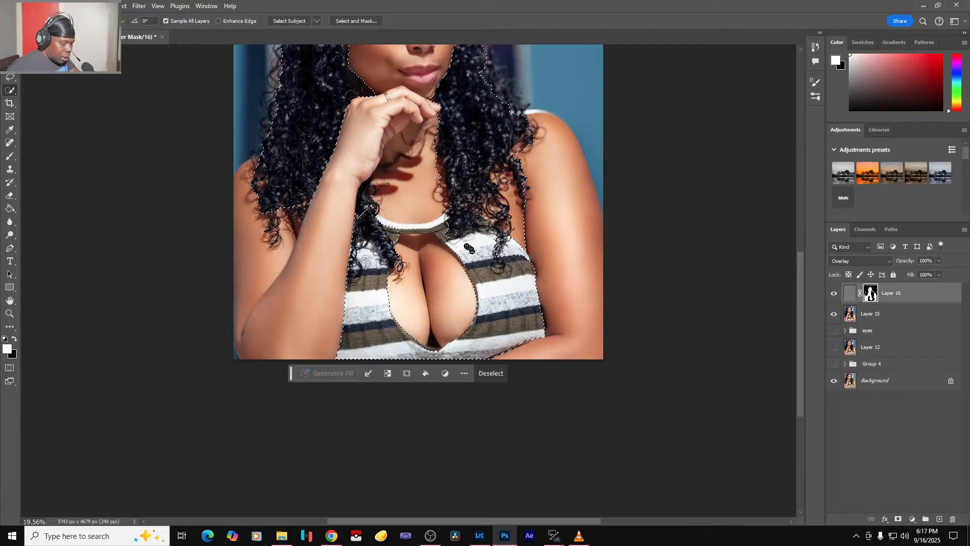
{"action": "scroll", "coordinate": [466, 244], "scroll_direction": "up", "scroll_amount": 5}
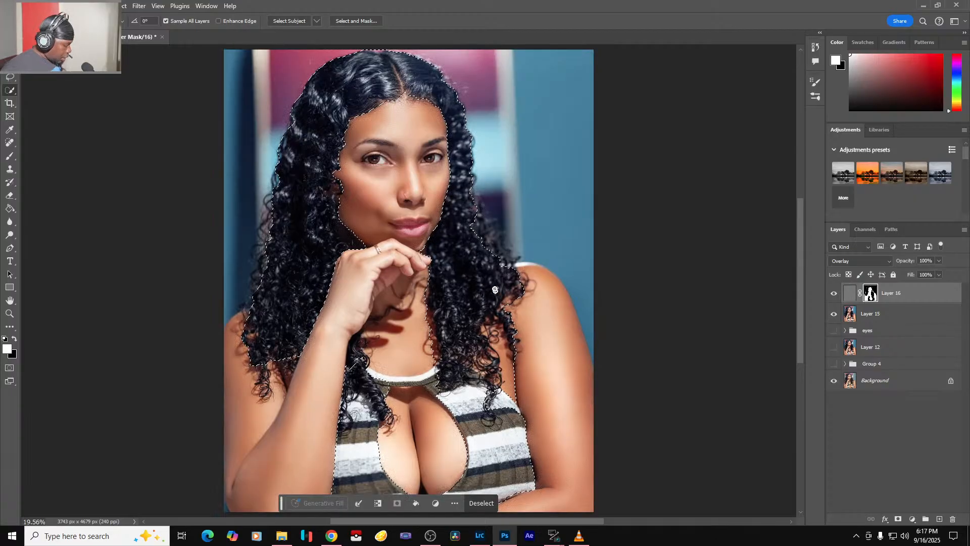
Step: Deselect, then paint black at 100% brush opacity on Layer 16's mask over the chest skin inside the top's cutout
{"action": "key", "text": "ctrl+d"}
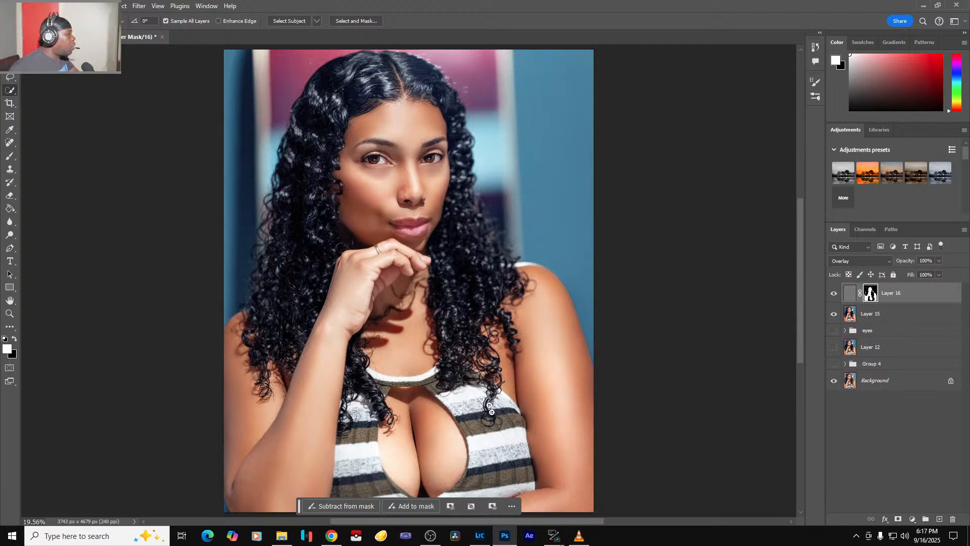
{"action": "key", "text": "b"}
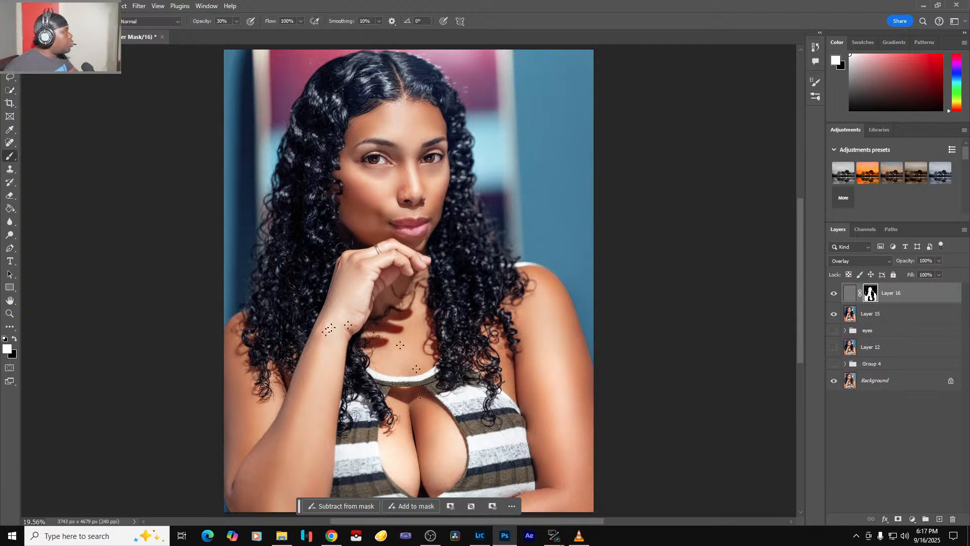
{"action": "scroll", "coordinate": [417, 467], "scroll_direction": "up", "scroll_amount": 10}
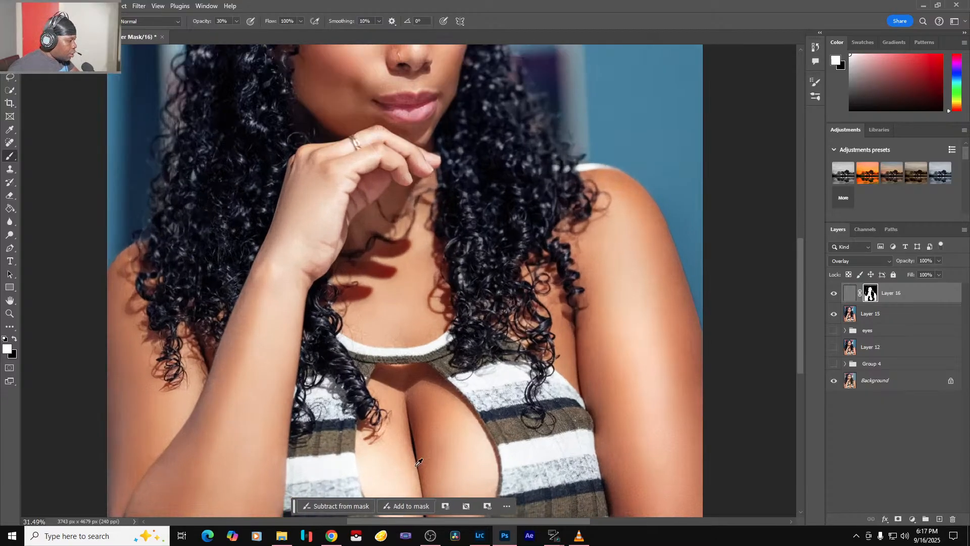
{"action": "left_click_drag", "start_coordinate": [427, 437], "coordinate": [415, 256]}
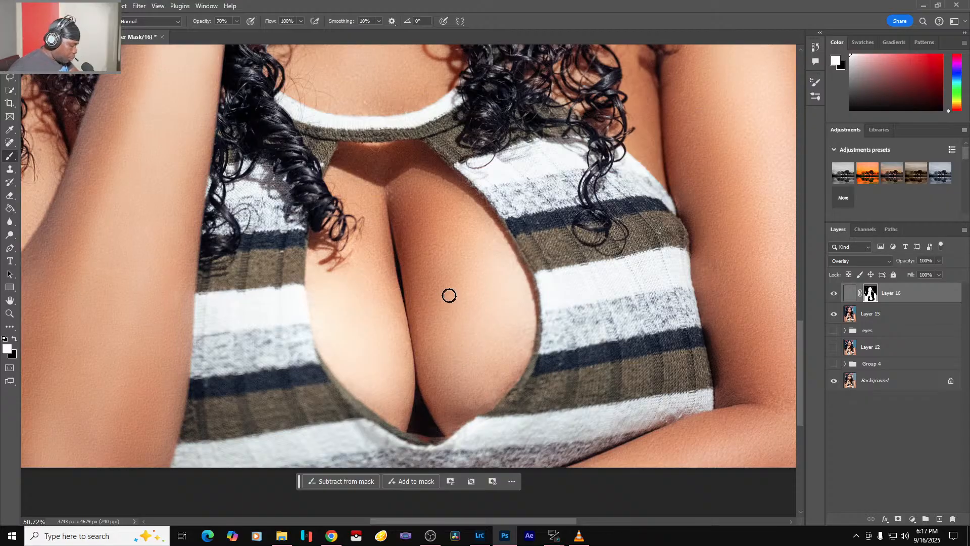
{"action": "key", "text": "x"}
{"action": "key", "text": "0"}
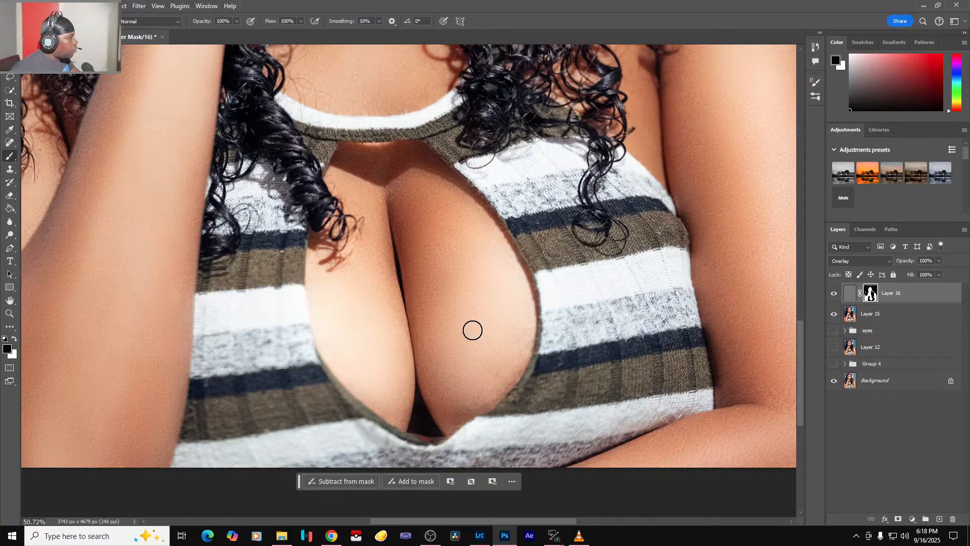
{"action": "key", "text": "bracketright"}
{"action": "key", "text": "bracketright"}
{"action": "key", "text": "bracketright"}
{"action": "key", "text": "bracketright"}
{"action": "key", "text": "bracketright"}
{"action": "key", "text": "bracketright"}
{"action": "key", "text": "bracketright"}
{"action": "key", "text": "bracketright"}
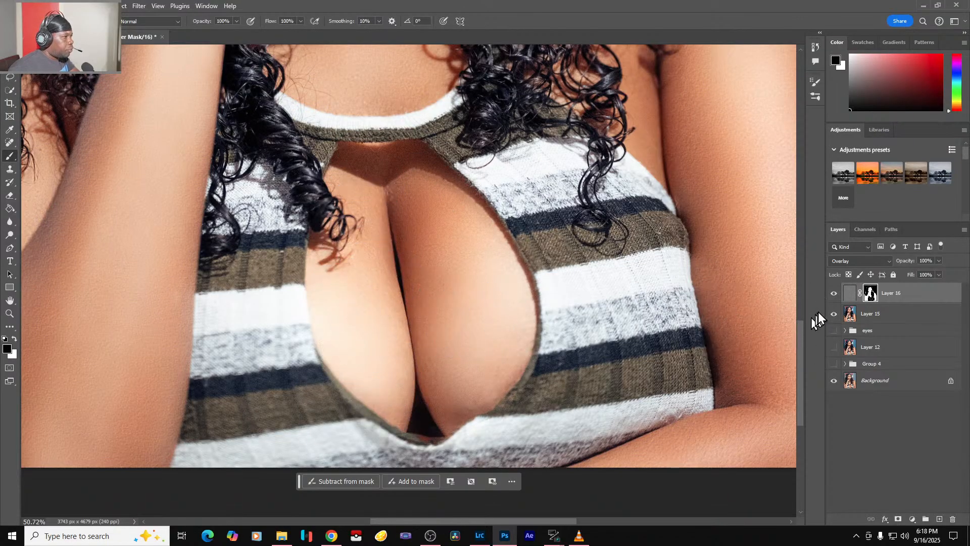
{"action": "left_click_drag", "start_coordinate": [294, 300], "coordinate": [513, 313]}
Step: Paint black with a smaller brush on Layer 16's mask over both eyes to remove the skin texture there
{"action": "mouse_move", "coordinate": [431, 127]}
{"action": "left_mouse_down"}
{"action": "mouse_move", "coordinate": [404, 248]}
{"action": "mouse_move", "coordinate": [331, 364]}
{"action": "mouse_move", "coordinate": [168, 362]}
{"action": "left_mouse_up"}
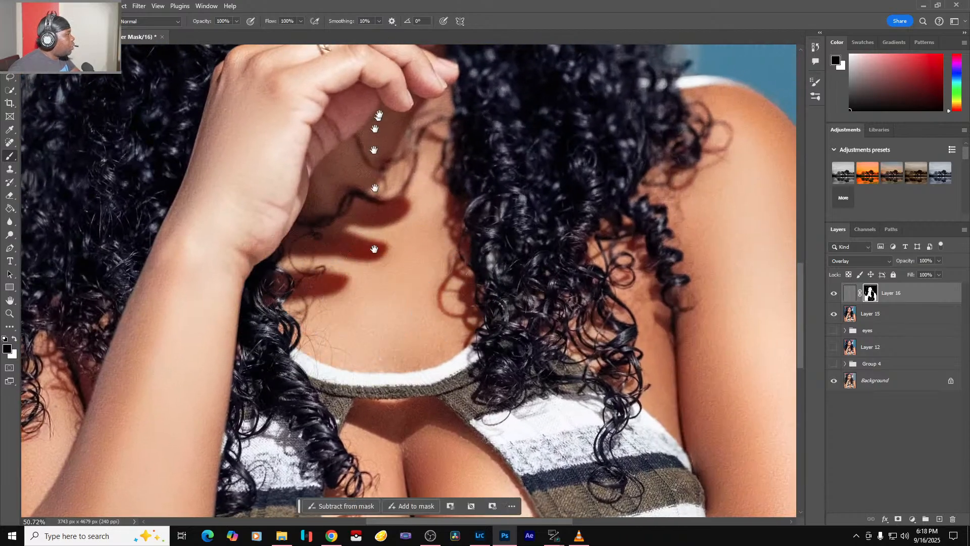
{"action": "left_click_drag", "start_coordinate": [379, 115], "coordinate": [374, 446]}
{"action": "left_click_drag", "start_coordinate": [403, 245], "coordinate": [368, 316]}
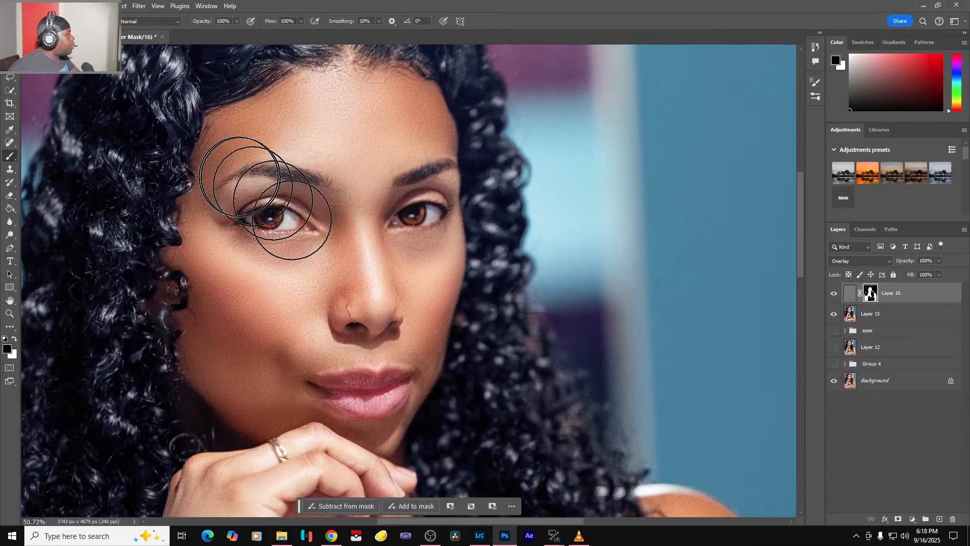
{"action": "scroll", "coordinate": [280, 217], "scroll_direction": "up", "scroll_amount": 10}
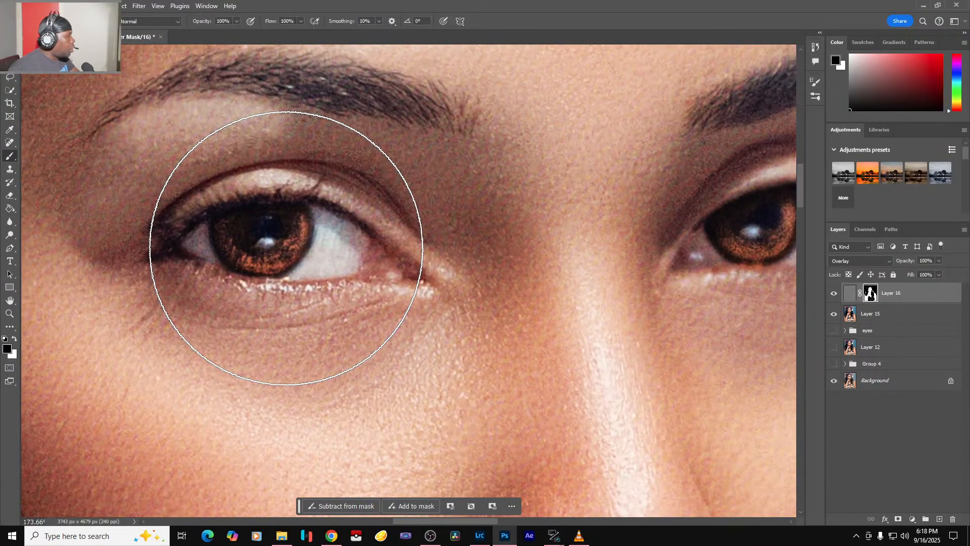
{"action": "key", "text": "bracketleft"}
{"action": "key", "text": "bracketleft"}
{"action": "key", "text": "bracketleft"}
{"action": "key", "text": "bracketleft"}
{"action": "key", "text": "bracketleft"}
{"action": "key", "text": "bracketleft"}
{"action": "key", "text": "bracketleft"}
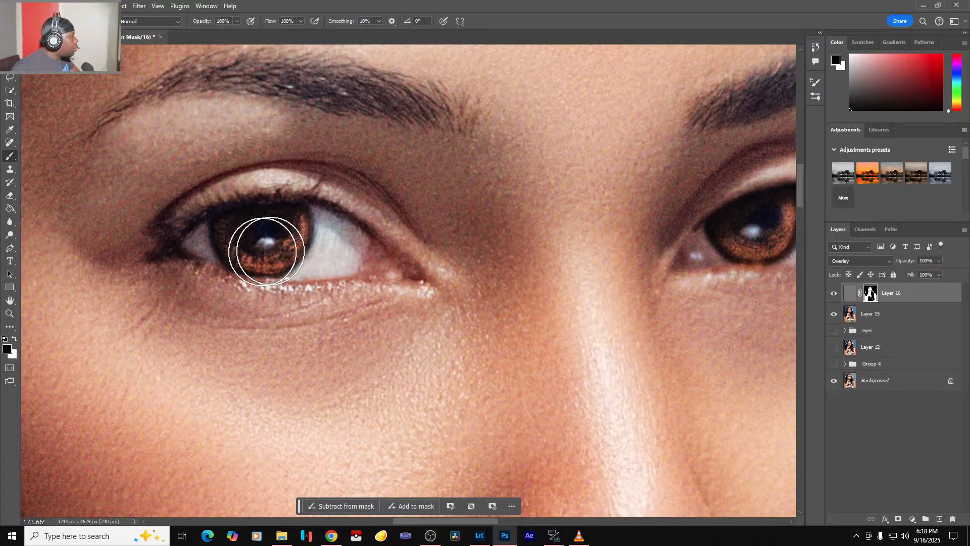
{"action": "key", "text": "bracketleft"}
{"action": "key", "text": "bracketleft"}
{"action": "key", "text": "bracketleft"}
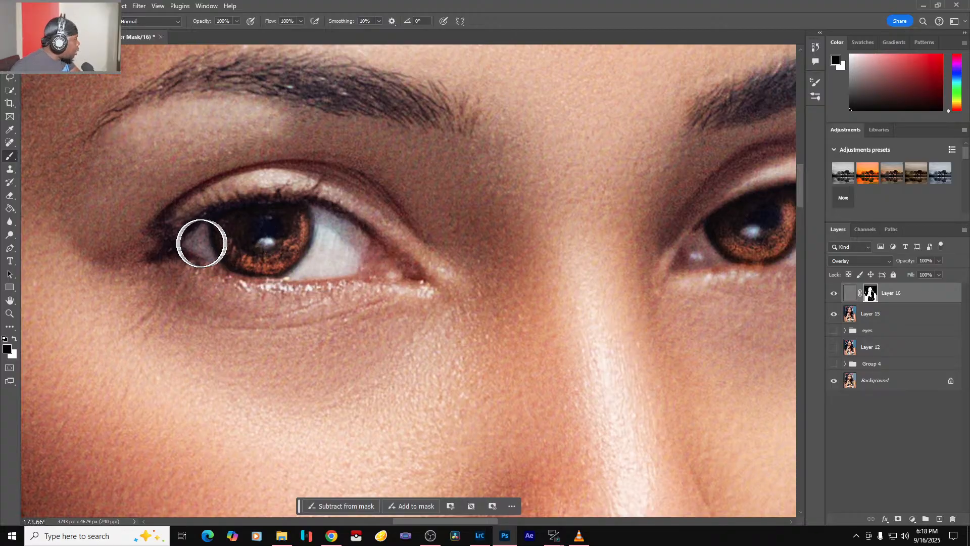
{"action": "key", "text": "bracketleft"}
{"action": "key", "text": "bracketleft"}
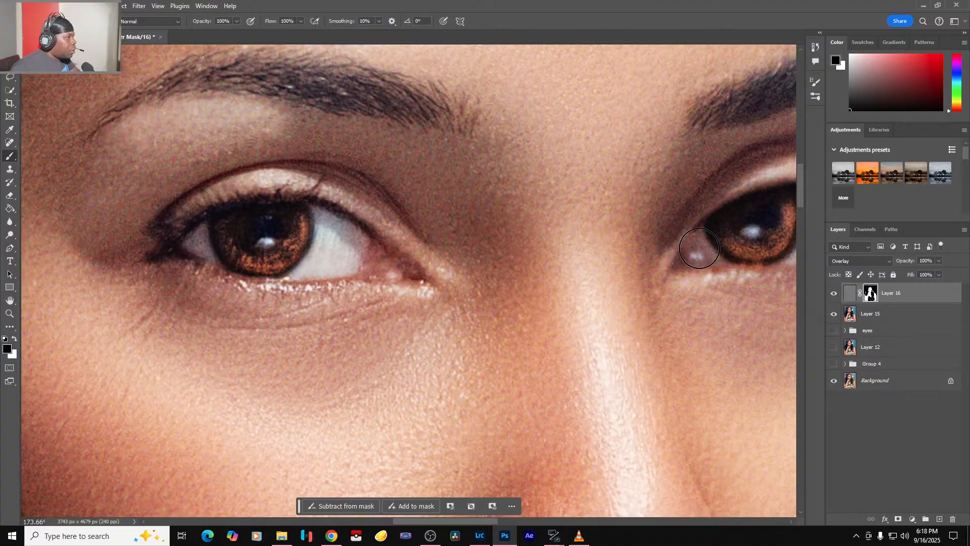
{"action": "left_click_drag", "start_coordinate": [736, 277], "coordinate": [438, 319]}
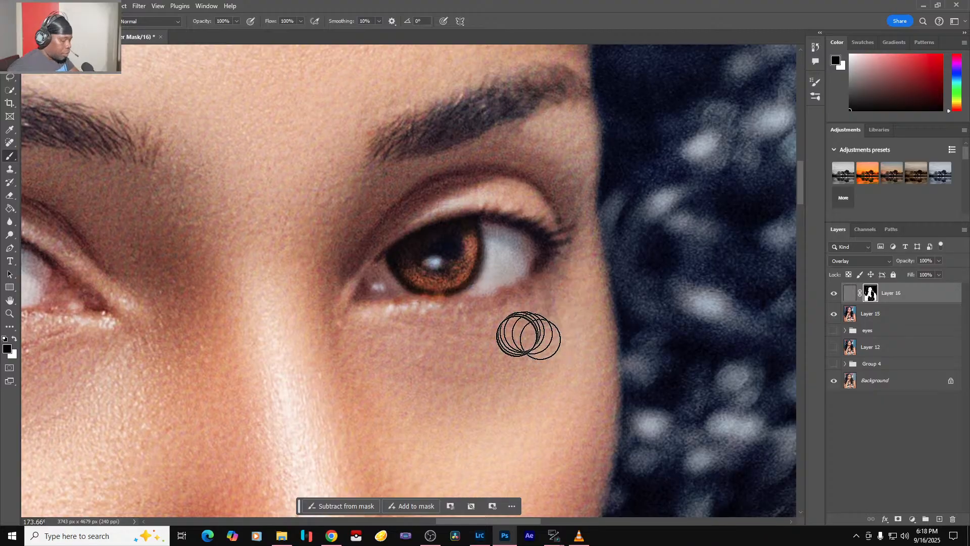
{"action": "key", "text": "ctrl+0"}
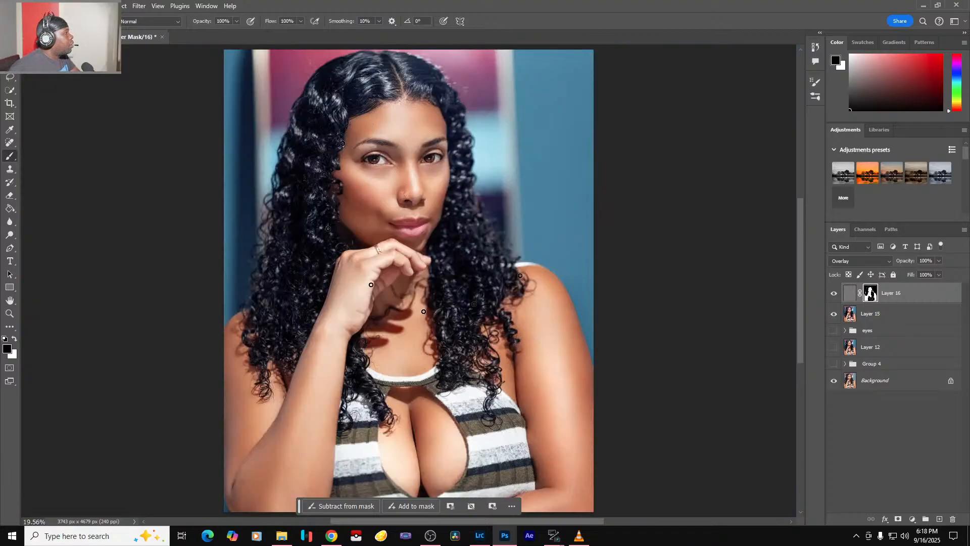
Step: Add a Hue/Saturation adjustment layer above Layer 15 and target its Yellows range
{"action": "left_click", "coordinate": [888, 317]}
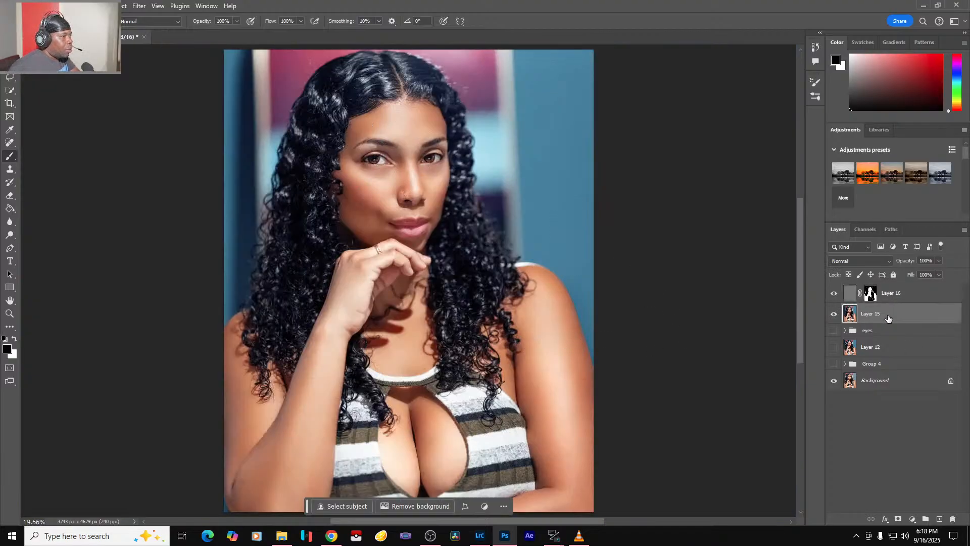
{"action": "left_click", "coordinate": [912, 519]}
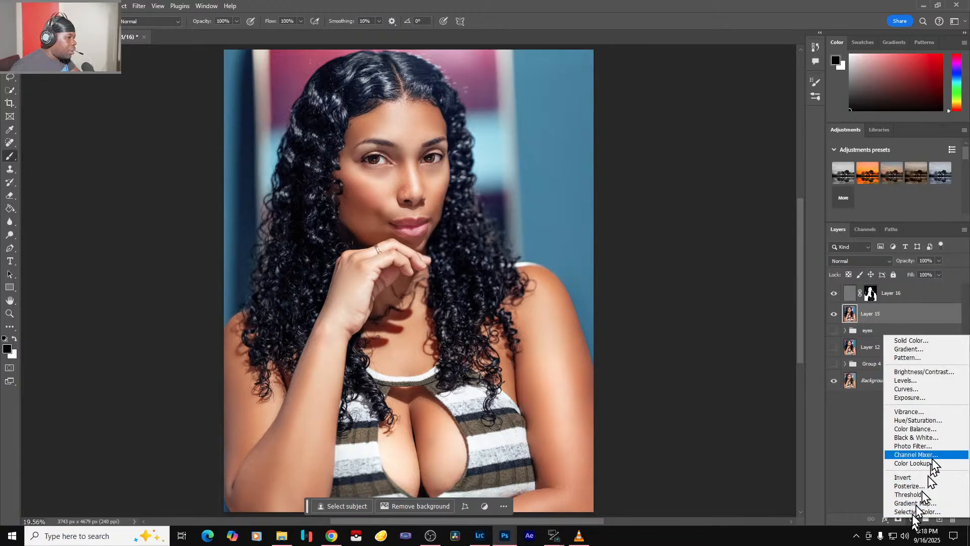
{"action": "left_click", "coordinate": [940, 420]}
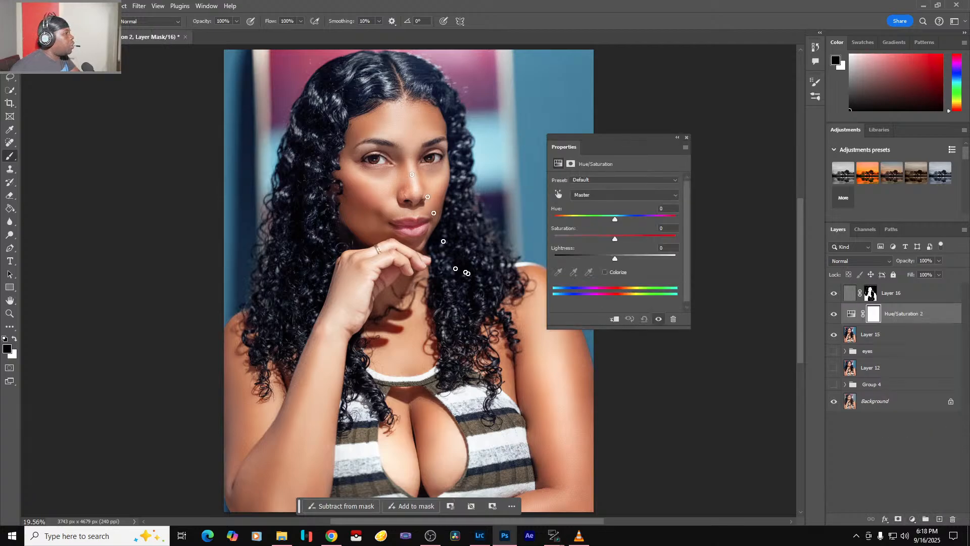
{"action": "scroll", "coordinate": [425, 157], "scroll_direction": "up", "scroll_amount": 8}
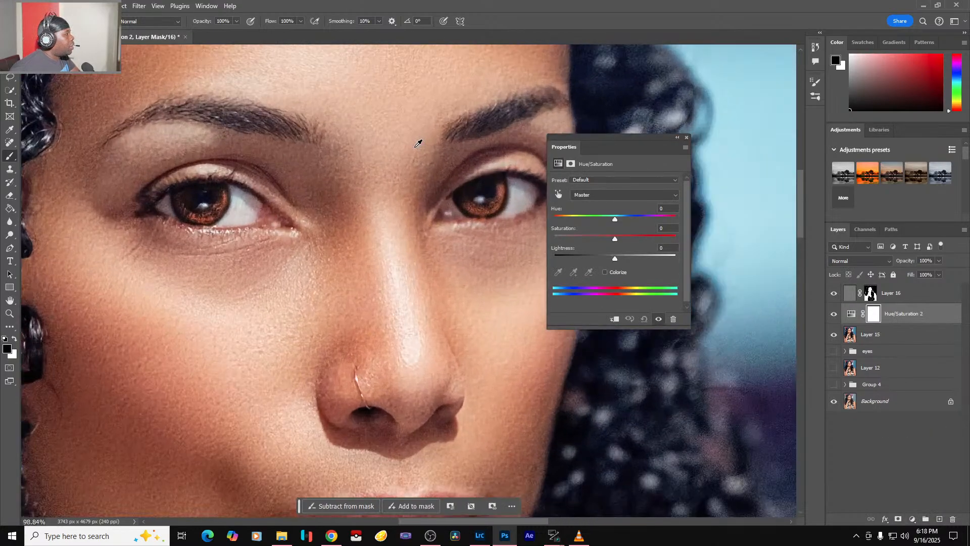
{"action": "left_click_drag", "start_coordinate": [458, 278], "coordinate": [399, 278]}
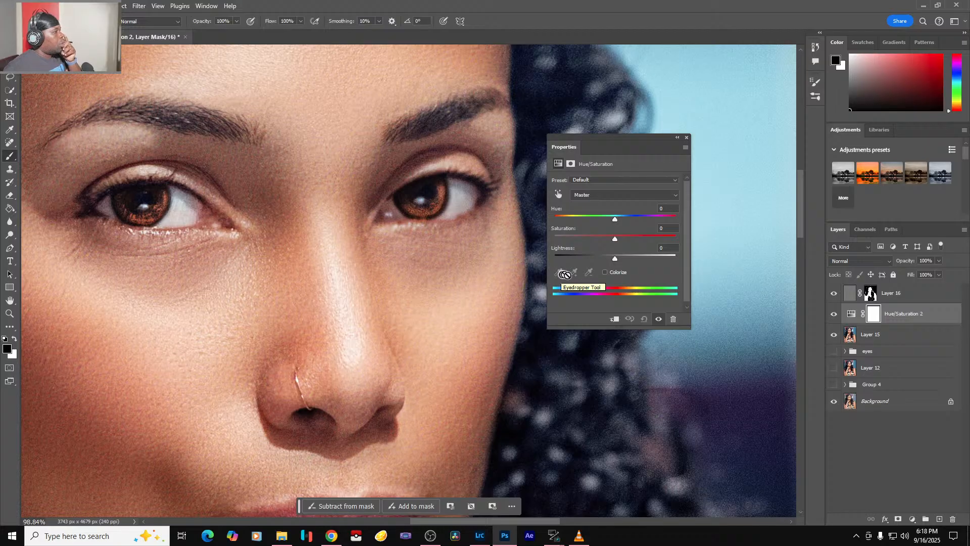
{"action": "left_click", "coordinate": [617, 195]}
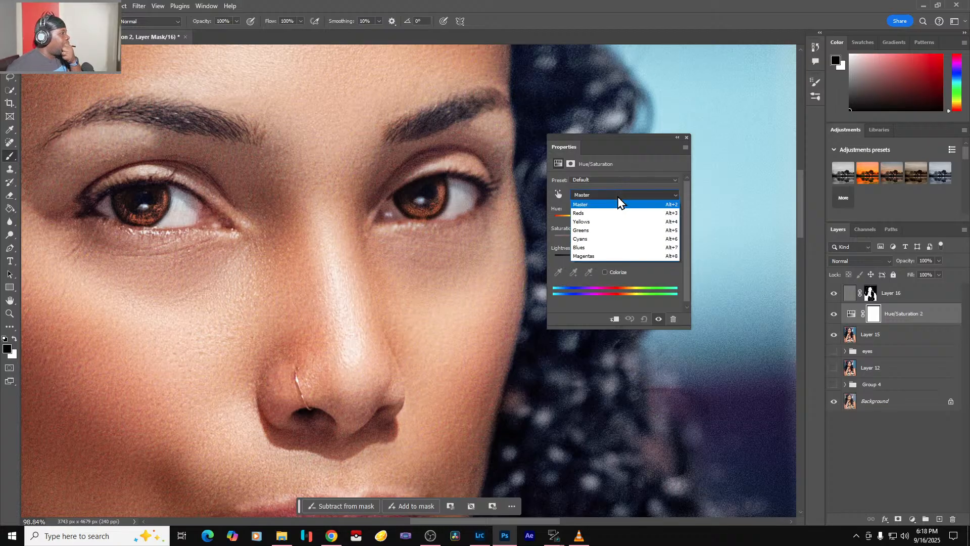
{"action": "left_click", "coordinate": [606, 225]}
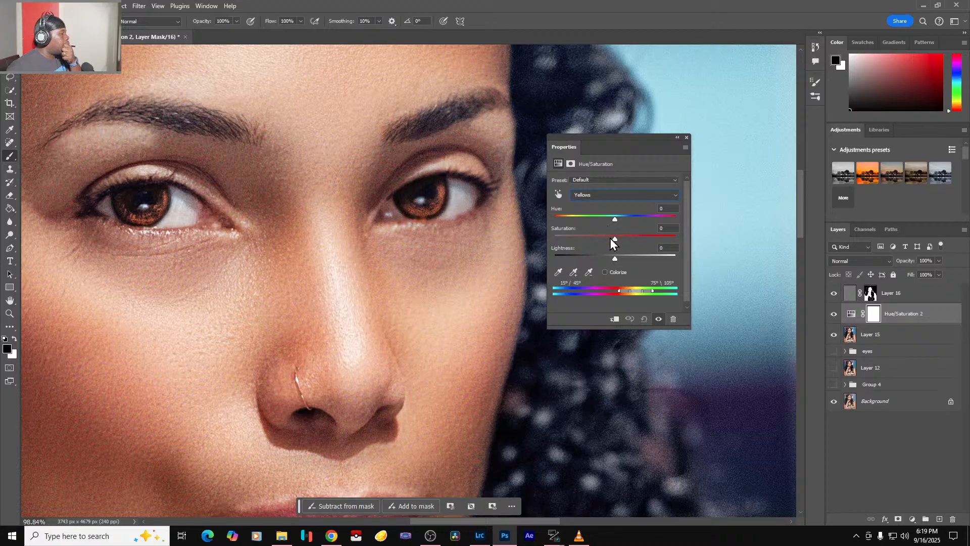
{"action": "left_click", "coordinate": [687, 137]}
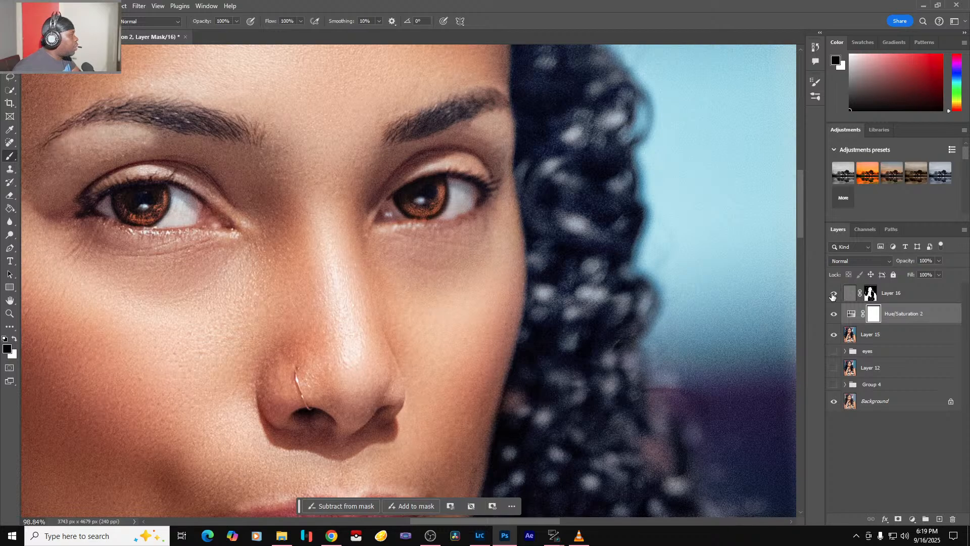
Step: Paint black on Layer 16's mask over the lips to clear the texture from them
{"action": "left_click_drag", "start_coordinate": [522, 355], "coordinate": [700, 305]}
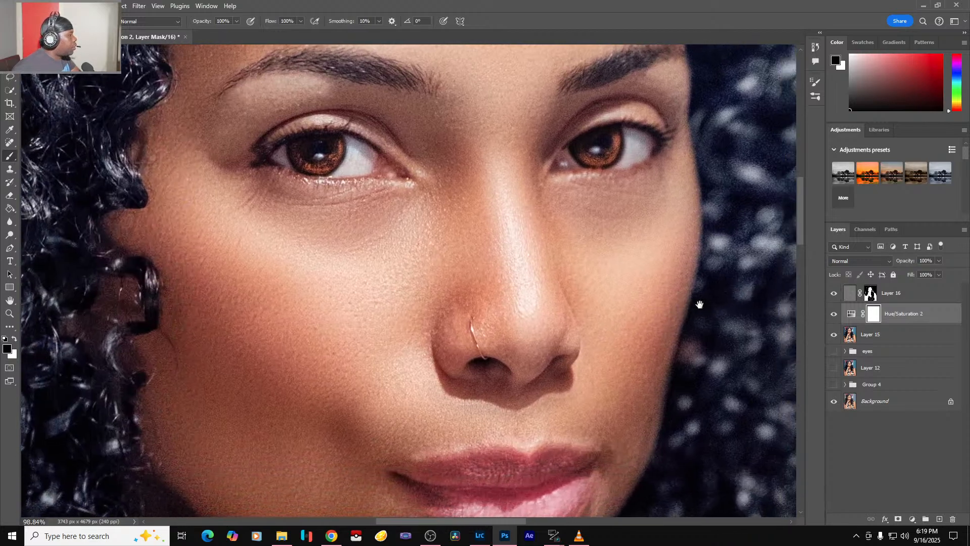
{"action": "left_click_drag", "start_coordinate": [656, 424], "coordinate": [653, 323]}
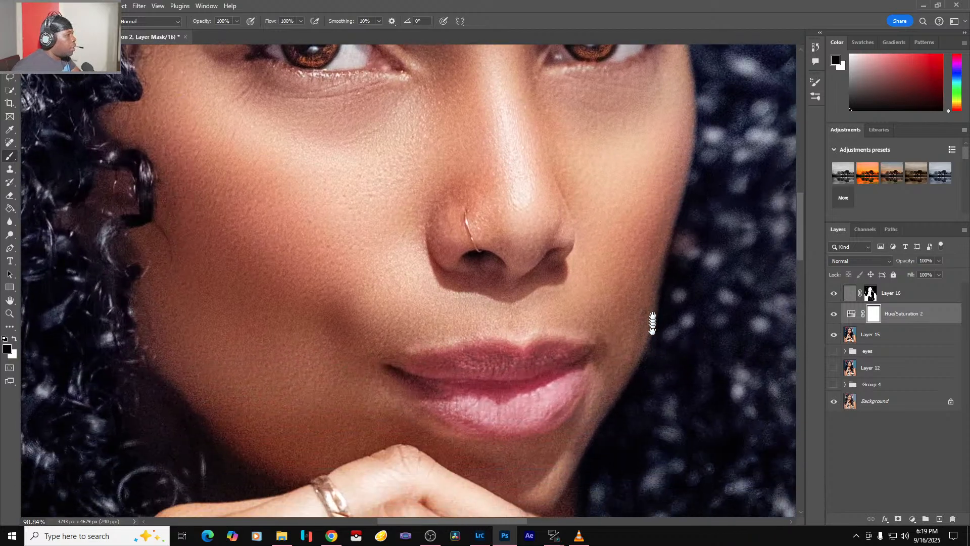
{"action": "left_click", "coordinate": [872, 295]}
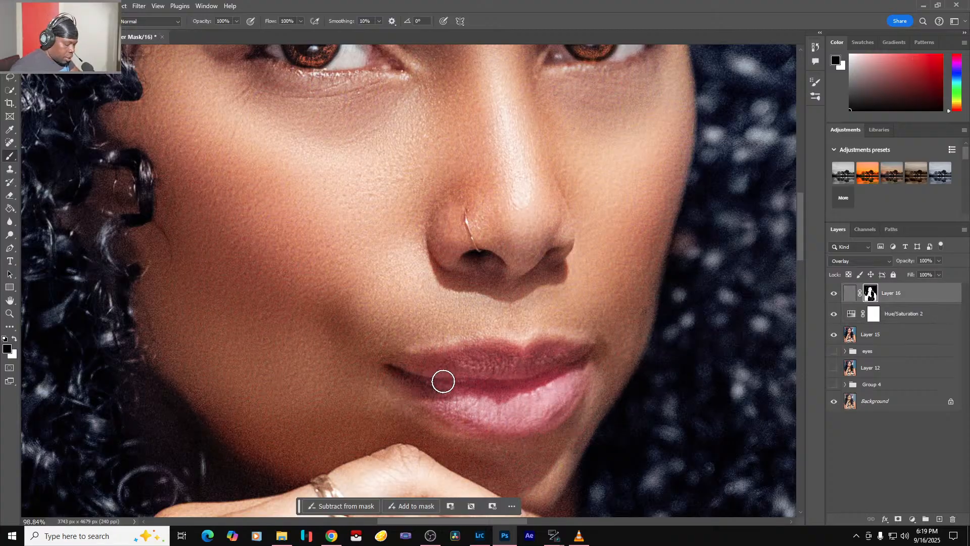
{"action": "mouse_move", "coordinate": [443, 380]}
{"action": "left_mouse_down"}
{"action": "mouse_move", "coordinate": [453, 381]}
{"action": "mouse_move", "coordinate": [442, 371]}
{"action": "mouse_move", "coordinate": [535, 358]}
{"action": "mouse_move", "coordinate": [444, 368]}
{"action": "mouse_move", "coordinate": [444, 389]}
{"action": "mouse_move", "coordinate": [463, 403]}
{"action": "mouse_move", "coordinate": [524, 416]}
{"action": "mouse_move", "coordinate": [480, 399]}
{"action": "mouse_move", "coordinate": [541, 390]}
{"action": "mouse_move", "coordinate": [567, 372]}
{"action": "mouse_move", "coordinate": [416, 372]}
{"action": "mouse_move", "coordinate": [530, 389]}
{"action": "mouse_move", "coordinate": [509, 383]}
{"action": "mouse_move", "coordinate": [529, 396]}
{"action": "left_mouse_up"}
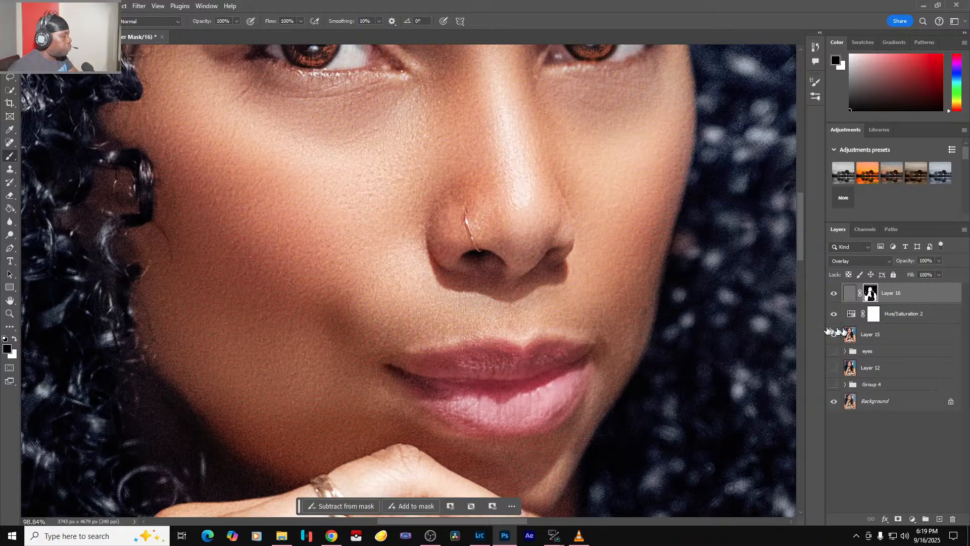
{"action": "key", "text": "ctrl+0"}
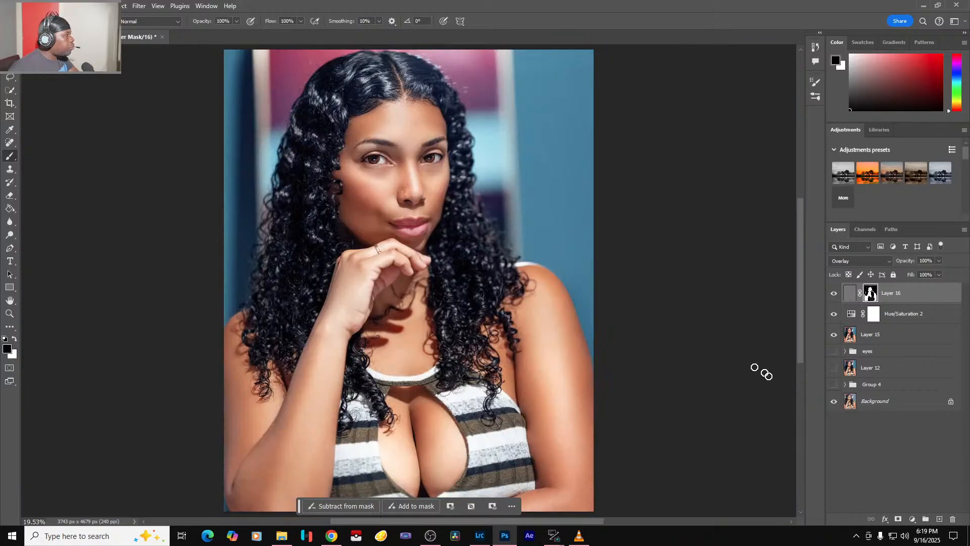
Step: Delete the Hue/Saturation 2 adjustment layer together with its mask
{"action": "left_click", "coordinate": [871, 313]}
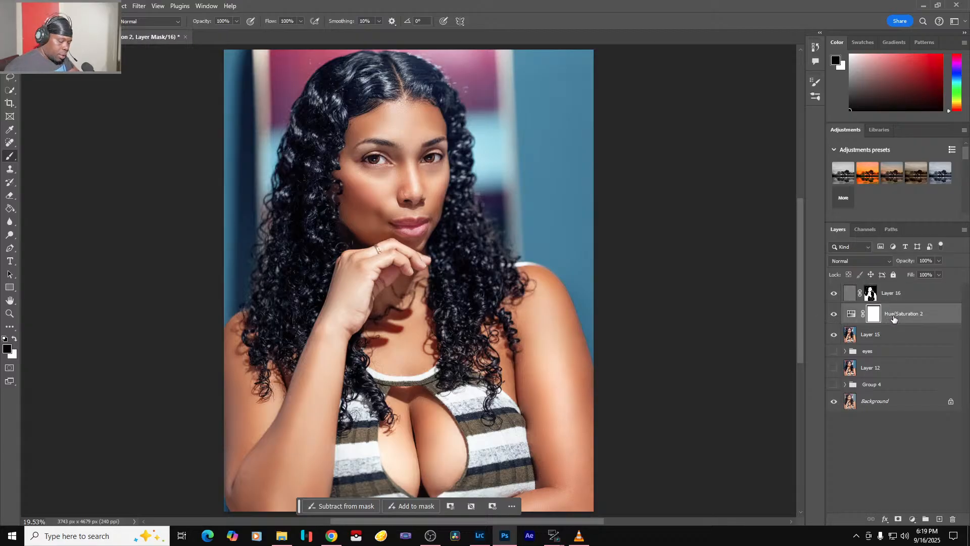
{"action": "key", "text": "Delete"}
{"action": "left_click", "coordinate": [923, 295]}
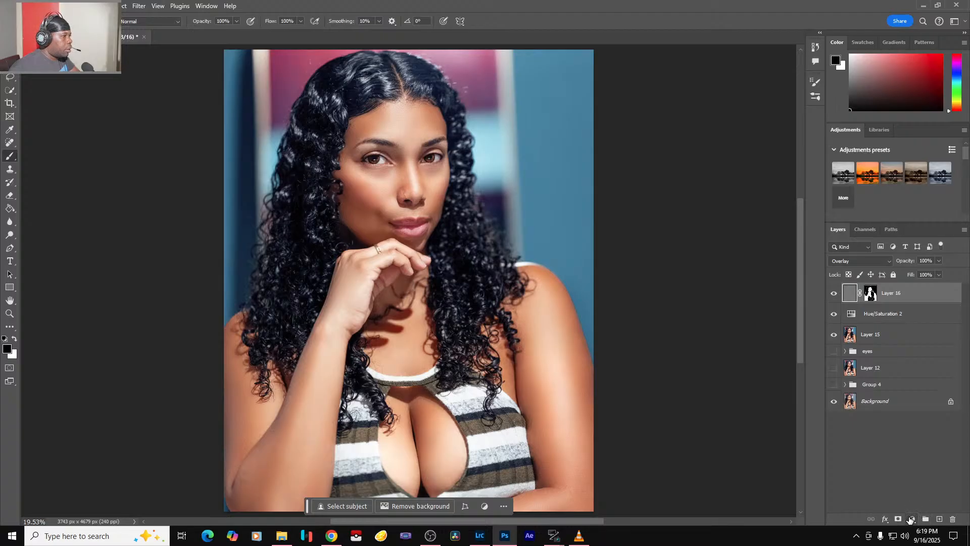
{"action": "left_click", "coordinate": [910, 519]}
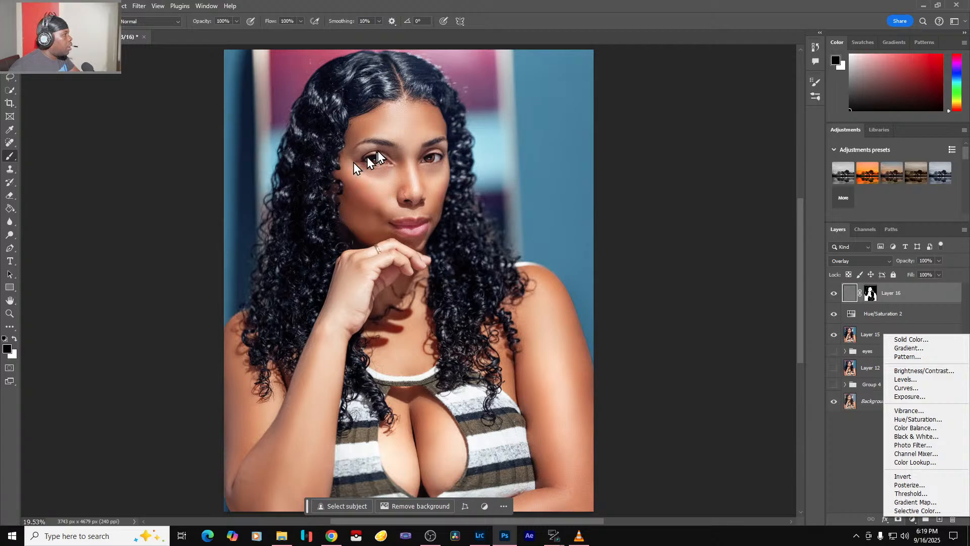
{"action": "scroll", "coordinate": [377, 151], "scroll_direction": "up", "scroll_amount": 10}
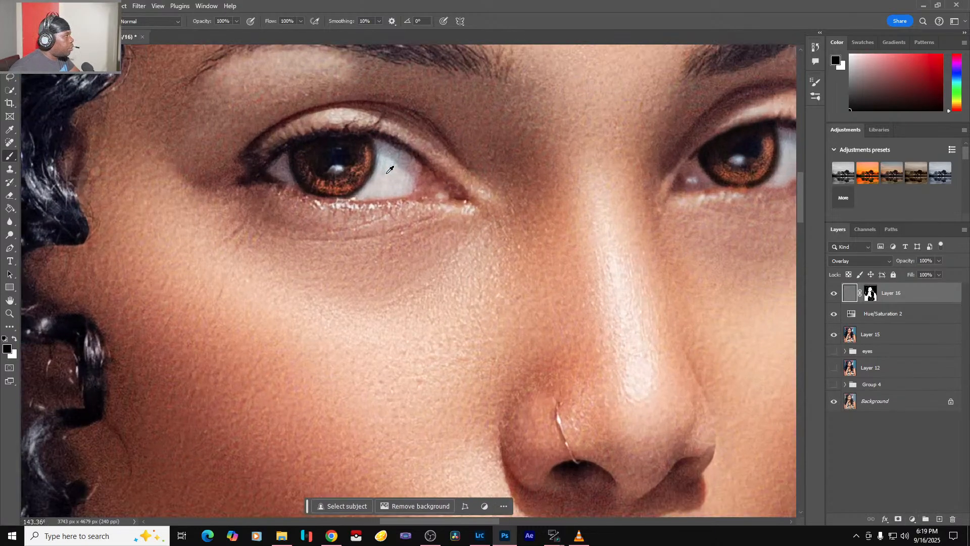
{"action": "mouse_move", "coordinate": [487, 195]}
{"action": "left_mouse_down"}
{"action": "mouse_move", "coordinate": [432, 253]}
{"action": "mouse_move", "coordinate": [394, 249]}
{"action": "left_mouse_up"}
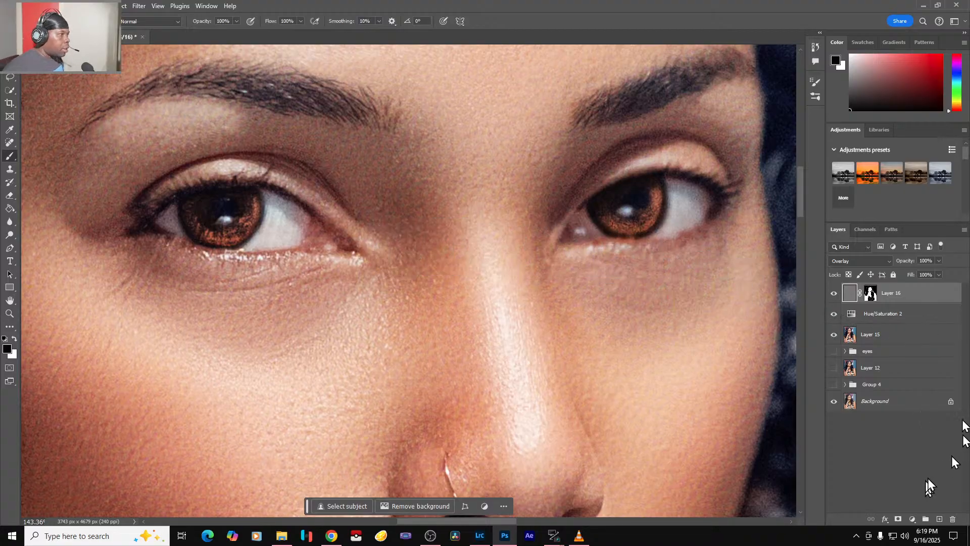
{"action": "left_click", "coordinate": [904, 314]}
{"action": "key", "text": "Delete"}
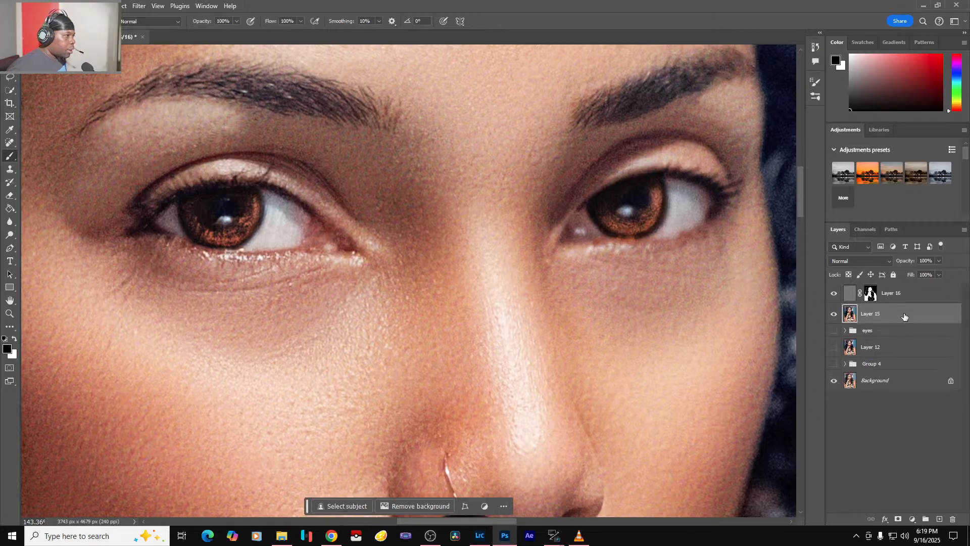
Step: Stamp all visible layers into a new merged layer above Layer 16
{"action": "left_click", "coordinate": [917, 298]}
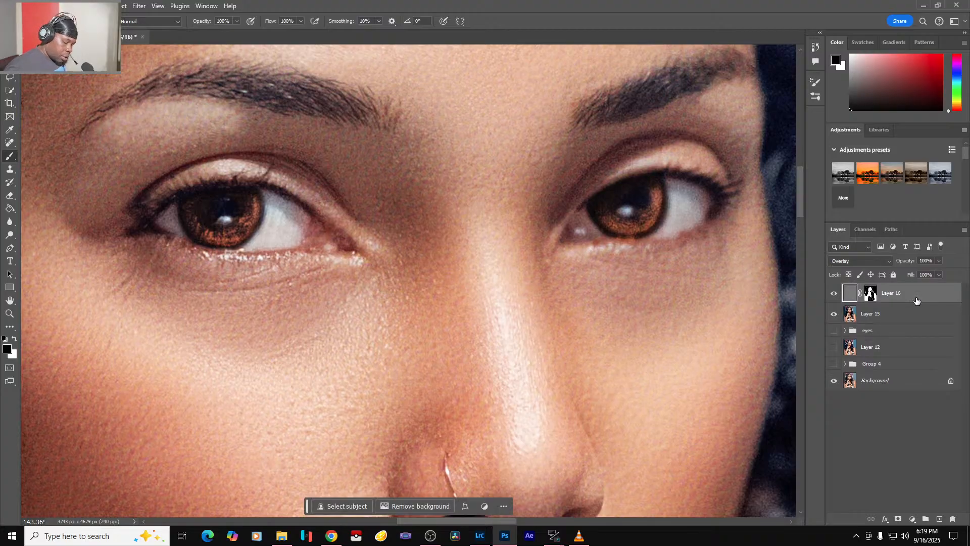
{"action": "key", "text": "ctrl+shift+alt+e"}
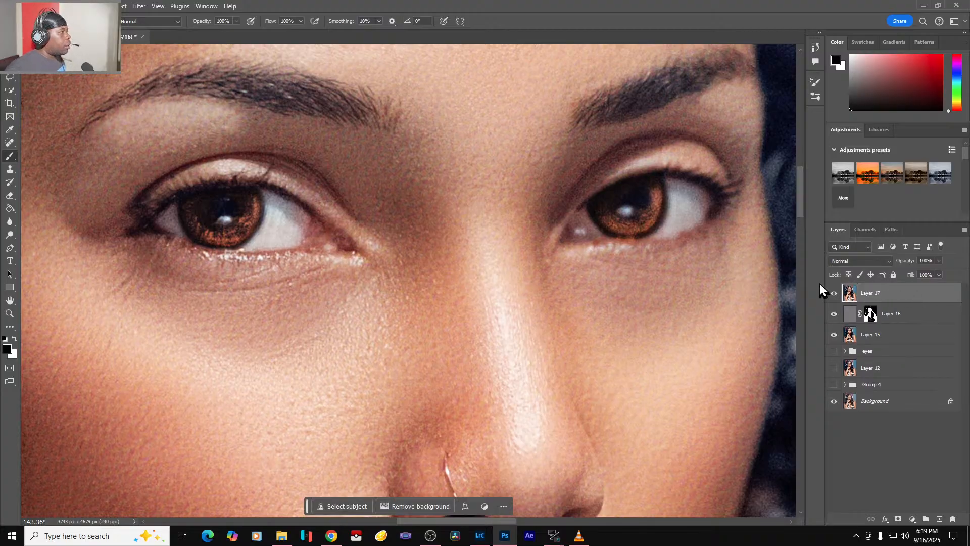
Step: Add a Hue/Saturation adjustment layer above Layer 17 and clip it to that layer
{"action": "left_click", "coordinate": [913, 520]}
{"action": "left_click", "coordinate": [923, 419]}
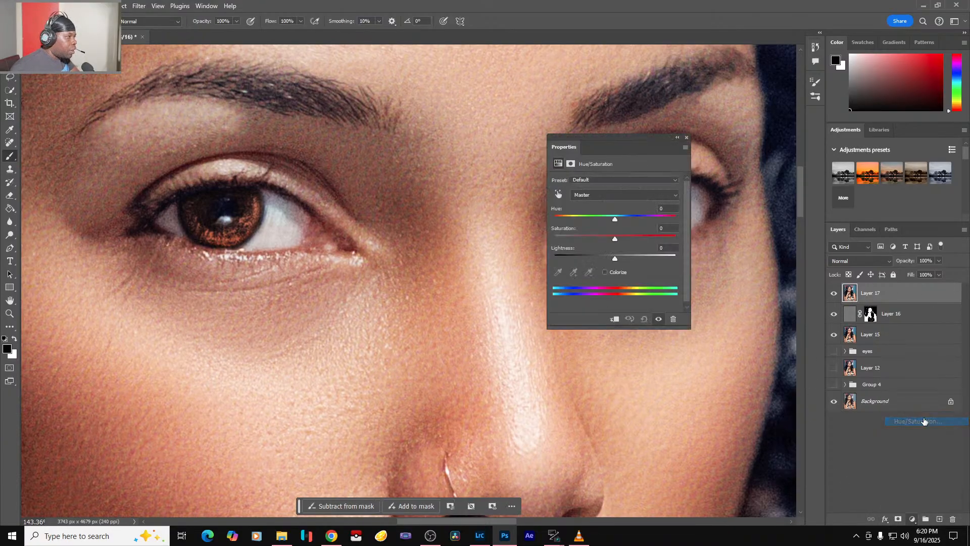
{"action": "left_click_drag", "start_coordinate": [609, 142], "coordinate": [439, 165]}
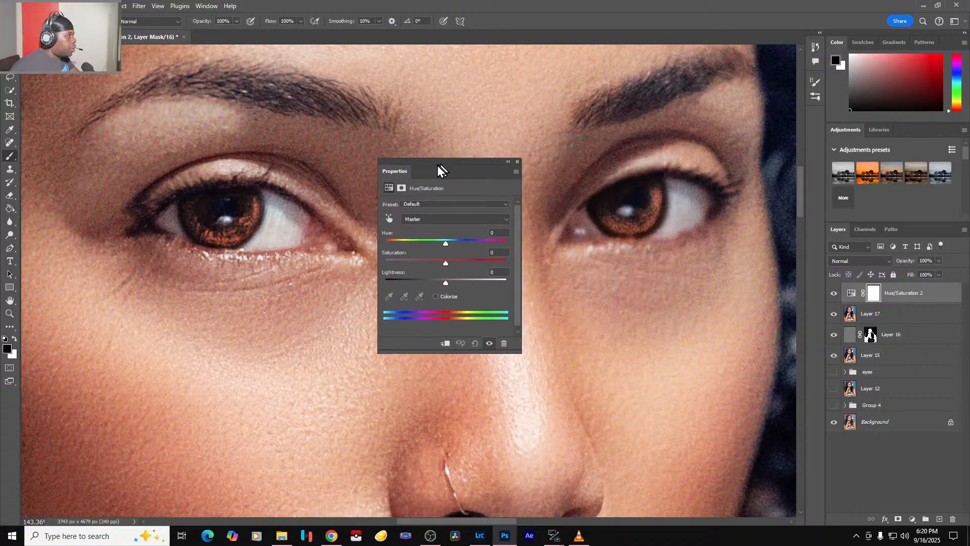
{"action": "left_click", "coordinate": [445, 344]}
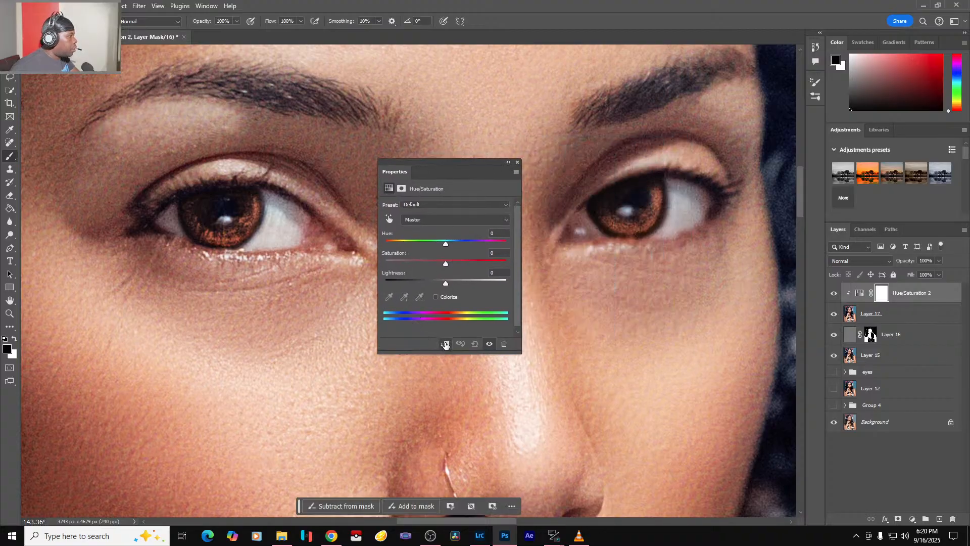
Step: Set the Master saturation of the clipped Hue/Saturation adjustment to -68, looking briefly at its Blues range
{"action": "left_click", "coordinate": [447, 221]}
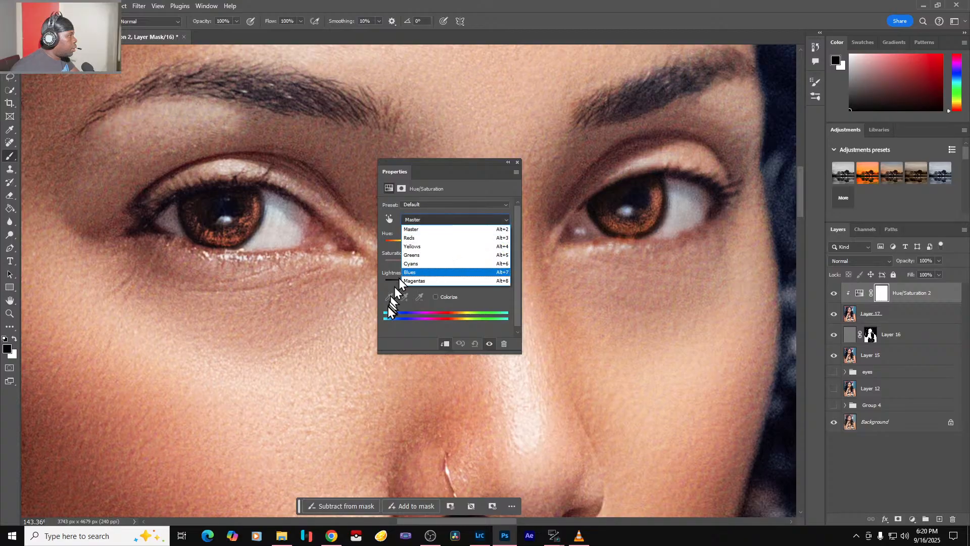
{"action": "left_click", "coordinate": [471, 296]}
{"action": "left_click_drag", "start_coordinate": [446, 263], "coordinate": [403, 262]}
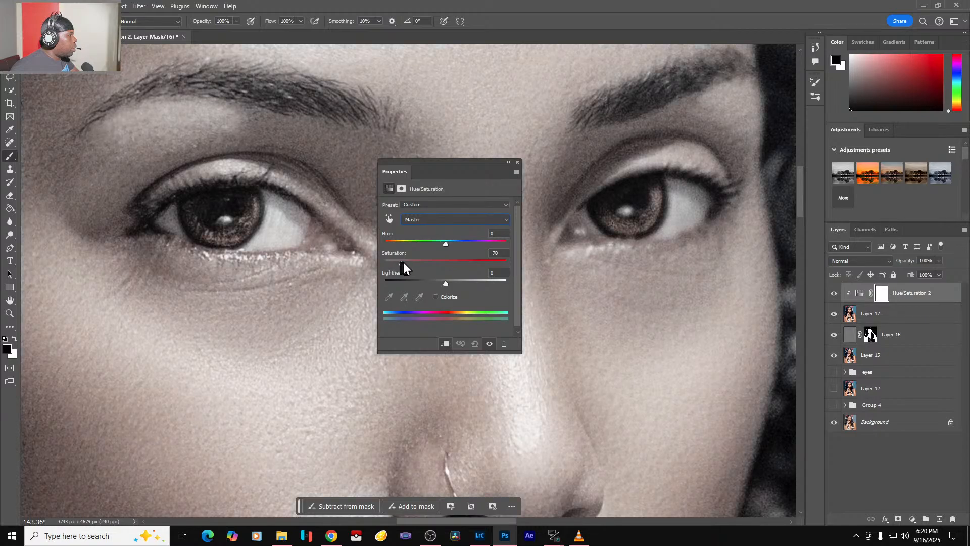
{"action": "left_click", "coordinate": [447, 222]}
{"action": "left_click", "coordinate": [446, 270]}
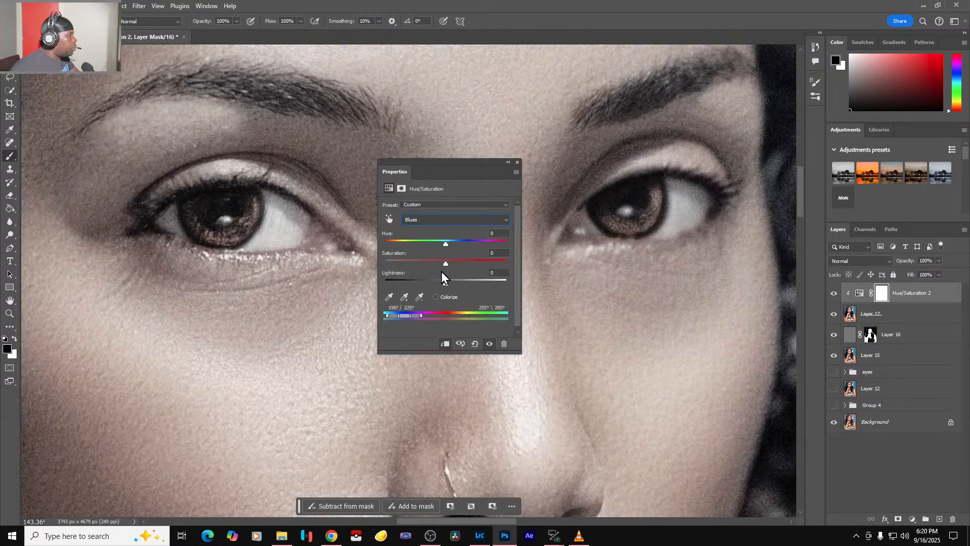
{"action": "left_click", "coordinate": [447, 219]}
{"action": "left_click", "coordinate": [443, 221]}
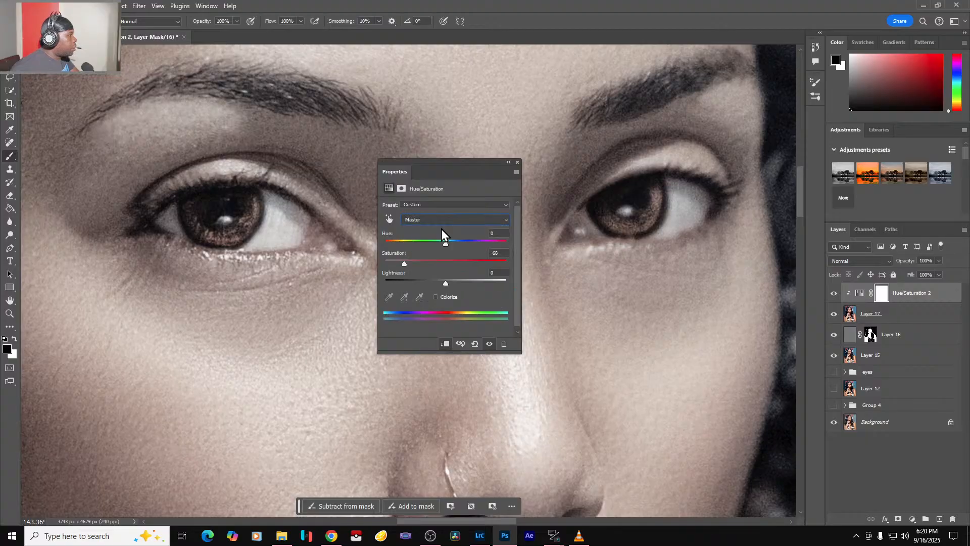
Step: Set the Master hue of the Hue/Saturation adjustment to +180 and compare the image with and without it
{"action": "left_click_drag", "start_coordinate": [445, 244], "coordinate": [519, 244]}
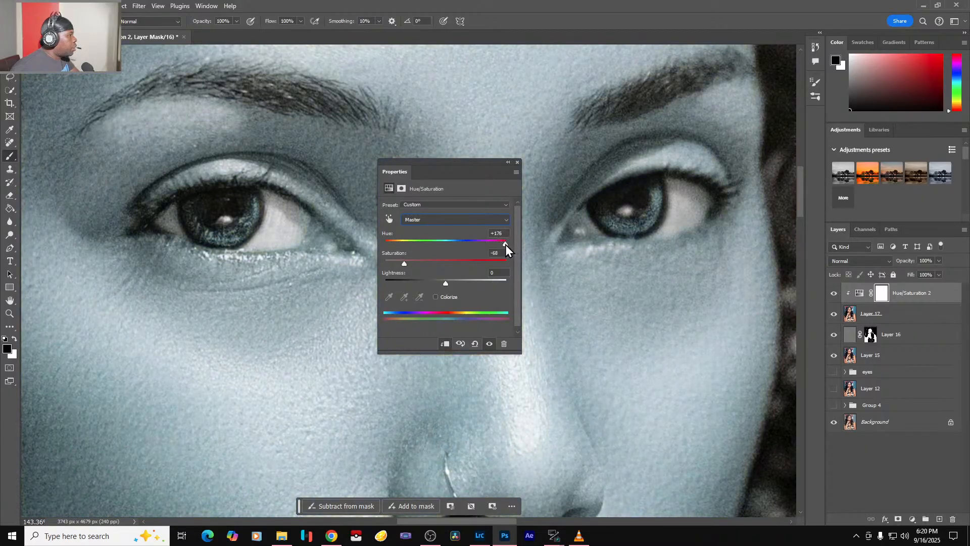
{"action": "left_click_drag", "start_coordinate": [505, 244], "coordinate": [500, 244]}
{"action": "left_click_drag", "start_coordinate": [492, 245], "coordinate": [468, 244]}
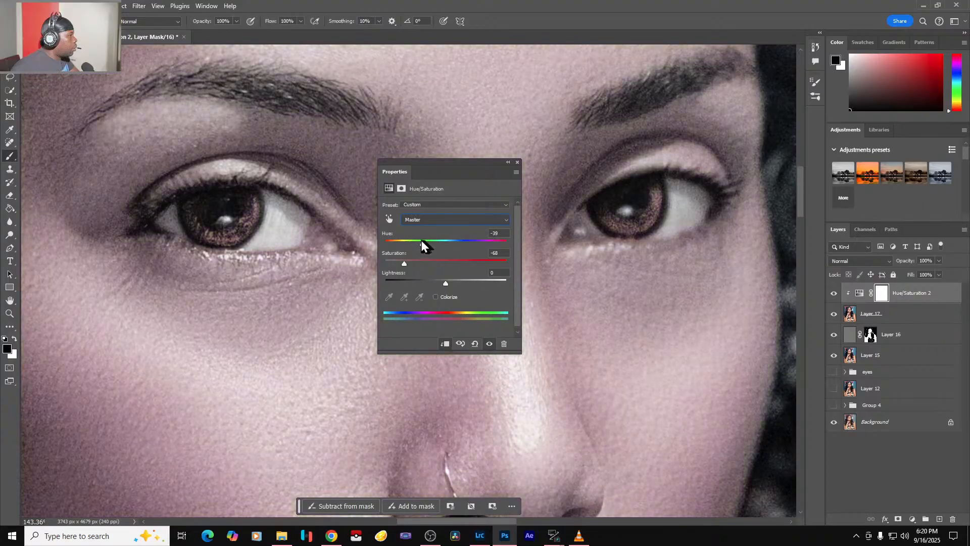
{"action": "left_click_drag", "start_coordinate": [417, 239], "coordinate": [526, 236]}
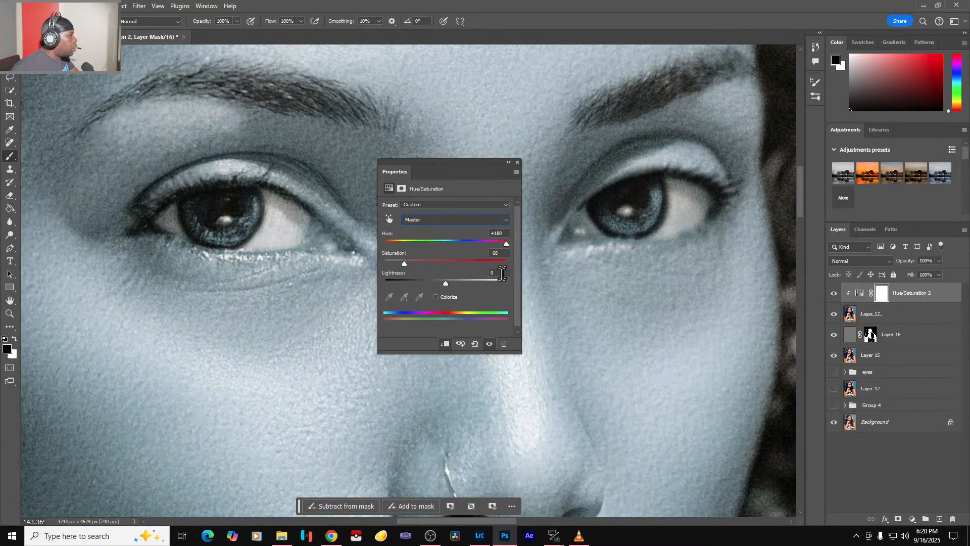
{"action": "left_click", "coordinate": [489, 344]}
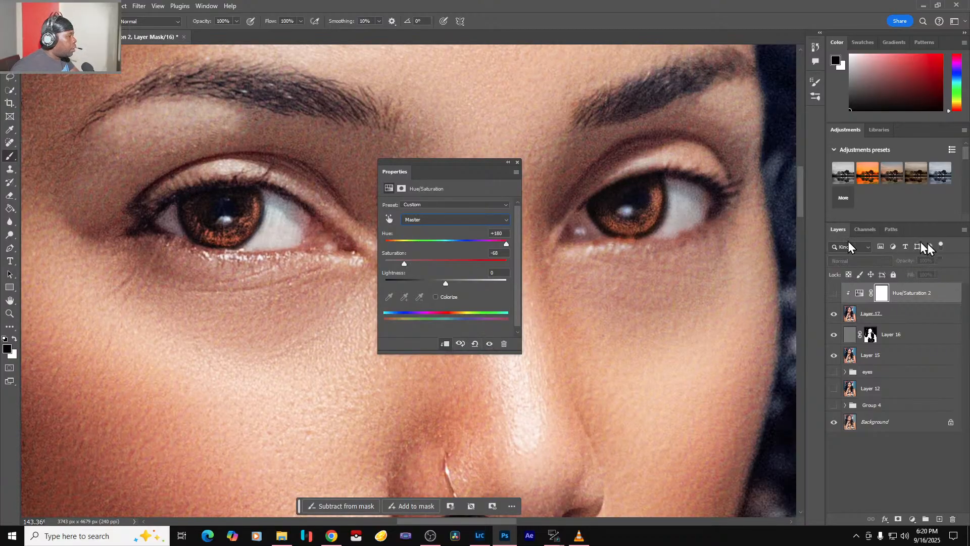
{"action": "left_click", "coordinate": [834, 294]}
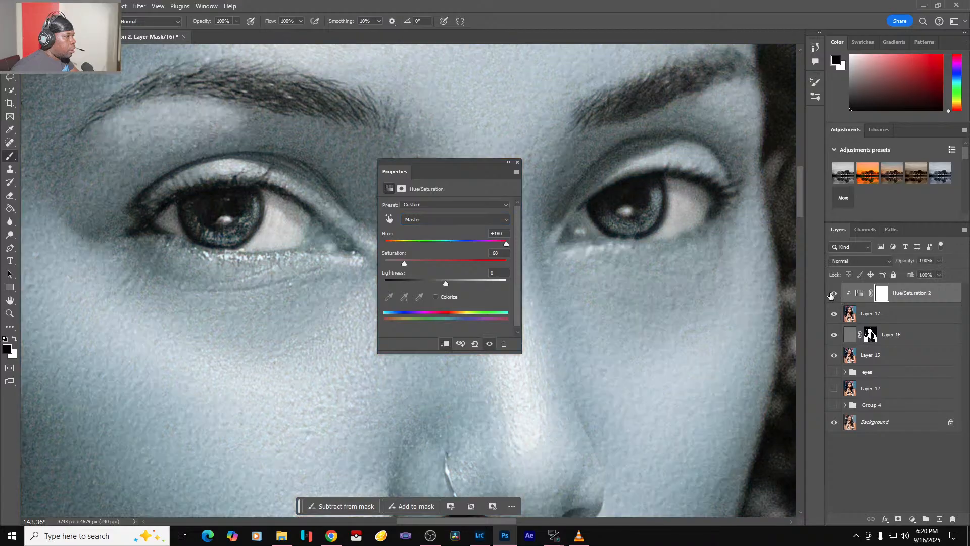
Step: Invert the Hue/Saturation mask to black and paint white on it over the whites of both eyes
{"action": "key", "text": "x"}
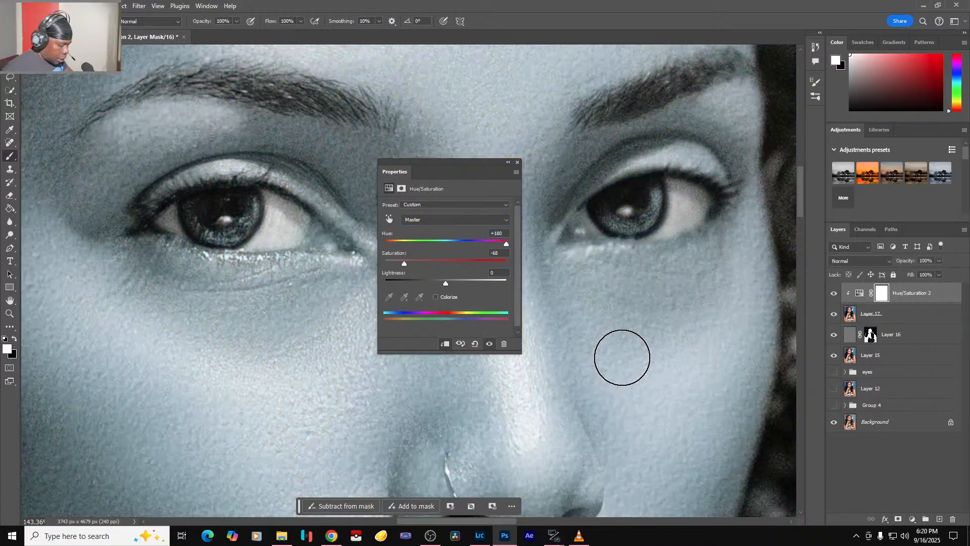
{"action": "key", "text": "ctrl+i"}
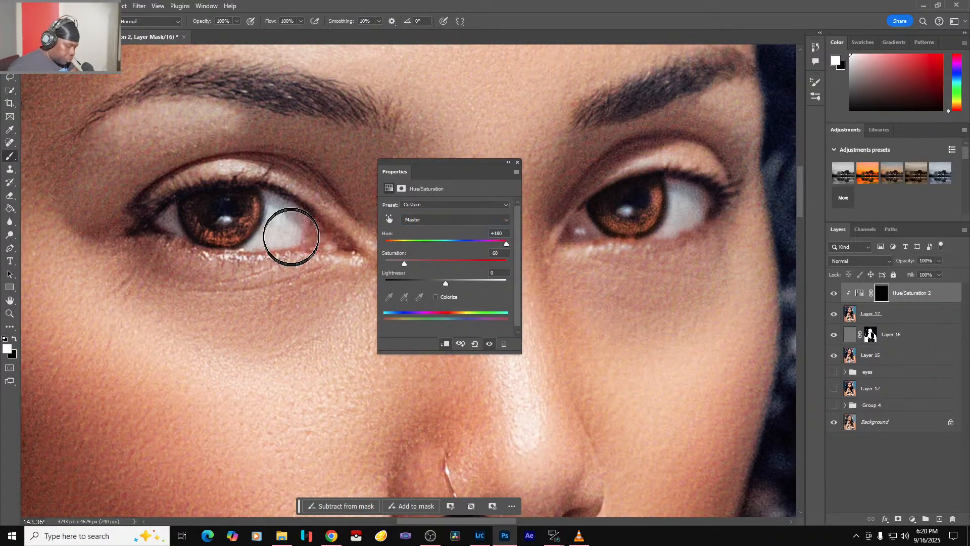
{"action": "mouse_move", "coordinate": [291, 235]}
{"action": "left_mouse_down"}
{"action": "mouse_move", "coordinate": [312, 227]}
{"action": "mouse_move", "coordinate": [313, 241]}
{"action": "mouse_move", "coordinate": [293, 212]}
{"action": "mouse_move", "coordinate": [308, 221]}
{"action": "mouse_move", "coordinate": [301, 205]}
{"action": "mouse_move", "coordinate": [276, 207]}
{"action": "left_mouse_up"}
{"action": "mouse_move", "coordinate": [295, 217]}
{"action": "left_mouse_down"}
{"action": "mouse_move", "coordinate": [255, 245]}
{"action": "mouse_move", "coordinate": [293, 228]}
{"action": "mouse_move", "coordinate": [293, 240]}
{"action": "mouse_move", "coordinate": [291, 208]}
{"action": "left_mouse_up"}
{"action": "mouse_move", "coordinate": [165, 219]}
{"action": "left_mouse_down"}
{"action": "mouse_move", "coordinate": [173, 230]}
{"action": "mouse_move", "coordinate": [173, 208]}
{"action": "mouse_move", "coordinate": [219, 219]}
{"action": "left_mouse_up"}
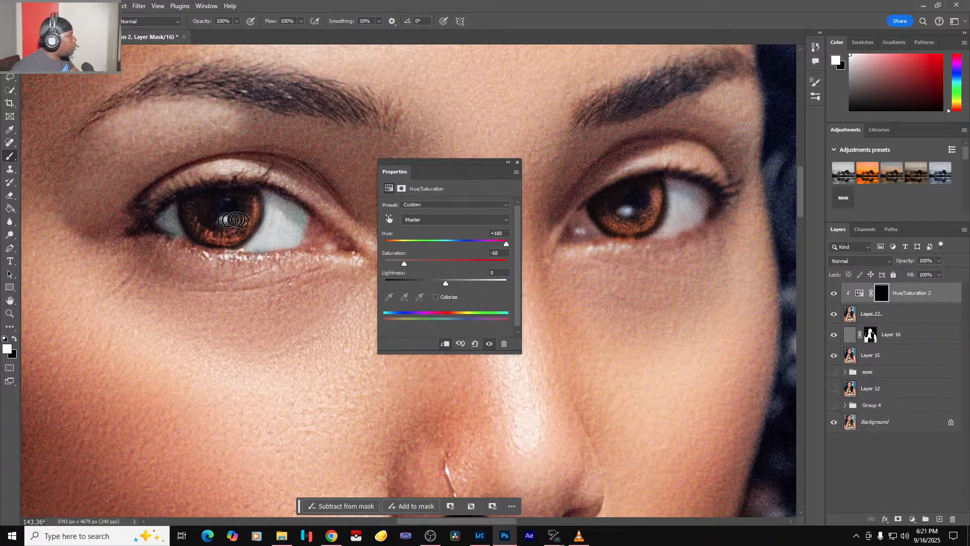
{"action": "left_click_drag", "start_coordinate": [585, 222], "coordinate": [580, 223]}
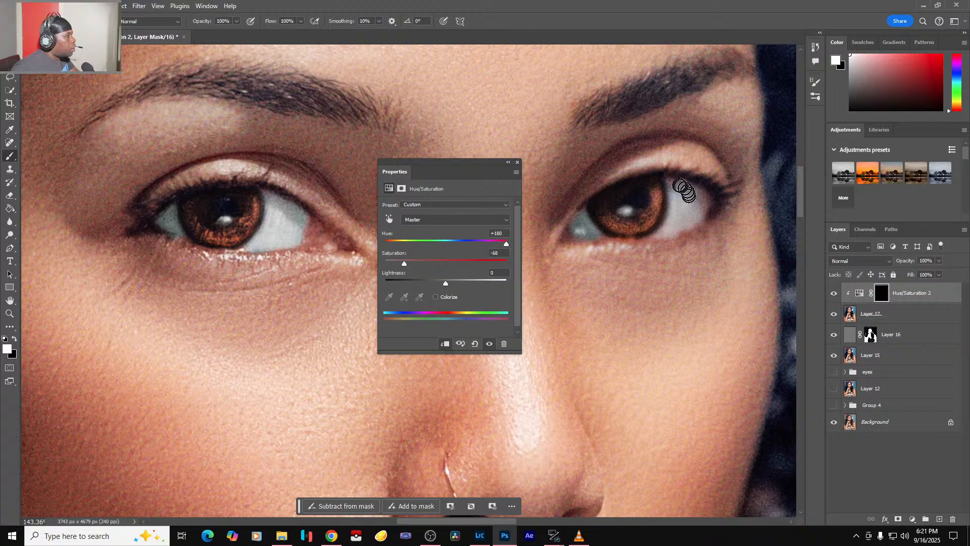
{"action": "mouse_move", "coordinate": [684, 188]}
{"action": "left_mouse_down"}
{"action": "mouse_move", "coordinate": [671, 186]}
{"action": "mouse_move", "coordinate": [705, 195]}
{"action": "mouse_move", "coordinate": [691, 218]}
{"action": "mouse_move", "coordinate": [665, 217]}
{"action": "mouse_move", "coordinate": [677, 195]}
{"action": "mouse_move", "coordinate": [696, 212]}
{"action": "left_mouse_up"}
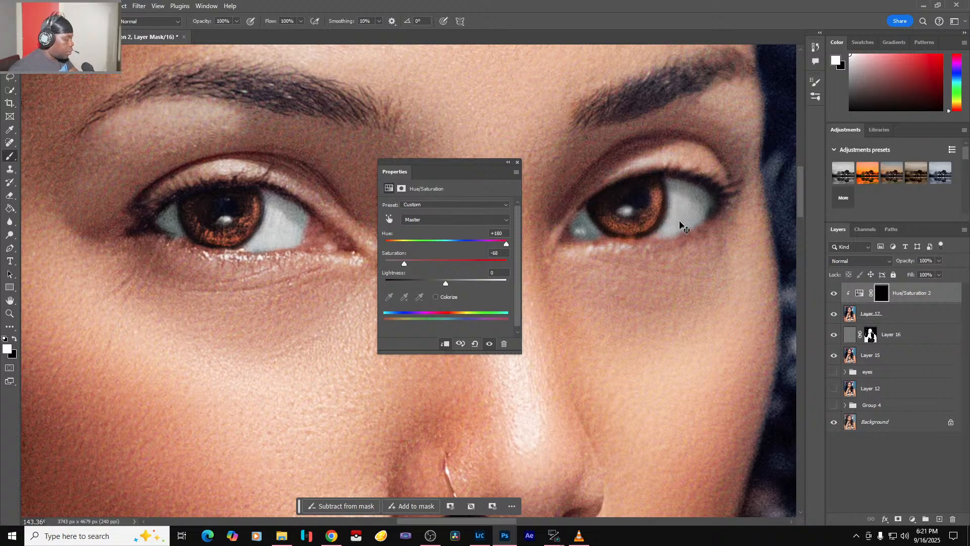
Step: Try fully desaturating the Yellows range of the Hue/Saturation adjustment and shifting its hue, and undo both changes
{"action": "key", "text": "ctrl+0"}
{"action": "left_click_drag", "start_coordinate": [426, 163], "coordinate": [666, 134]}
{"action": "scroll", "coordinate": [394, 166], "scroll_direction": "up", "scroll_amount": 6}
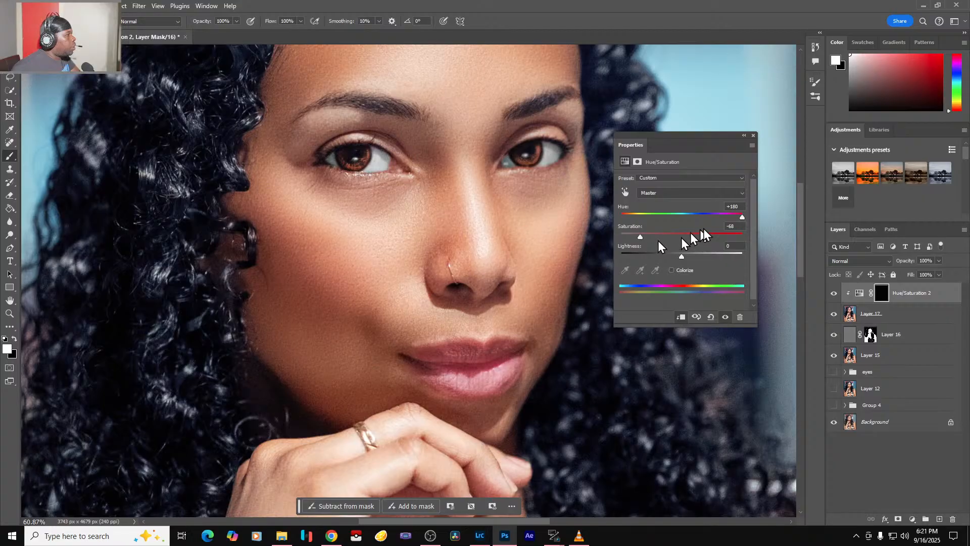
{"action": "left_click", "coordinate": [692, 194]}
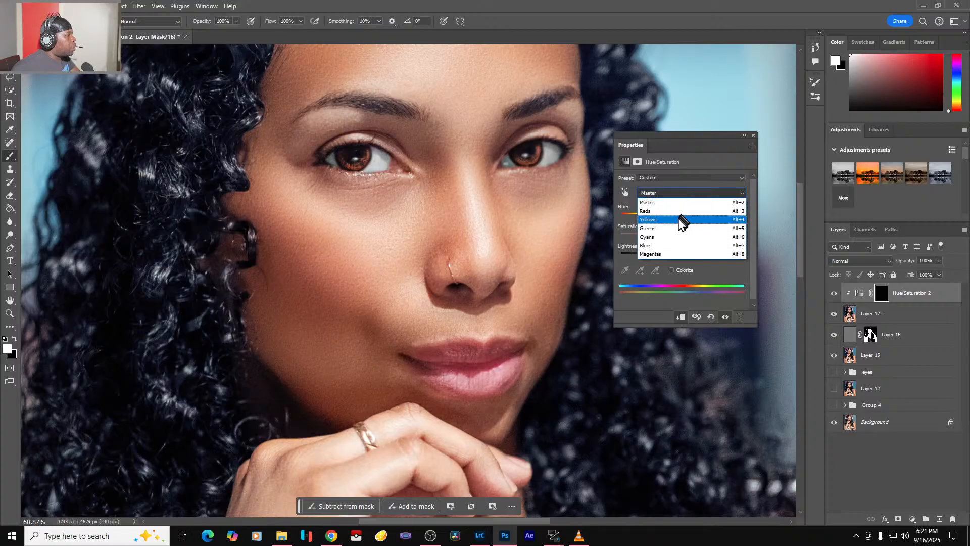
{"action": "left_click", "coordinate": [680, 217]}
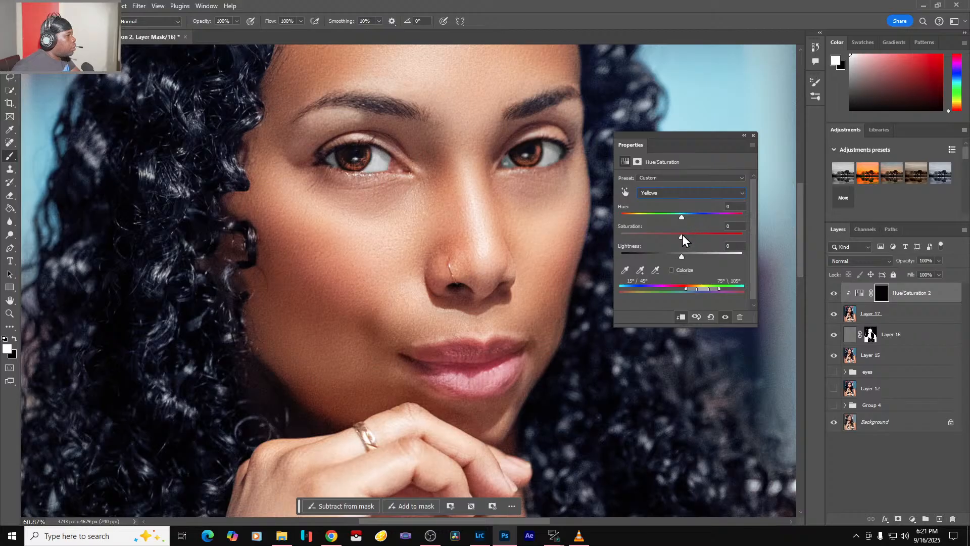
{"action": "left_click_drag", "start_coordinate": [681, 236], "coordinate": [583, 241]}
{"action": "mouse_move", "coordinate": [667, 216]}
{"action": "left_mouse_down"}
{"action": "mouse_move", "coordinate": [626, 214]}
{"action": "mouse_move", "coordinate": [762, 223]}
{"action": "mouse_move", "coordinate": [681, 220]}
{"action": "left_mouse_up"}
{"action": "key", "text": "ctrl+z"}
{"action": "key", "text": "ctrl+z"}
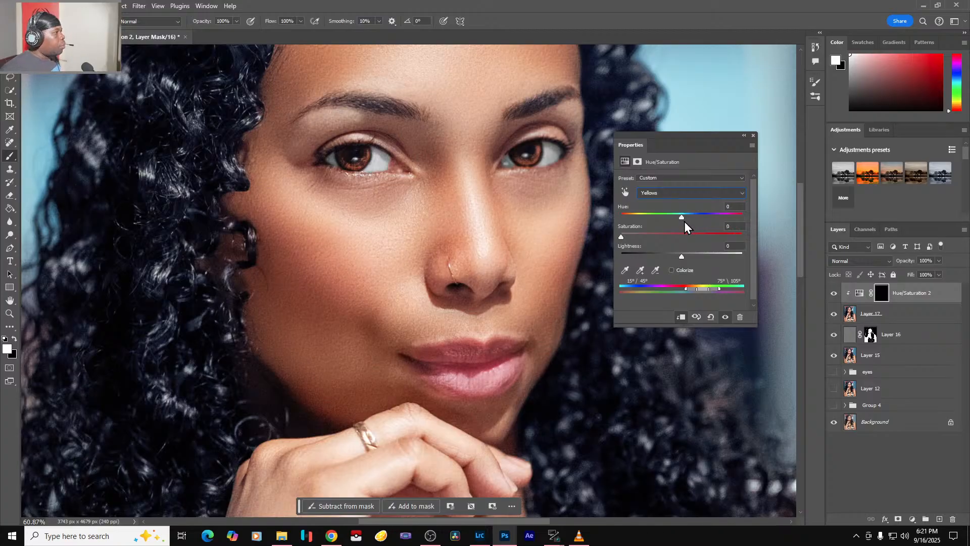
Step: Lower the opacity of the Hue/Saturation 2 adjustment layer to 75%
{"action": "left_click", "coordinate": [753, 135]}
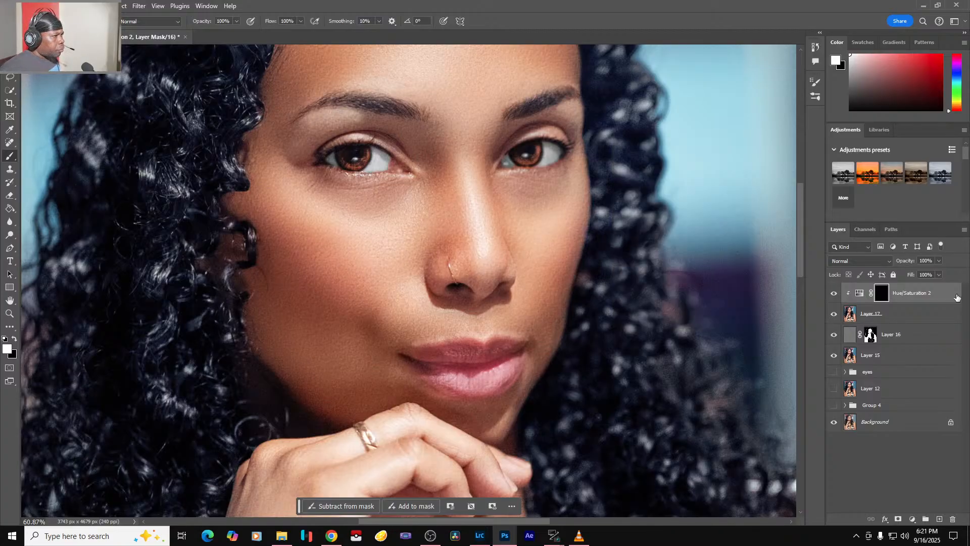
{"action": "left_click", "coordinate": [938, 261]}
{"action": "left_click", "coordinate": [894, 272]}
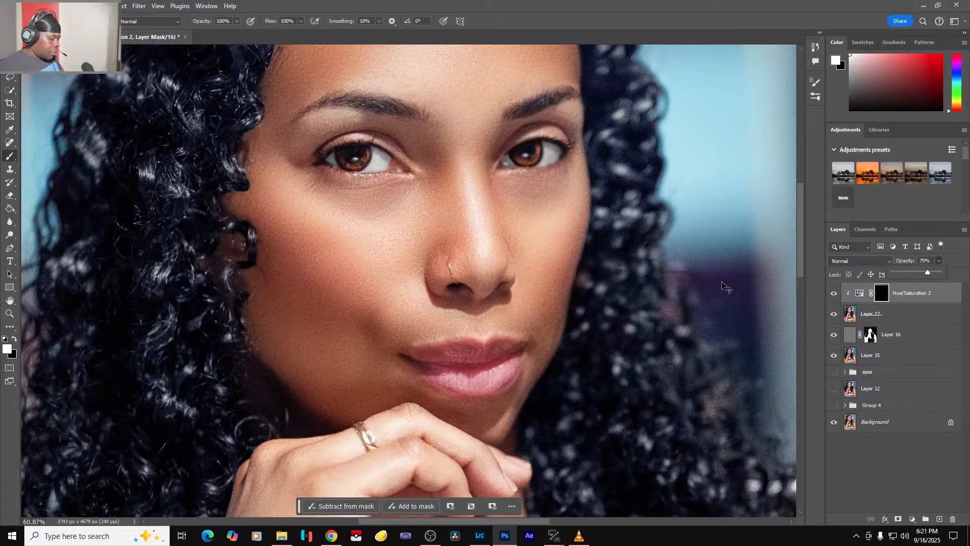
{"action": "left_click", "coordinate": [908, 458]}
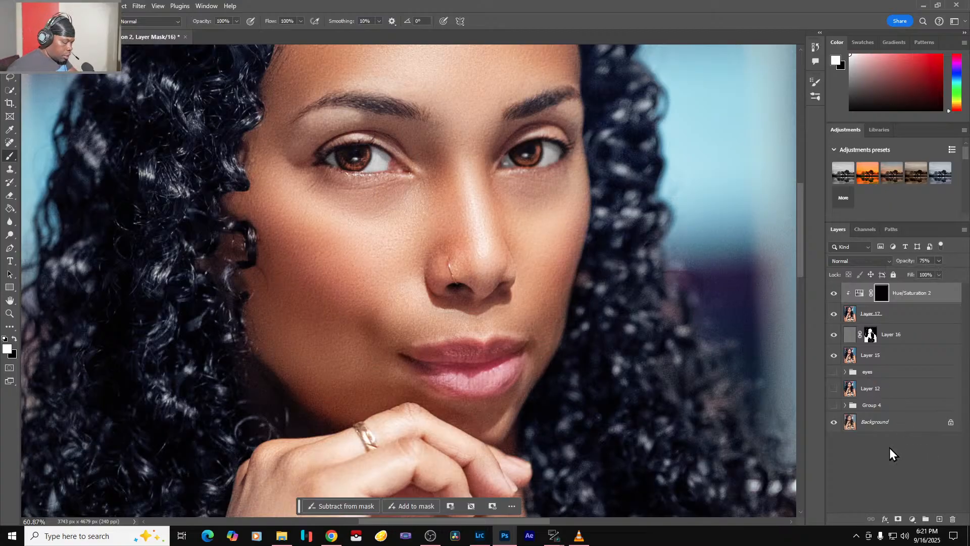
Step: Add a Curves adjustment layer on top that strongly darkens the midtones, and invert its mask to black
{"action": "key", "text": "ctrl+0"}
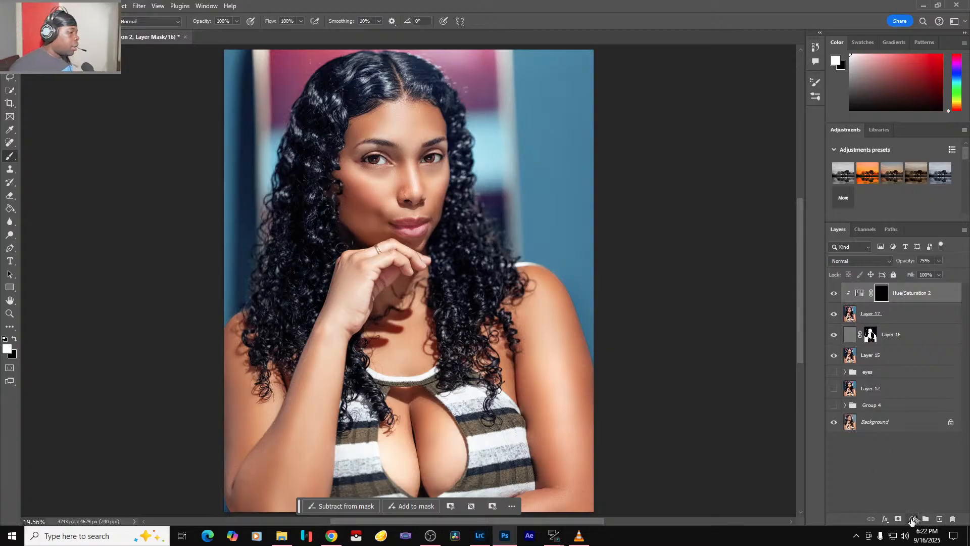
{"action": "left_click", "coordinate": [913, 519]}
{"action": "left_click", "coordinate": [907, 390]}
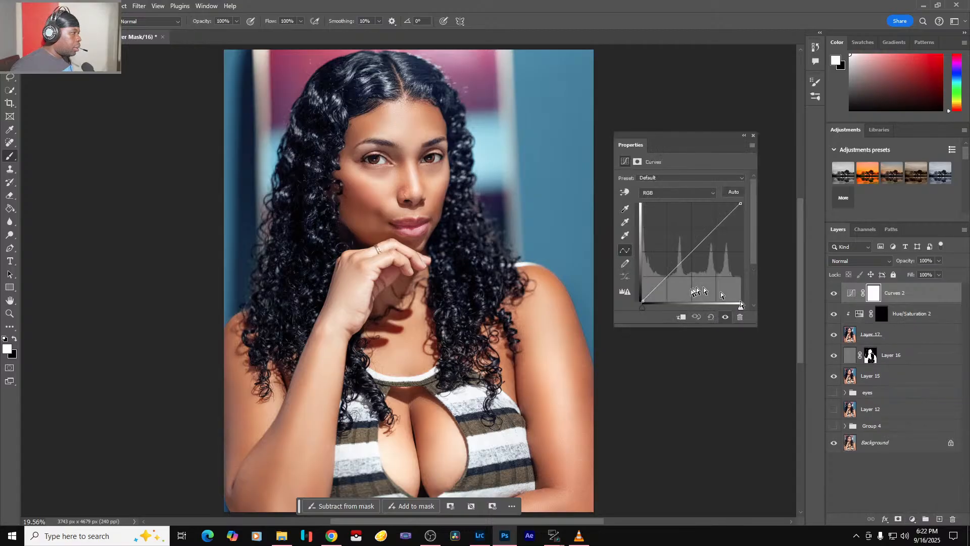
{"action": "left_click_drag", "start_coordinate": [686, 251], "coordinate": [706, 268]}
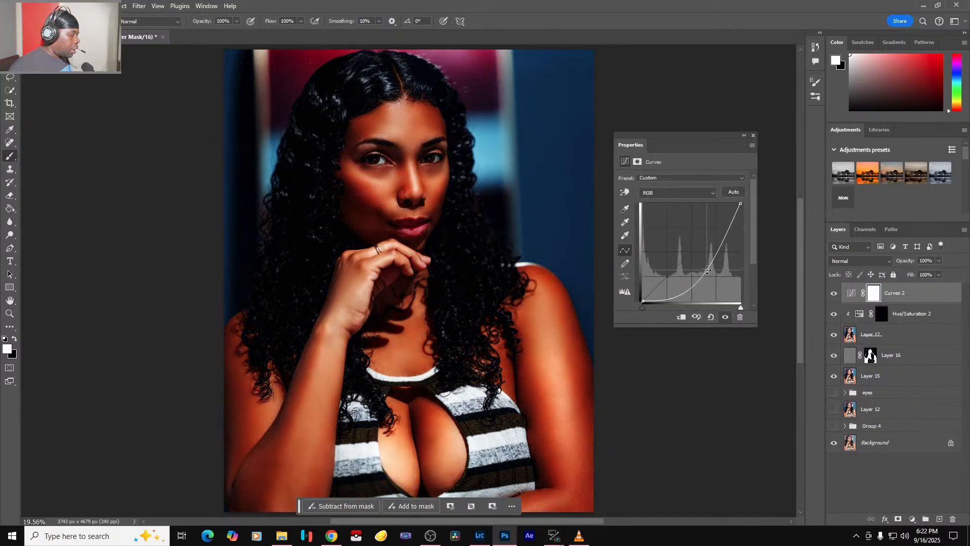
{"action": "key", "text": "ctrl+i"}
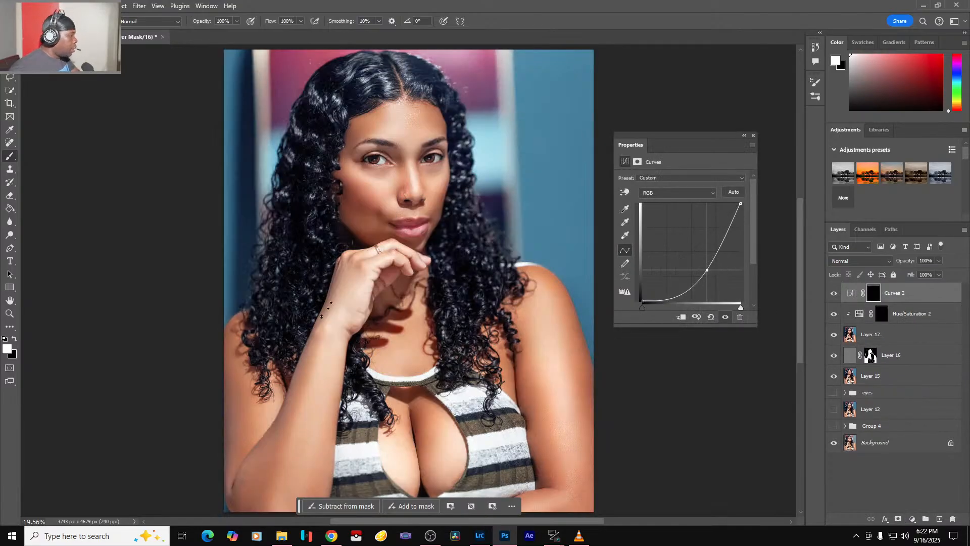
Step: Paint white with a 10% opacity brush on the Curves mask over the shaded palm and fingers, and compare before and after
{"action": "scroll", "coordinate": [333, 351], "scroll_direction": "up", "scroll_amount": 10}
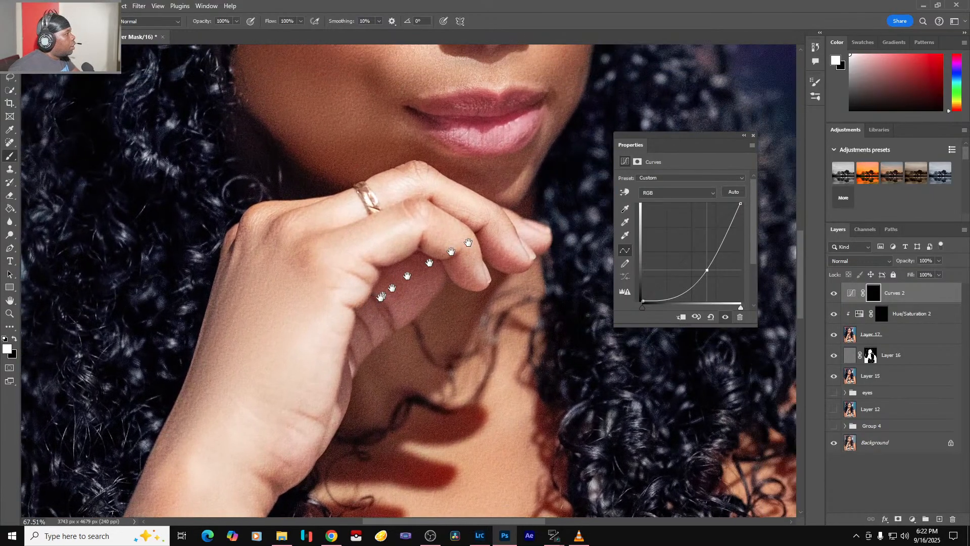
{"action": "left_click_drag", "start_coordinate": [381, 297], "coordinate": [374, 303]}
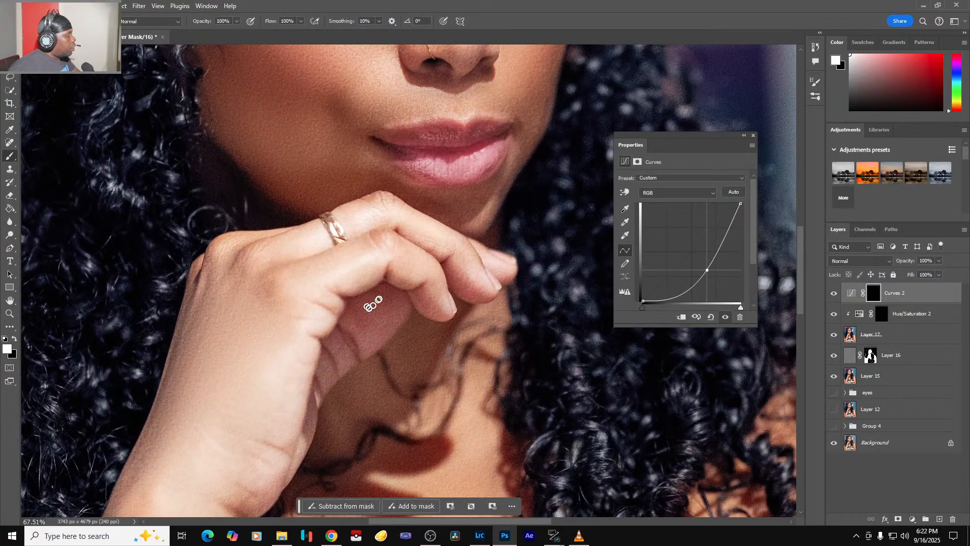
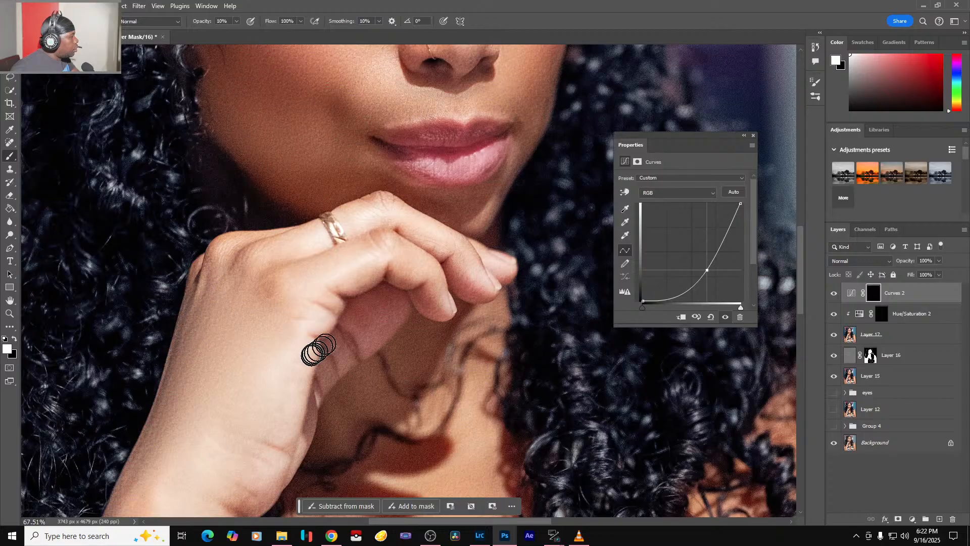
{"action": "left_click", "coordinate": [834, 295]}
{"action": "left_click", "coordinate": [835, 295]}
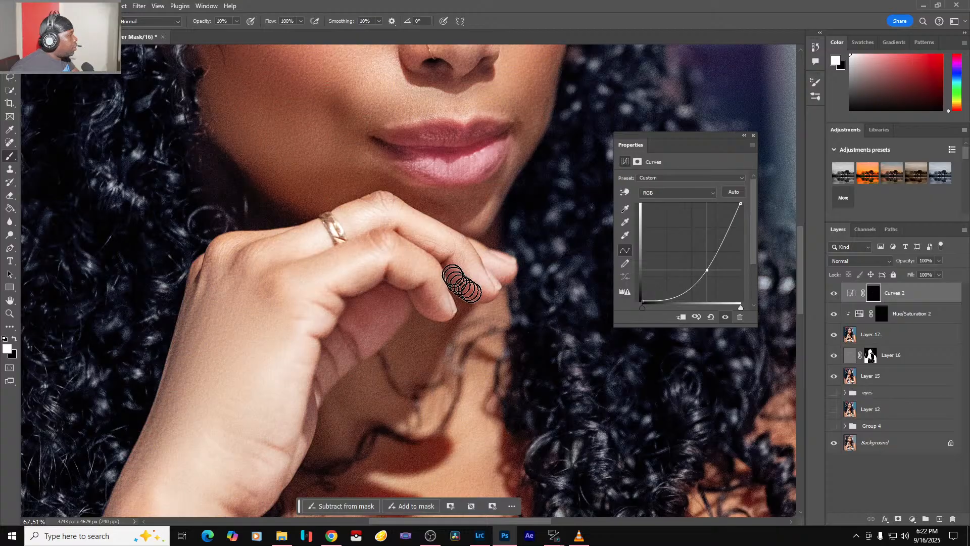
{"action": "key", "text": "bracketright"}
{"action": "key", "text": "bracketright"}
{"action": "key", "text": "bracketright"}
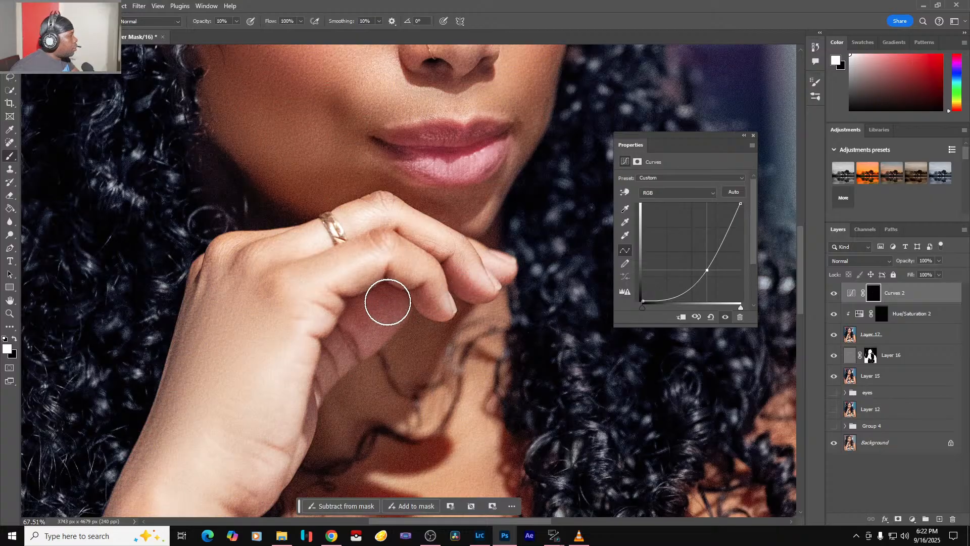
{"action": "scroll", "coordinate": [325, 364], "scroll_direction": "down", "scroll_amount": 9}
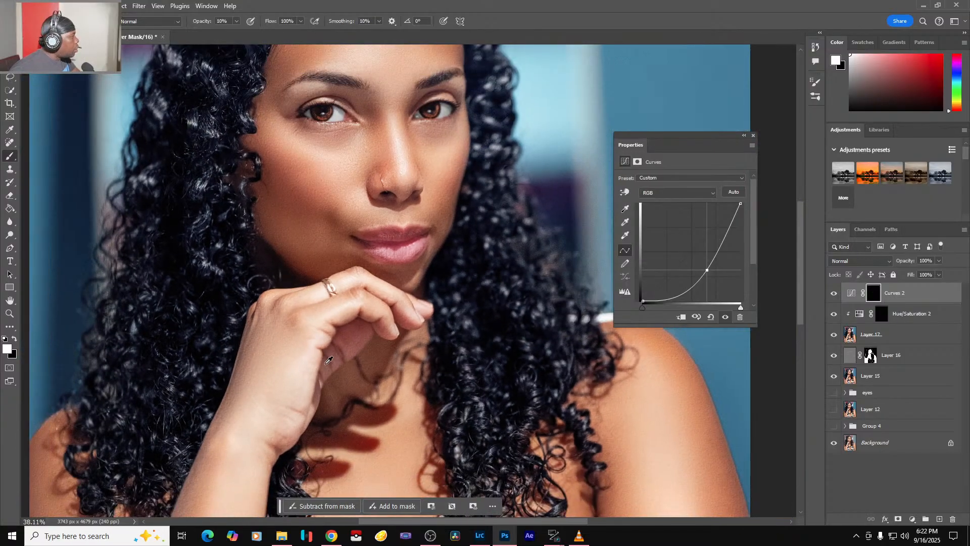
{"action": "key", "text": "ctrl+0"}
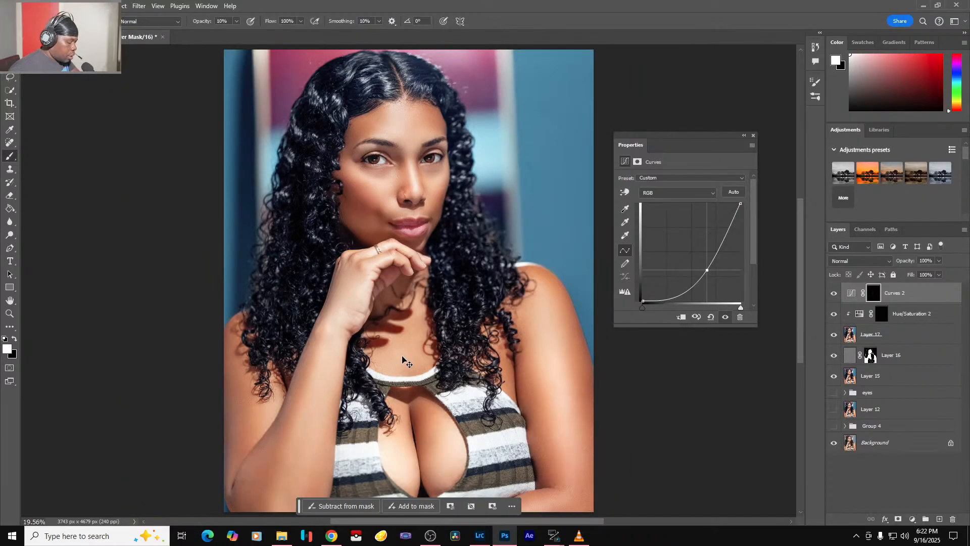
Step: Enlarge the brush and compare the whole portrait with and without the Curves 2 adjustment
{"action": "left_click", "coordinate": [834, 293]}
{"action": "left_click", "coordinate": [834, 293]}
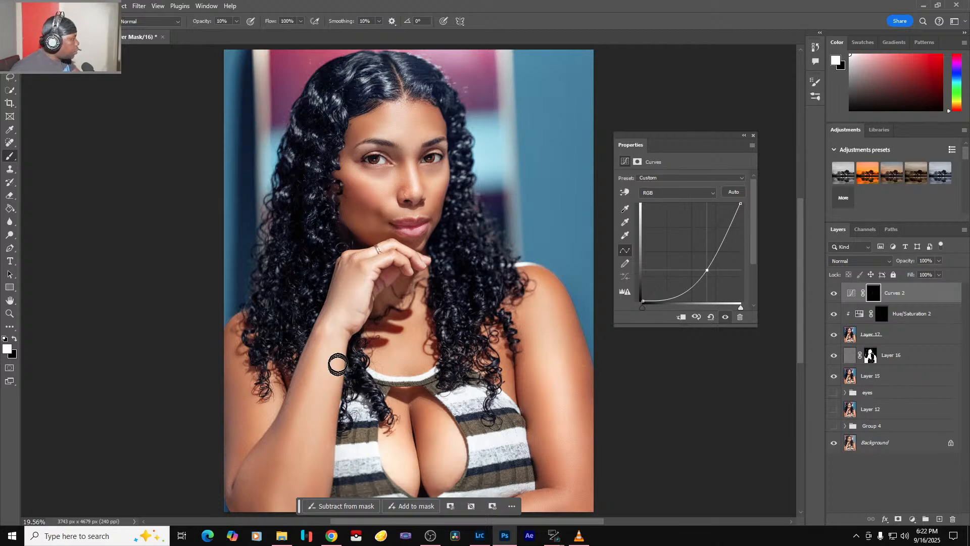
{"action": "key", "text": "bracketright"}
{"action": "key", "text": "bracketright"}
{"action": "key", "text": "bracketright"}
{"action": "key", "text": "bracketright"}
{"action": "key", "text": "bracketright"}
{"action": "key", "text": "bracketright"}
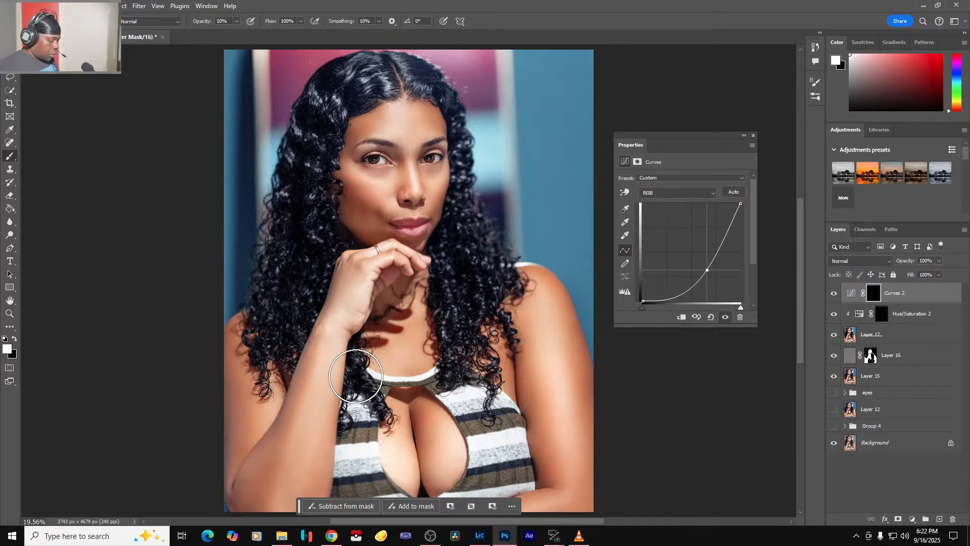
{"action": "scroll", "coordinate": [359, 414], "scroll_direction": "down", "scroll_amount": 1}
{"action": "scroll", "coordinate": [358, 414], "scroll_direction": "down", "scroll_amount": 4}
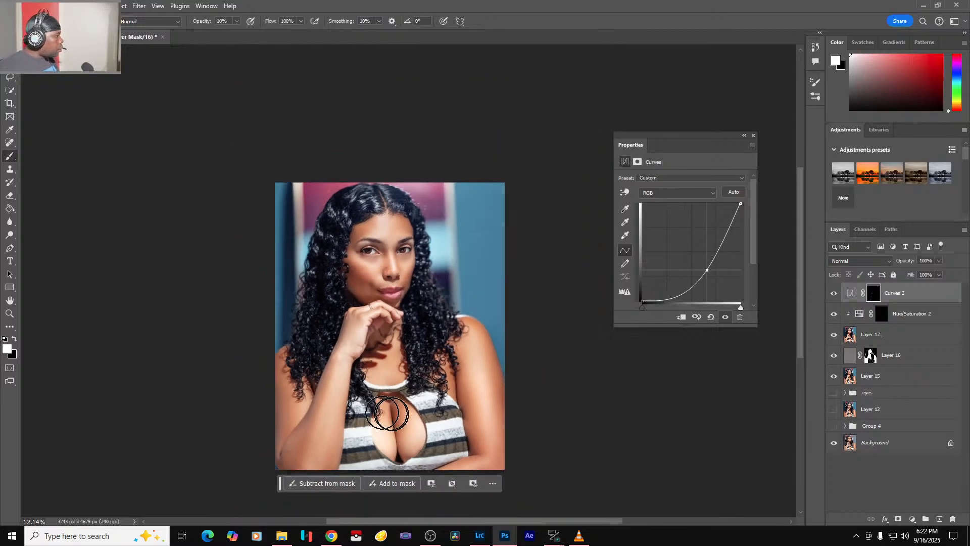
{"action": "left_click", "coordinate": [834, 294]}
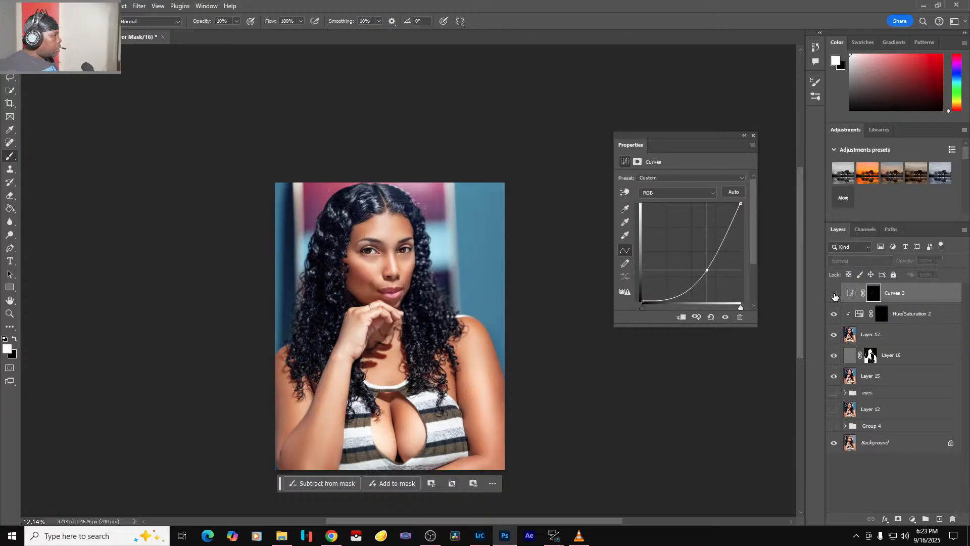
{"action": "left_click", "coordinate": [834, 294]}
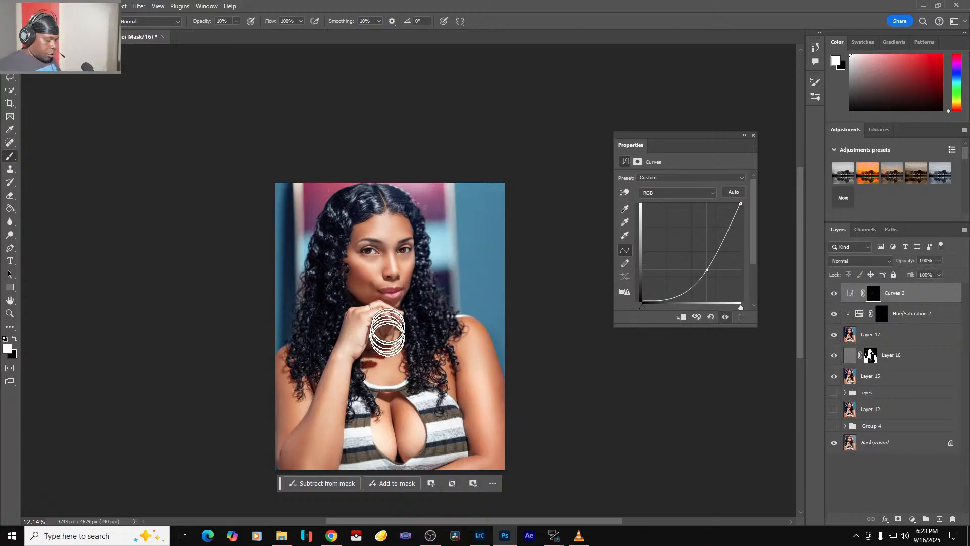
Step: Shrink the brush, raise its opacity to 30%, and check the Curves 2 adjustment before and after
{"action": "scroll", "coordinate": [379, 336], "scroll_direction": "up", "scroll_amount": 3}
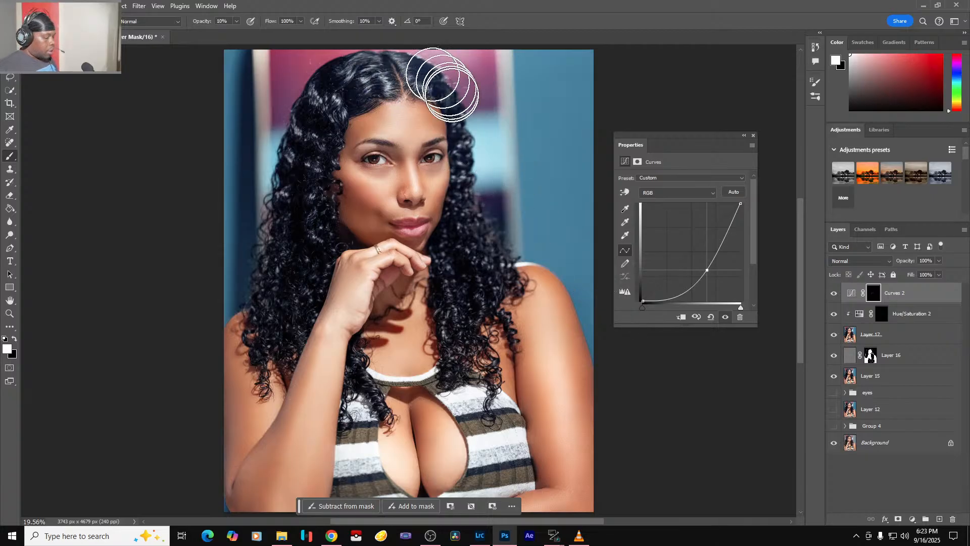
{"action": "key", "text": "bracketleft"}
{"action": "key", "text": "bracketleft"}
{"action": "key", "text": "bracketleft"}
{"action": "key", "text": "bracketleft"}
{"action": "key", "text": "bracketleft"}
{"action": "key", "text": "bracketleft"}
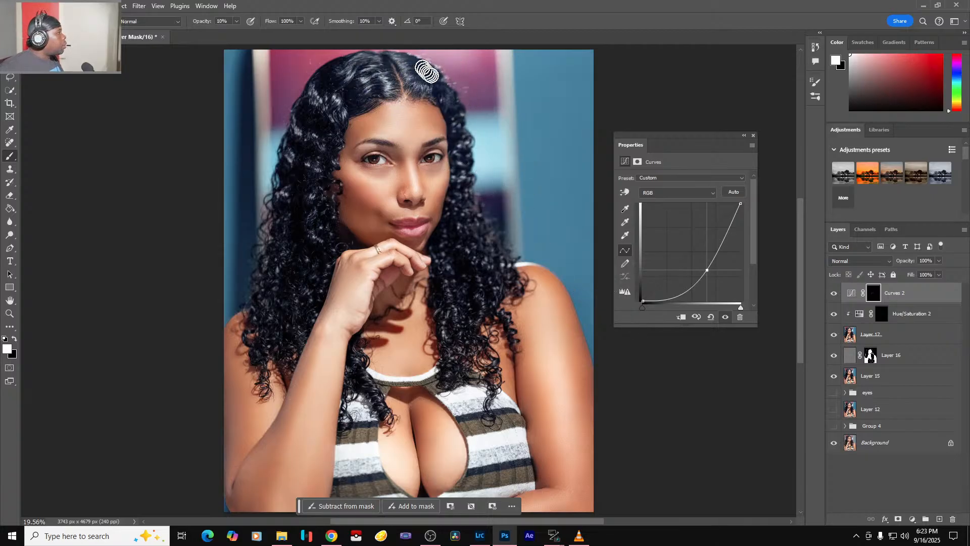
{"action": "key", "text": "3"}
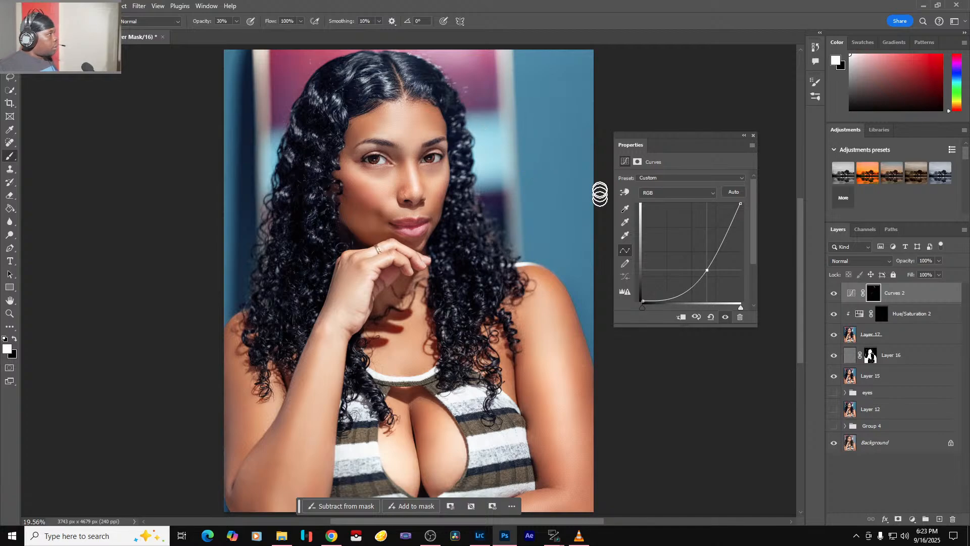
{"action": "left_click", "coordinate": [835, 294]}
{"action": "left_click", "coordinate": [835, 295]}
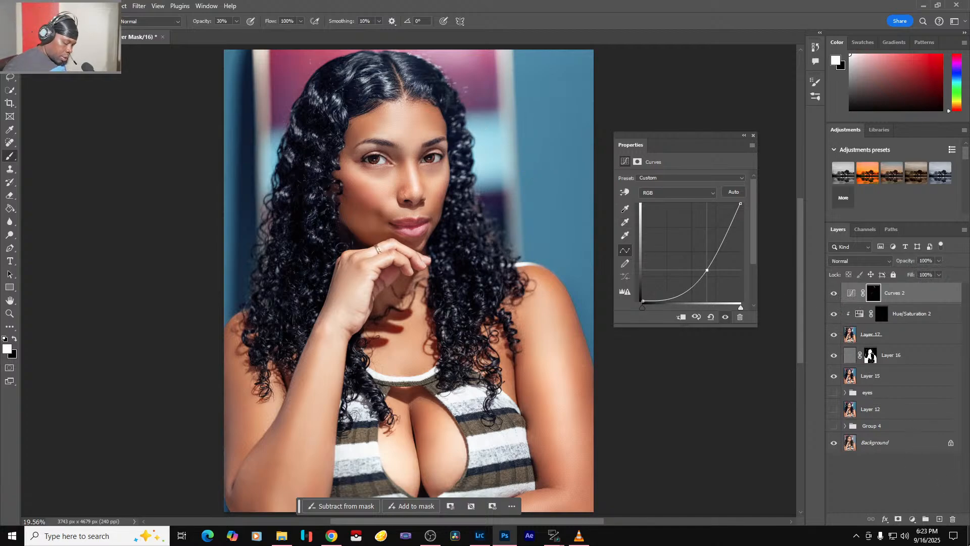
Step: Stamp all visible layers into a new merged layer on top and duplicate that layer
{"action": "key", "text": "ctrl+shift+alt+e"}
{"action": "key", "text": "x"}
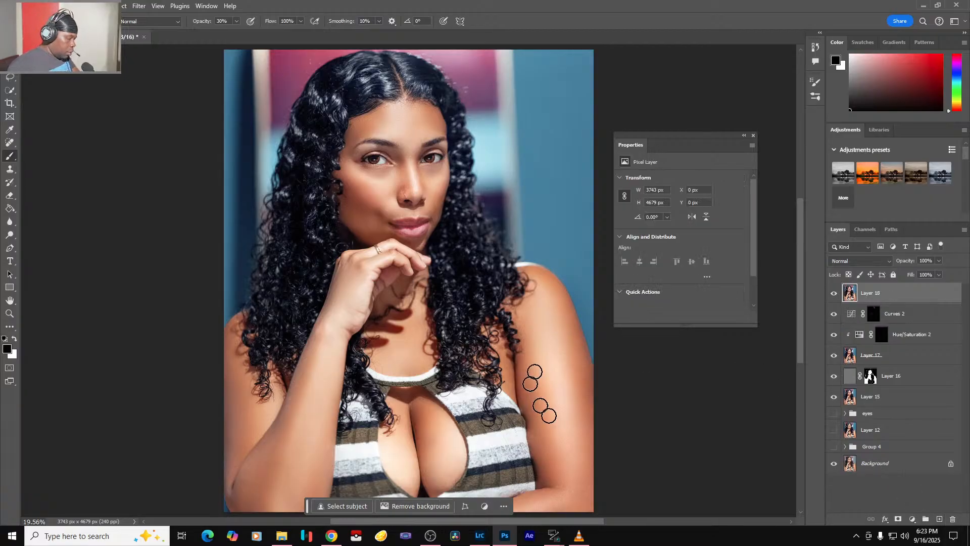
{"action": "key", "text": "ctrl+j"}
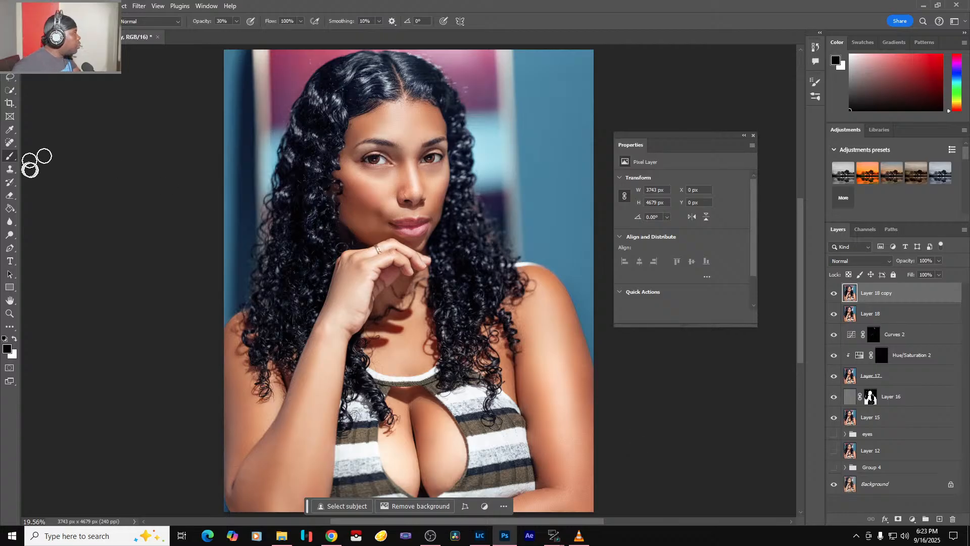
{"action": "left_click", "coordinate": [58, 6]}
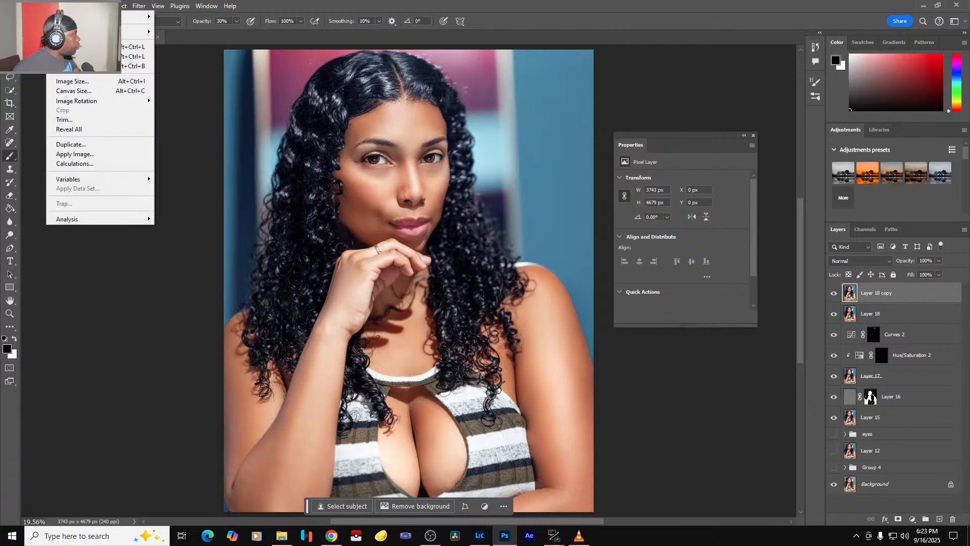
{"action": "mouse_move", "coordinate": [136, 31]}
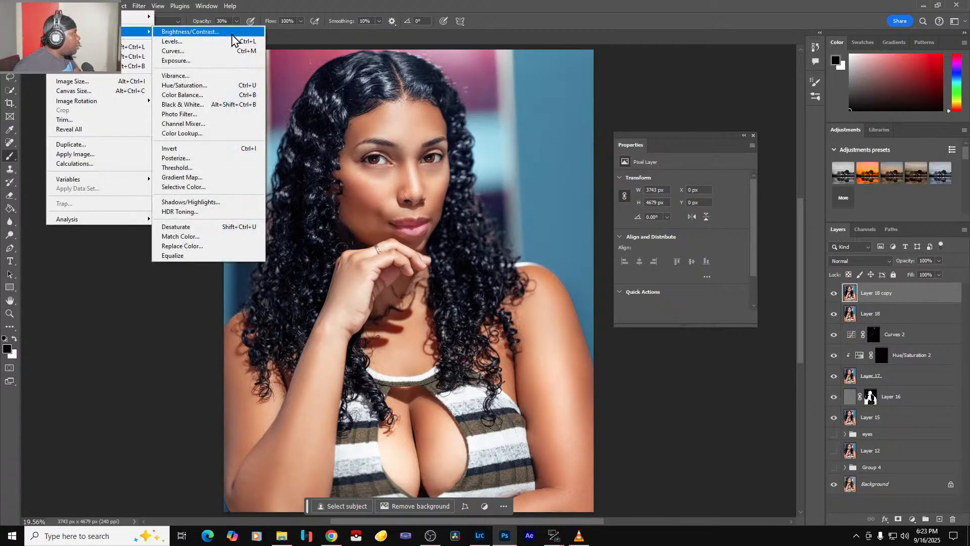
{"action": "key", "text": "Escape"}
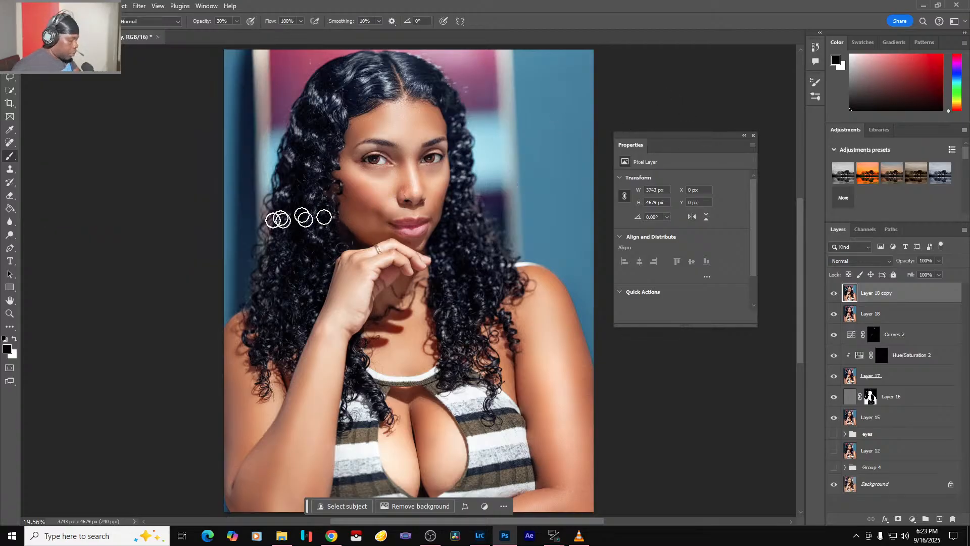
Step: Apply a Brightness/Contrast adjustment to Layer 18 copy with the contrast lowered to -50
{"action": "scroll", "coordinate": [340, 208], "scroll_direction": "up", "scroll_amount": 2}
{"action": "scroll", "coordinate": [340, 208], "scroll_direction": "up", "scroll_amount": 3}
{"action": "left_click_drag", "start_coordinate": [474, 206], "coordinate": [347, 421]}
{"action": "left_click", "coordinate": [58, 6]}
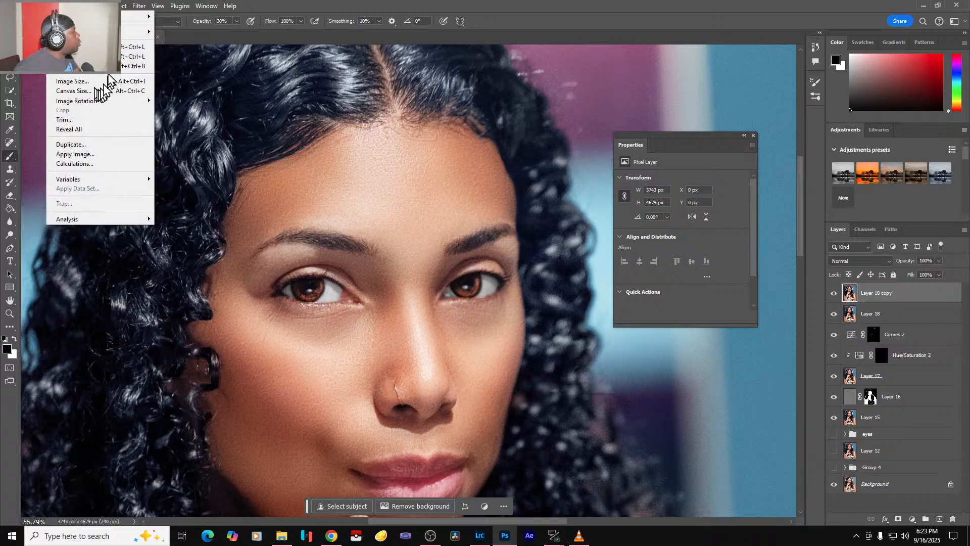
{"action": "mouse_move", "coordinate": [136, 31]}
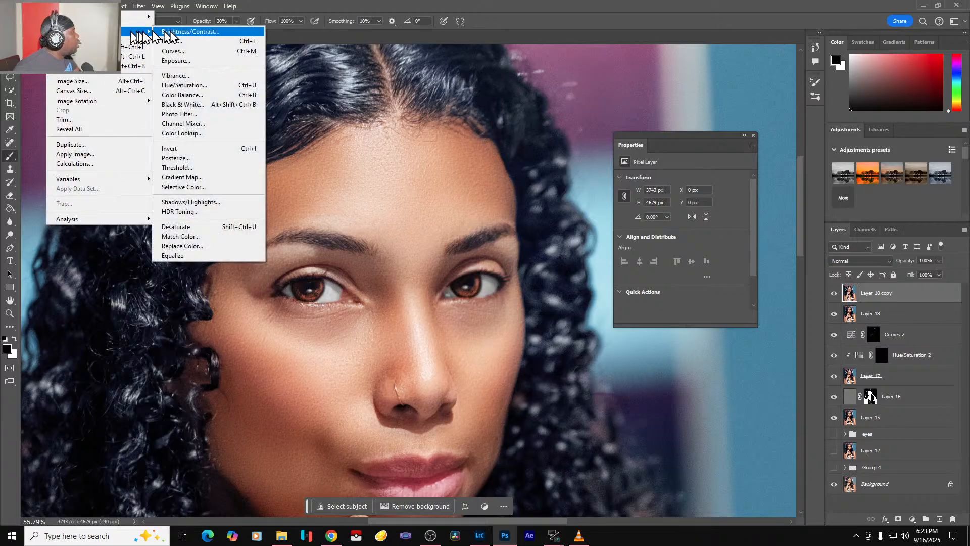
{"action": "left_click", "coordinate": [201, 32]}
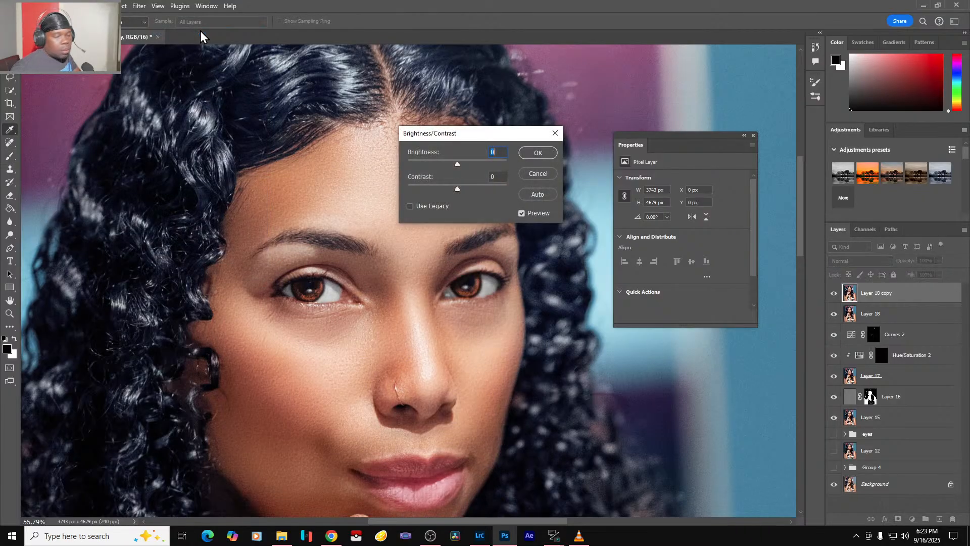
{"action": "left_click_drag", "start_coordinate": [408, 189], "coordinate": [375, 189]}
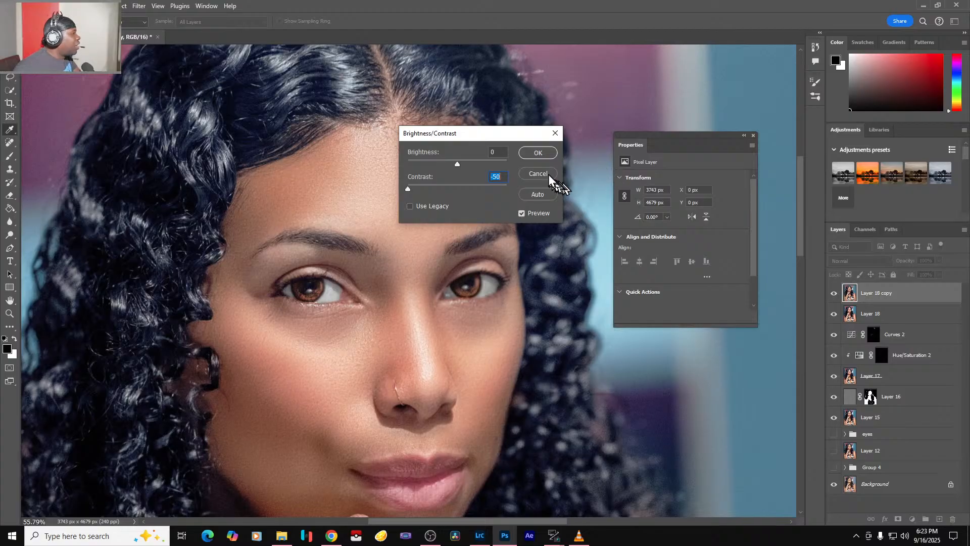
{"action": "left_click", "coordinate": [538, 153]}
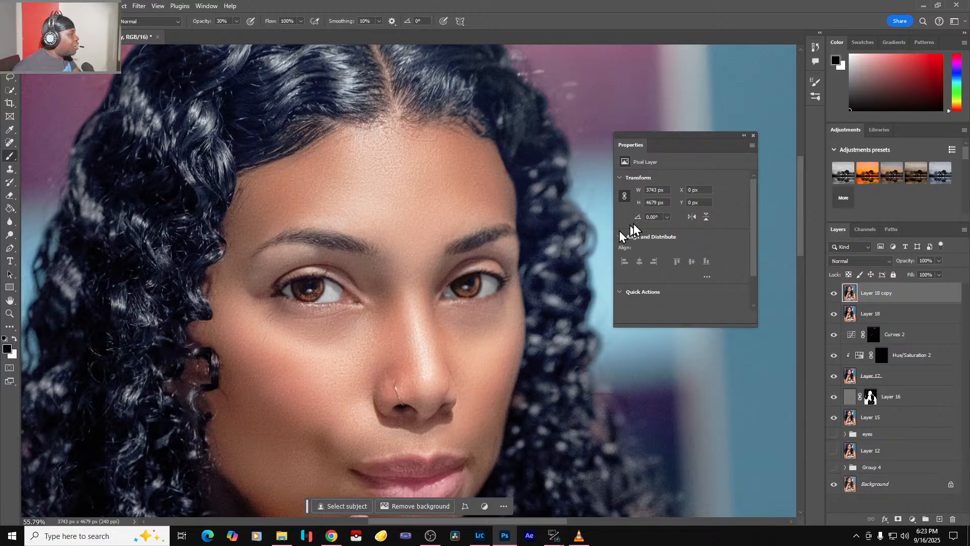
Step: Apply the High Pass filter to Layer 18 copy with a radius of 2.5 pixels
{"action": "left_click", "coordinate": [138, 6]}
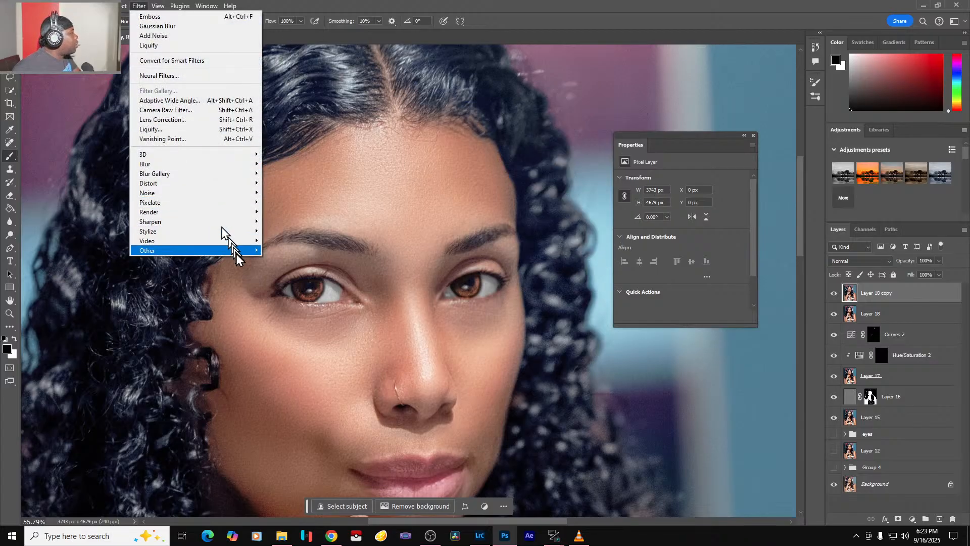
{"action": "mouse_move", "coordinate": [237, 250]}
{"action": "left_click", "coordinate": [286, 260]}
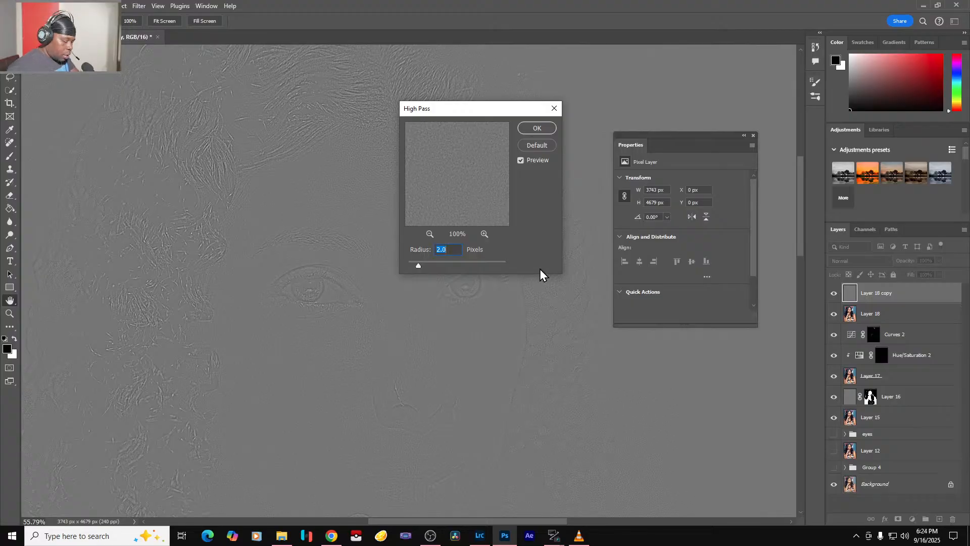
{"action": "left_click", "coordinate": [753, 135]}
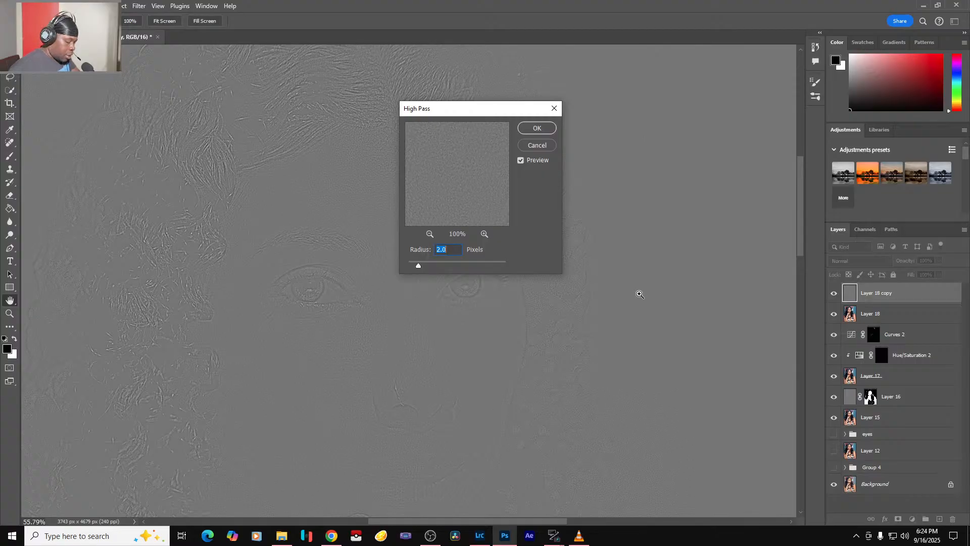
{"action": "scroll", "coordinate": [639, 294], "scroll_direction": "down", "scroll_amount": 5}
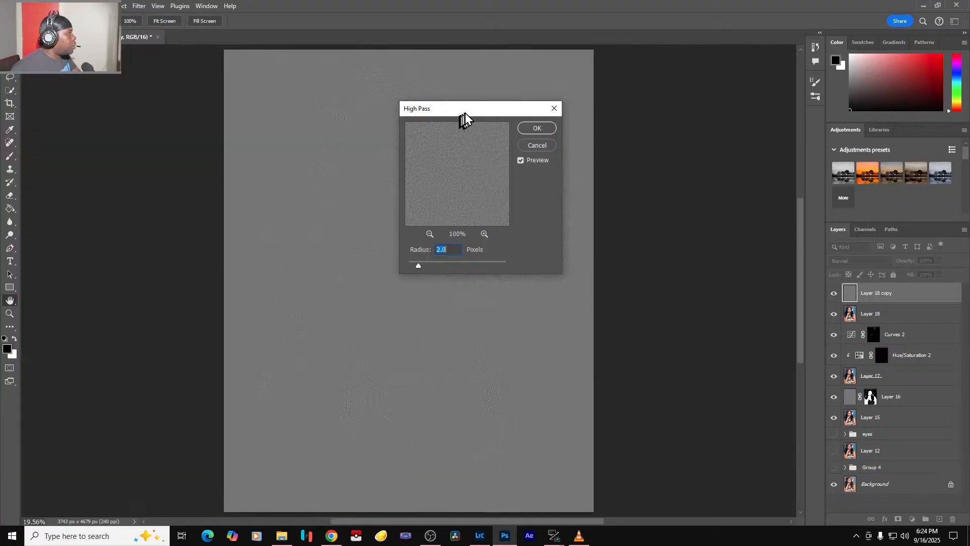
{"action": "left_click_drag", "start_coordinate": [465, 110], "coordinate": [659, 108]}
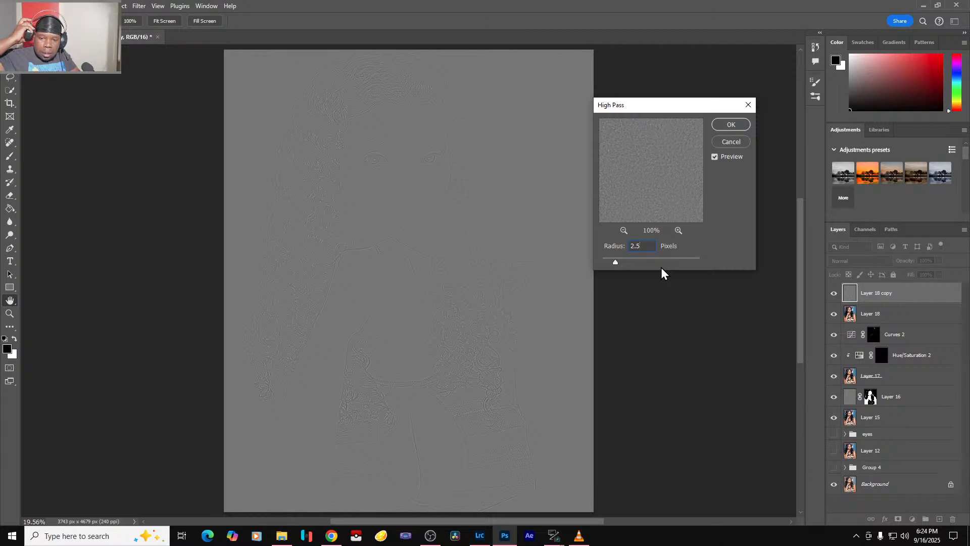
{"action": "left_click", "coordinate": [730, 125]}
{"action": "key", "text": "b"}
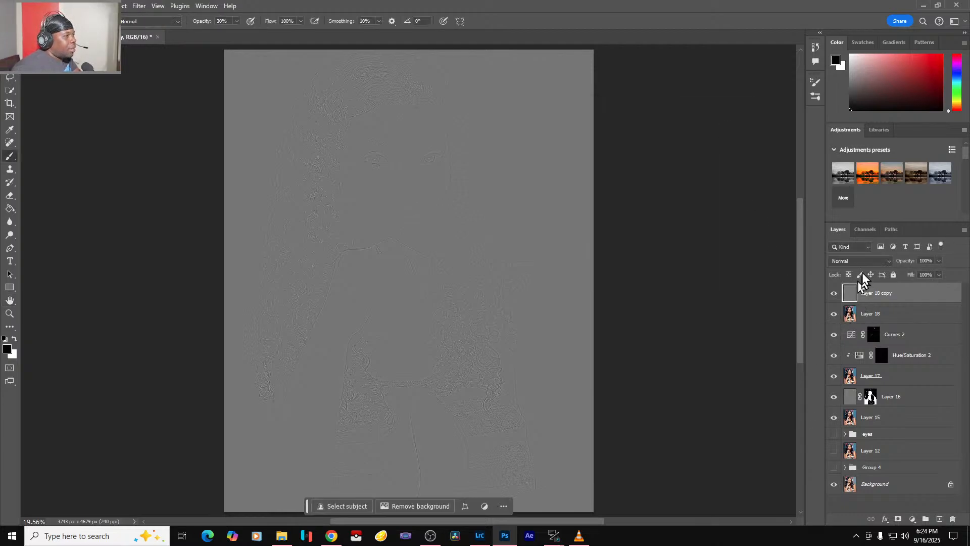
Step: Set the blend mode of the High Pass layer to Linear Light and compare the face before and after sharpening
{"action": "left_click", "coordinate": [862, 263]}
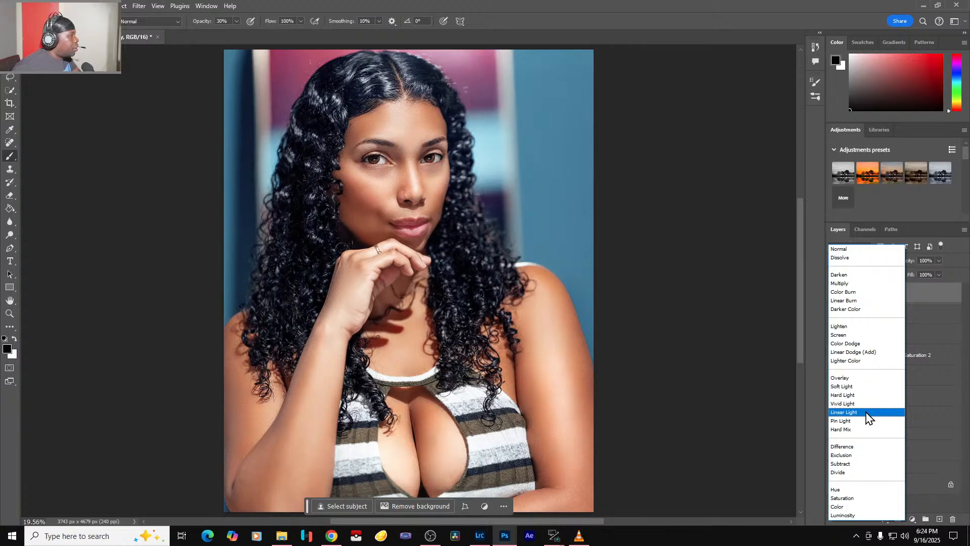
{"action": "left_click", "coordinate": [867, 413]}
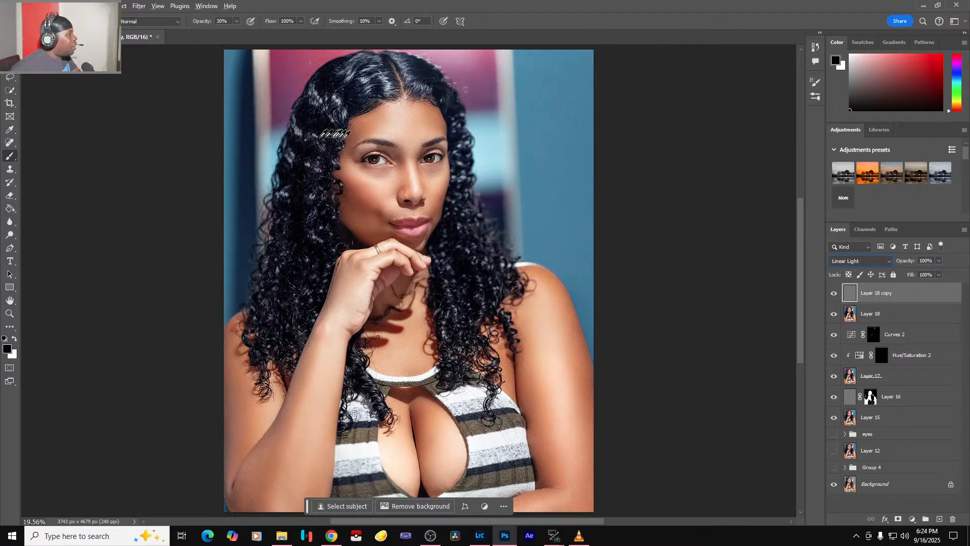
{"action": "scroll", "coordinate": [309, 128], "scroll_direction": "up", "scroll_amount": 5}
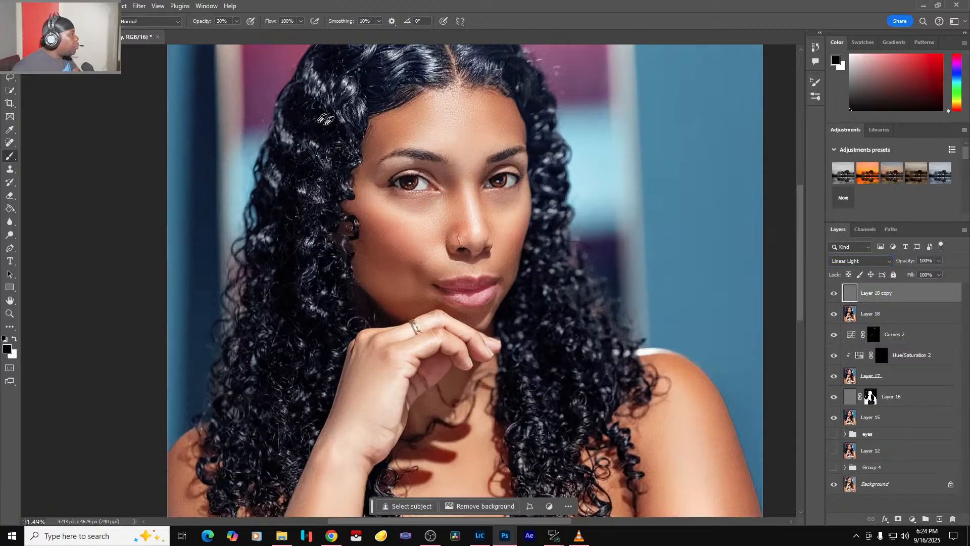
{"action": "left_click_drag", "start_coordinate": [554, 223], "coordinate": [444, 217]}
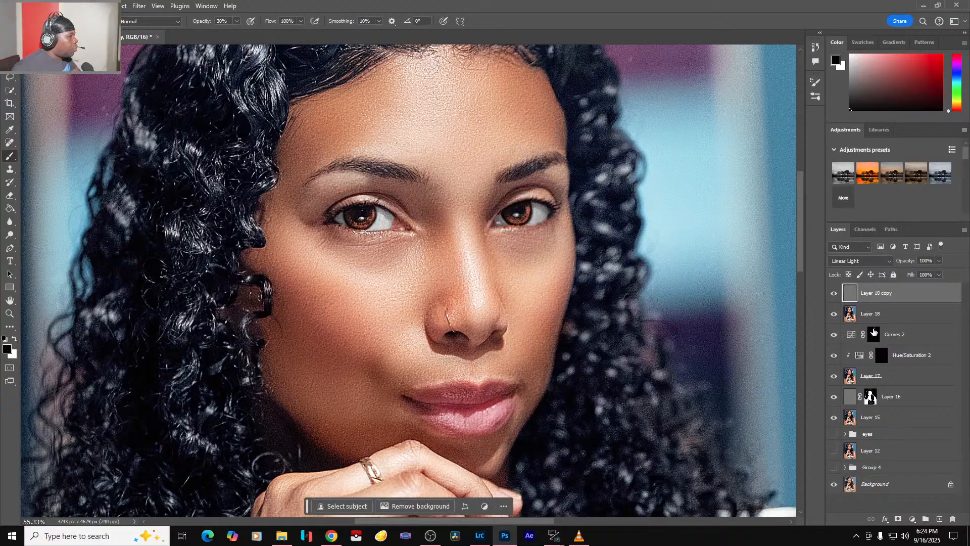
{"action": "left_click", "coordinate": [834, 295]}
{"action": "left_click", "coordinate": [833, 296]}
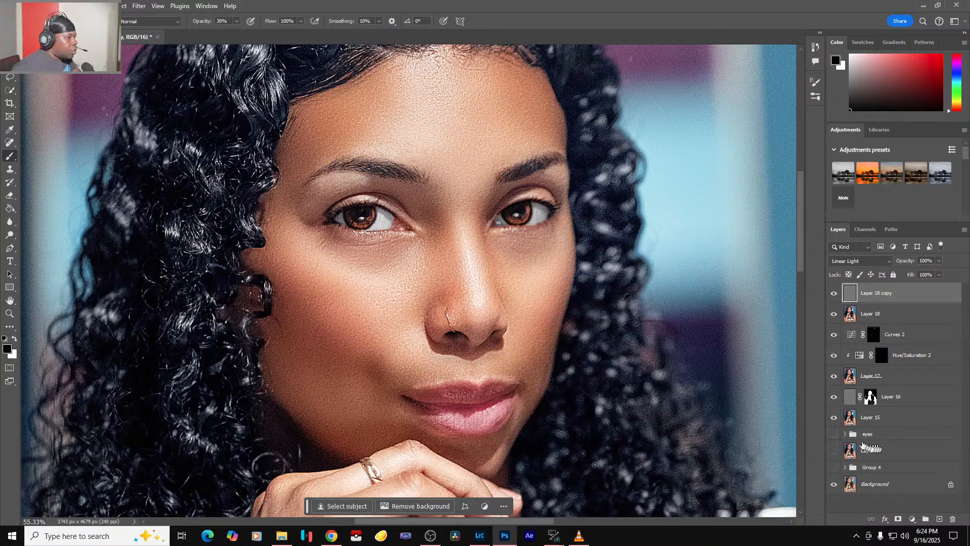
Step: Select the woman on Layer 18, try masking the layer with that selection, and undo the mask
{"action": "left_click", "coordinate": [850, 315]}
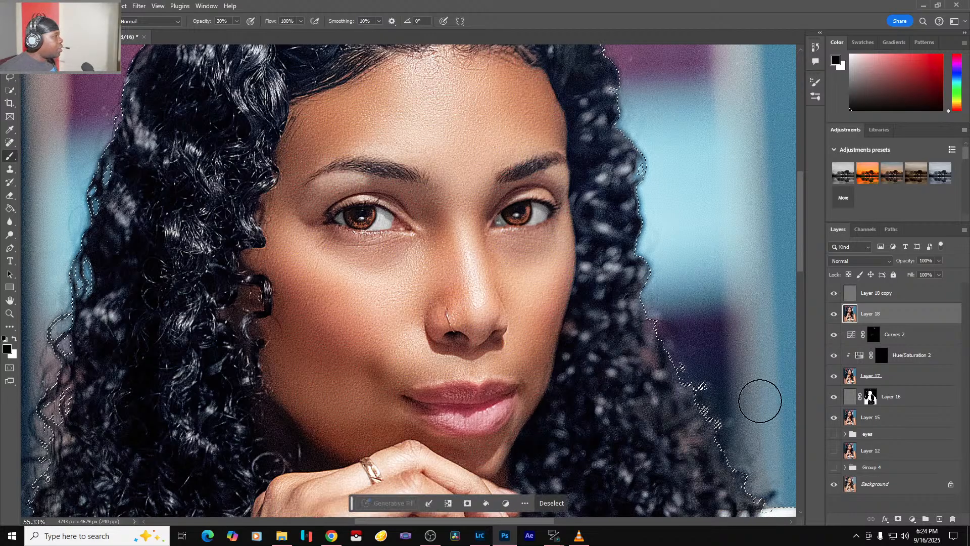
{"action": "key", "text": "ctrl+0"}
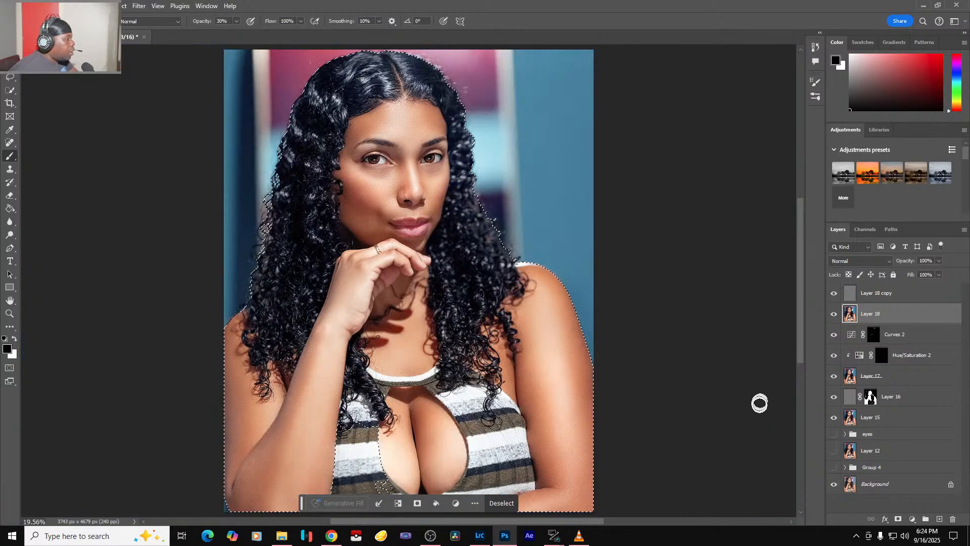
{"action": "left_click", "coordinate": [897, 519]}
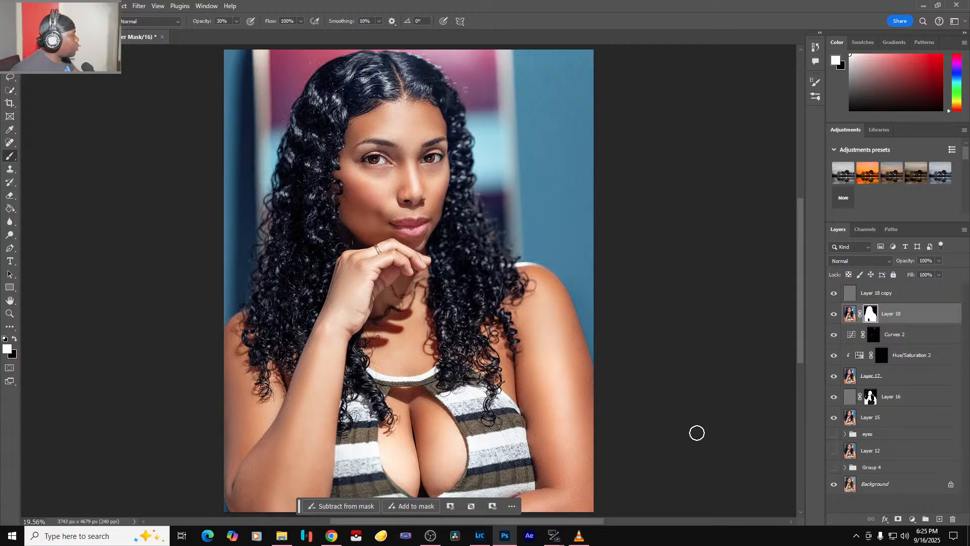
{"action": "key", "text": "ctrl+z"}
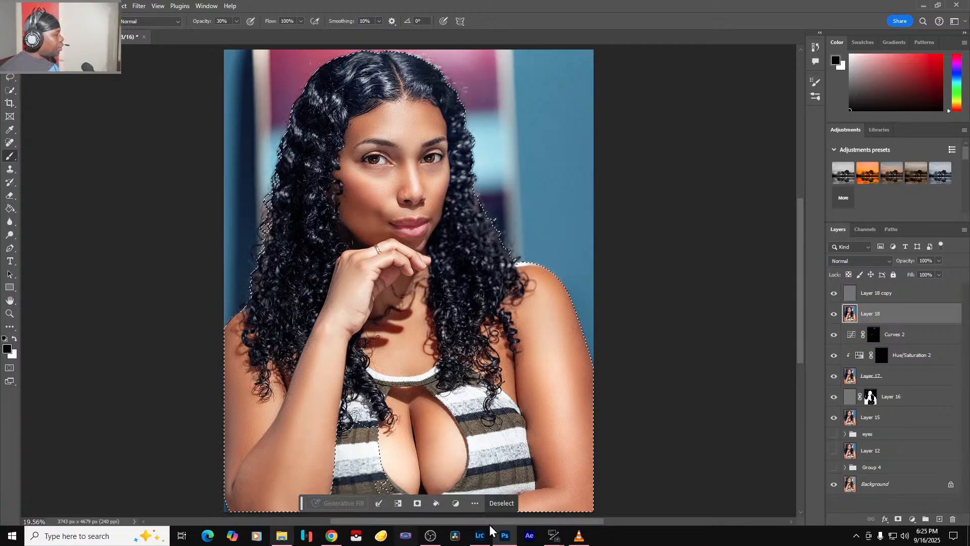
Step: Extend the subject selection over the missed part of the striped top with Quick Selection and mask Layer 18 with it
{"action": "left_click", "coordinate": [9, 90]}
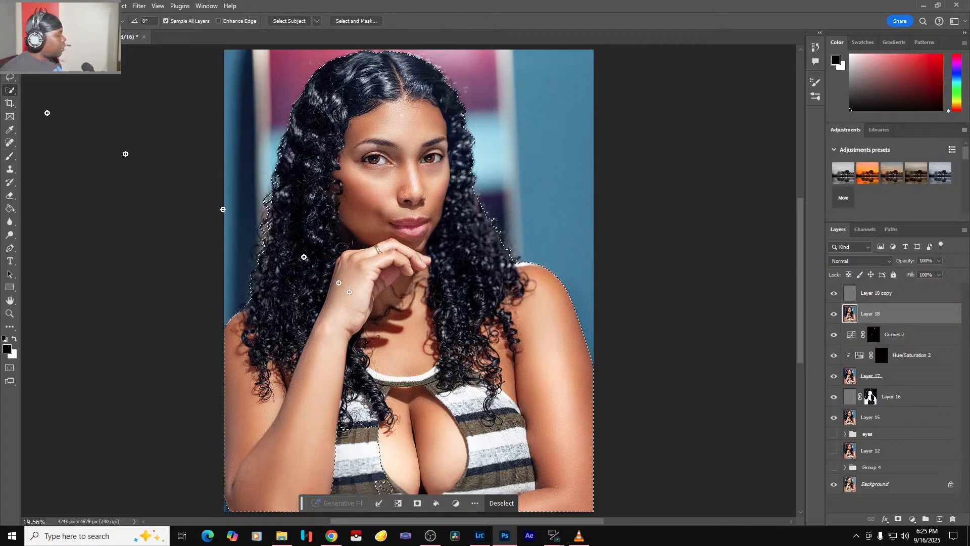
{"action": "scroll", "coordinate": [380, 351], "scroll_direction": "down", "scroll_amount": 3}
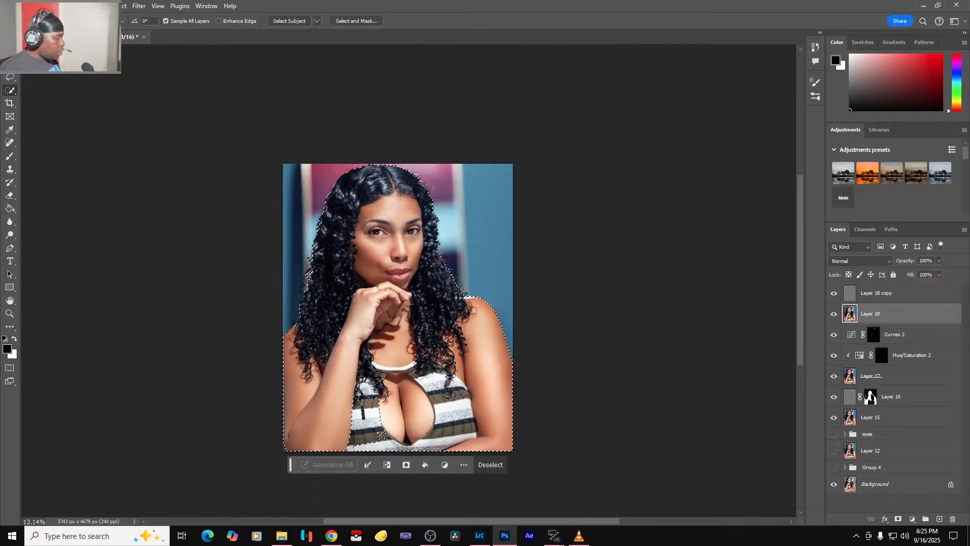
{"action": "left_click", "coordinate": [360, 410]}
{"action": "mouse_move", "coordinate": [360, 410]}
{"action": "left_mouse_down"}
{"action": "mouse_move", "coordinate": [383, 440]}
{"action": "mouse_move", "coordinate": [364, 443]}
{"action": "left_mouse_up"}
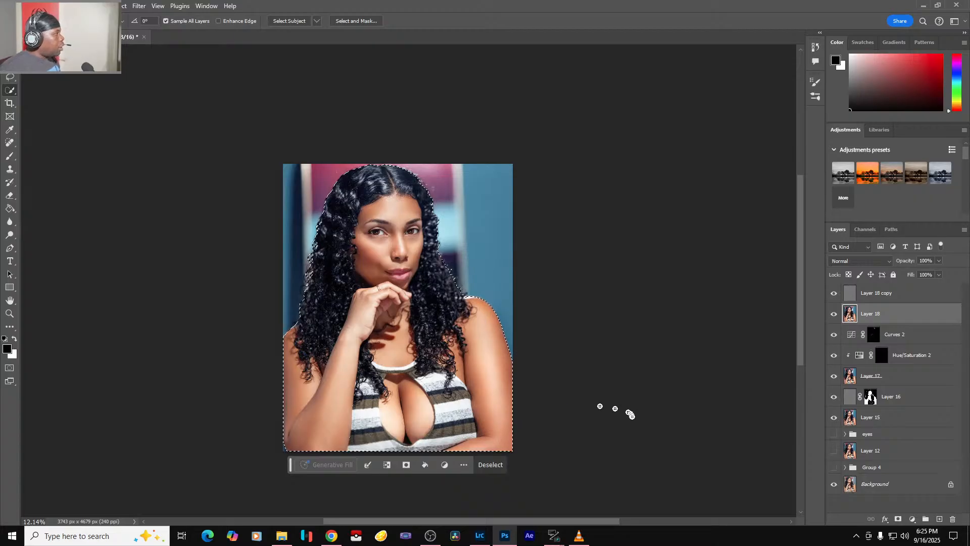
{"action": "left_click", "coordinate": [898, 521]}
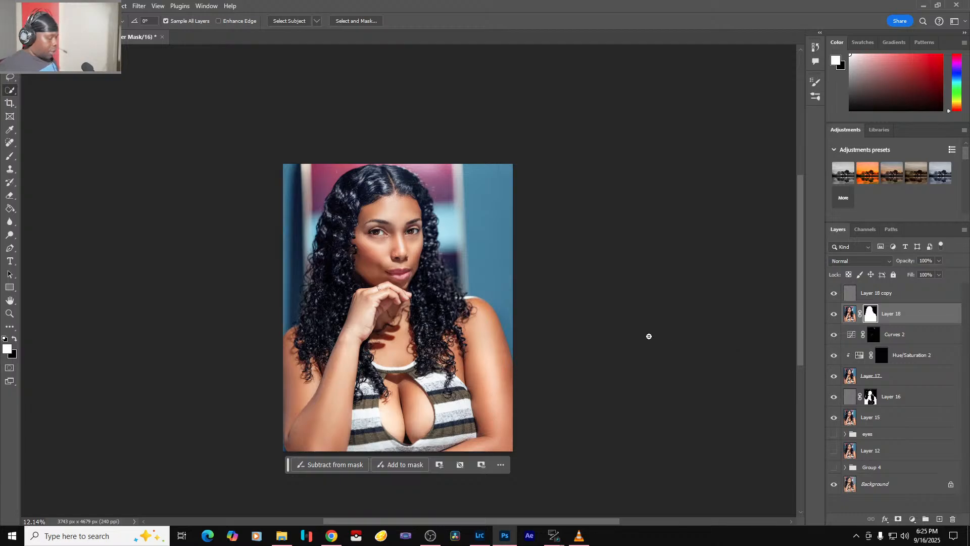
Step: Select the hair and background, black them out in Layer 18's mask, and deselect
{"action": "scroll", "coordinate": [652, 335], "scroll_direction": "up", "scroll_amount": 3}
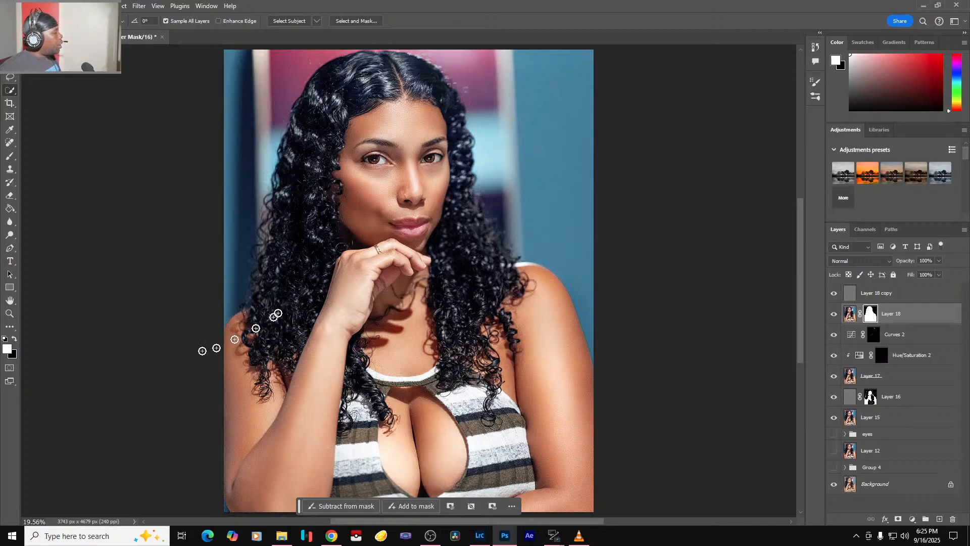
{"action": "mouse_move", "coordinate": [290, 303]}
{"action": "left_mouse_down"}
{"action": "mouse_move", "coordinate": [314, 99]}
{"action": "mouse_move", "coordinate": [349, 70]}
{"action": "mouse_move", "coordinate": [388, 69]}
{"action": "mouse_move", "coordinate": [345, 88]}
{"action": "mouse_move", "coordinate": [423, 83]}
{"action": "mouse_move", "coordinate": [433, 92]}
{"action": "mouse_move", "coordinate": [416, 90]}
{"action": "mouse_move", "coordinate": [451, 110]}
{"action": "mouse_move", "coordinate": [461, 149]}
{"action": "mouse_move", "coordinate": [455, 275]}
{"action": "mouse_move", "coordinate": [474, 305]}
{"action": "mouse_move", "coordinate": [482, 231]}
{"action": "mouse_move", "coordinate": [509, 256]}
{"action": "mouse_move", "coordinate": [513, 273]}
{"action": "mouse_move", "coordinate": [473, 299]}
{"action": "mouse_move", "coordinate": [455, 373]}
{"action": "left_mouse_up"}
{"action": "mouse_move", "coordinate": [295, 348]}
{"action": "left_mouse_down"}
{"action": "mouse_move", "coordinate": [262, 337]}
{"action": "mouse_move", "coordinate": [253, 311]}
{"action": "mouse_move", "coordinate": [272, 204]}
{"action": "left_mouse_up"}
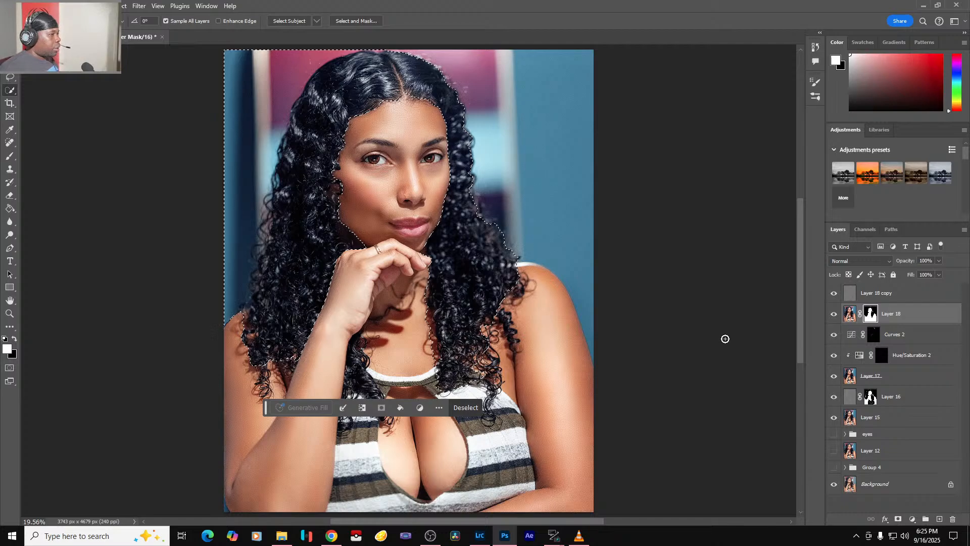
{"action": "mouse_move", "coordinate": [555, 232]}
{"action": "left_mouse_down"}
{"action": "mouse_move", "coordinate": [519, 238]}
{"action": "mouse_move", "coordinate": [494, 199]}
{"action": "mouse_move", "coordinate": [480, 124]}
{"action": "left_mouse_up"}
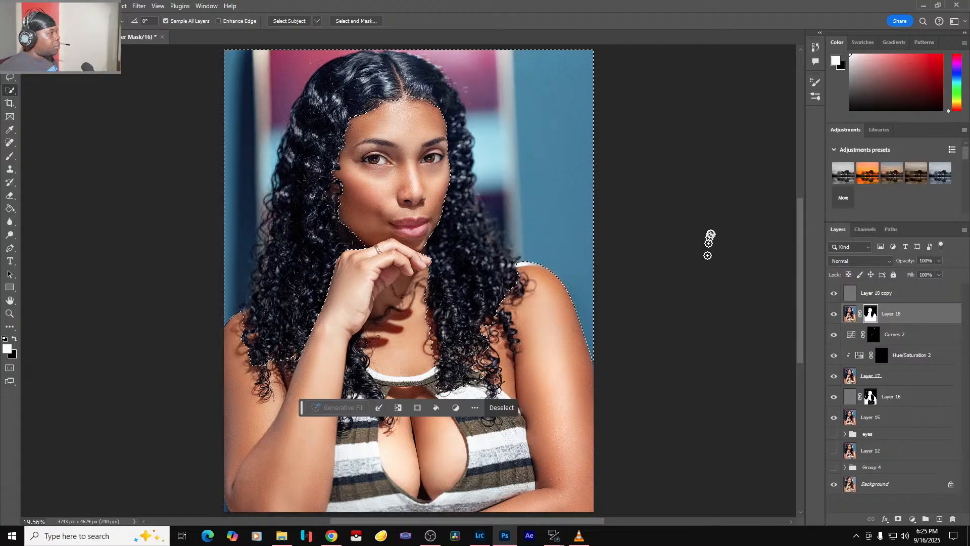
{"action": "key", "text": "ctrl+d"}
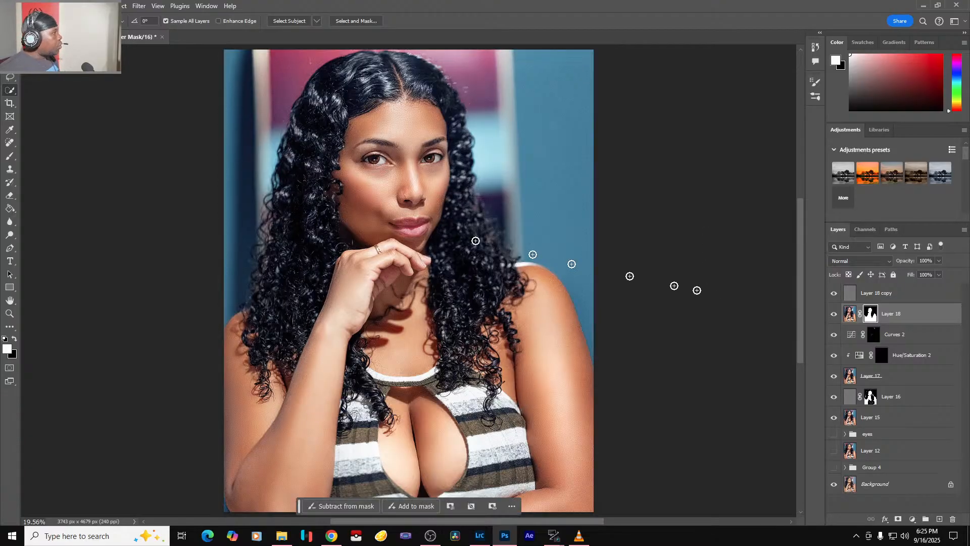
Step: Move the mask from Layer 18 to Layer 18 copy and compare the face with and without the sharpening
{"action": "left_click", "coordinate": [833, 314]}
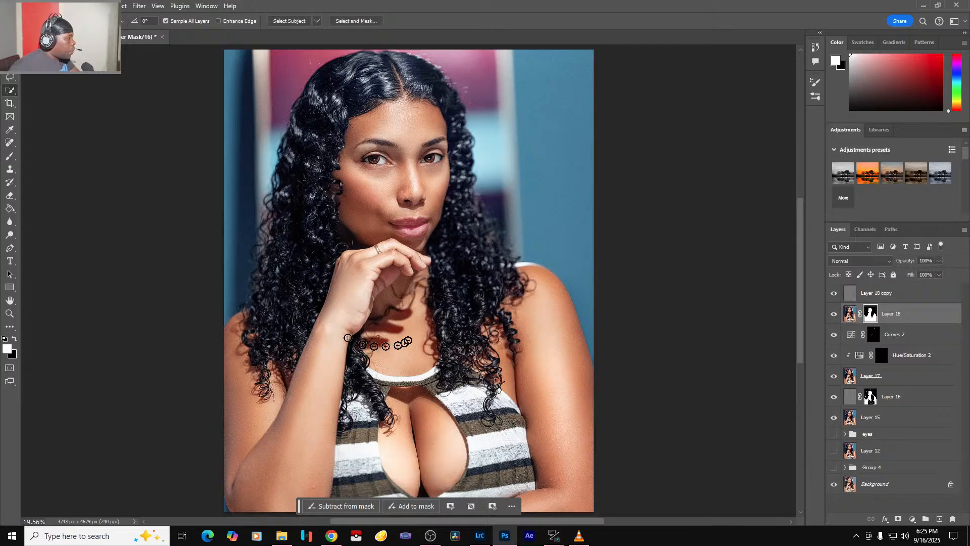
{"action": "scroll", "coordinate": [396, 200], "scroll_direction": "up", "scroll_amount": 4}
{"action": "left_click_drag", "start_coordinate": [434, 154], "coordinate": [440, 253]}
{"action": "scroll", "coordinate": [423, 251], "scroll_direction": "up", "scroll_amount": 4}
{"action": "left_click_drag", "start_coordinate": [448, 205], "coordinate": [436, 260]}
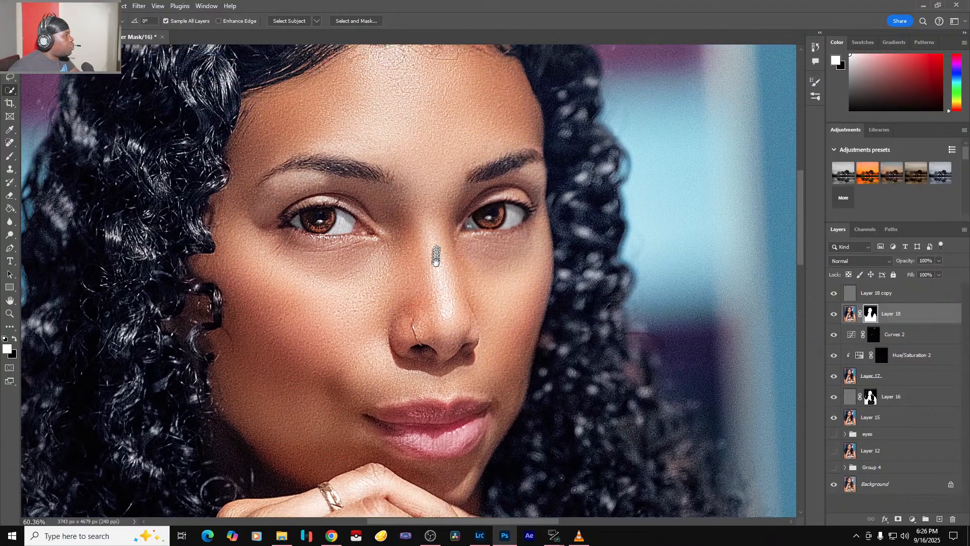
{"action": "left_click", "coordinate": [939, 261]}
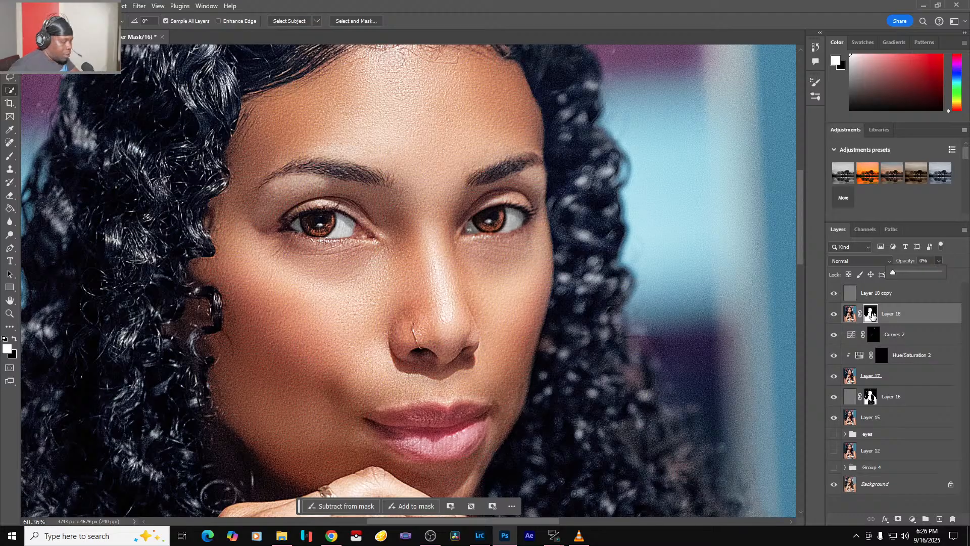
{"action": "left_click_drag", "start_coordinate": [872, 316], "coordinate": [874, 297]}
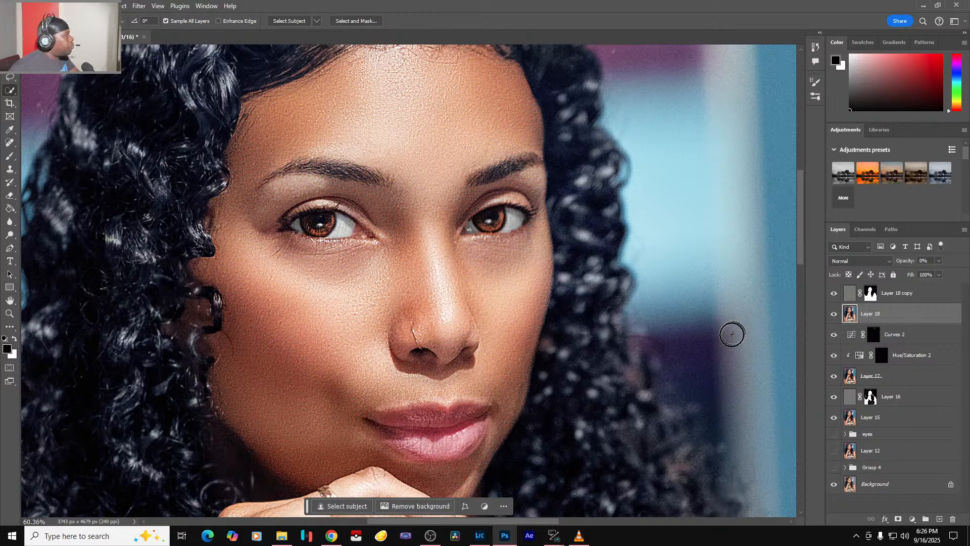
{"action": "left_click", "coordinate": [834, 294]}
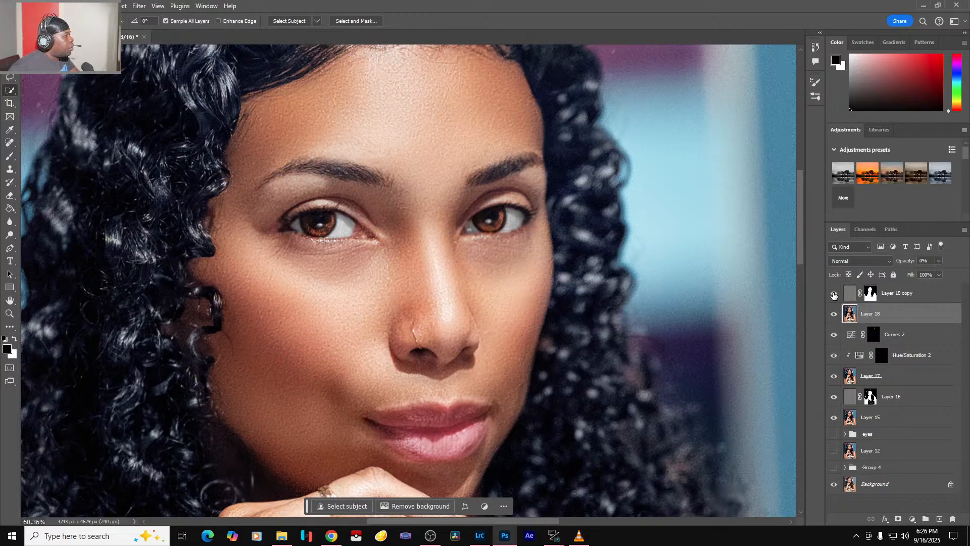
{"action": "left_click", "coordinate": [834, 295]}
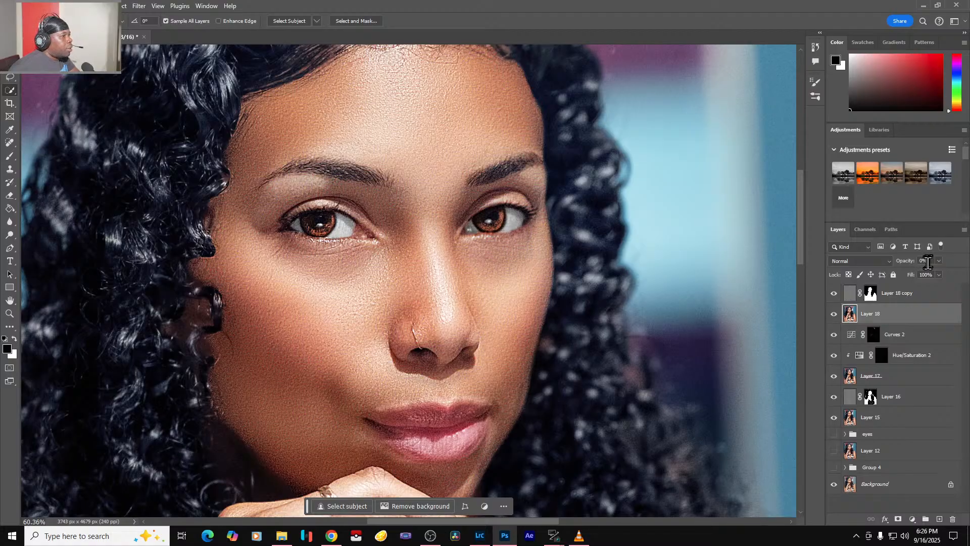
Step: Restore Layer 18's opacity and set the opacity of the Linear Light layer, Layer 18 copy, to 30%
{"action": "left_click", "coordinate": [892, 293]}
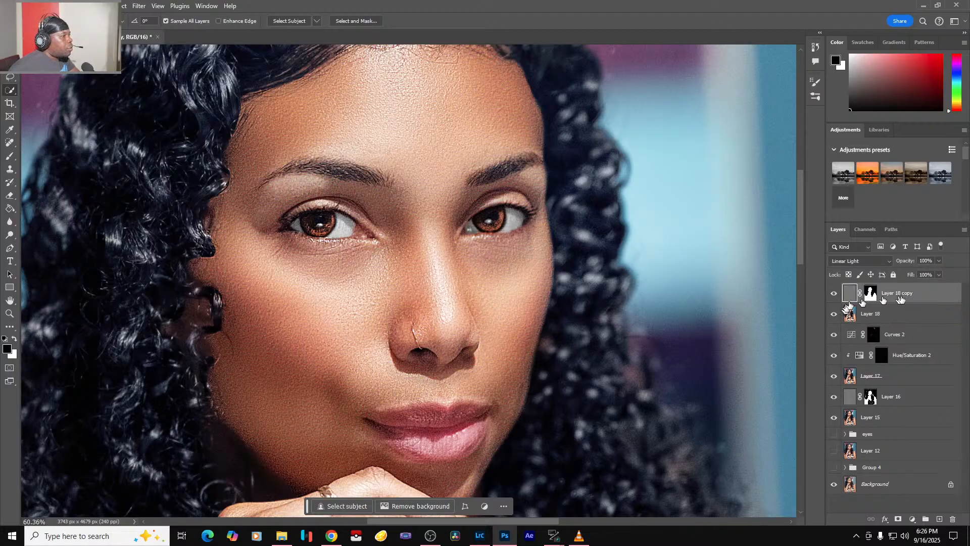
{"action": "left_click", "coordinate": [904, 309]}
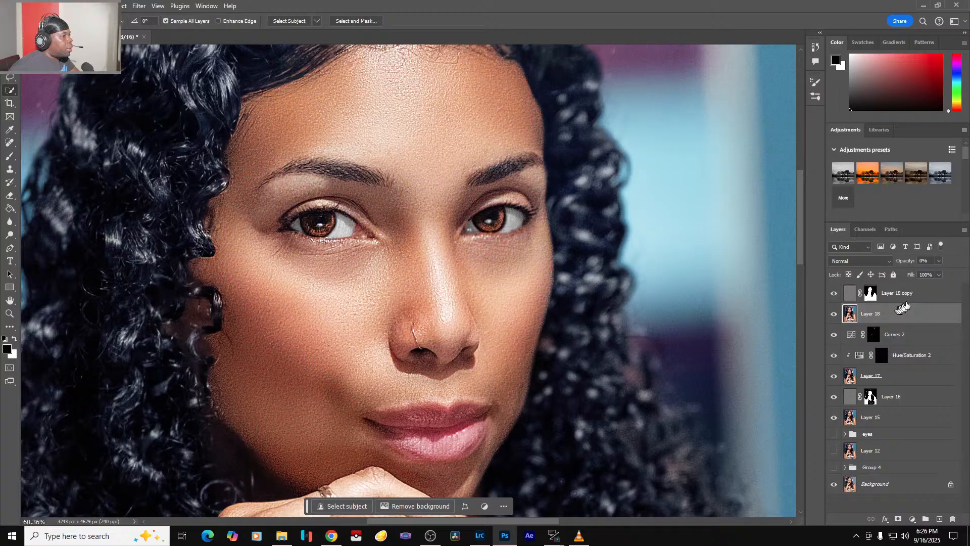
{"action": "left_click", "coordinate": [938, 261]}
{"action": "left_click", "coordinate": [893, 294]}
{"action": "left_click_drag", "start_coordinate": [938, 262], "coordinate": [882, 273]}
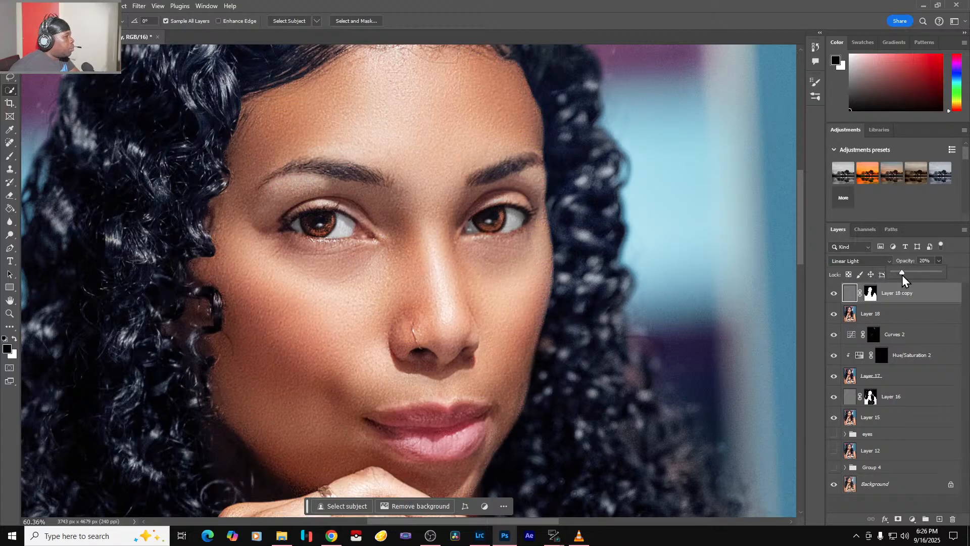
{"action": "left_click", "coordinate": [897, 264]}
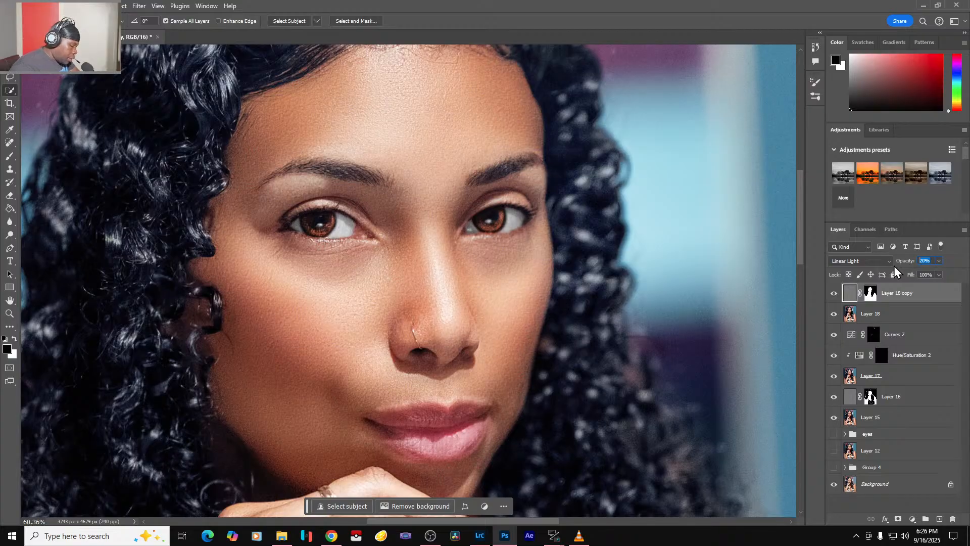
{"action": "type", "text": "30"}
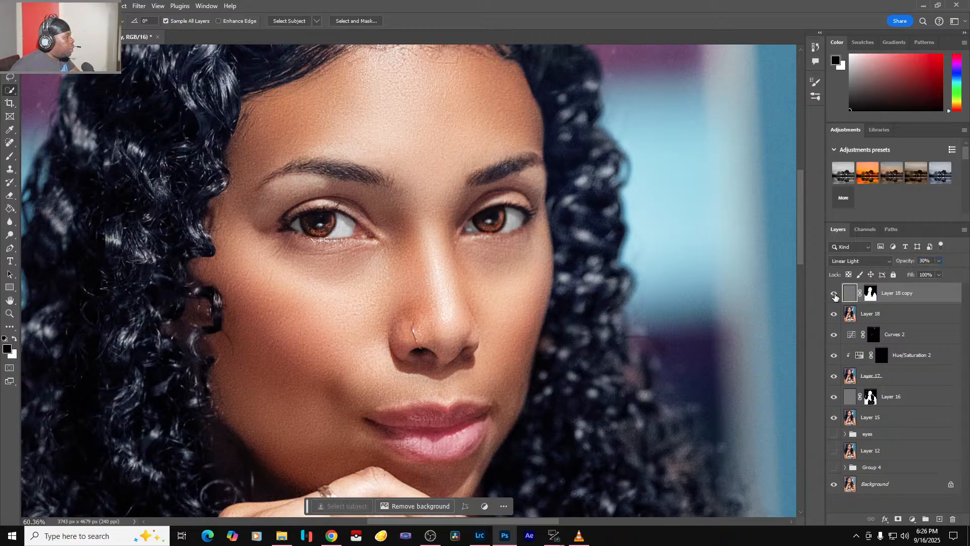
Step: Select the striped top, black it out in Layer 18 copy's mask, and deselect
{"action": "key", "text": "ctrl+0"}
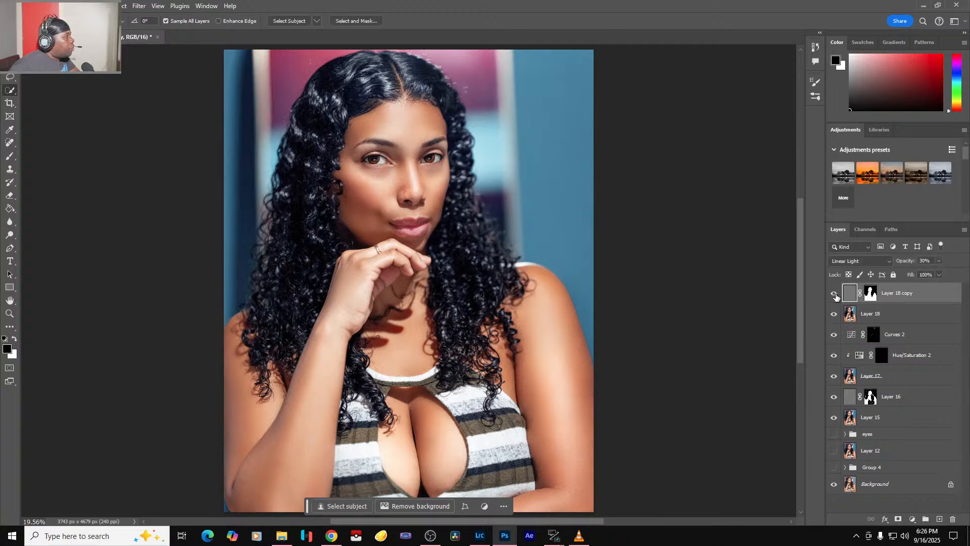
{"action": "left_click", "coordinate": [870, 293]}
{"action": "key", "text": "x"}
{"action": "scroll", "coordinate": [485, 455], "scroll_direction": "up", "scroll_amount": 2}
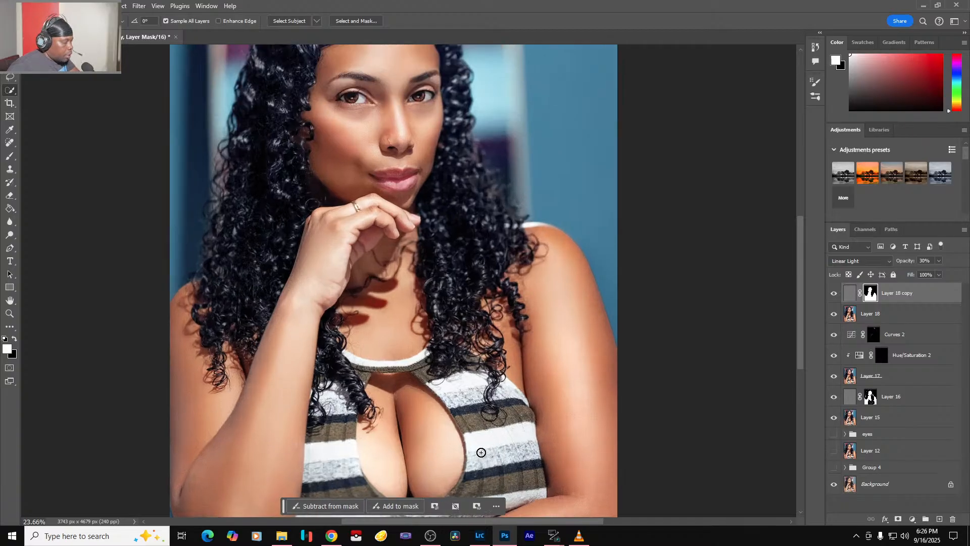
{"action": "scroll", "coordinate": [519, 291], "scroll_direction": "down", "scroll_amount": 3}
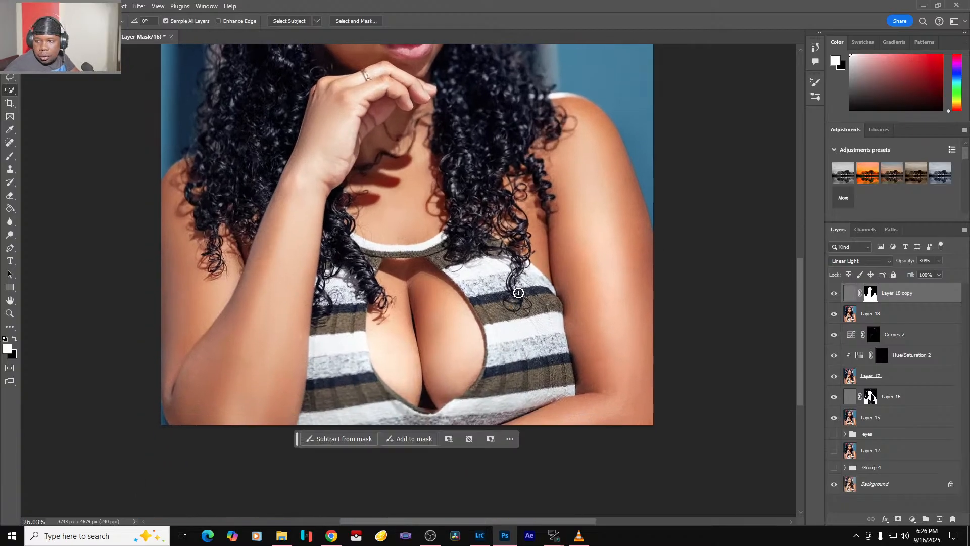
{"action": "mouse_move", "coordinate": [520, 302]}
{"action": "left_mouse_down"}
{"action": "mouse_move", "coordinate": [487, 285]}
{"action": "mouse_move", "coordinate": [472, 260]}
{"action": "mouse_move", "coordinate": [529, 359]}
{"action": "mouse_move", "coordinate": [522, 277]}
{"action": "mouse_move", "coordinate": [520, 298]}
{"action": "mouse_move", "coordinate": [504, 273]}
{"action": "mouse_move", "coordinate": [448, 242]}
{"action": "mouse_move", "coordinate": [540, 375]}
{"action": "mouse_move", "coordinate": [497, 400]}
{"action": "mouse_move", "coordinate": [397, 420]}
{"action": "mouse_move", "coordinate": [345, 395]}
{"action": "mouse_move", "coordinate": [336, 373]}
{"action": "mouse_move", "coordinate": [328, 300]}
{"action": "mouse_move", "coordinate": [344, 254]}
{"action": "mouse_move", "coordinate": [379, 255]}
{"action": "mouse_move", "coordinate": [398, 279]}
{"action": "mouse_move", "coordinate": [406, 345]}
{"action": "mouse_move", "coordinate": [452, 356]}
{"action": "mouse_move", "coordinate": [420, 393]}
{"action": "left_mouse_up"}
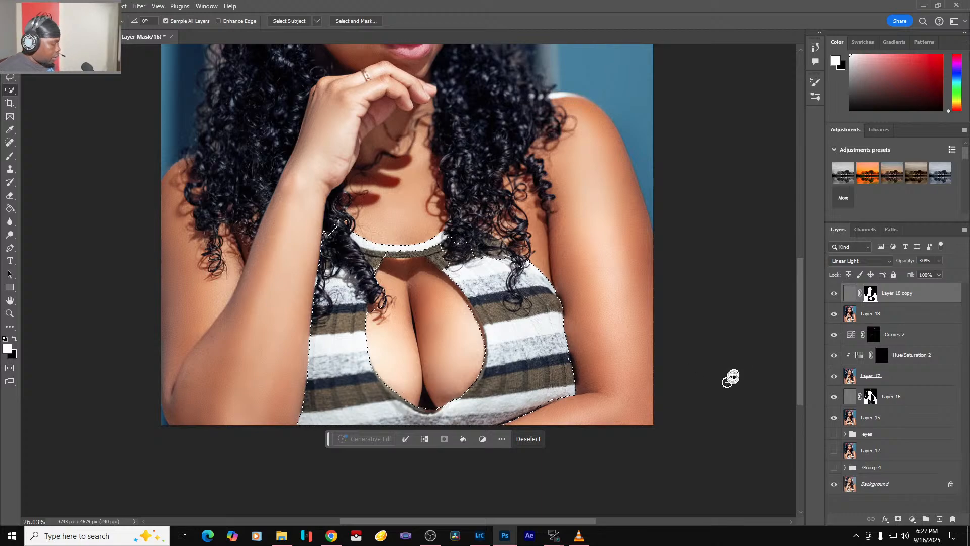
{"action": "key", "text": "ctrl+d"}
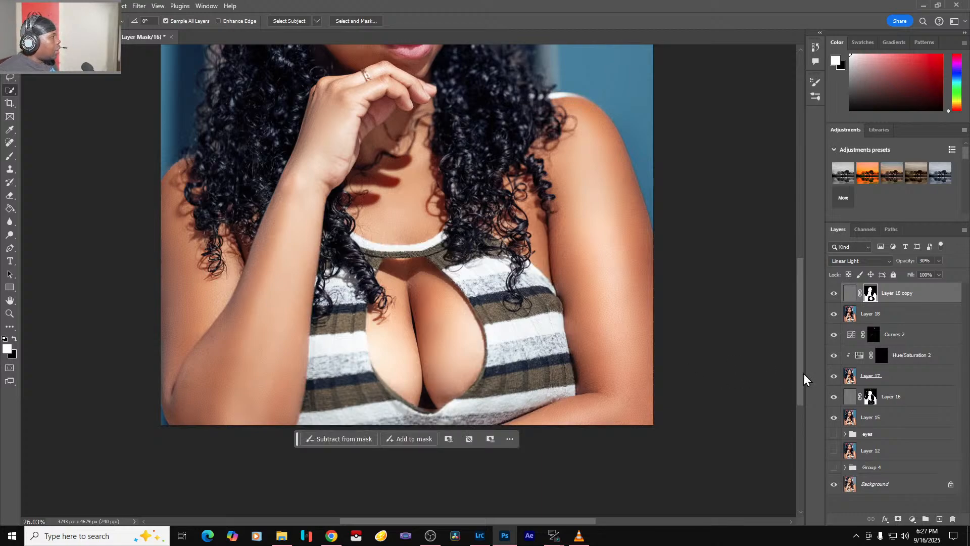
Step: Compare the sharpening on the body, then black out the neck and upper chest in Layer 18 copy's mask and deselect
{"action": "left_click", "coordinate": [834, 294]}
{"action": "left_click", "coordinate": [834, 294]}
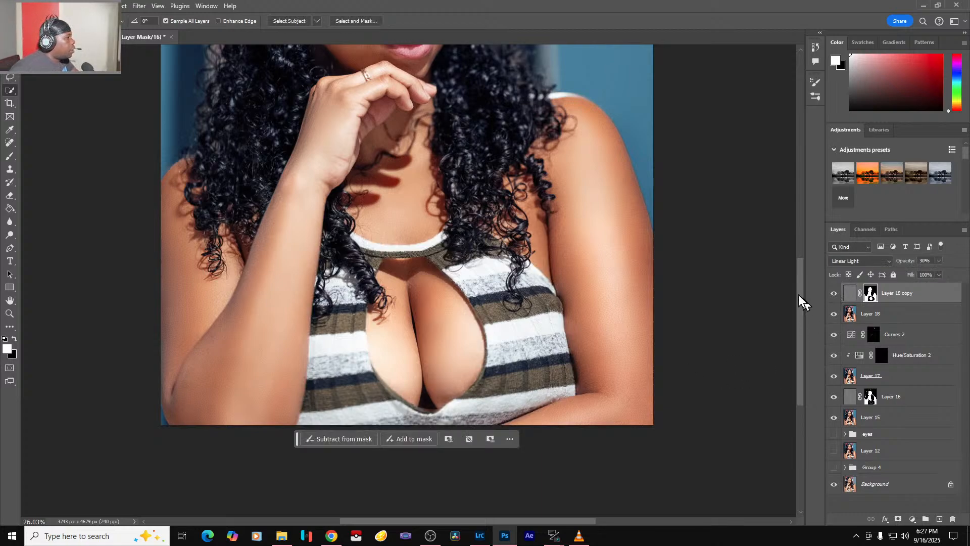
{"action": "mouse_move", "coordinate": [393, 216]}
{"action": "left_mouse_down"}
{"action": "mouse_move", "coordinate": [428, 167]}
{"action": "mouse_move", "coordinate": [423, 134]}
{"action": "mouse_move", "coordinate": [391, 144]}
{"action": "left_mouse_up"}
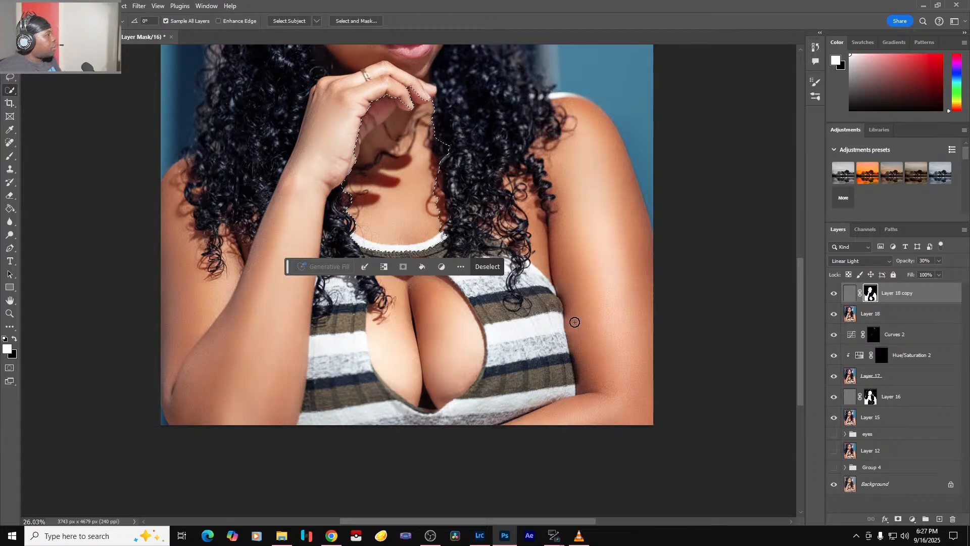
{"action": "key", "text": "ctrl+d"}
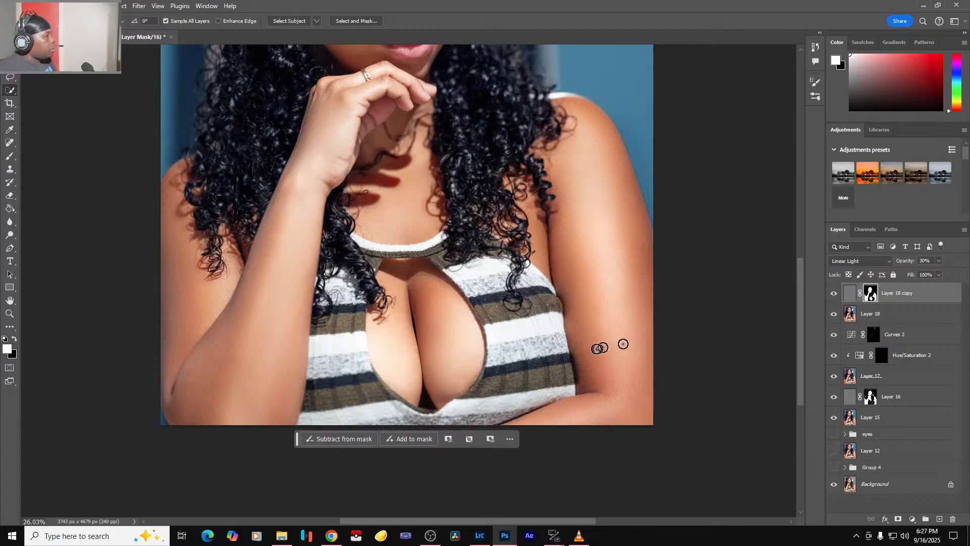
{"action": "key", "text": "ctrl+0"}
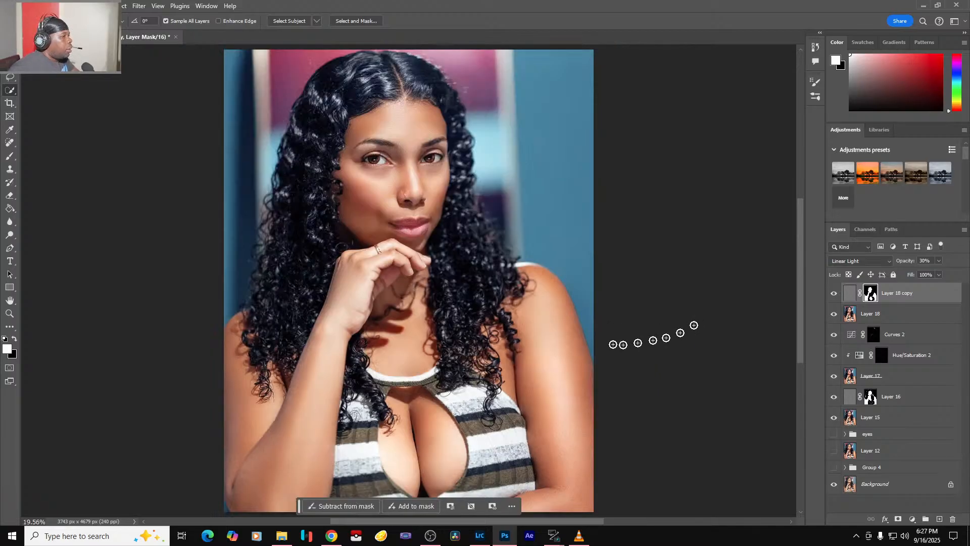
Step: Stamp the visible result into a new top layer and hide all retouching layers between it and the Background
{"action": "scroll", "coordinate": [576, 332], "scroll_direction": "down", "scroll_amount": 3}
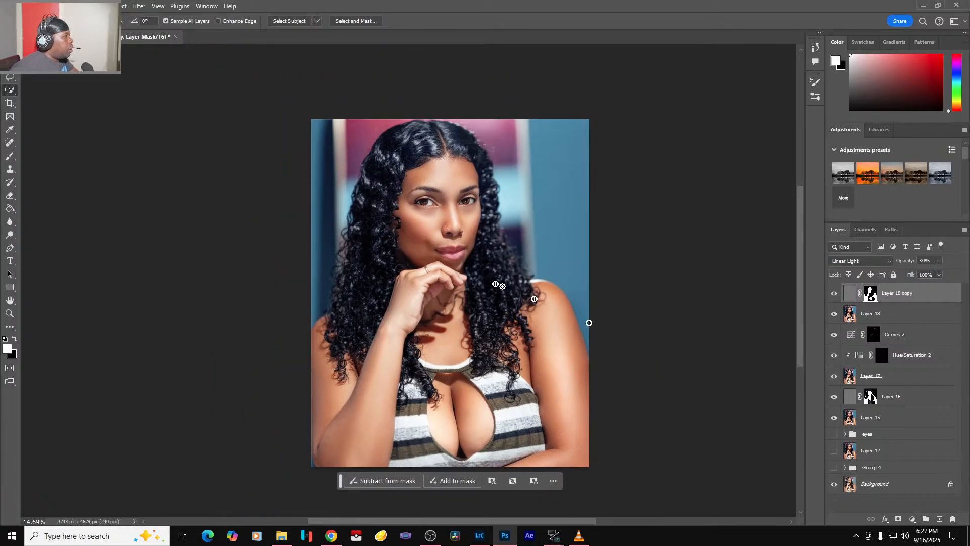
{"action": "left_click_drag", "start_coordinate": [833, 355], "coordinate": [833, 418]}
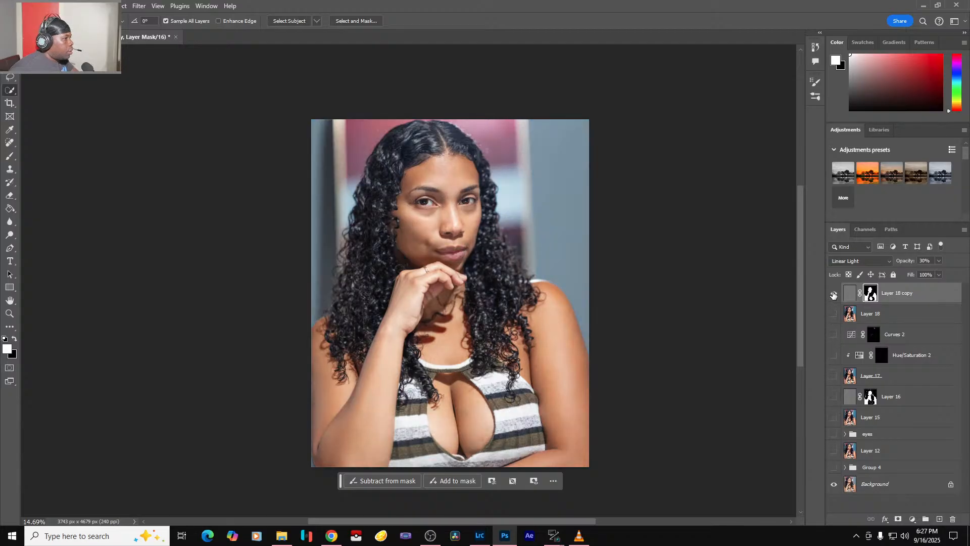
{"action": "left_click", "coordinate": [834, 314]}
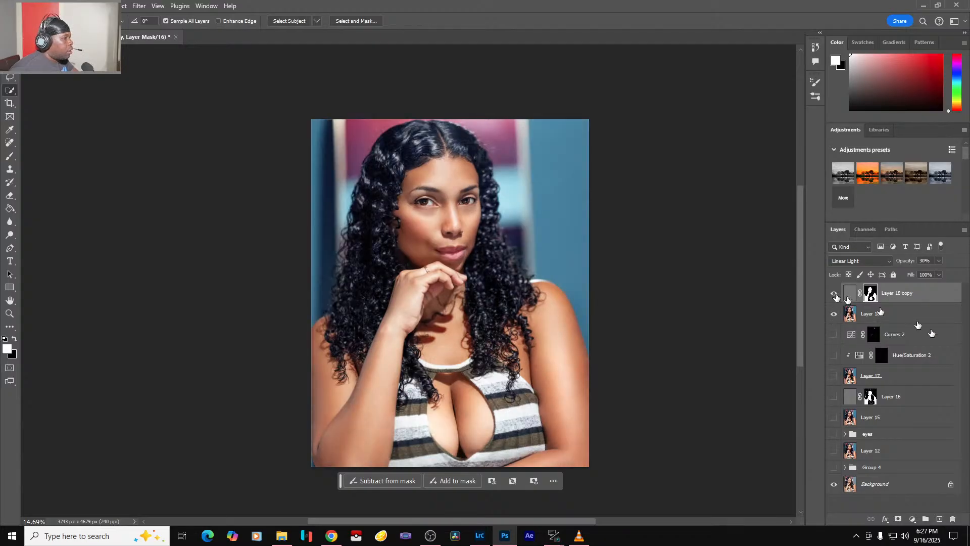
{"action": "key", "text": "ctrl+shift+alt+e"}
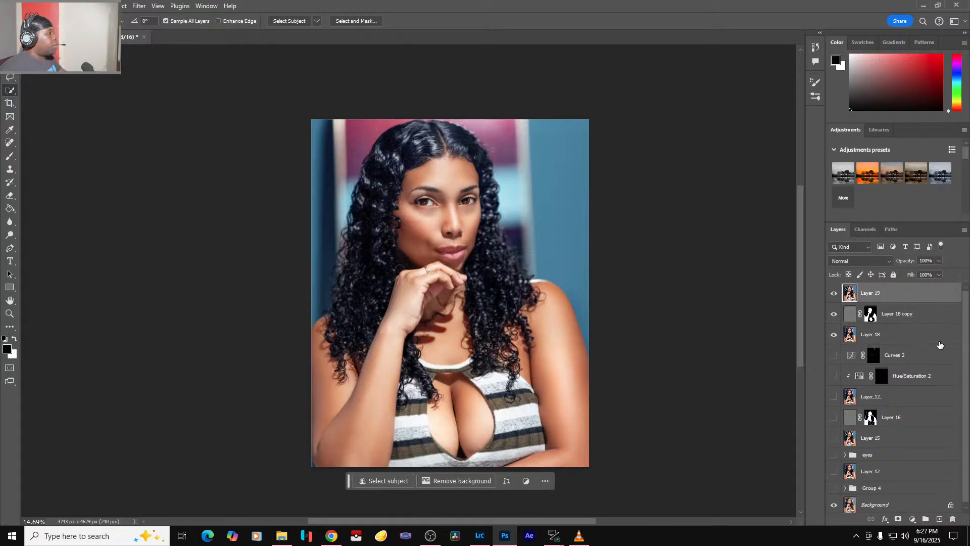
{"action": "left_click_drag", "start_coordinate": [834, 295], "coordinate": [834, 314]}
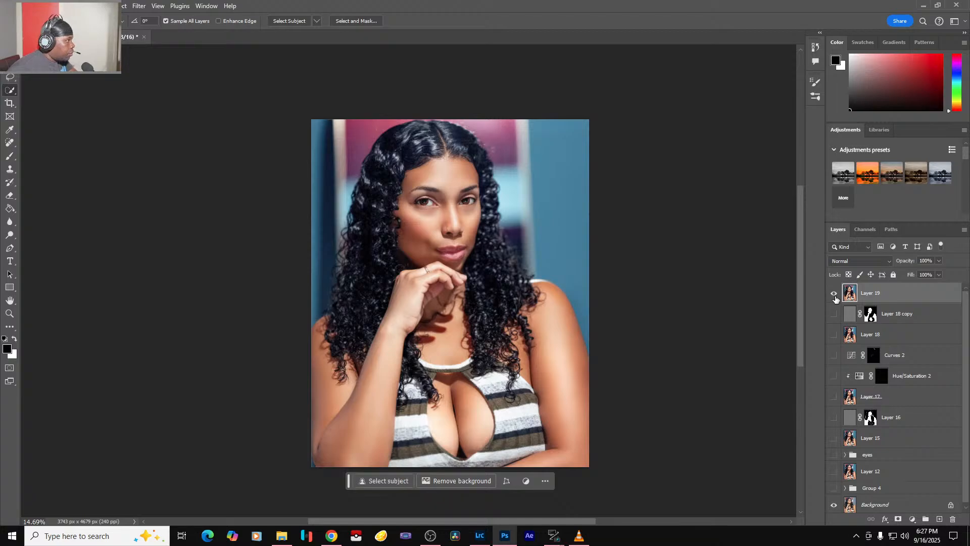
Step: Compare the finished retouch with the original Background at full view and close up on the face, leaving Layer 19 shown
{"action": "key", "text": "ctrl+0"}
{"action": "left_click", "coordinate": [834, 293]}
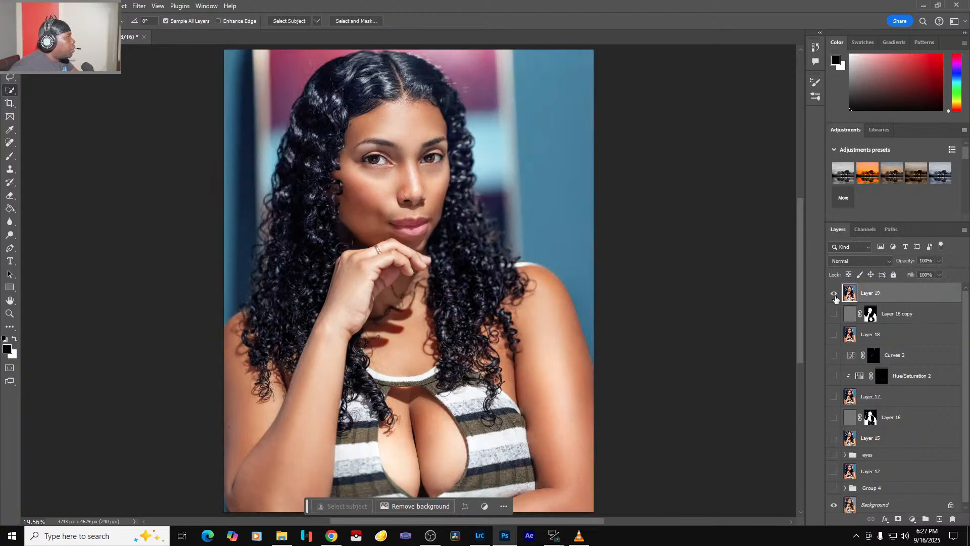
{"action": "scroll", "coordinate": [397, 159], "scroll_direction": "up", "scroll_amount": 3}
{"action": "scroll", "coordinate": [397, 158], "scroll_direction": "up", "scroll_amount": 5}
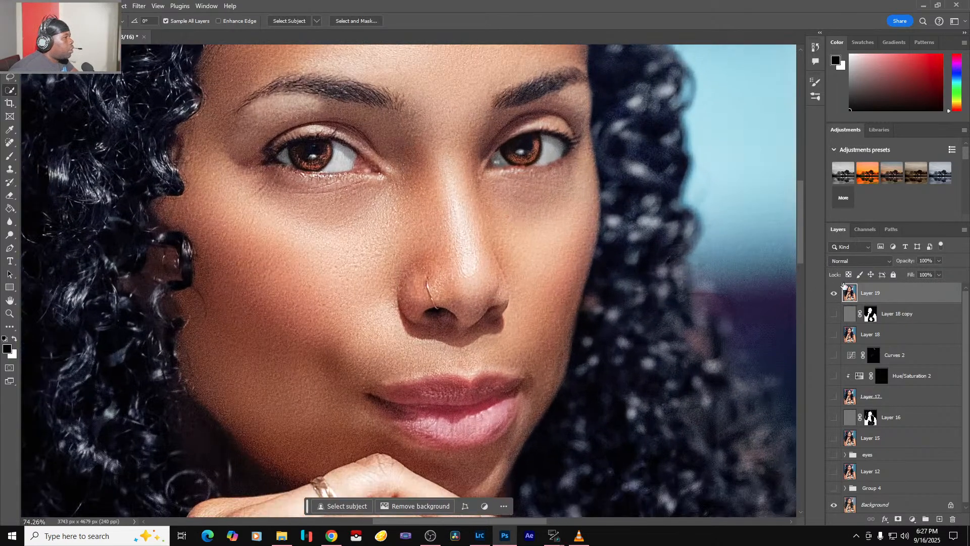
{"action": "left_click", "coordinate": [834, 292]}
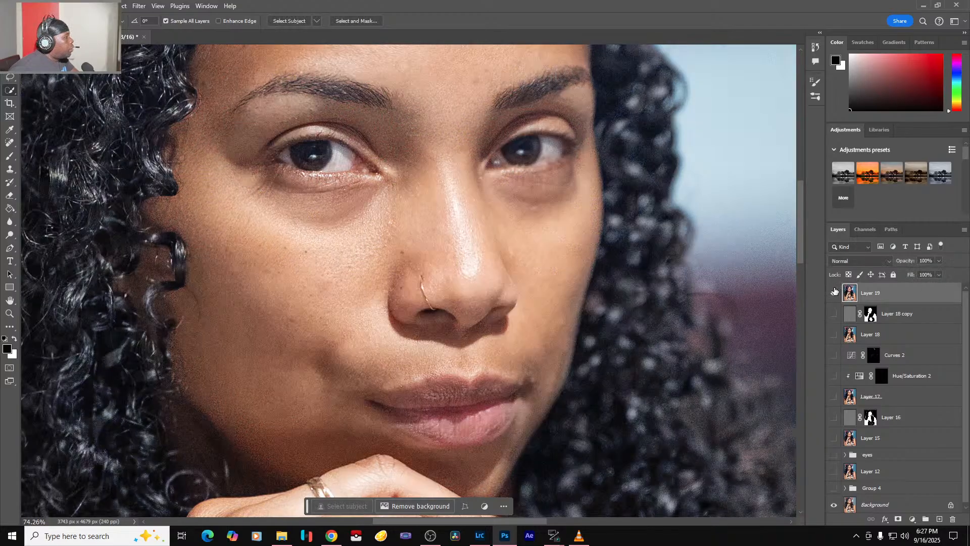
{"action": "left_click", "coordinate": [834, 293]}
{"action": "key", "text": "ctrl+0"}
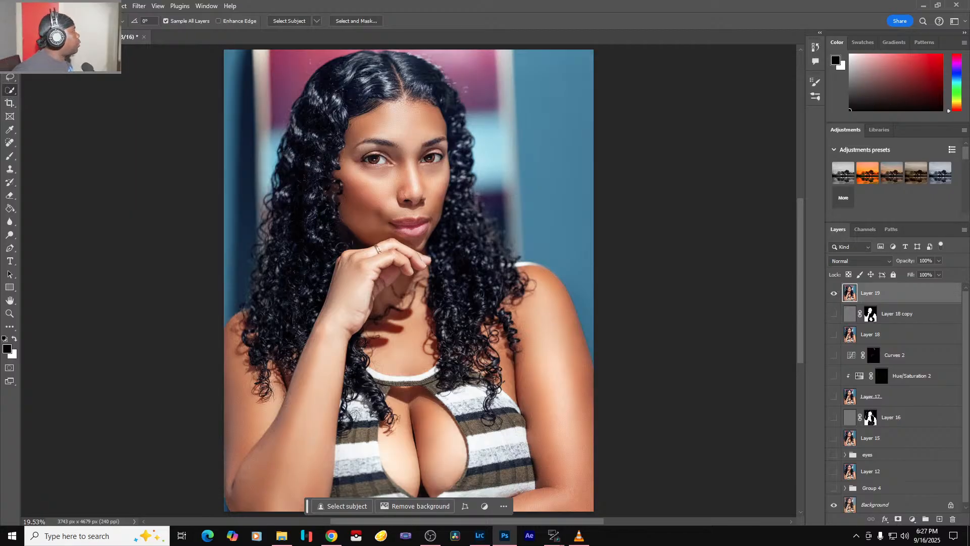
Step: Start a Save for Web export of the portrait as PNG-24 and set the image height to 2048 px
{"action": "left_click", "coordinate": [23, 5]}
{"action": "mouse_move", "coordinate": [91, 183]}
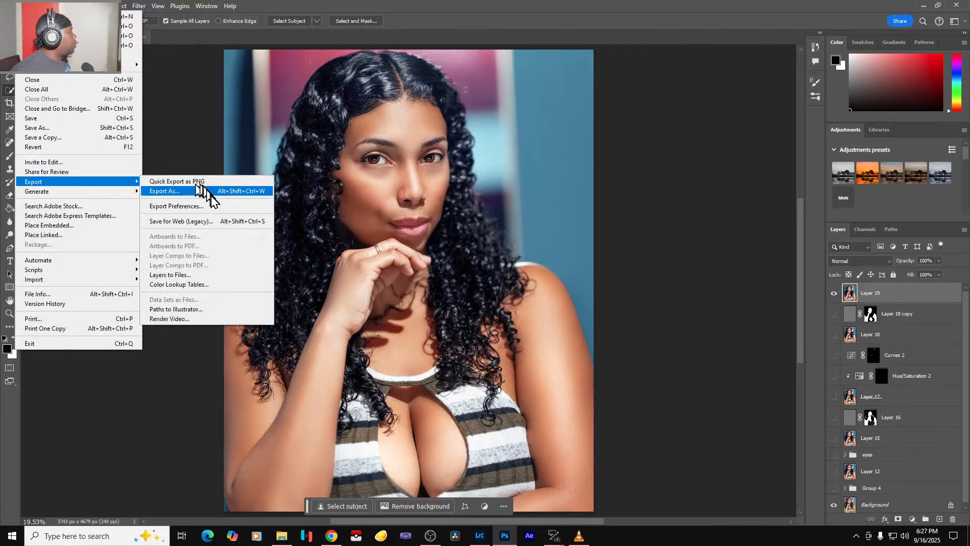
{"action": "left_click", "coordinate": [232, 221]}
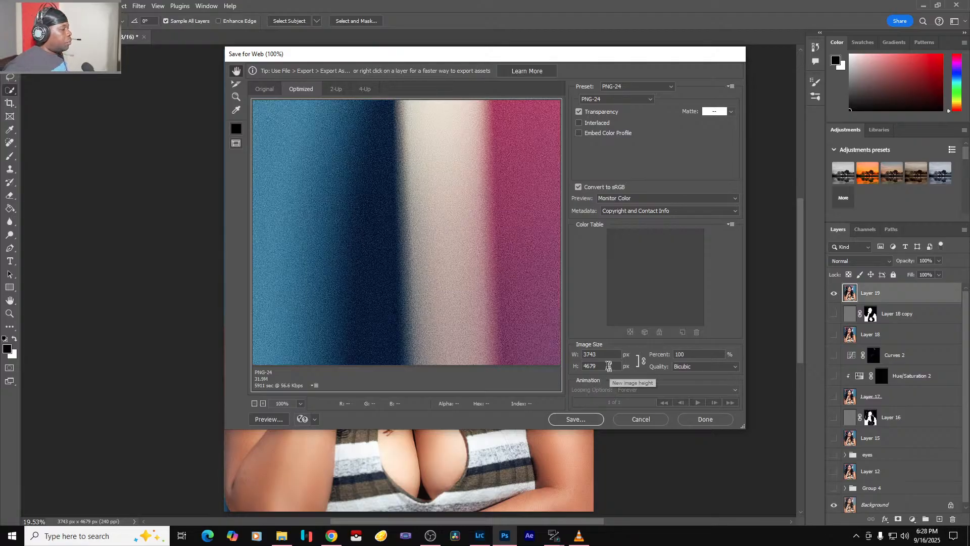
{"action": "double_click", "coordinate": [596, 366]}
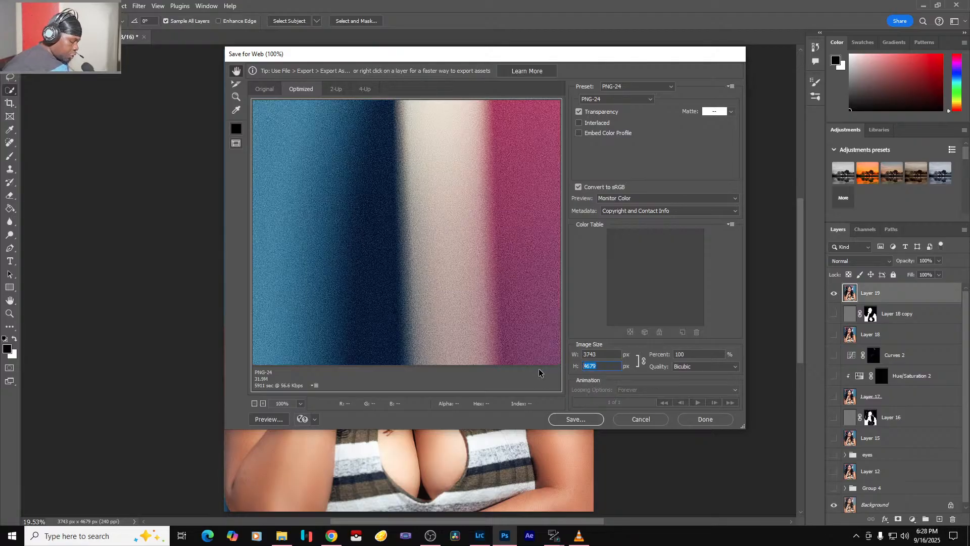
{"action": "type", "text": "2048"}
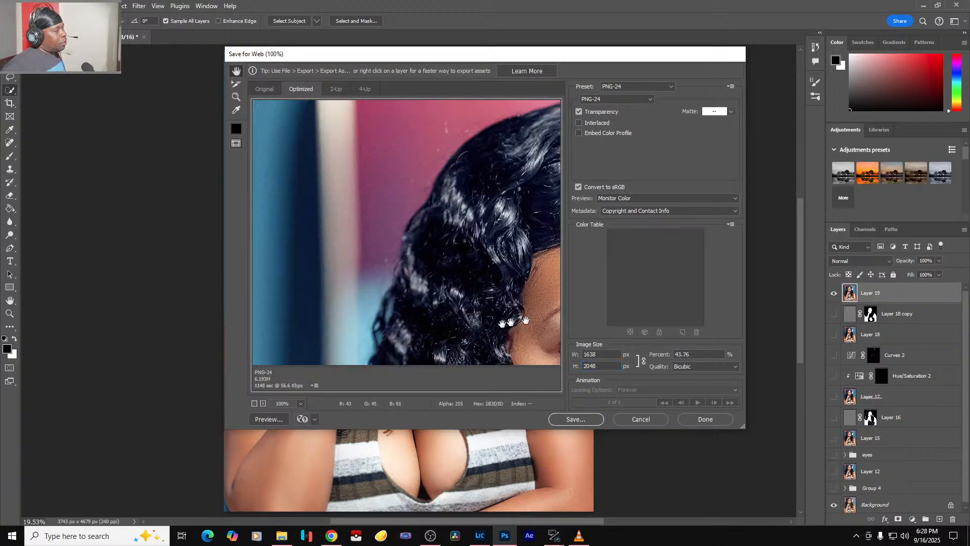
Step: Check the face in the export preview and save the image as P1112838 in the My Photoshop Collection folder
{"action": "left_click_drag", "start_coordinate": [526, 320], "coordinate": [353, 249]}
{"action": "left_click_drag", "start_coordinate": [515, 329], "coordinate": [433, 226]}
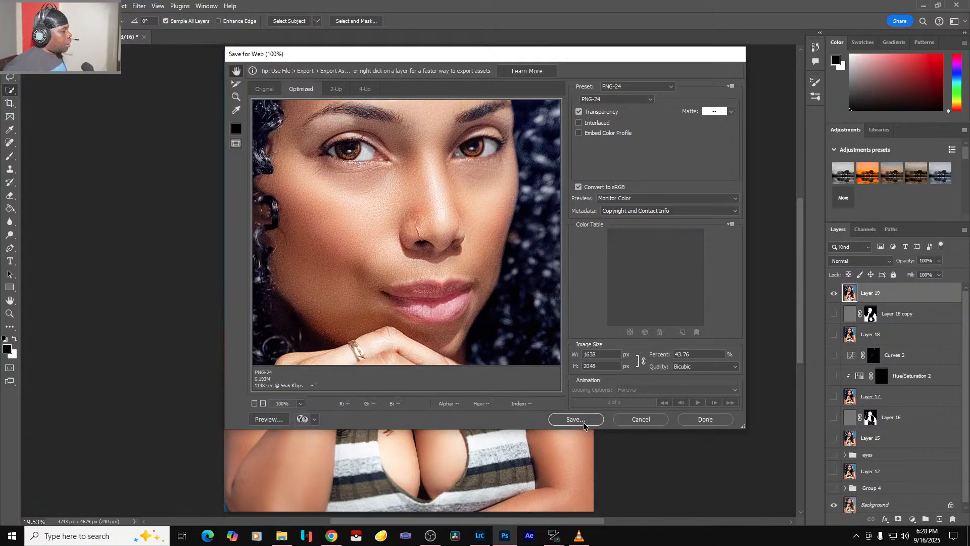
{"action": "left_click", "coordinate": [582, 420]}
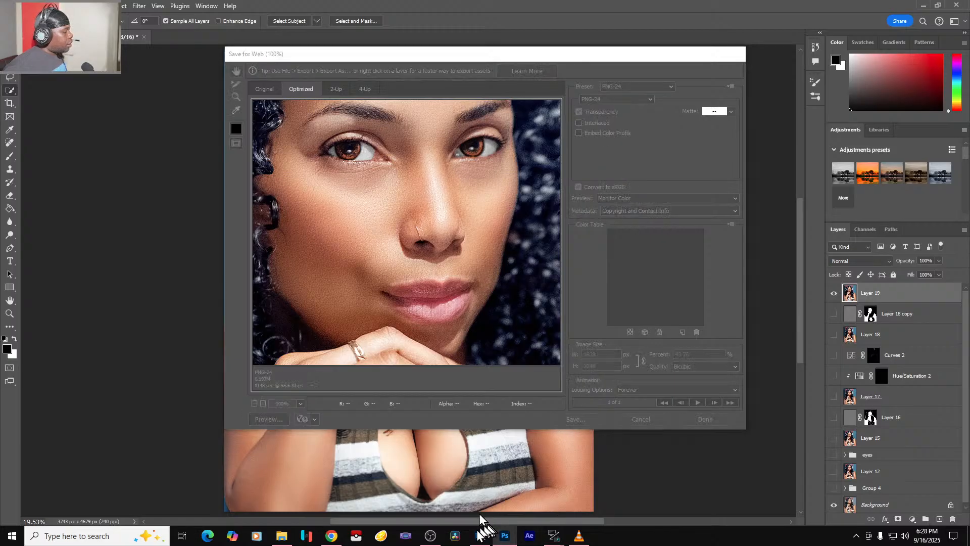
{"action": "left_click", "coordinate": [430, 536]}
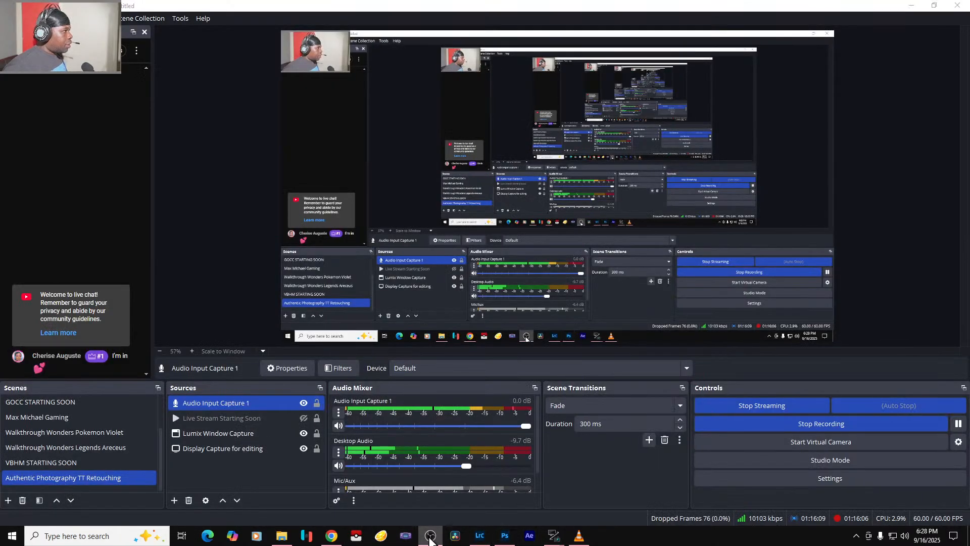
{"action": "left_click", "coordinate": [430, 536]}
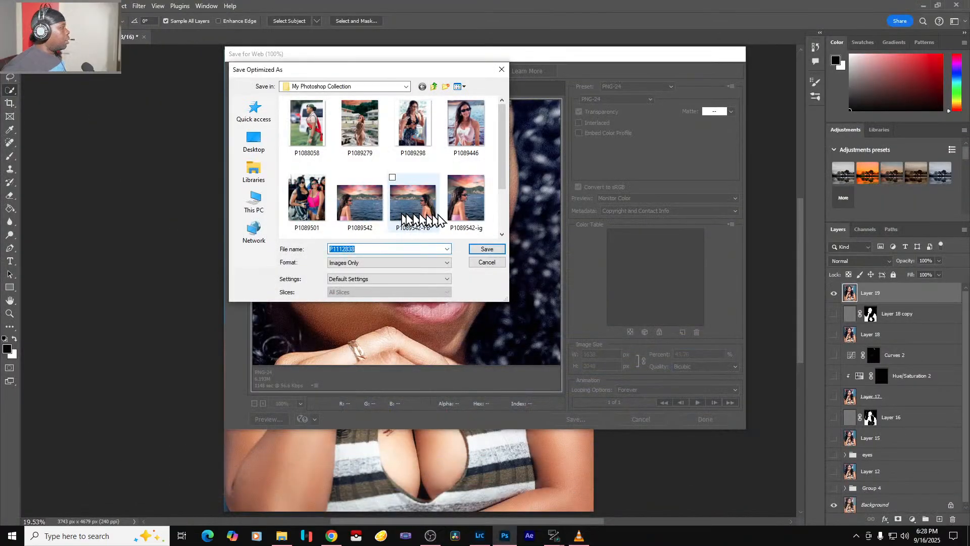
{"action": "left_click", "coordinate": [492, 252]}
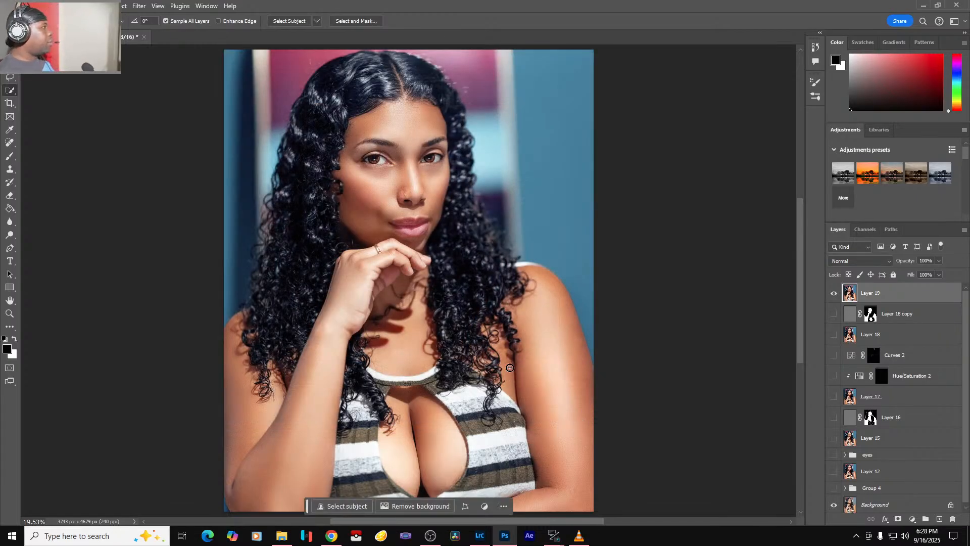
Step: Minimize Photoshop, clear the open windows to reach the desktop, and close the browser's leftover OBS Studio authorization page
{"action": "left_click", "coordinate": [922, 7]}
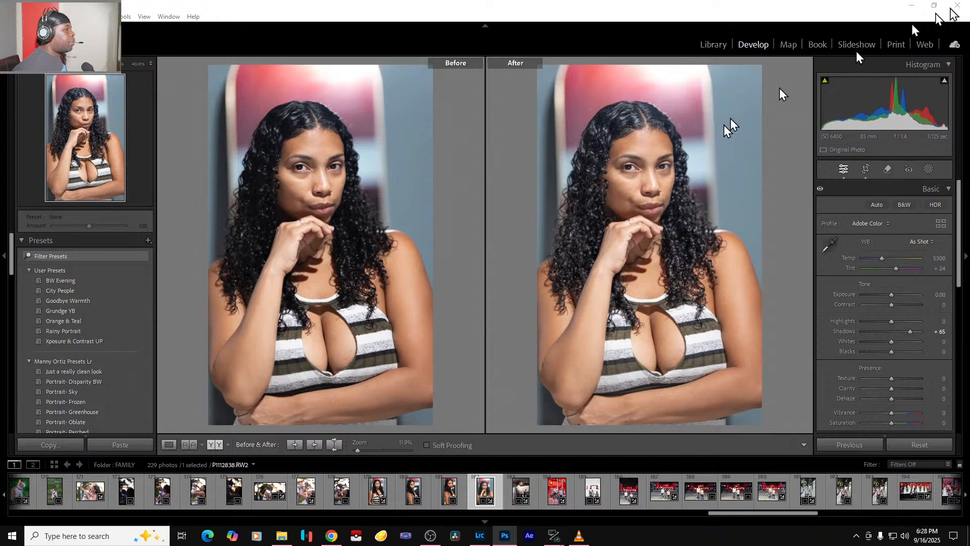
{"action": "left_click", "coordinate": [968, 536]}
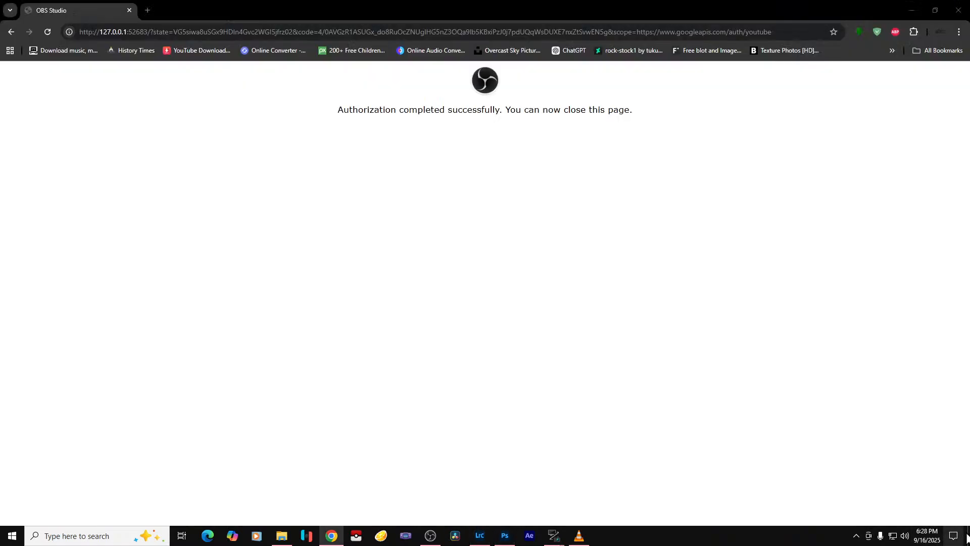
{"action": "left_click", "coordinate": [957, 10]}
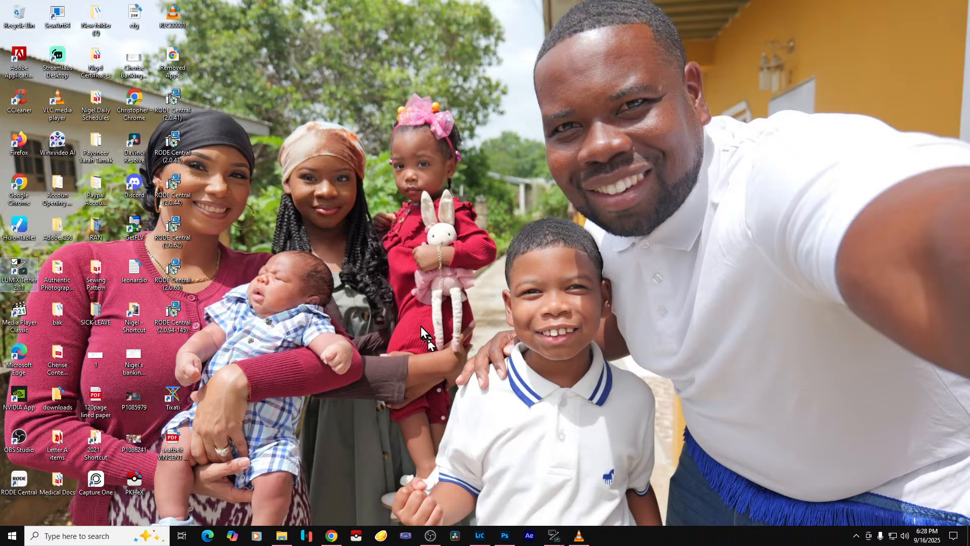
Step: Find the exported P1112838 image among File Explorer's recent files, set it as the desktop background, and close File Explorer
{"action": "left_click", "coordinate": [282, 536]}
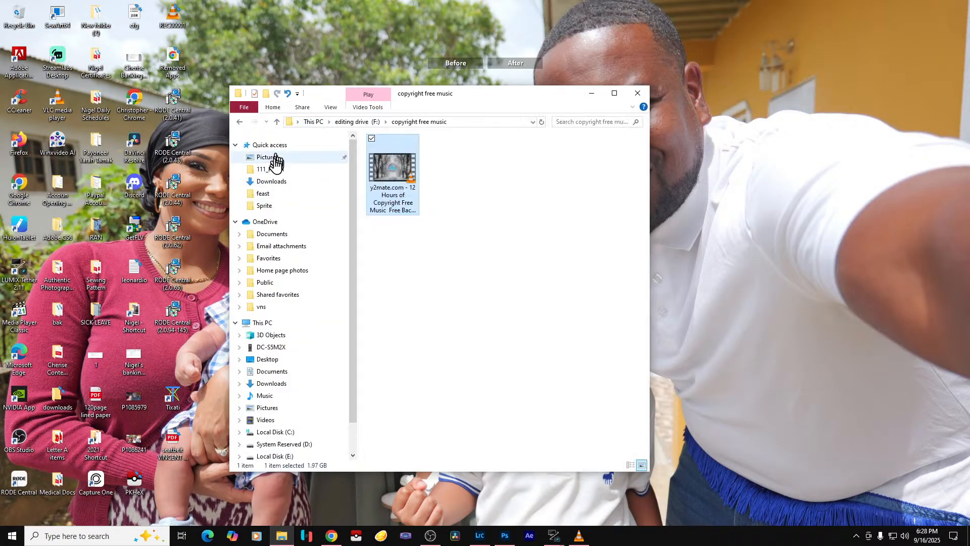
{"action": "left_click", "coordinate": [273, 157]}
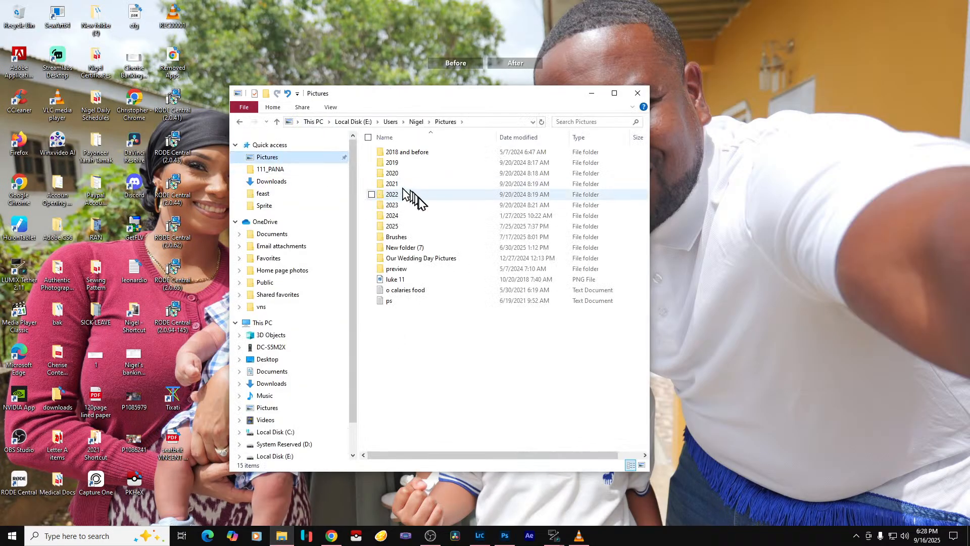
{"action": "left_click", "coordinate": [303, 146]}
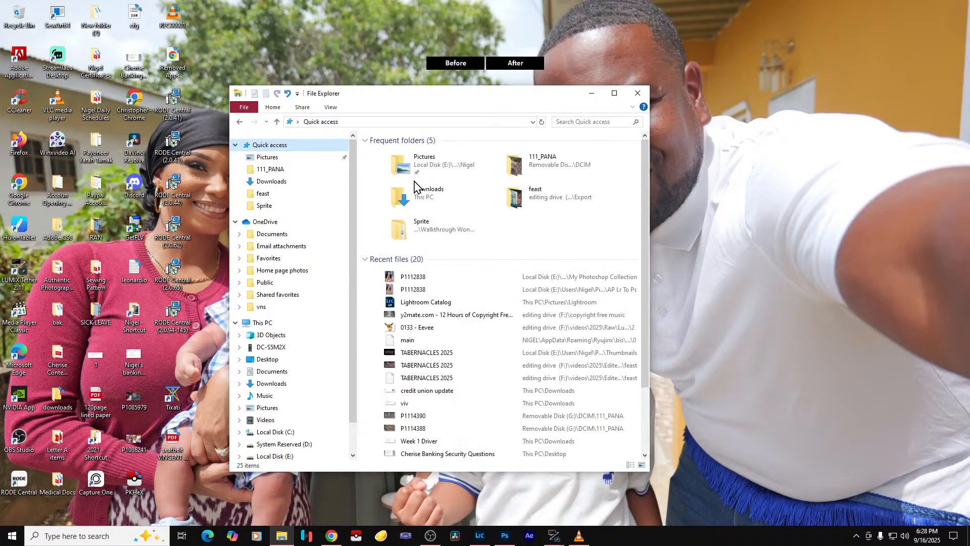
{"action": "left_click", "coordinate": [413, 278]}
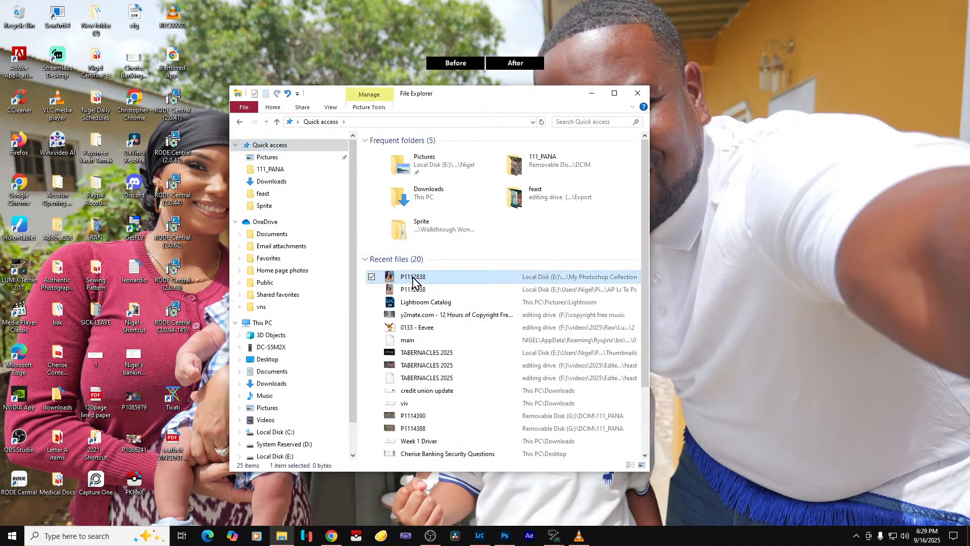
{"action": "double_click", "coordinate": [413, 279]}
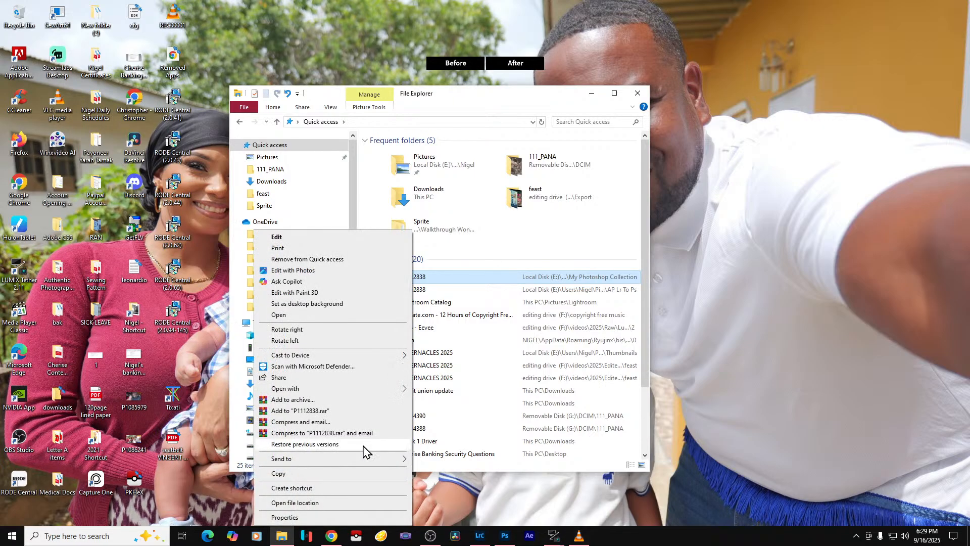
{"action": "left_click", "coordinate": [329, 305]}
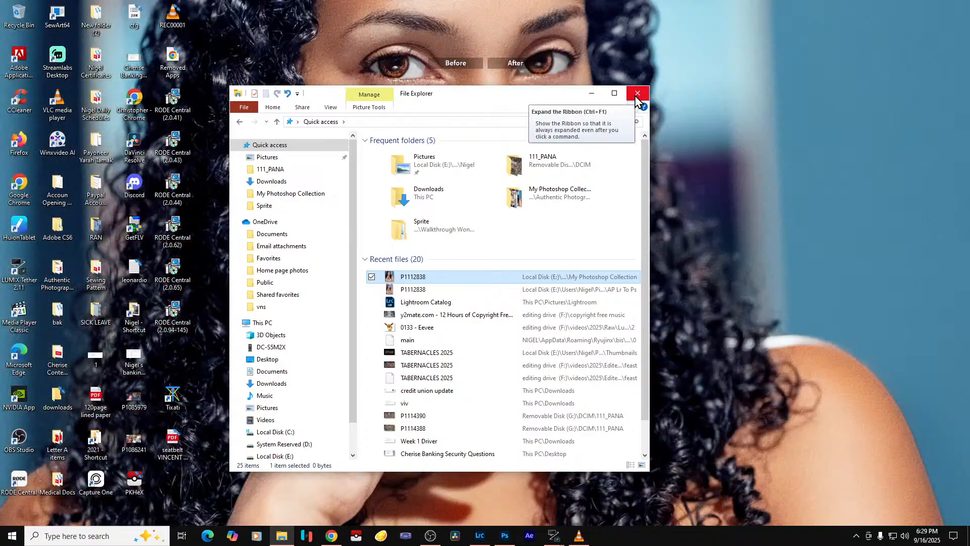
{"action": "left_click", "coordinate": [637, 95]}
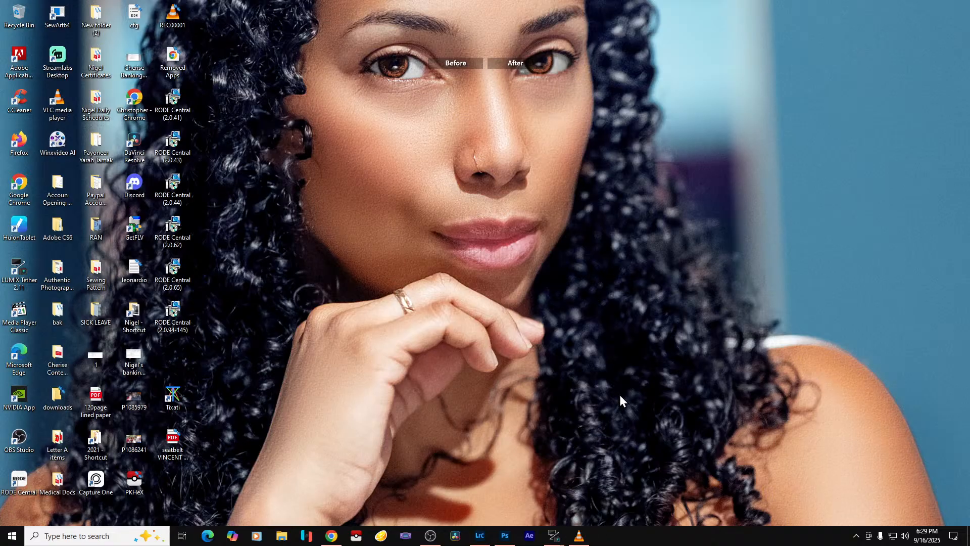
Step: Switch to OBS Studio and stop the recording
{"action": "left_click", "coordinate": [432, 535]}
{"action": "left_click", "coordinate": [773, 425]}
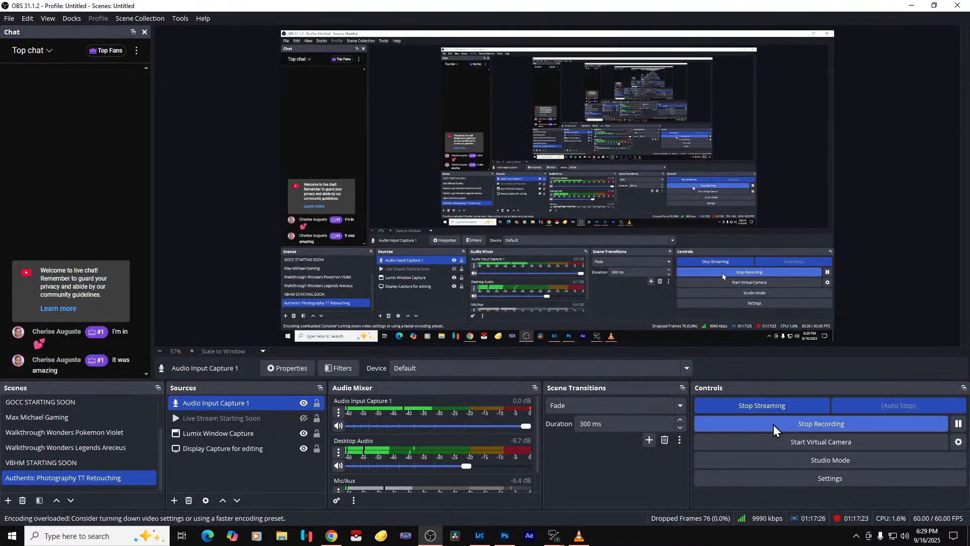